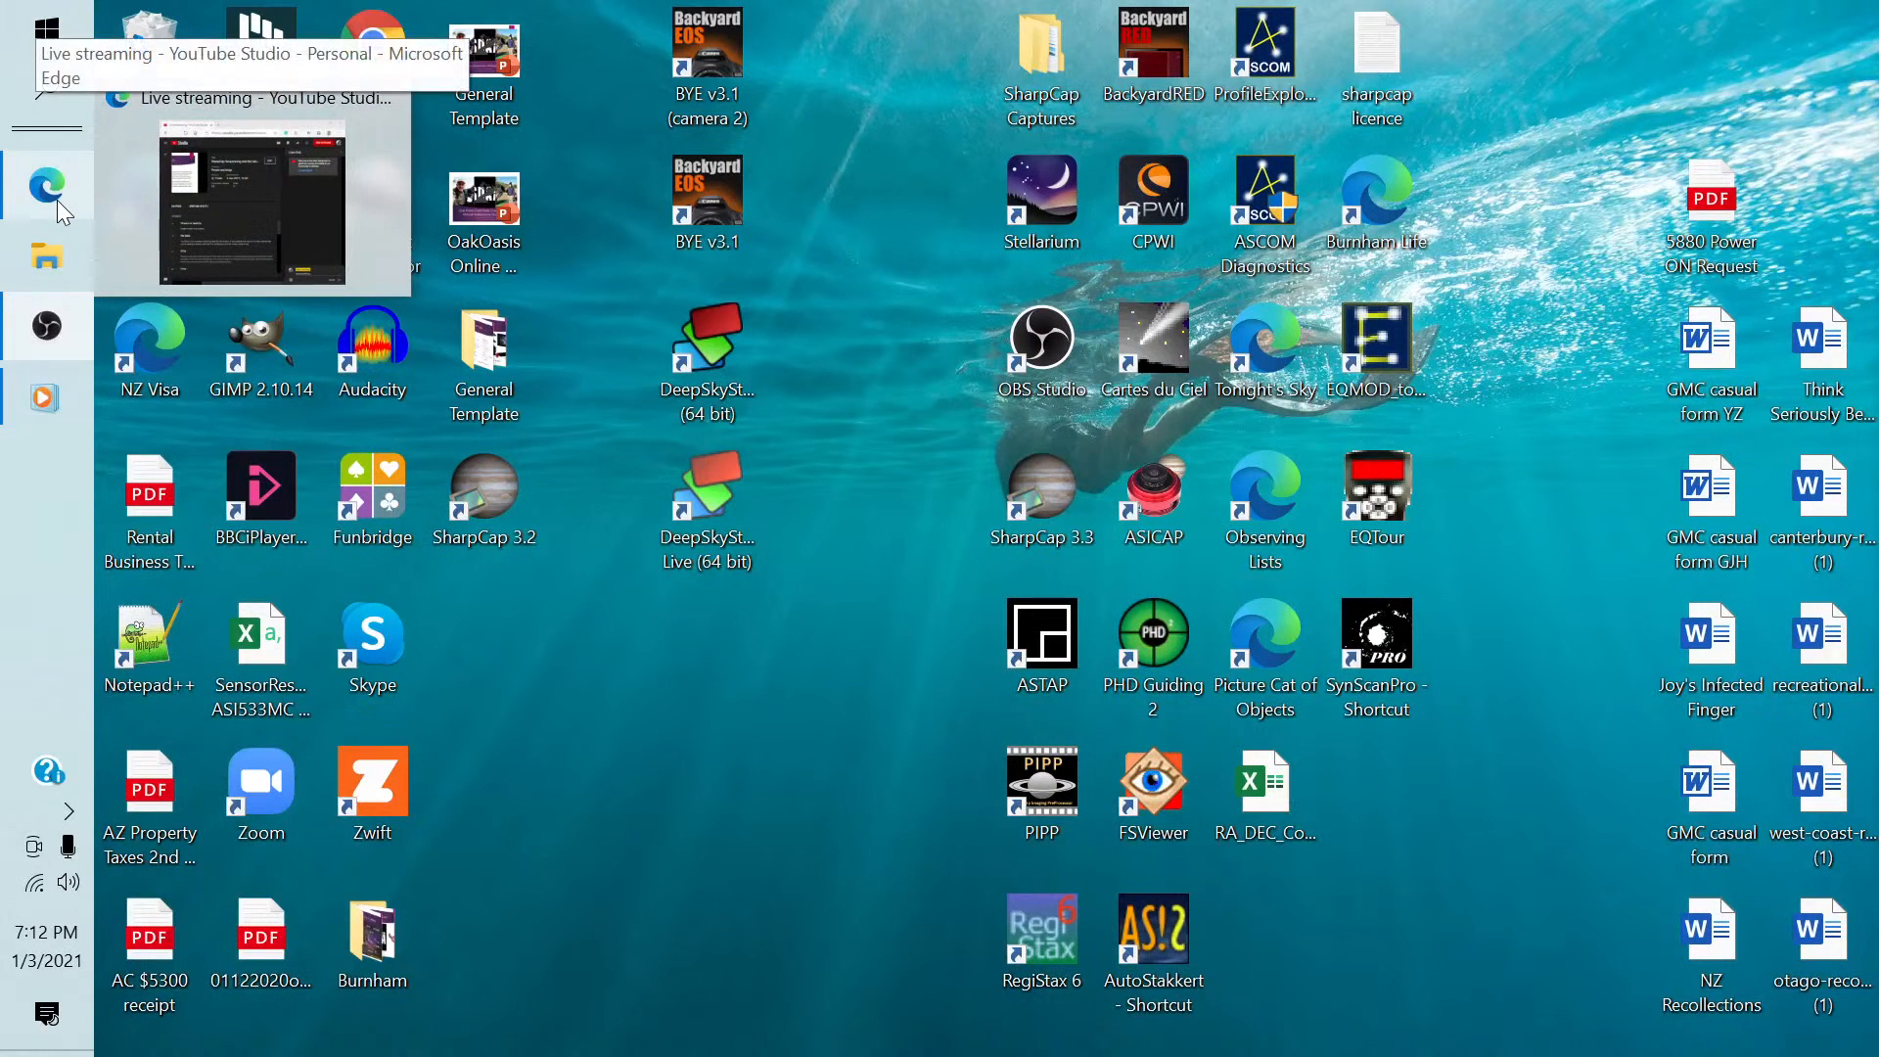
Launch SharpCap 3.3 from the desktop and dismiss its beta version notice.
{"action": "mouse_move", "coordinate": [61, 342]}
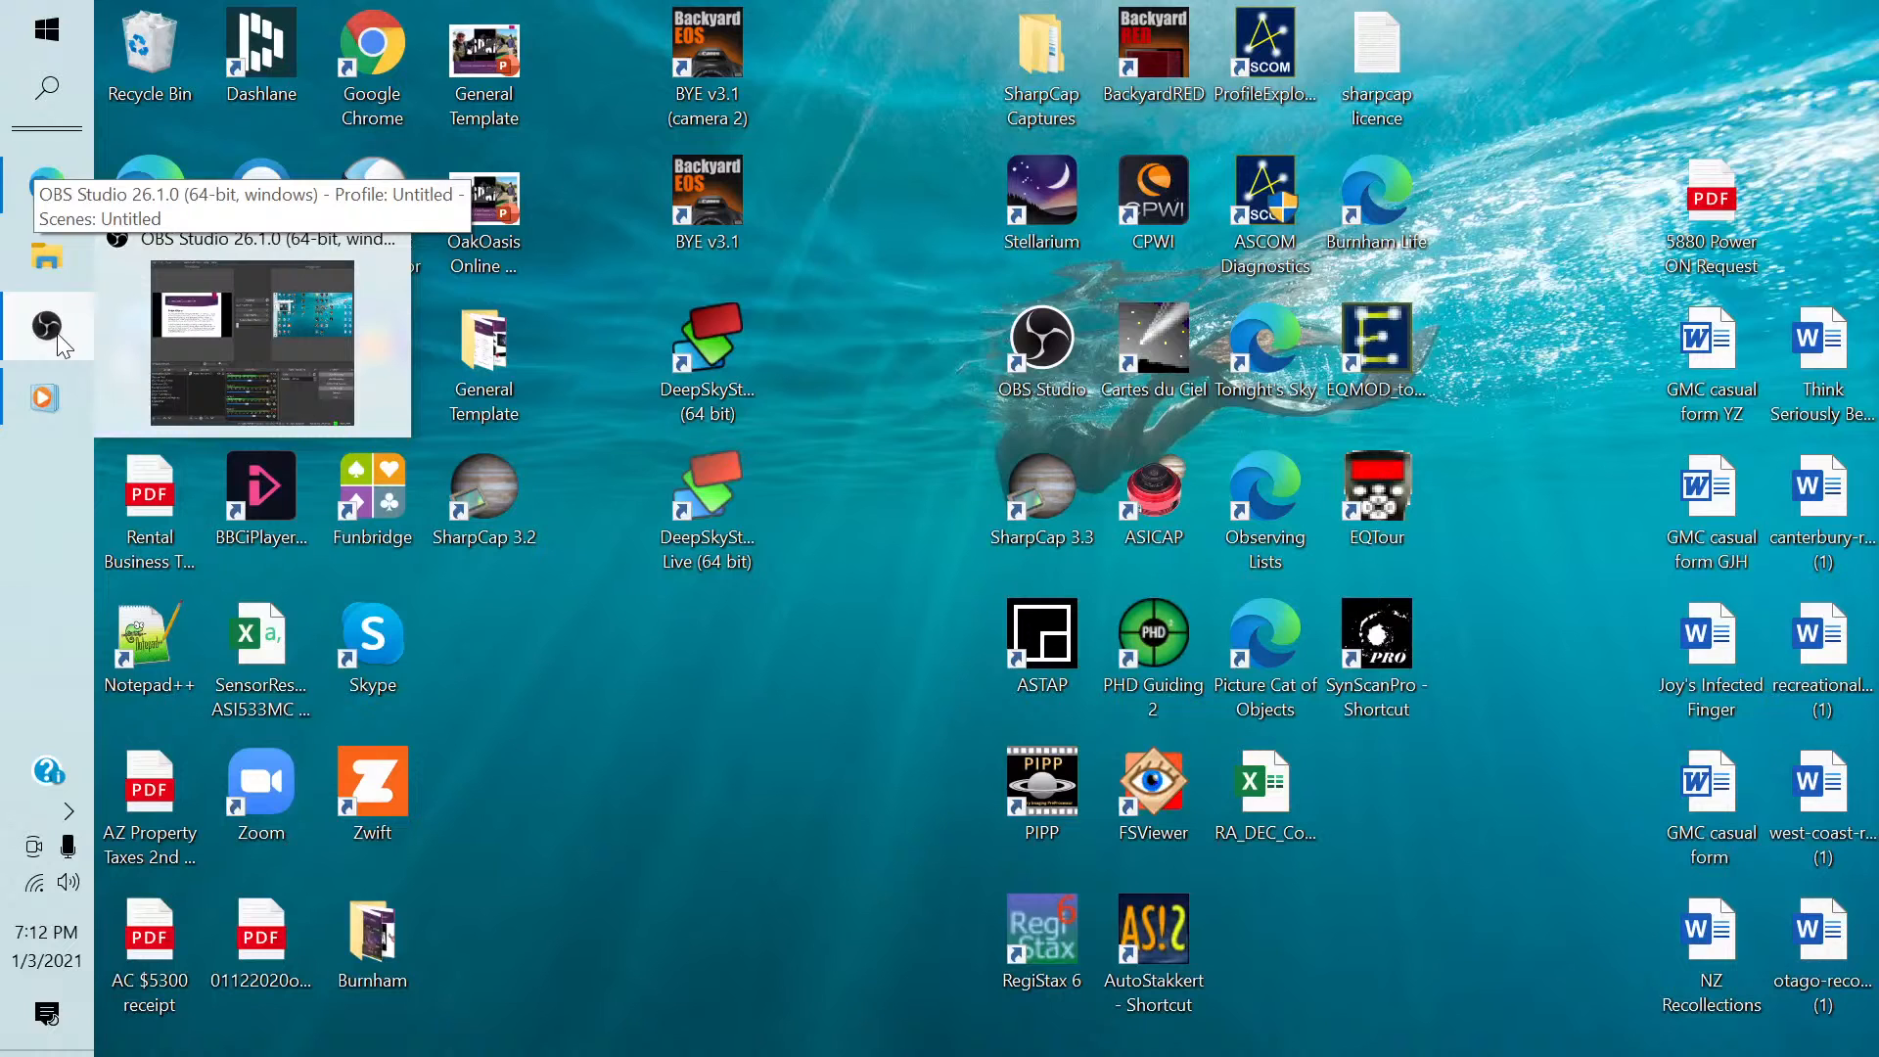
{"action": "mouse_move", "coordinate": [55, 401]}
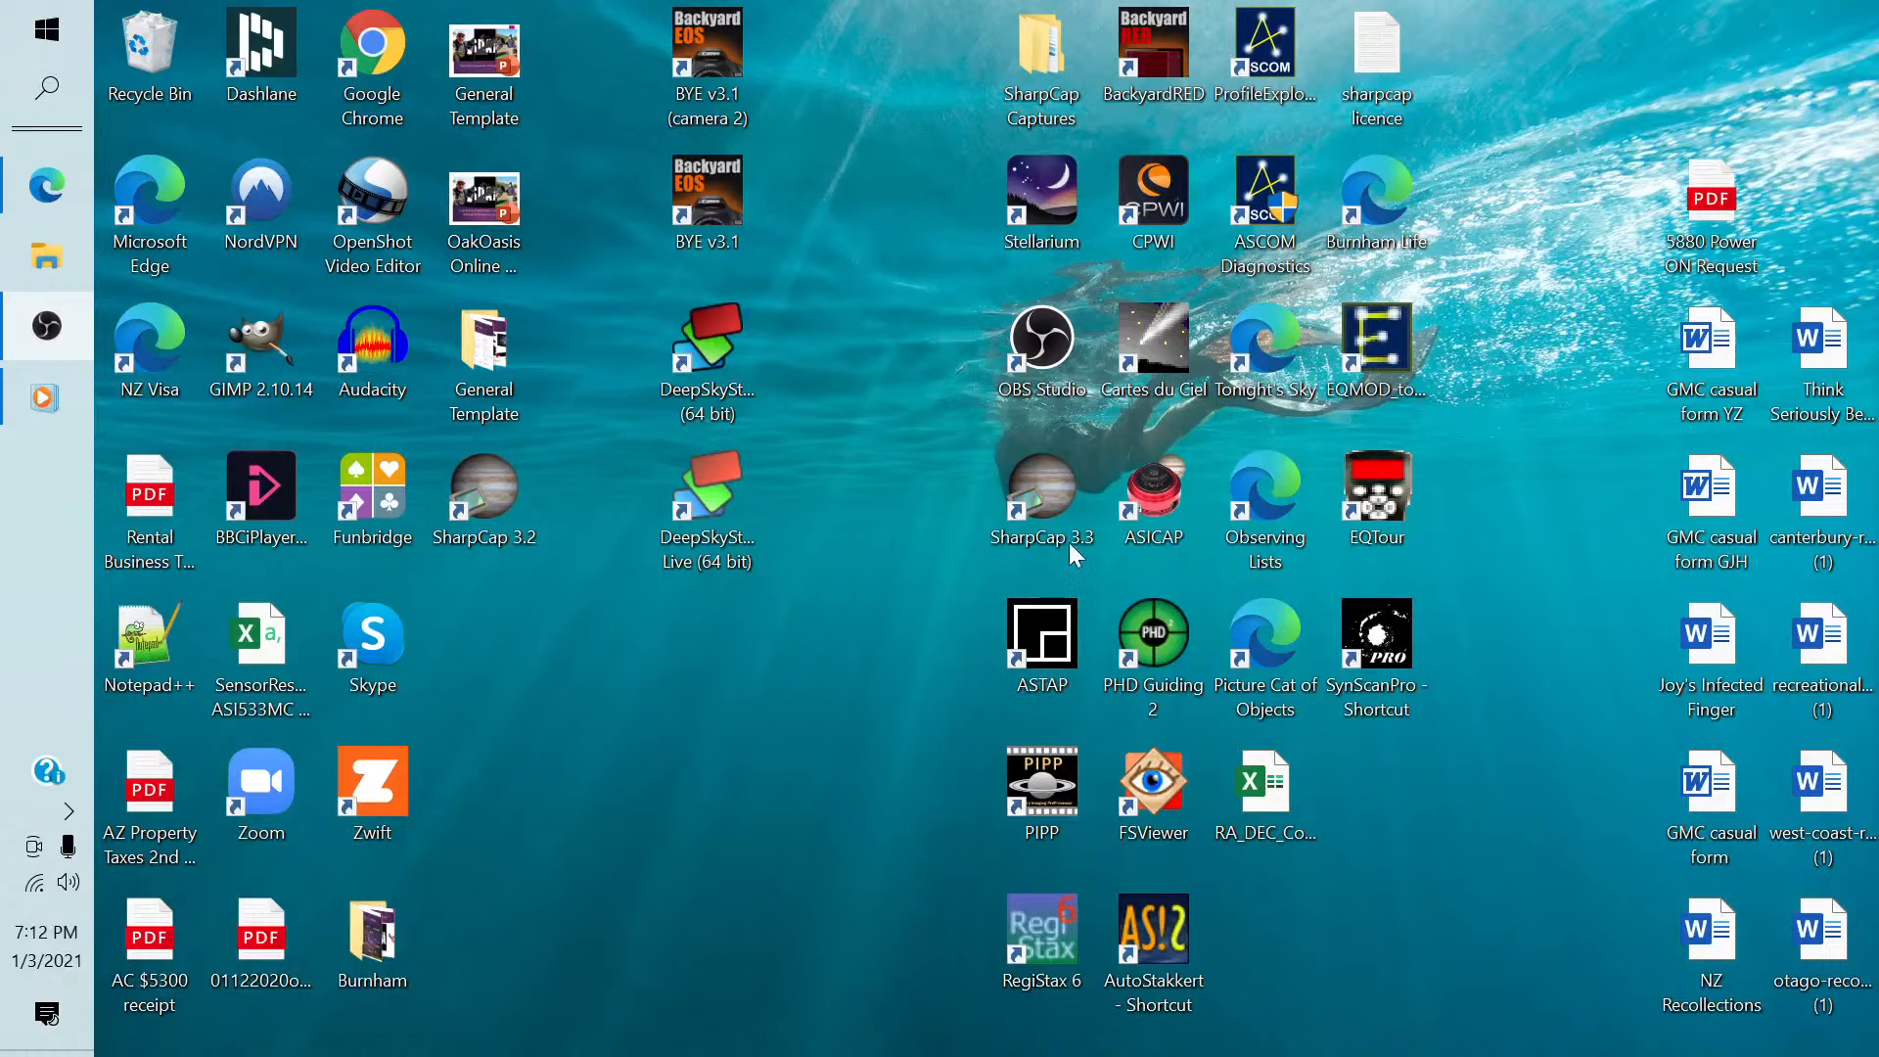
{"action": "double_click", "coordinate": [1048, 486]}
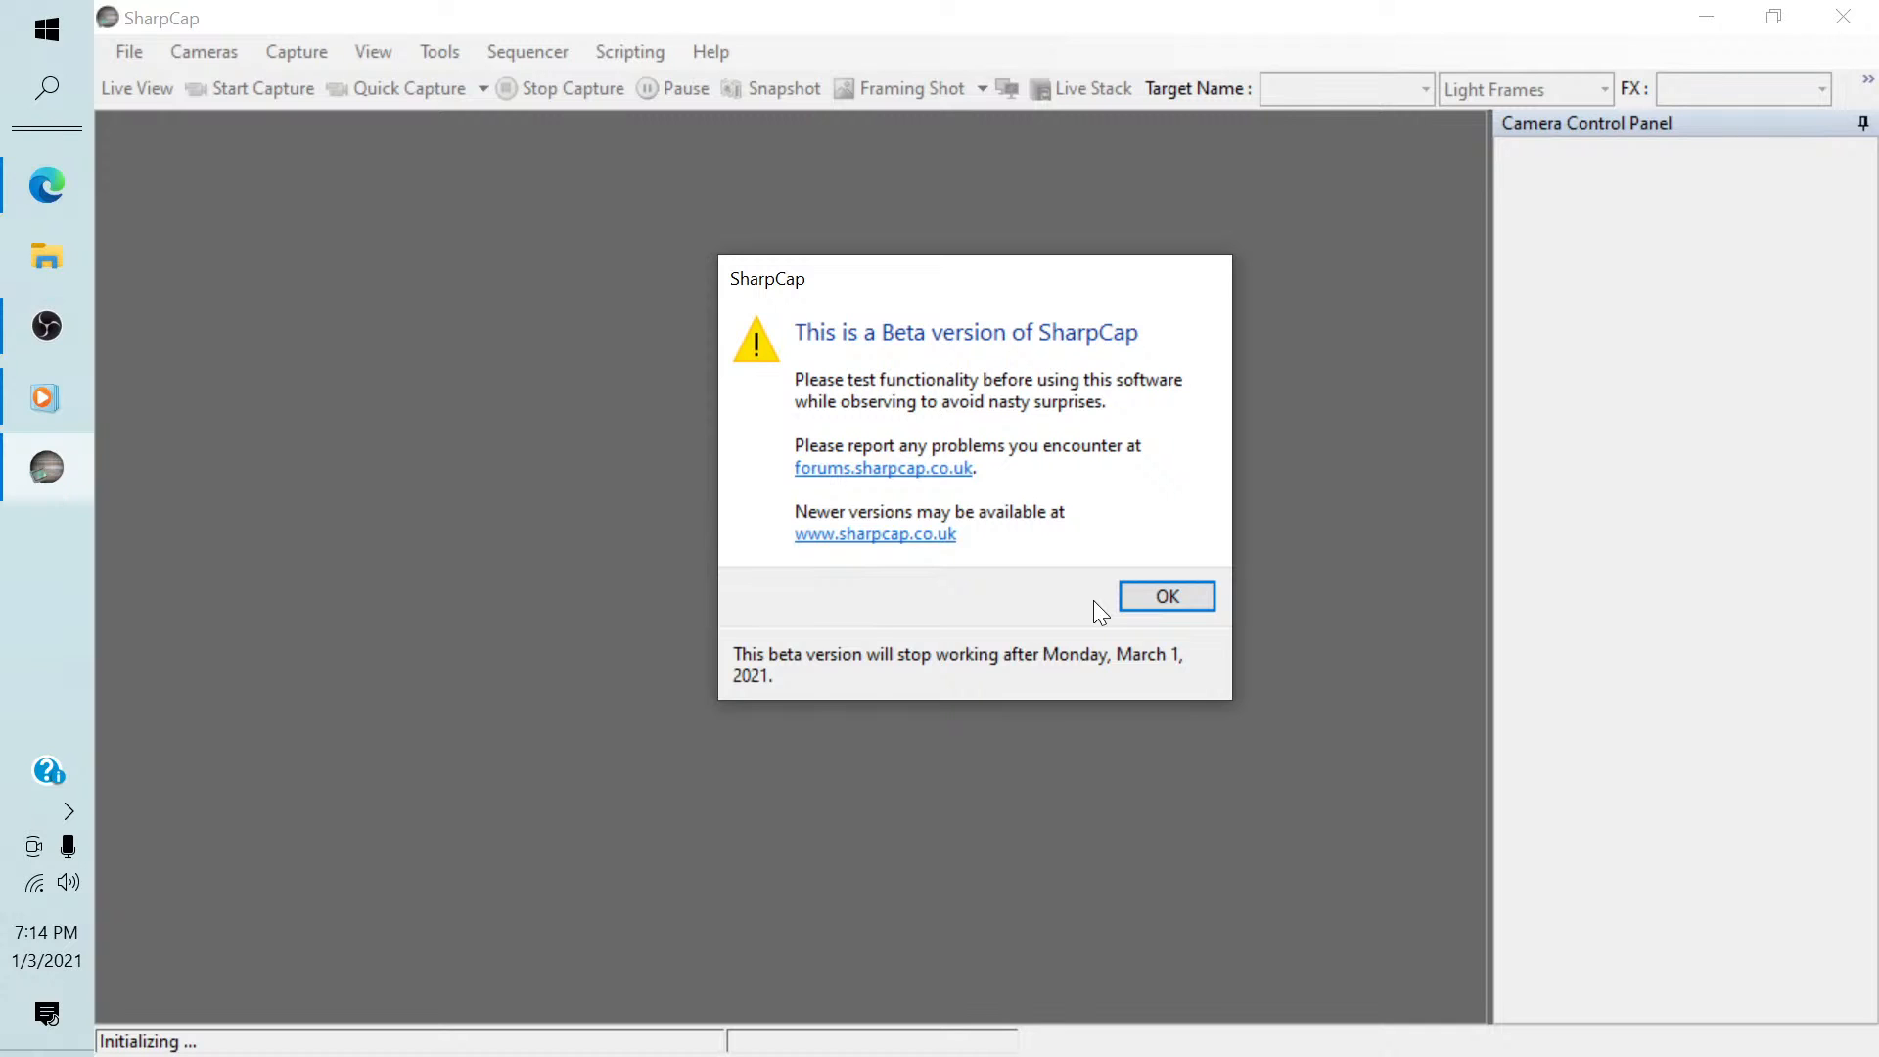
{"action": "left_click", "coordinate": [1155, 597]}
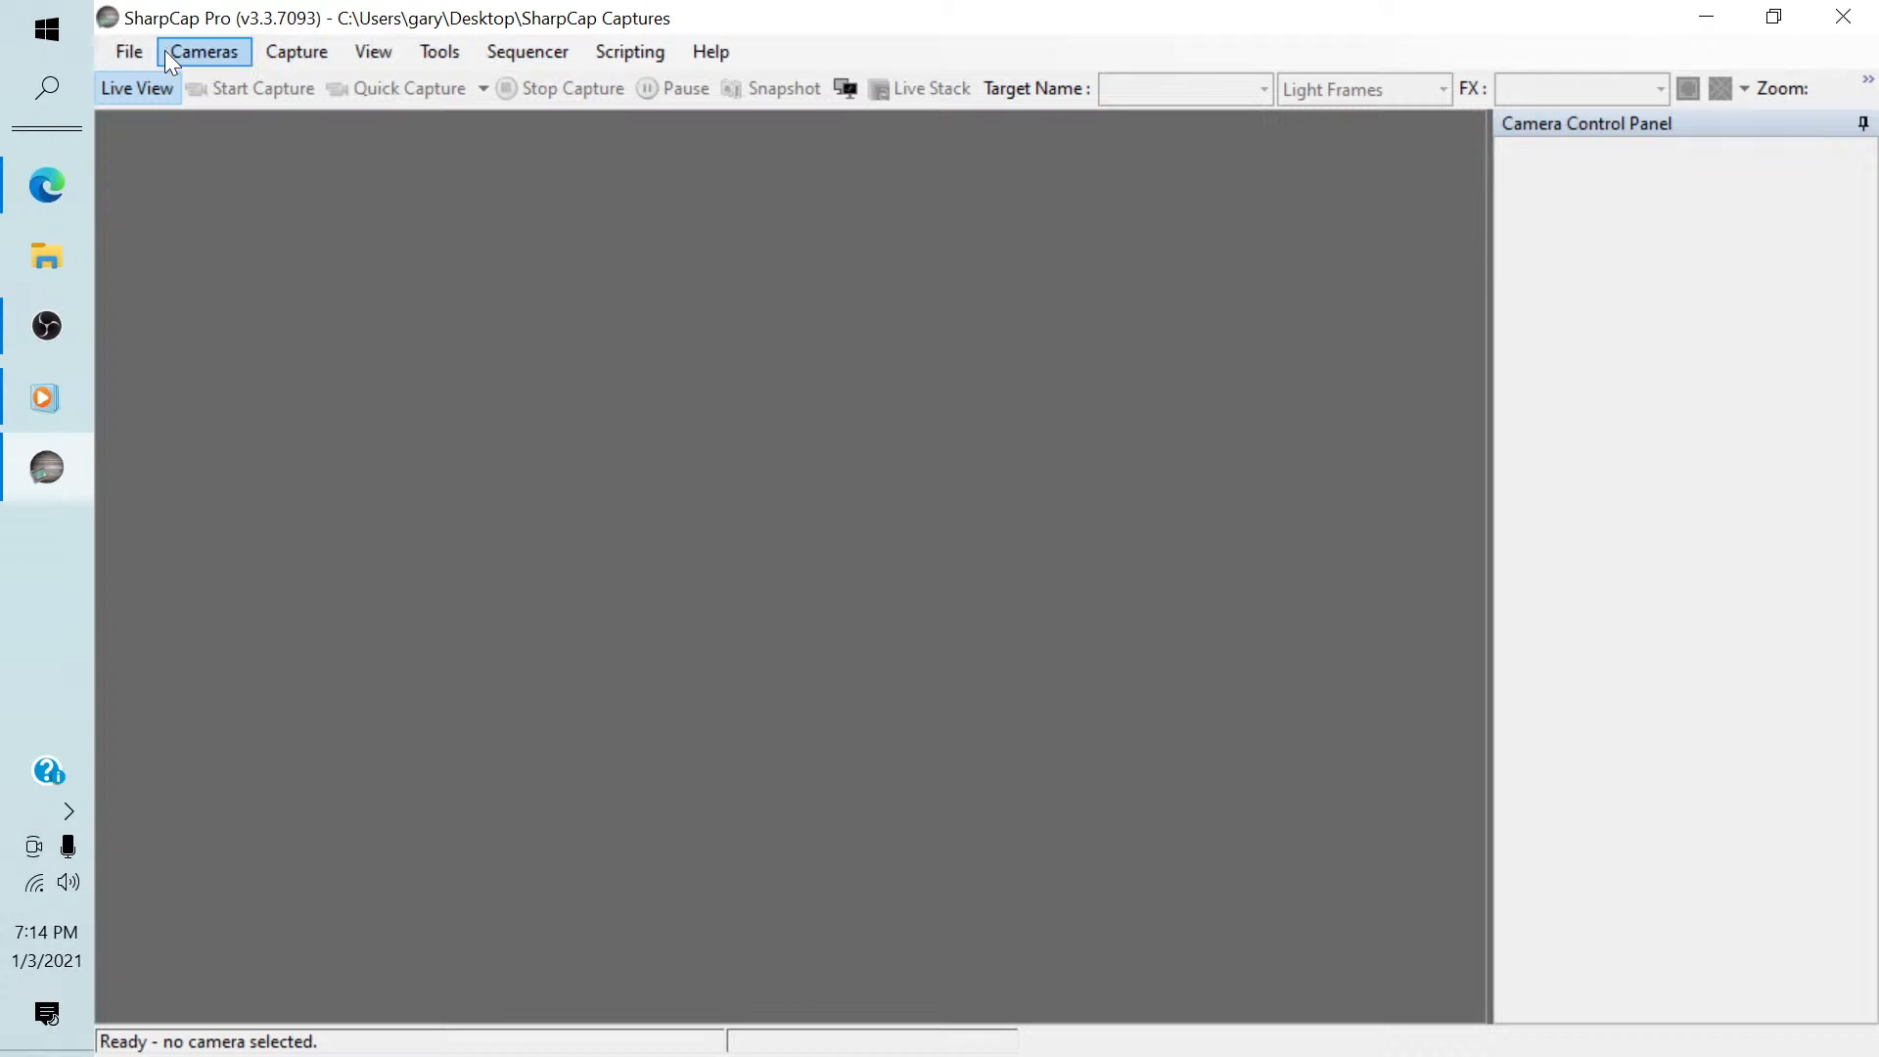
Run the recently used EAA Startup.scs sequence in the sequencer.
{"action": "left_click", "coordinate": [513, 53]}
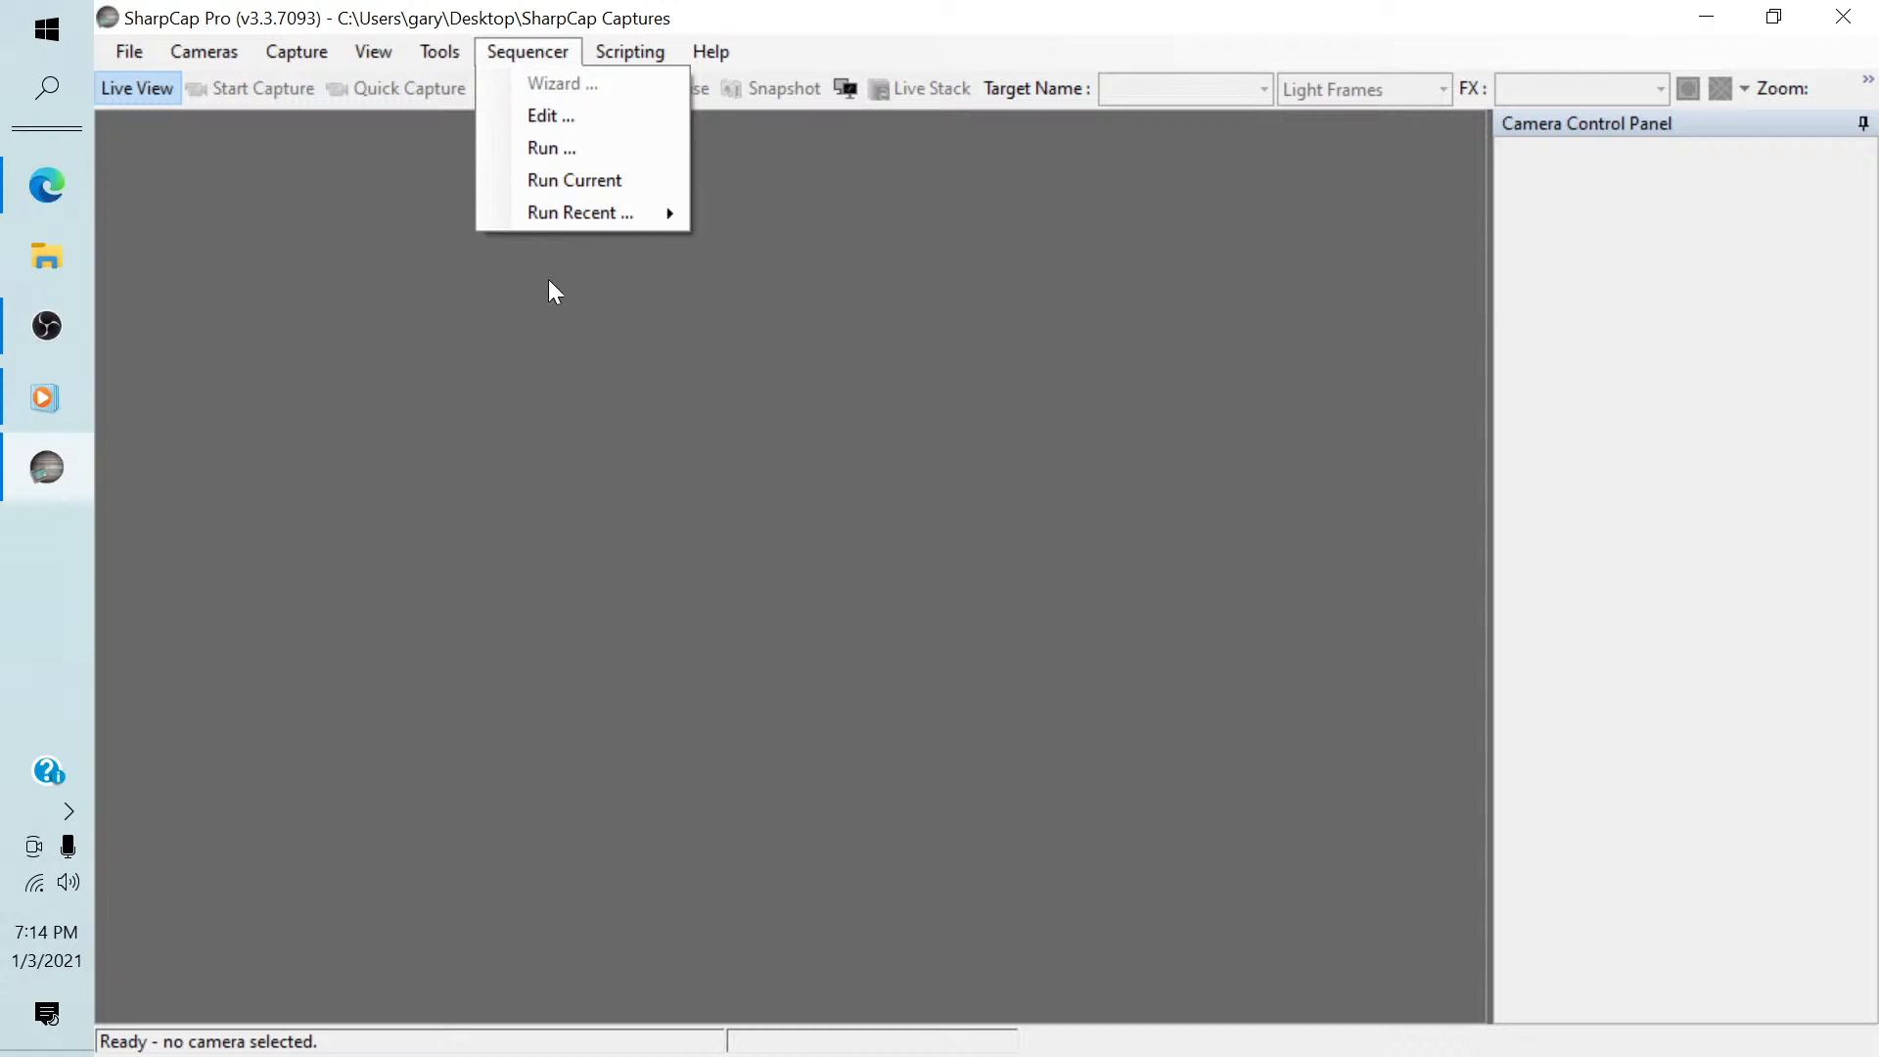
{"action": "mouse_move", "coordinate": [544, 214]}
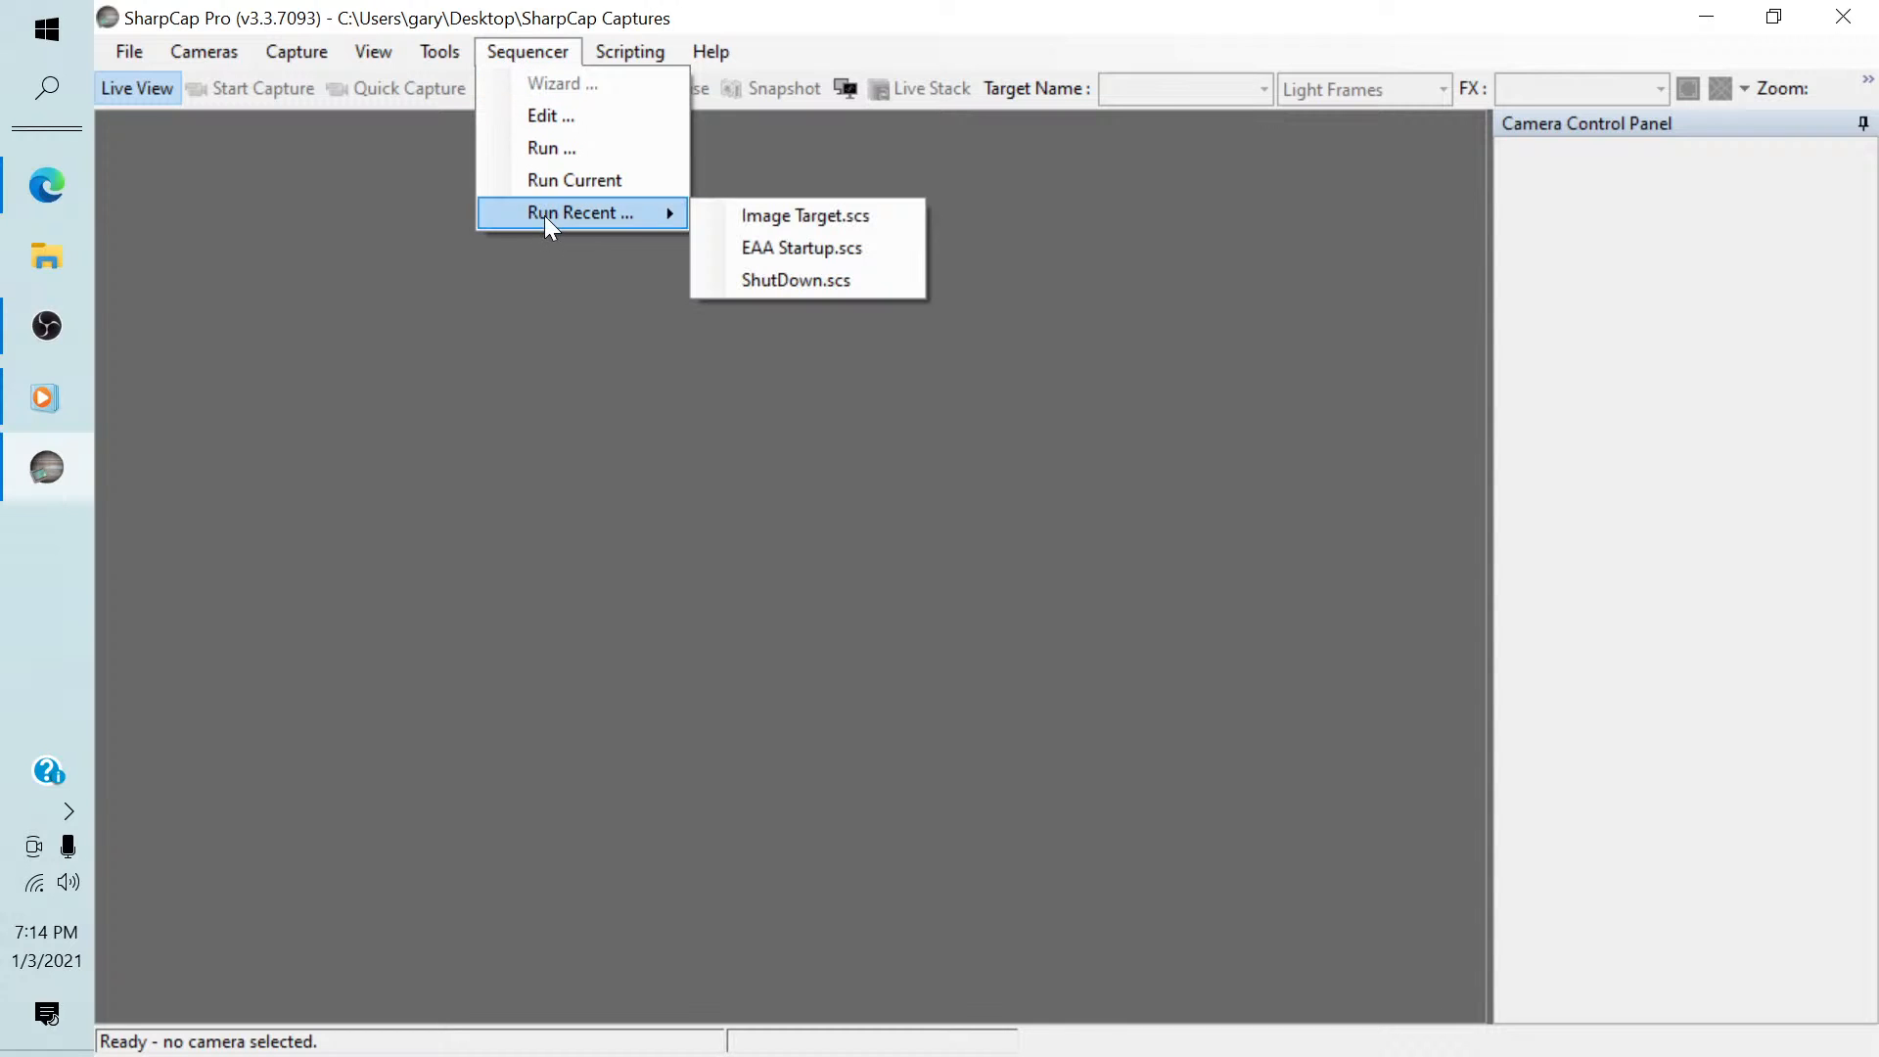
{"action": "left_click", "coordinate": [770, 247]}
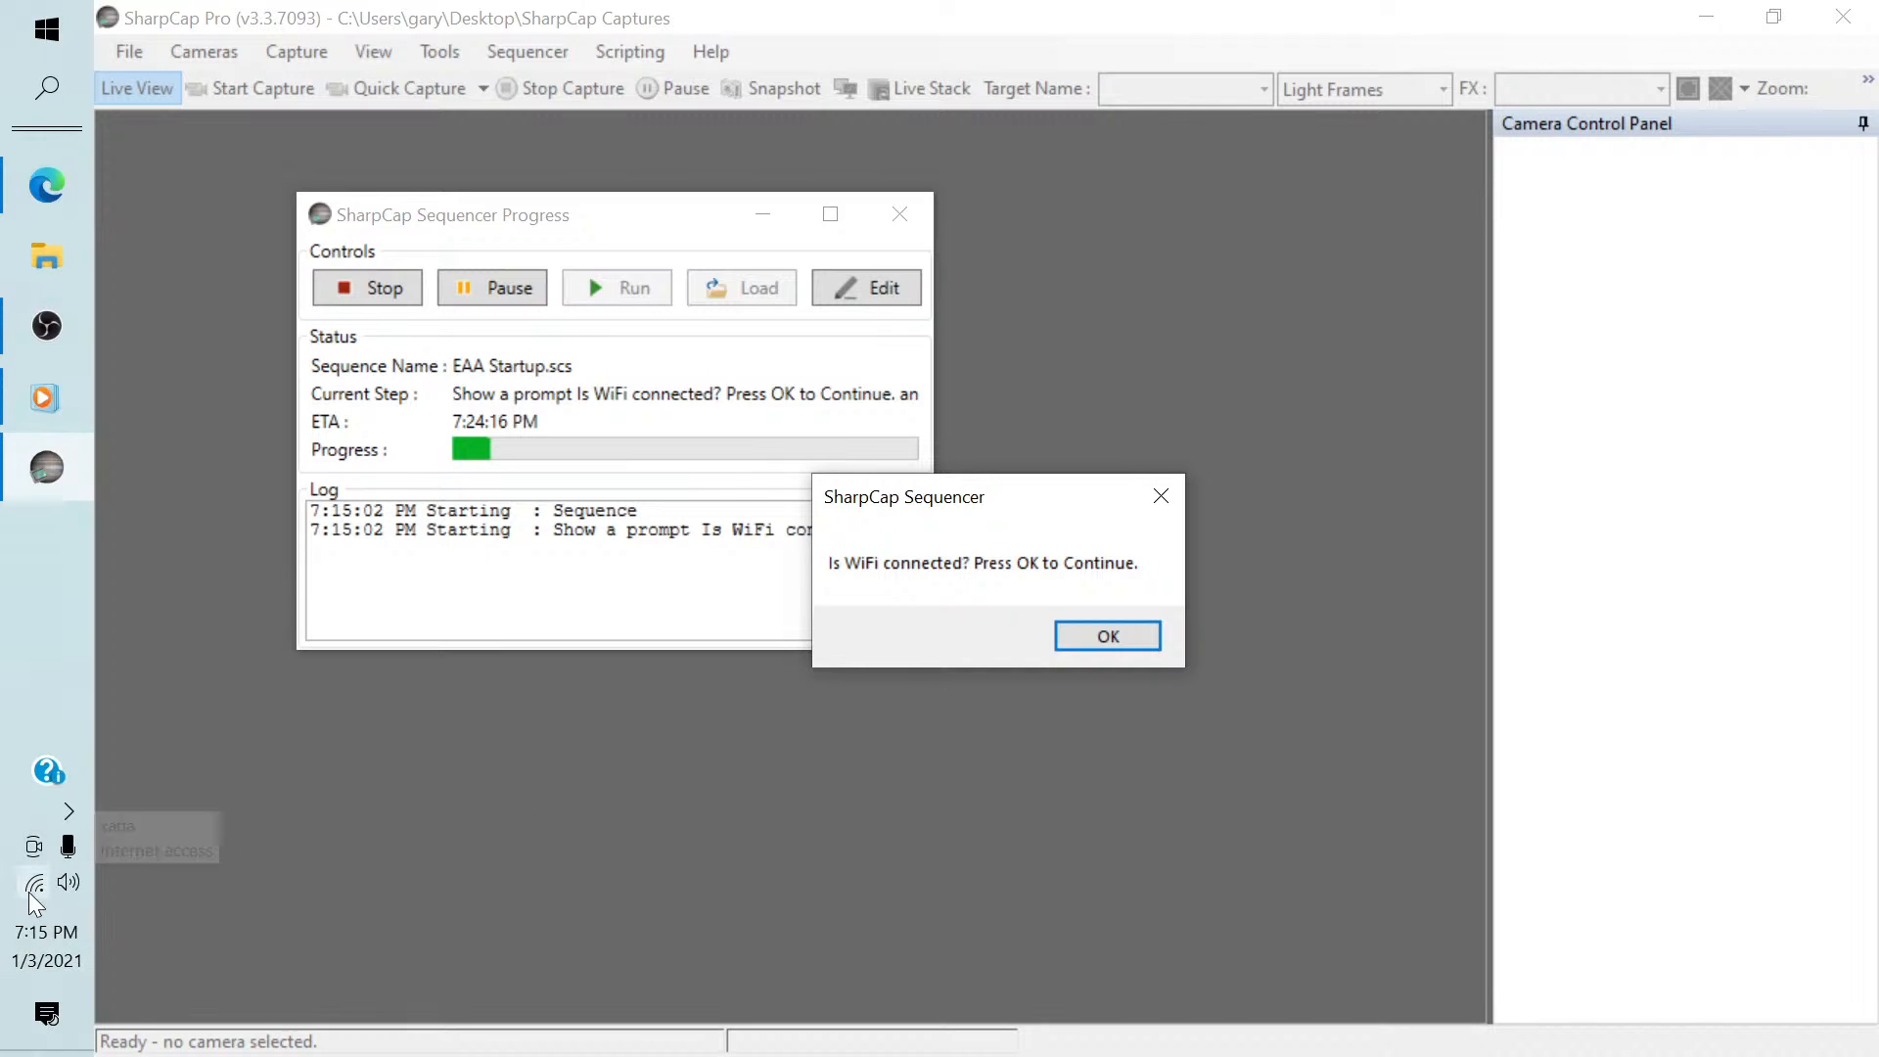
Check the WiFi connection and acknowledge the sequence prompts for WiFi, PC time, mount power and Comm Port.
{"action": "mouse_move", "coordinate": [31, 895]}
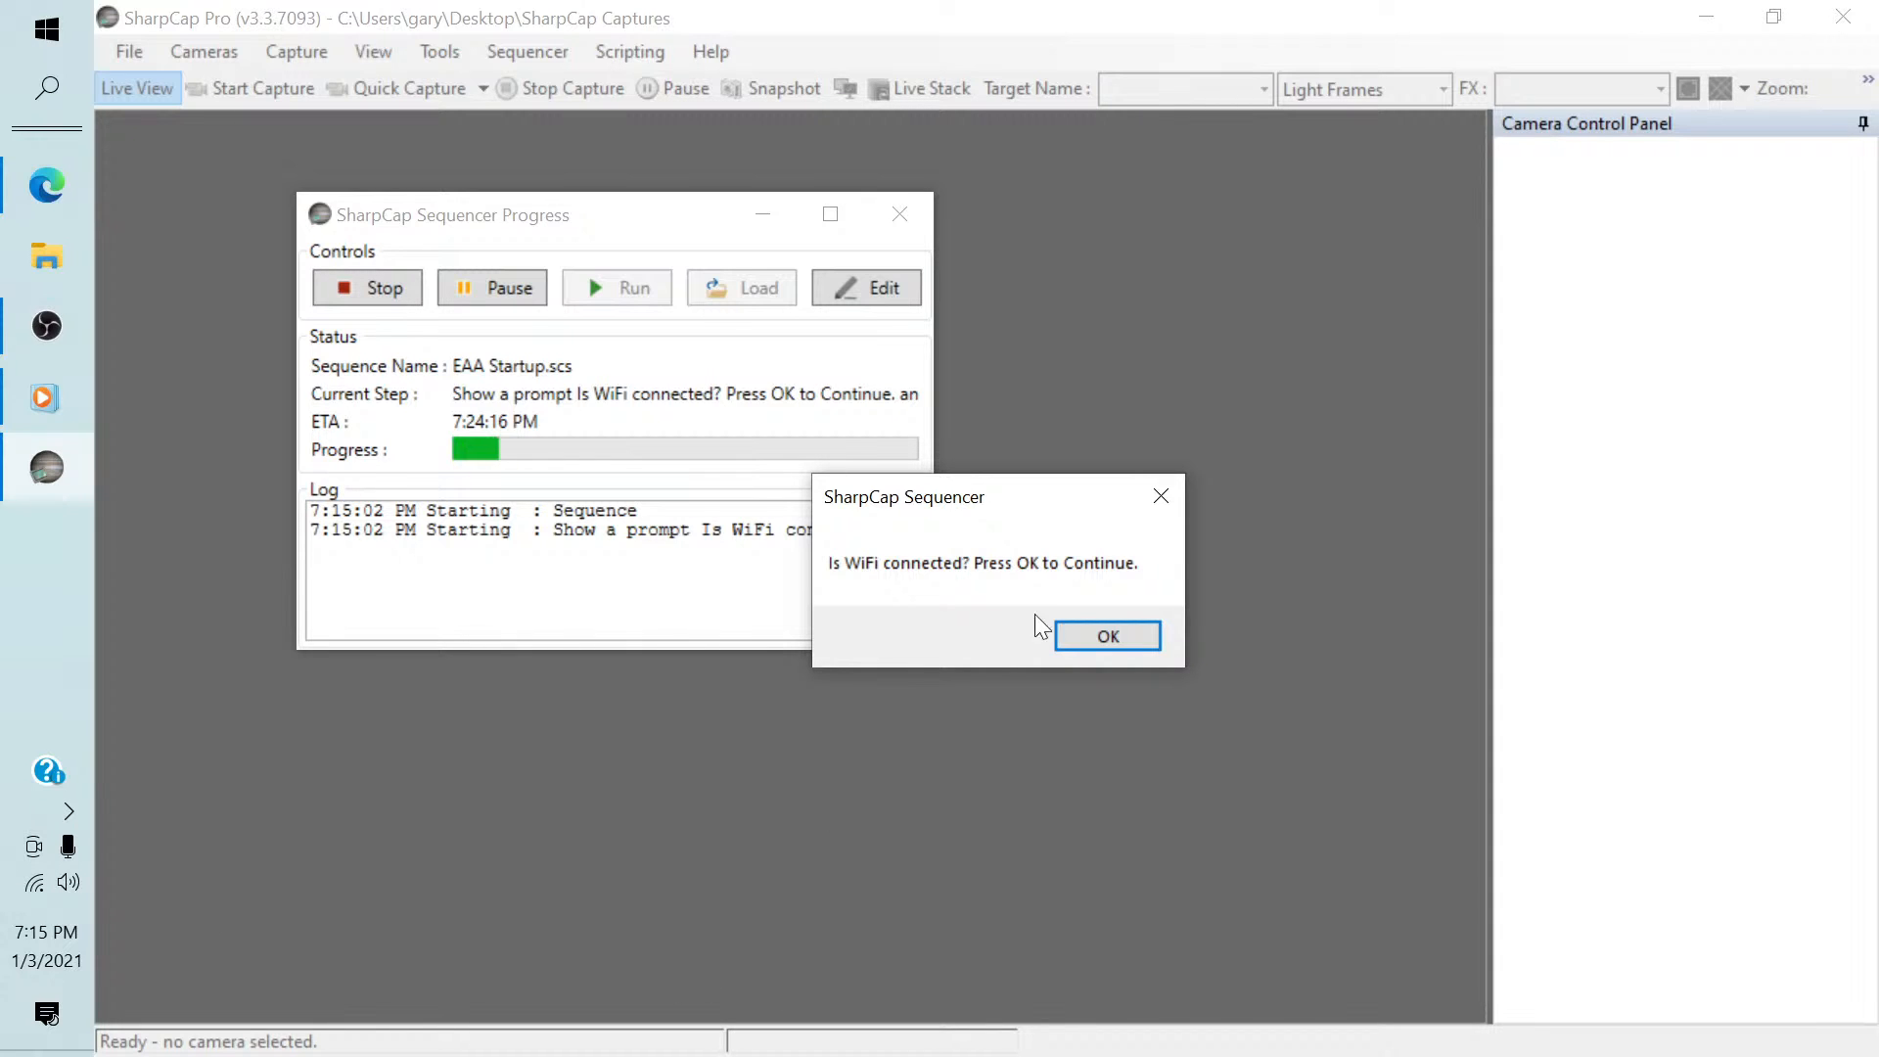
{"action": "left_click", "coordinate": [1082, 631]}
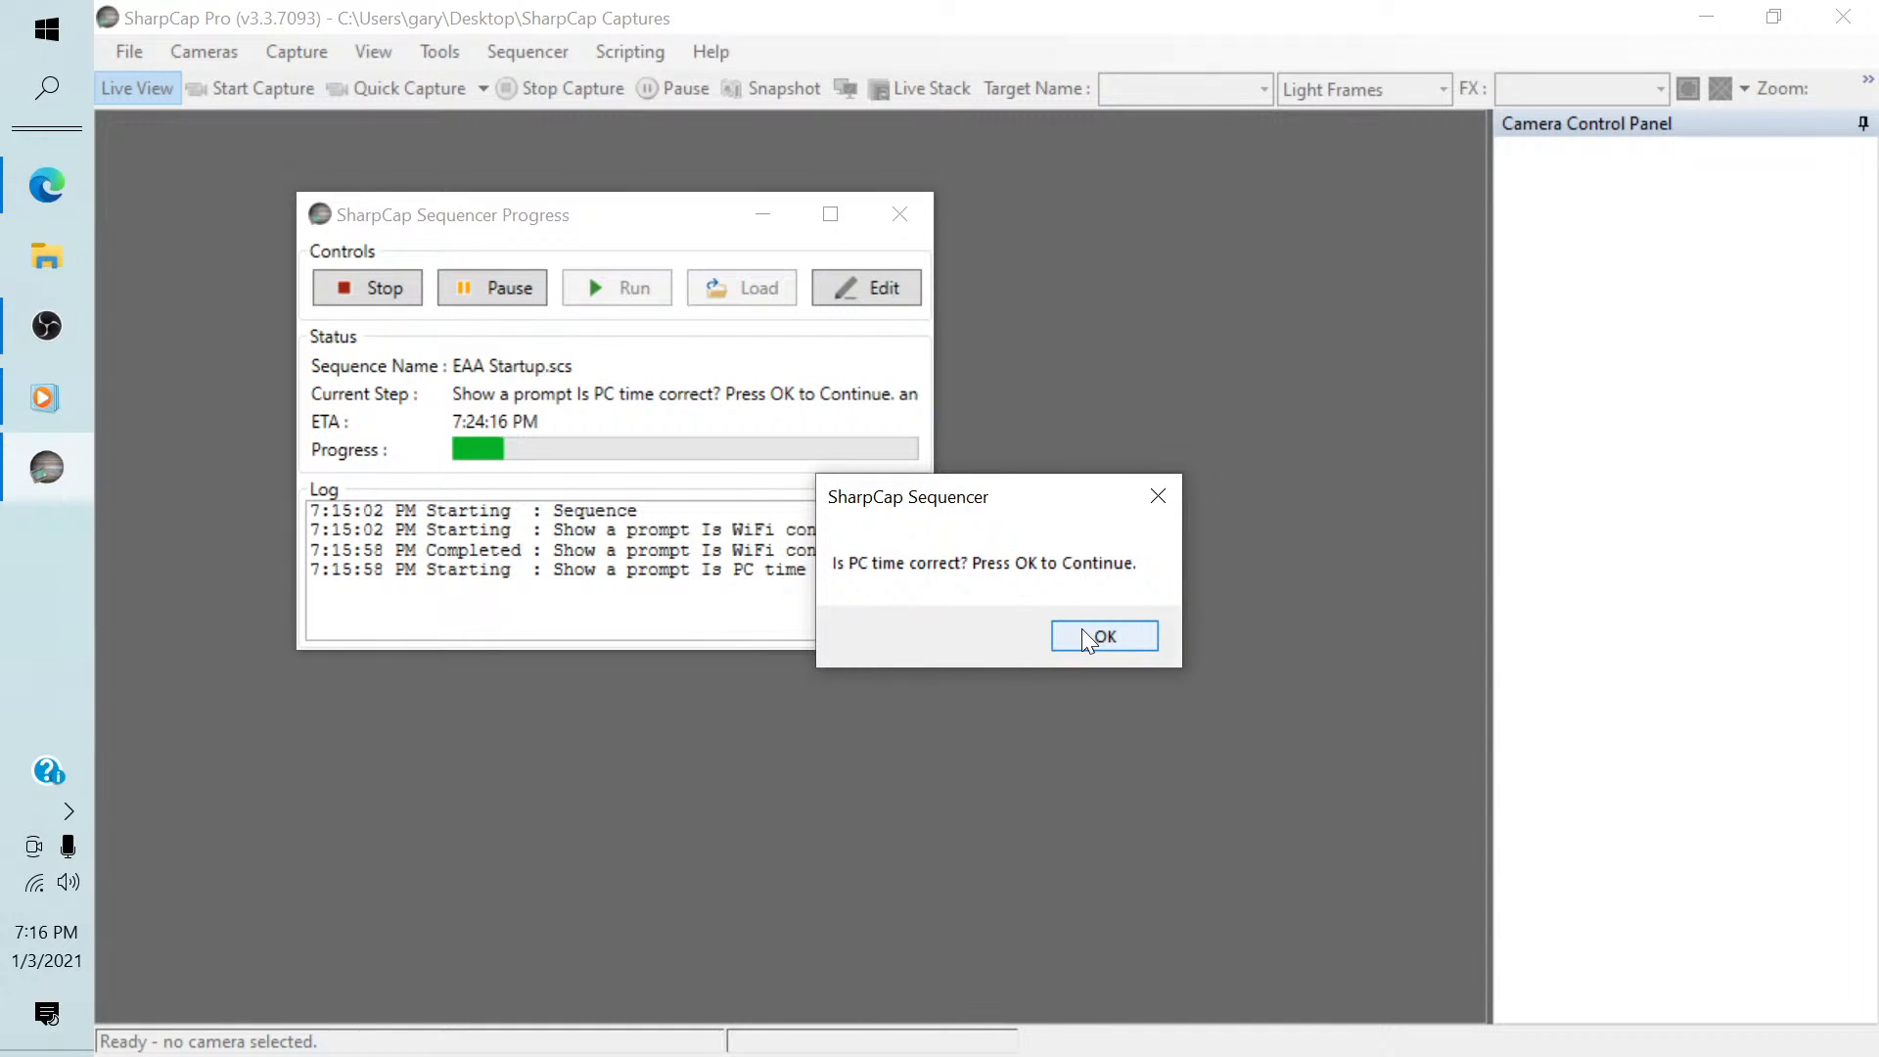
{"action": "left_click", "coordinate": [1082, 631]}
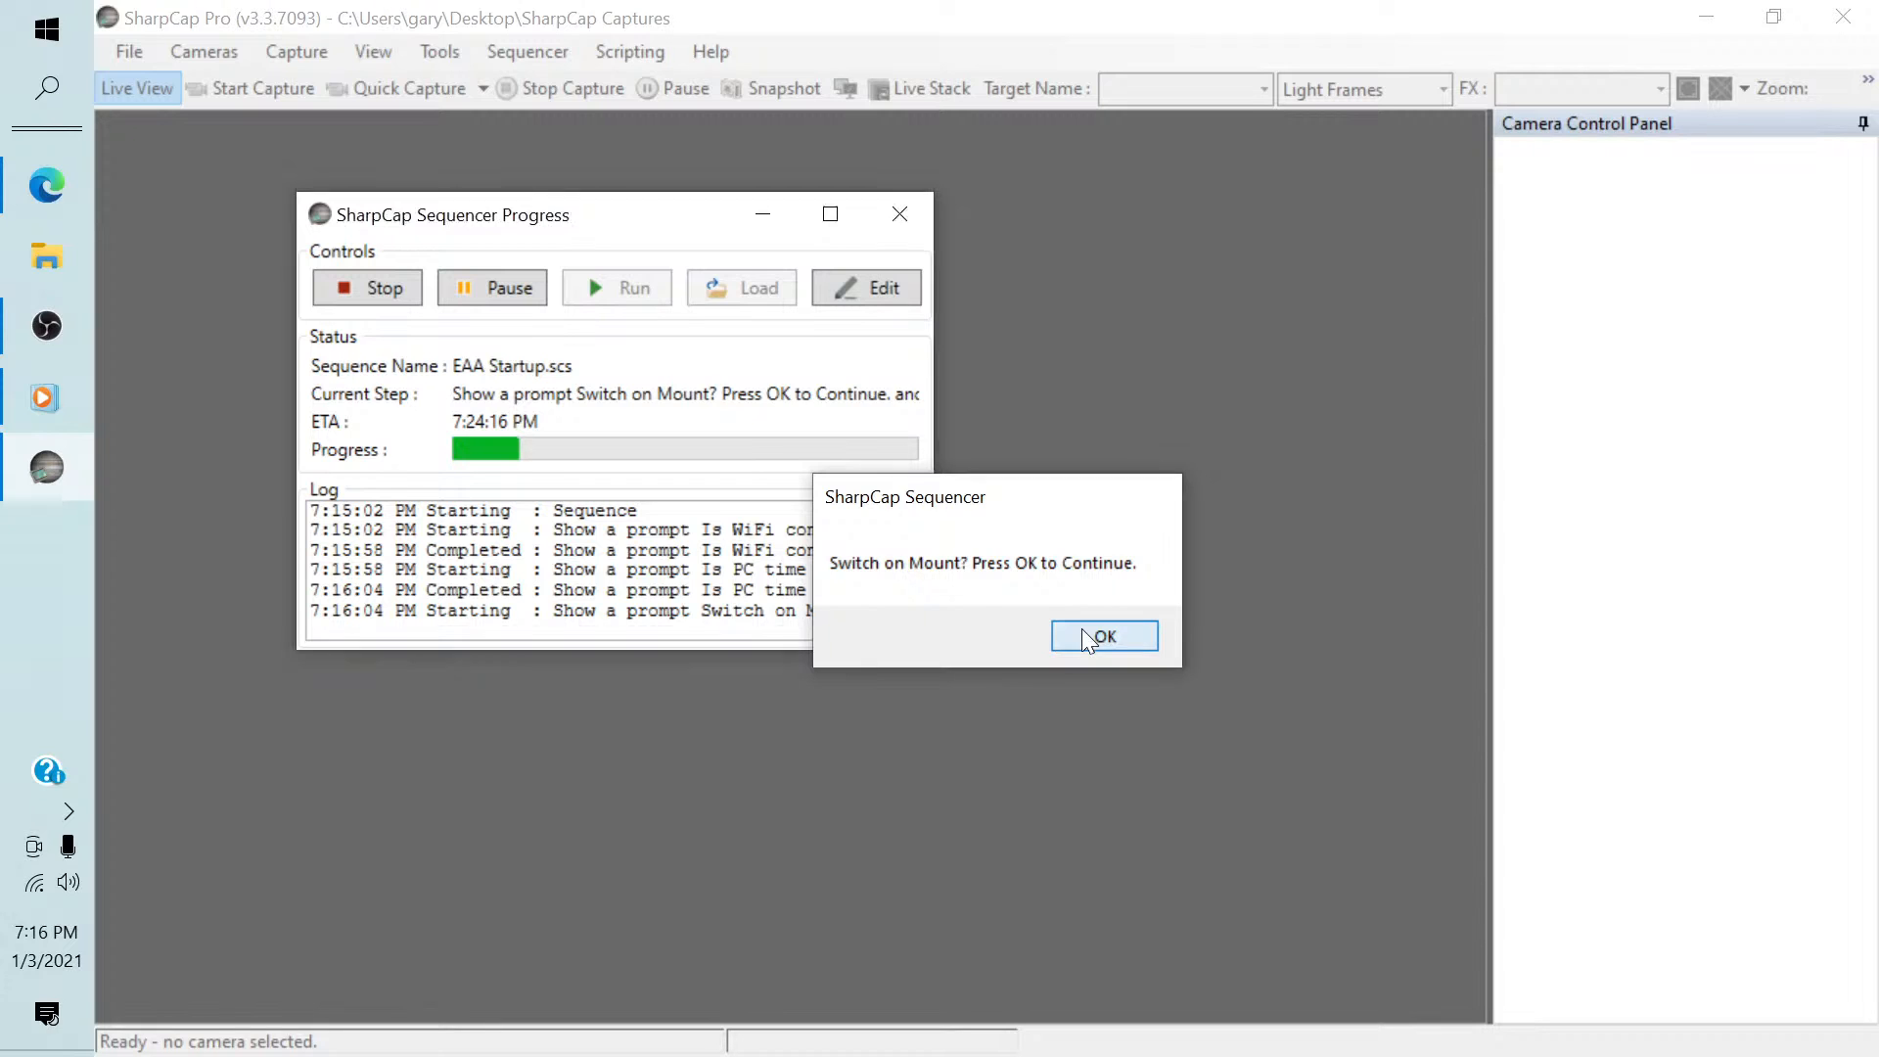
{"action": "left_click", "coordinate": [1083, 634]}
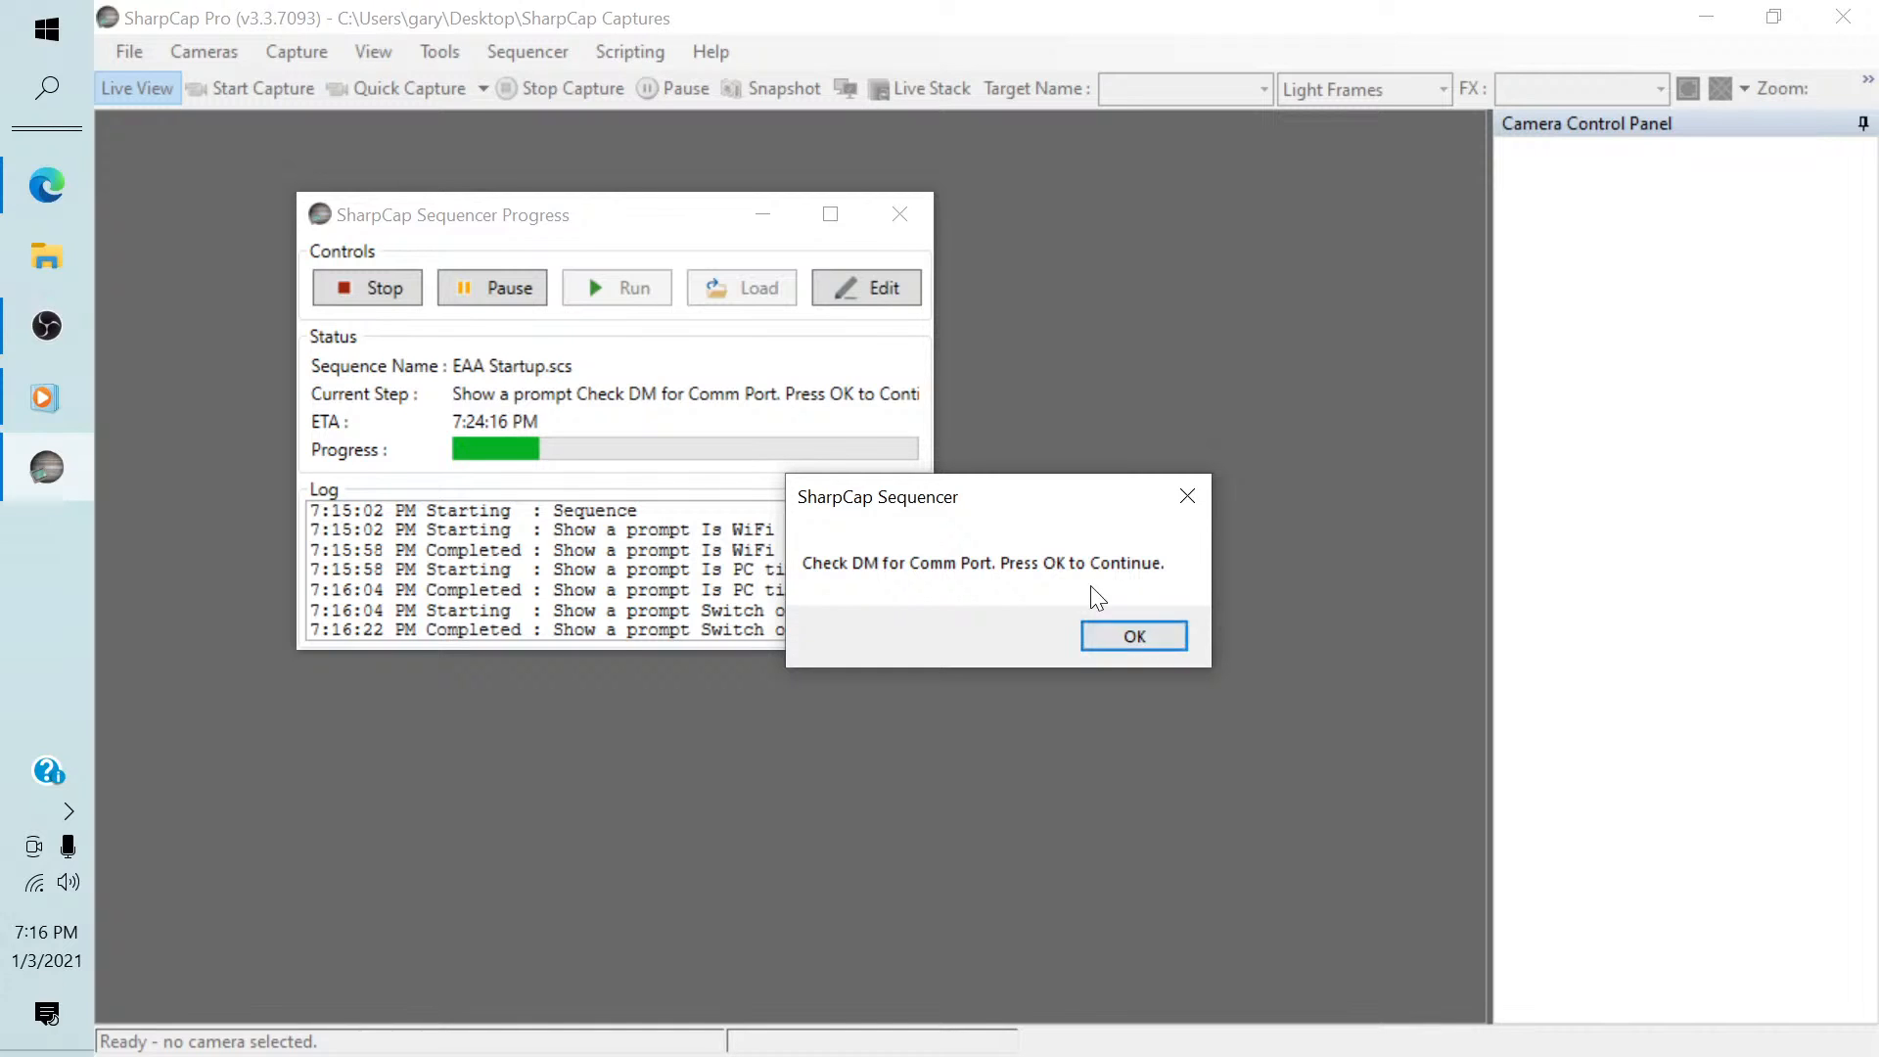
{"action": "left_click", "coordinate": [1102, 638]}
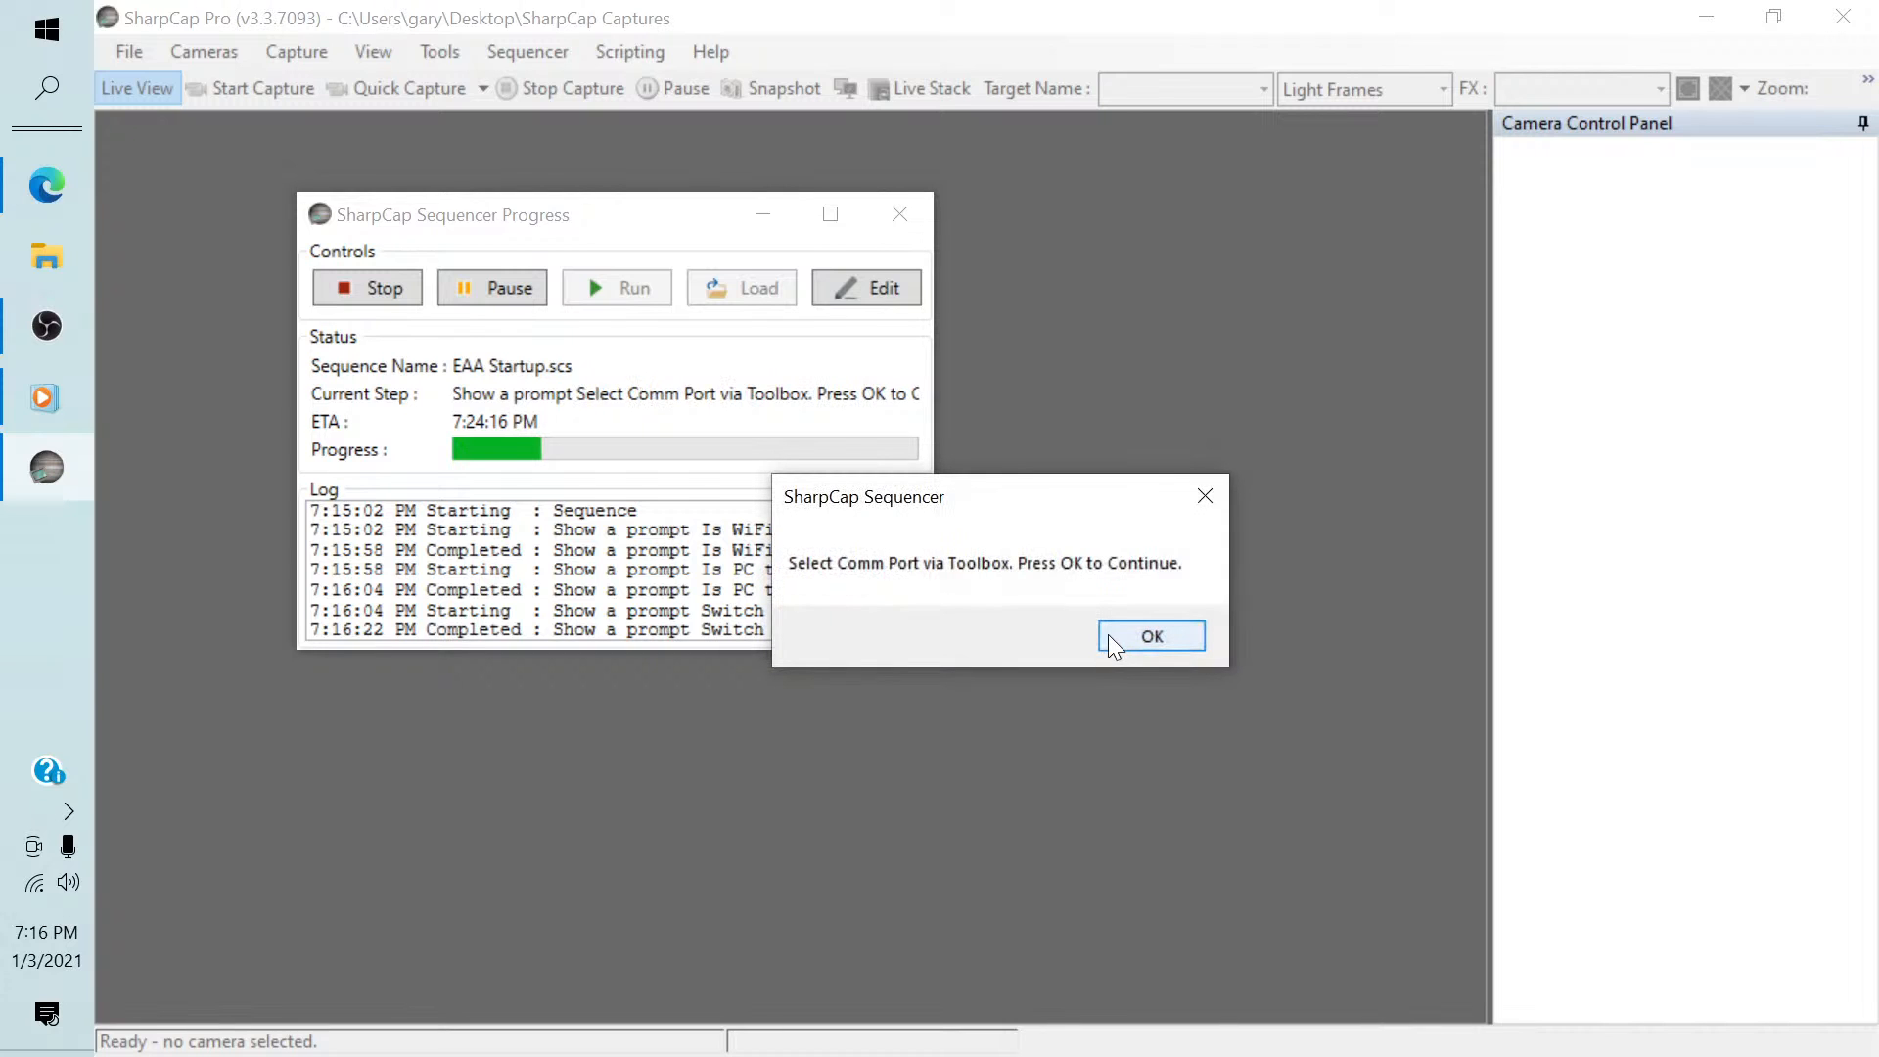
{"action": "left_click", "coordinate": [1108, 634]}
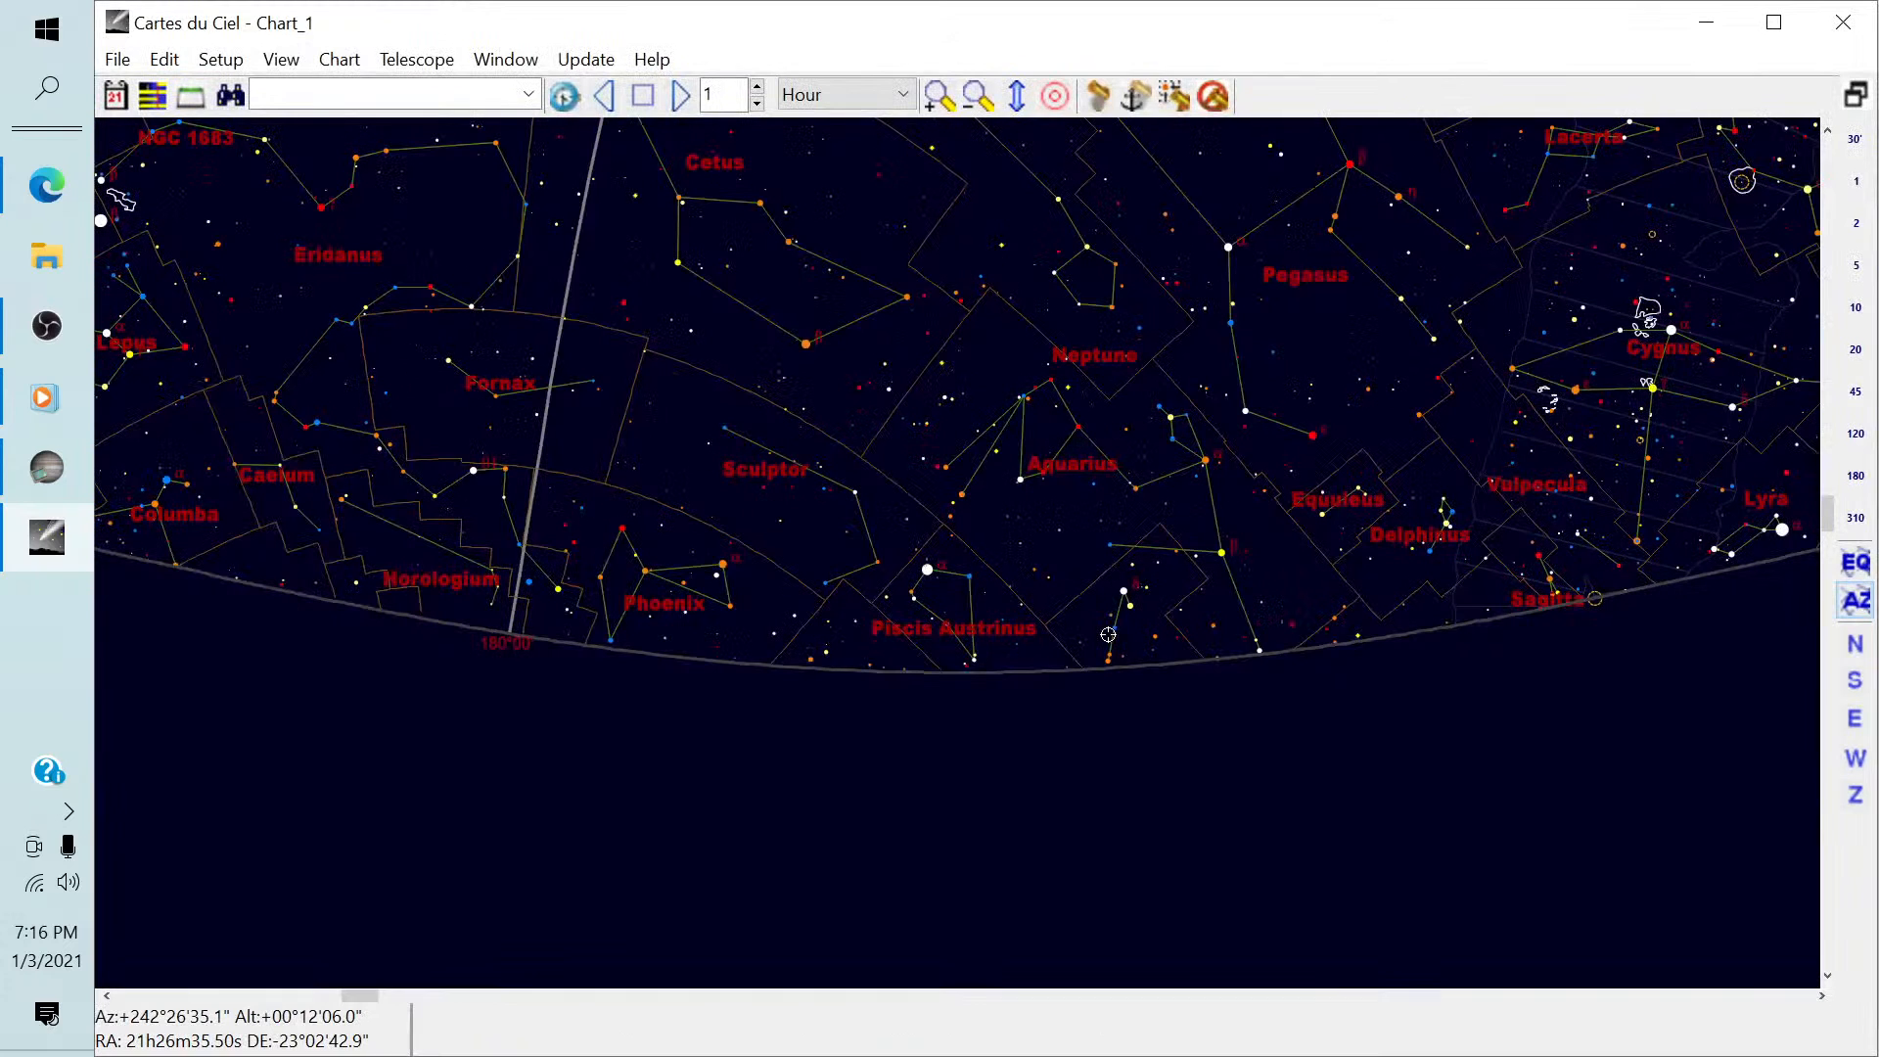
In Cartes du Ciel, connect the telescope through the EQMOD.Telescope ASCOM driver.
{"action": "left_click_drag", "start_coordinate": [977, 496], "coordinate": [978, 695]}
{"action": "left_click_drag", "start_coordinate": [474, 512], "coordinate": [1036, 508]}
{"action": "left_click_drag", "start_coordinate": [453, 461], "coordinate": [574, 464]}
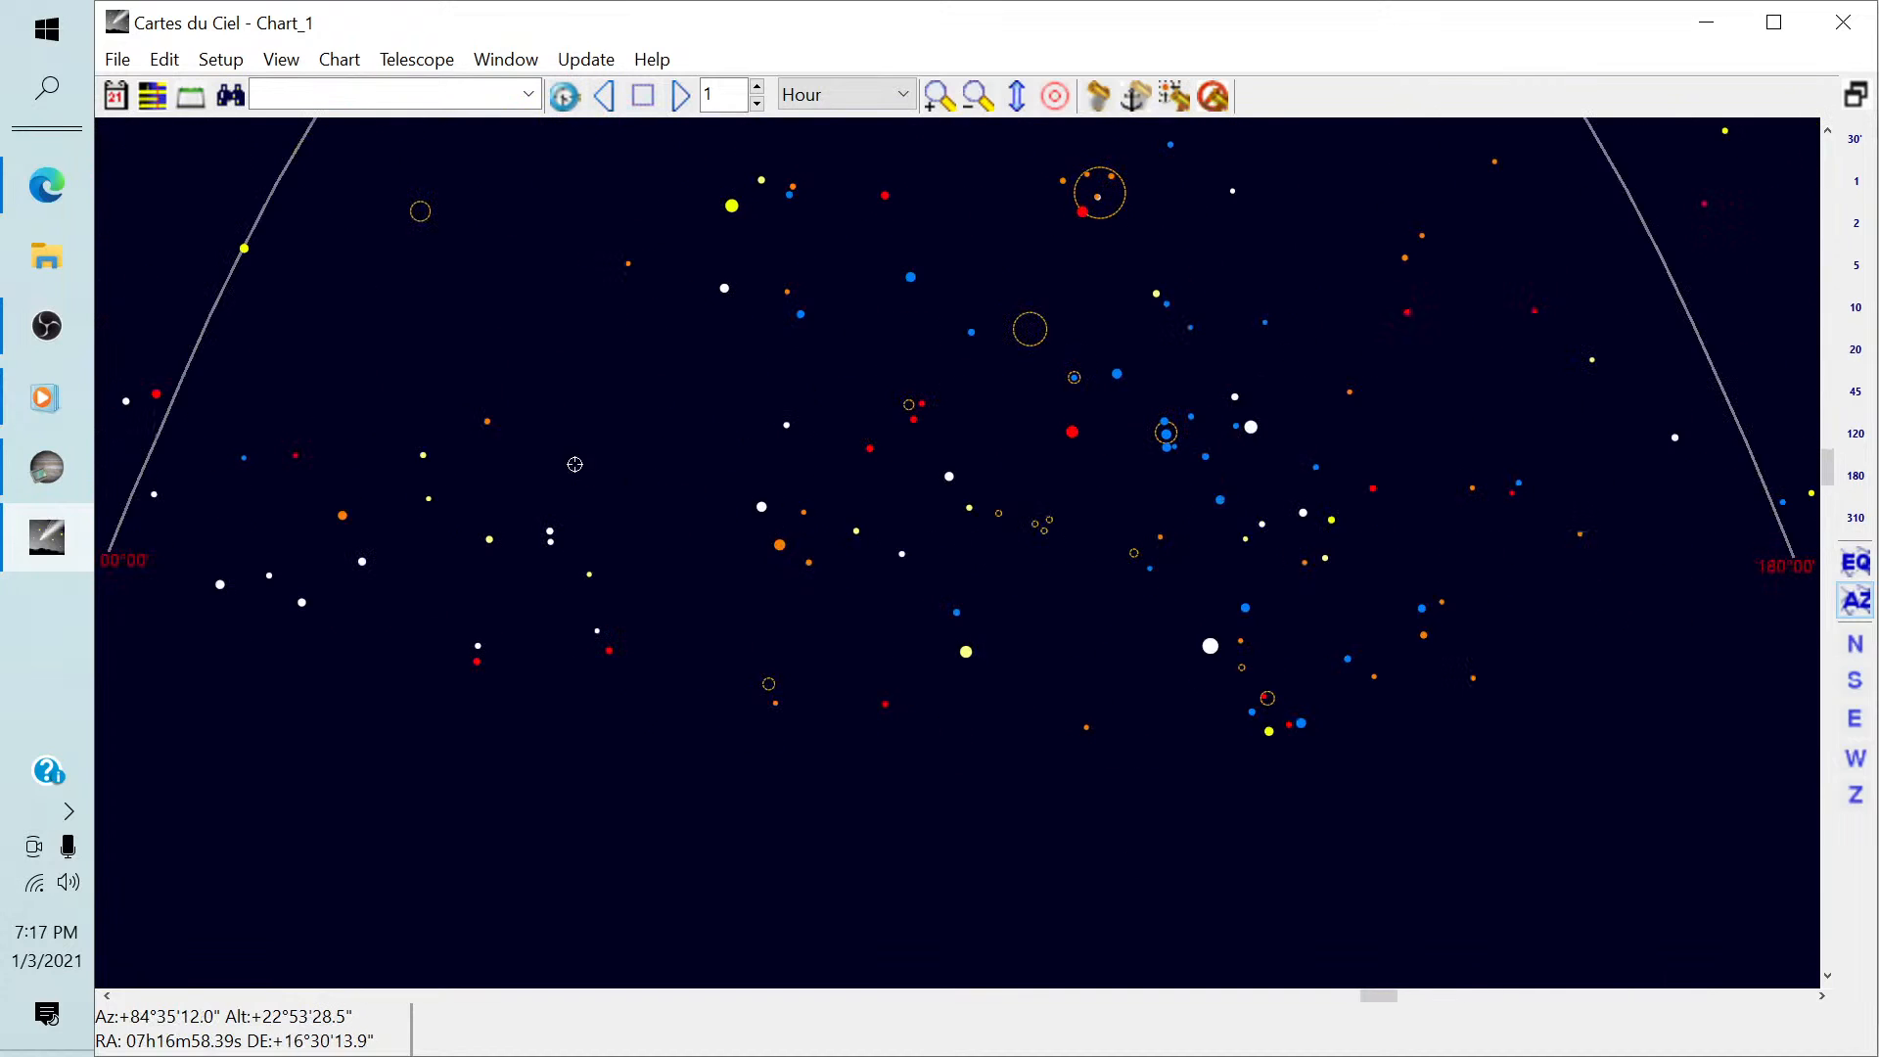
{"action": "left_click_drag", "start_coordinate": [342, 447], "coordinate": [591, 542]}
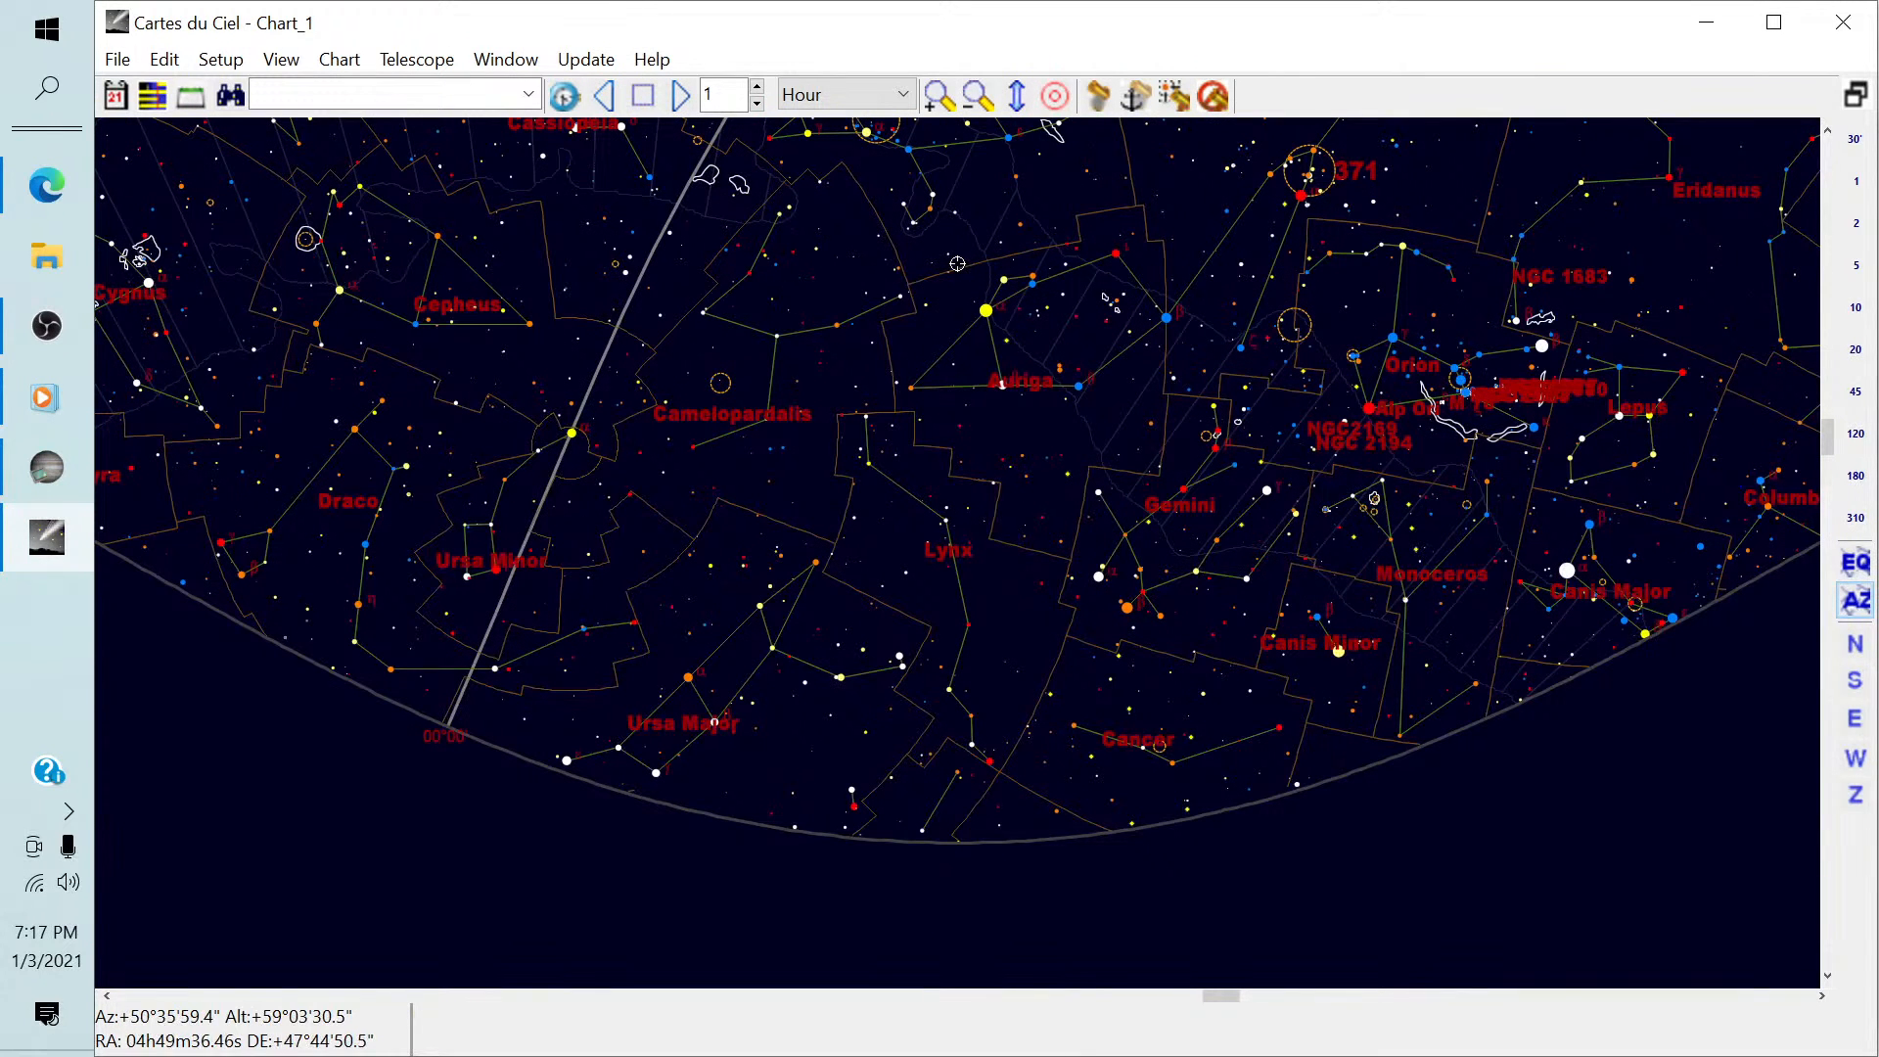
{"action": "left_click", "coordinate": [1706, 21]}
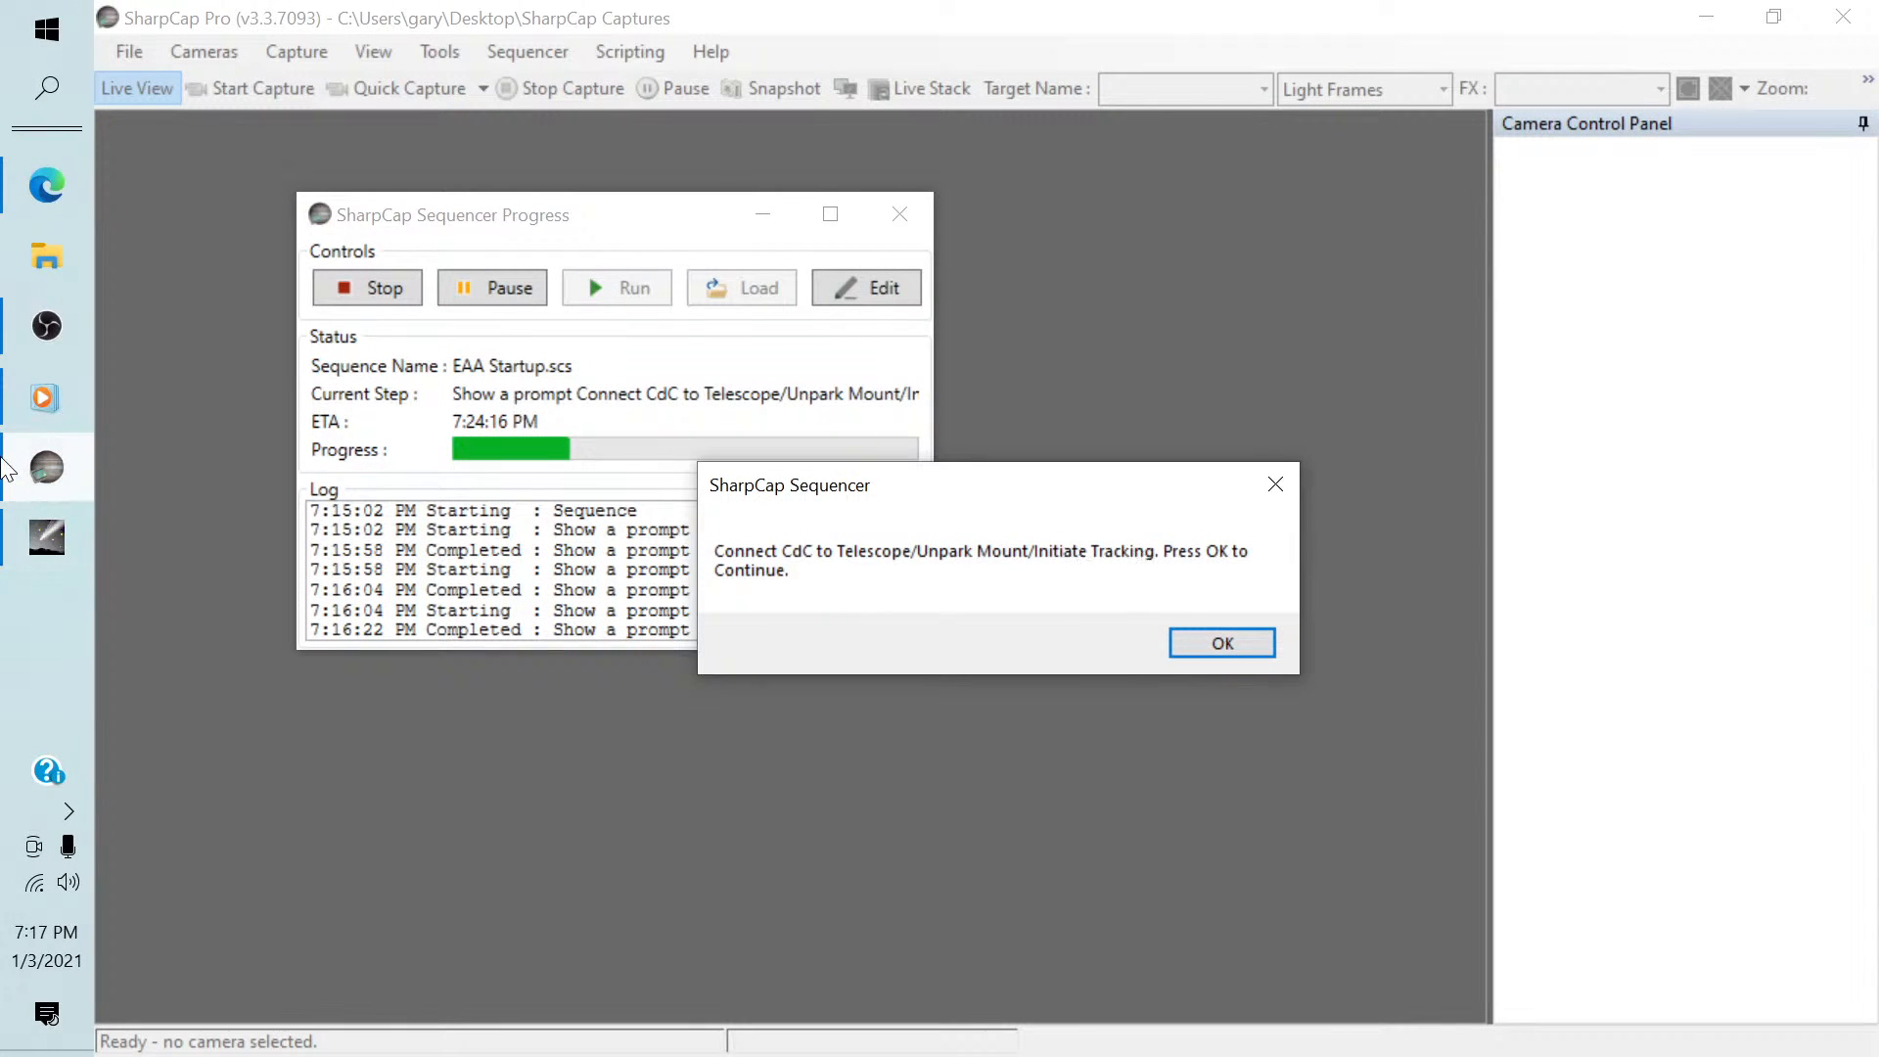
{"action": "left_click", "coordinate": [57, 546]}
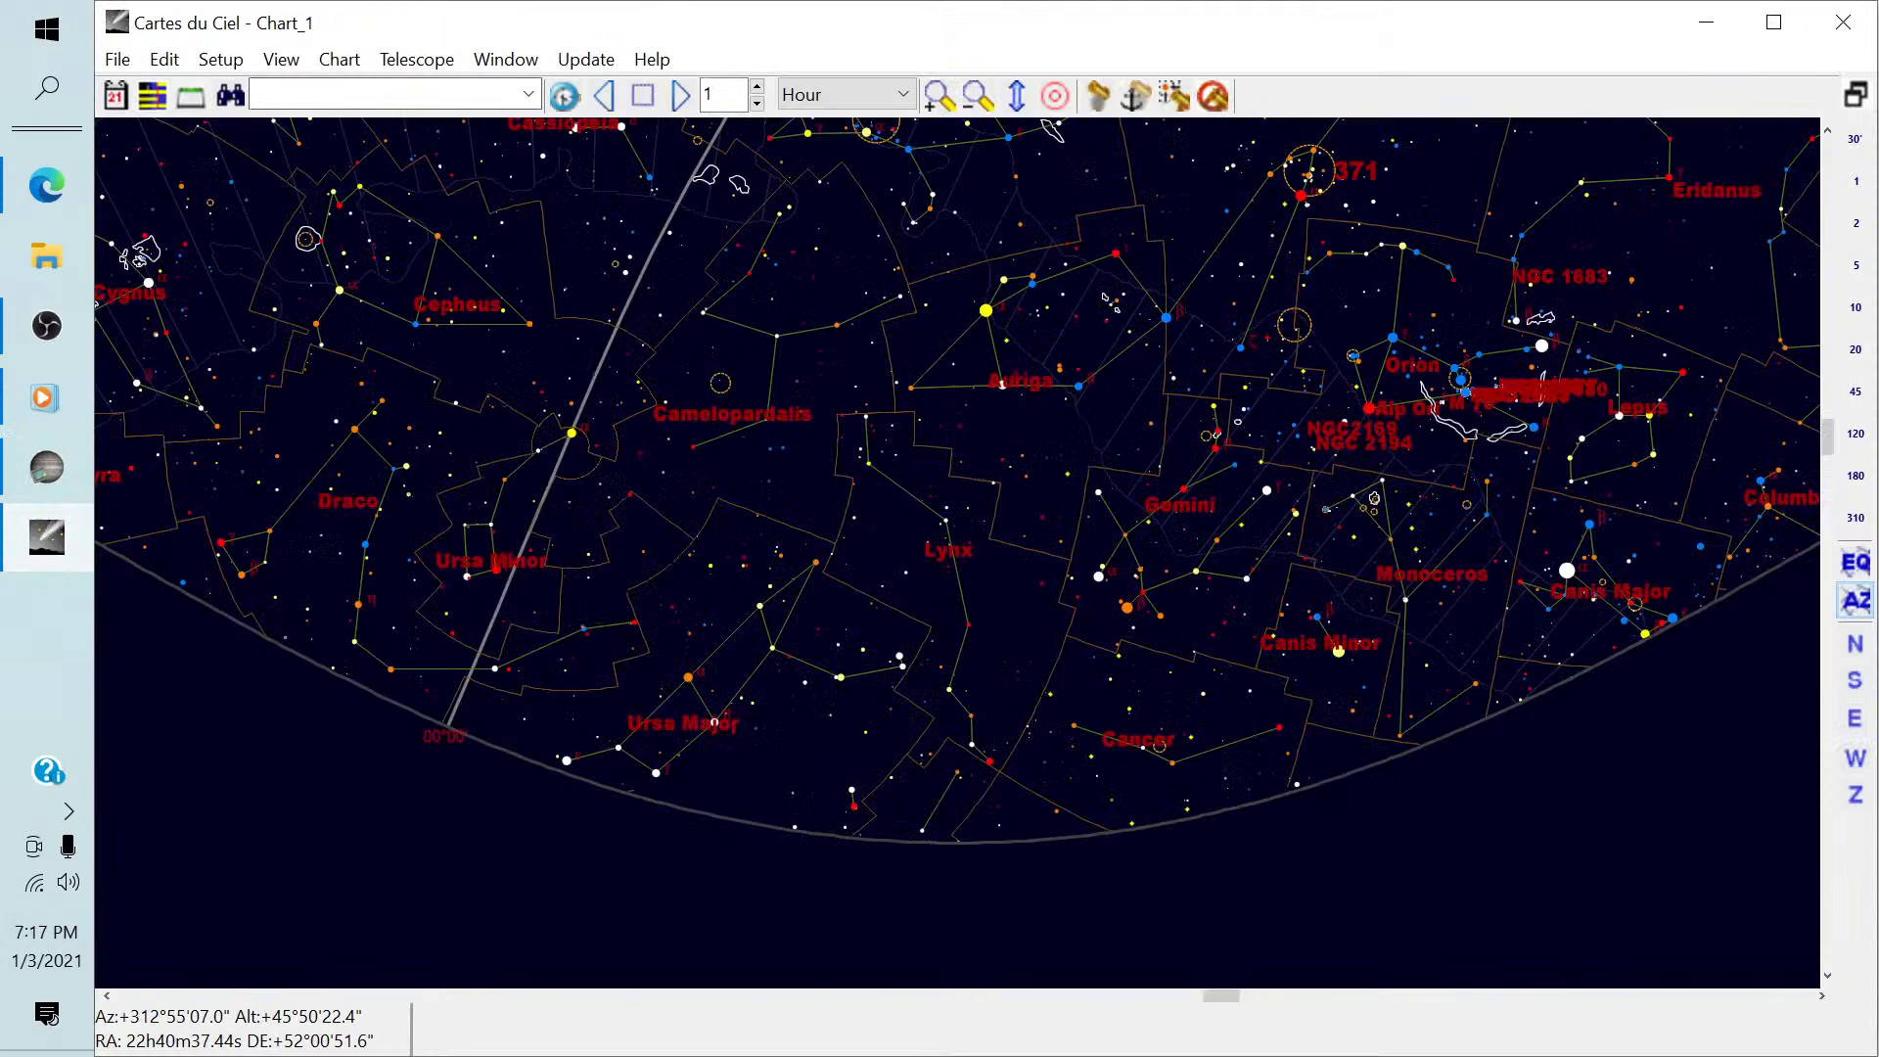
{"action": "left_click", "coordinate": [419, 61]}
{"action": "left_click", "coordinate": [421, 117]}
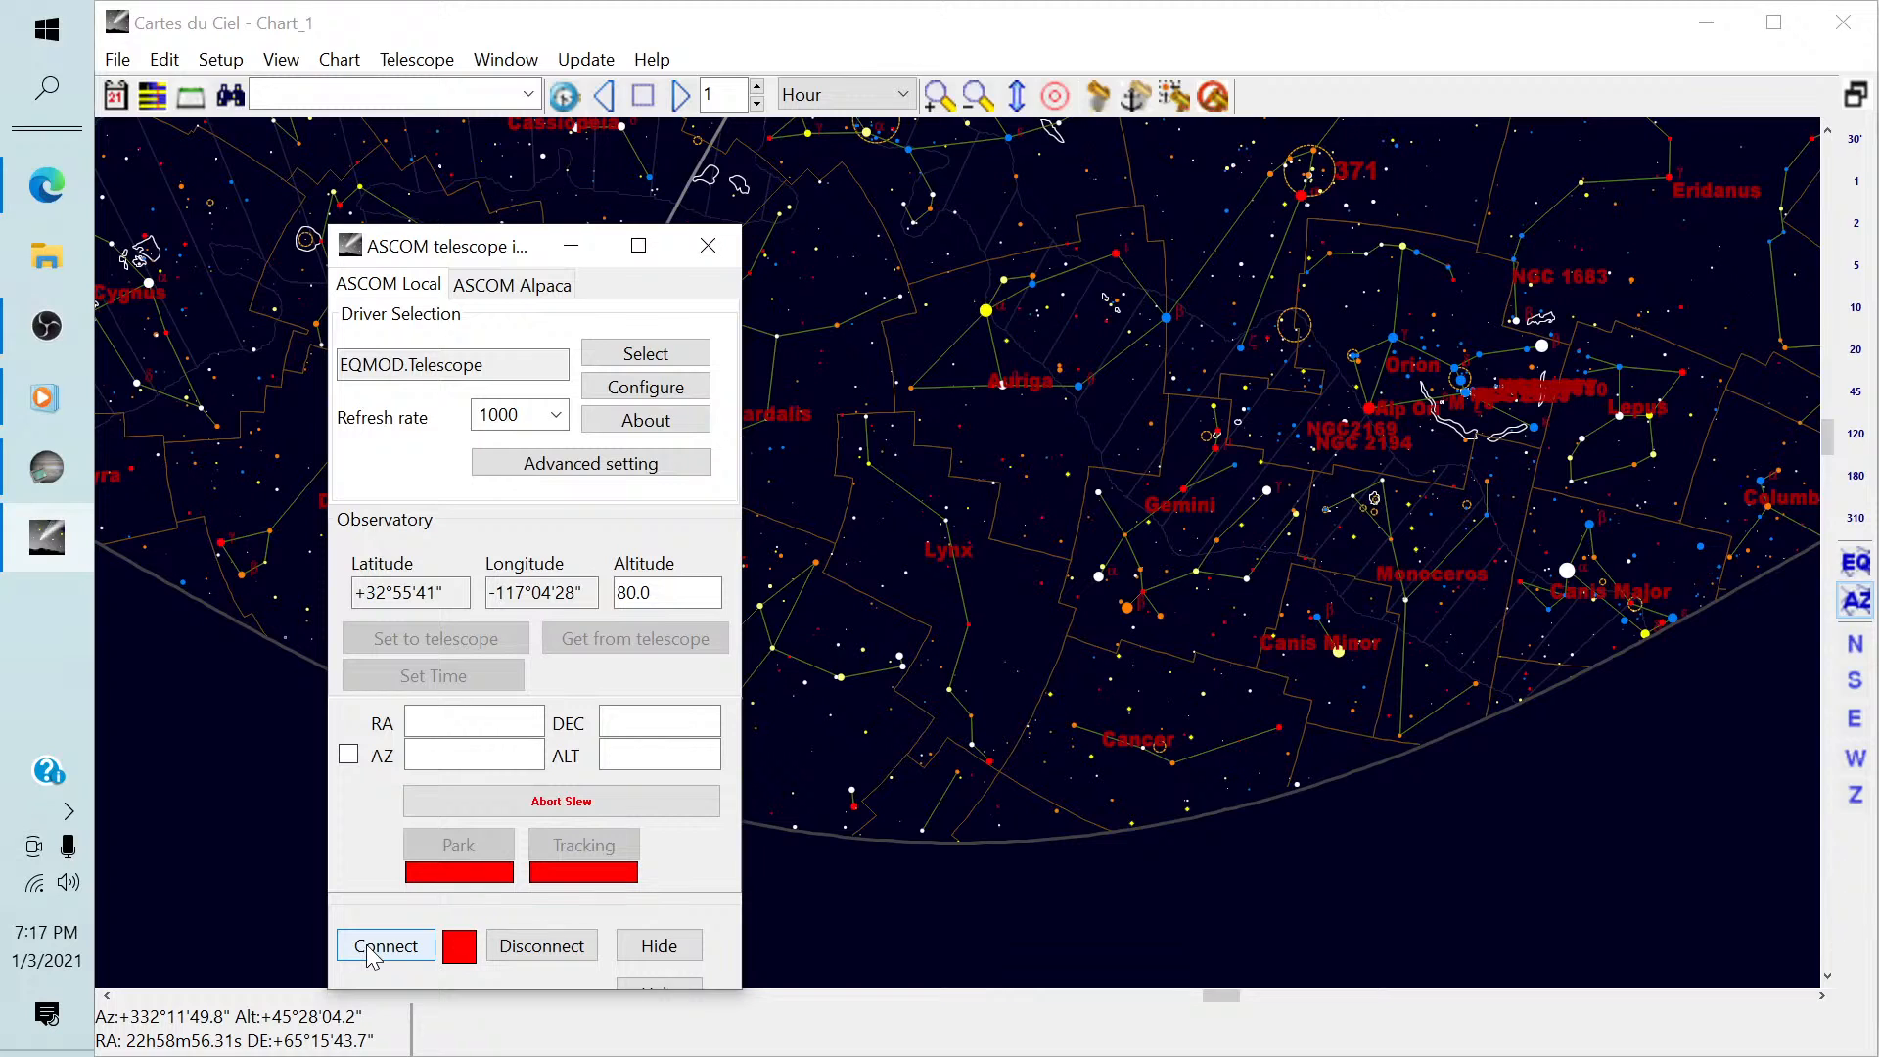
{"action": "left_click", "coordinate": [372, 950]}
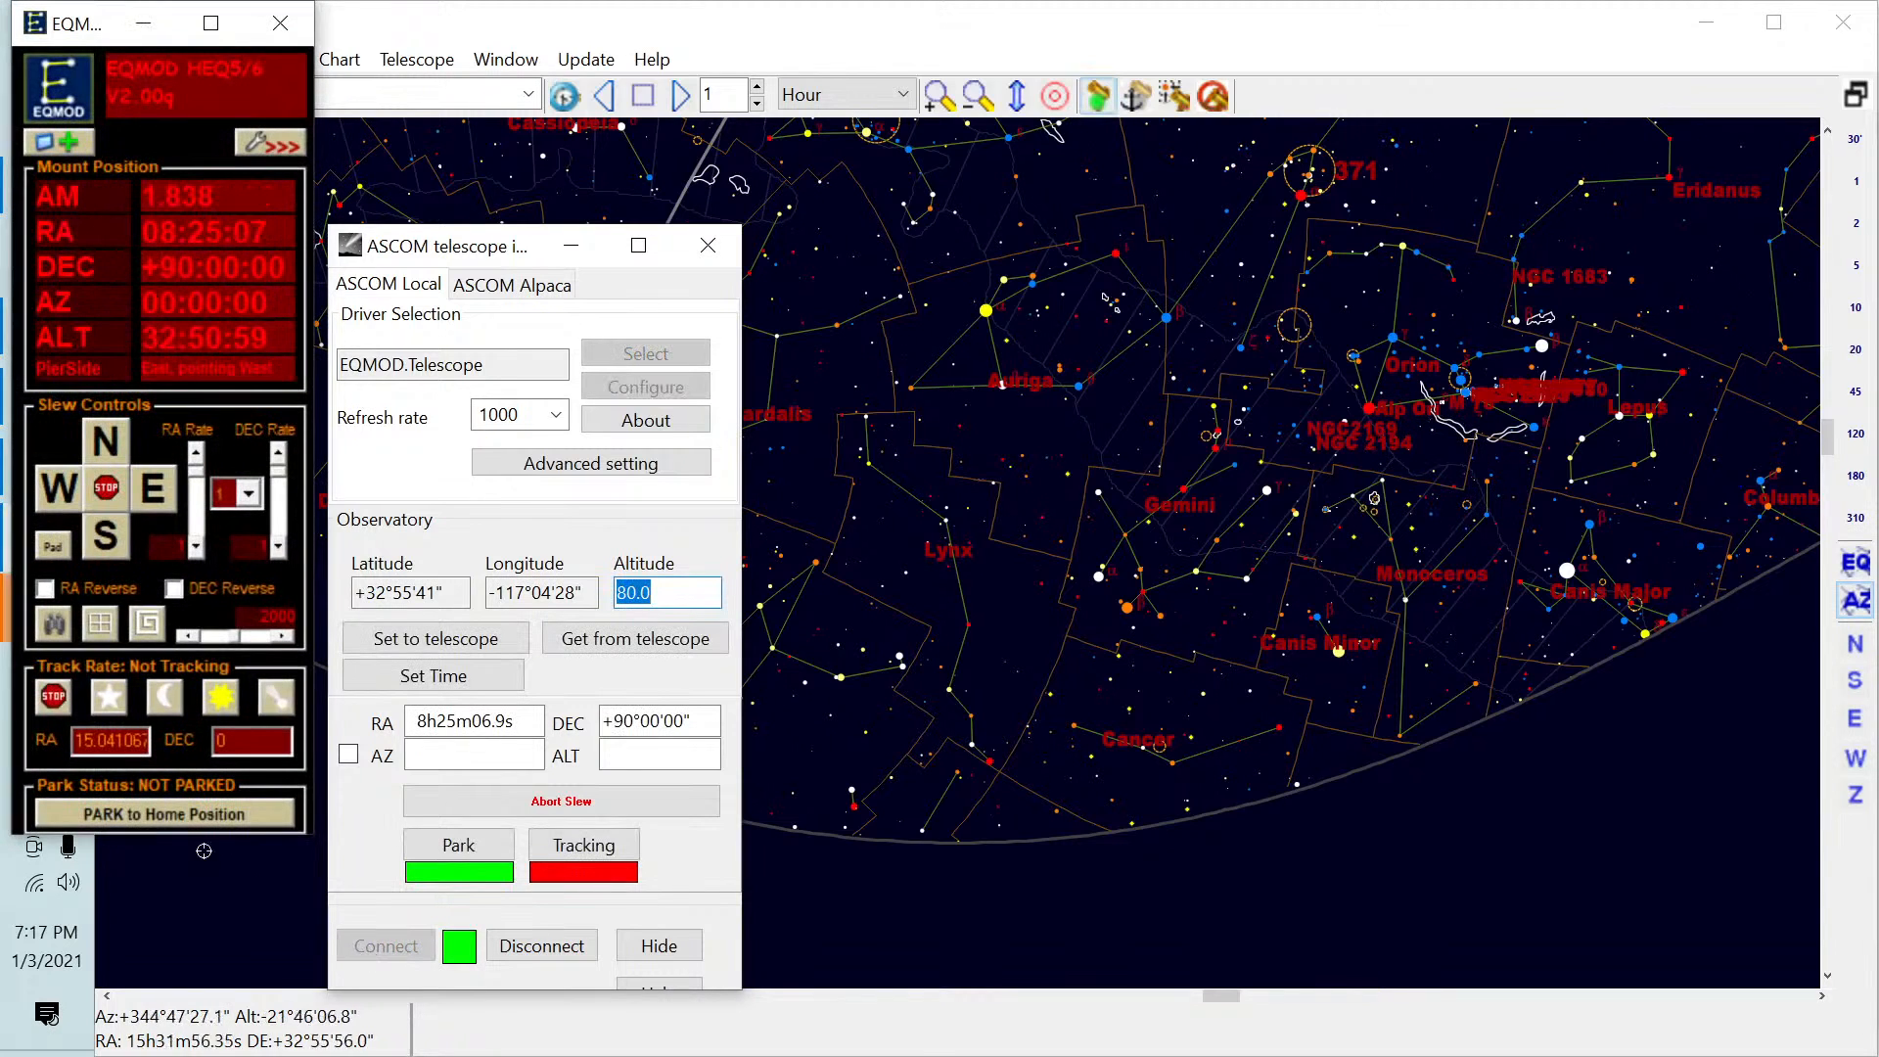
Cycle the mount through park and unpark in EQMOD, start sidereal tracking, and minimize the mount and chart windows.
{"action": "left_click", "coordinate": [176, 822]}
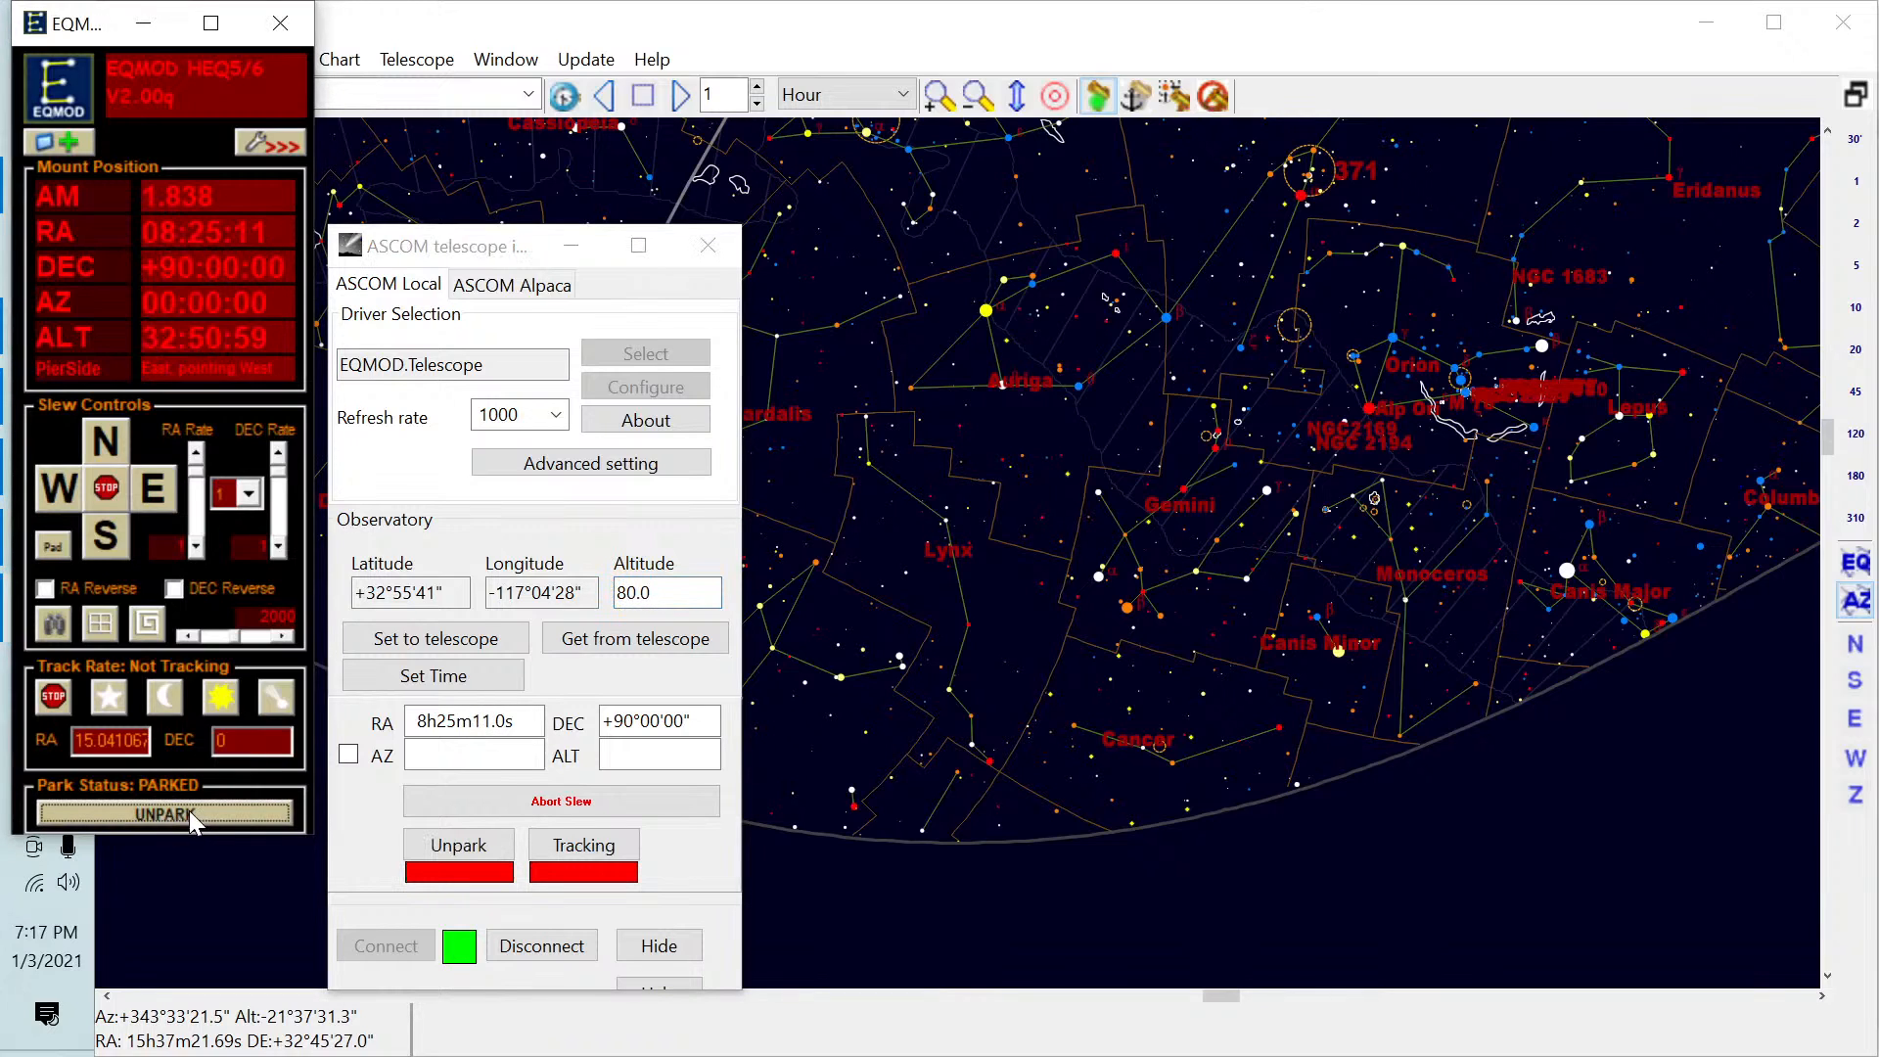
{"action": "left_click", "coordinate": [182, 812]}
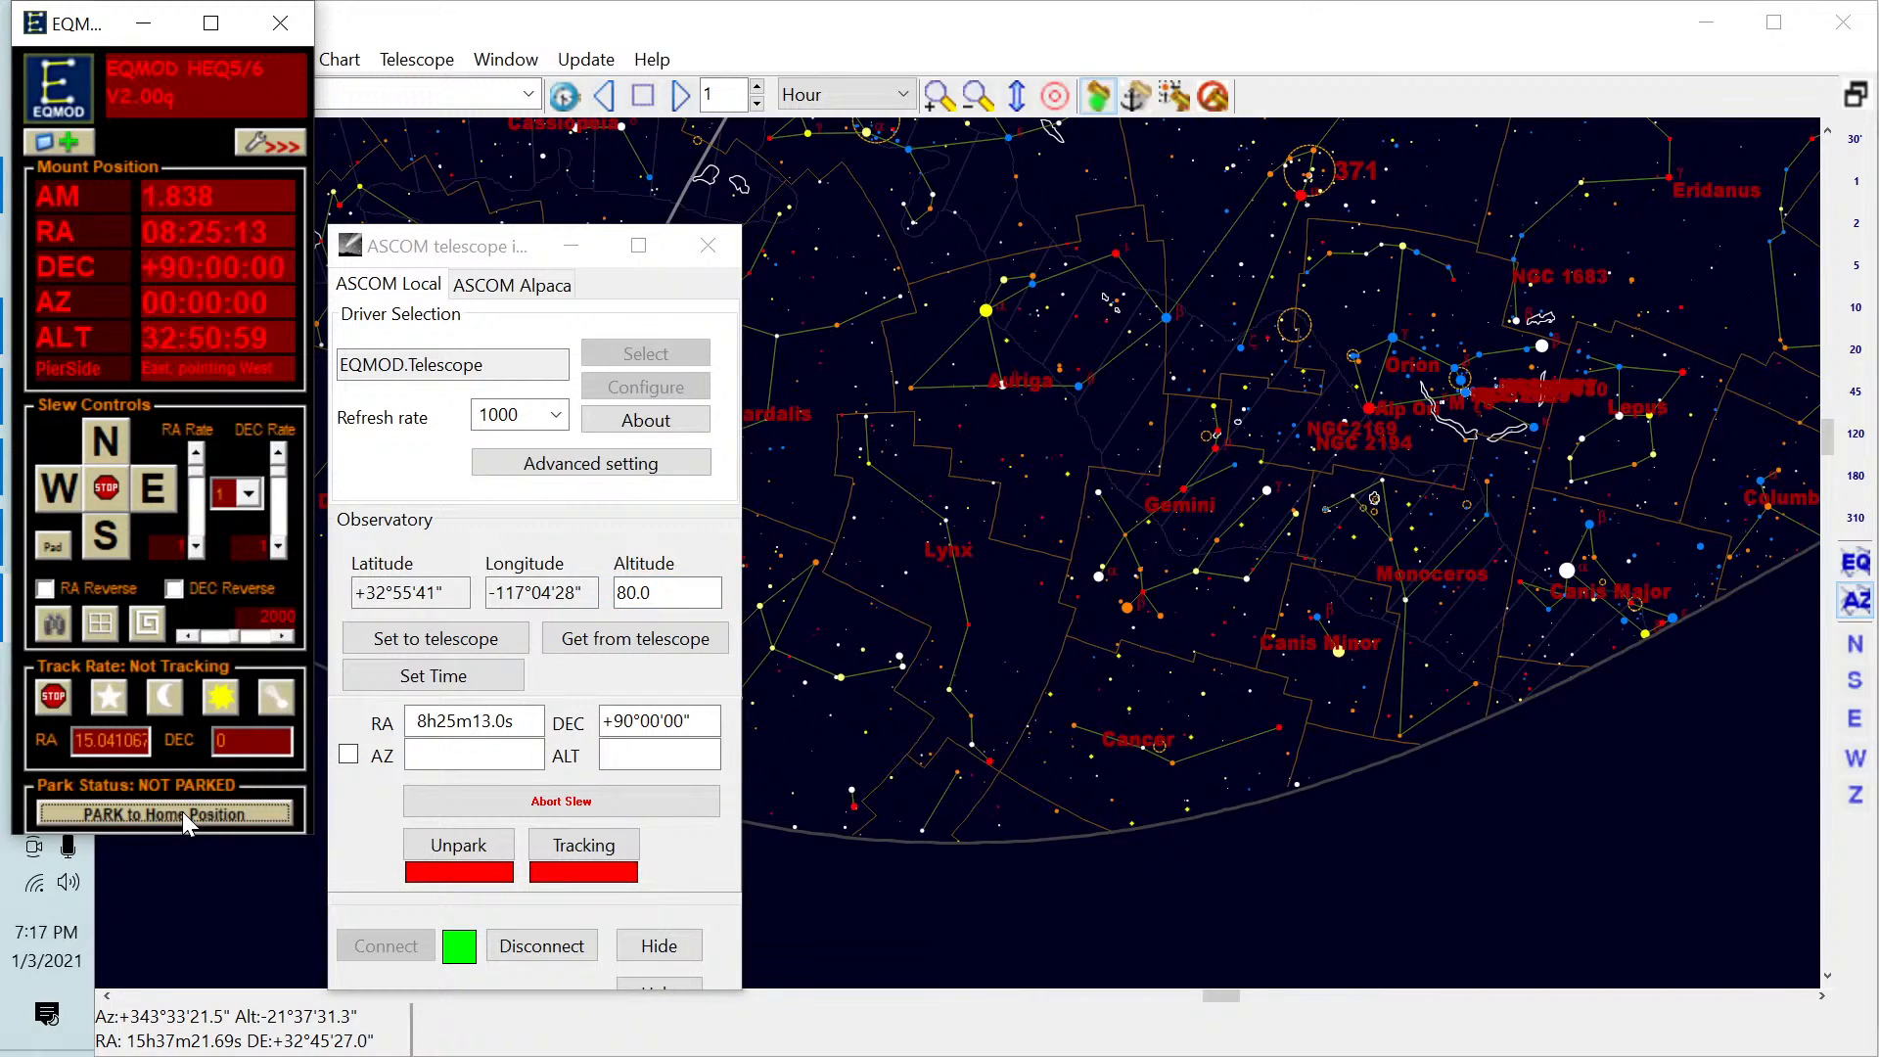
{"action": "left_click", "coordinate": [106, 698]}
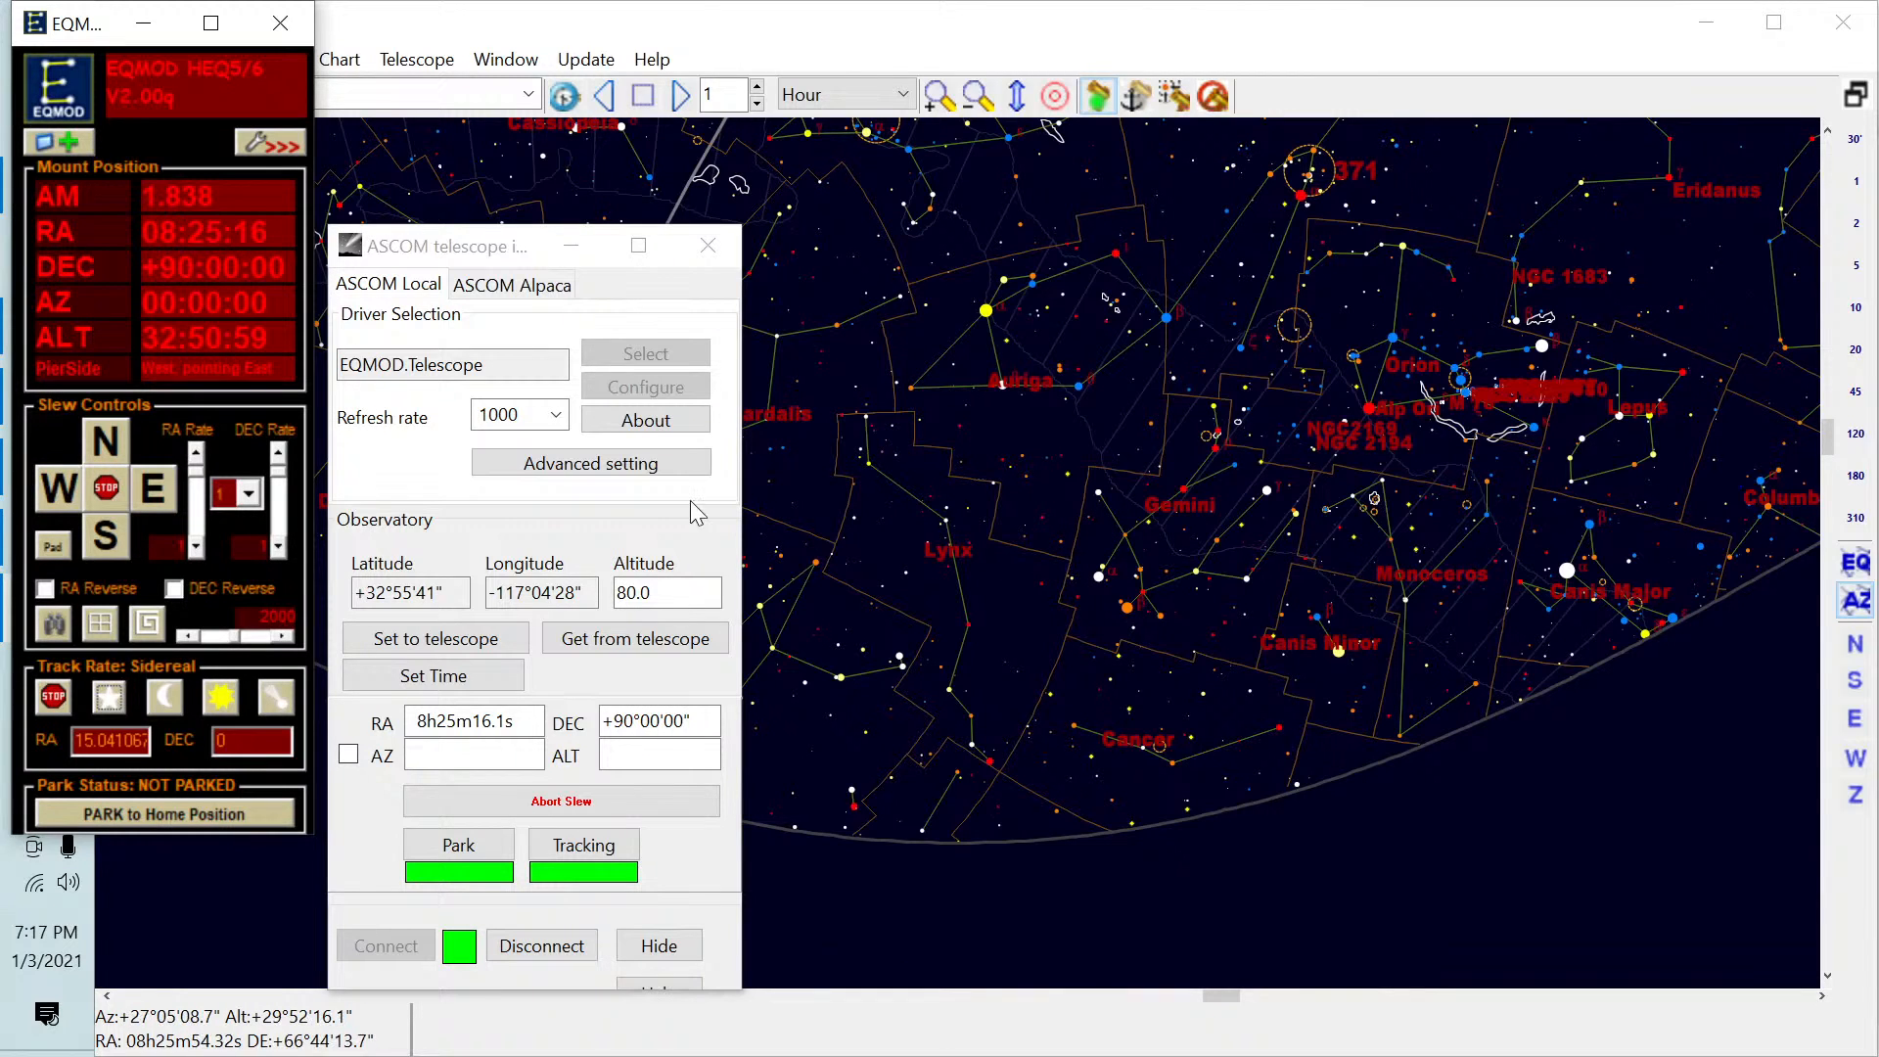
{"action": "left_click", "coordinate": [143, 23]}
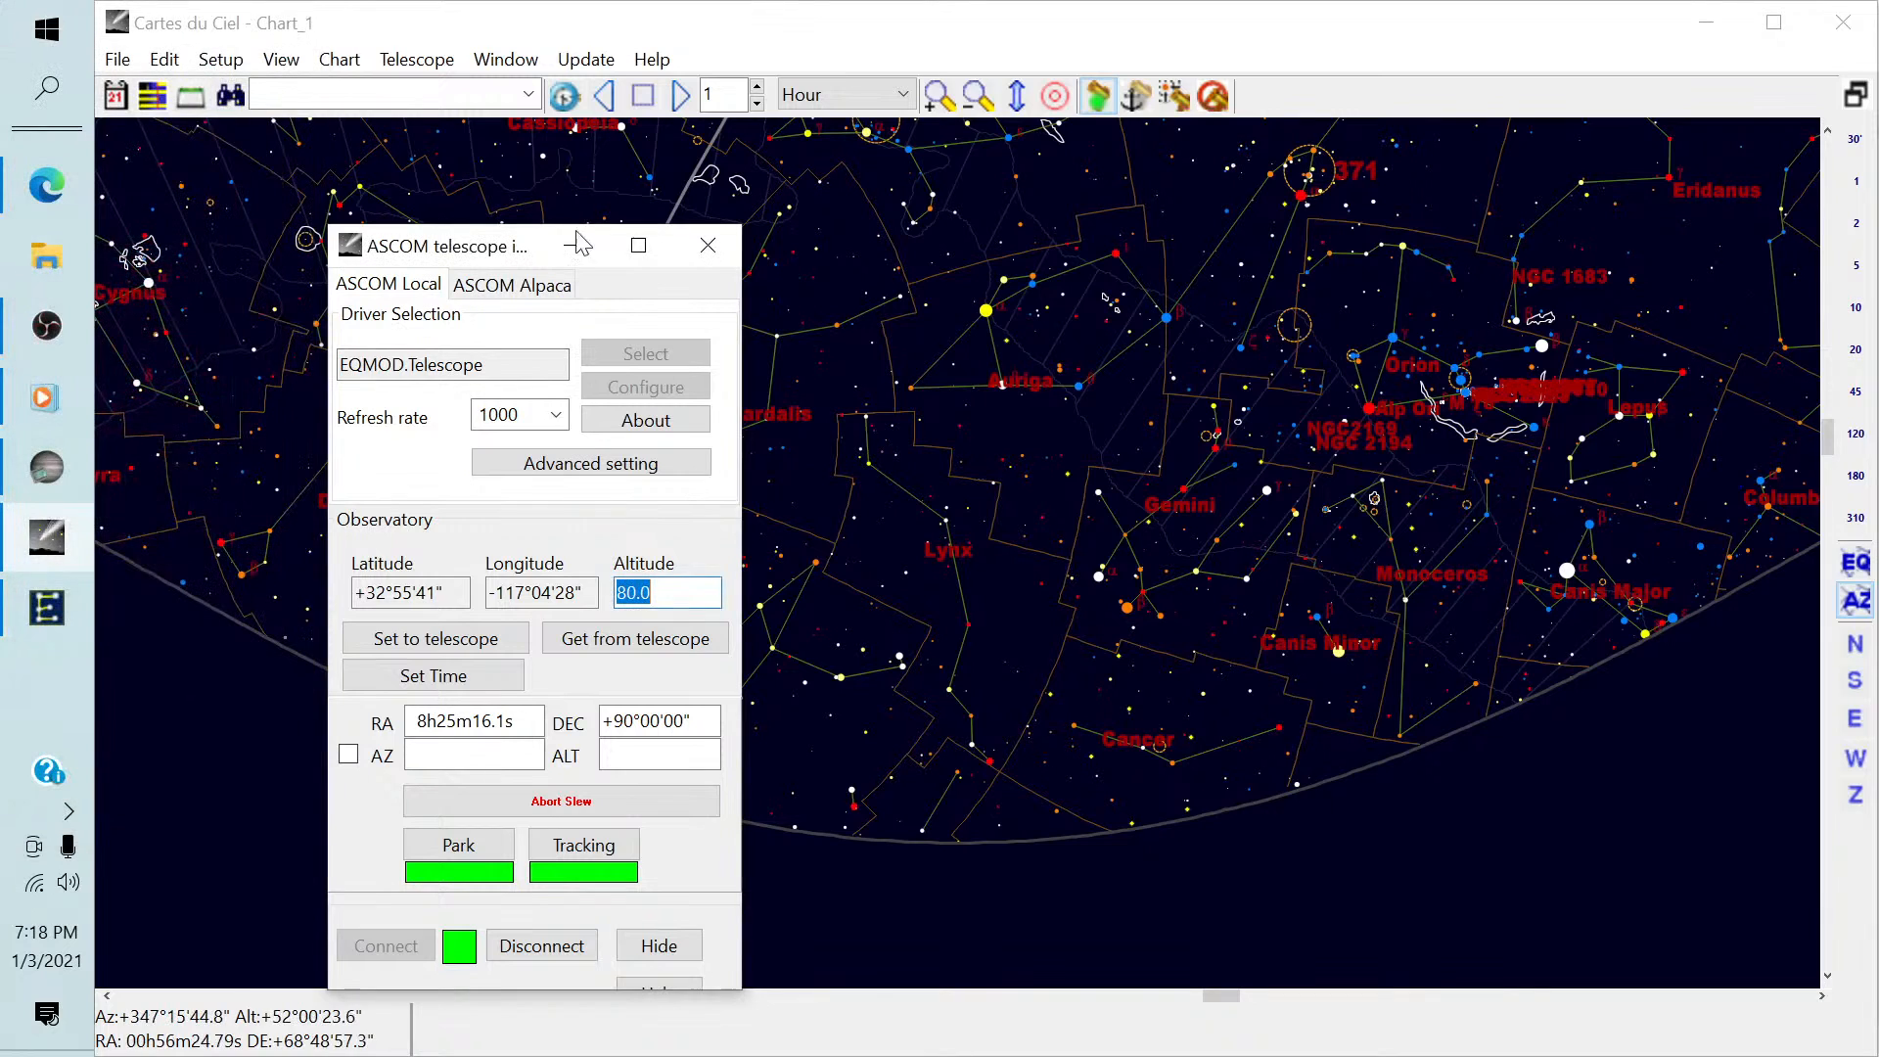
{"action": "left_click", "coordinate": [576, 244]}
{"action": "left_click", "coordinate": [1703, 22]}
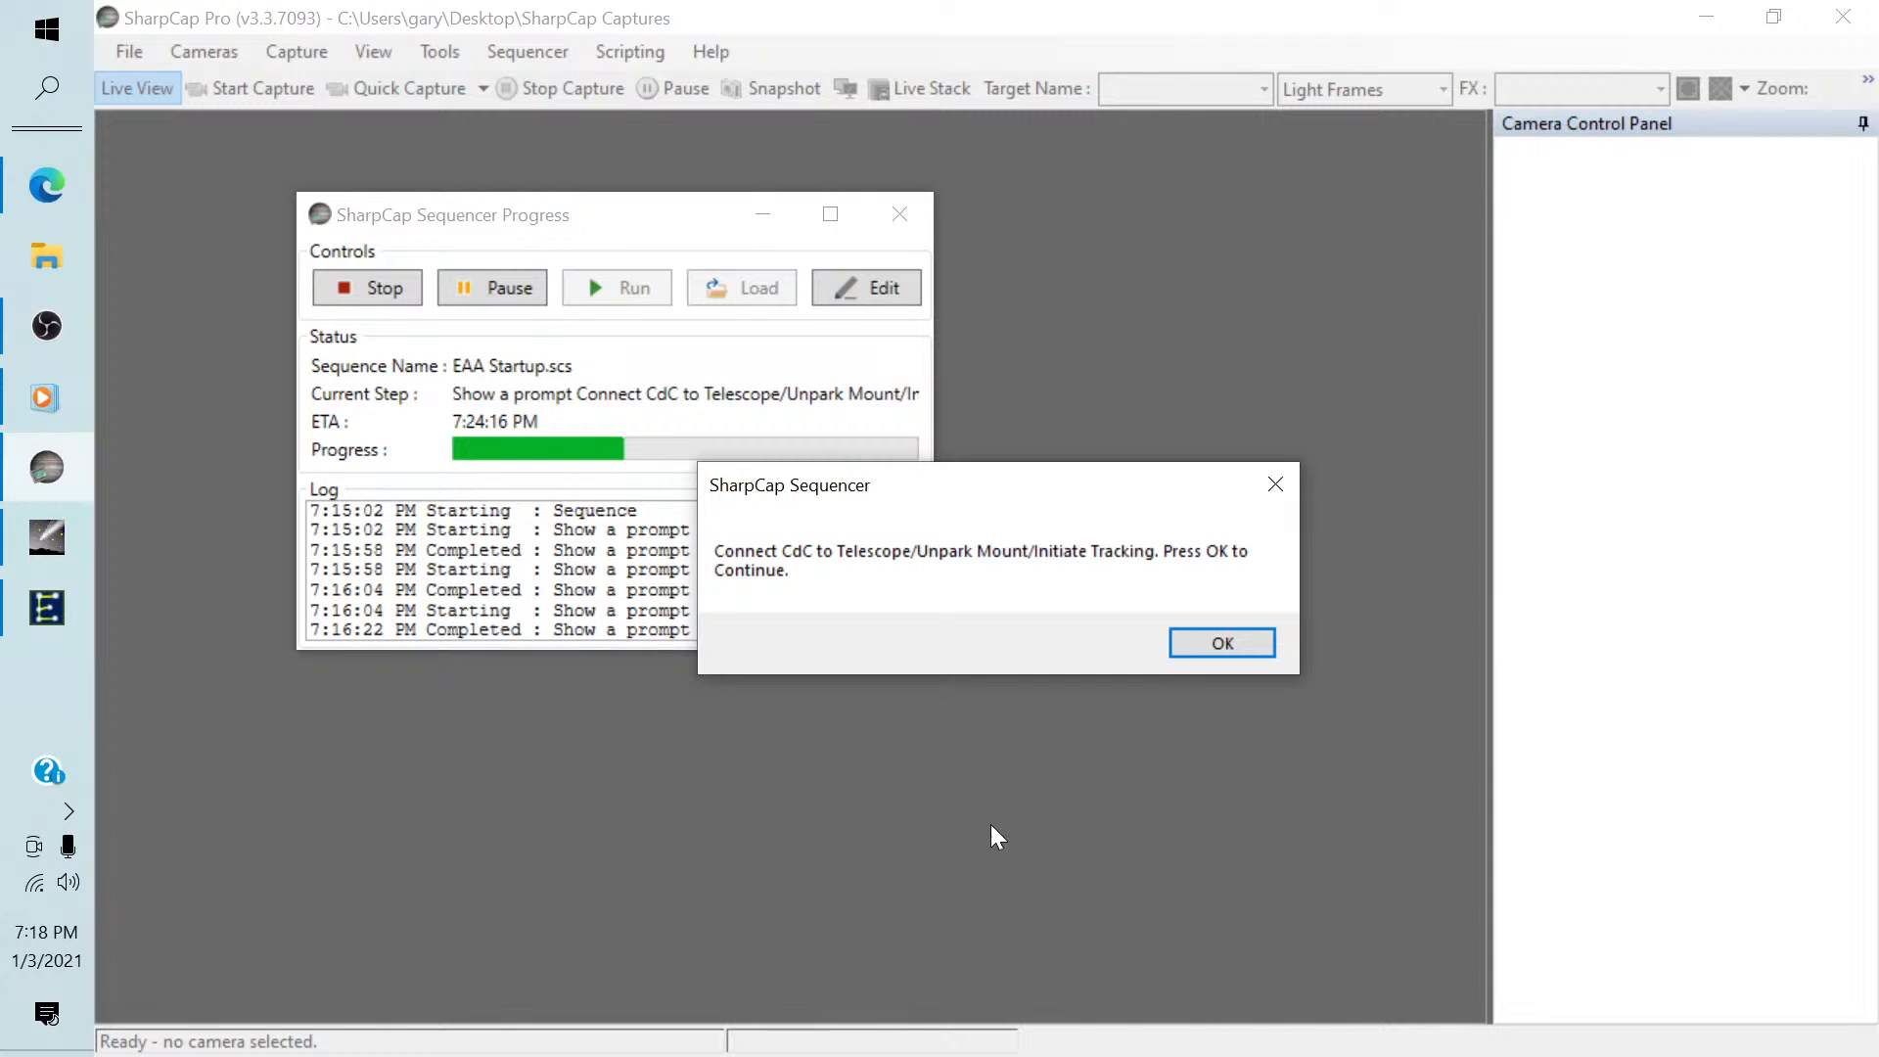
Acknowledge the SharpCap prompts for telescope connection, observatory location and comet/asteroid/satellite database, and minimize PHD2 once it launches.
{"action": "left_click", "coordinate": [1201, 642]}
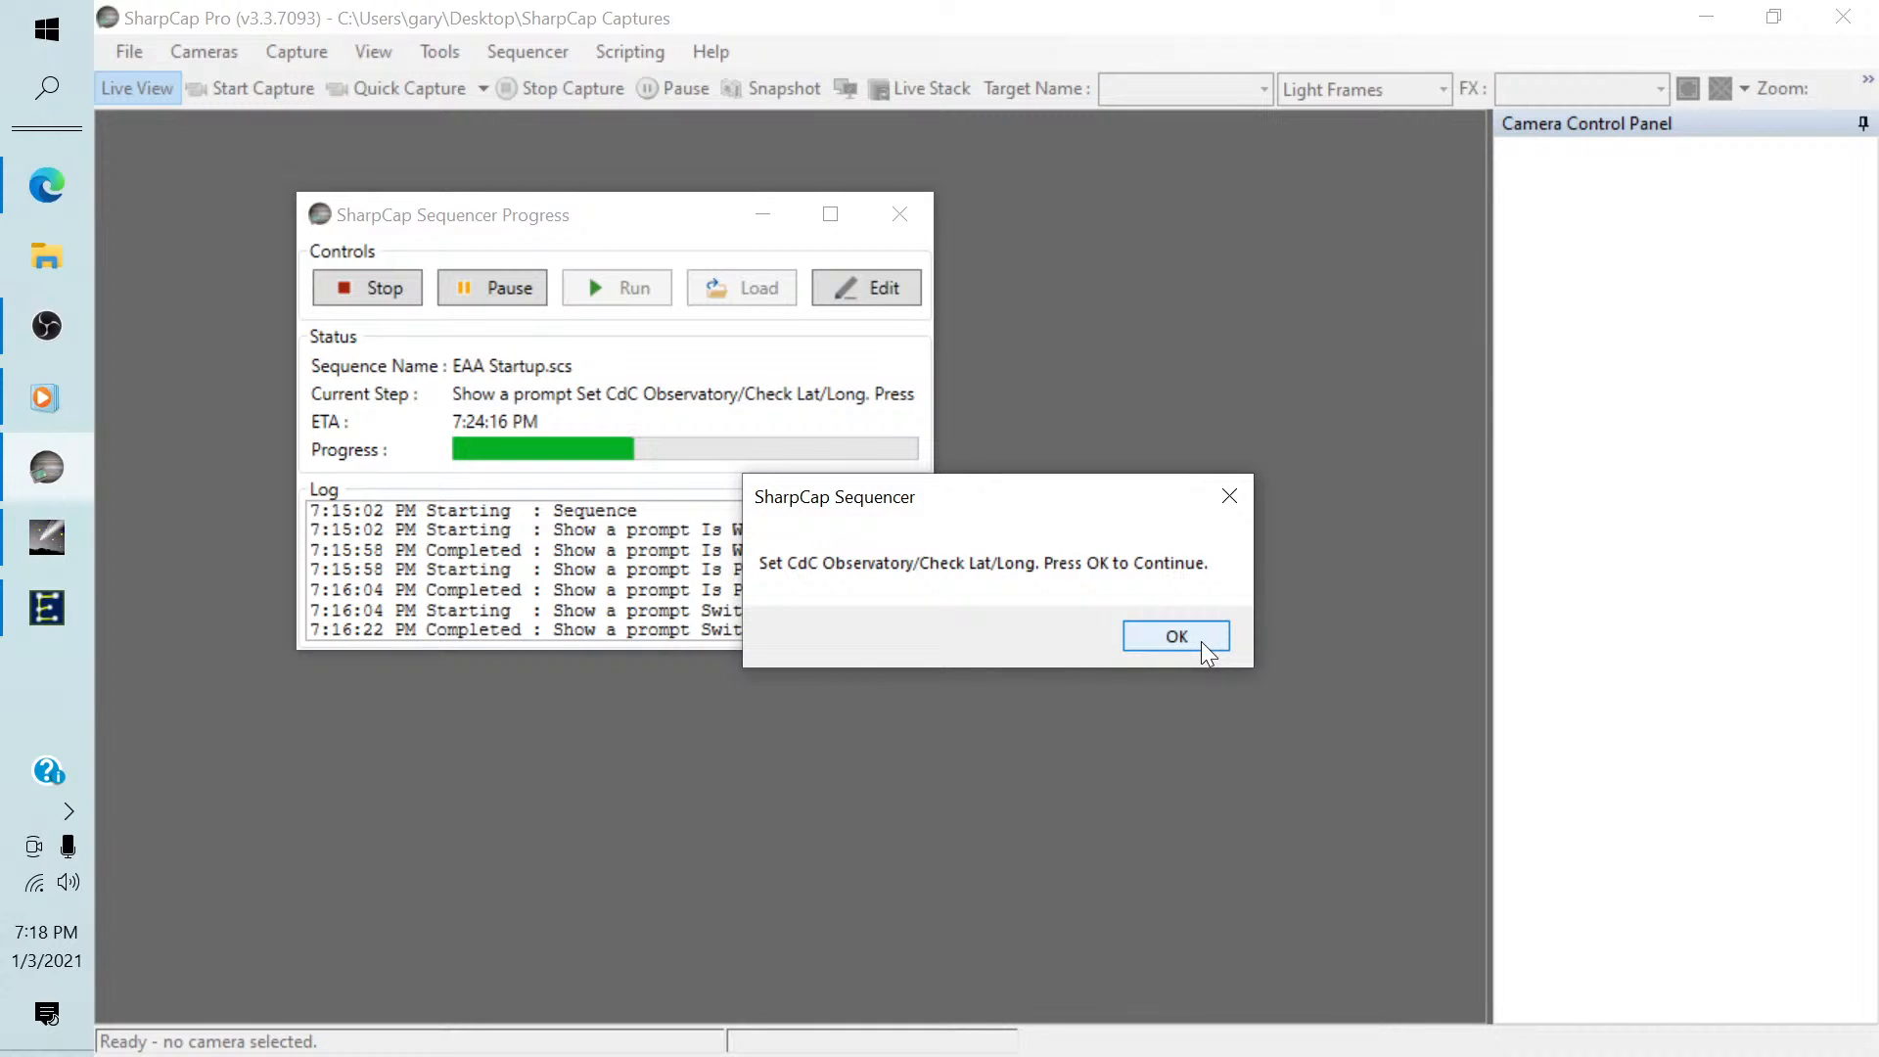
{"action": "left_click", "coordinate": [1201, 642]}
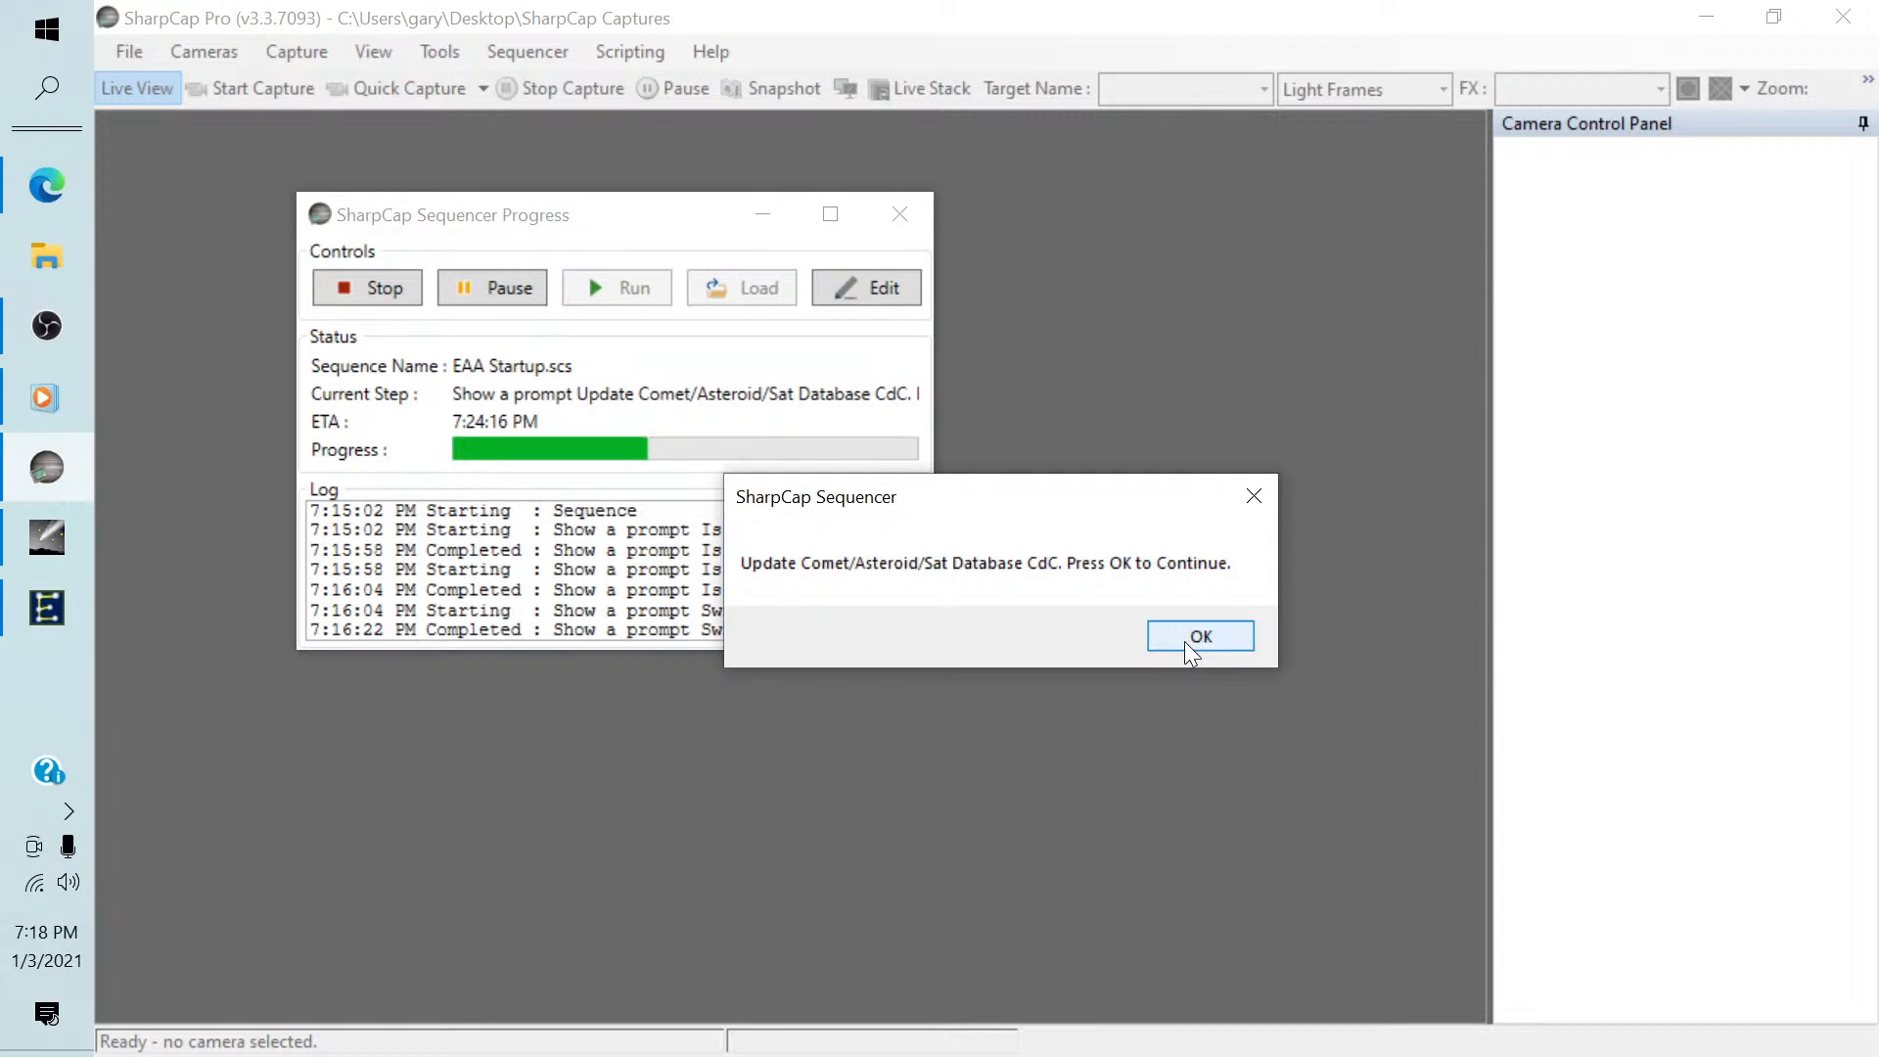
{"action": "left_click", "coordinate": [1200, 636]}
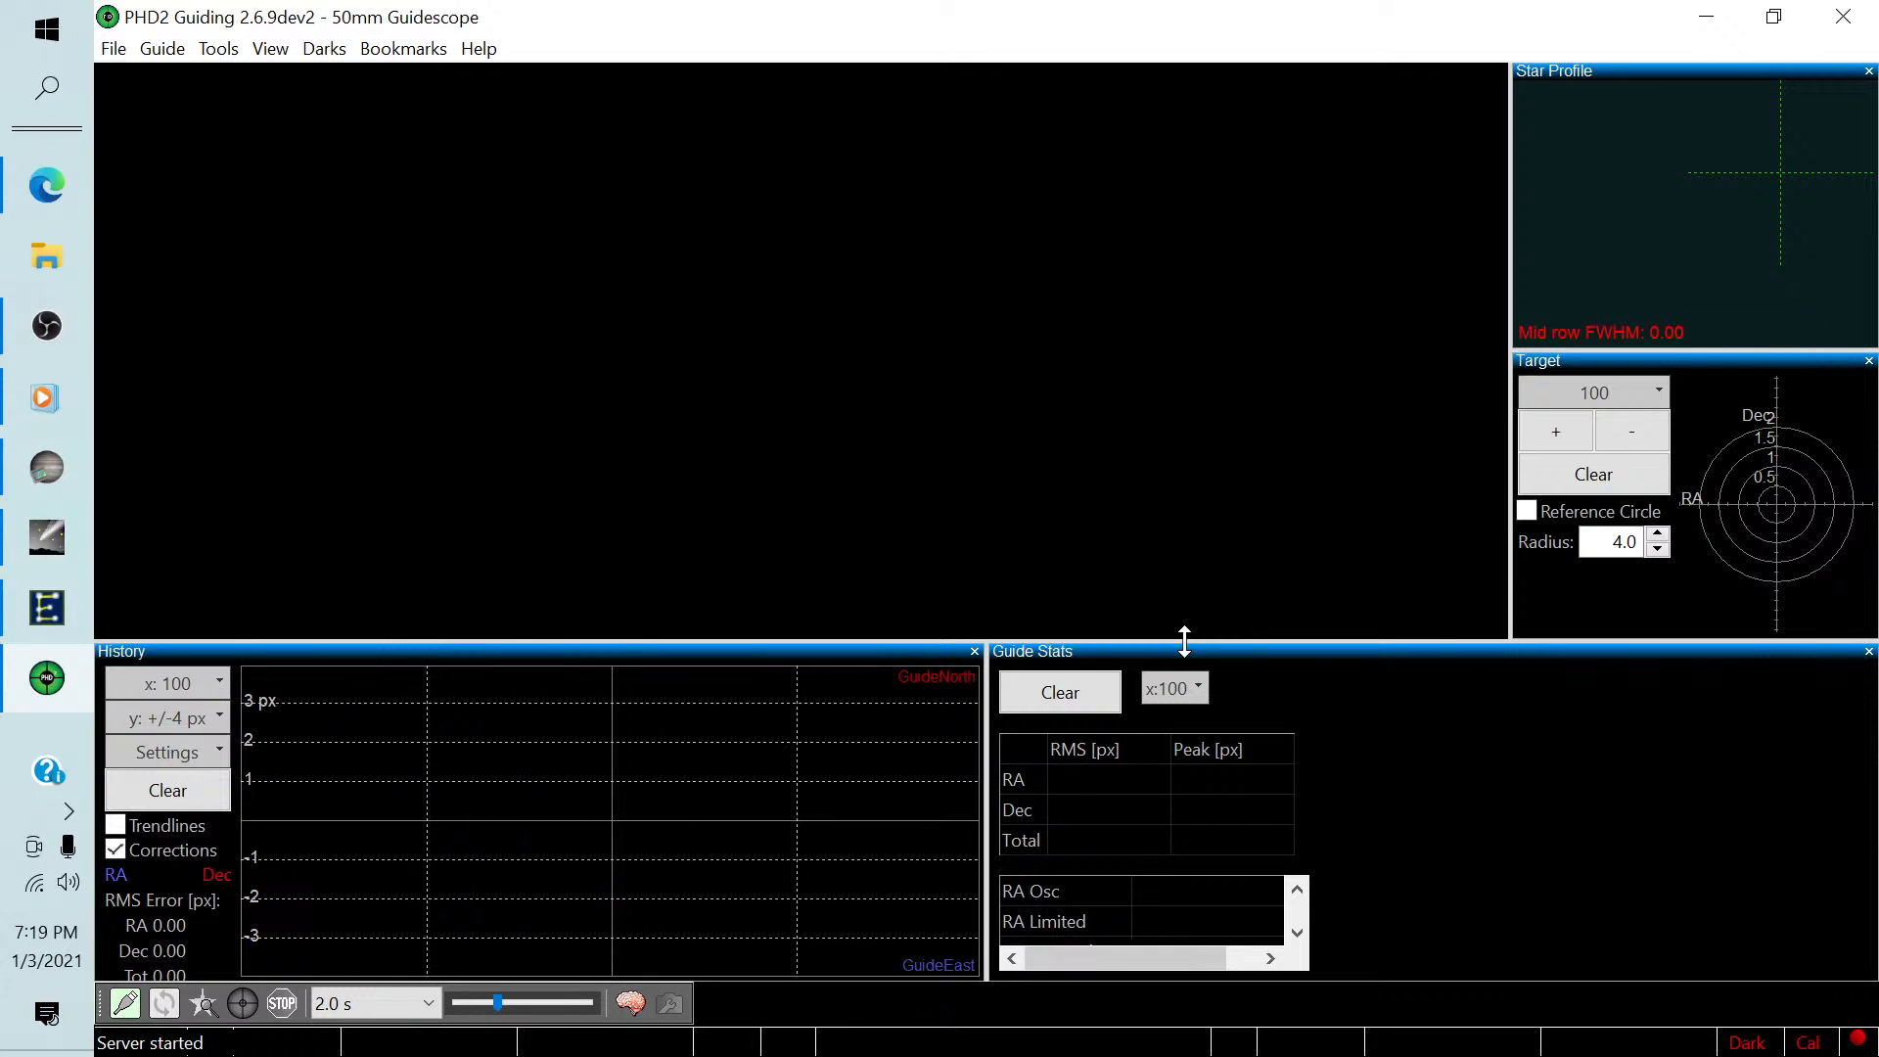
{"action": "left_click", "coordinate": [1706, 17]}
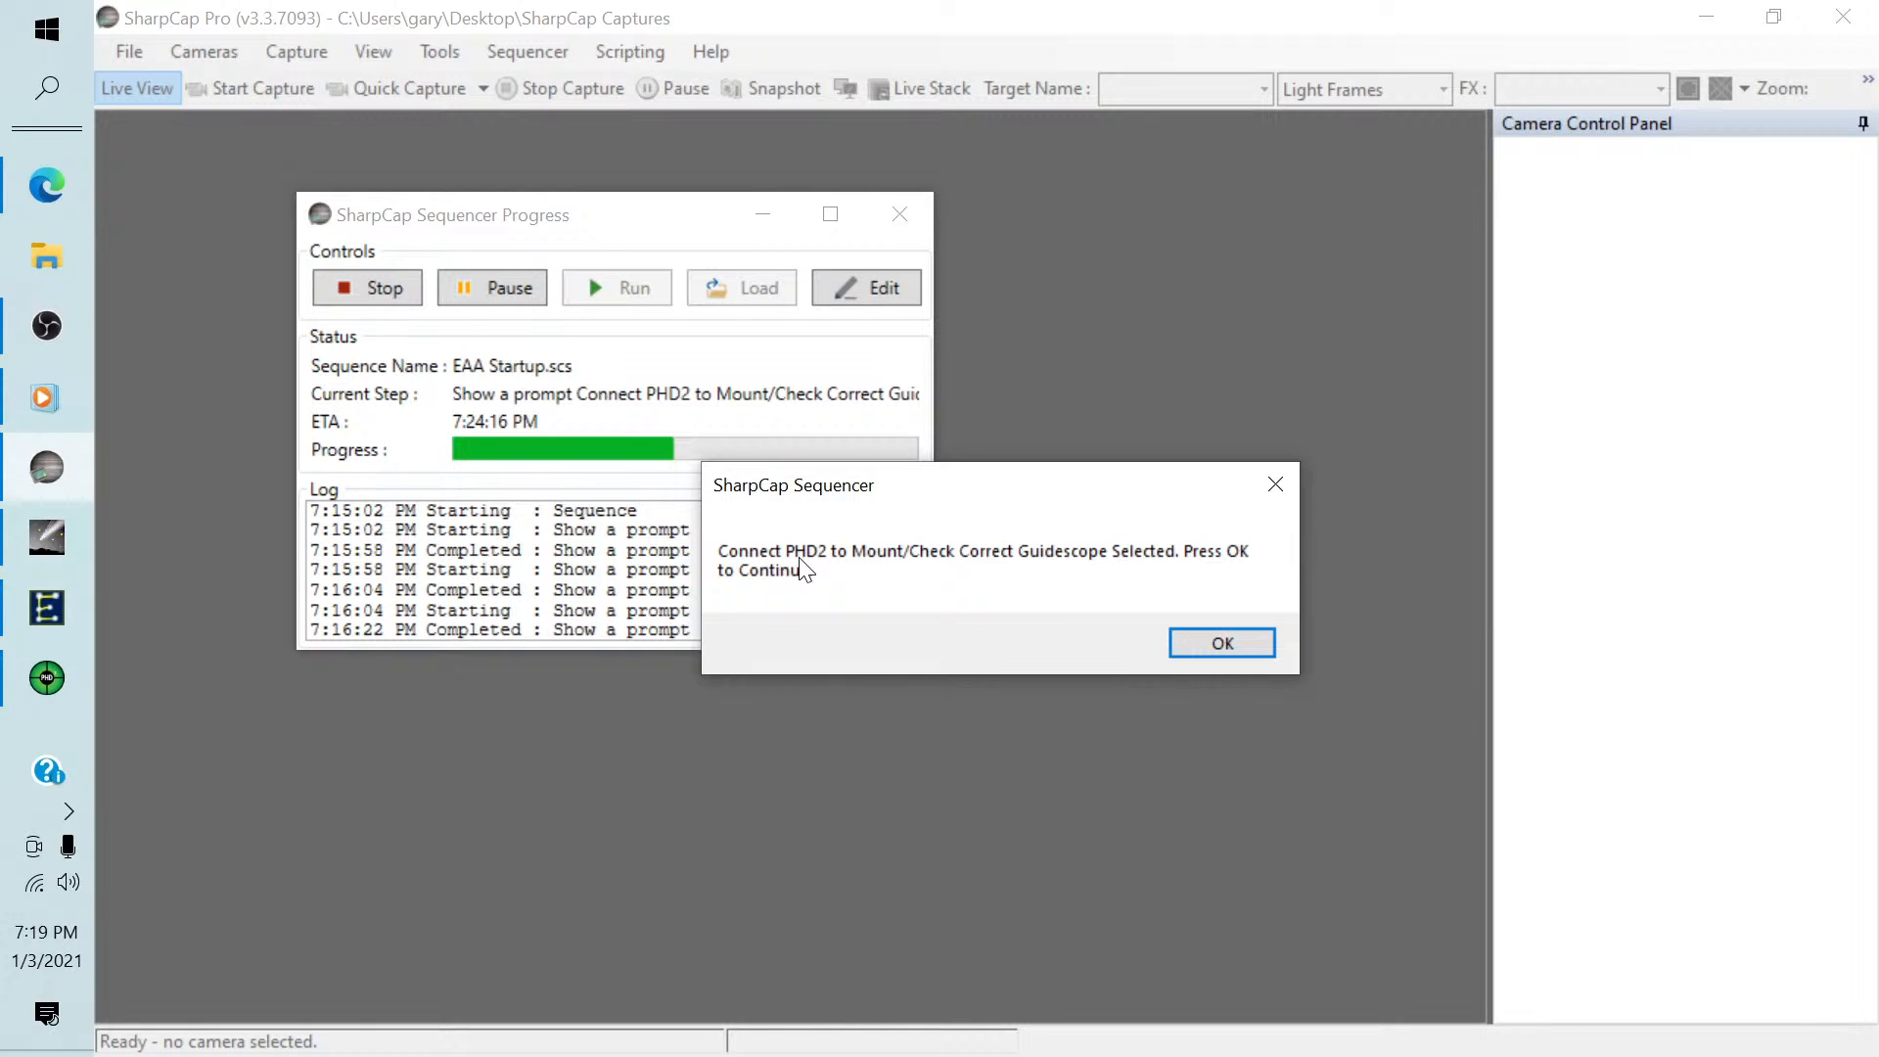
In PHD2 Guiding, connect all equipment of the 50mm Guidescope profile: ZWO ASI Camera and EQMOD ASCOM HEQ5/6 mount.
{"action": "left_click", "coordinate": [47, 677]}
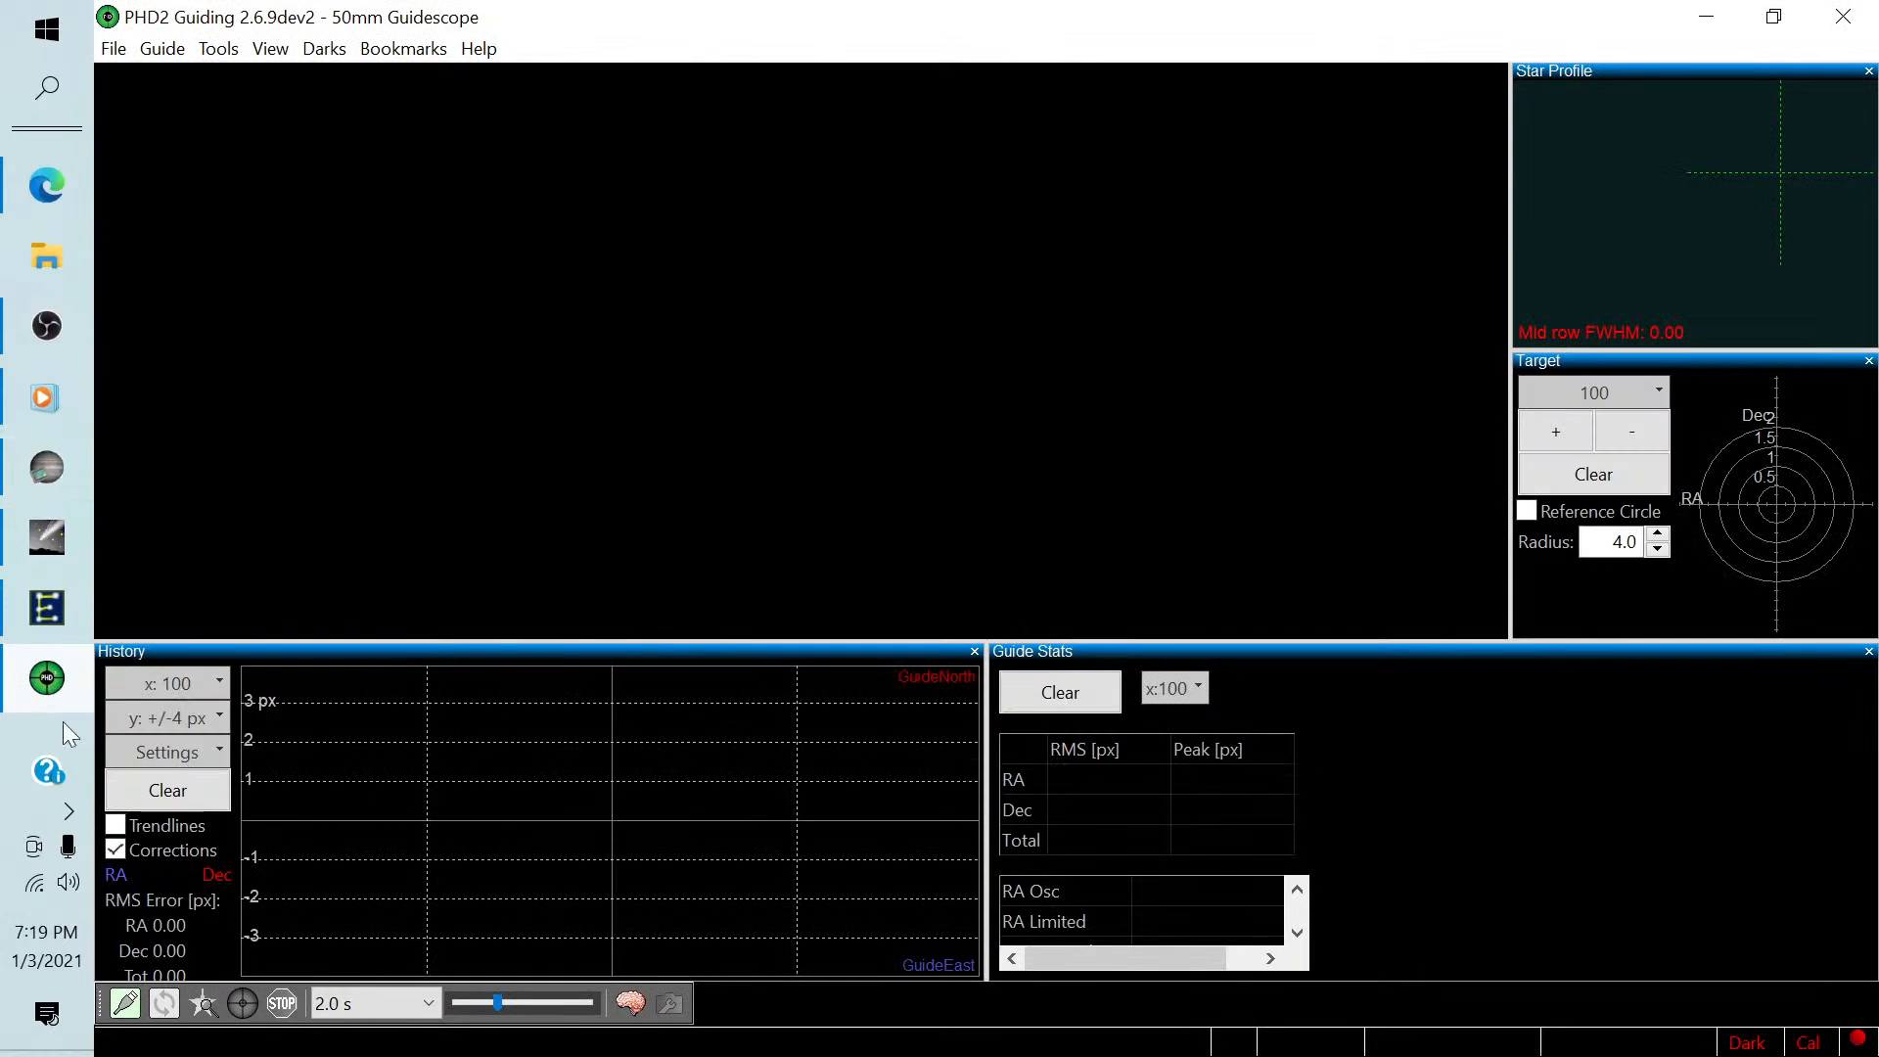
{"action": "left_click", "coordinate": [123, 1008]}
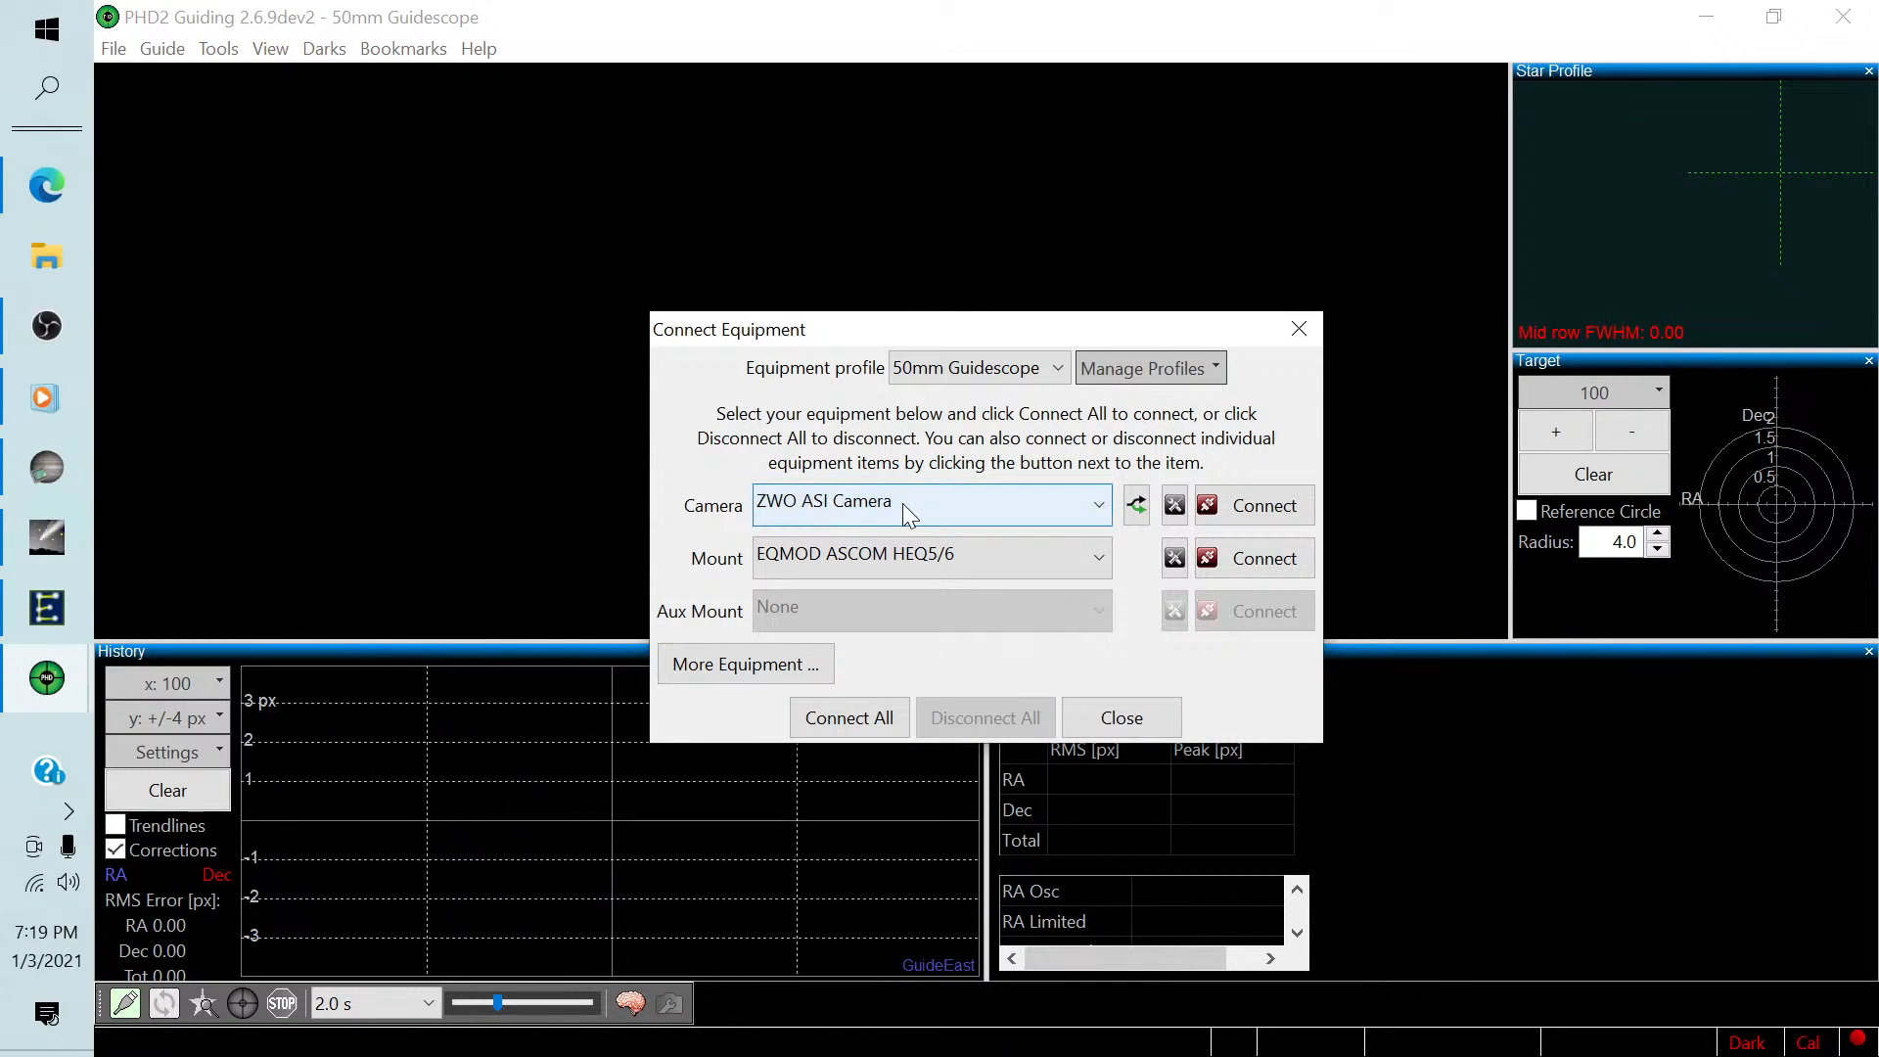
{"action": "left_click", "coordinate": [850, 720]}
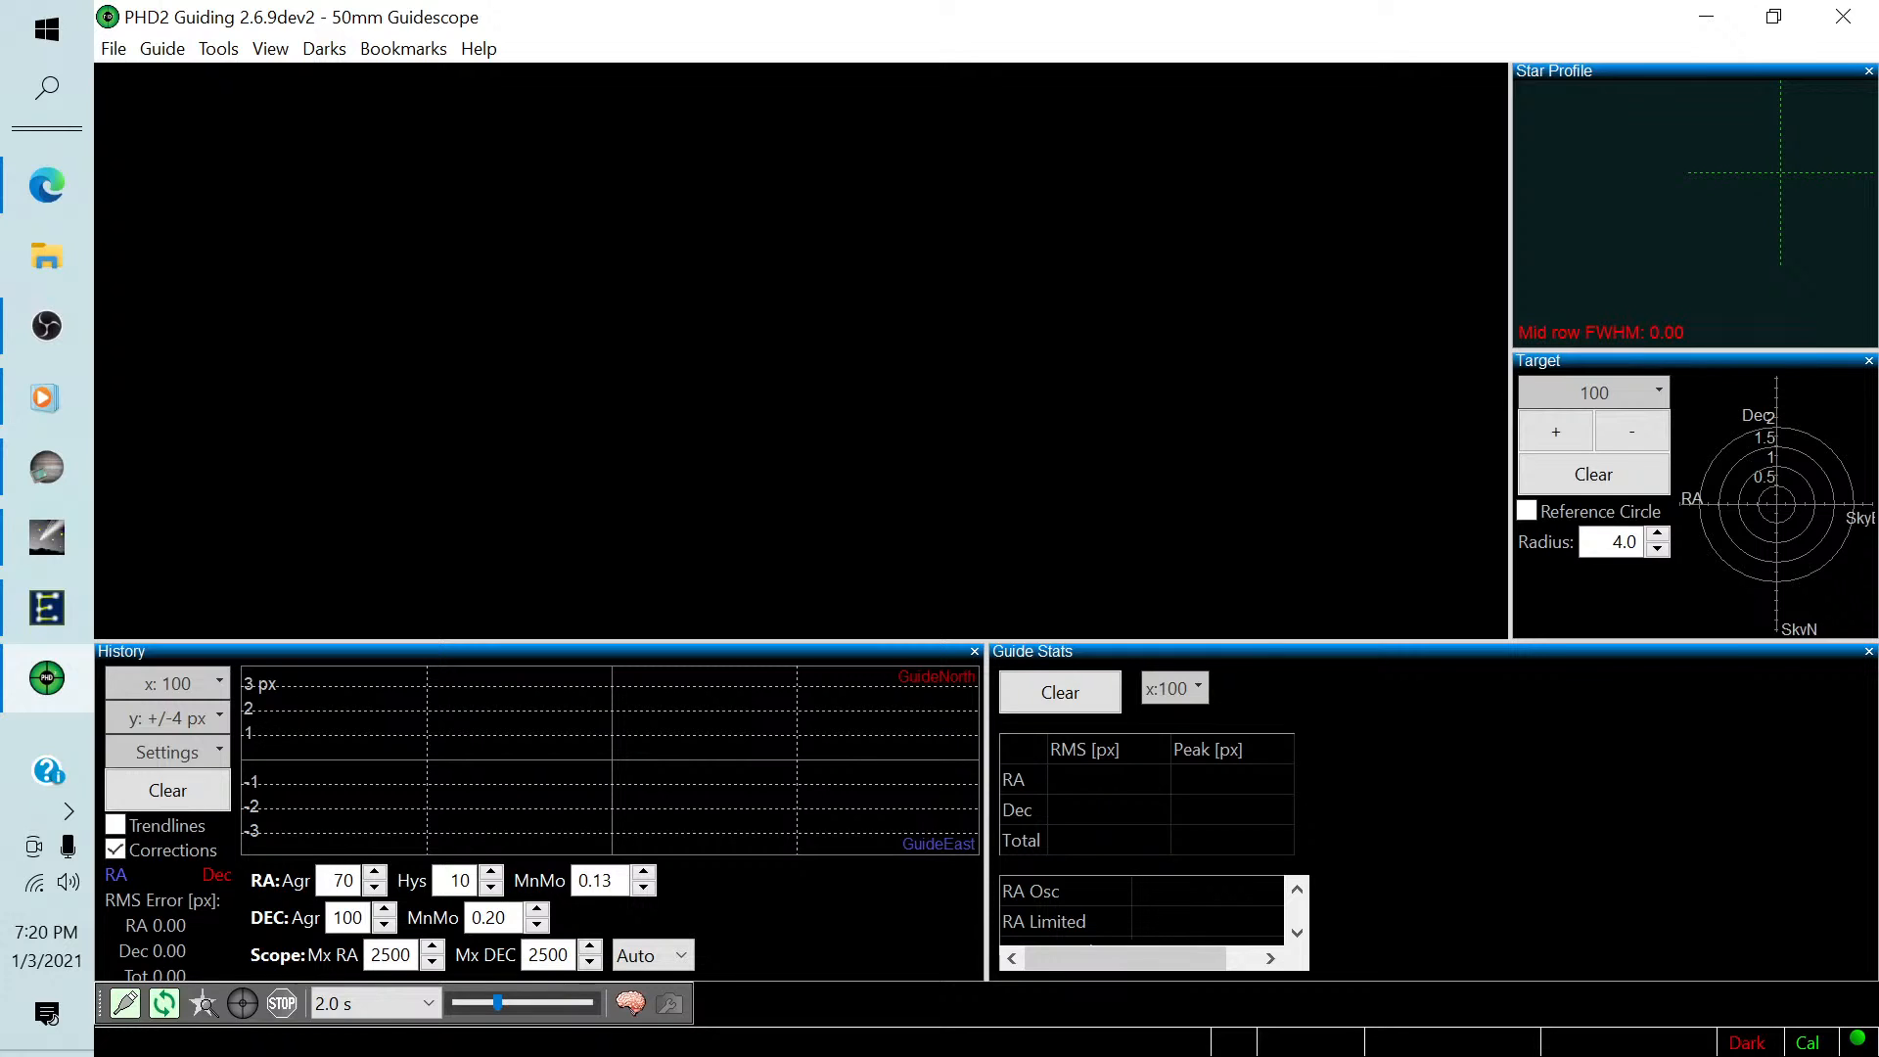
Start looping guide camera exposures in PHD2, minimize it, and acknowledge SharpCap's PHD2 connection prompt.
{"action": "key", "text": "alt+Tab"}
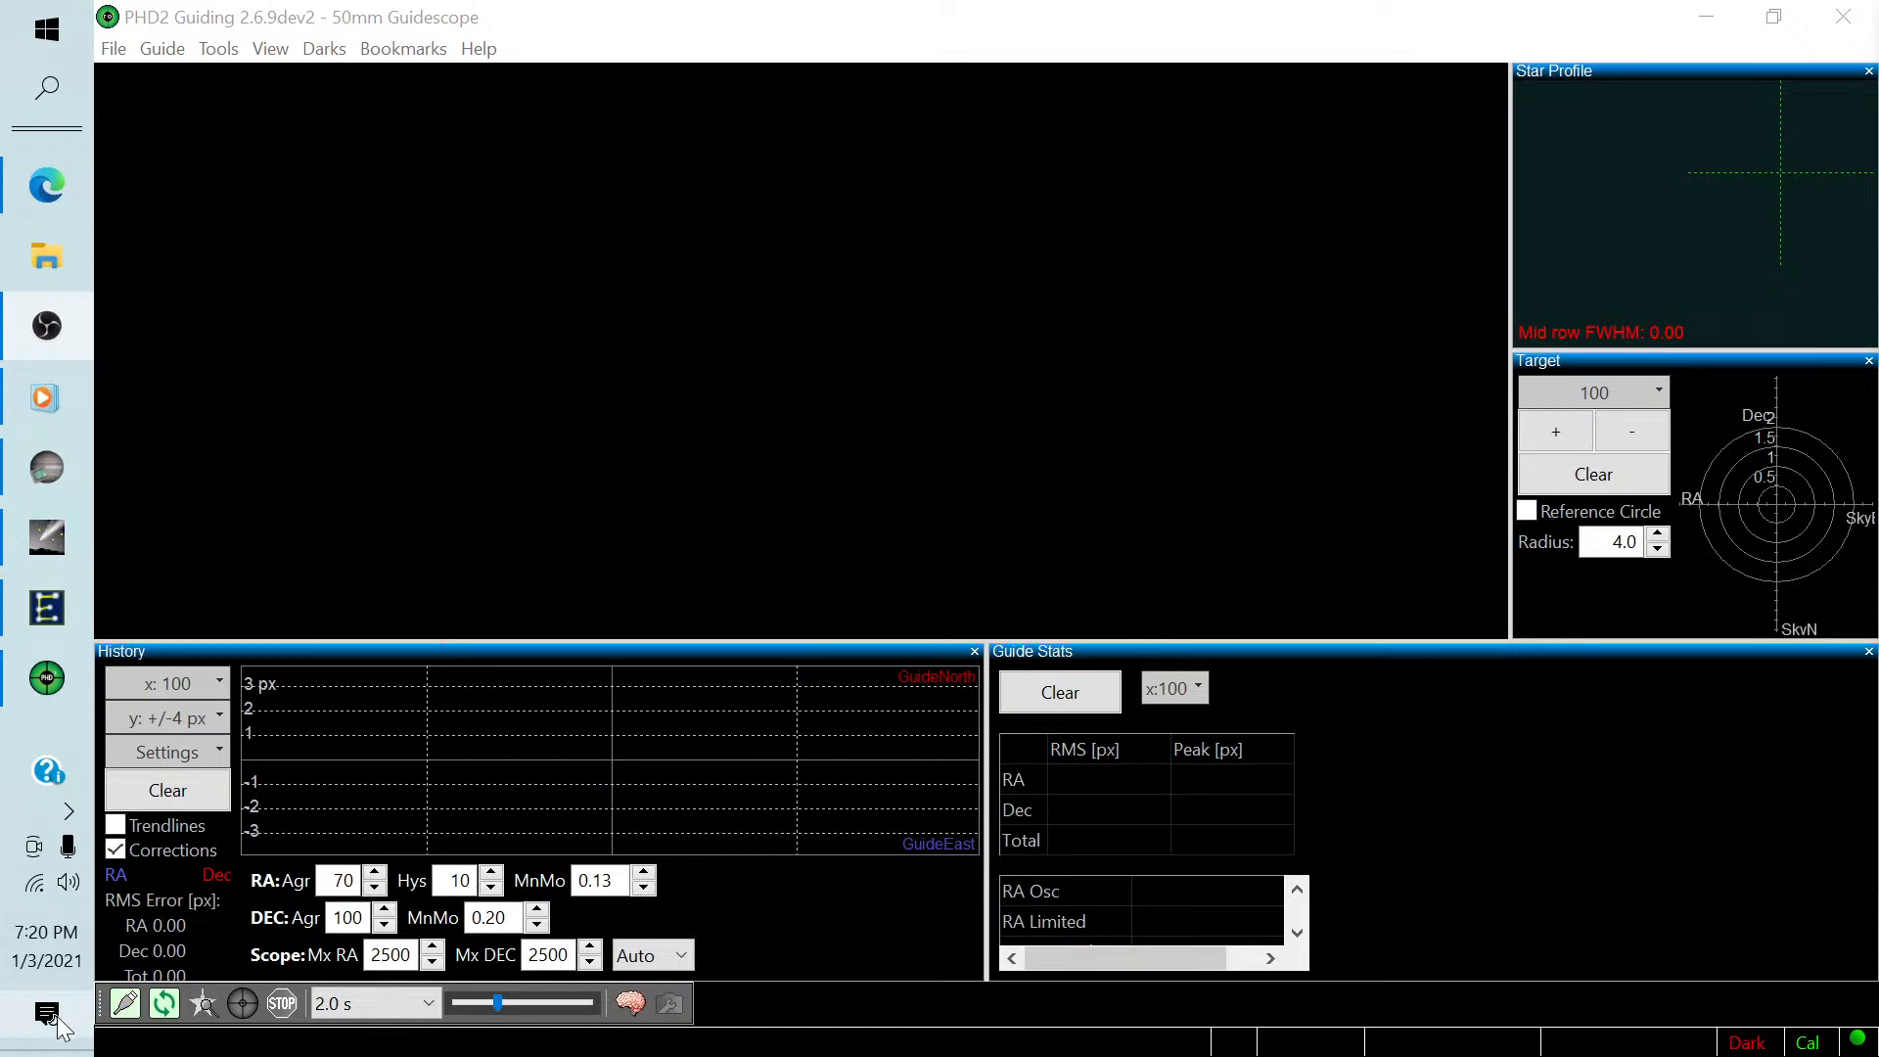
{"action": "left_click", "coordinate": [160, 1008]}
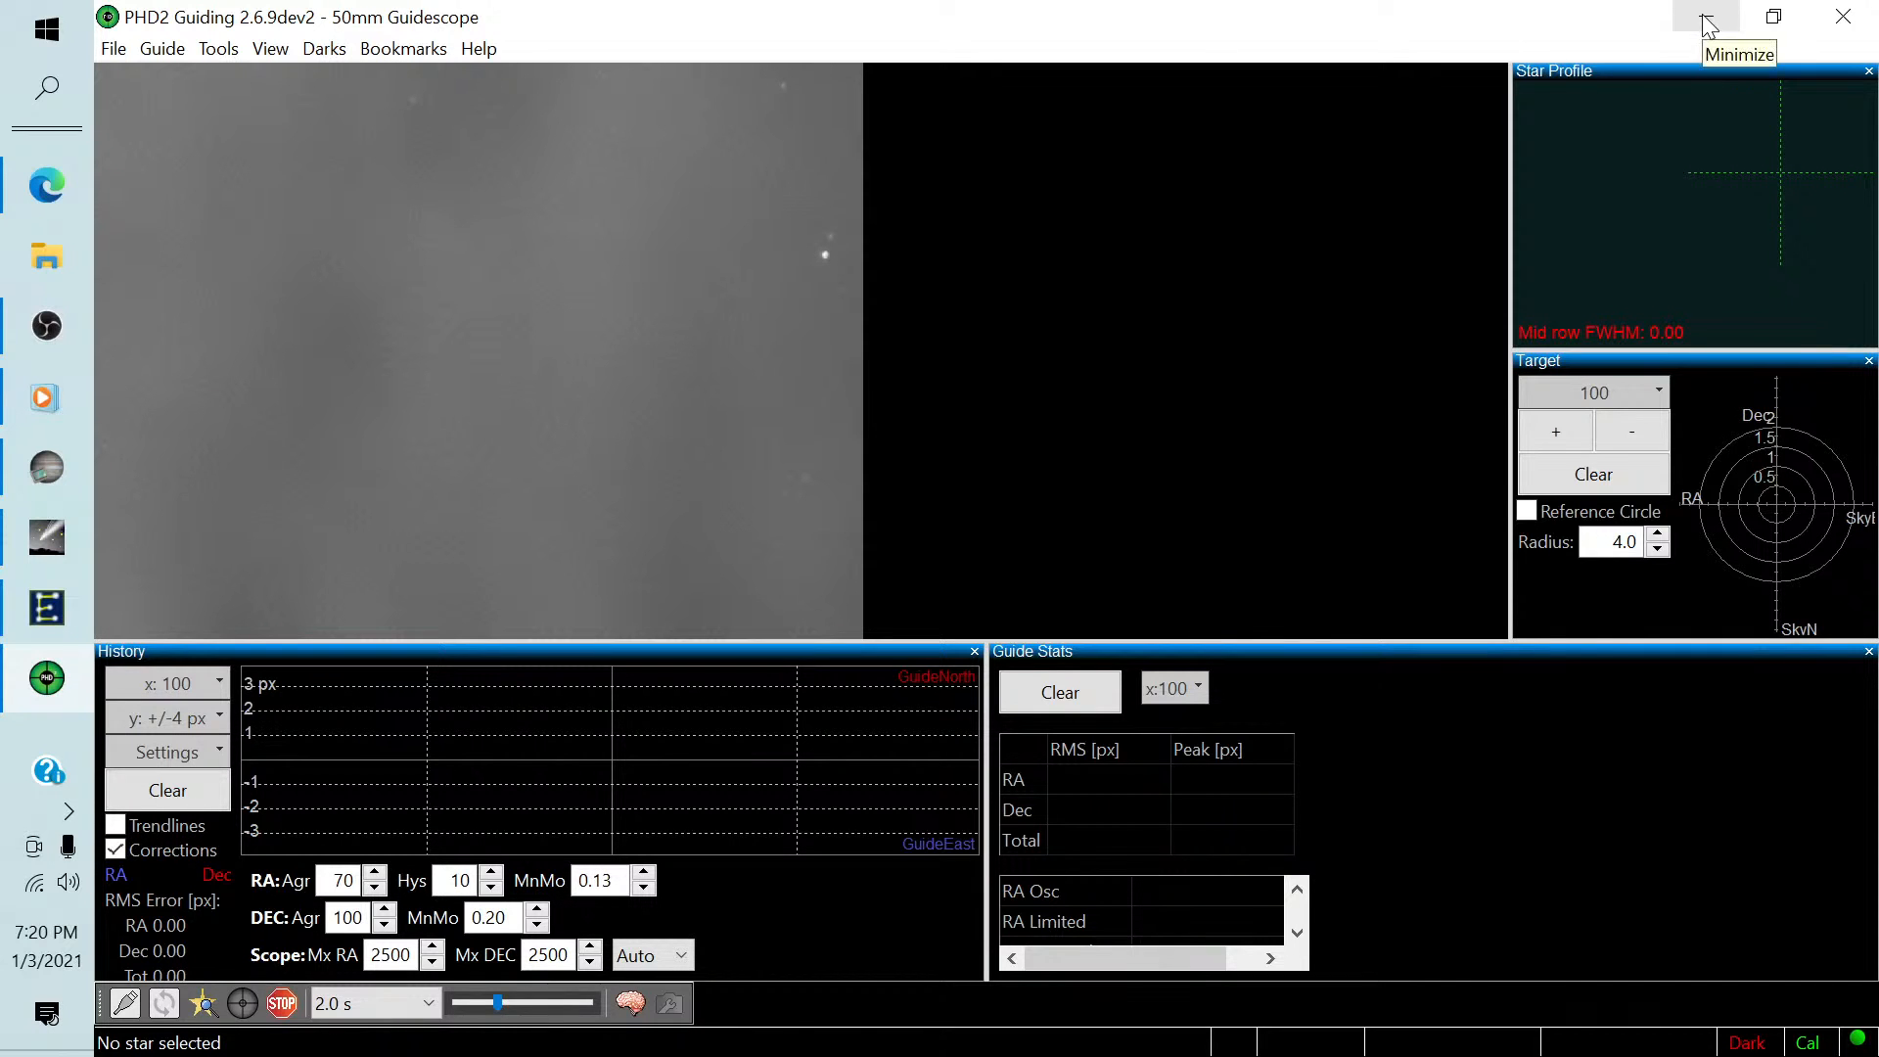
{"action": "left_click", "coordinate": [1708, 20]}
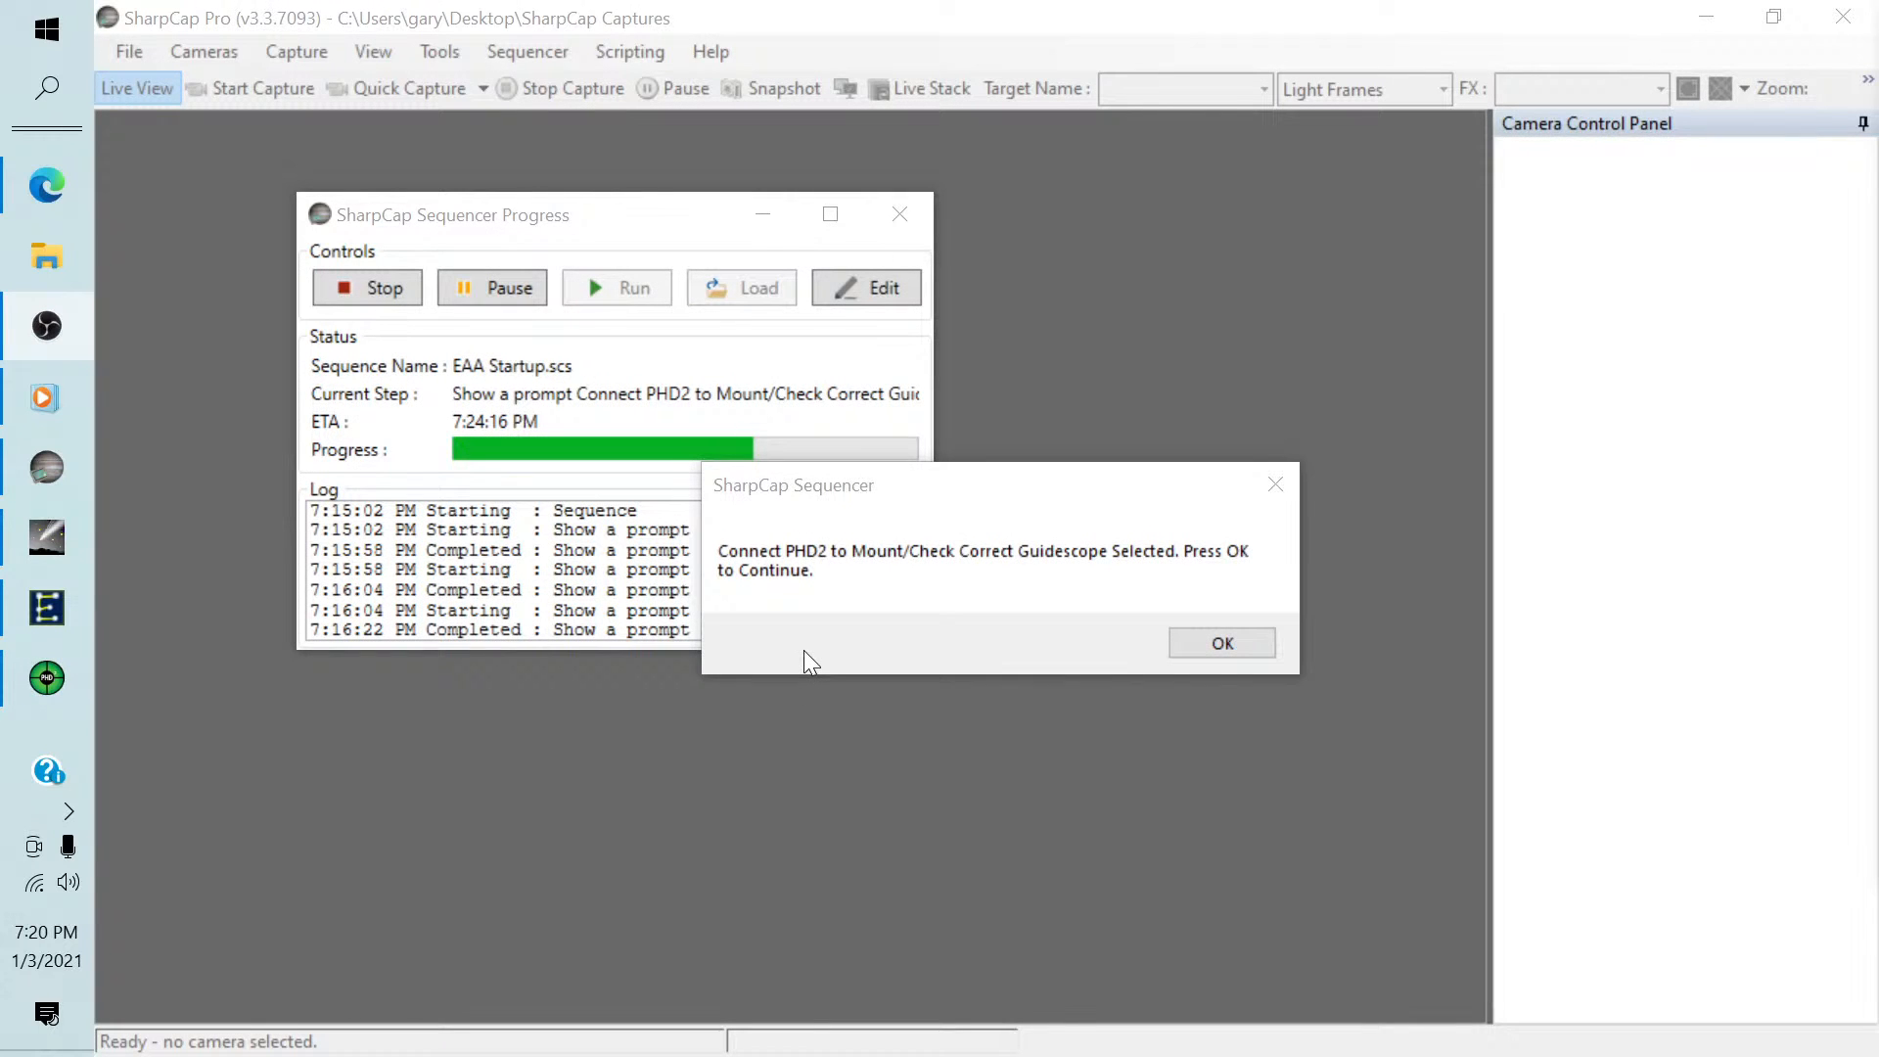
{"action": "left_click", "coordinate": [1208, 644]}
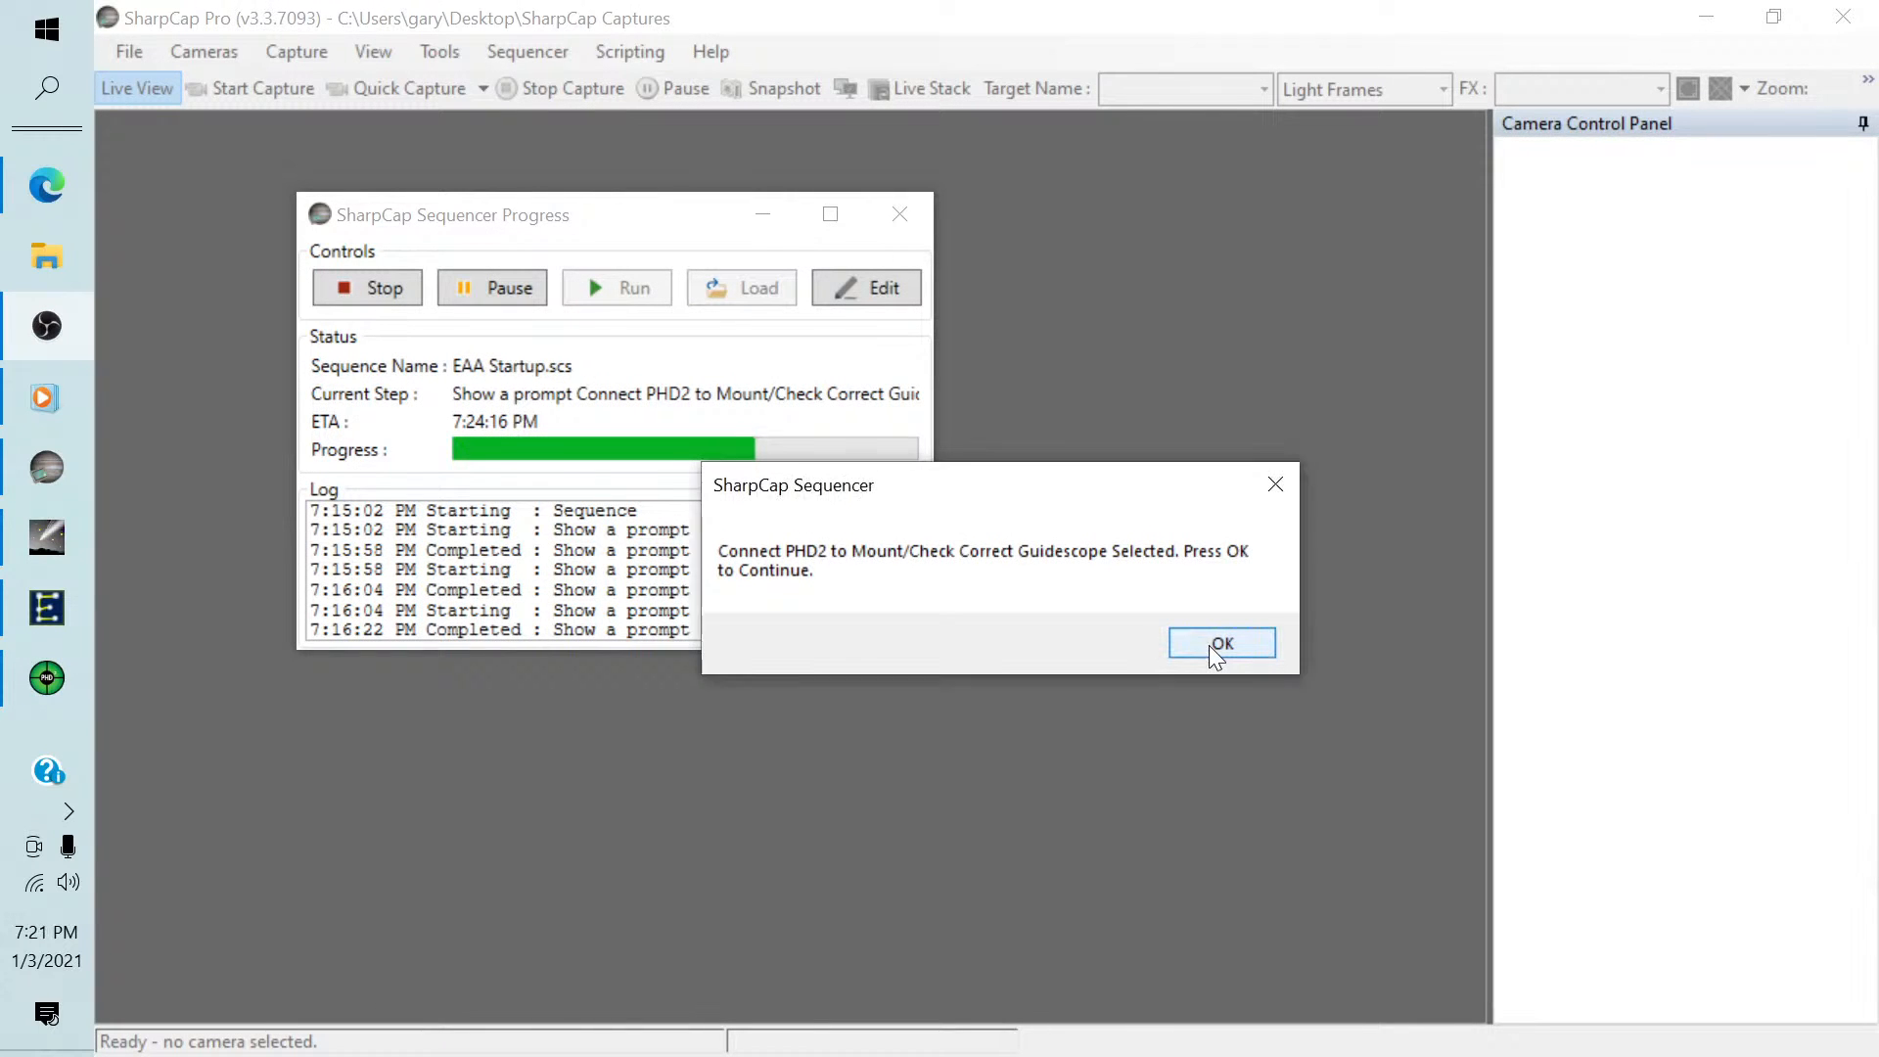
Acknowledge the PHD2 connection prompt so the startup sequence finishes, and review the loaded 533MC DSO camera settings and the sequence log.
{"action": "left_click", "coordinate": [1210, 646]}
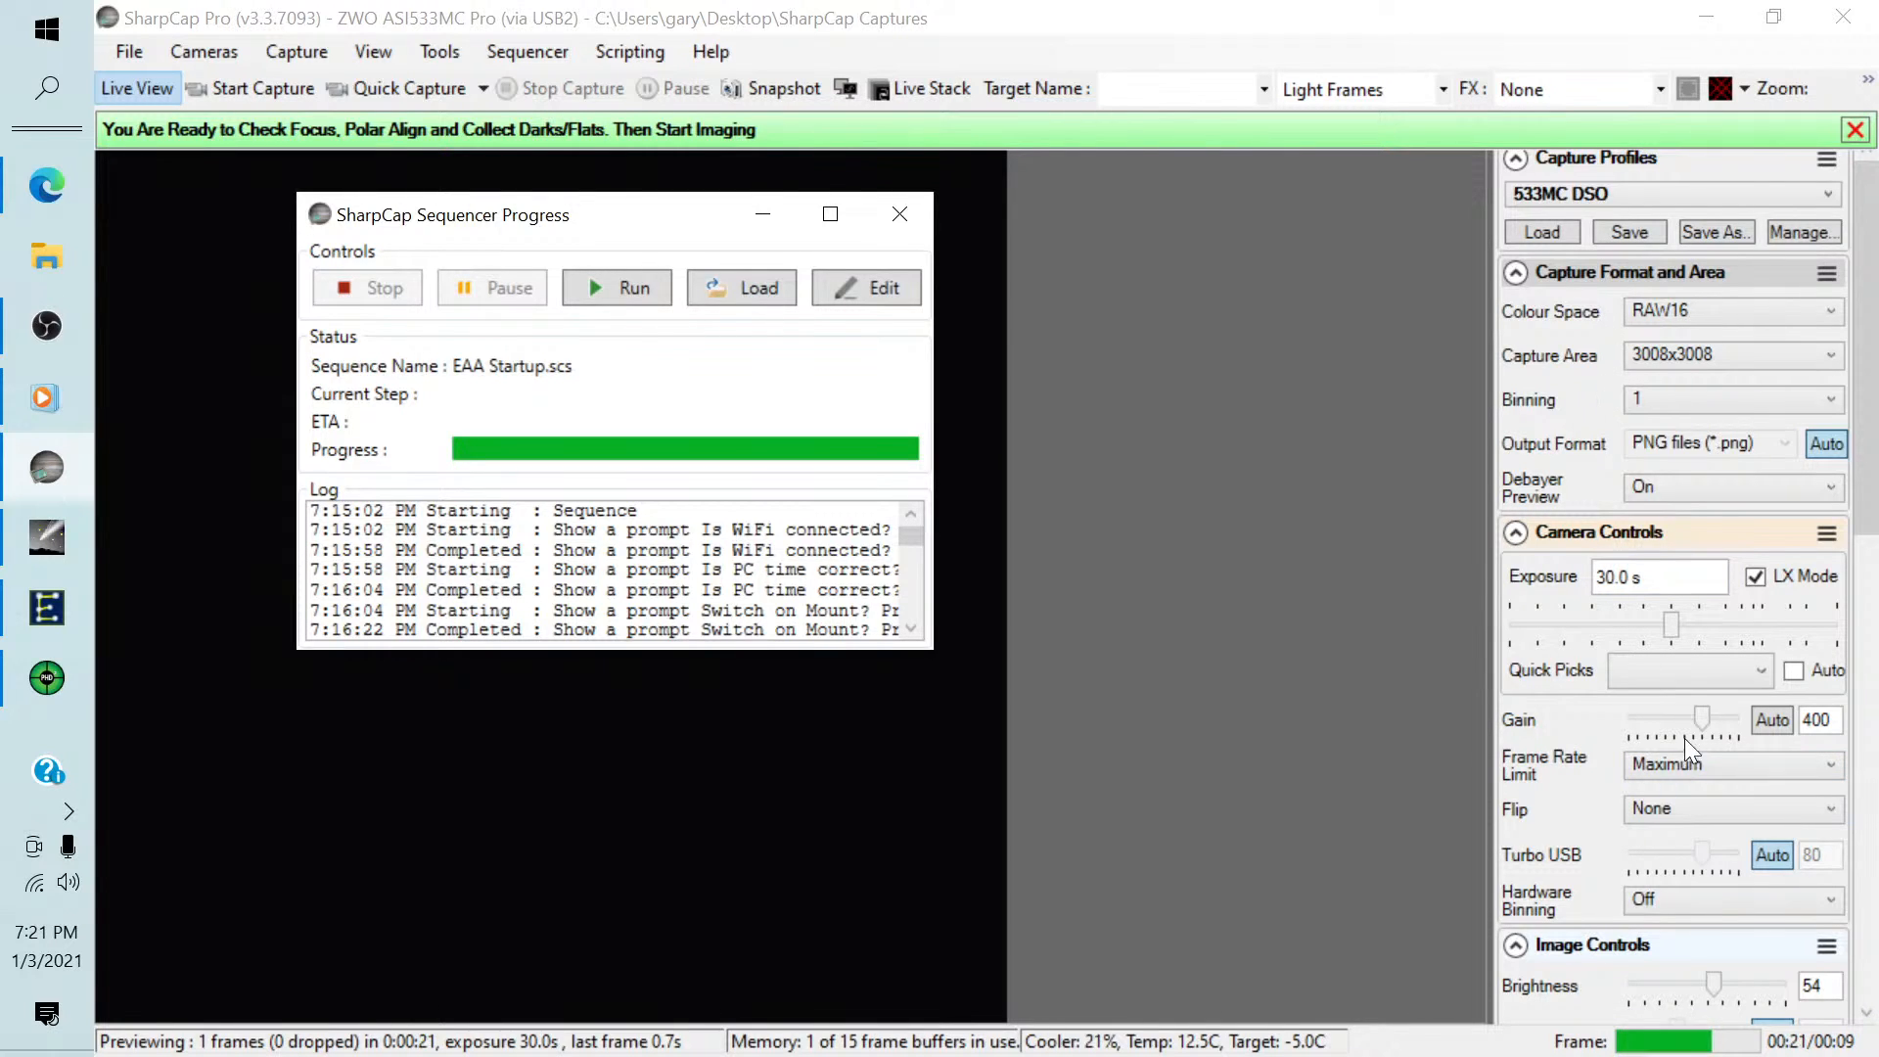
{"action": "left_click_drag", "start_coordinate": [1869, 460], "coordinate": [1867, 777]}
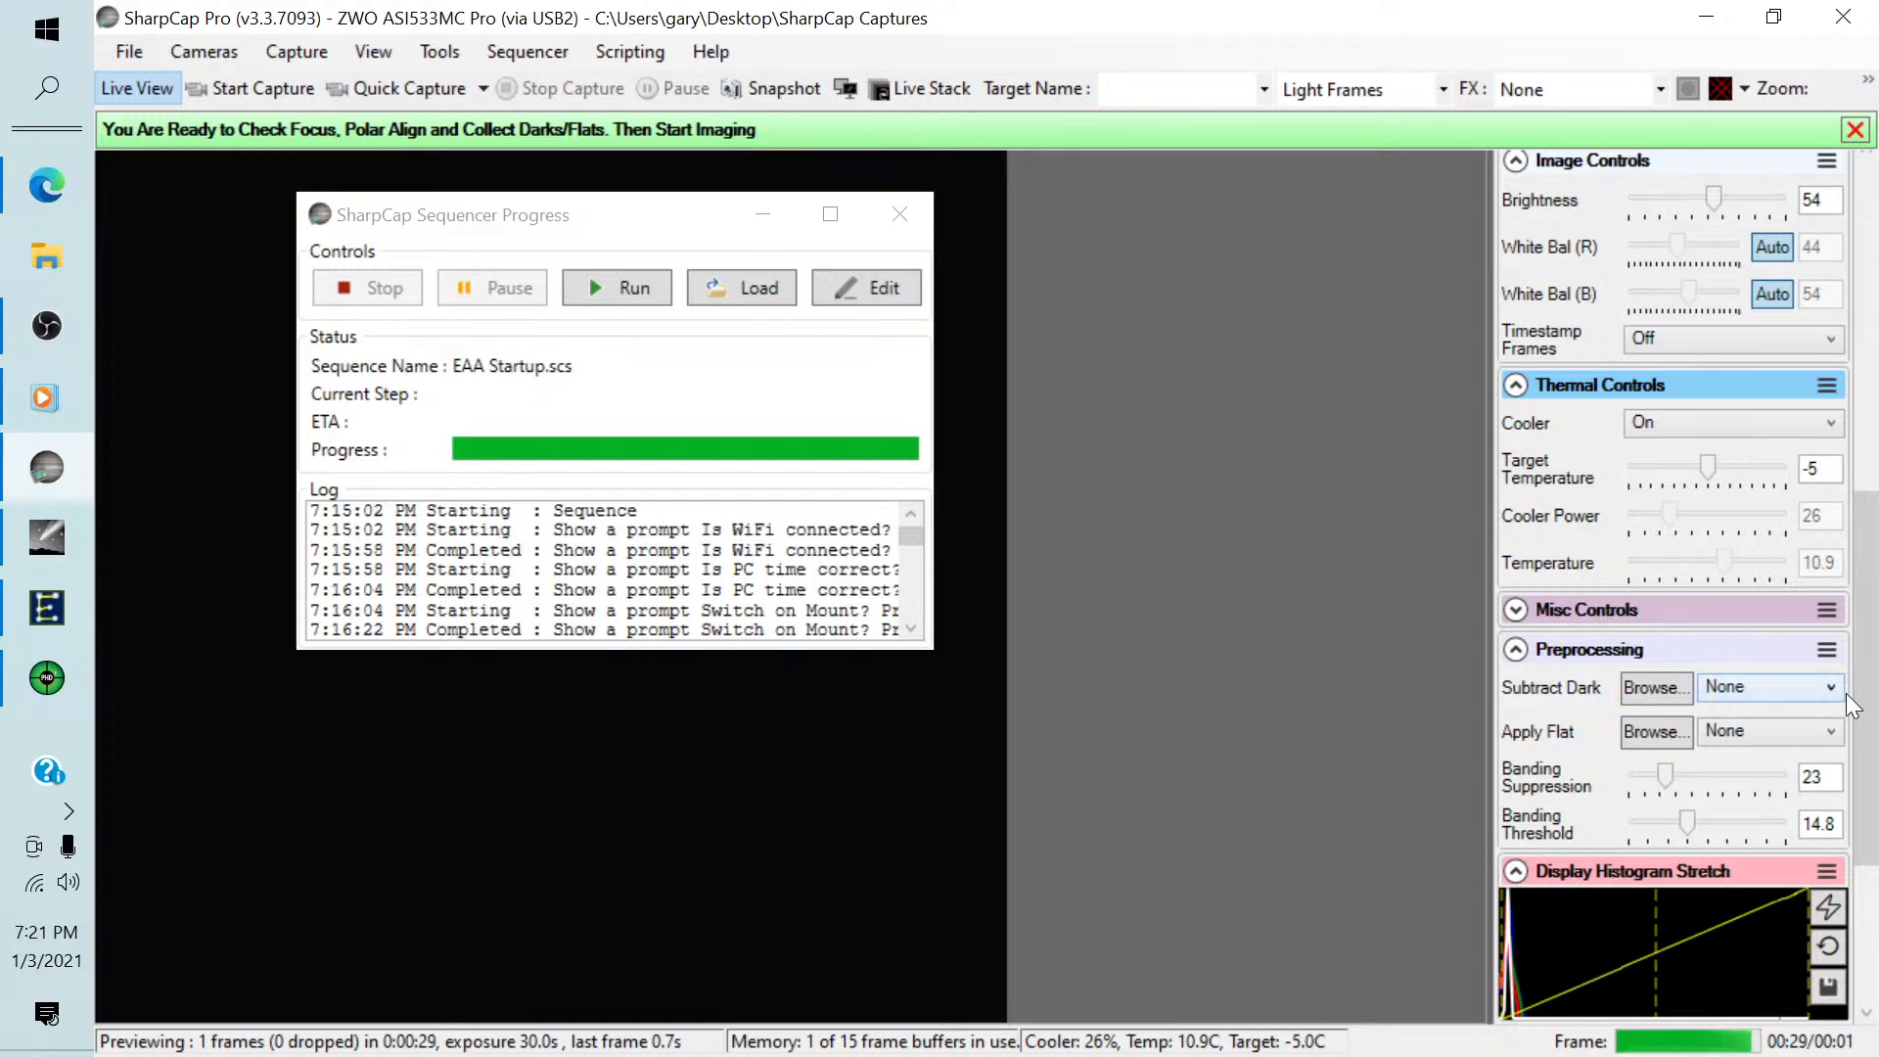
{"action": "left_click_drag", "start_coordinate": [1868, 702], "coordinate": [1840, 350]}
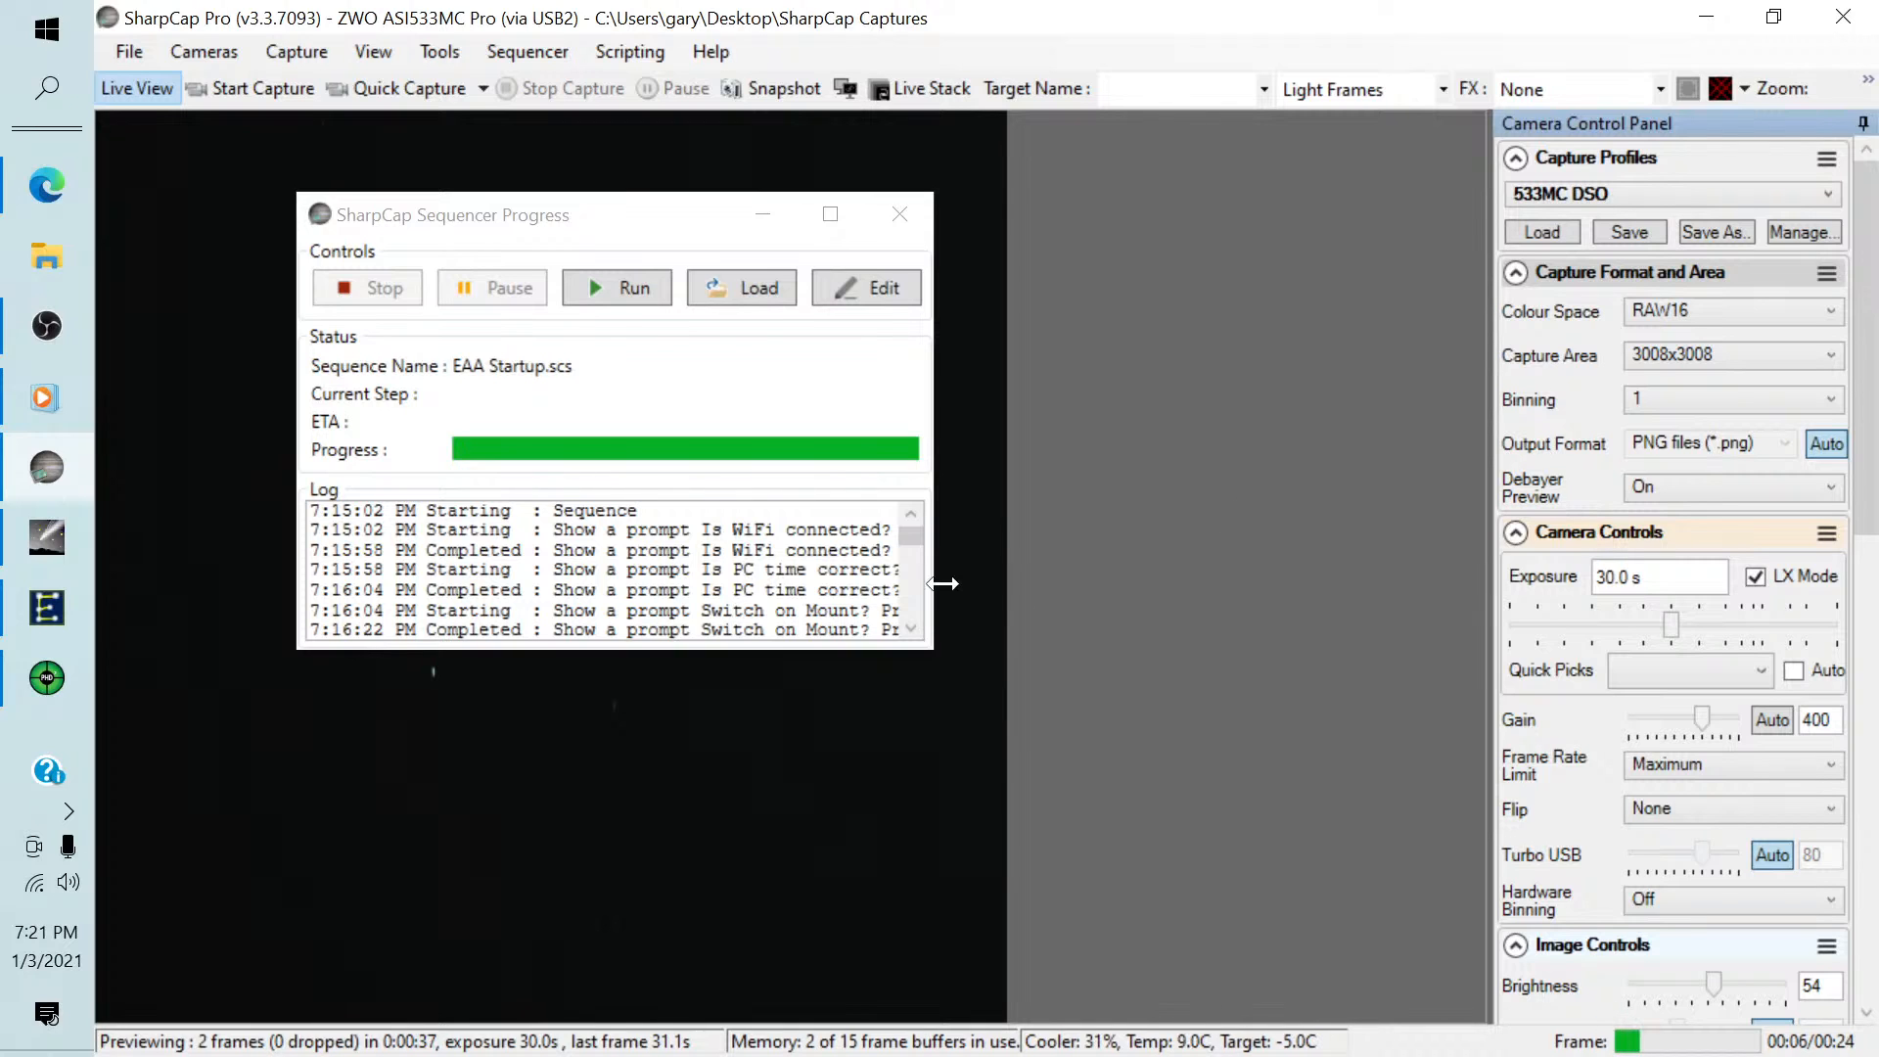
{"action": "left_click_drag", "start_coordinate": [909, 541], "coordinate": [909, 605]}
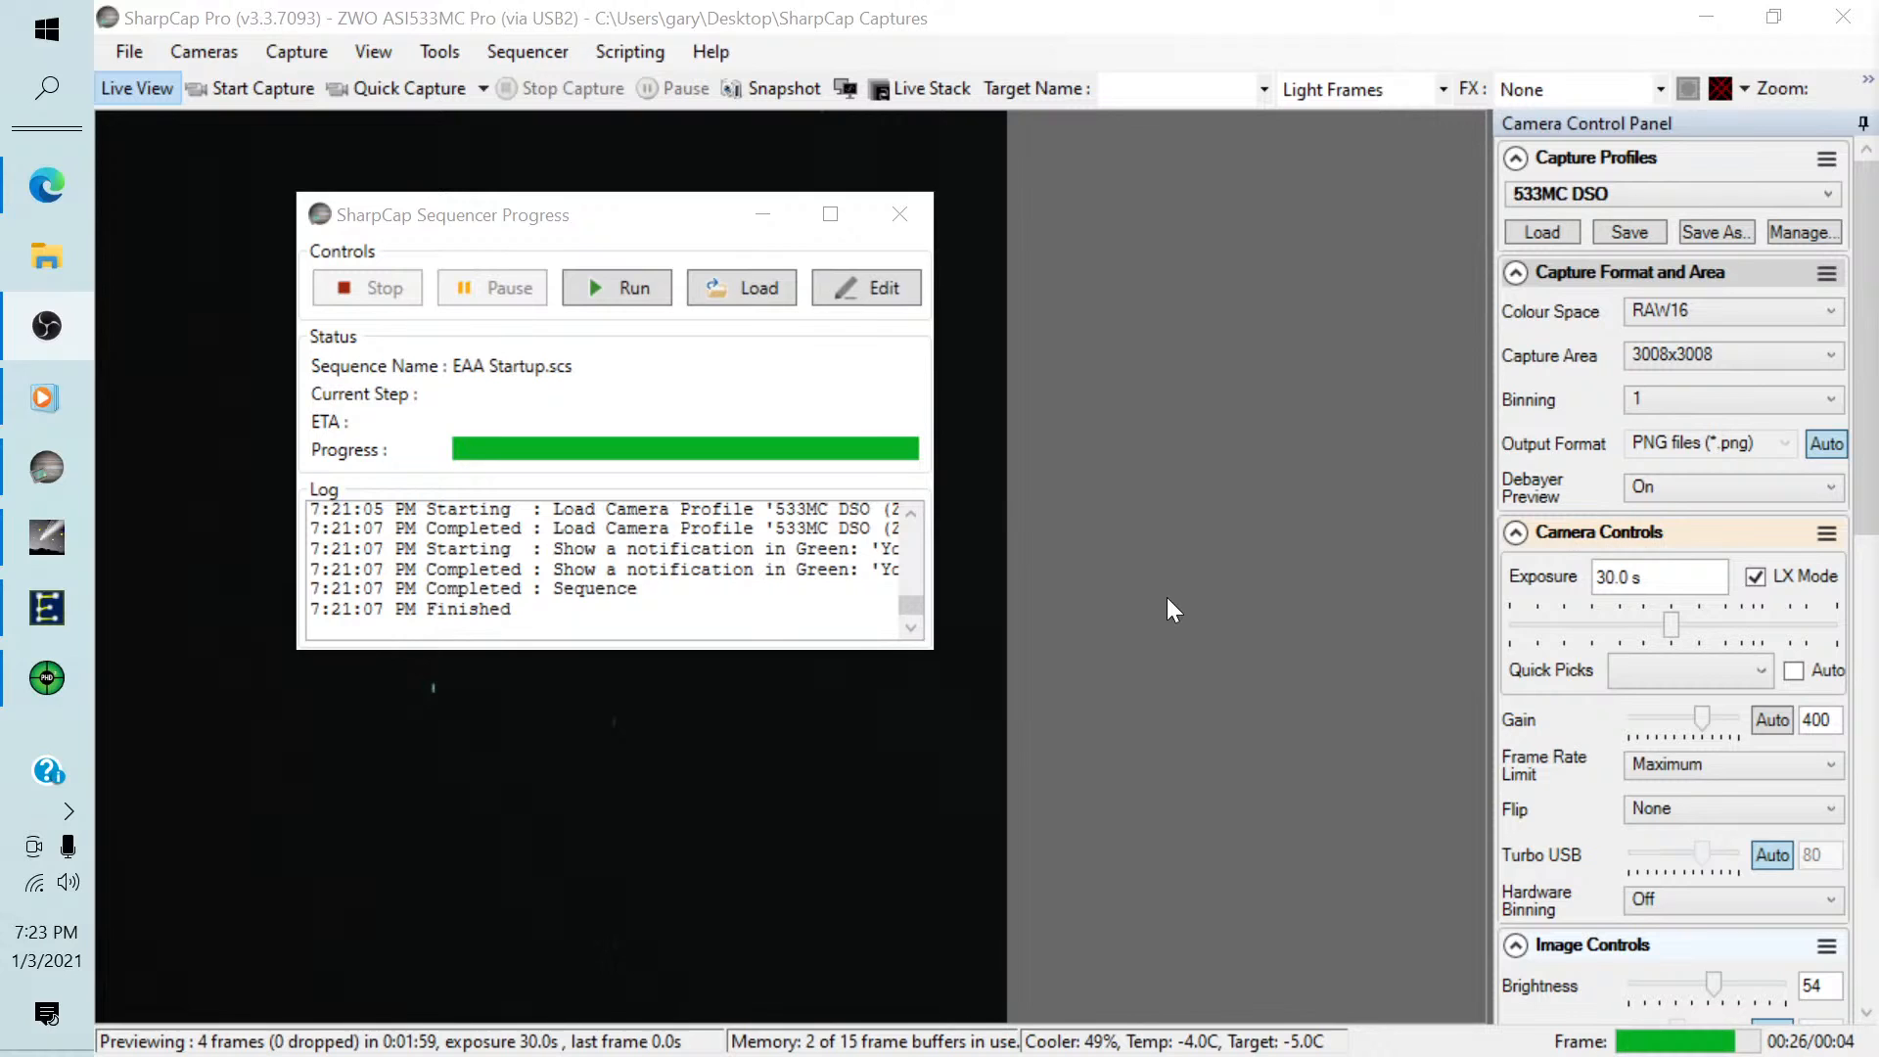
Open the startup sequence in the Sequence Editor and examine the available Camera, Mount and Misc steps and the sequence's own steps.
{"action": "left_click", "coordinate": [850, 290]}
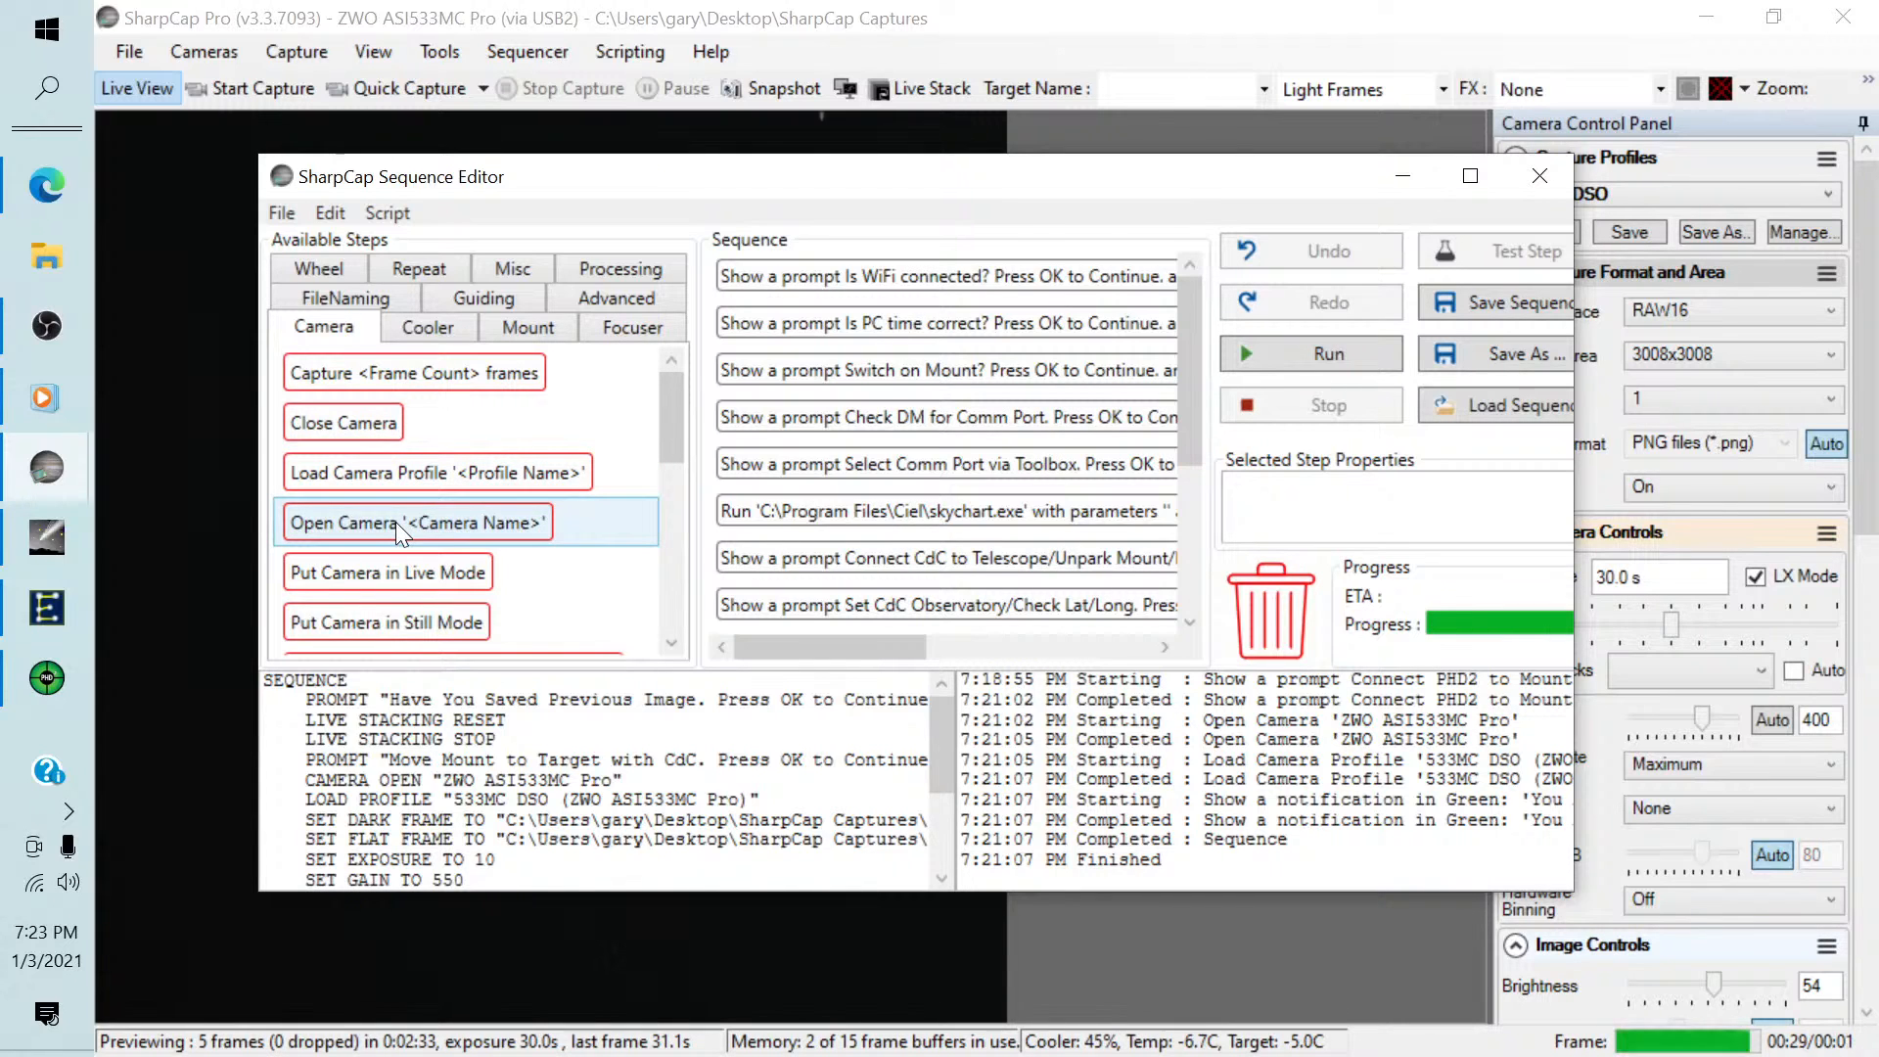
{"action": "left_click", "coordinate": [513, 329]}
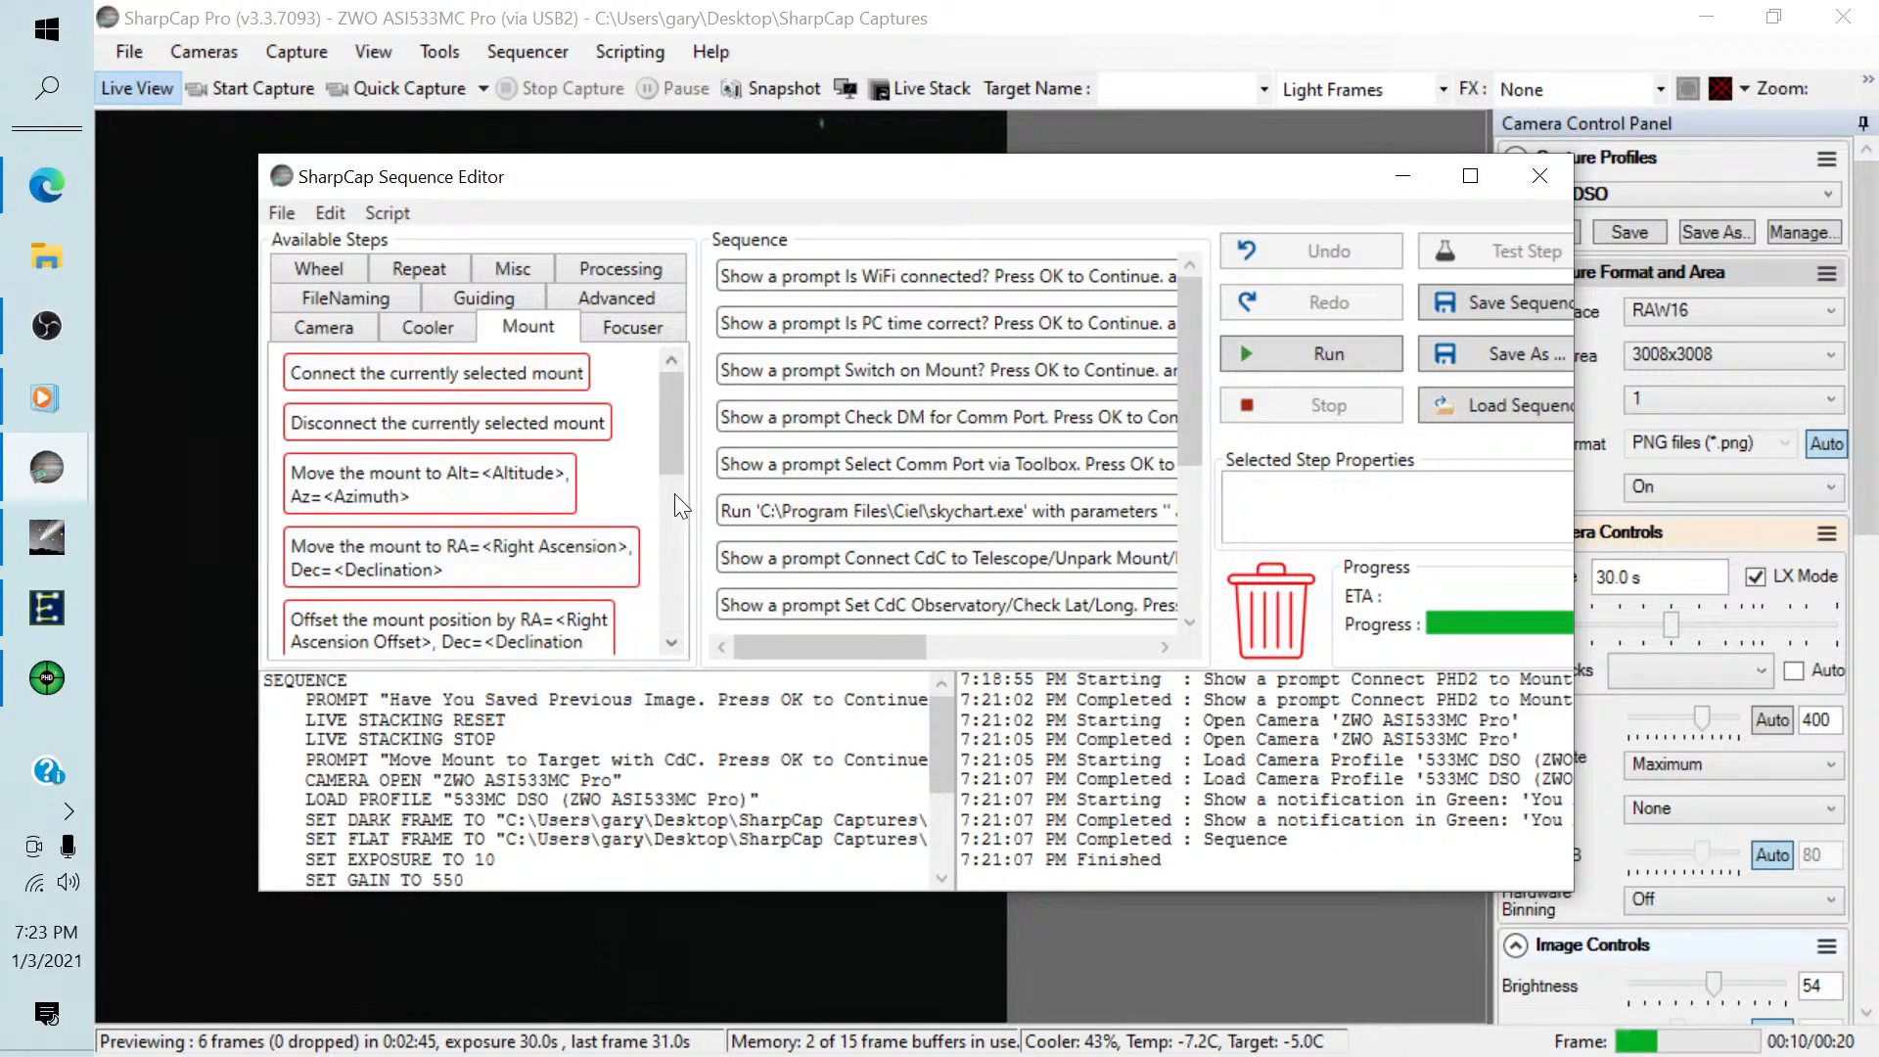
{"action": "mouse_move", "coordinate": [671, 432]}
{"action": "left_mouse_down"}
{"action": "mouse_move", "coordinate": [672, 495]}
{"action": "mouse_move", "coordinate": [667, 444]}
{"action": "left_mouse_up"}
{"action": "left_click", "coordinate": [503, 266]}
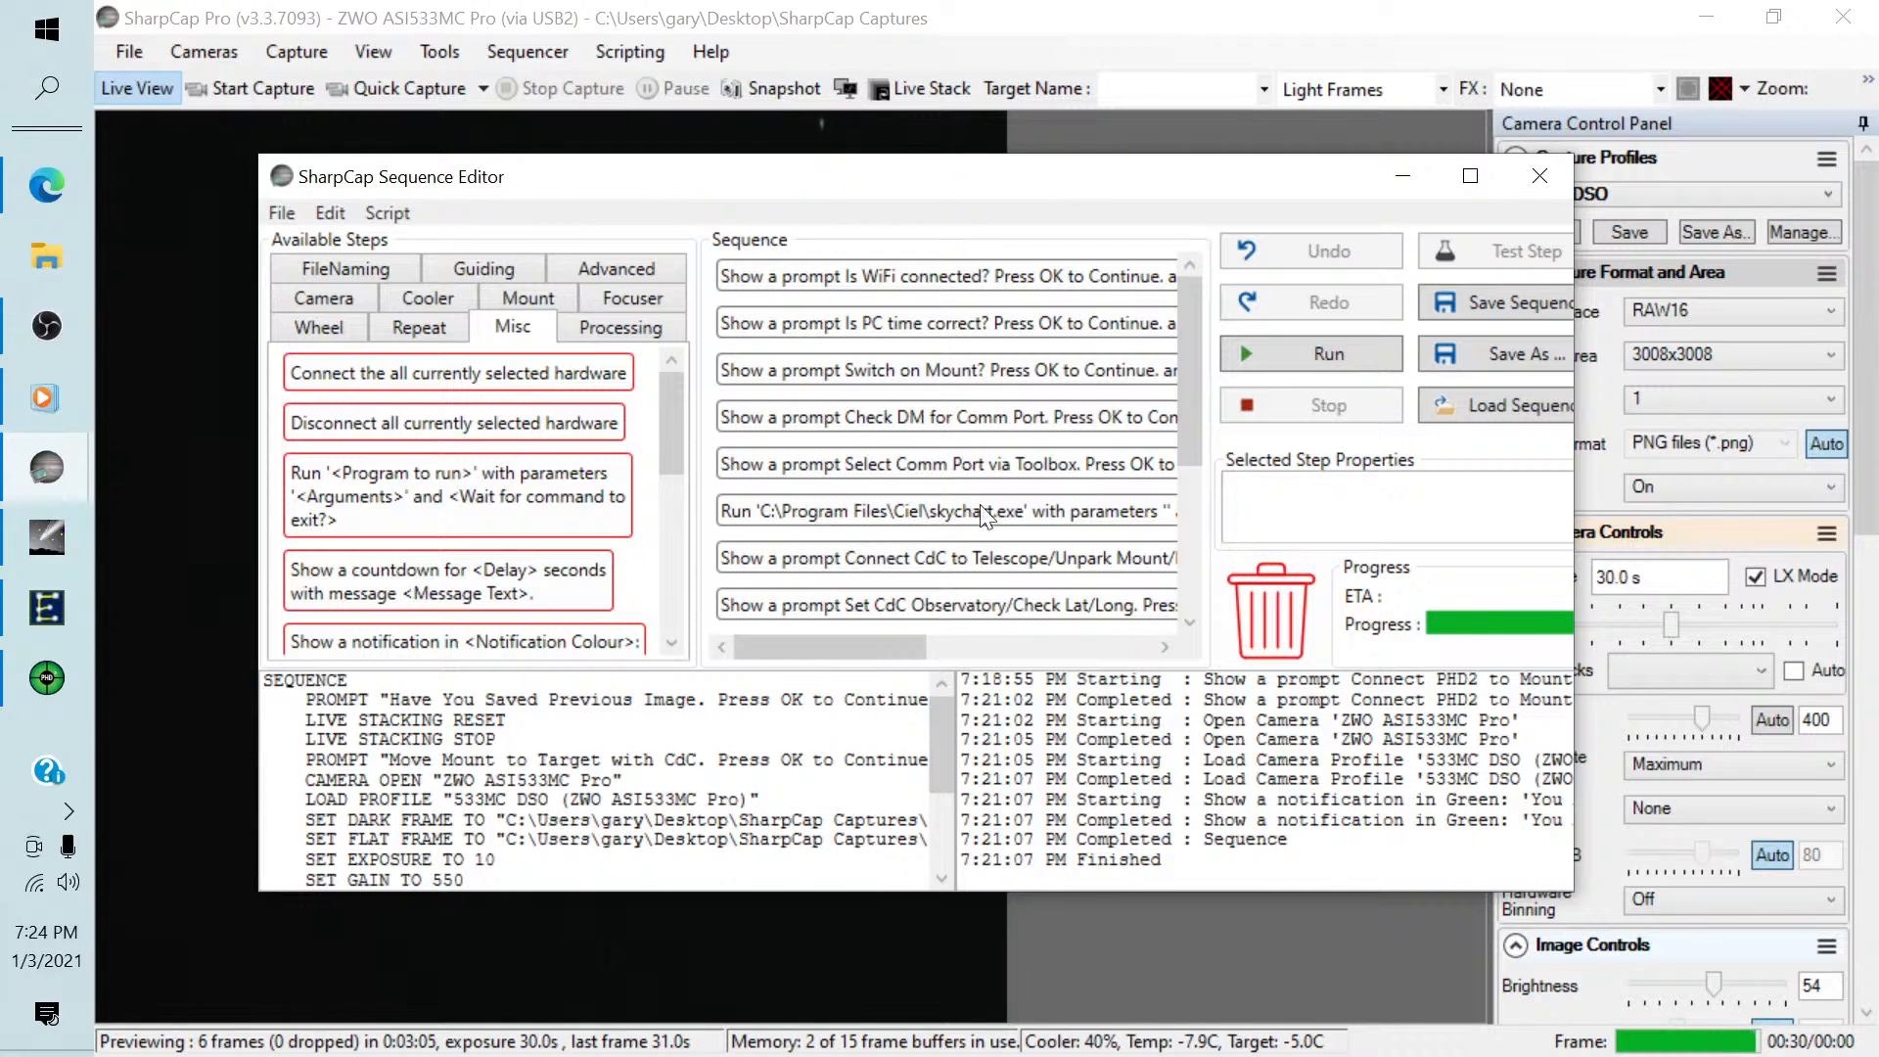
{"action": "left_click_drag", "start_coordinate": [1189, 406], "coordinate": [1183, 449]}
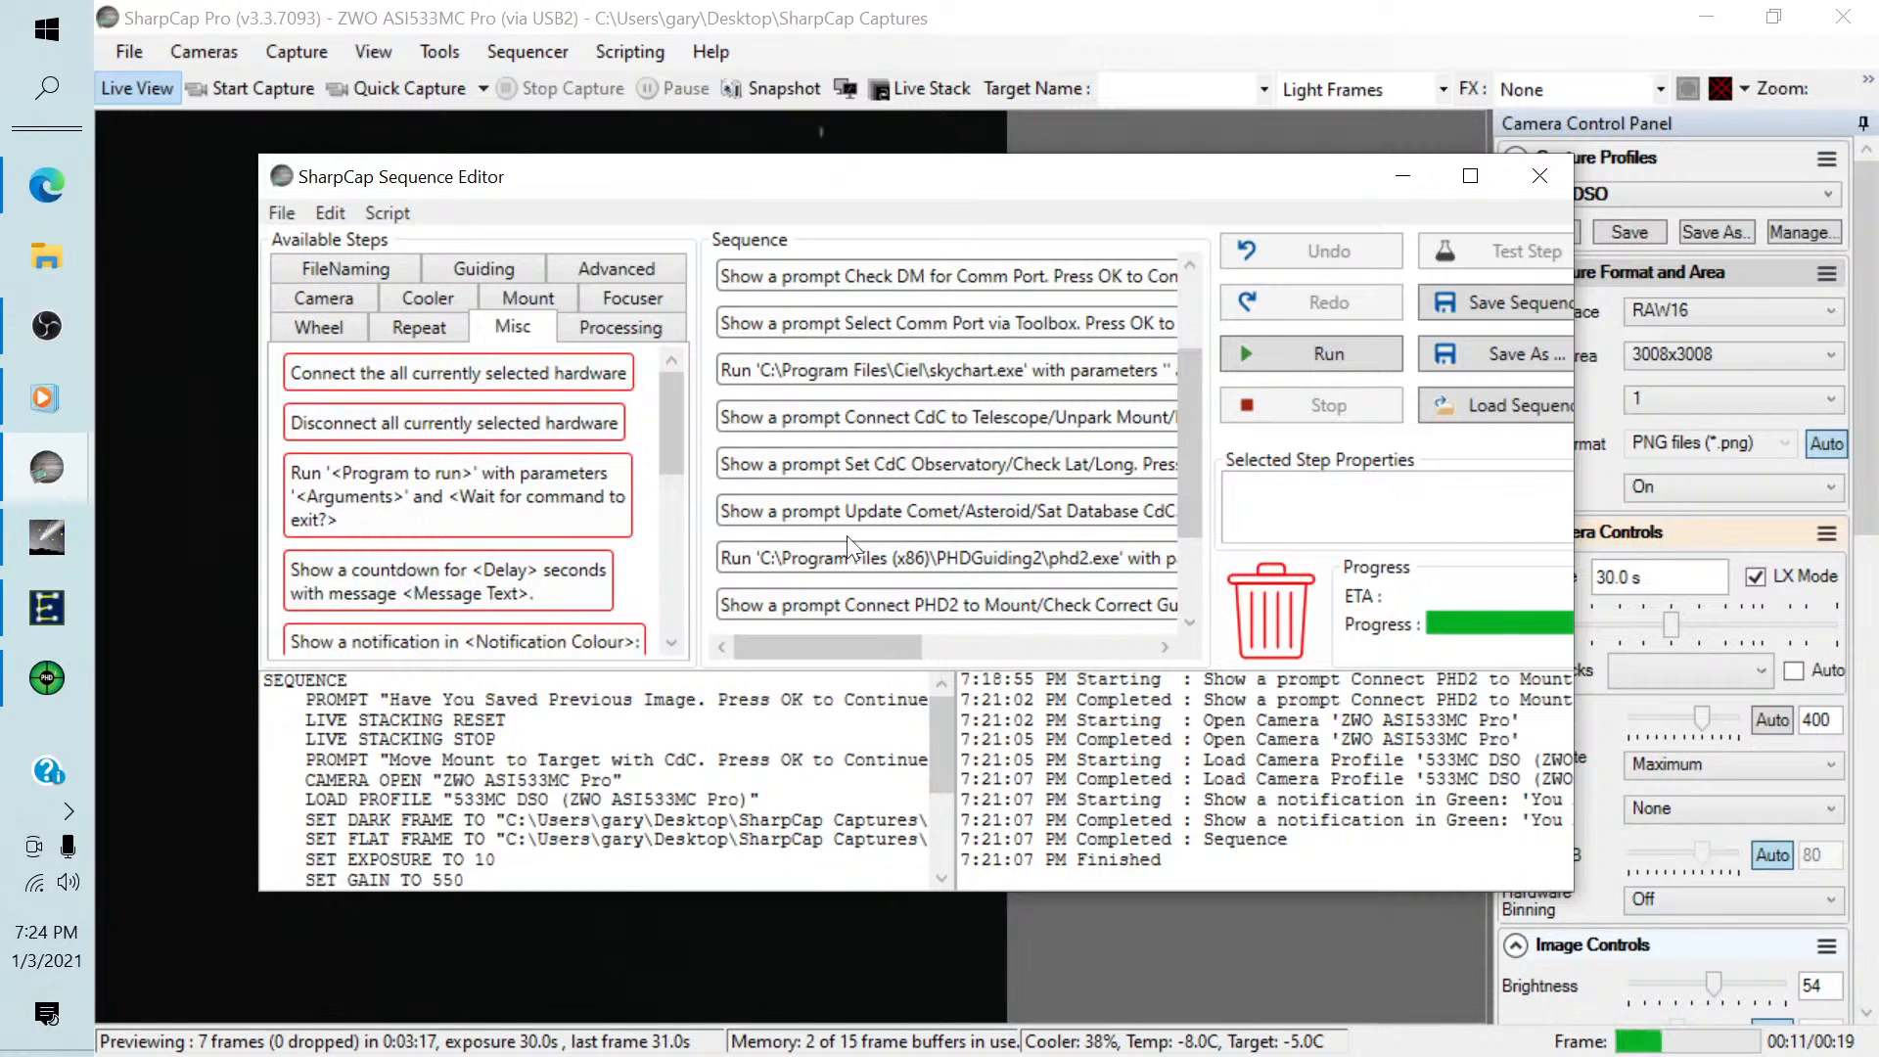
{"action": "left_click_drag", "start_coordinate": [1185, 386], "coordinate": [1188, 280]}
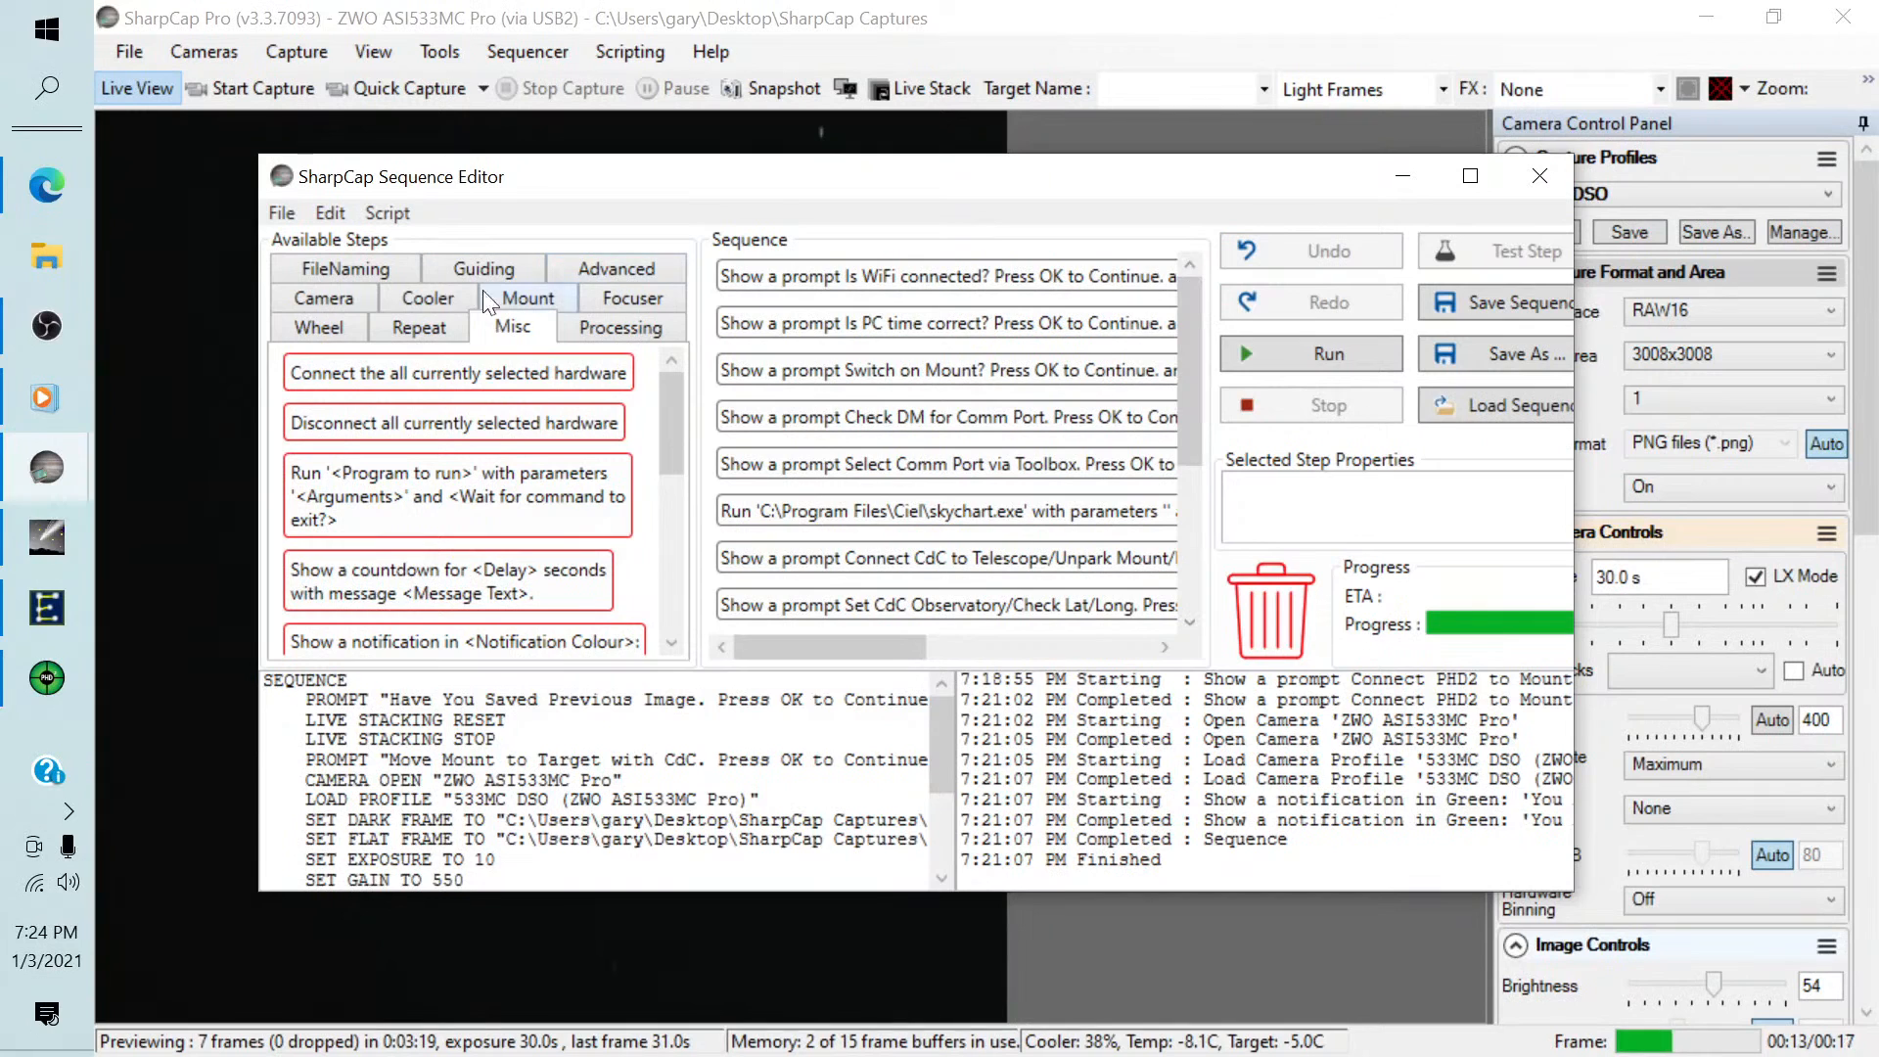
Insert the "Connect the all currently selected hardware" step into the sequence directly after the WiFi prompt.
{"action": "left_click", "coordinate": [310, 368]}
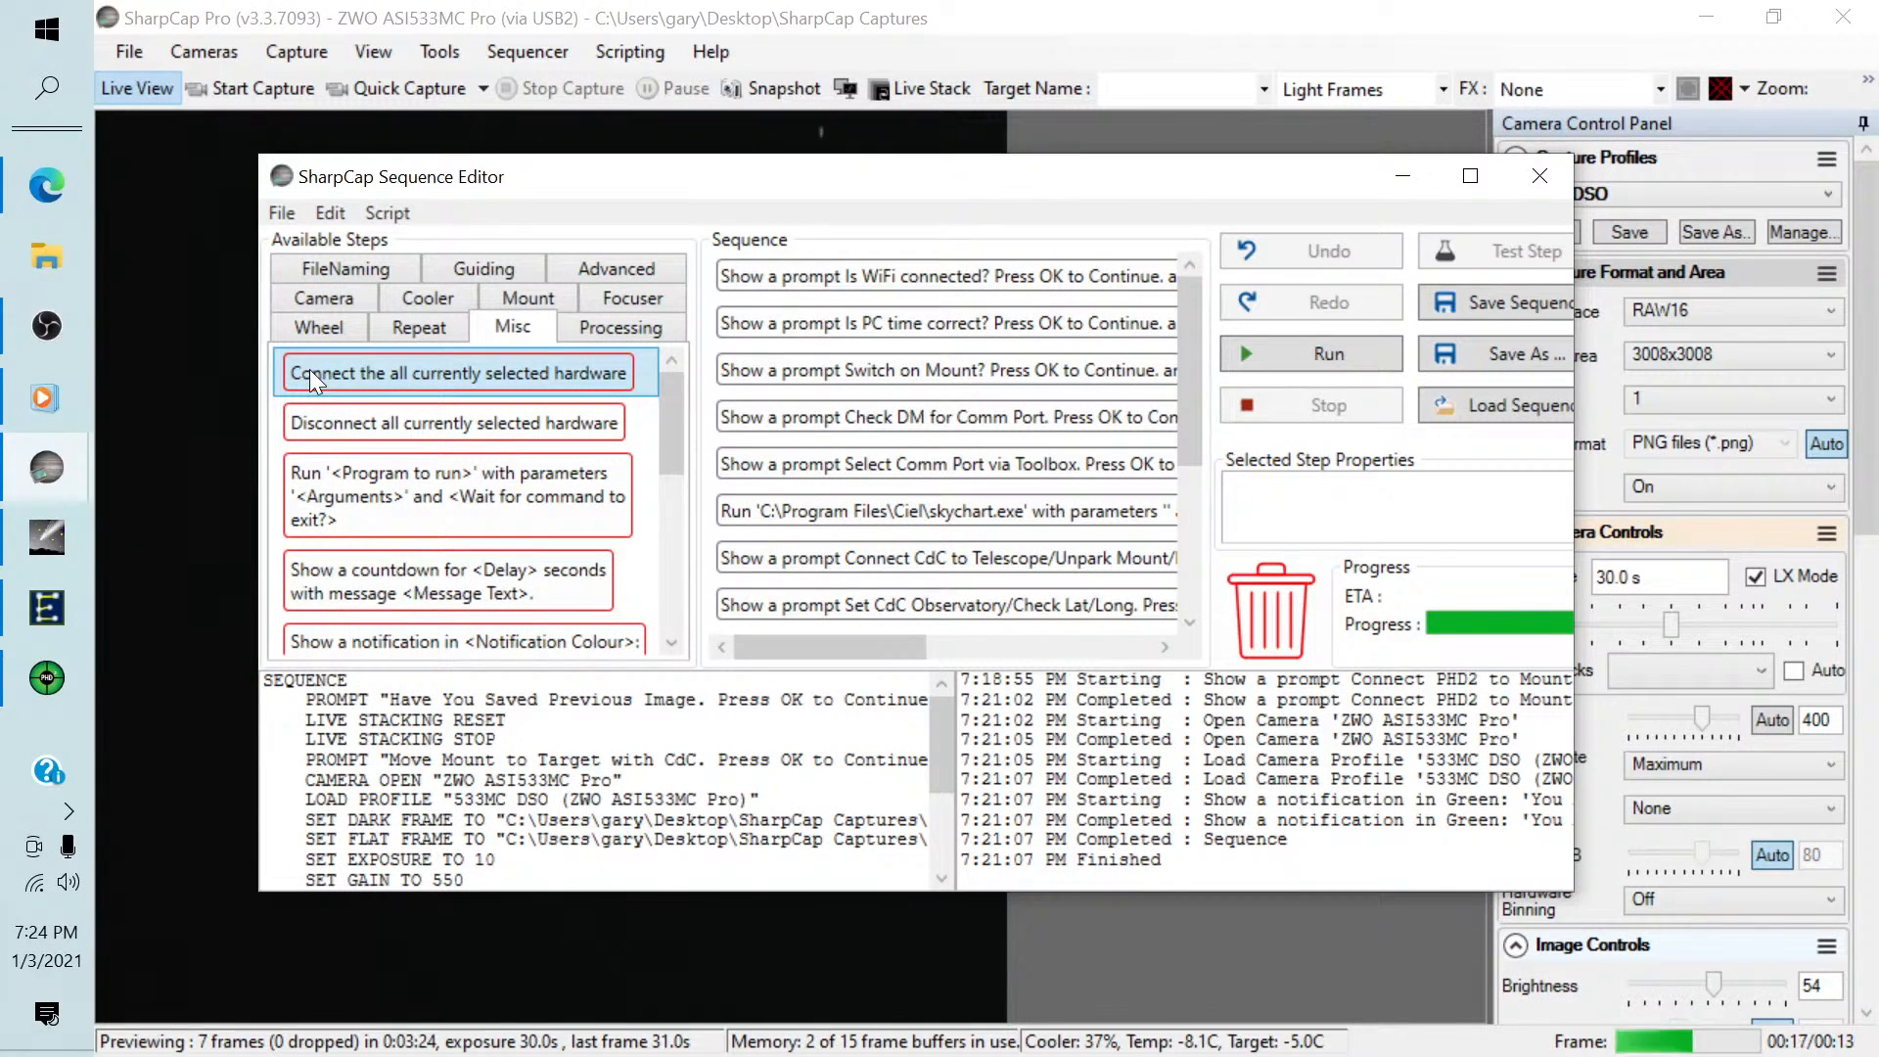
{"action": "left_click_drag", "start_coordinate": [309, 368], "coordinate": [753, 311]}
{"action": "left_click", "coordinate": [759, 316]}
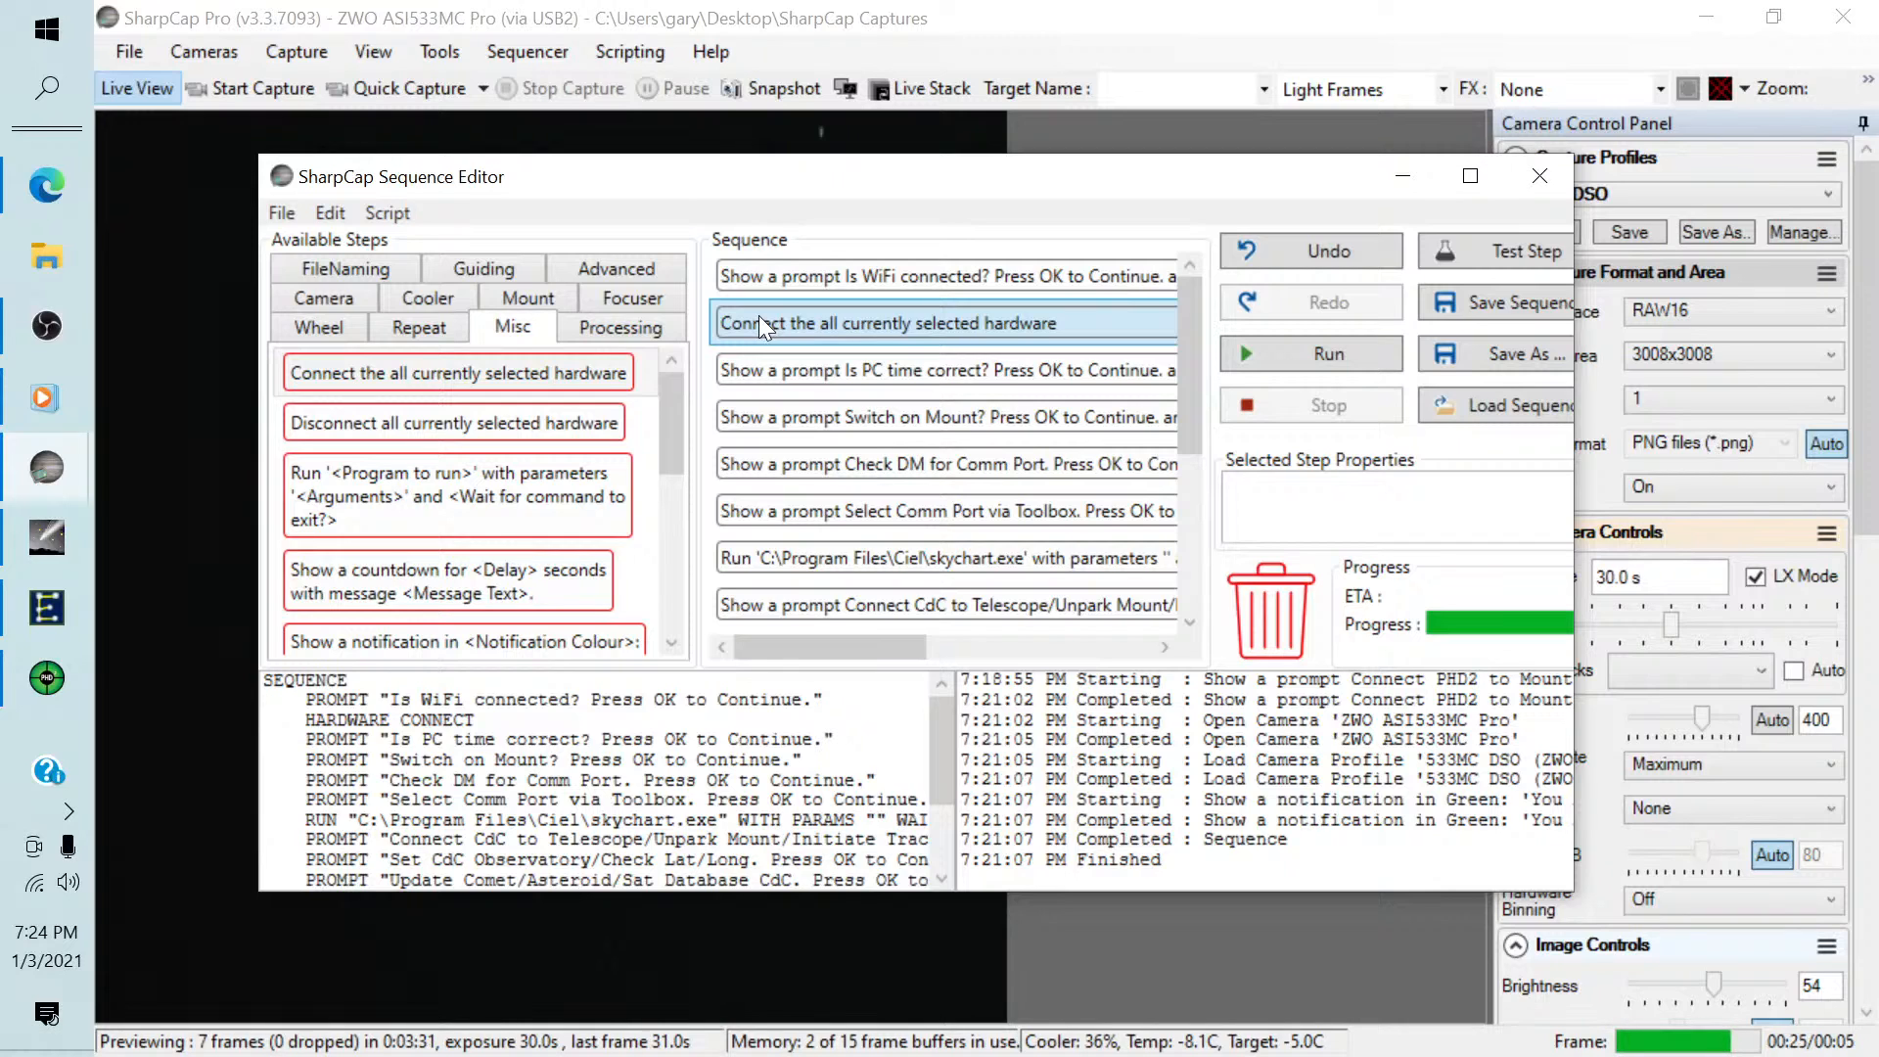
Move the hardware connection step below the PC time prompt, and delete it from the sequence.
{"action": "left_click", "coordinate": [759, 379]}
{"action": "left_click_drag", "start_coordinate": [752, 327], "coordinate": [759, 378]}
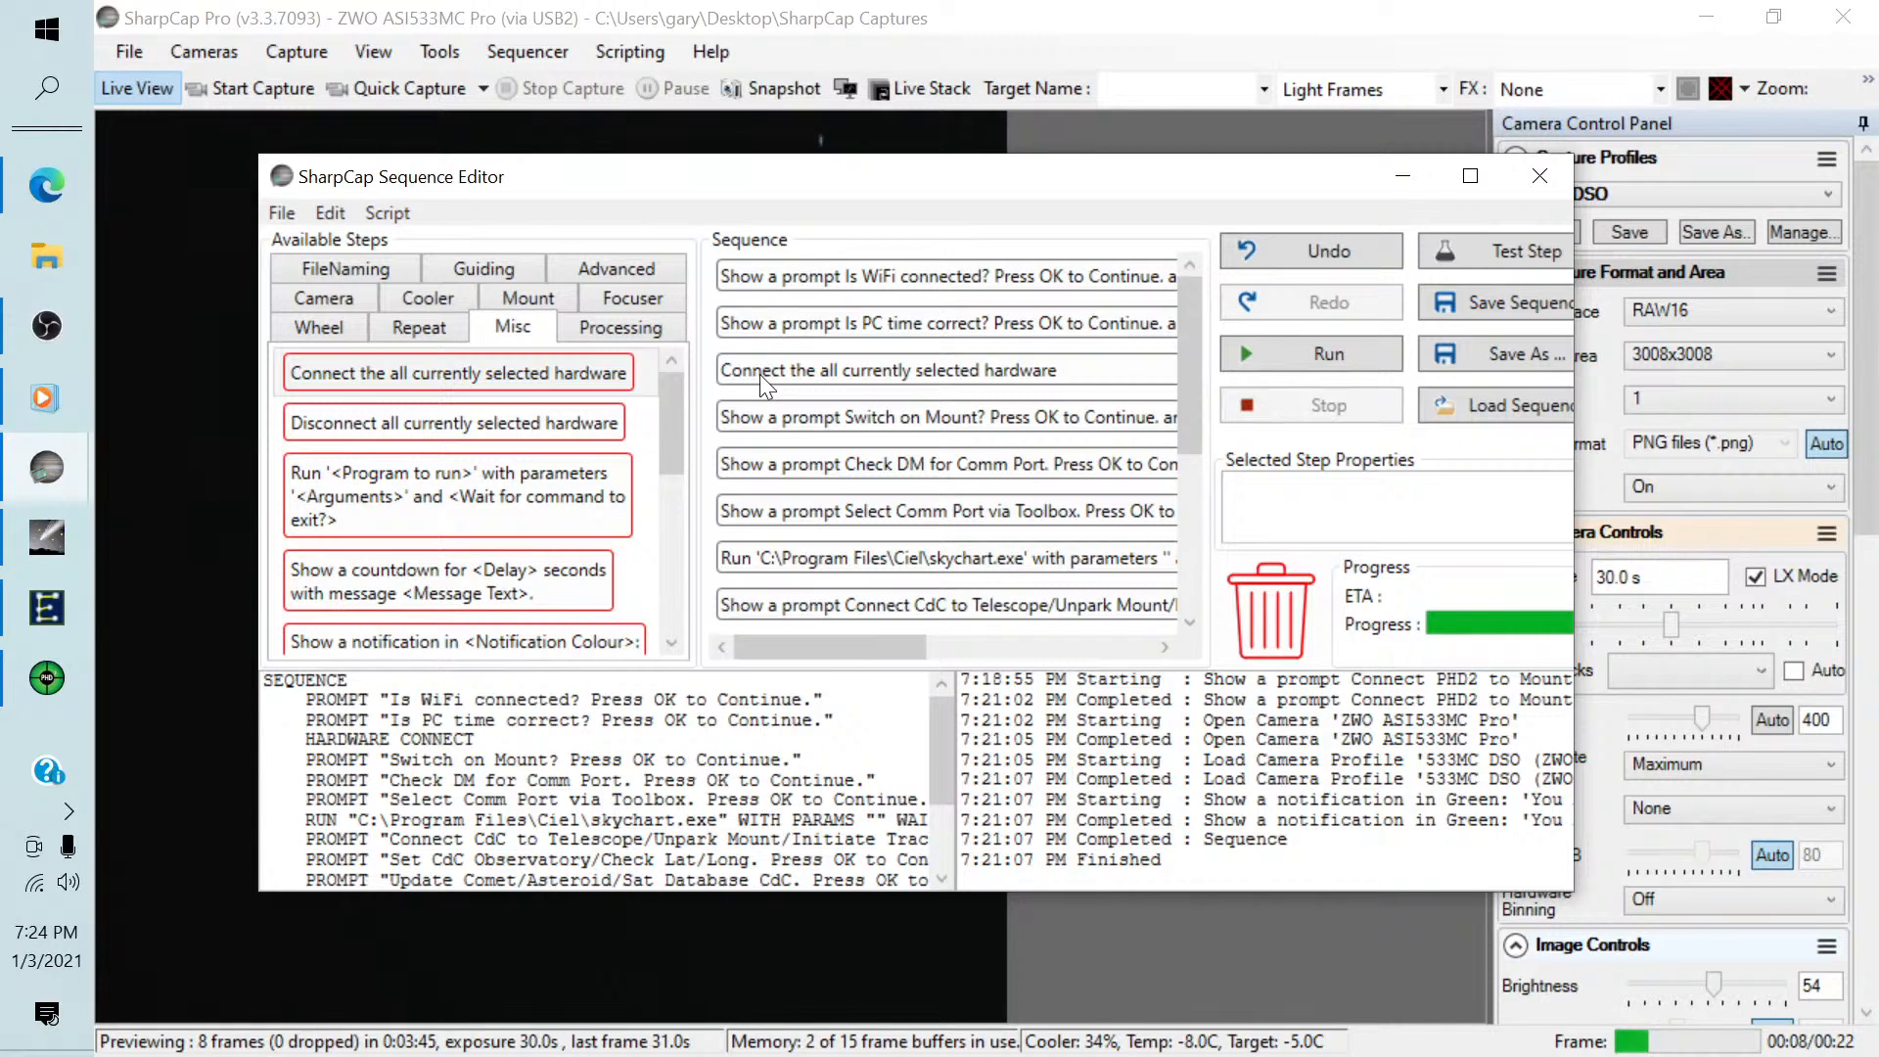
{"action": "left_click", "coordinate": [748, 373]}
{"action": "key", "text": "Delete"}
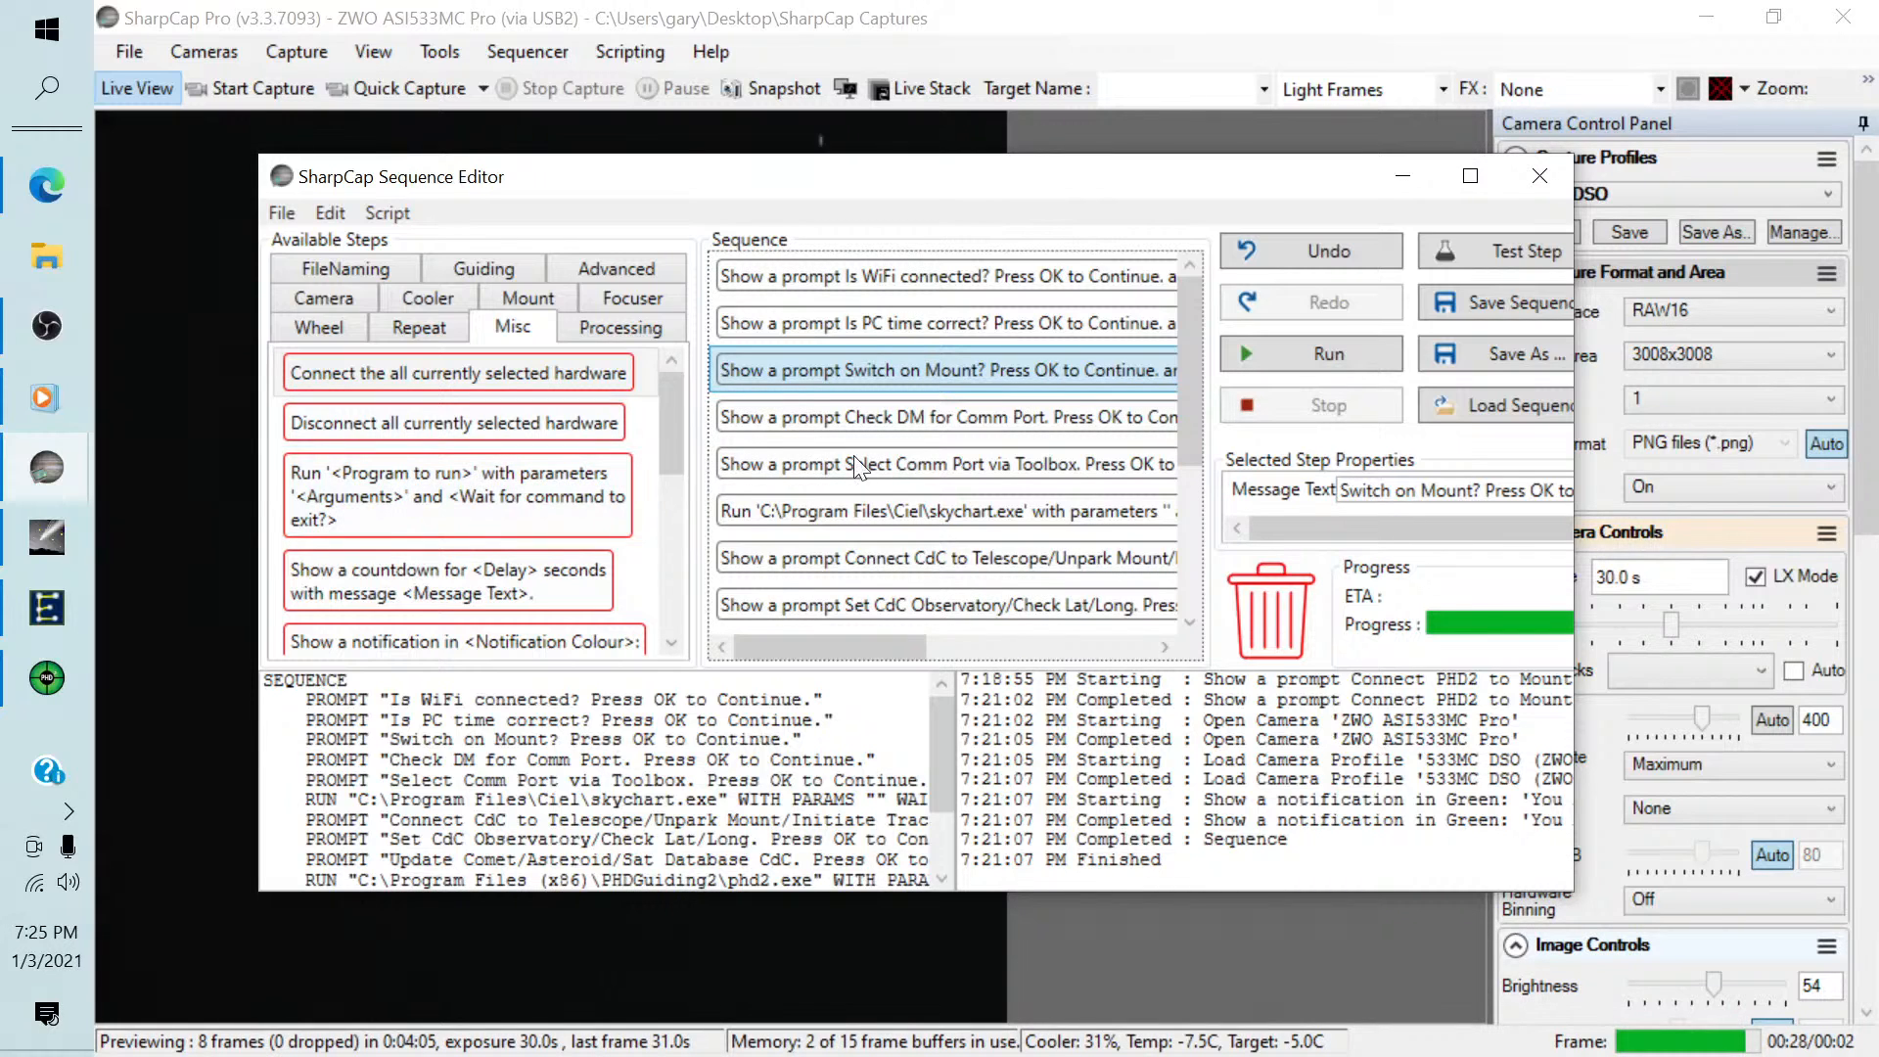
Review the remaining steps of the sequence in a widened editor, and close the Sequence Editor and Sequencer Progress windows.
{"action": "left_click_drag", "start_coordinate": [1183, 350], "coordinate": [1183, 539]}
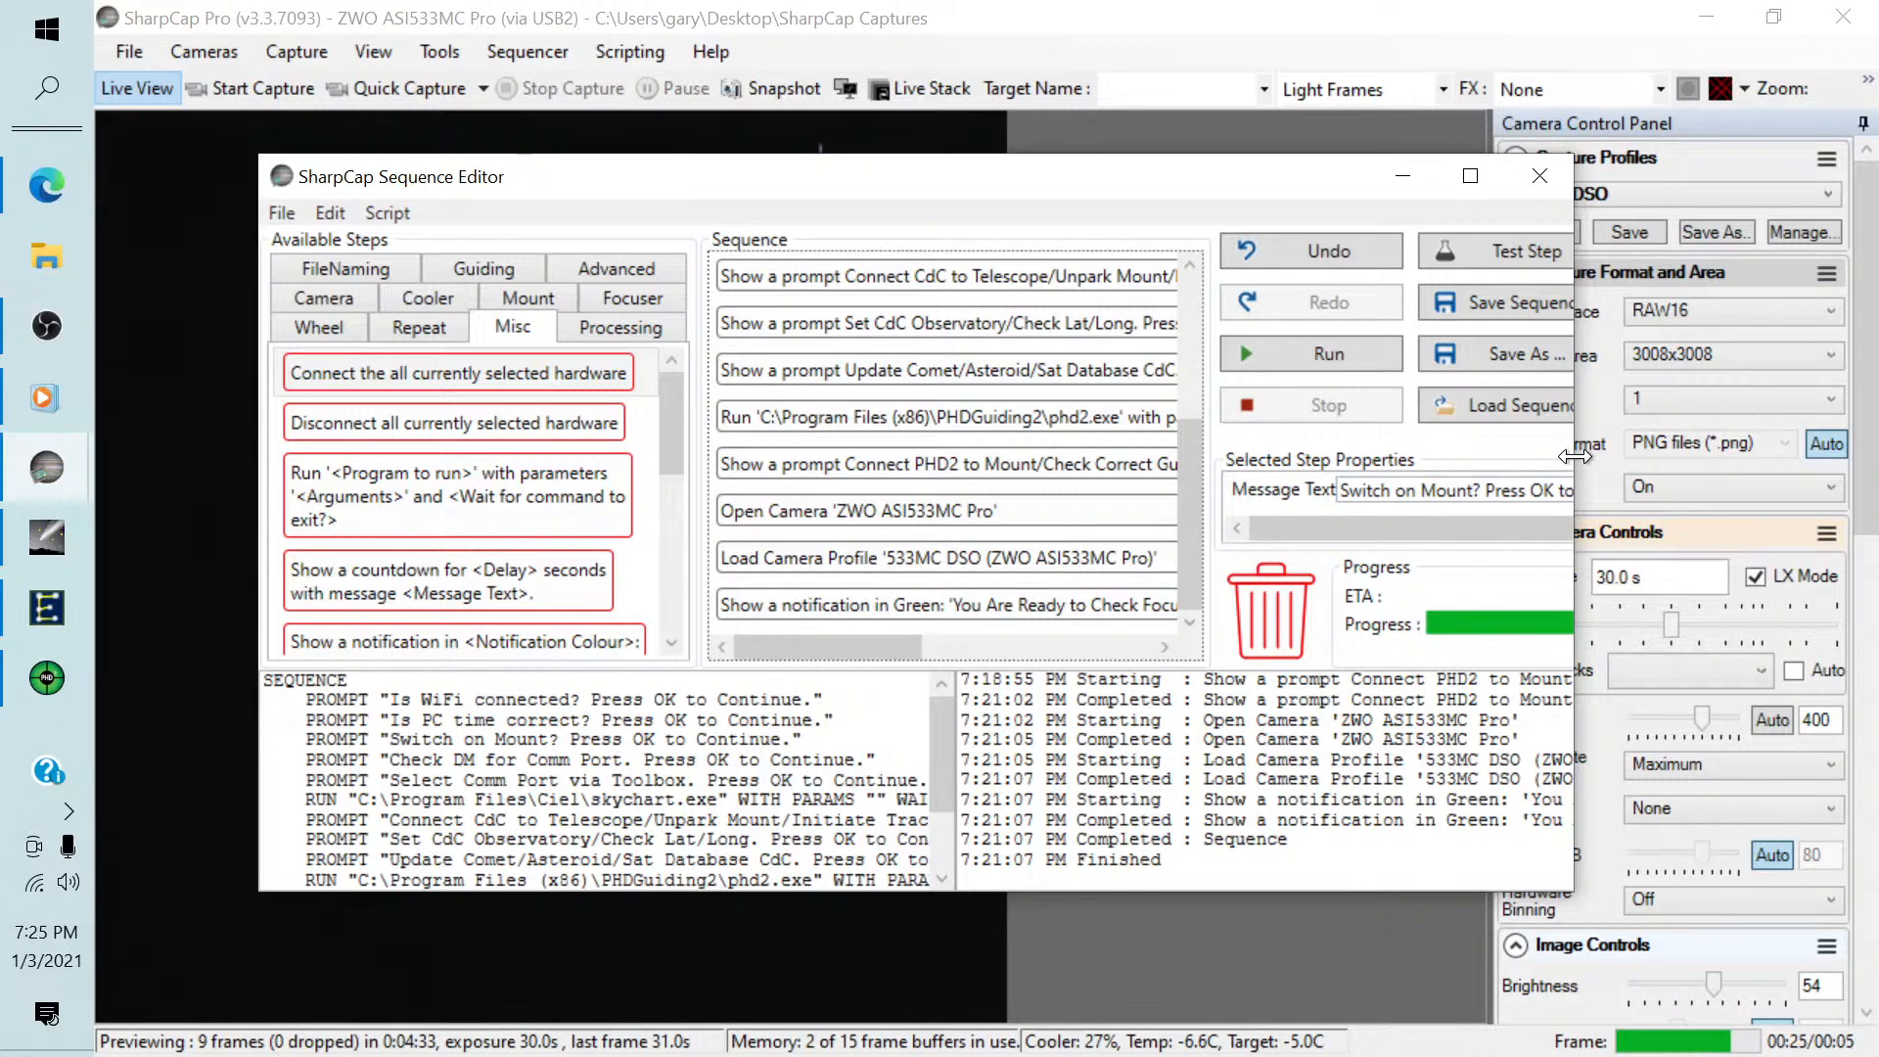
{"action": "left_click_drag", "start_coordinate": [1575, 458], "coordinate": [1723, 458]}
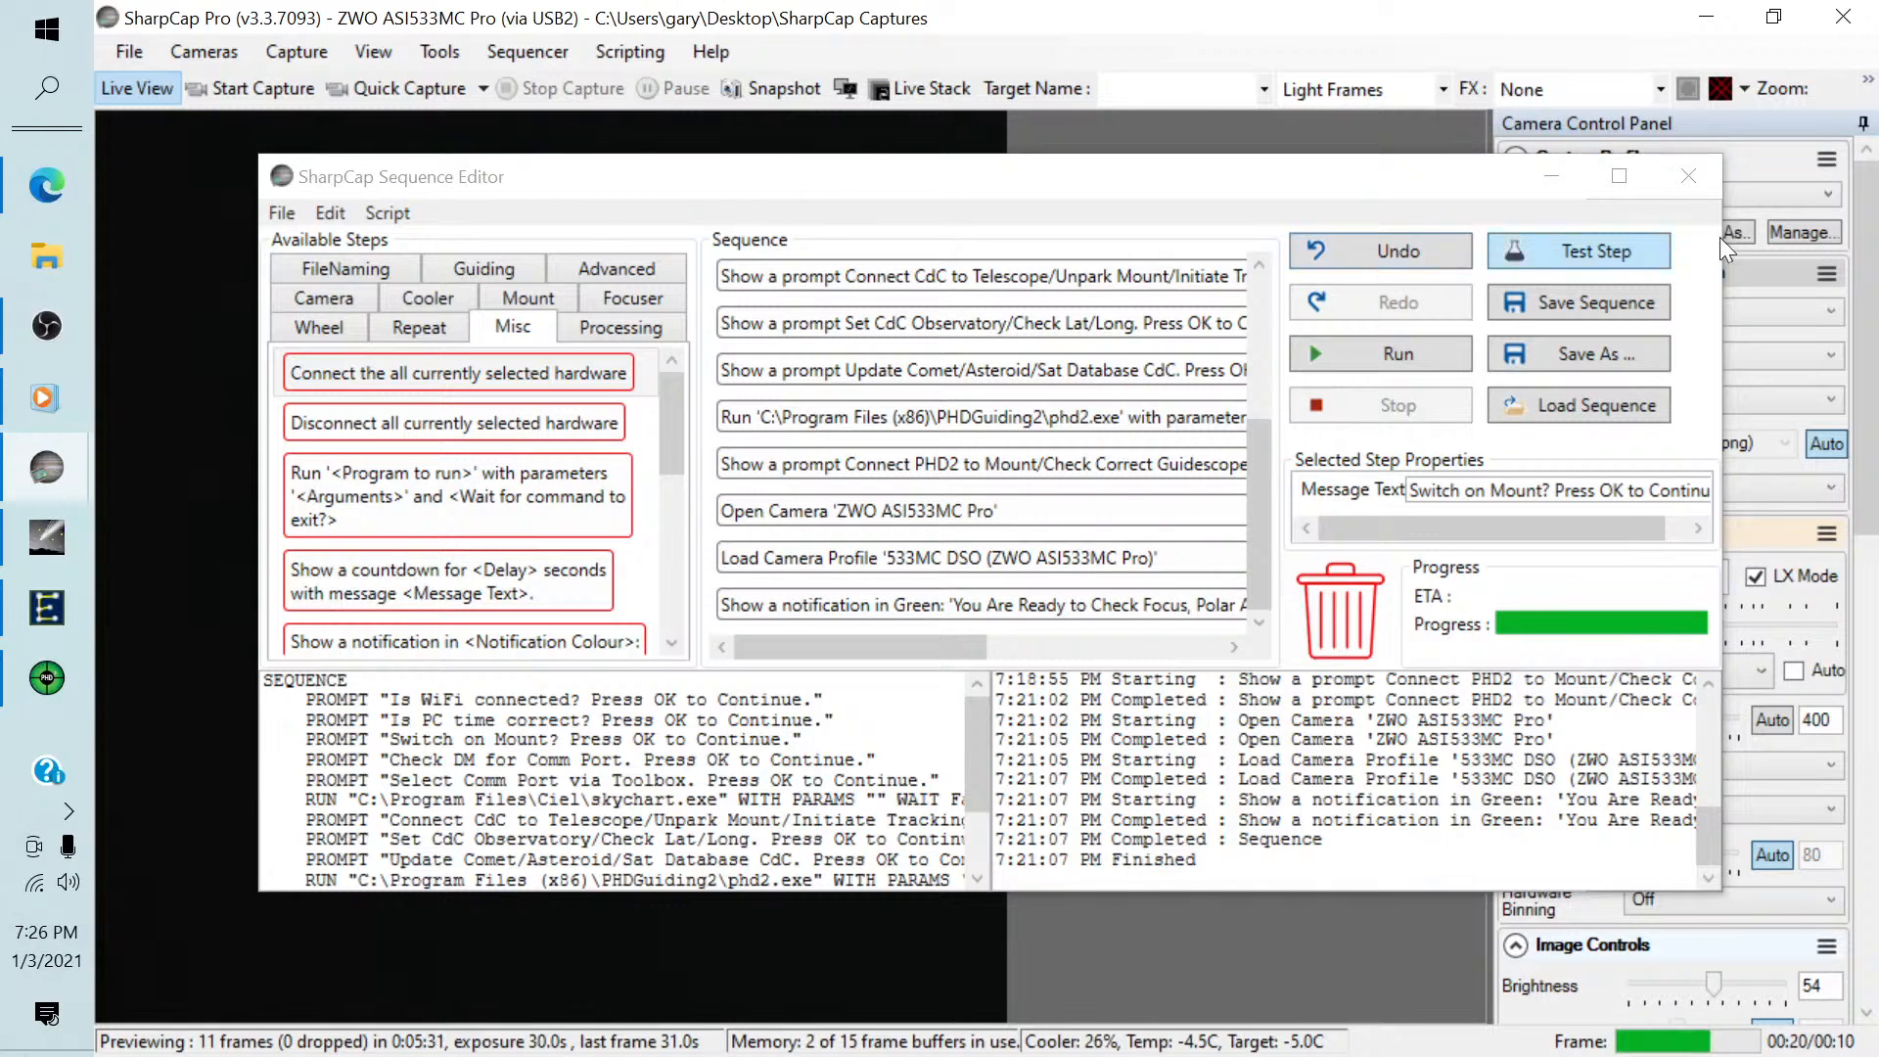
{"action": "left_click", "coordinate": [1680, 174]}
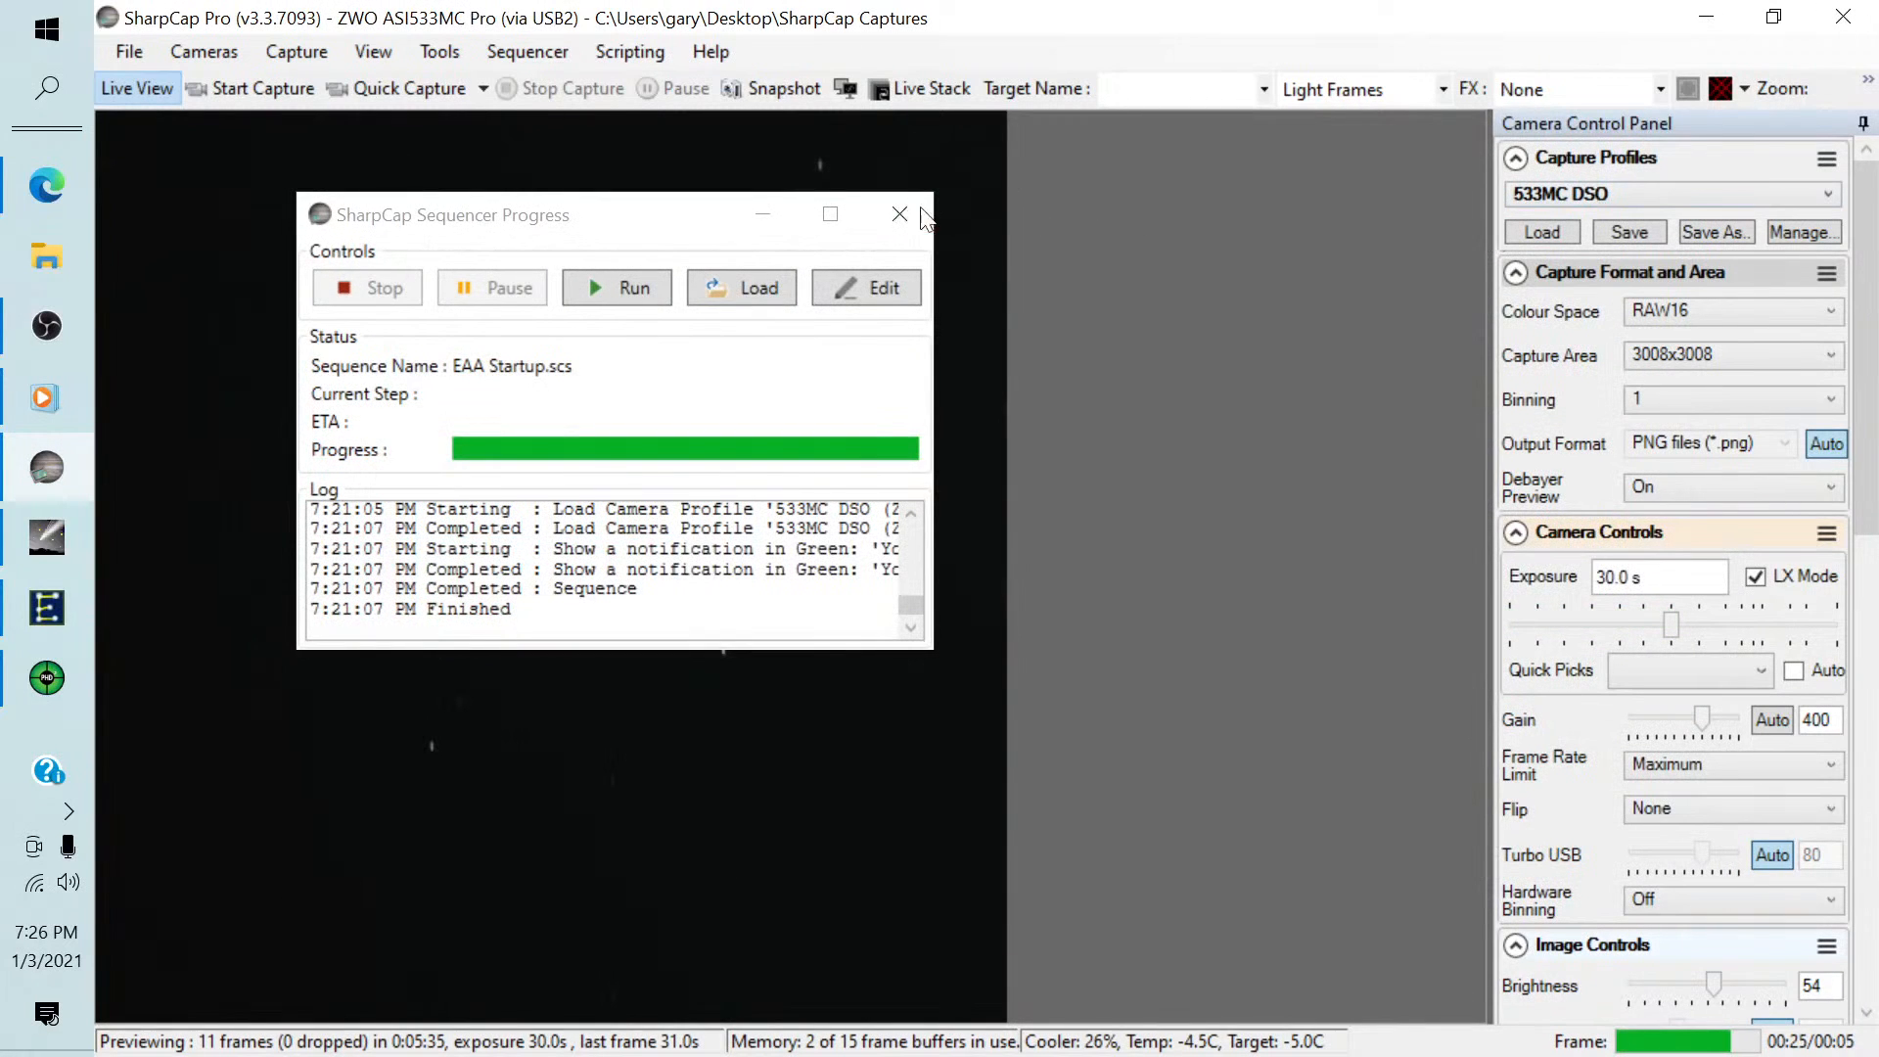
{"action": "left_click", "coordinate": [901, 212]}
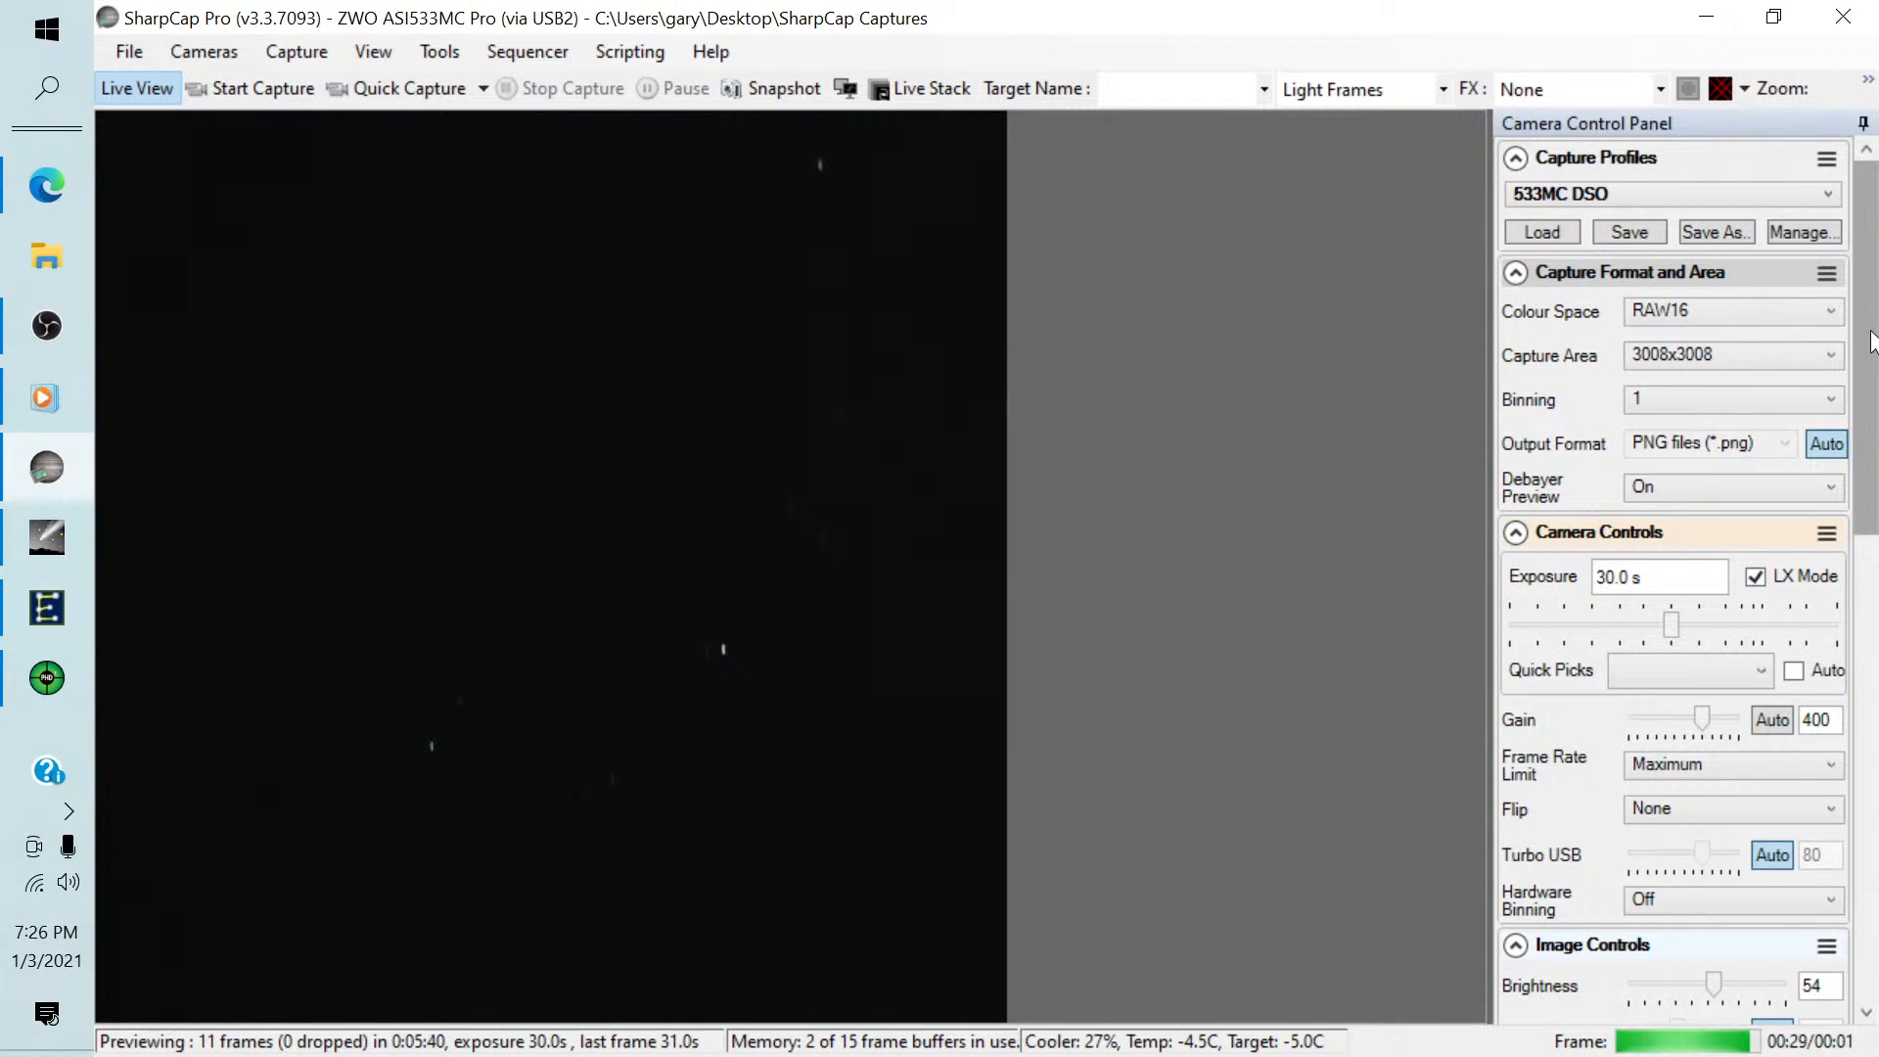
Examine the camera settings, from the capture format and exposure to the preprocessing and scope controls.
{"action": "left_click_drag", "start_coordinate": [1871, 341], "coordinate": [1862, 893]}
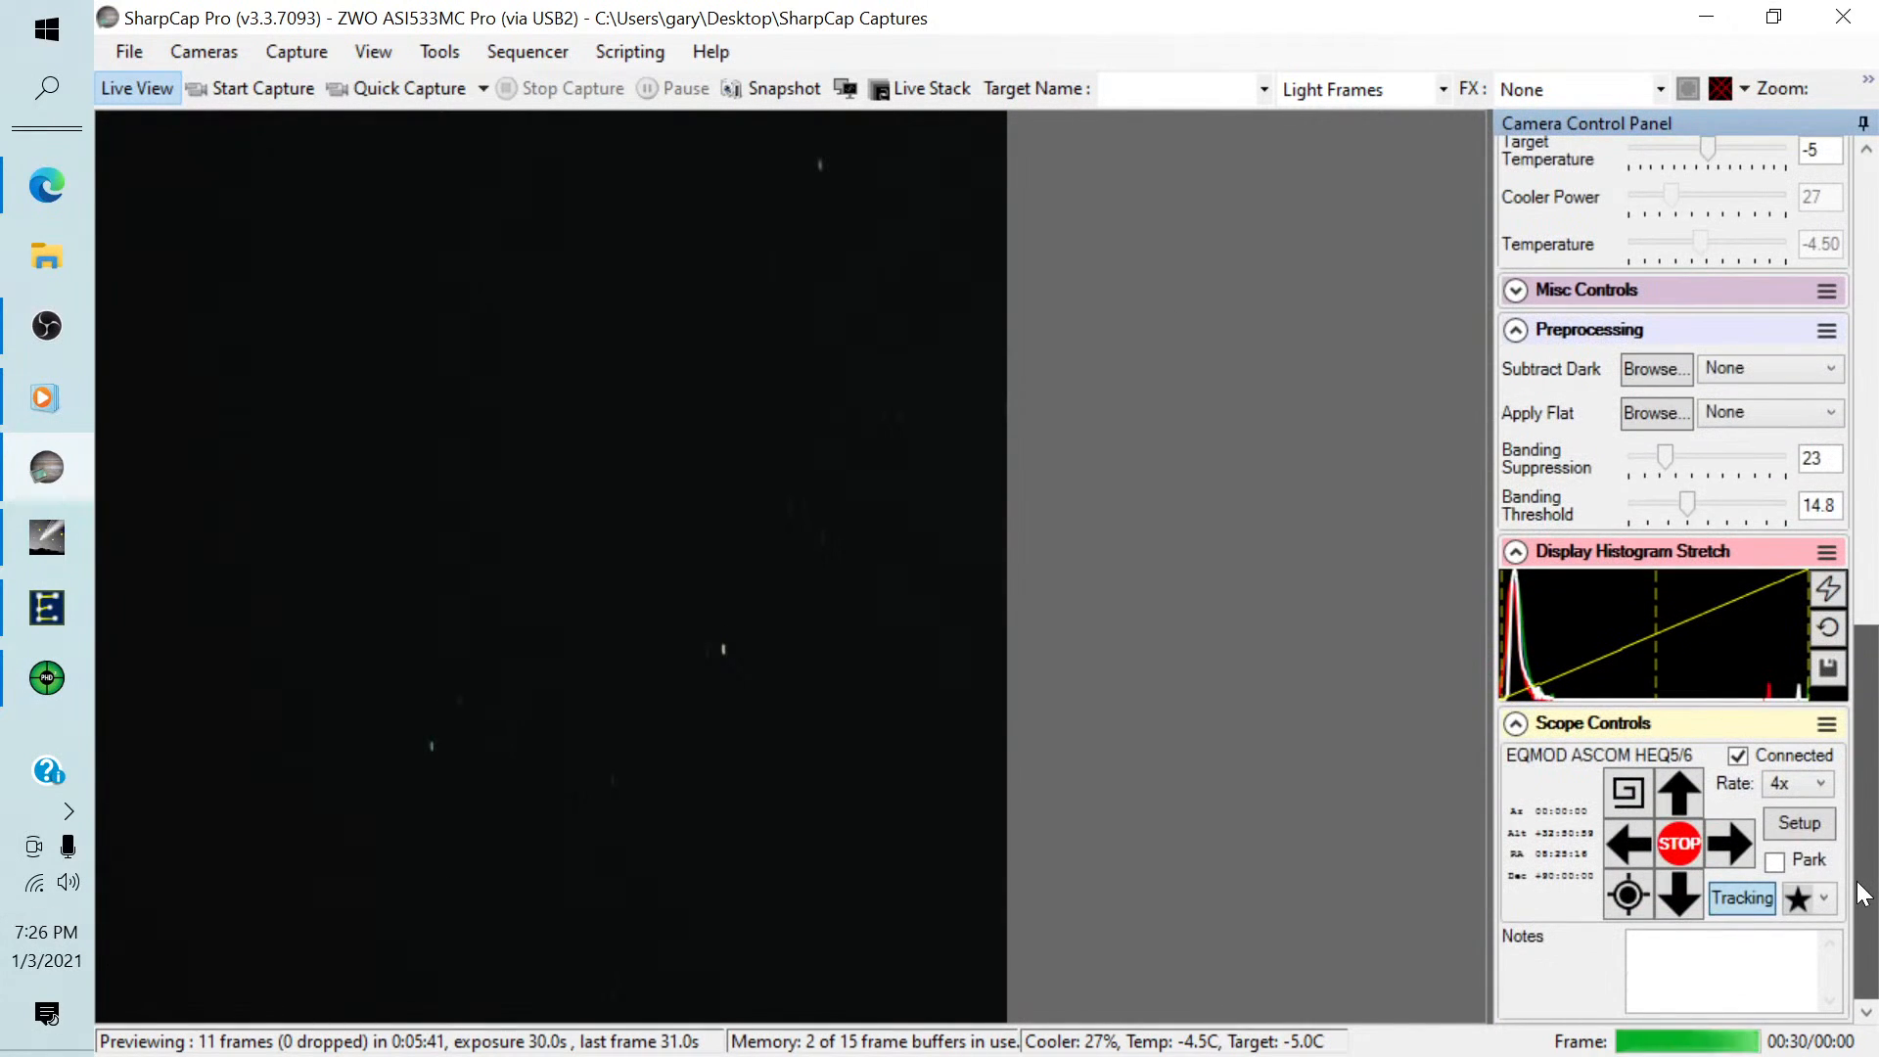
{"action": "scroll", "coordinate": [1863, 892], "scroll_direction": "up", "scroll_amount": 10}
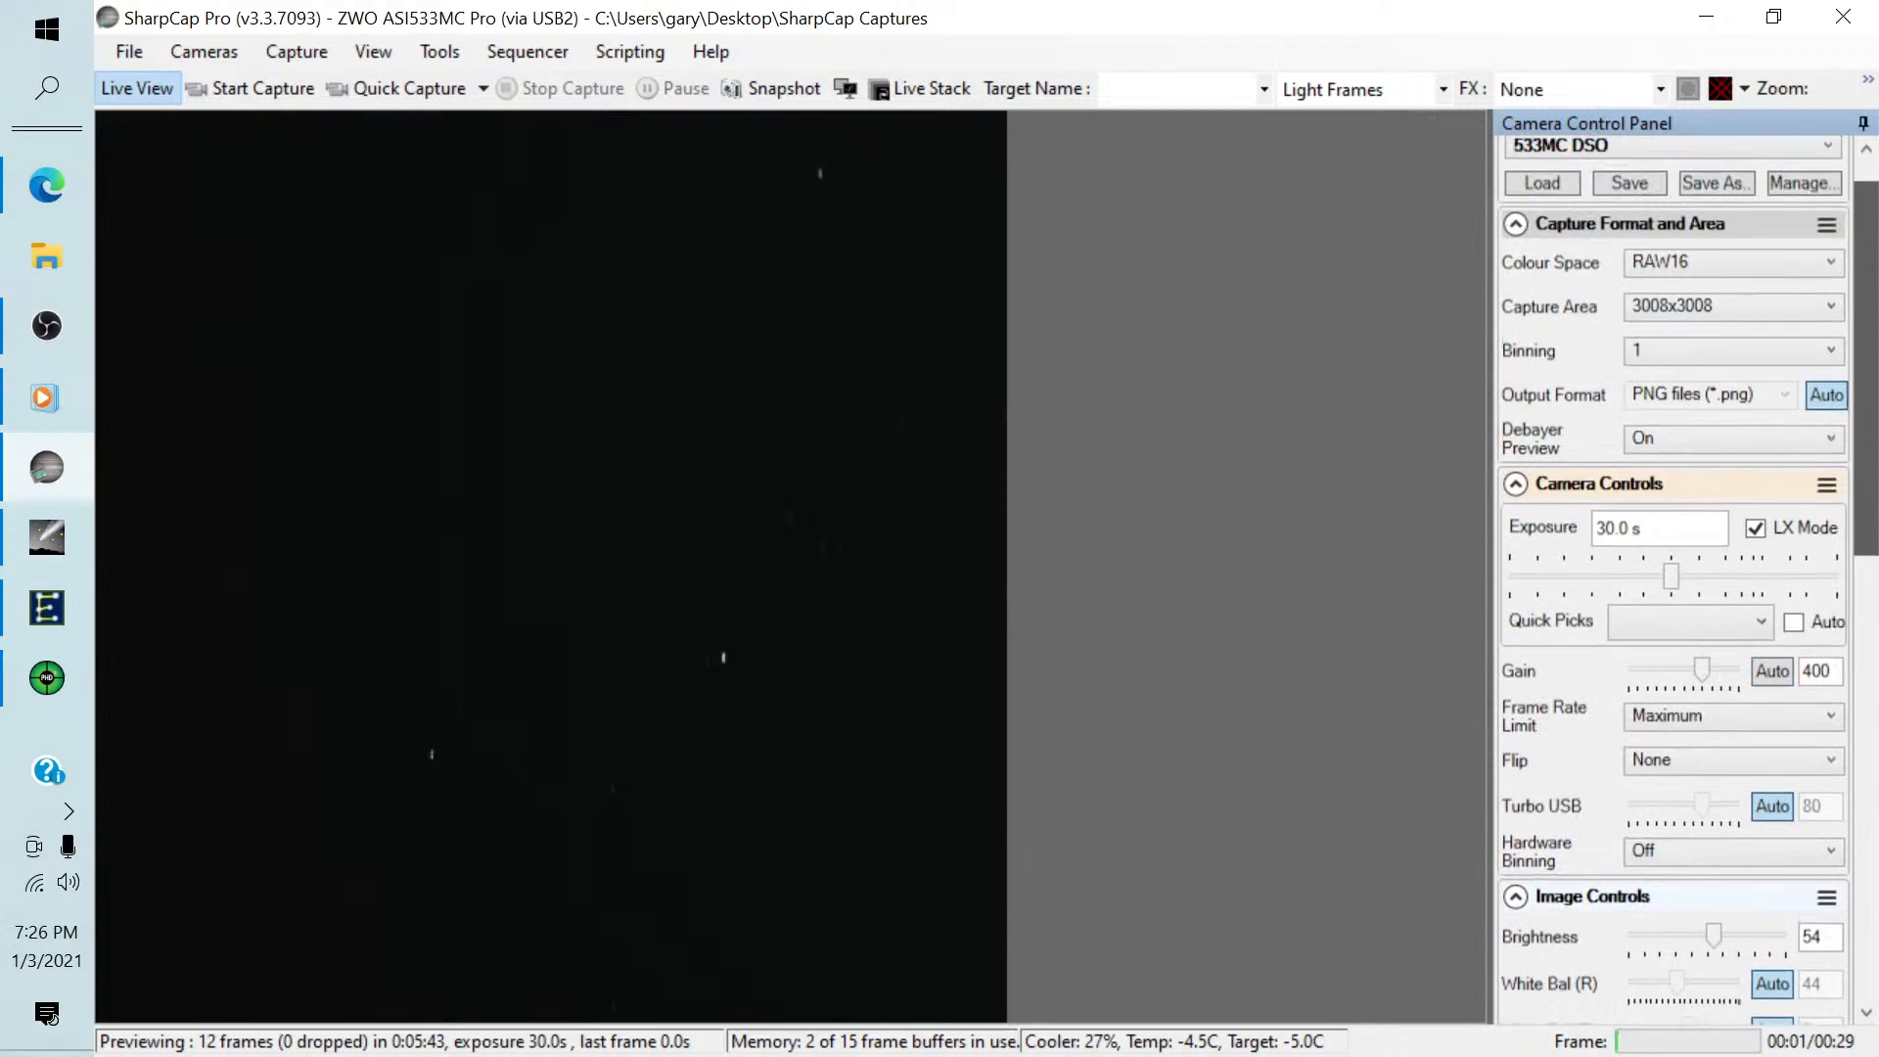
{"action": "left_click_drag", "start_coordinate": [1865, 362], "coordinate": [1865, 360]}
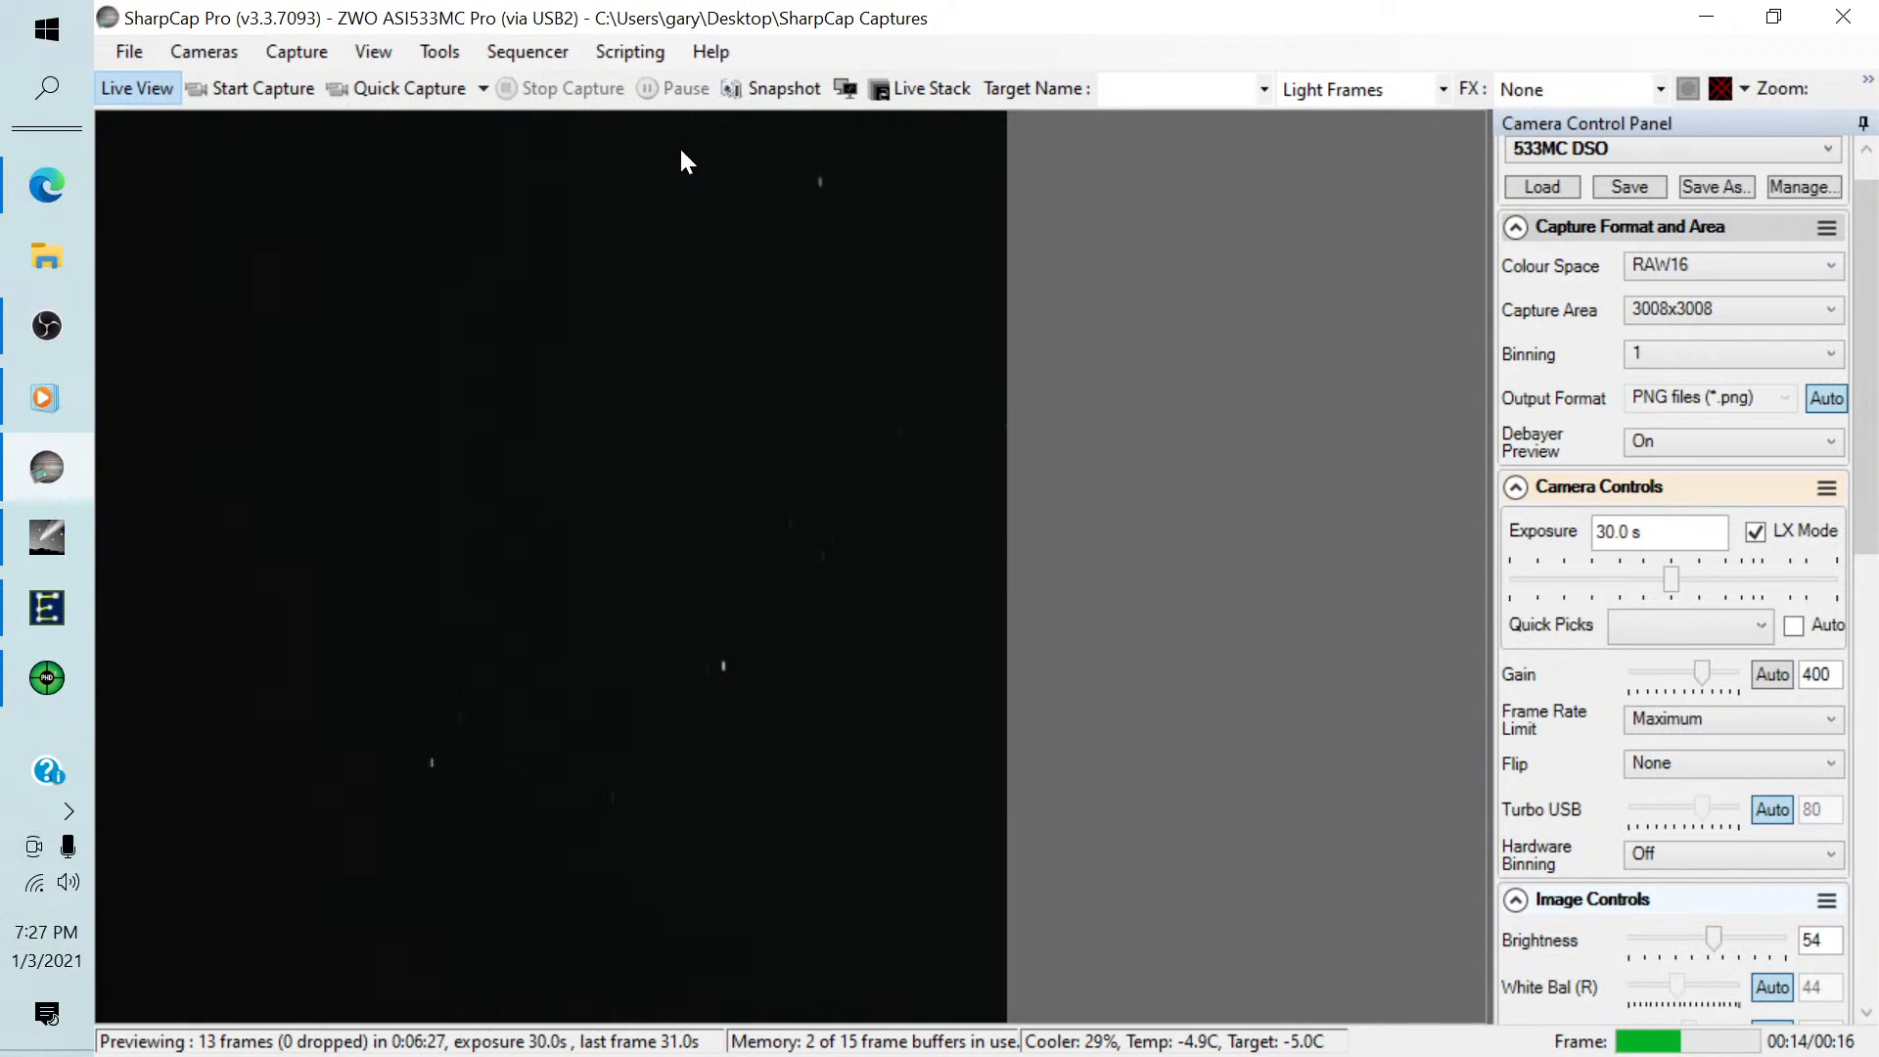
Run the recent Image Target sequence and acknowledge its prompt about saving the previous image.
{"action": "left_click", "coordinate": [535, 46]}
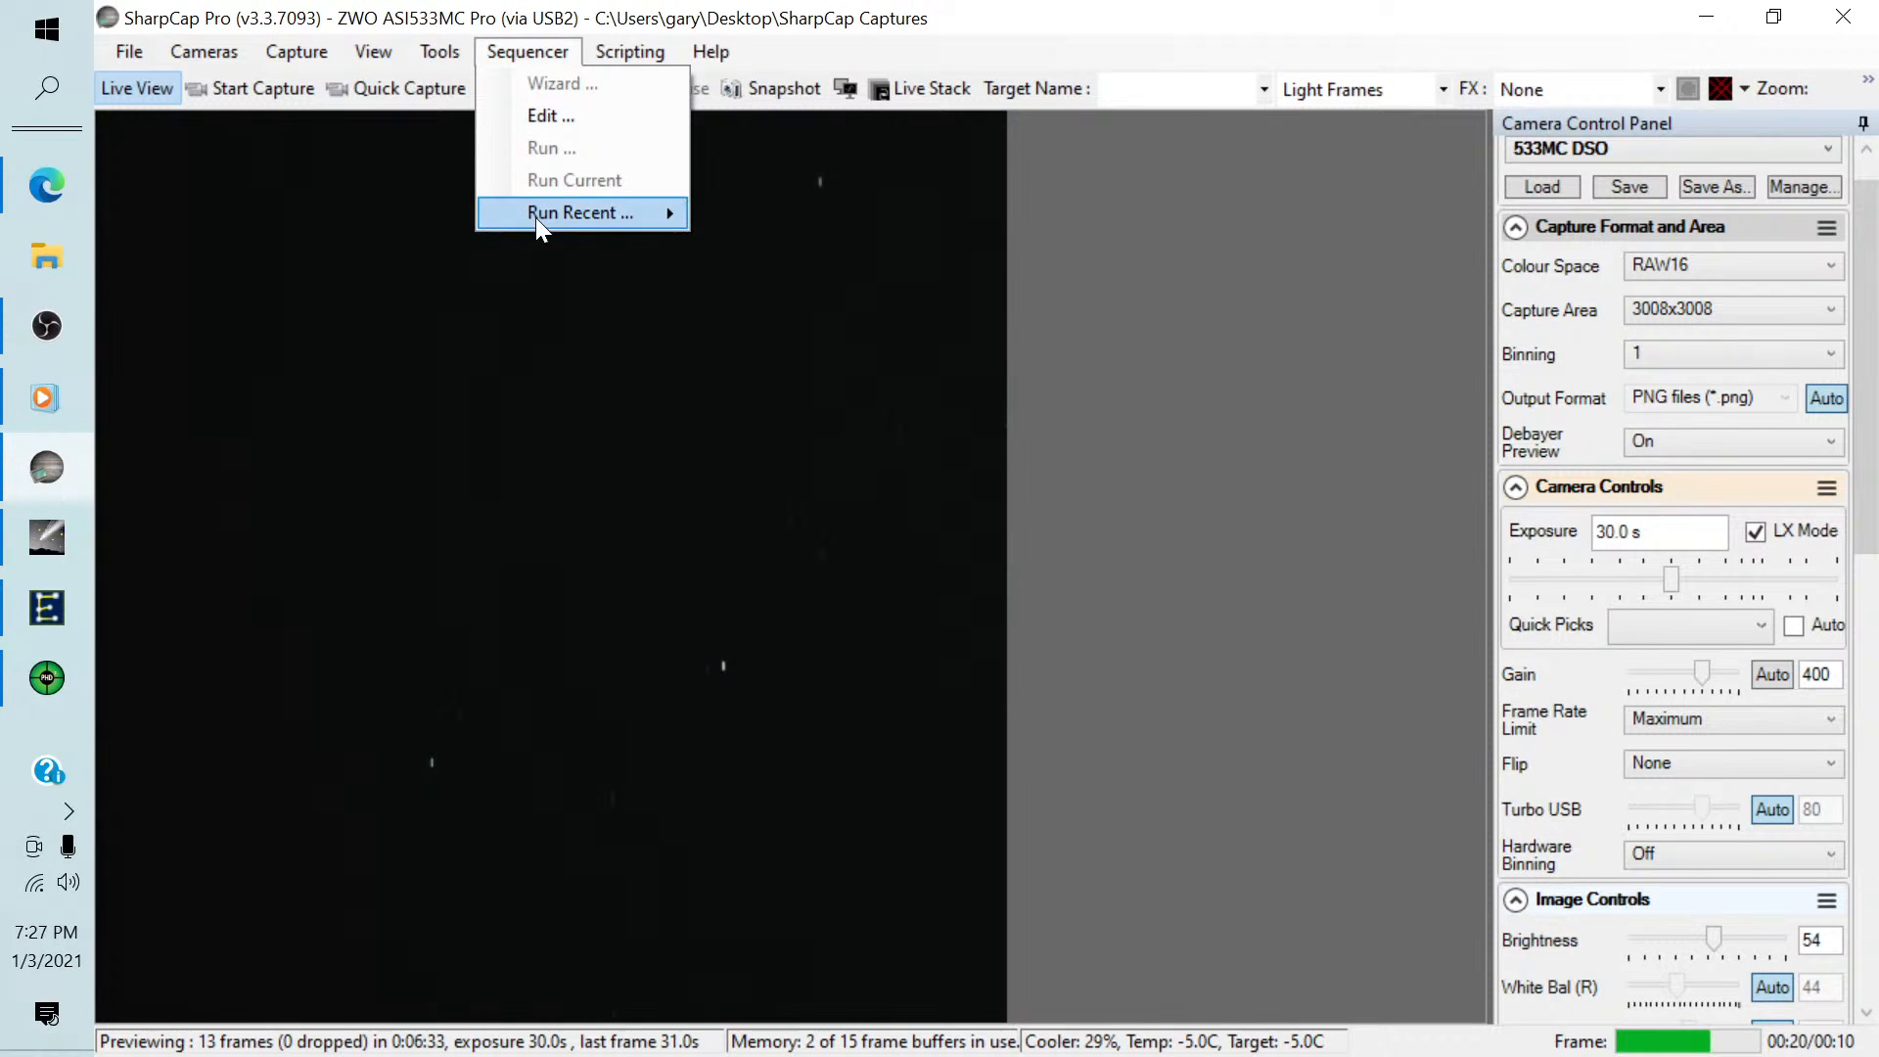
{"action": "mouse_move", "coordinate": [536, 215]}
{"action": "left_click", "coordinate": [742, 215]}
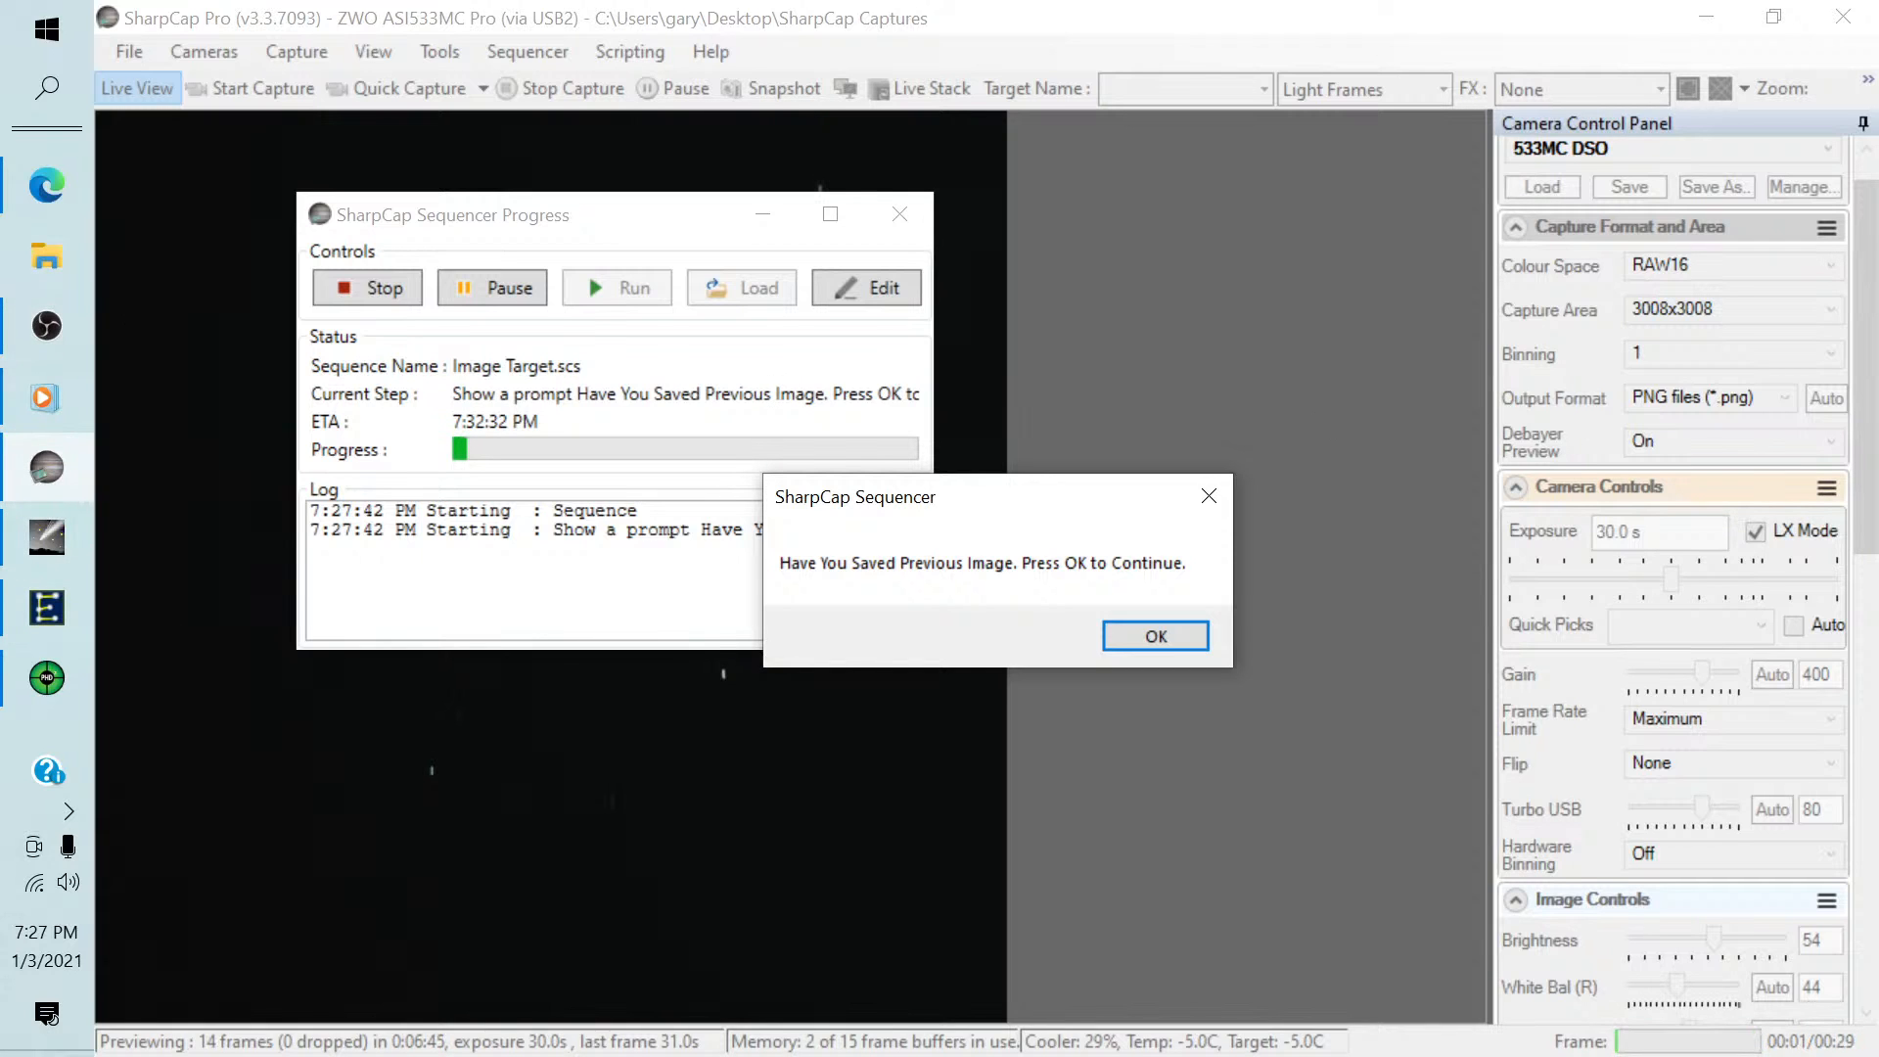
{"action": "key", "text": "alt+Tab"}
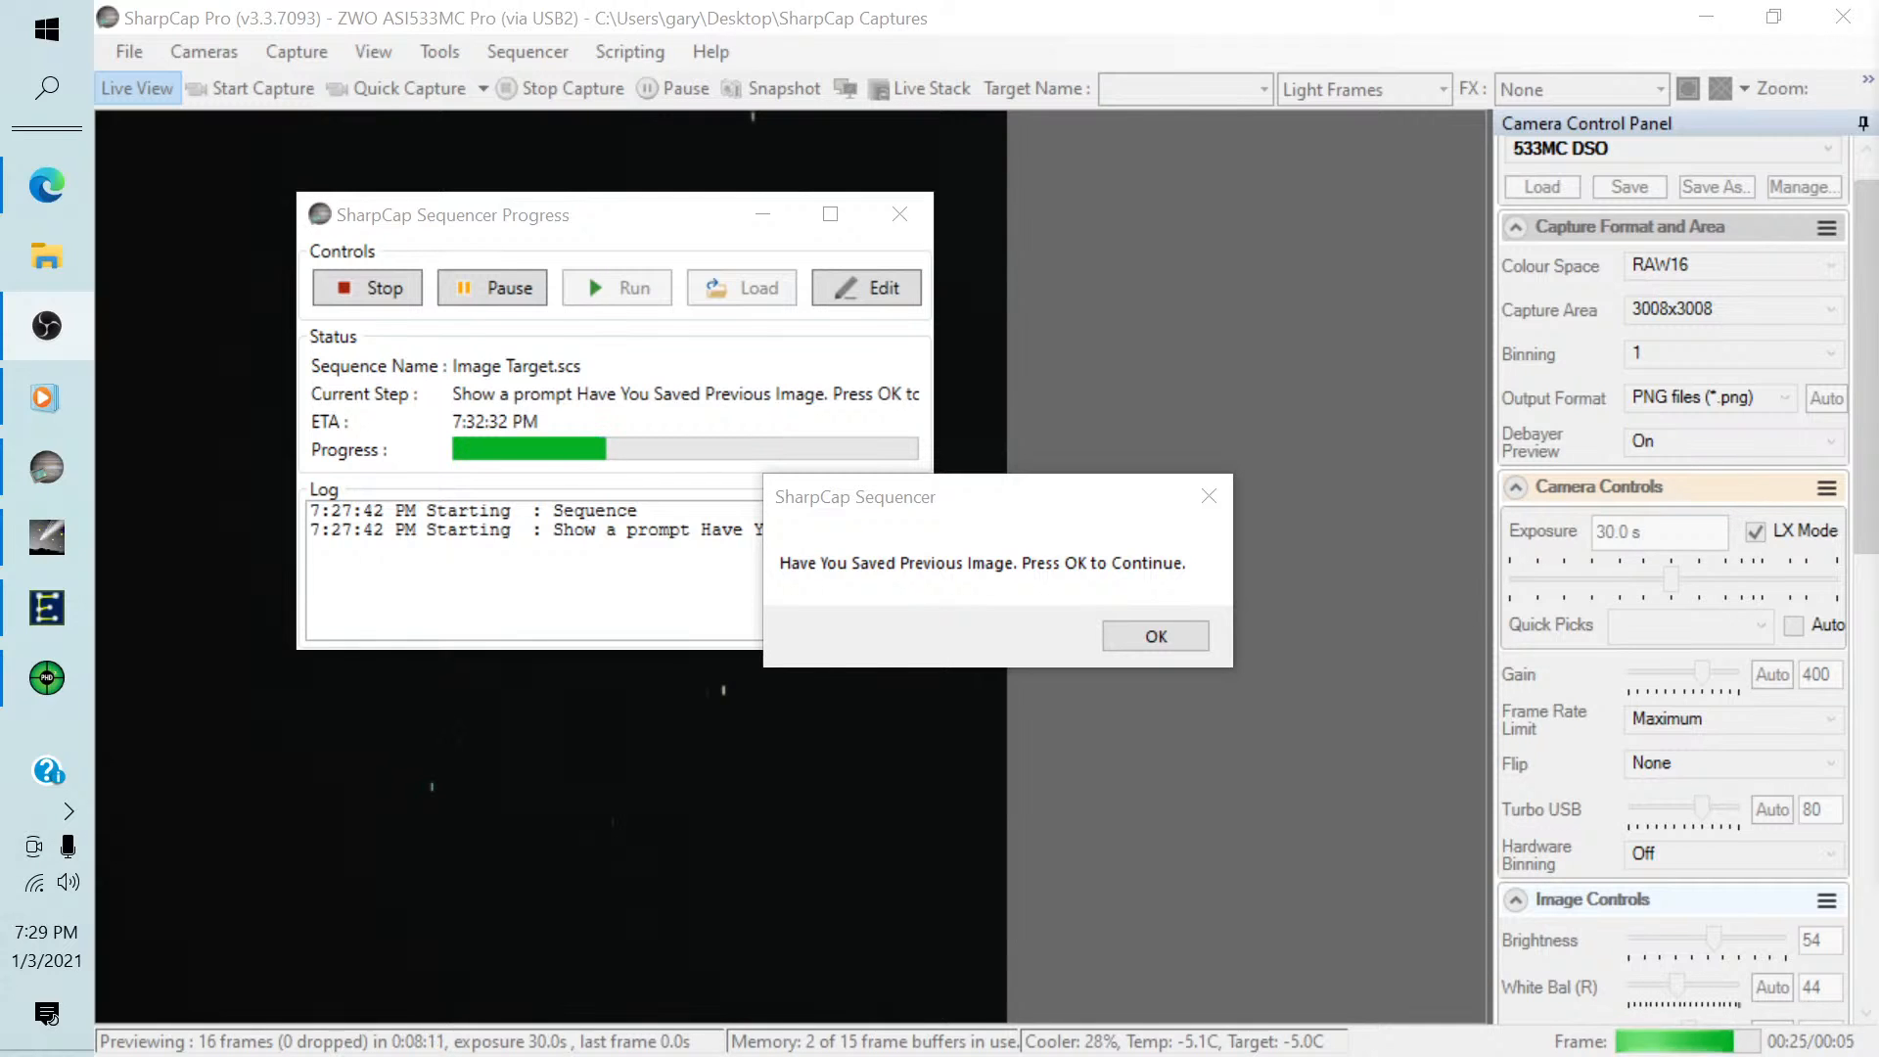
{"action": "left_click", "coordinate": [1163, 638]}
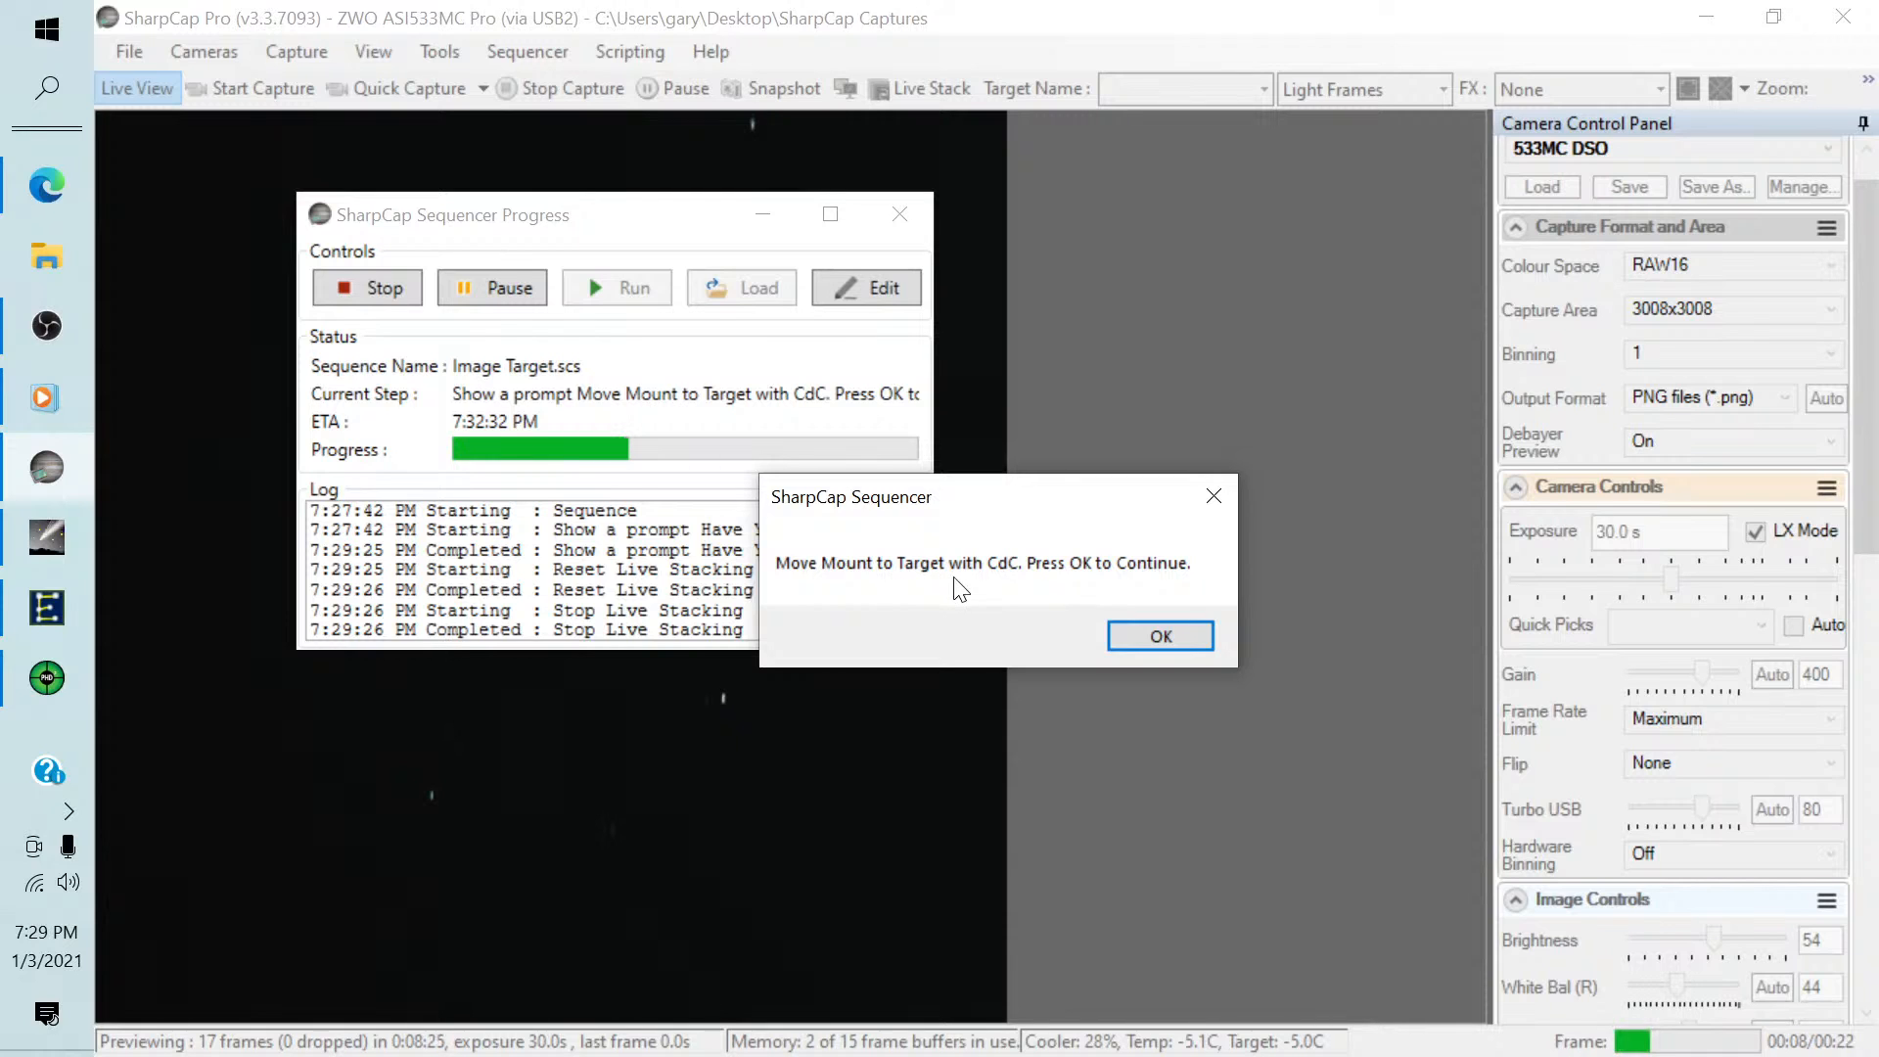
Switch to Cartes du Ciel, enter M42 as the search object, and try to slew the telescope to it.
{"action": "left_click", "coordinate": [47, 536]}
{"action": "left_click_drag", "start_coordinate": [1120, 411], "coordinate": [867, 531]}
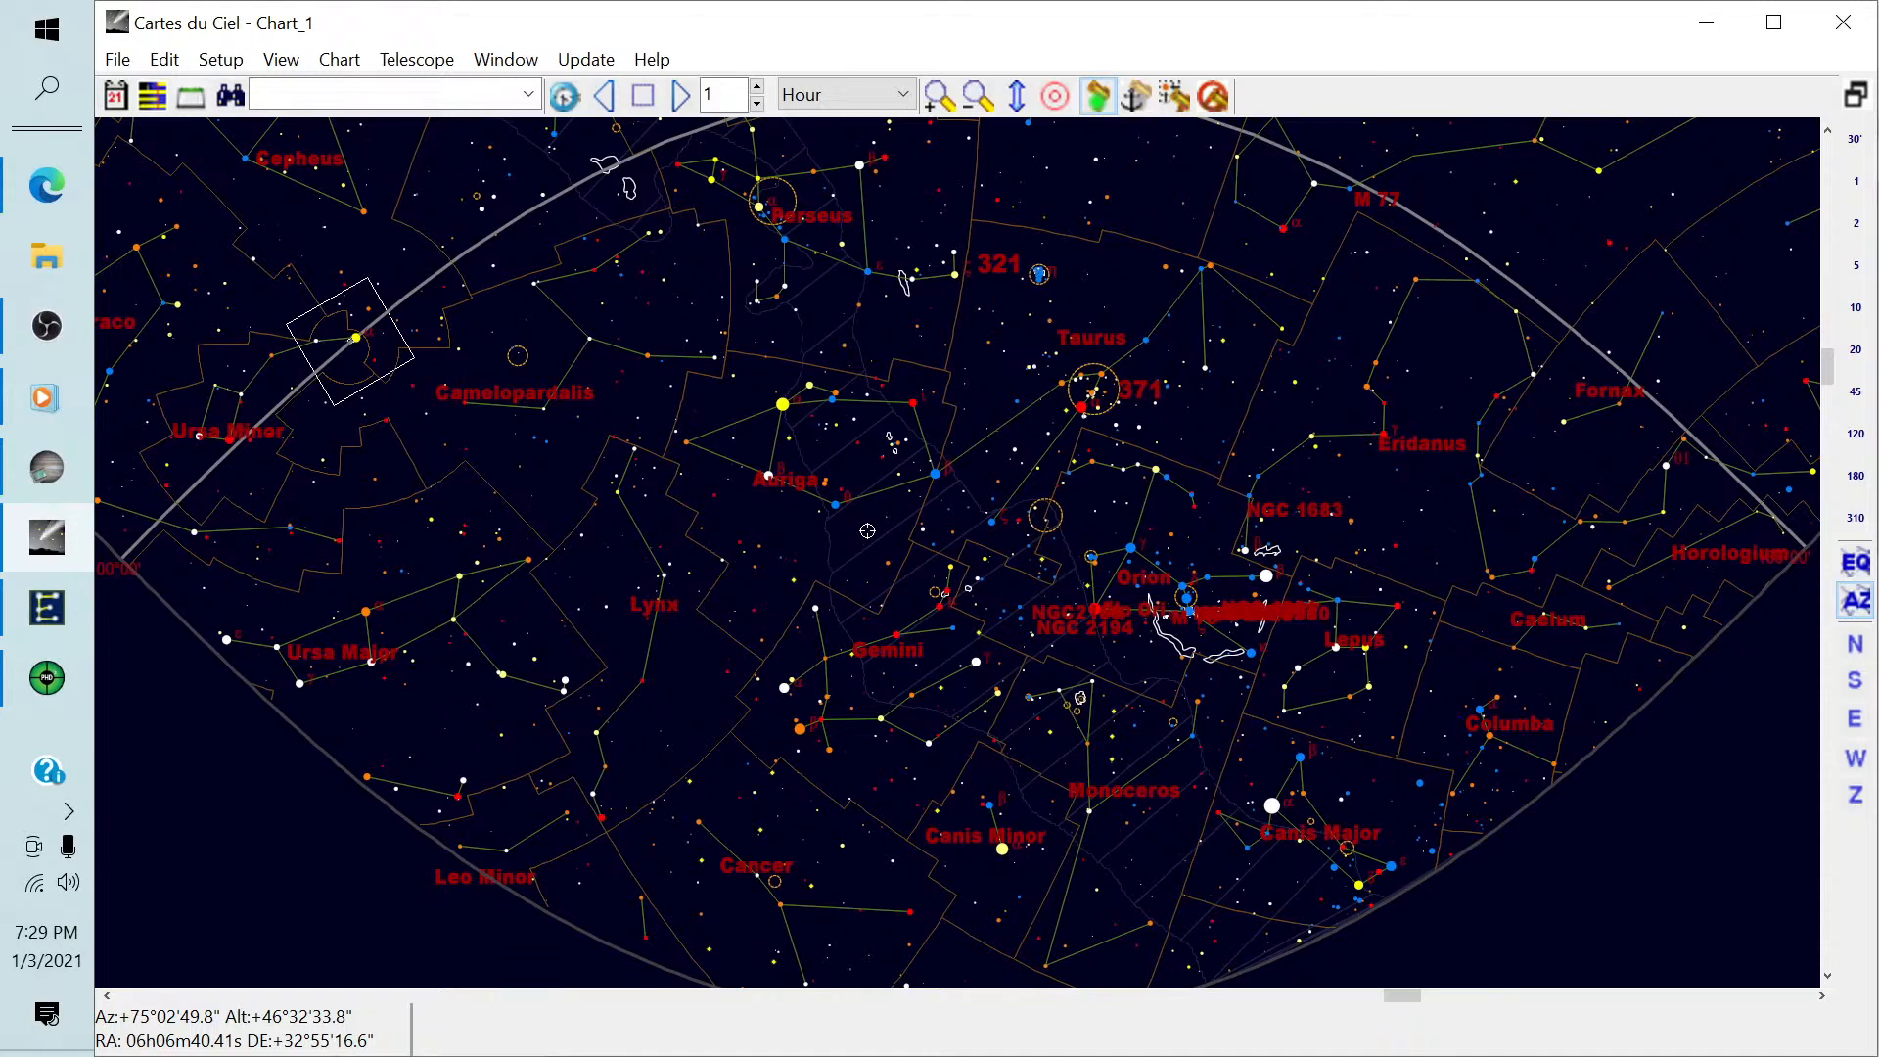
{"action": "left_click", "coordinate": [448, 98]}
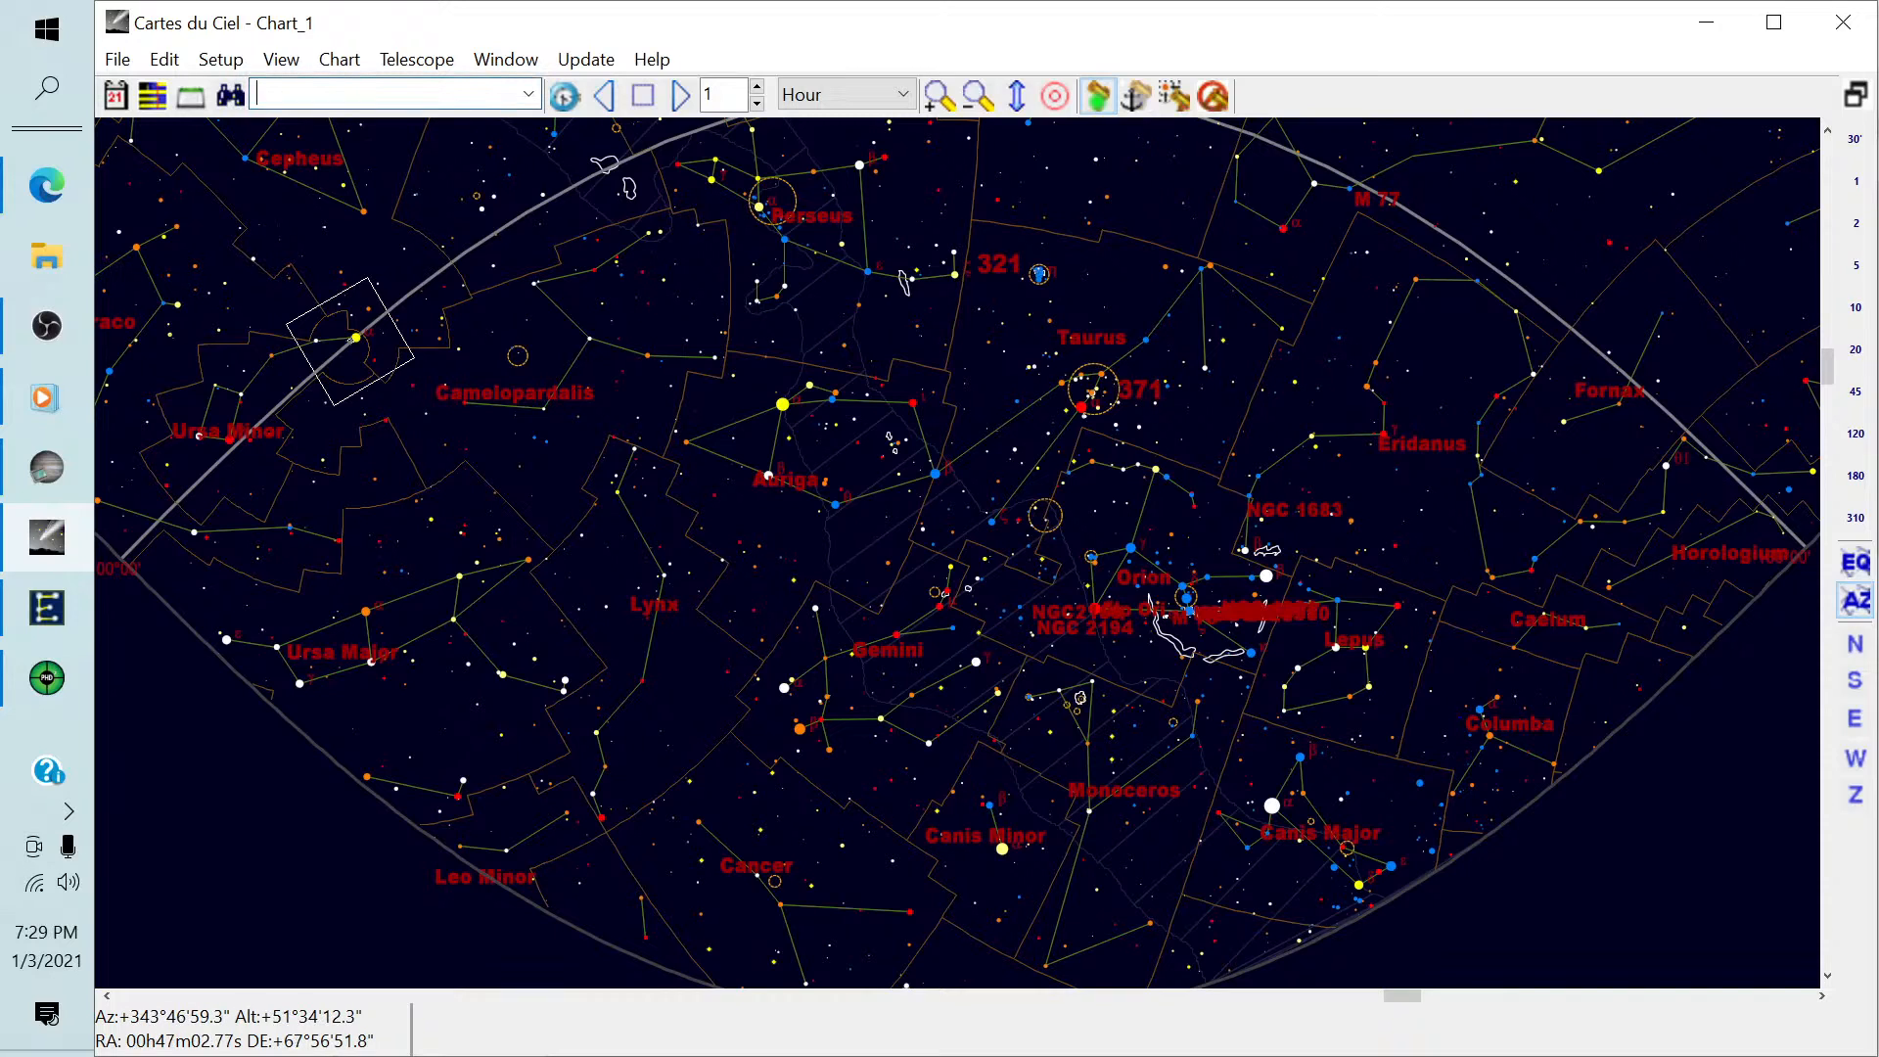
{"action": "type", "text": "M42"}
{"action": "left_click", "coordinate": [1174, 108]}
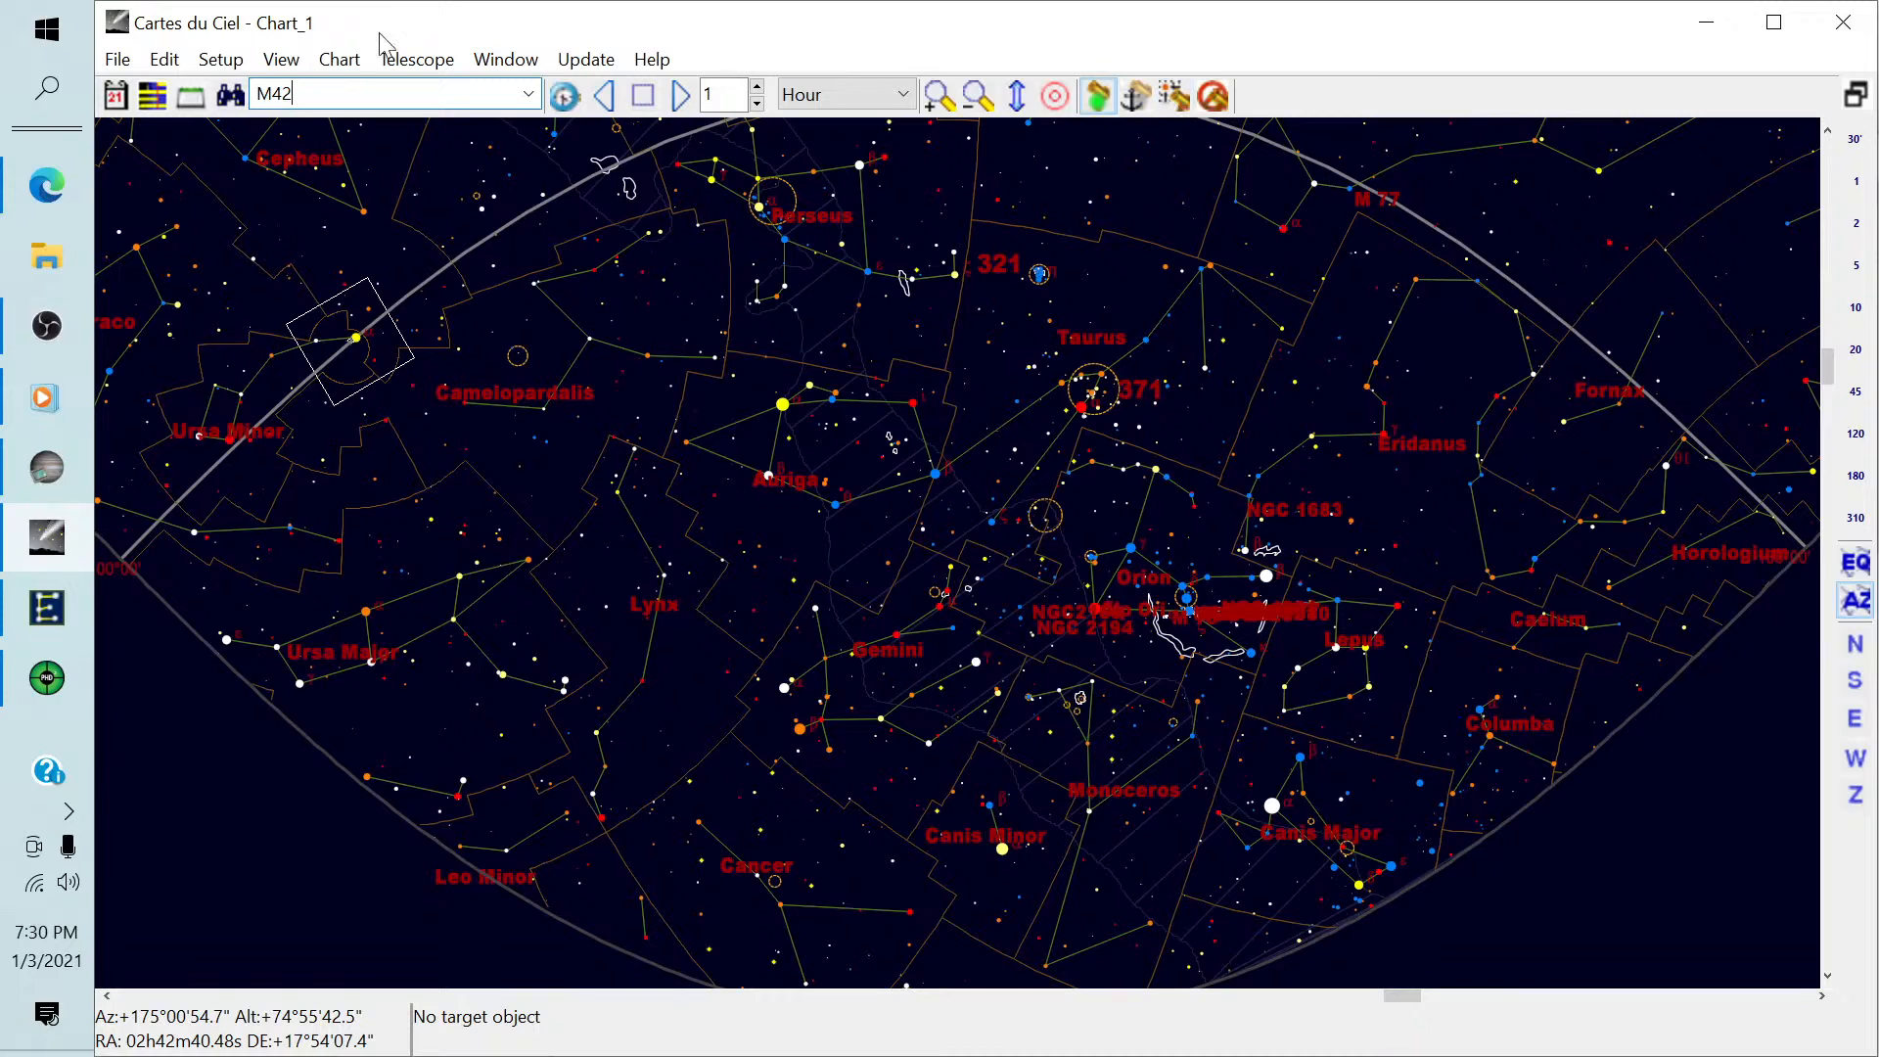
Call up the telescope control panel, check the PHD2 guiding view and the EQMOD mount position, and minimize both.
{"action": "left_click", "coordinate": [416, 59]}
{"action": "left_click", "coordinate": [437, 125]}
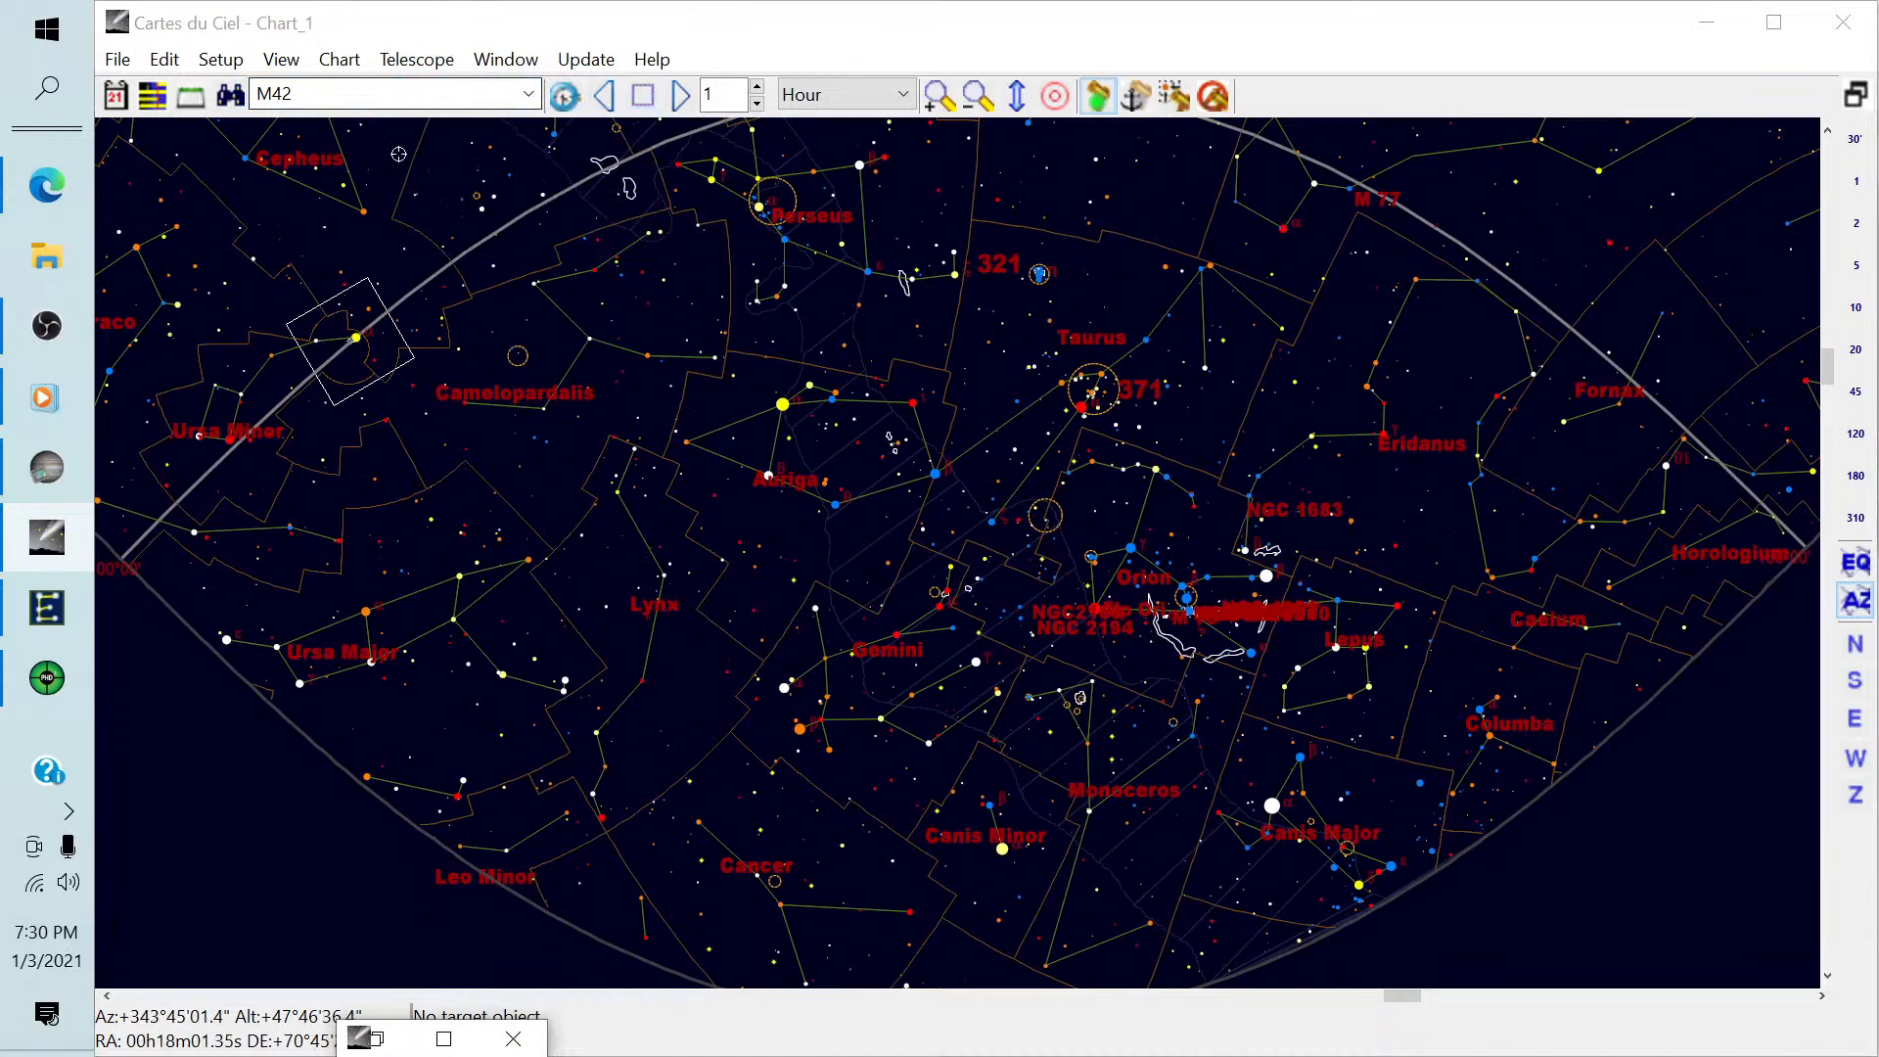
{"action": "left_click", "coordinate": [45, 682]}
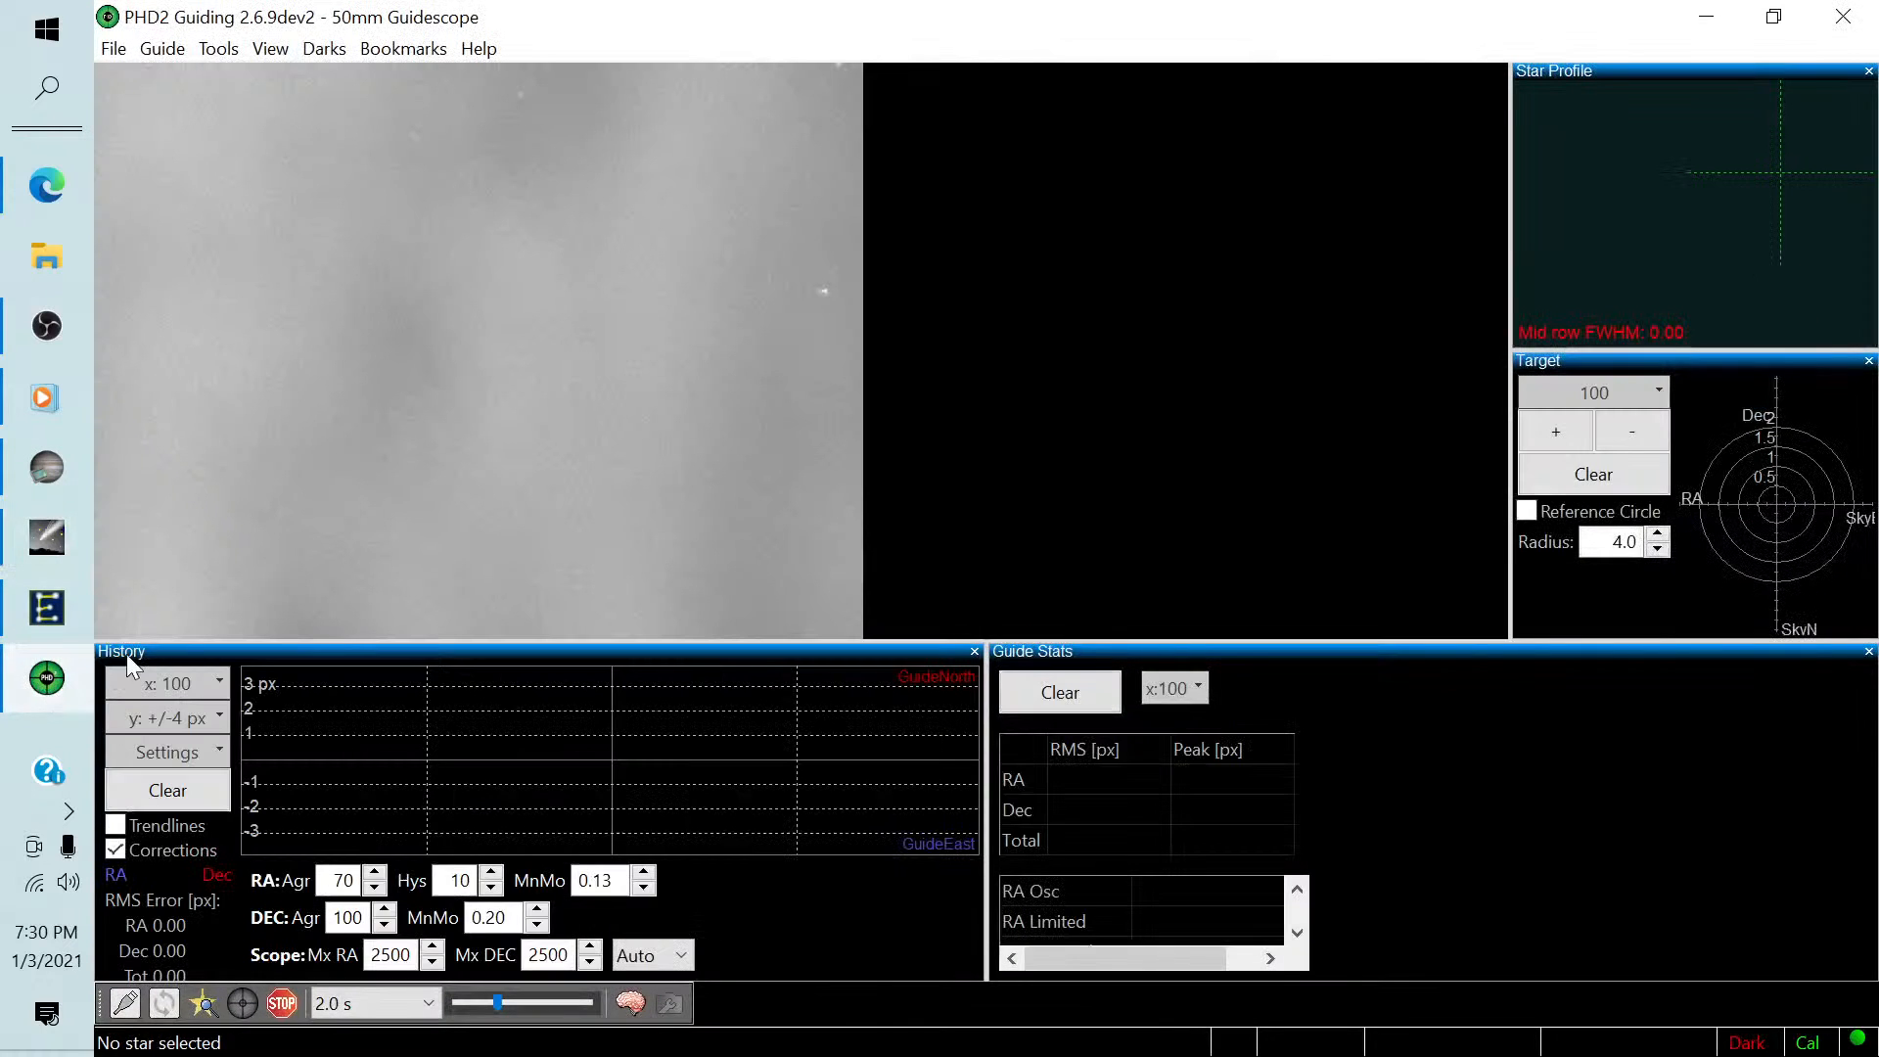
{"action": "left_click", "coordinate": [38, 613]}
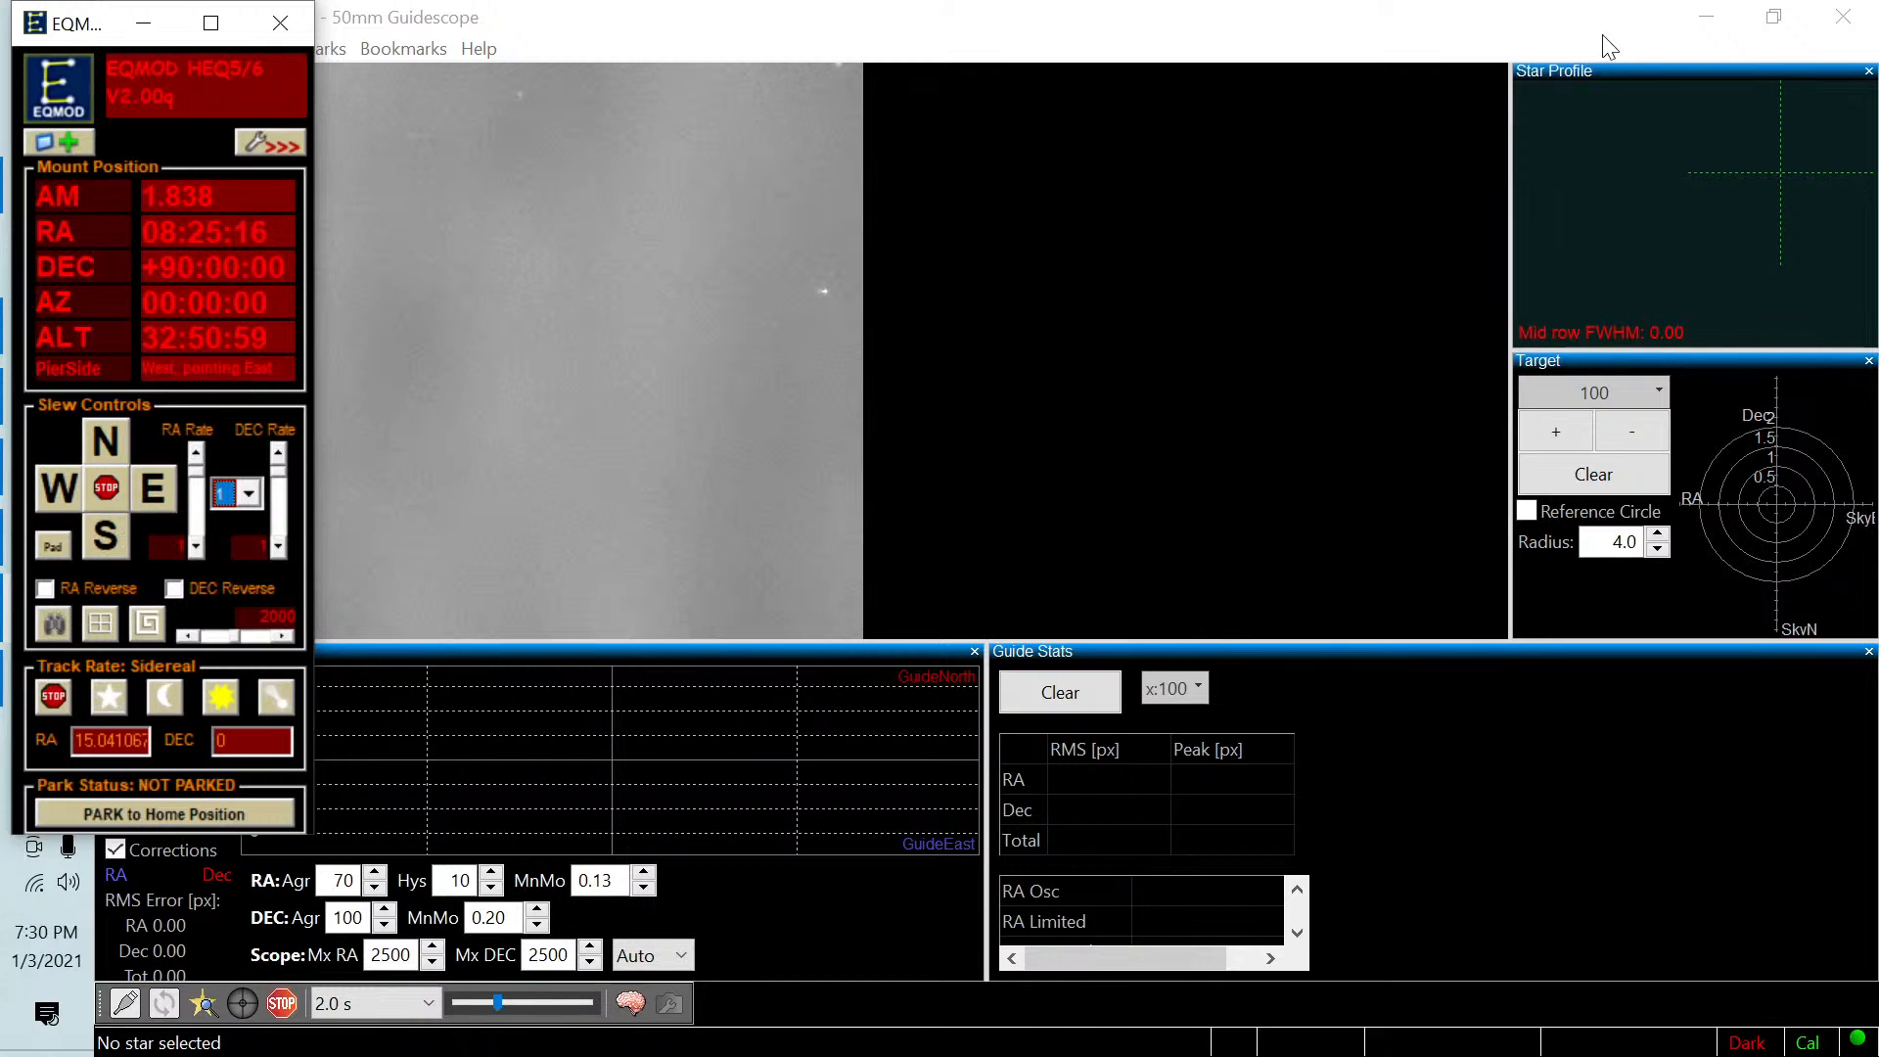
{"action": "left_click", "coordinate": [1706, 18]}
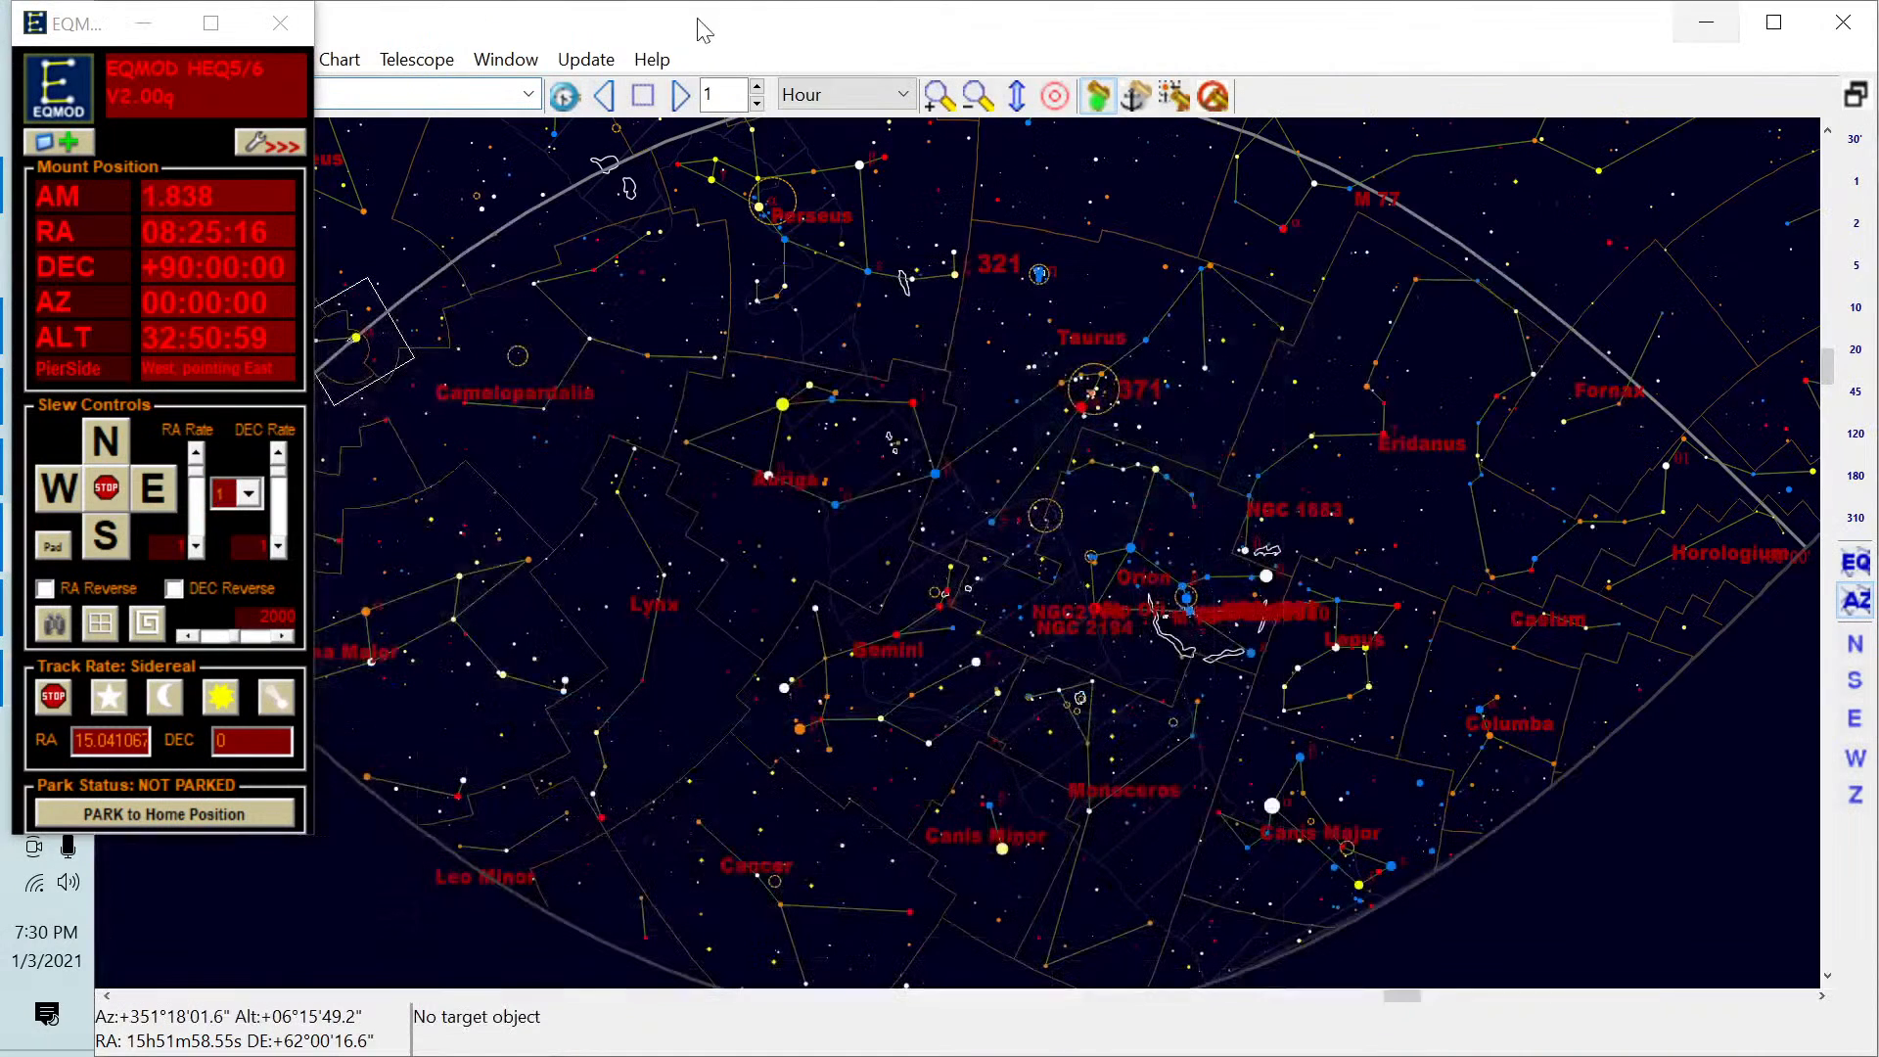
{"action": "left_click", "coordinate": [144, 23]}
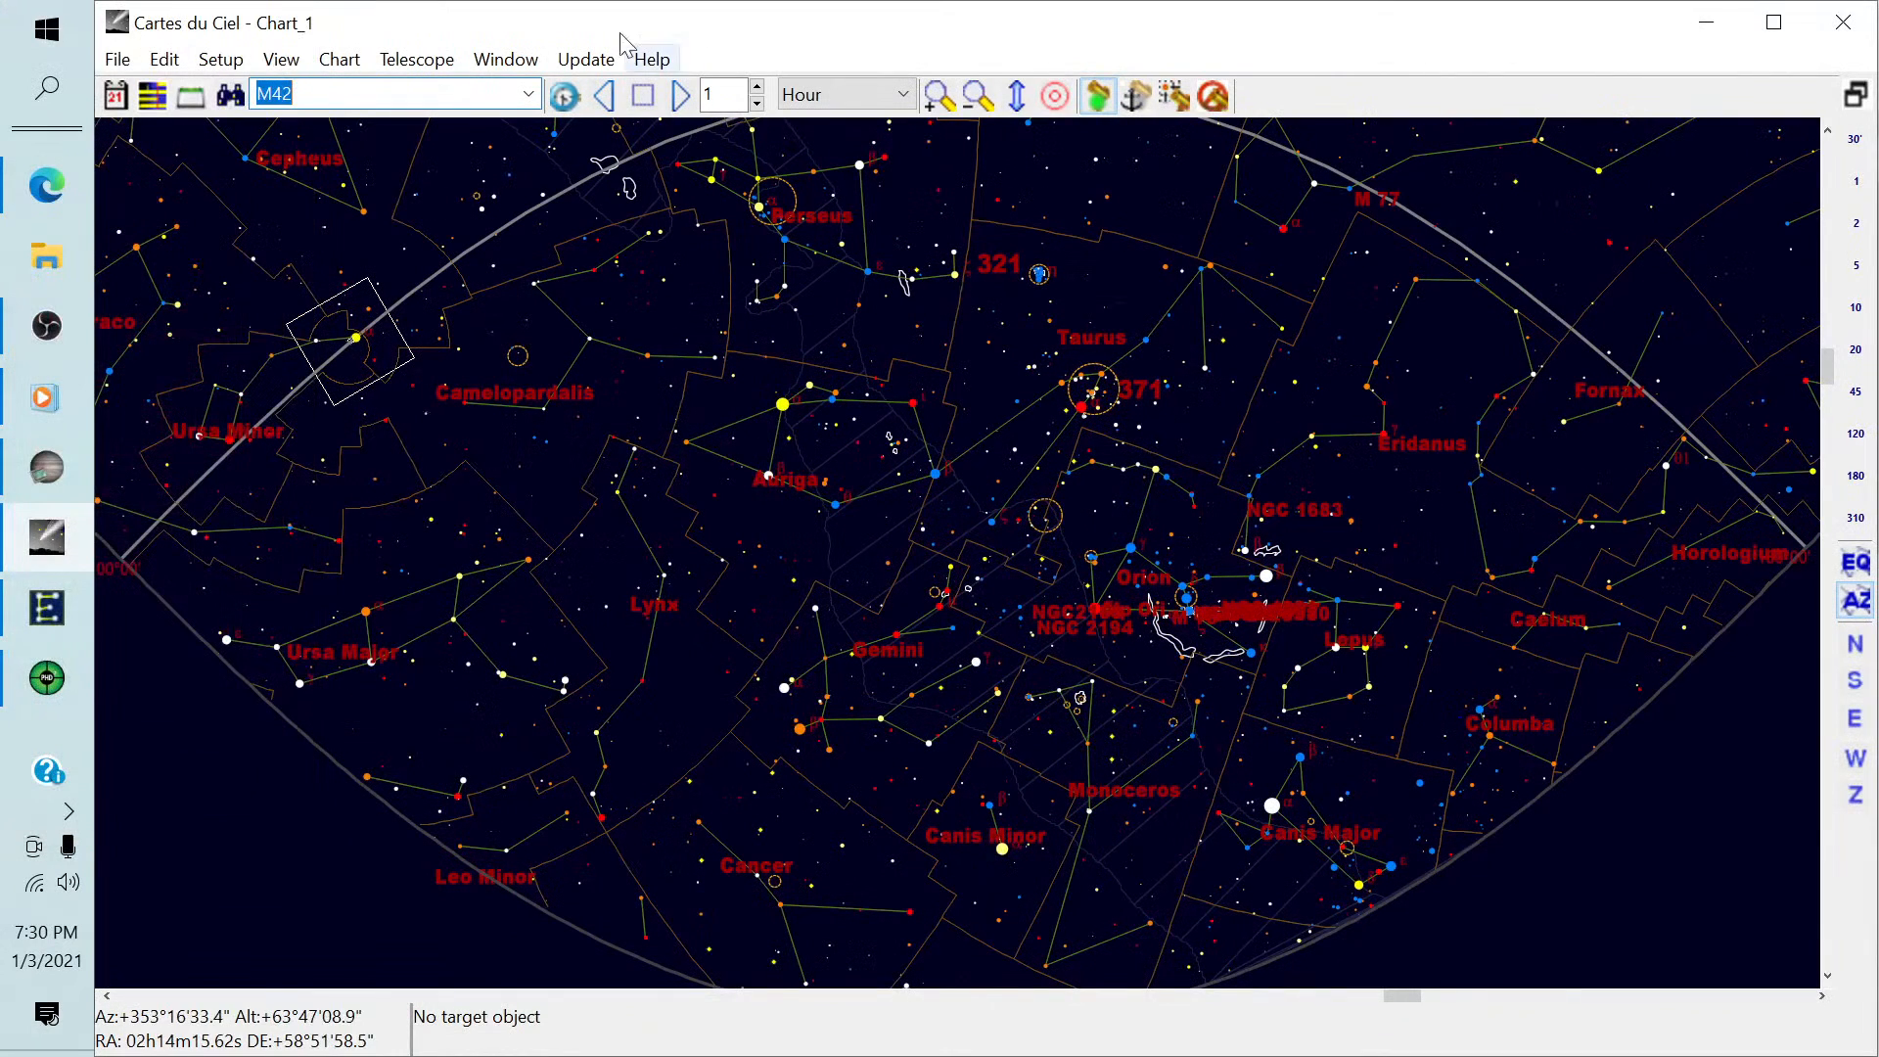
Restore the ASCOM telescope interface window in Cartes du Ciel to check the EQMOD connection and tracking.
{"action": "left_click", "coordinate": [417, 59]}
{"action": "left_click", "coordinate": [459, 120]}
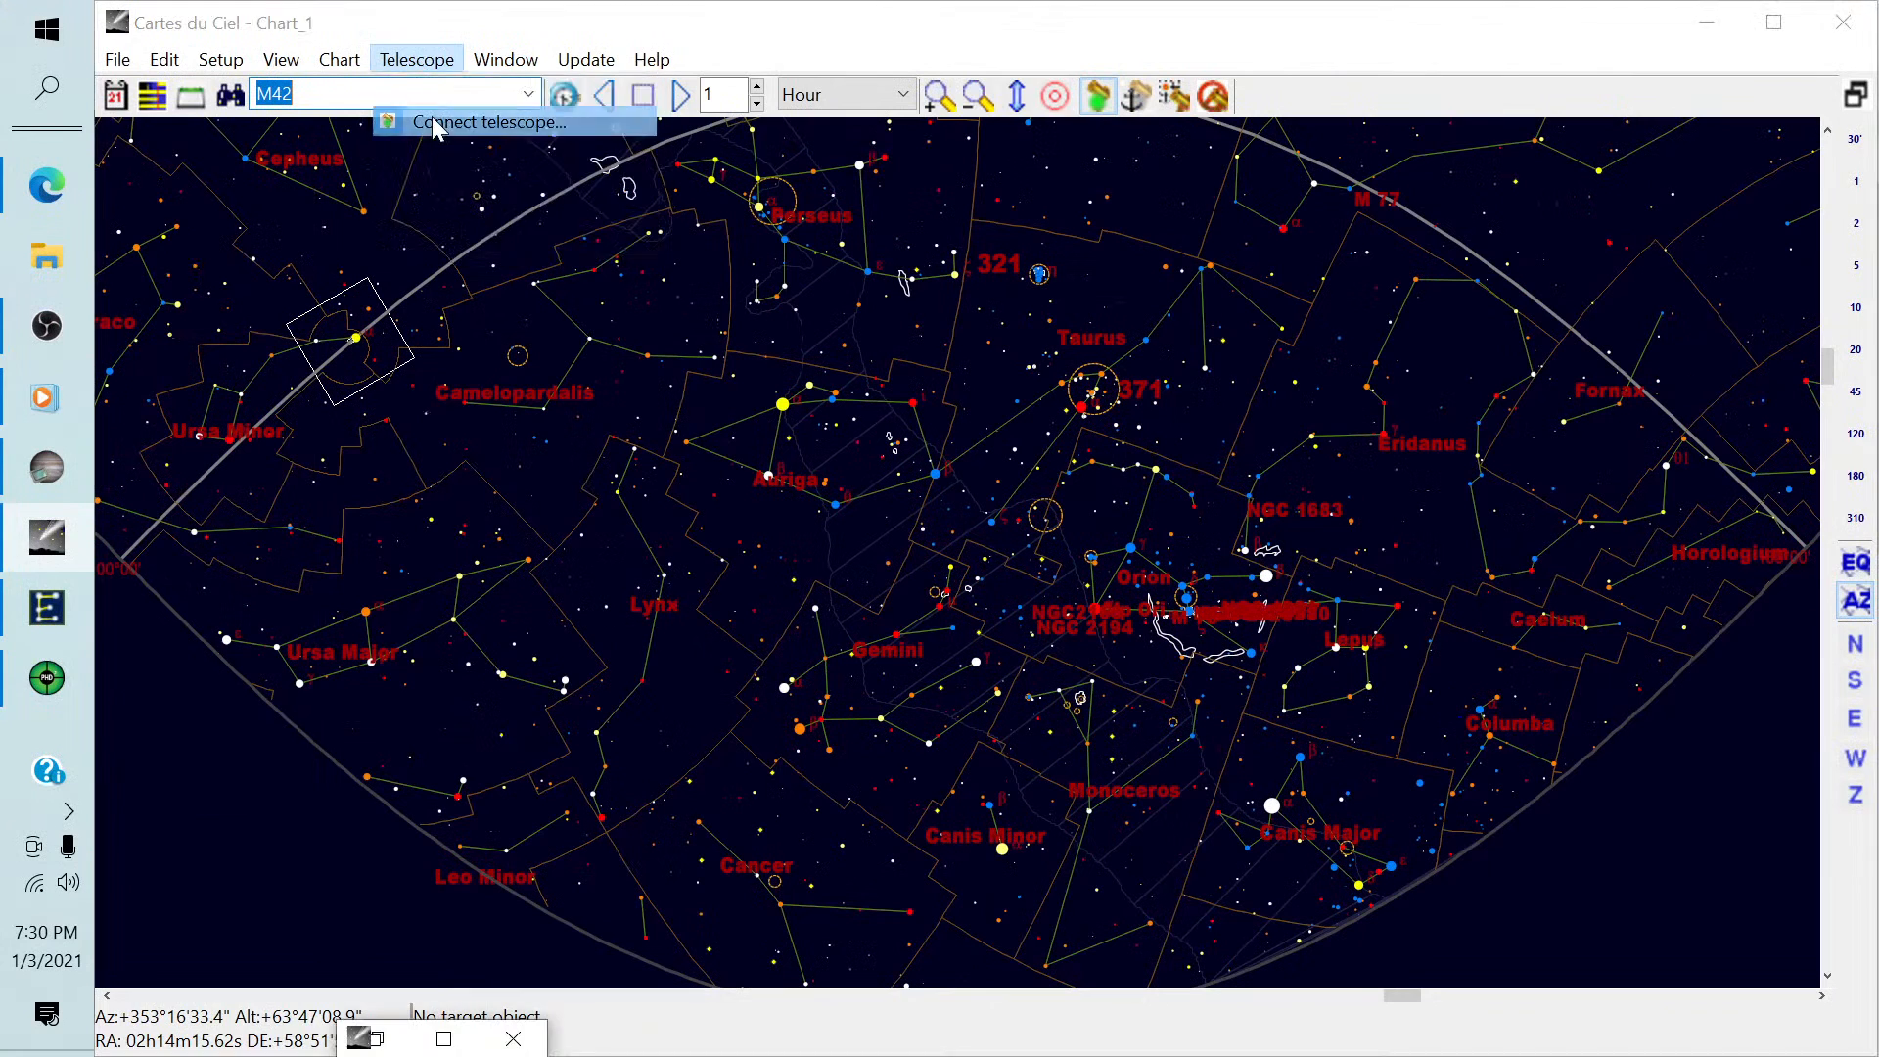
{"action": "left_click", "coordinate": [376, 1039]}
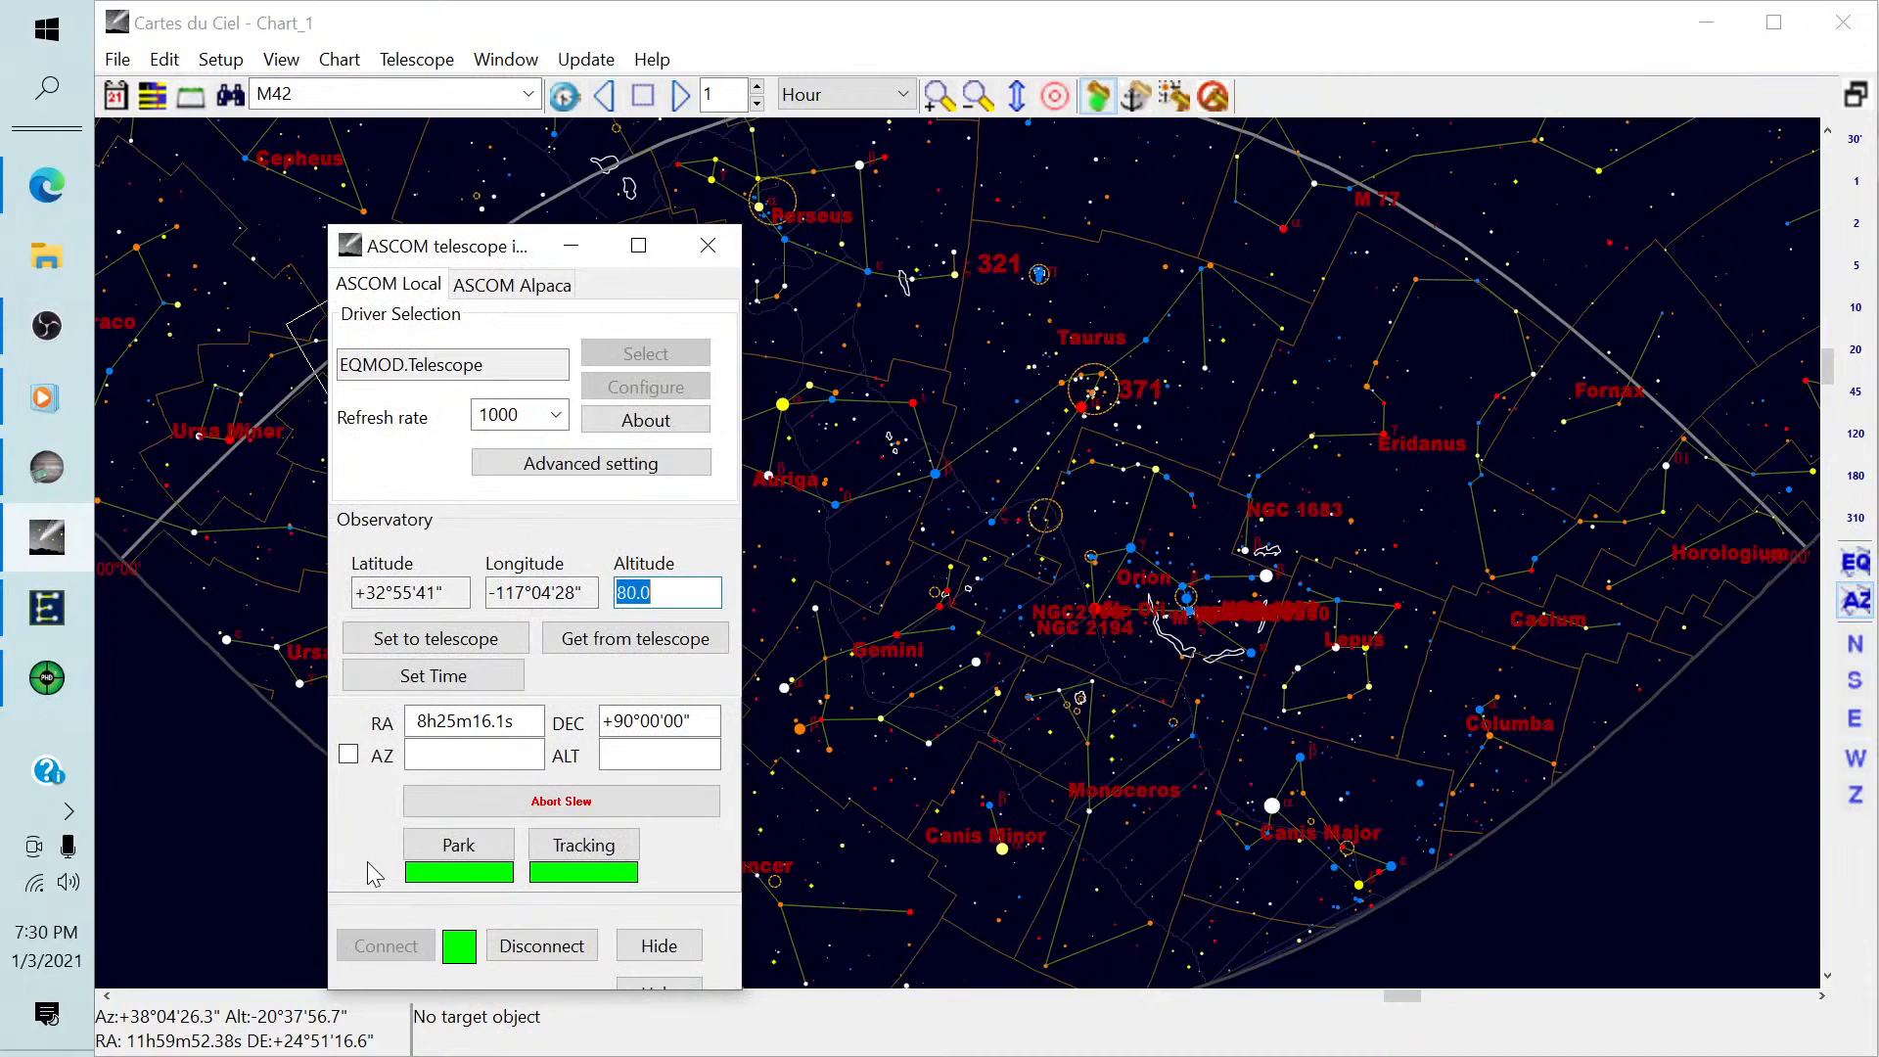
Close the ASCOM telescope interface, search the chart for M42, and slew the telescope to it.
{"action": "left_click", "coordinate": [708, 248]}
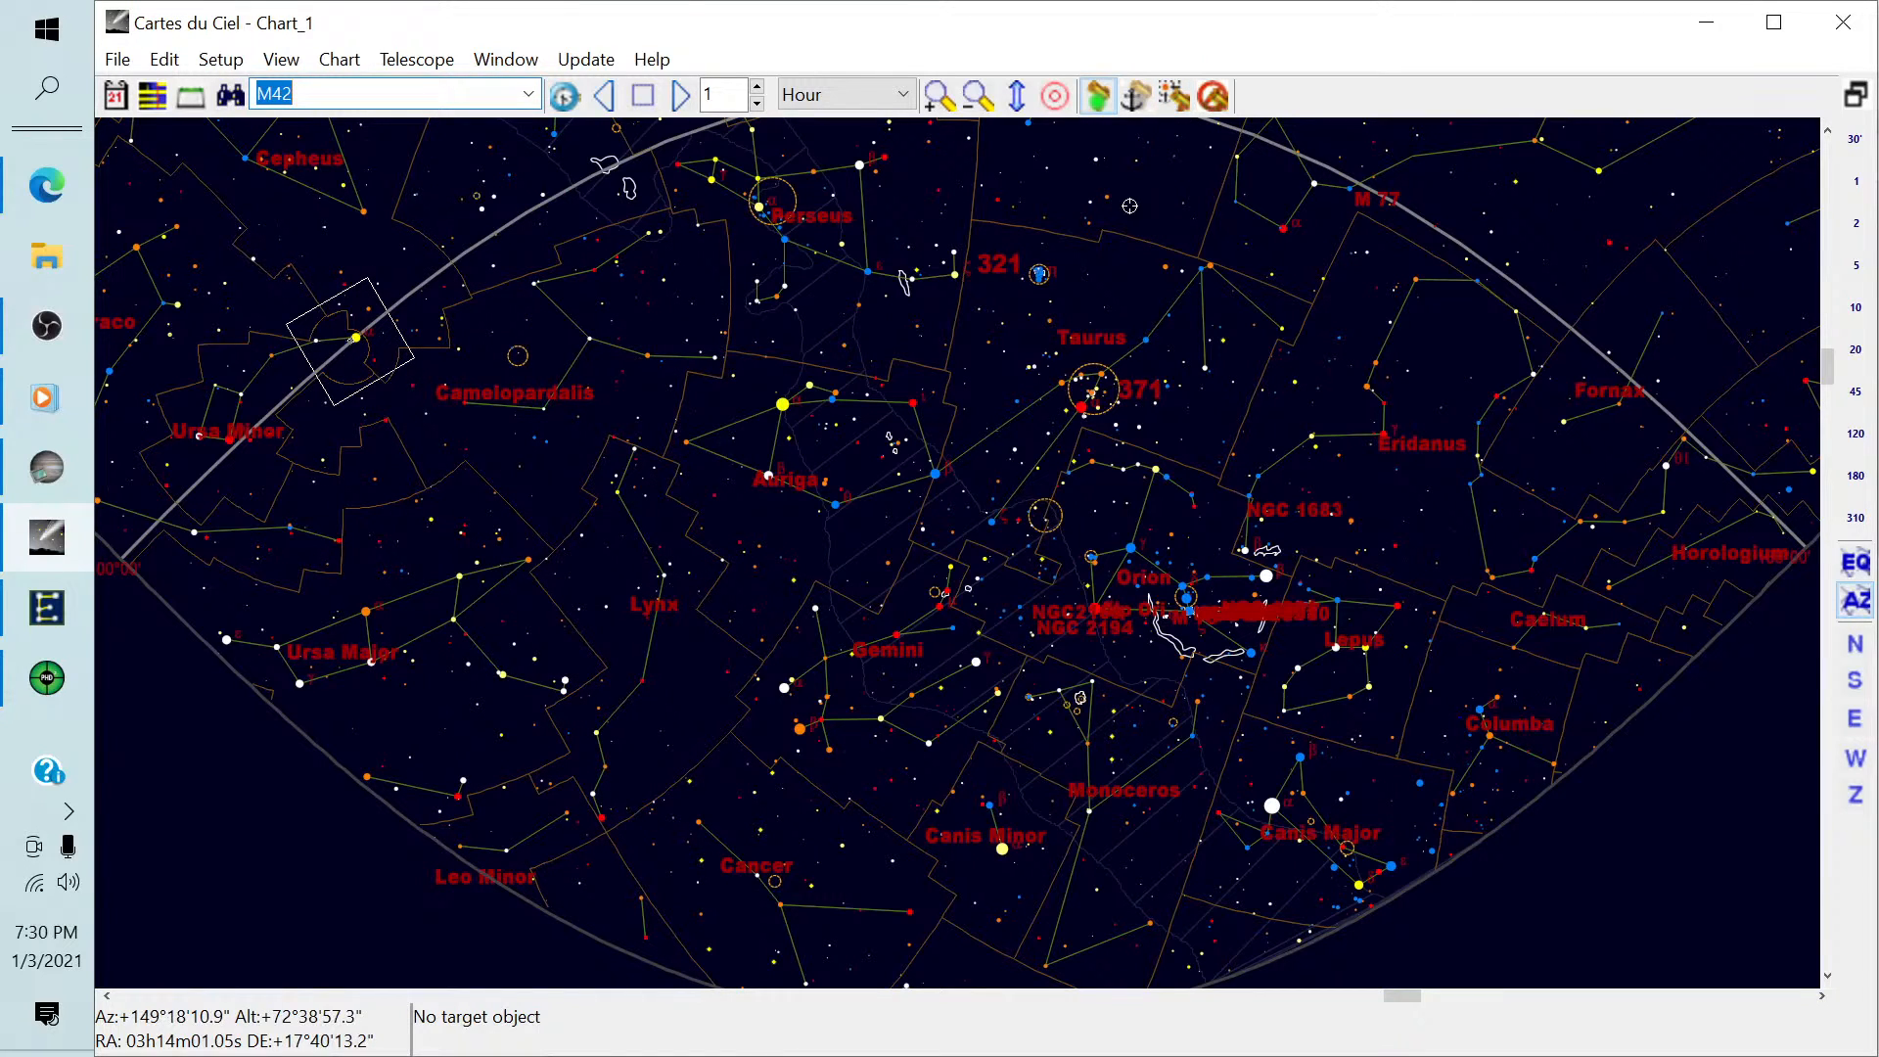
{"action": "left_click", "coordinate": [405, 94]}
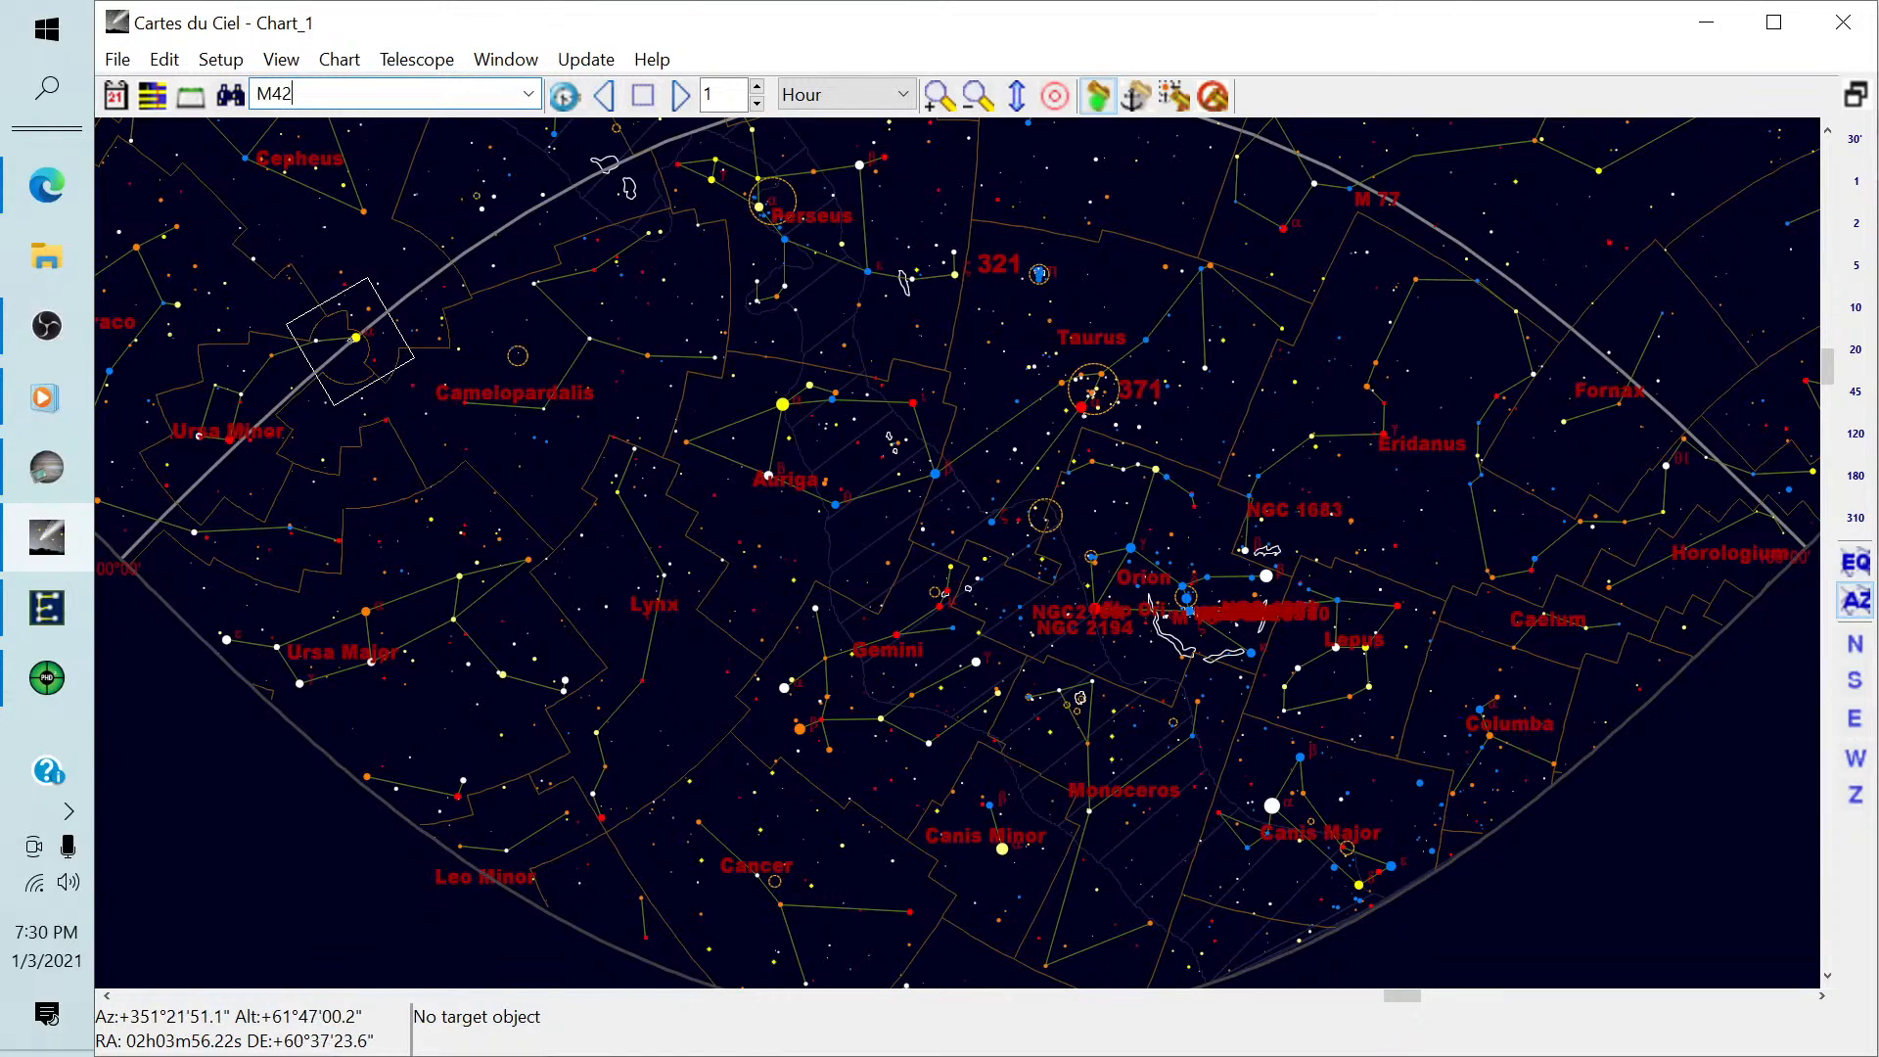
{"action": "key", "text": "Return"}
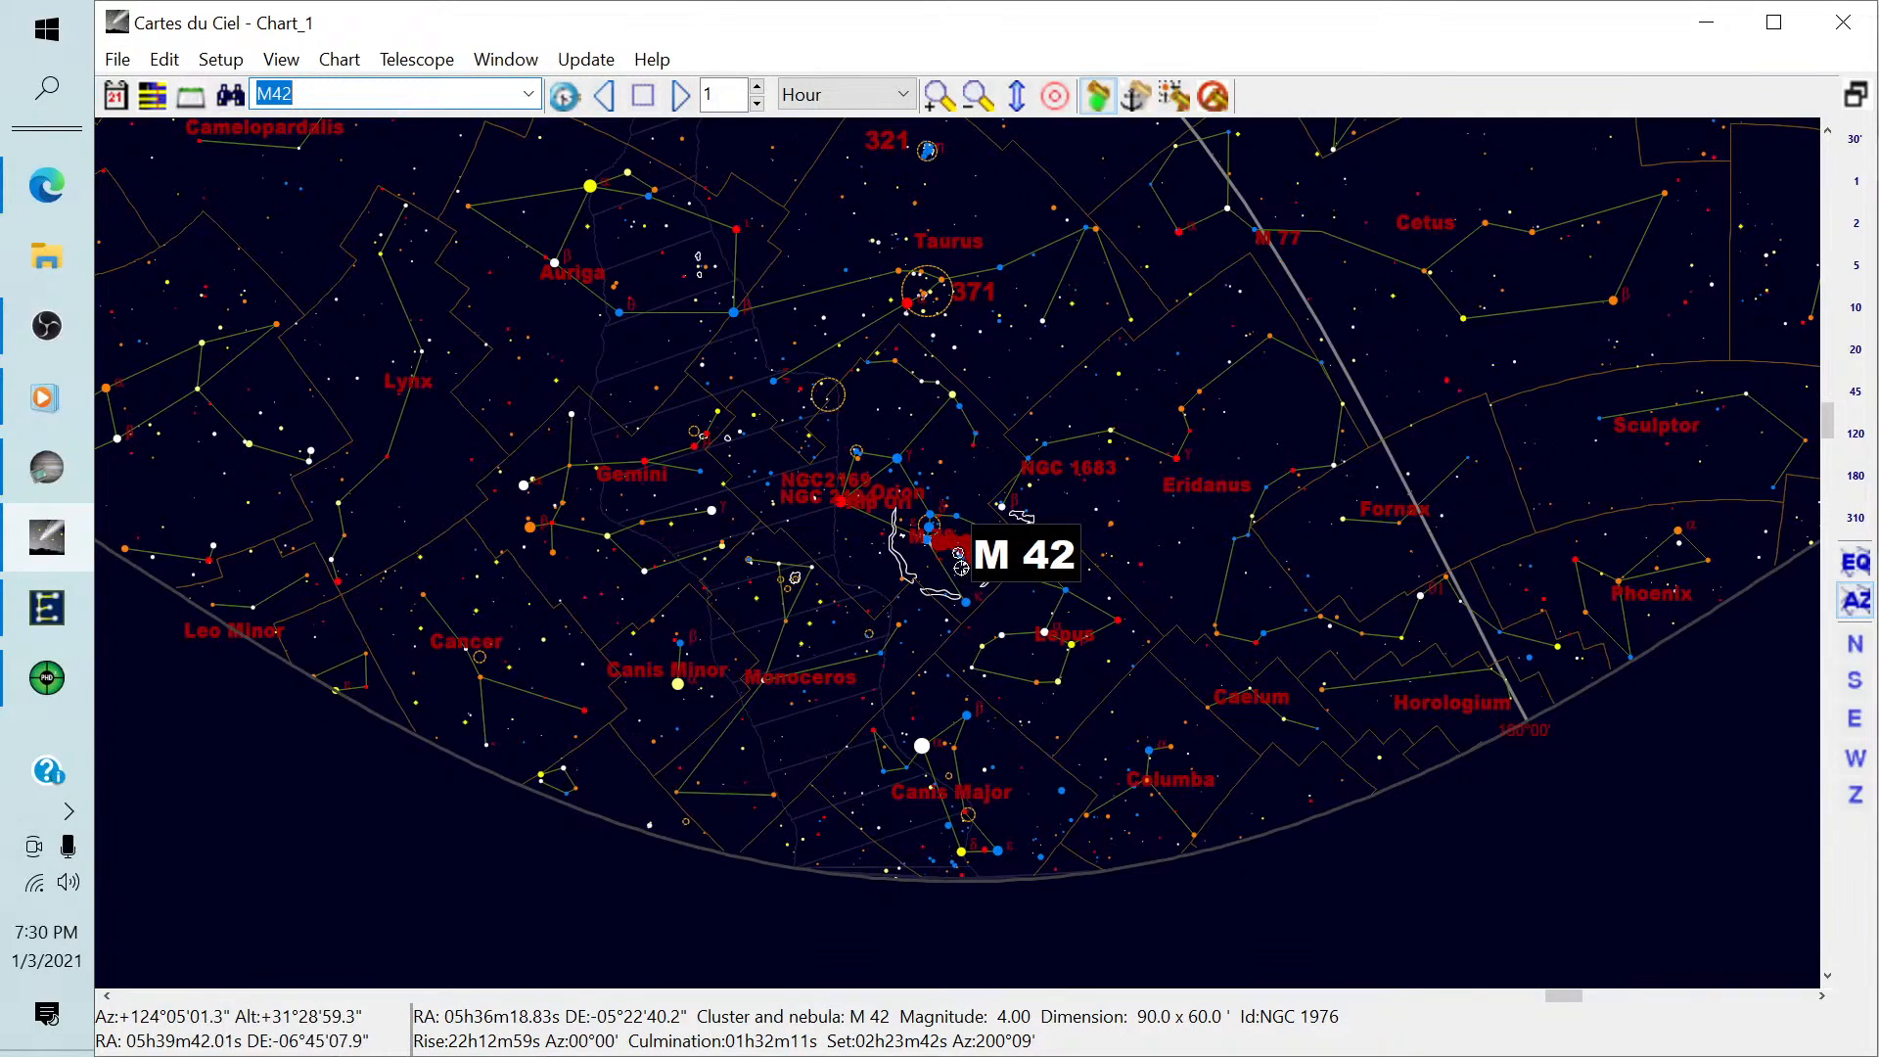
{"action": "left_click", "coordinate": [1174, 101]}
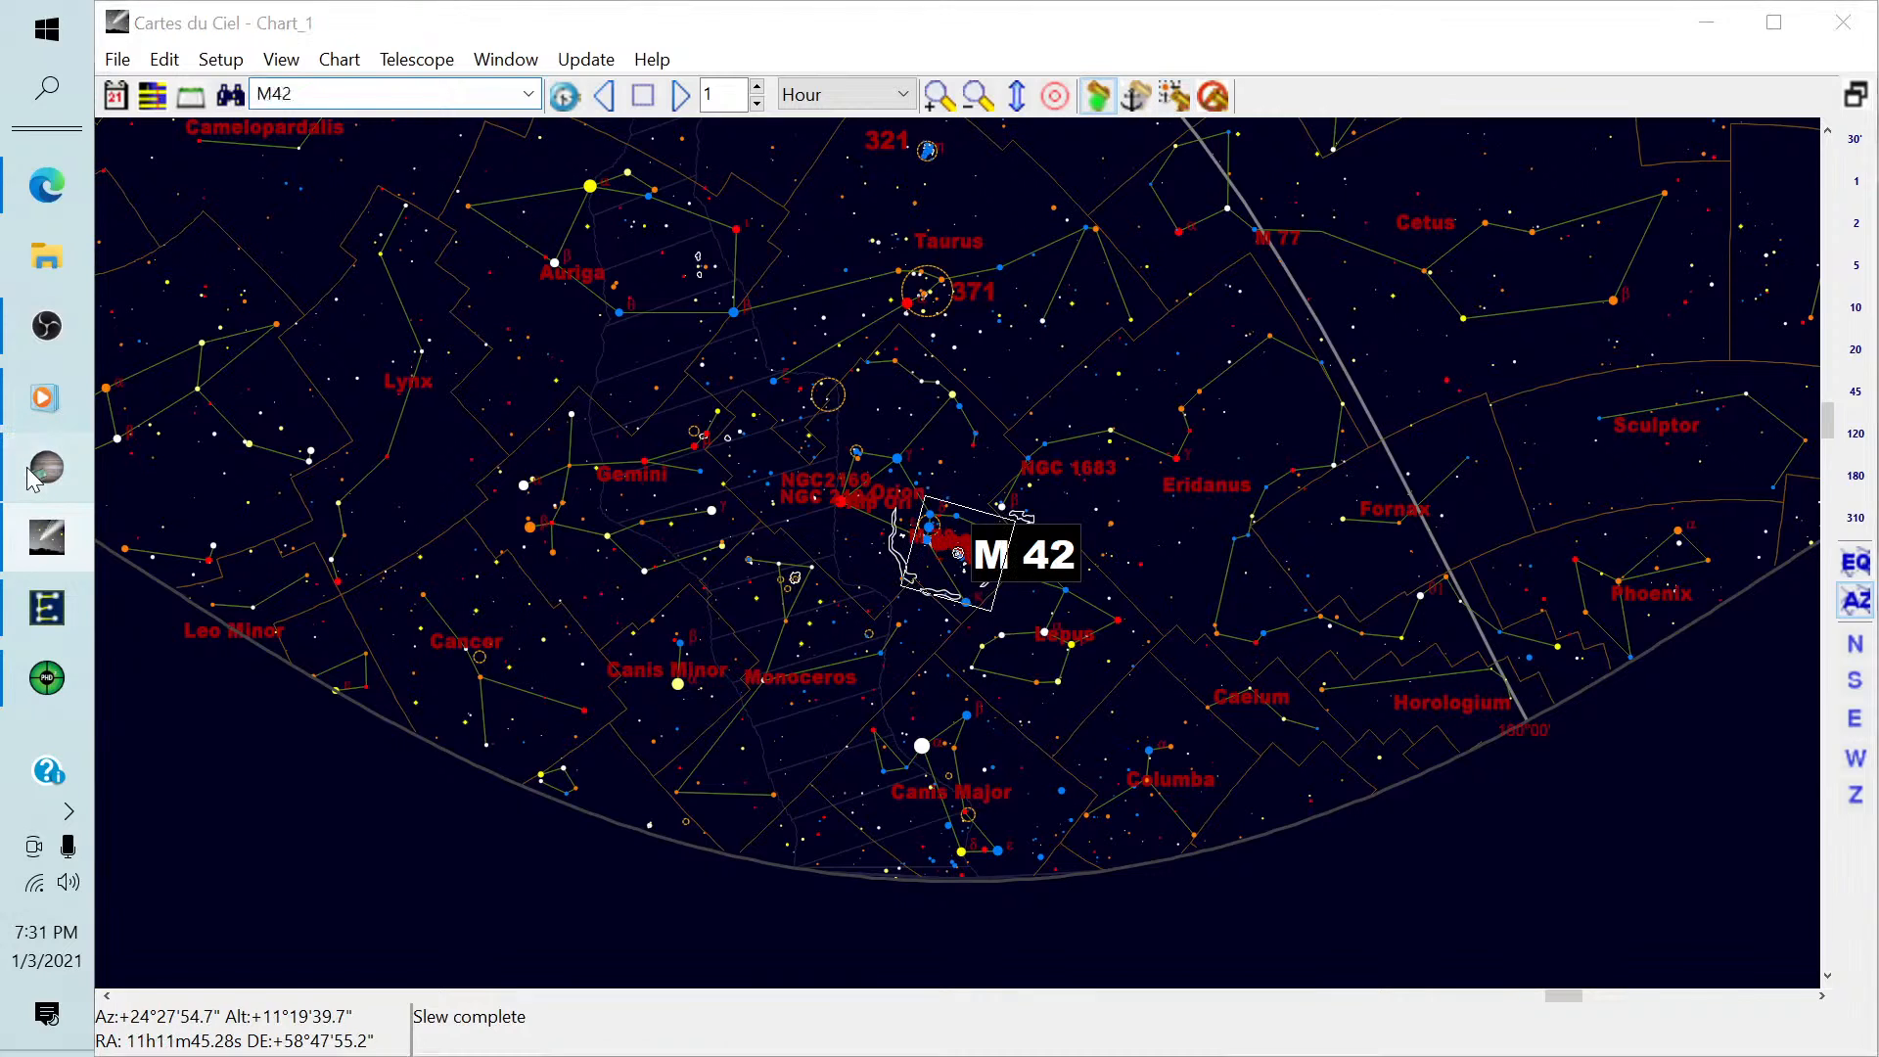
Return to SharpCap, acknowledge the prompt to move the mount to the target, and move the Start PHD2 Guiding prompt clear of the progress window.
{"action": "left_click", "coordinate": [61, 474]}
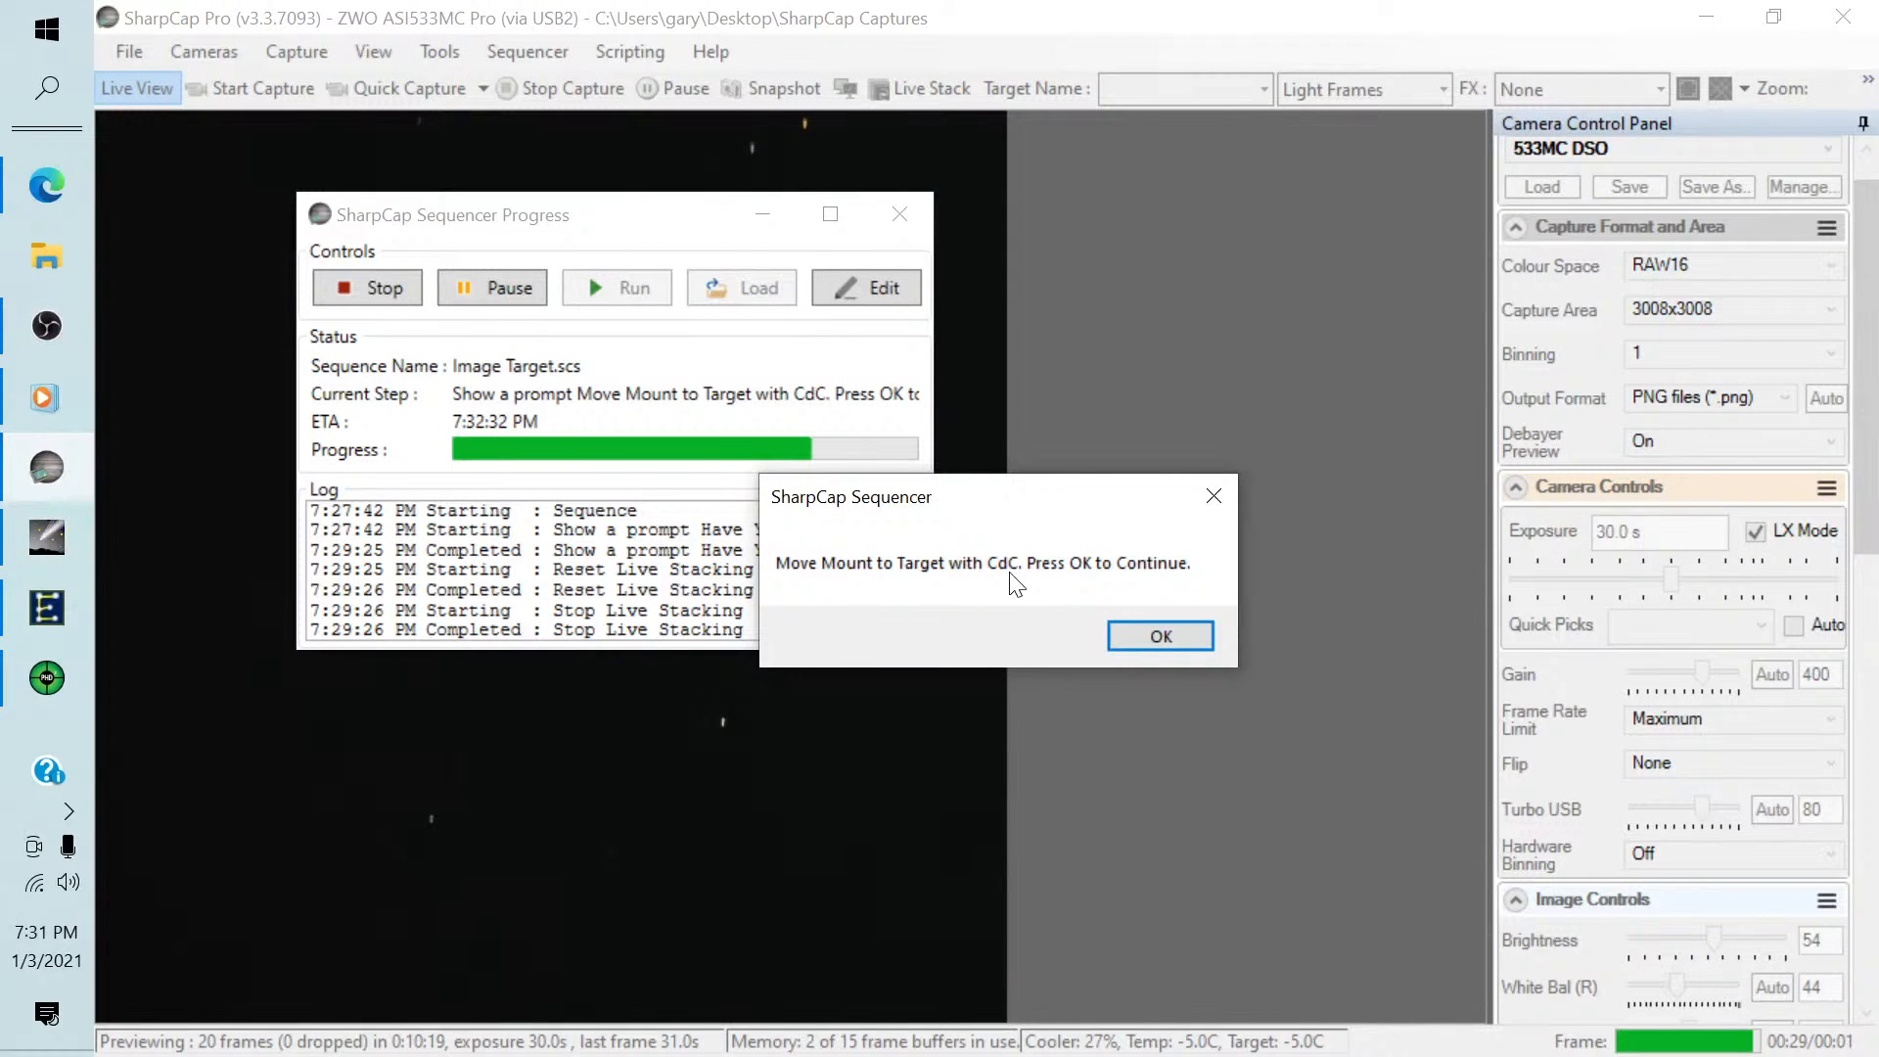
{"action": "left_click", "coordinate": [1159, 638]}
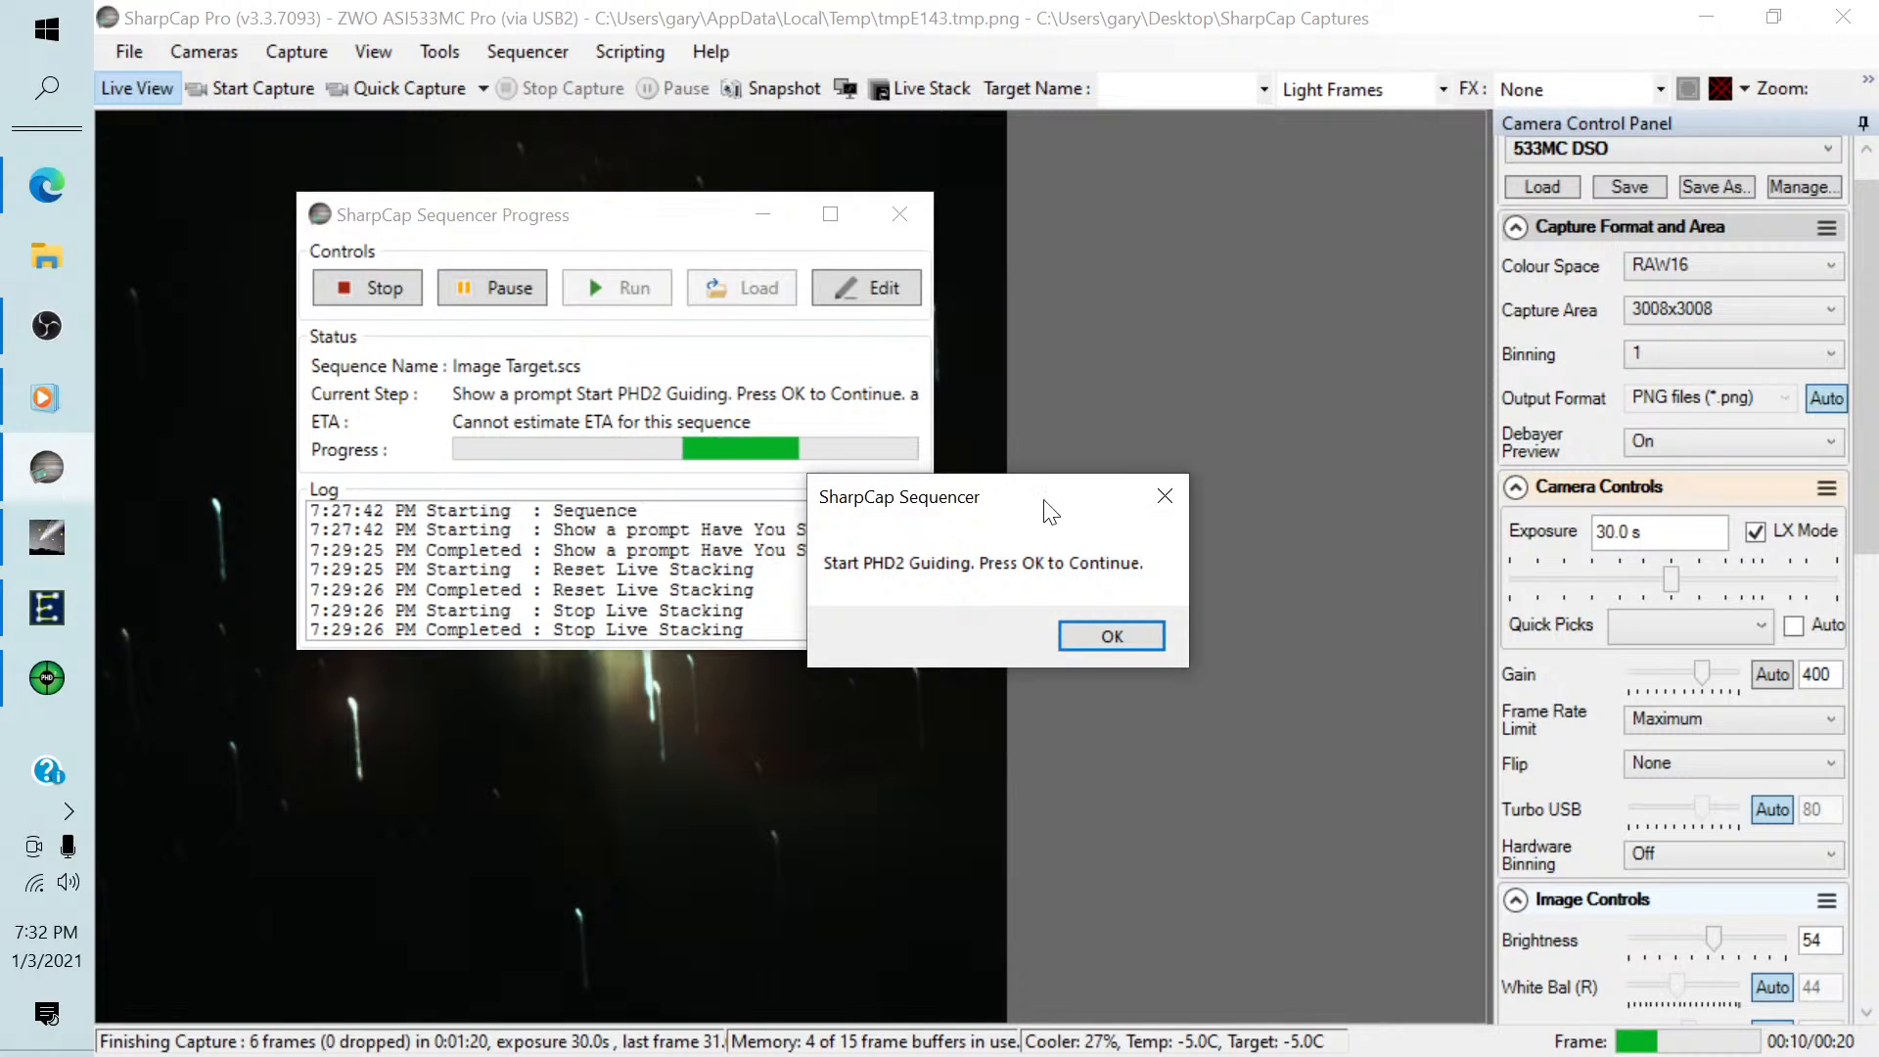
{"action": "left_click_drag", "start_coordinate": [1067, 499], "coordinate": [1334, 233]}
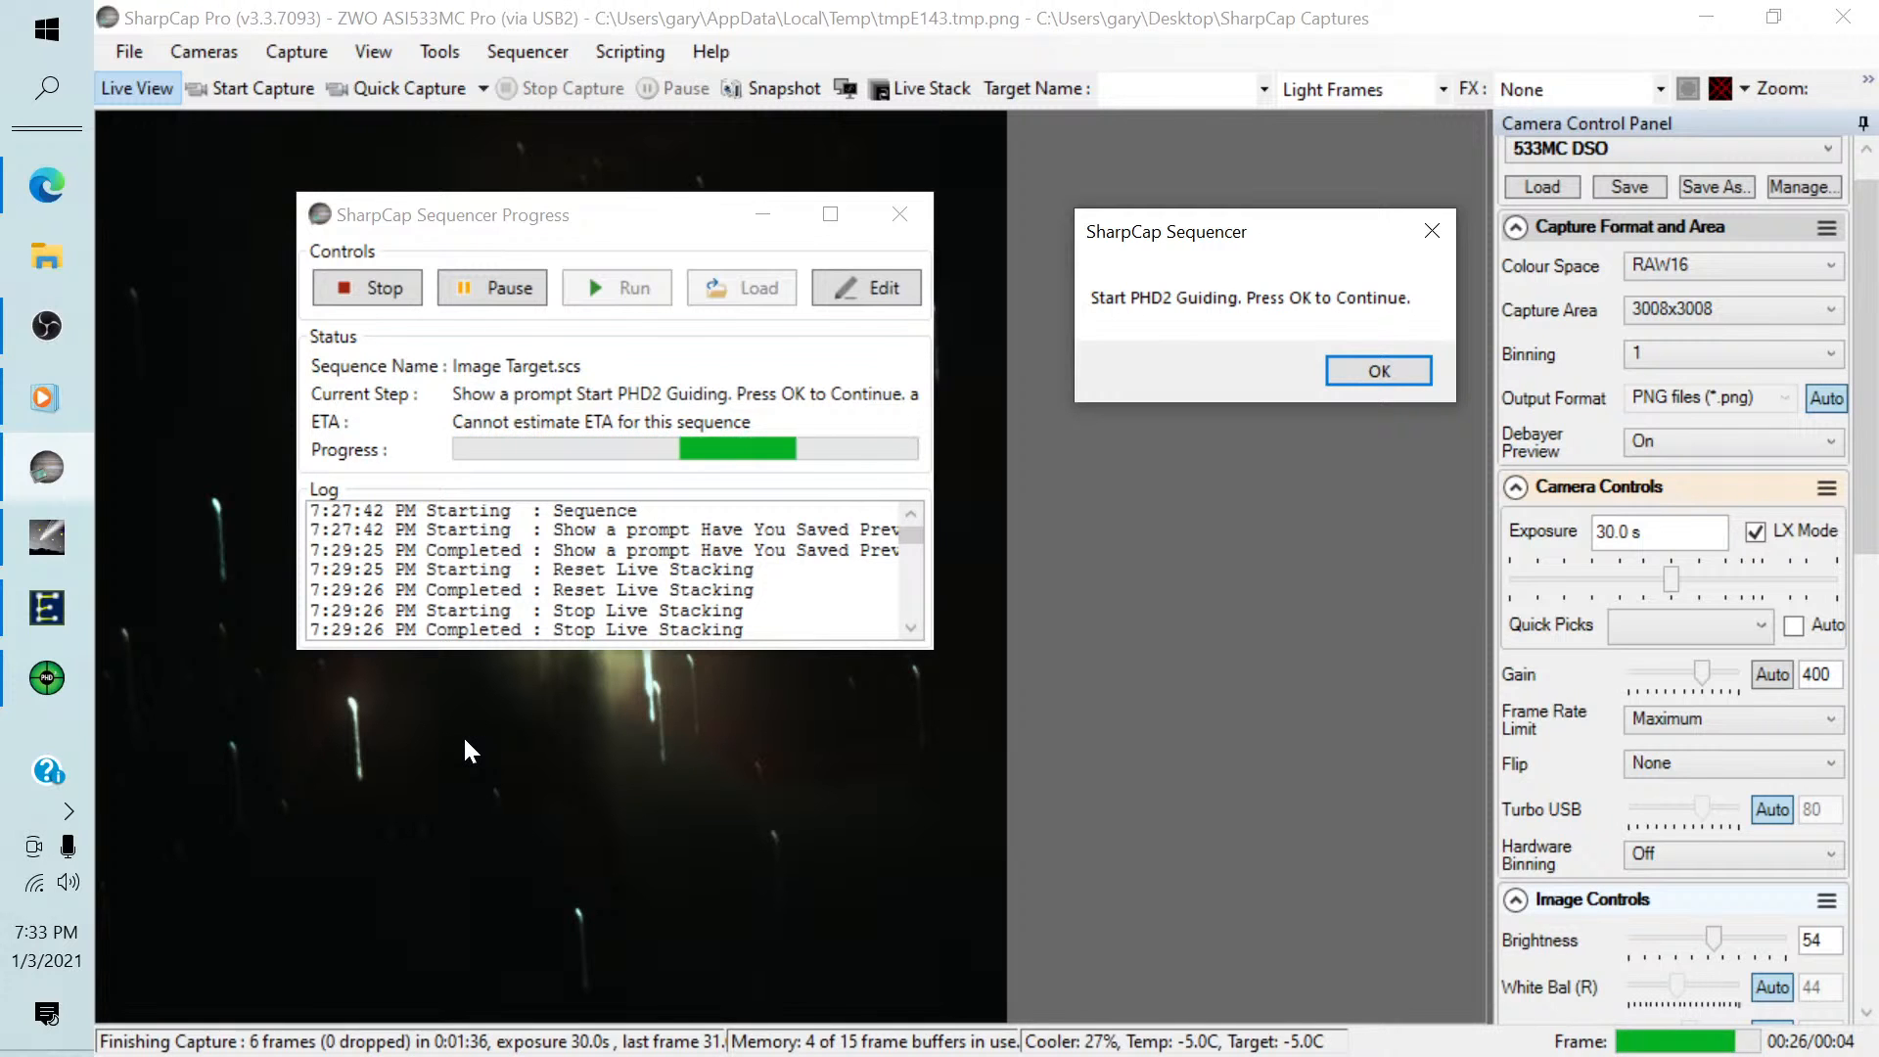
Switch to PHD2, auto-select a guide star, start guiding, and dismiss the dark library notice.
{"action": "left_click", "coordinate": [47, 679]}
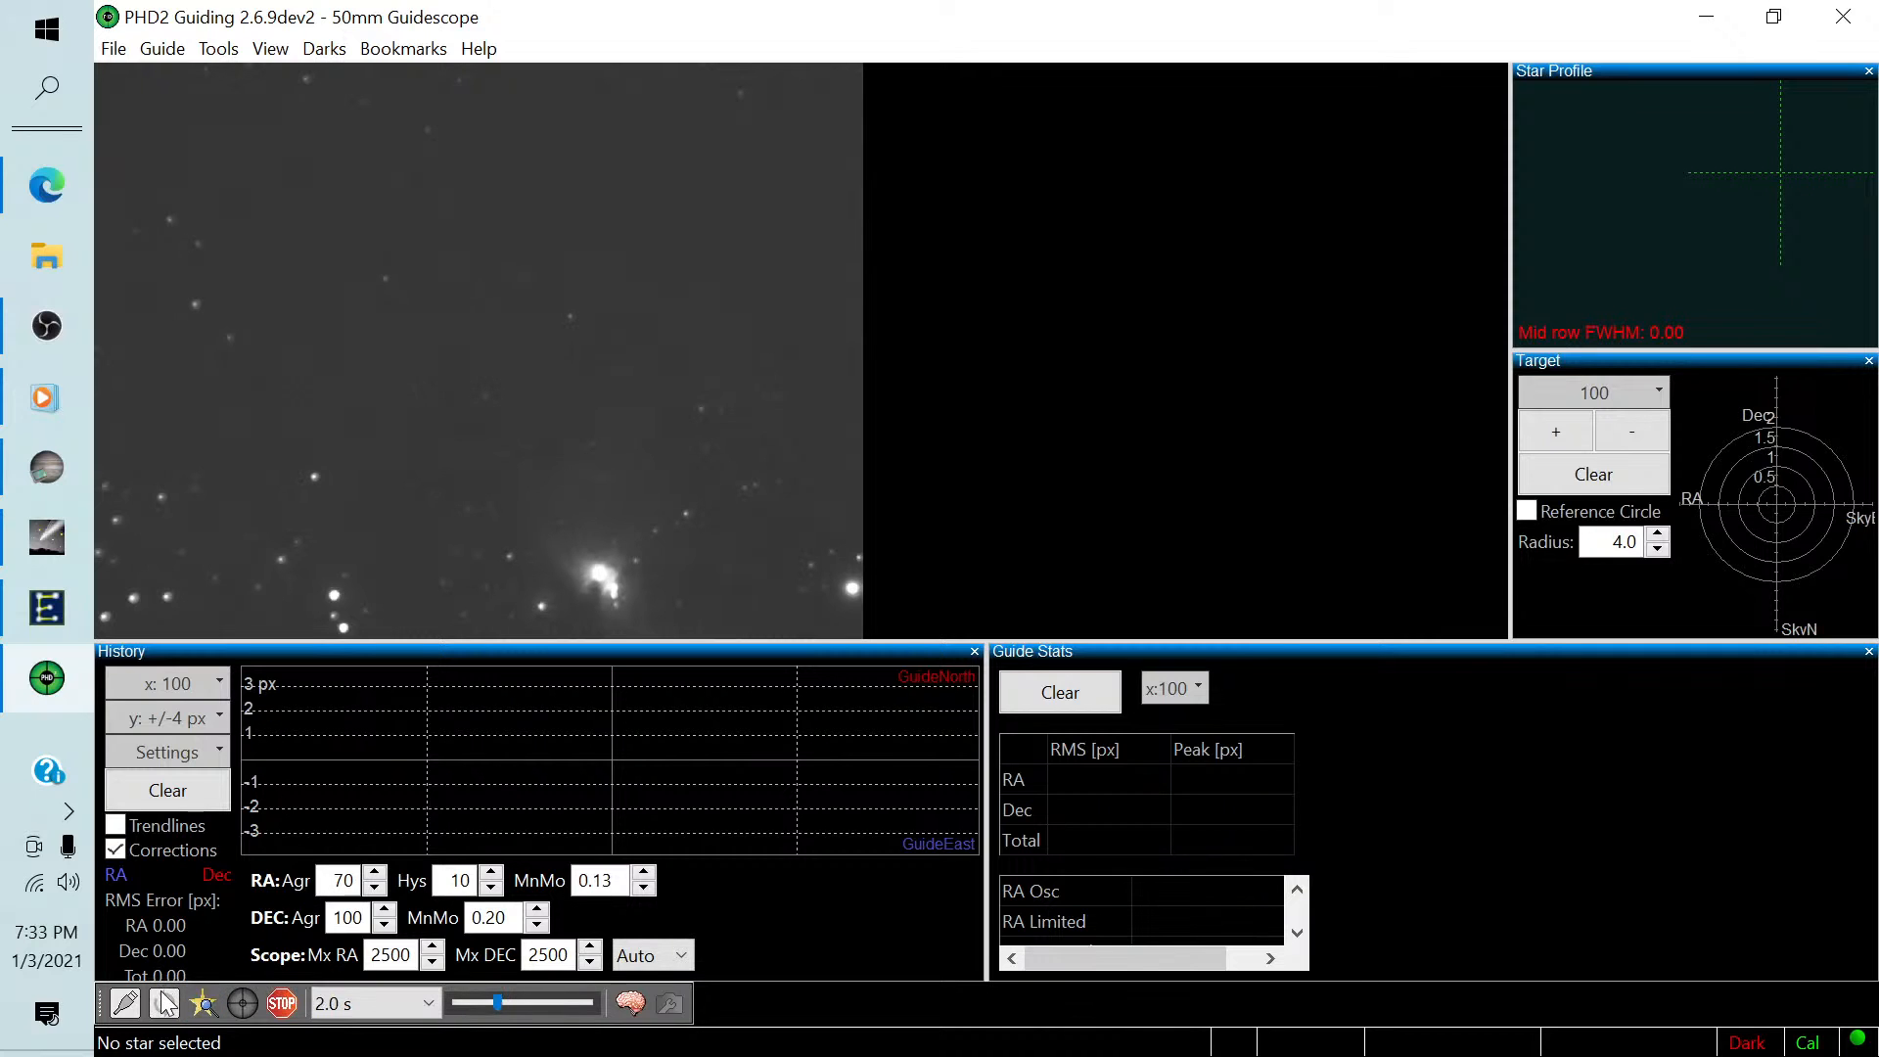
{"action": "left_click", "coordinate": [201, 1005]}
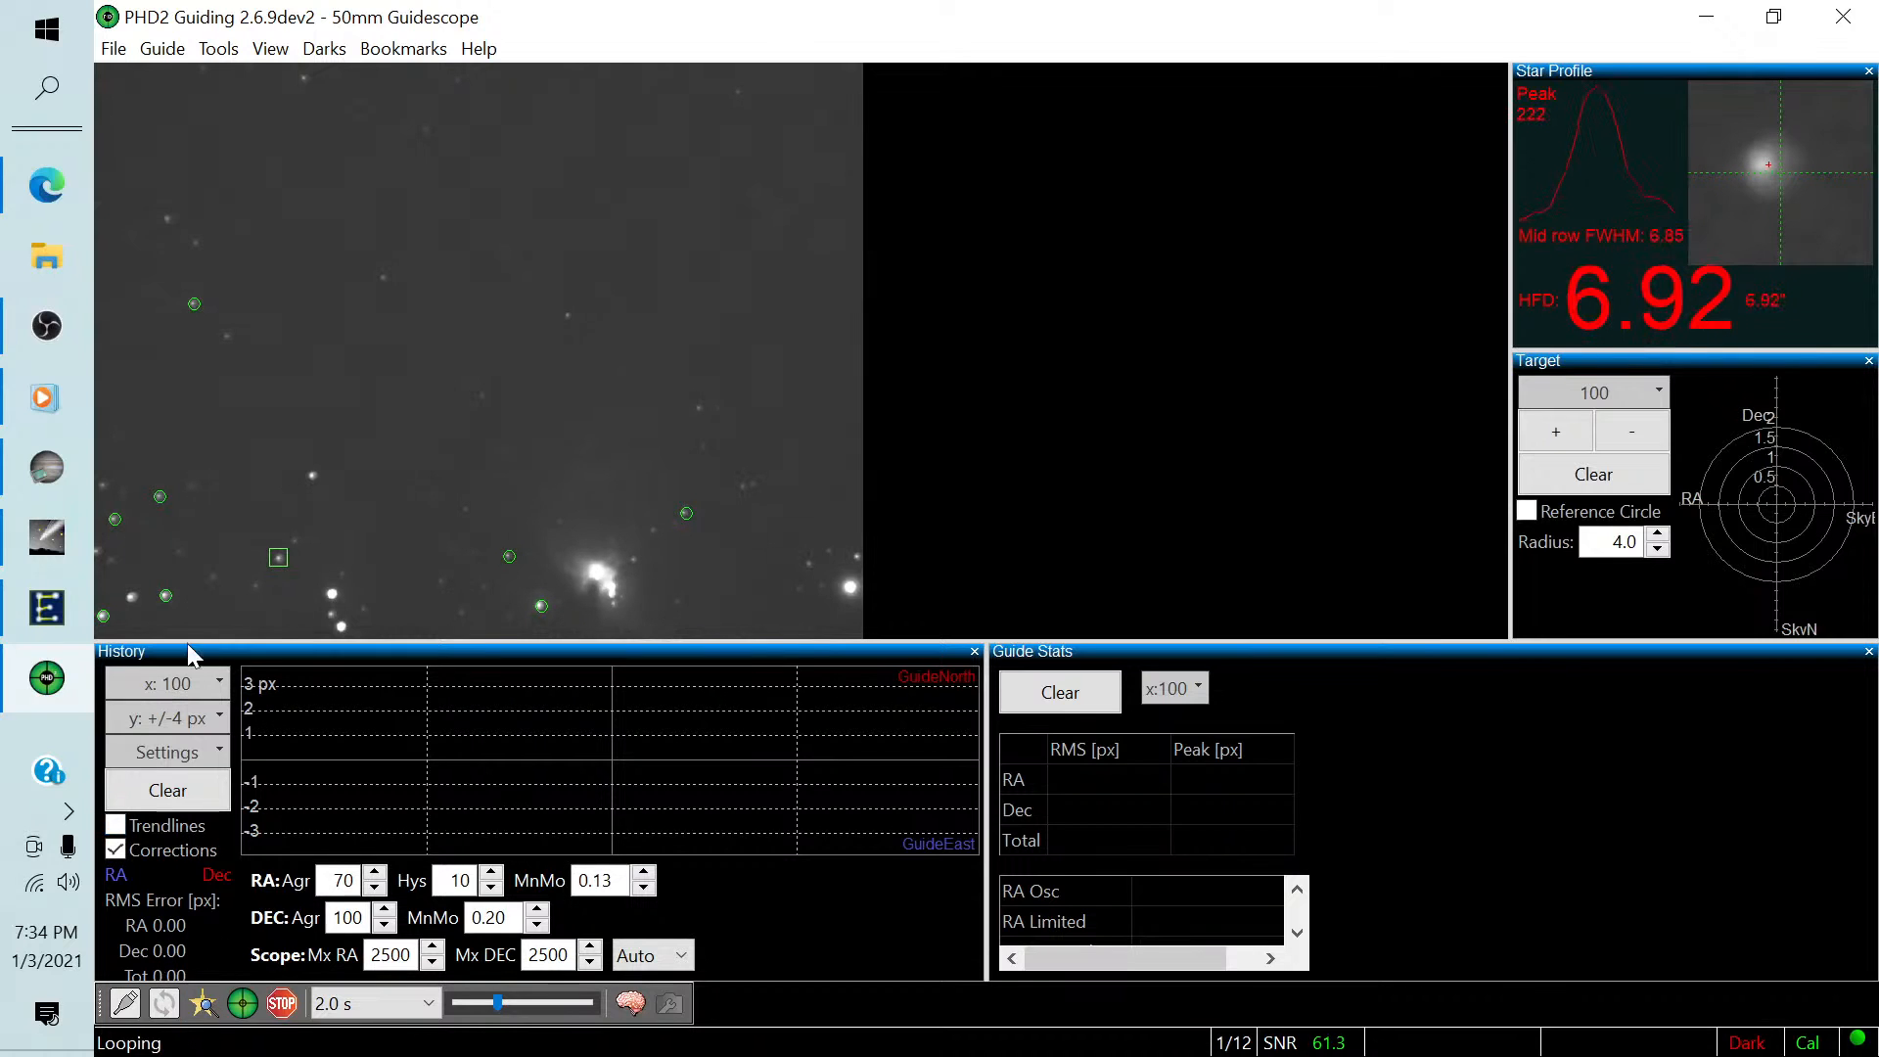
{"action": "left_click", "coordinate": [243, 1003]}
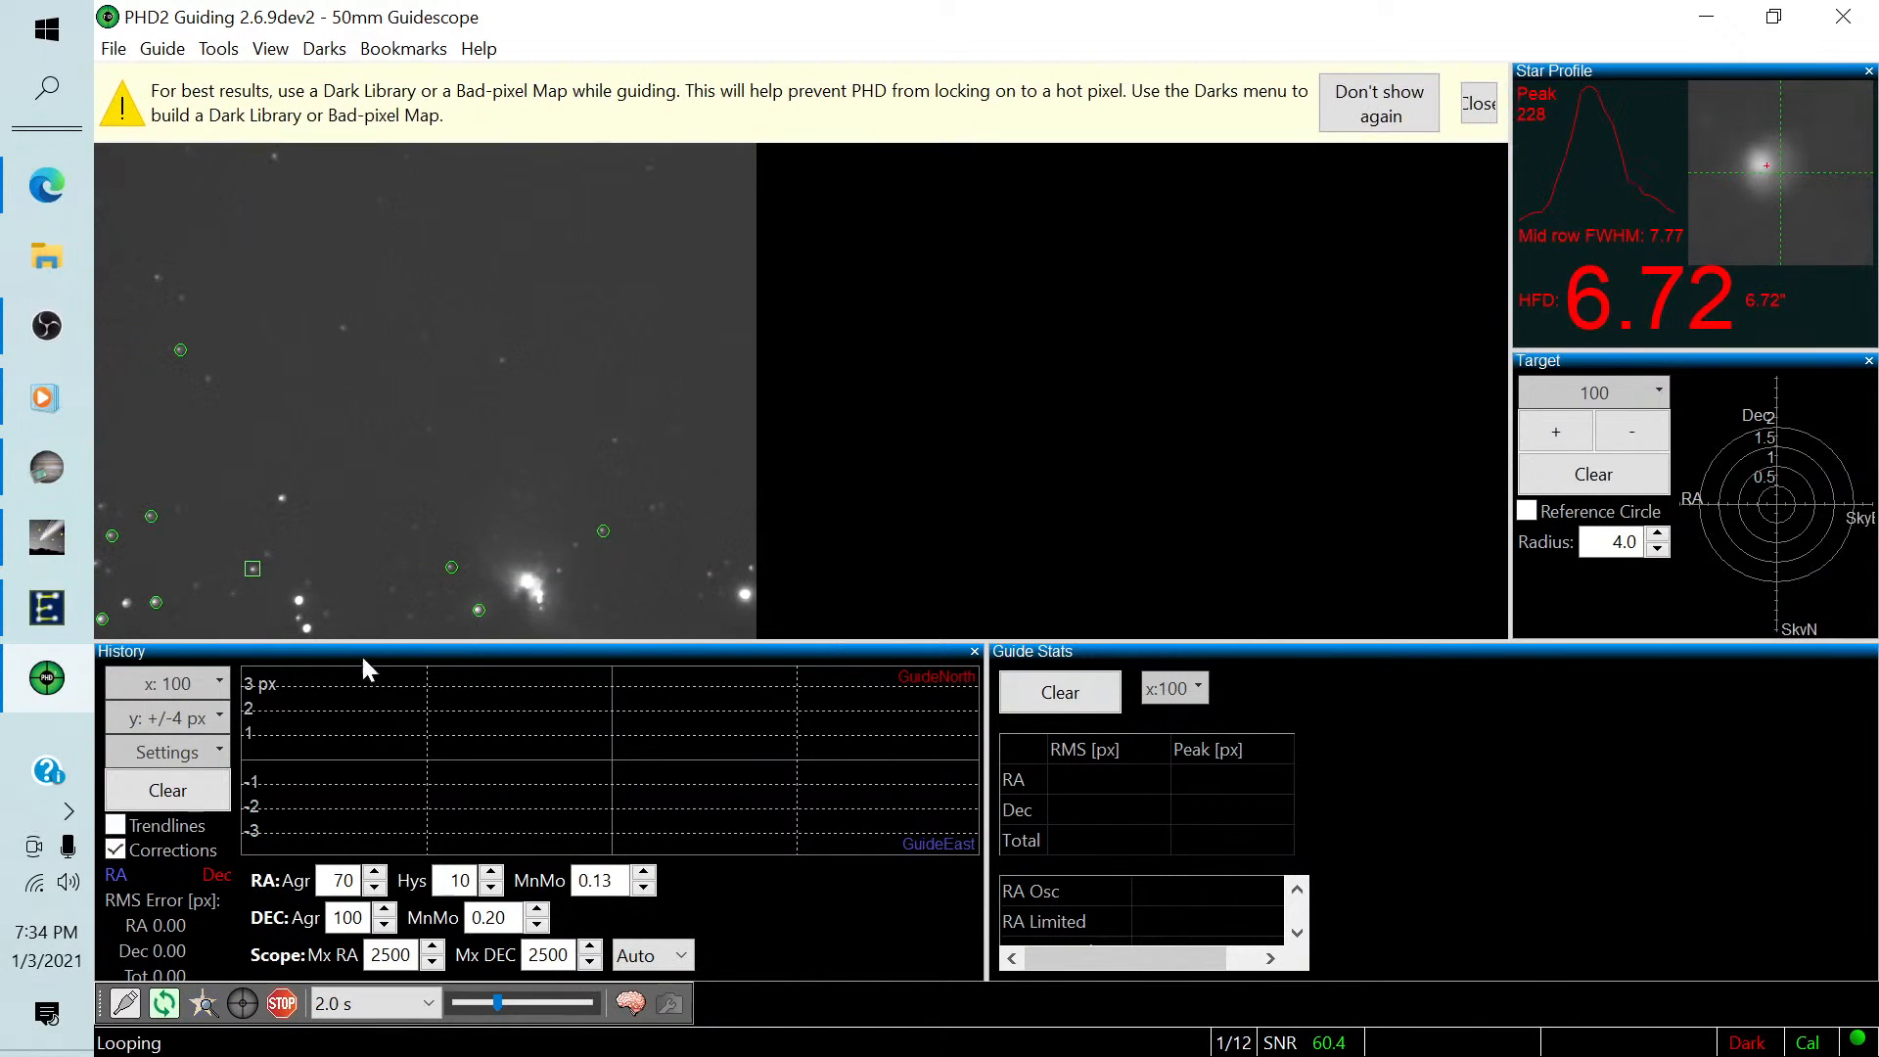
{"action": "left_click", "coordinate": [1486, 114]}
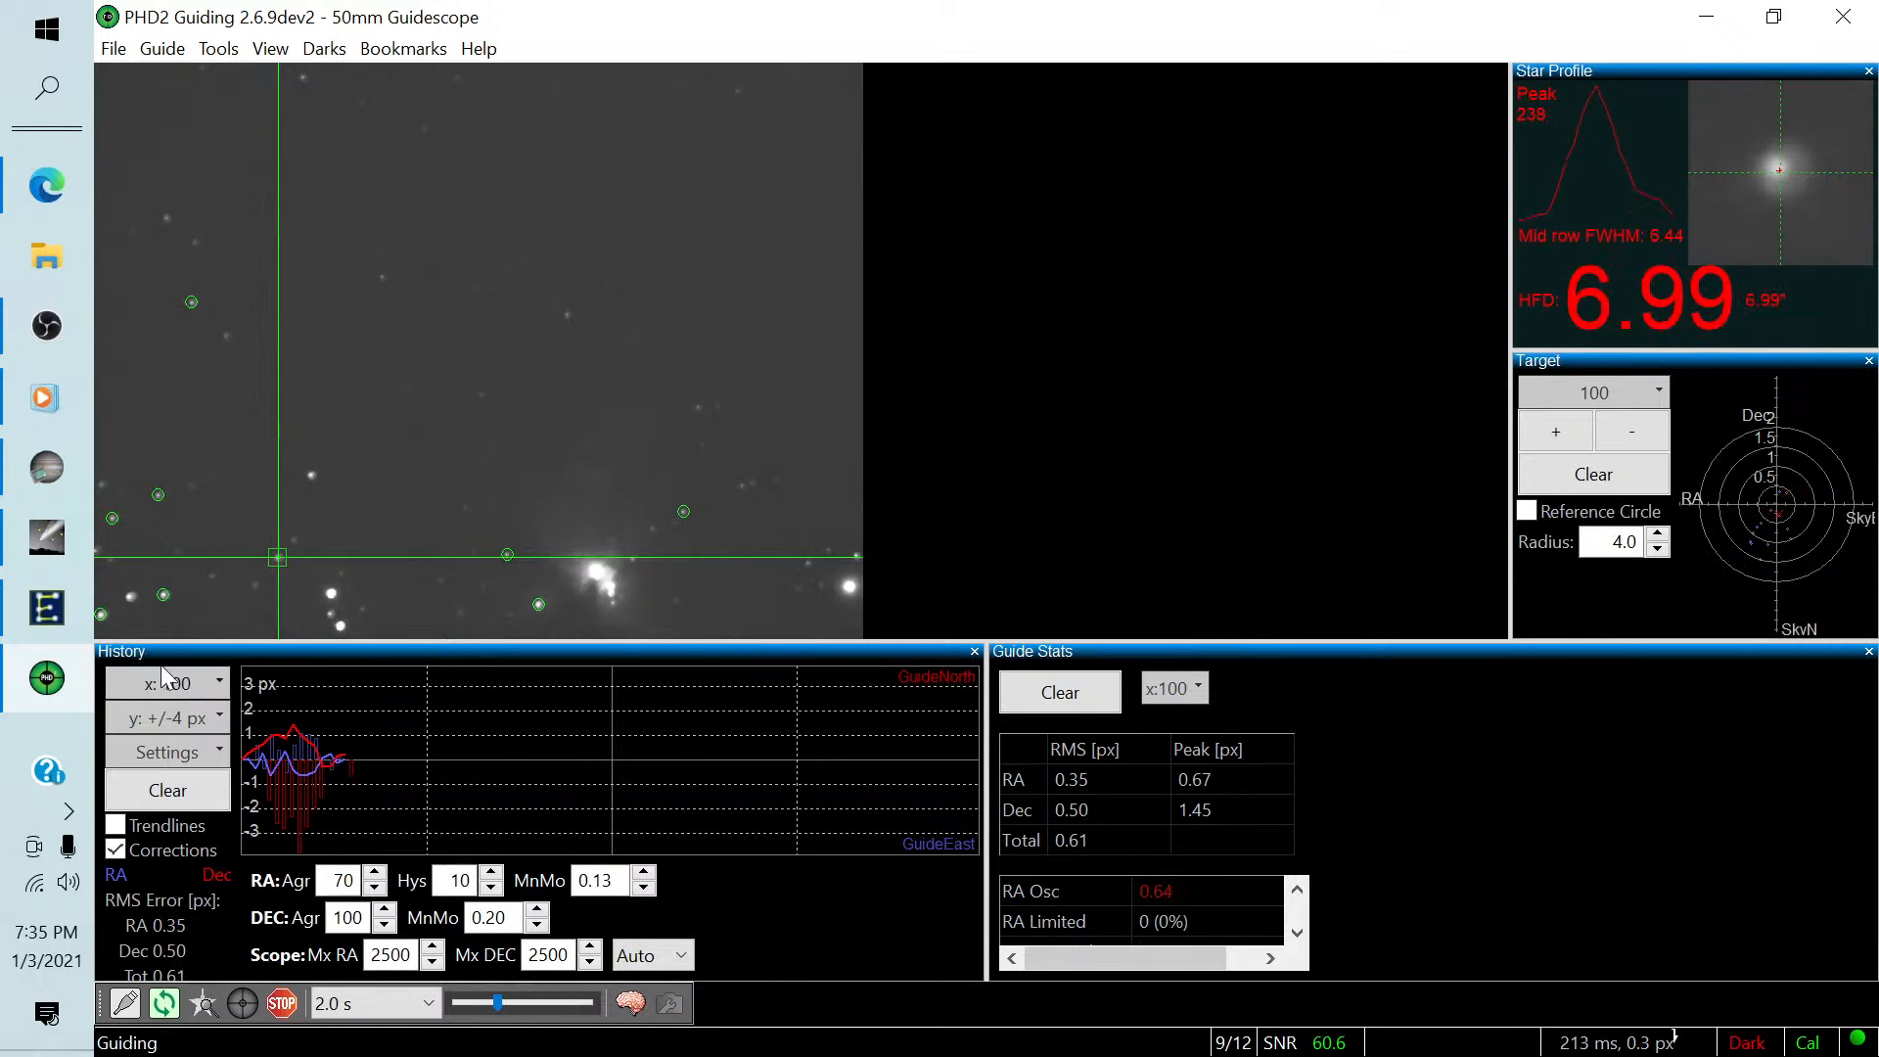
Switch back to SharpCap and acknowledge the Start PHD2 Guiding prompt to finish the Image Target sequence.
{"action": "left_click", "coordinate": [41, 466]}
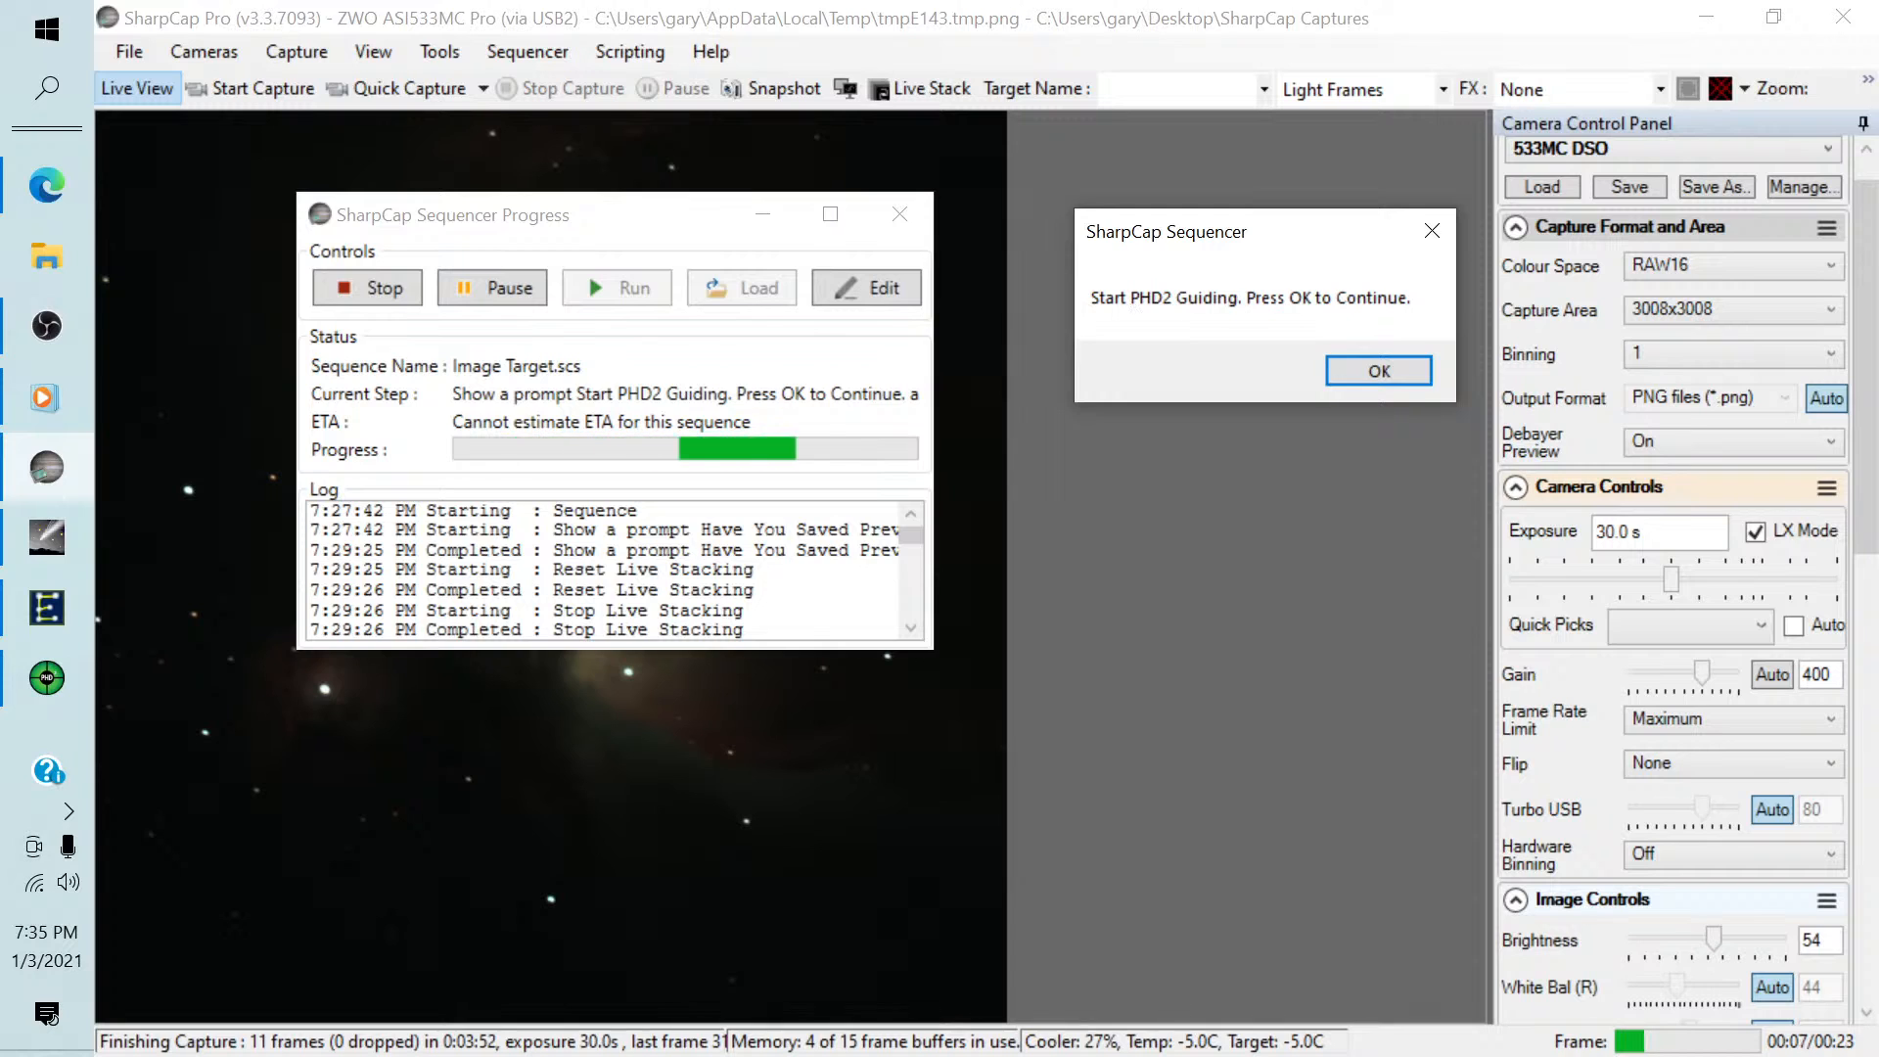
{"action": "key", "text": "alt+Tab"}
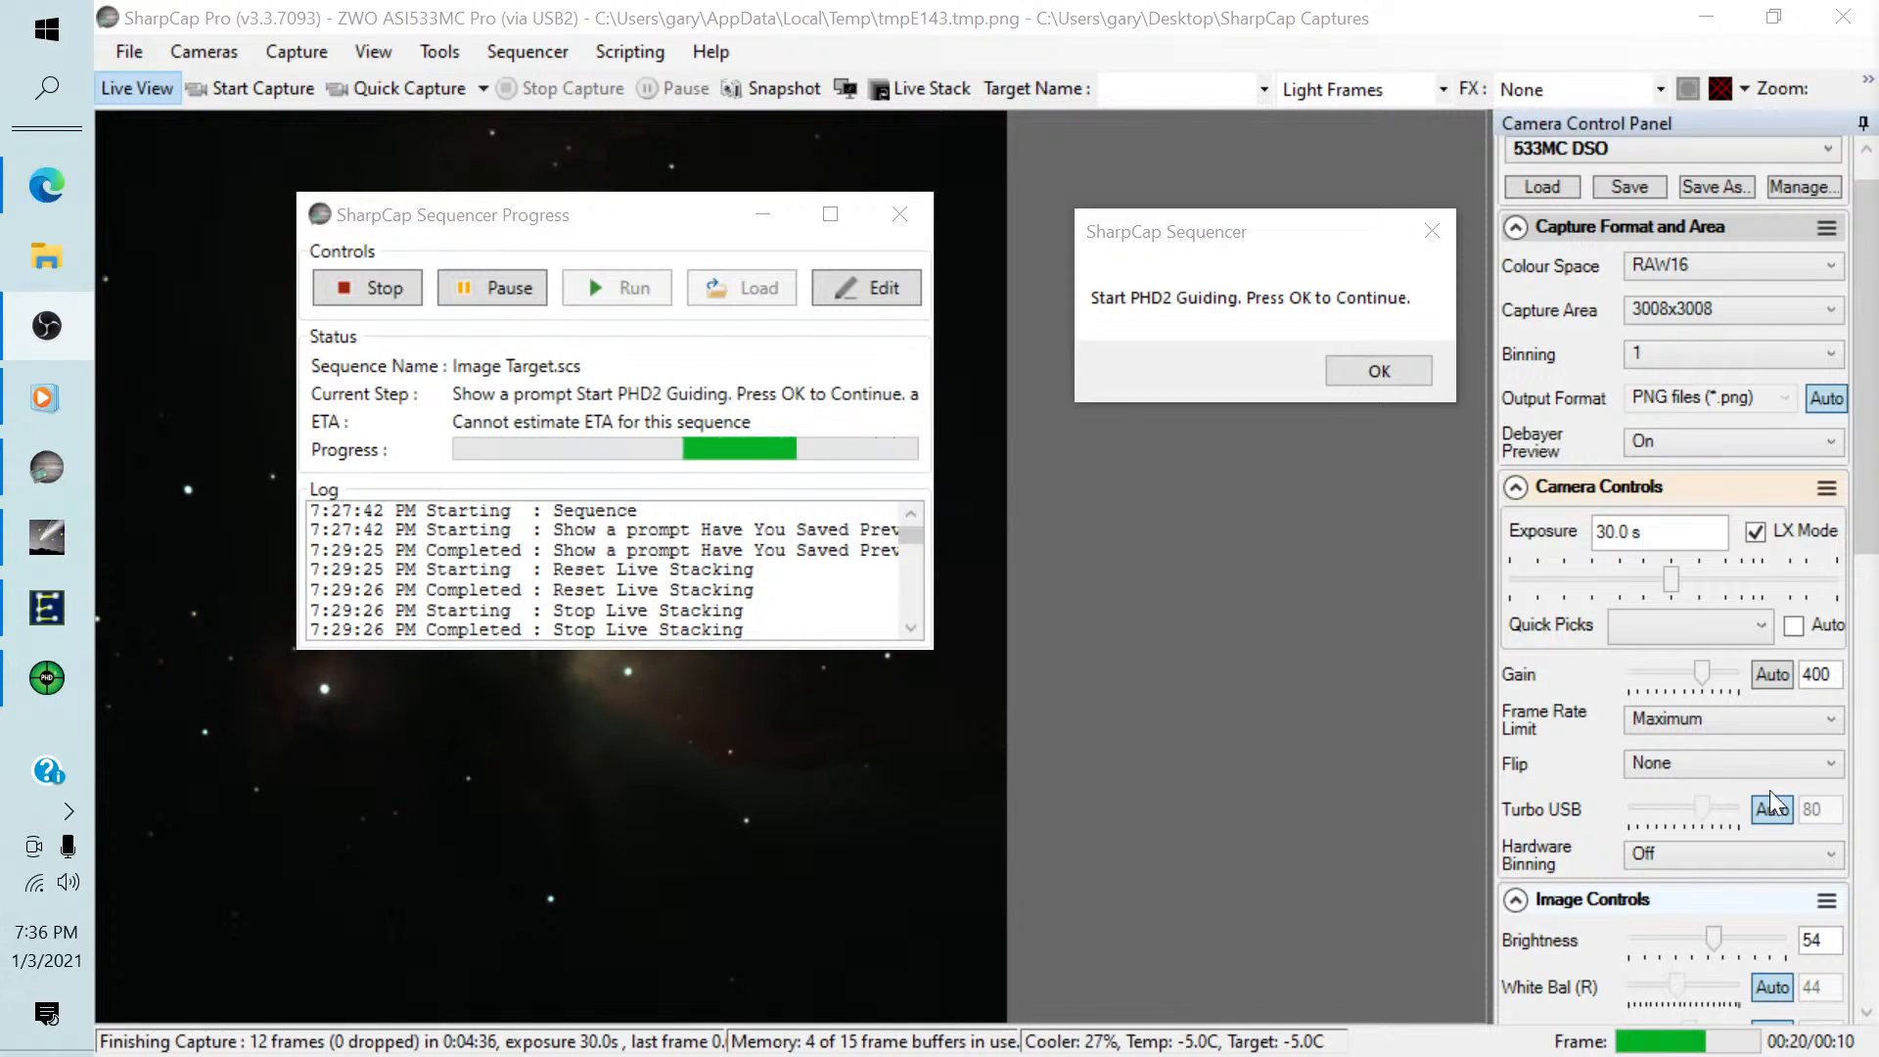
{"action": "left_click", "coordinate": [1345, 364]}
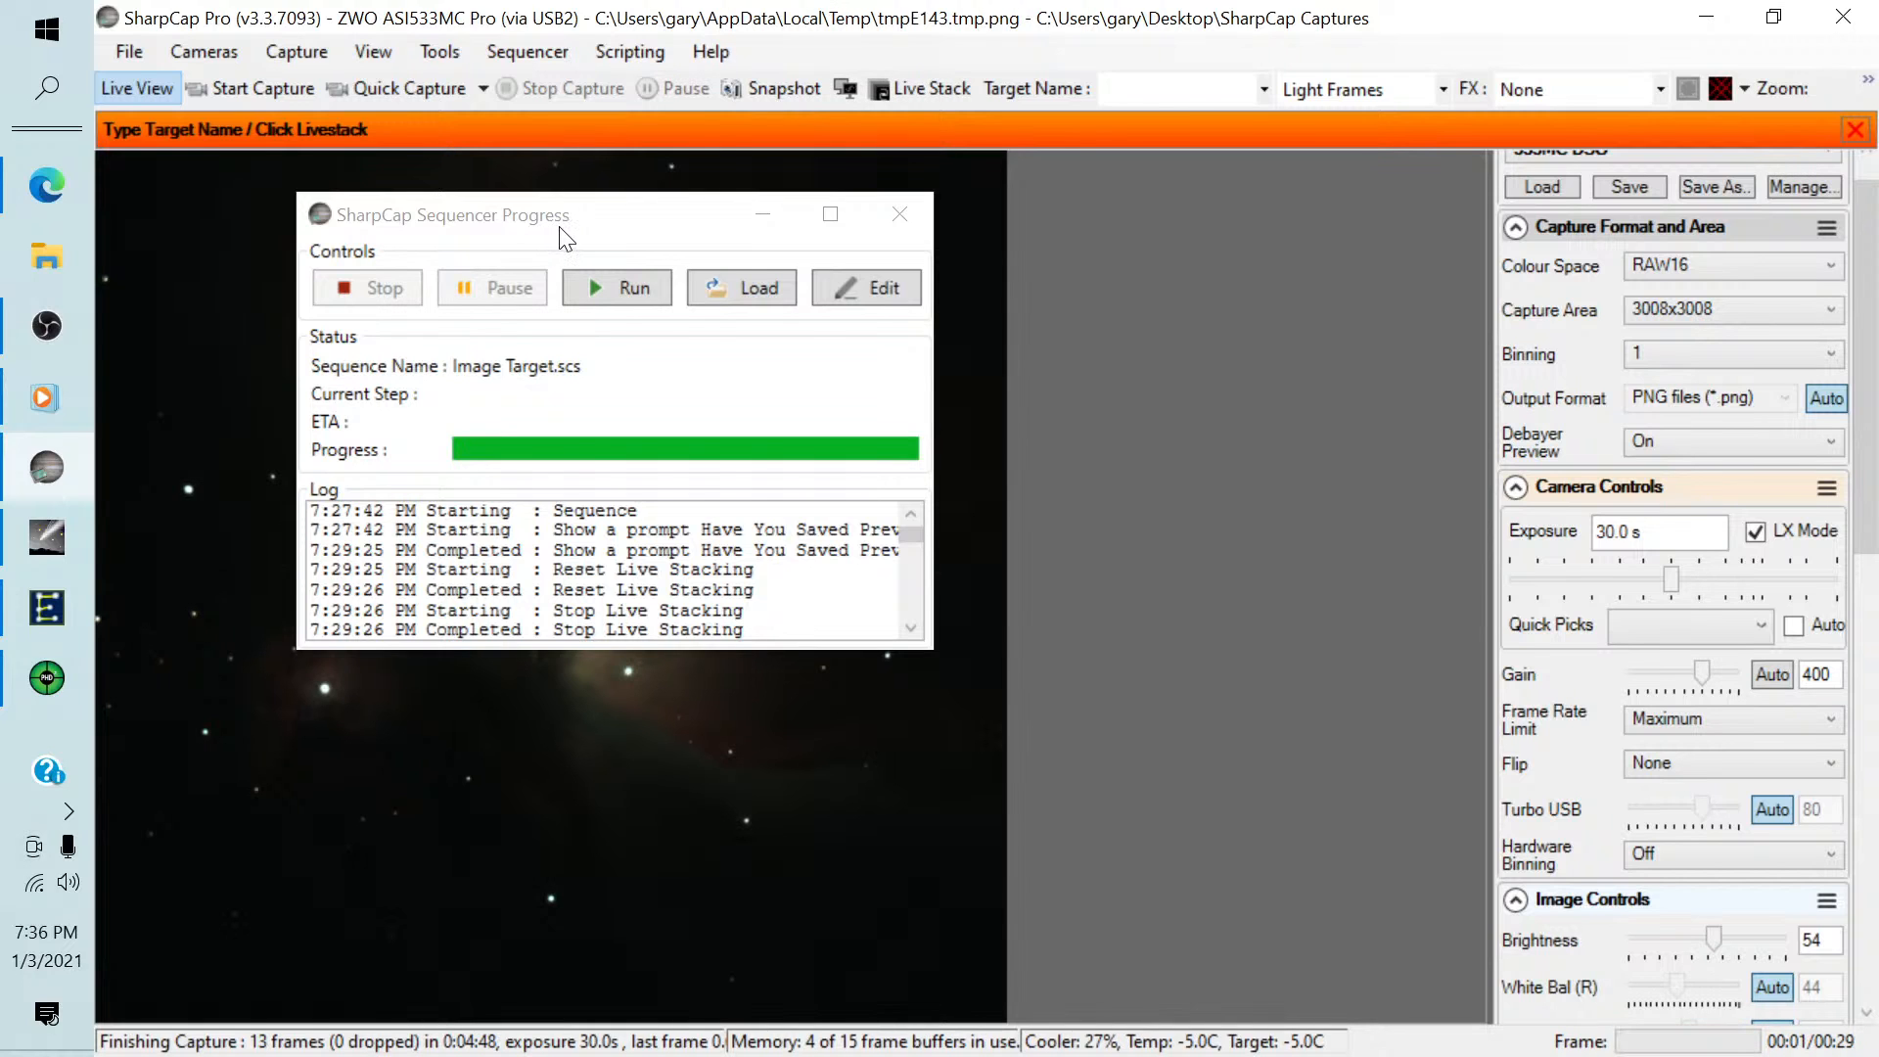
Review the Image Target sequence in the Sequence Editor from the first prompt to the final notification, and close the editor.
{"action": "left_click", "coordinate": [862, 283]}
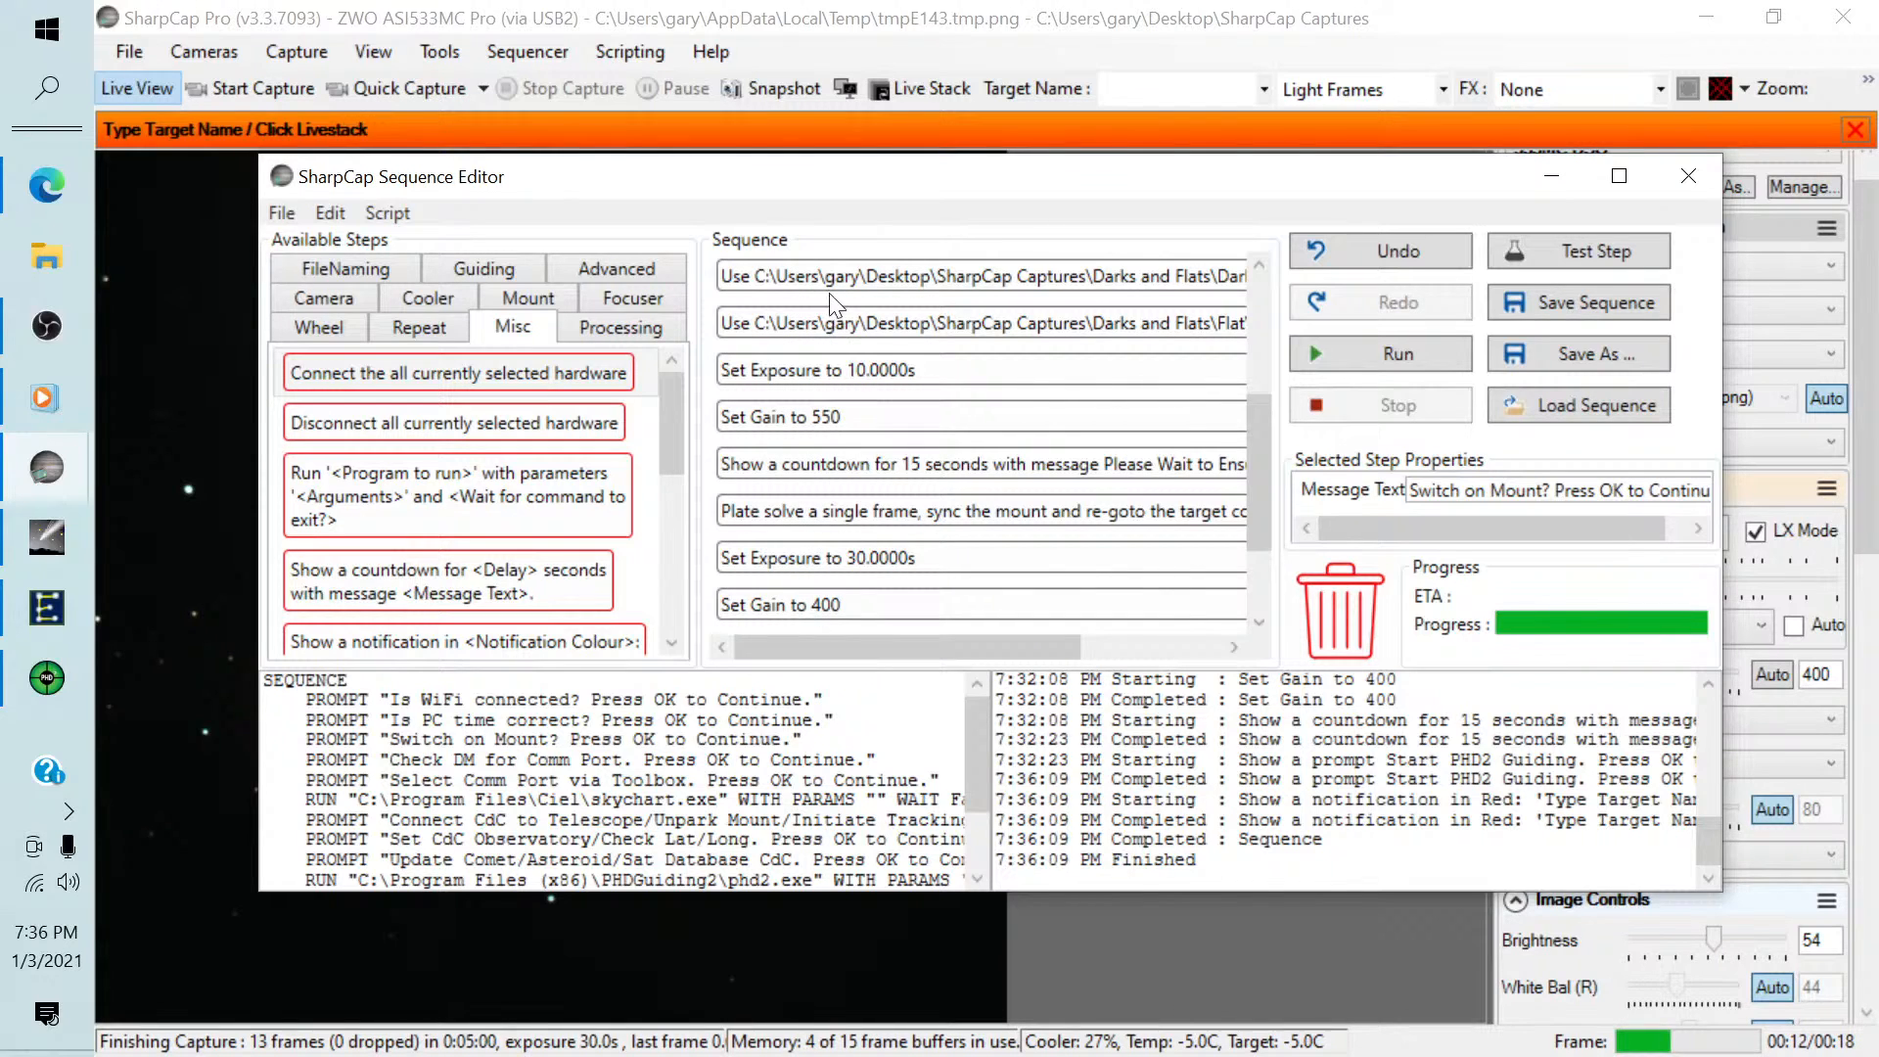
{"action": "left_click_drag", "start_coordinate": [1253, 455], "coordinate": [1271, 291]}
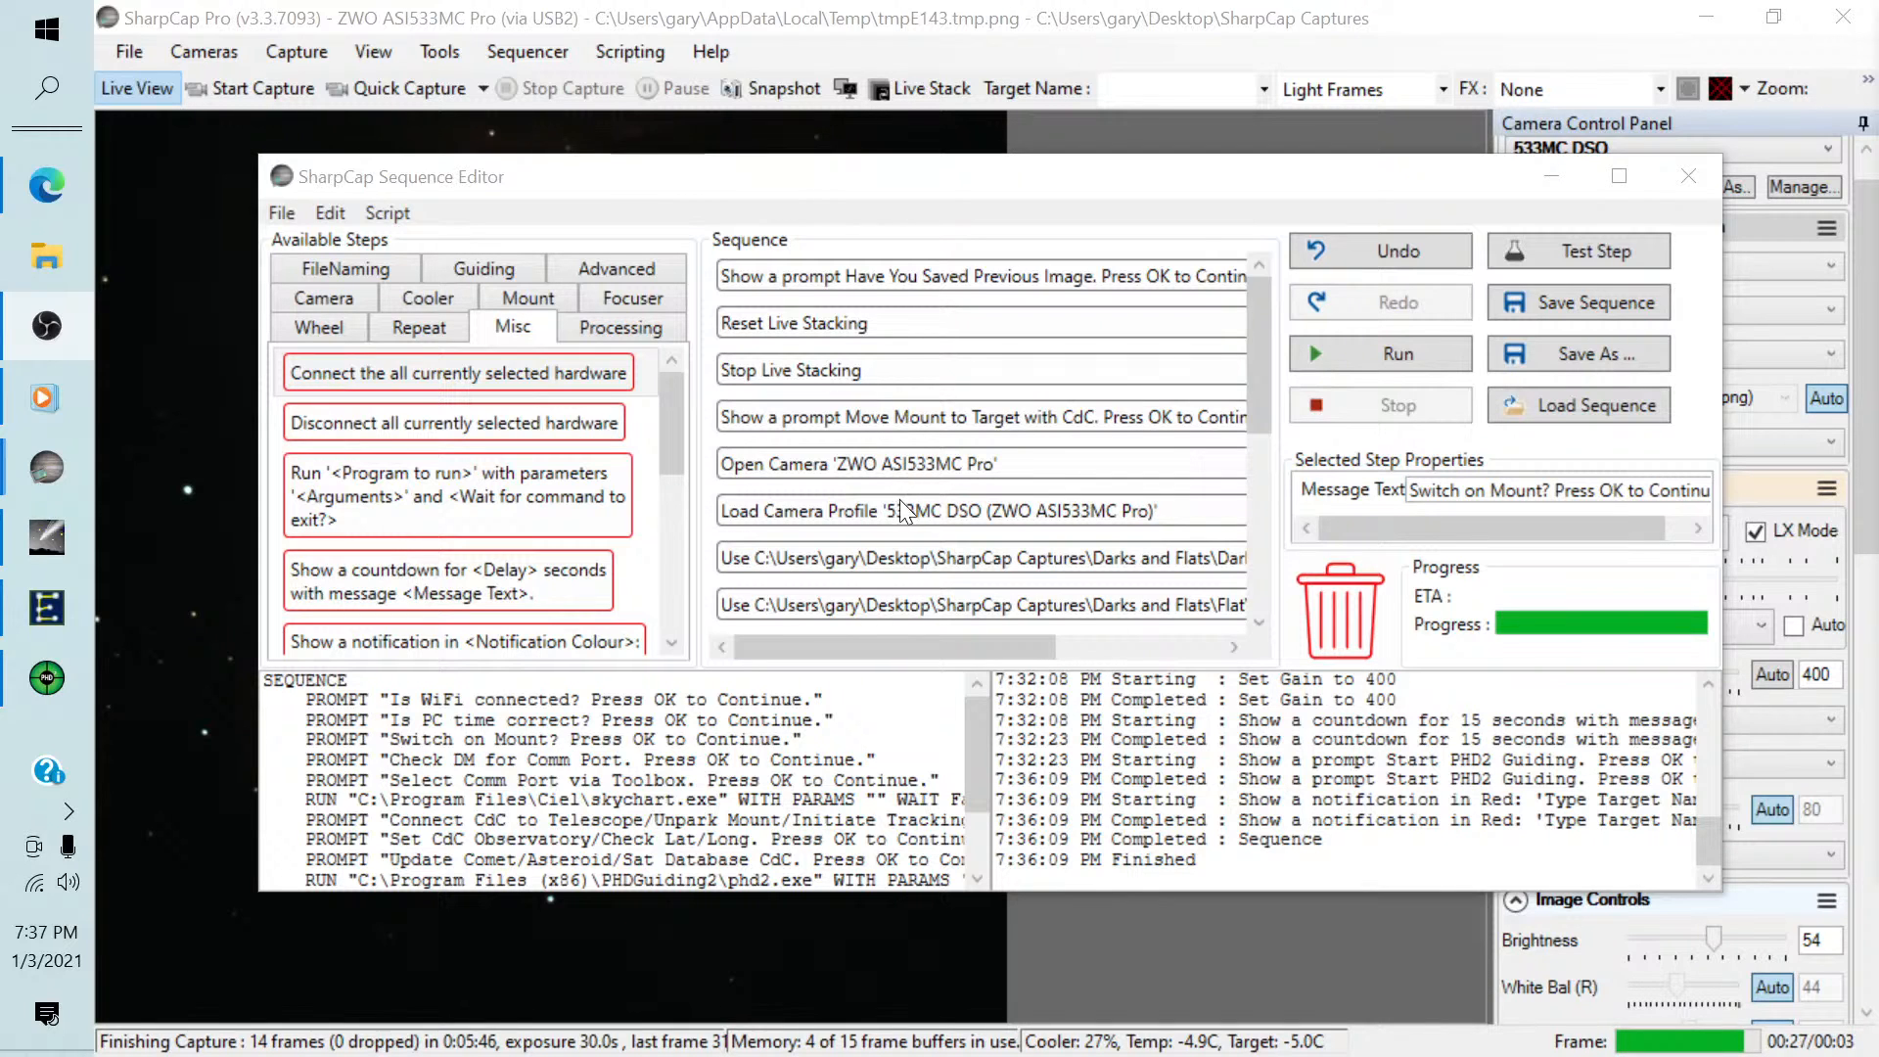
{"action": "left_click_drag", "start_coordinate": [1257, 385], "coordinate": [1255, 437]}
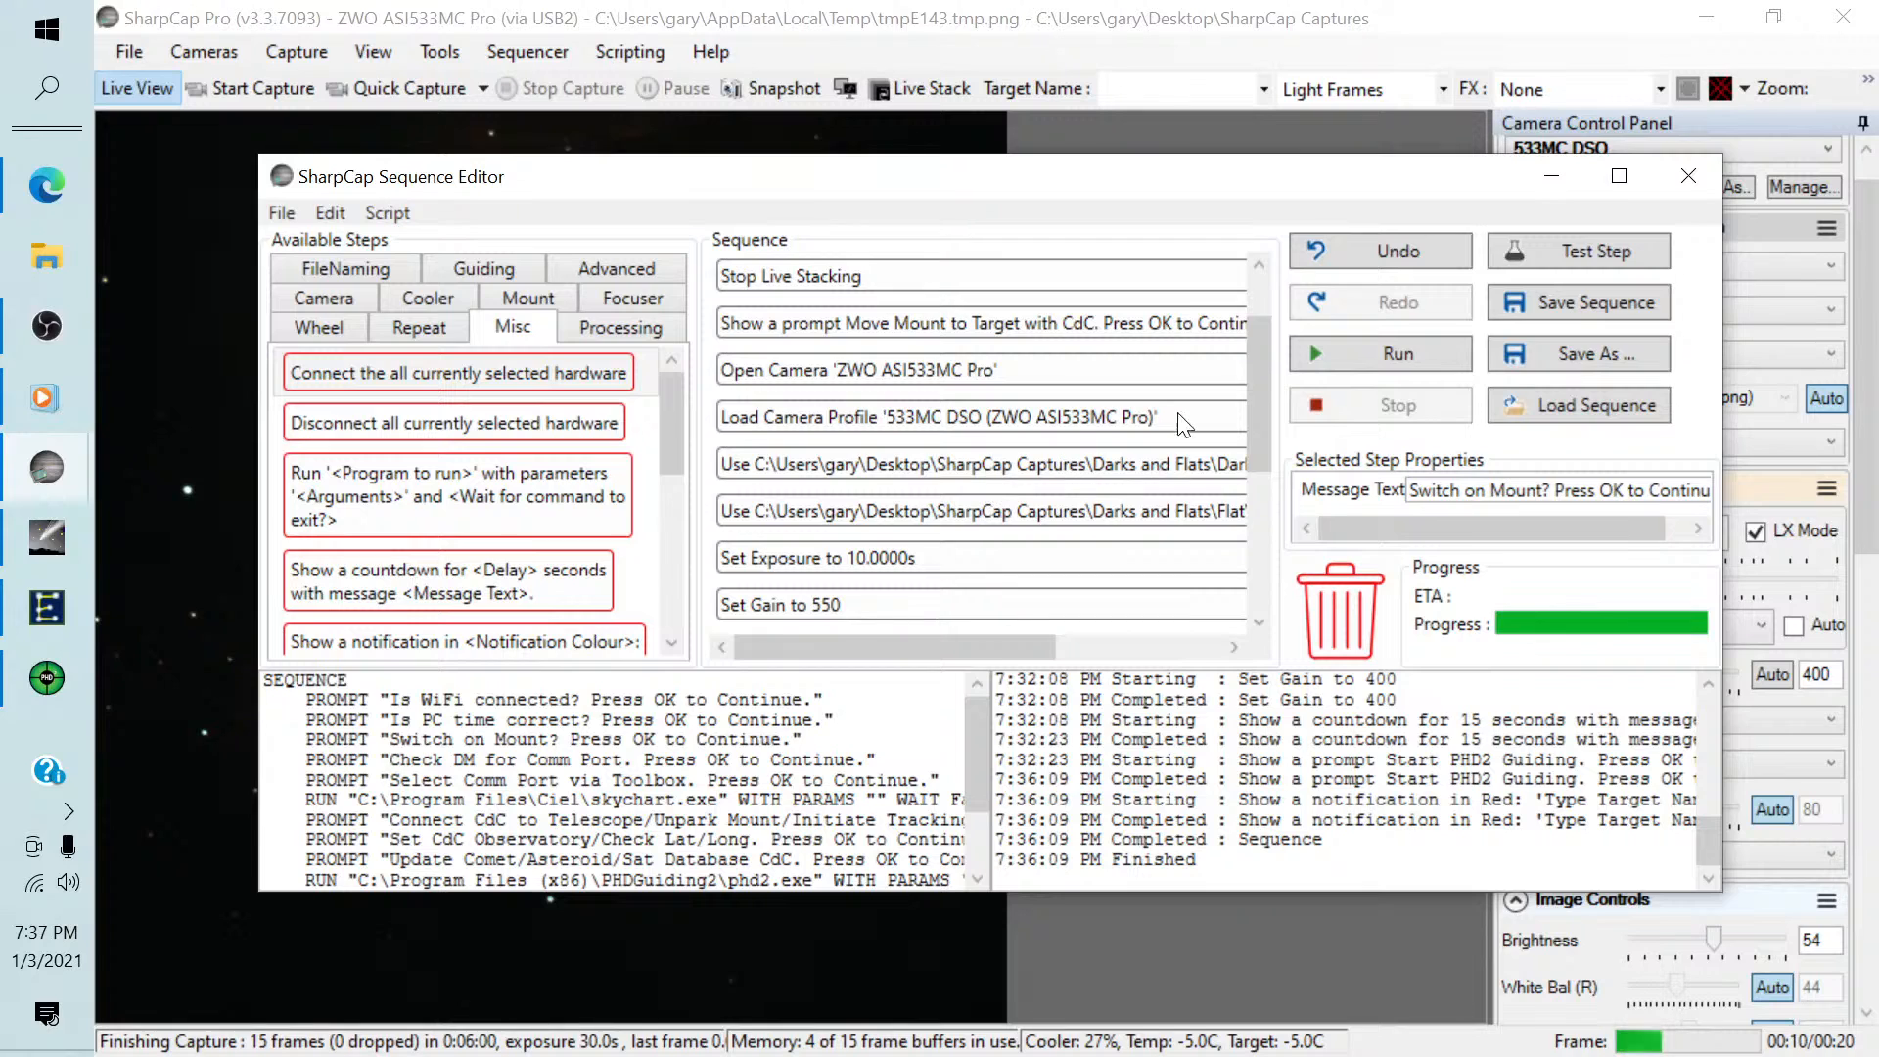
{"action": "left_click_drag", "start_coordinate": [1255, 391], "coordinate": [1254, 437]}
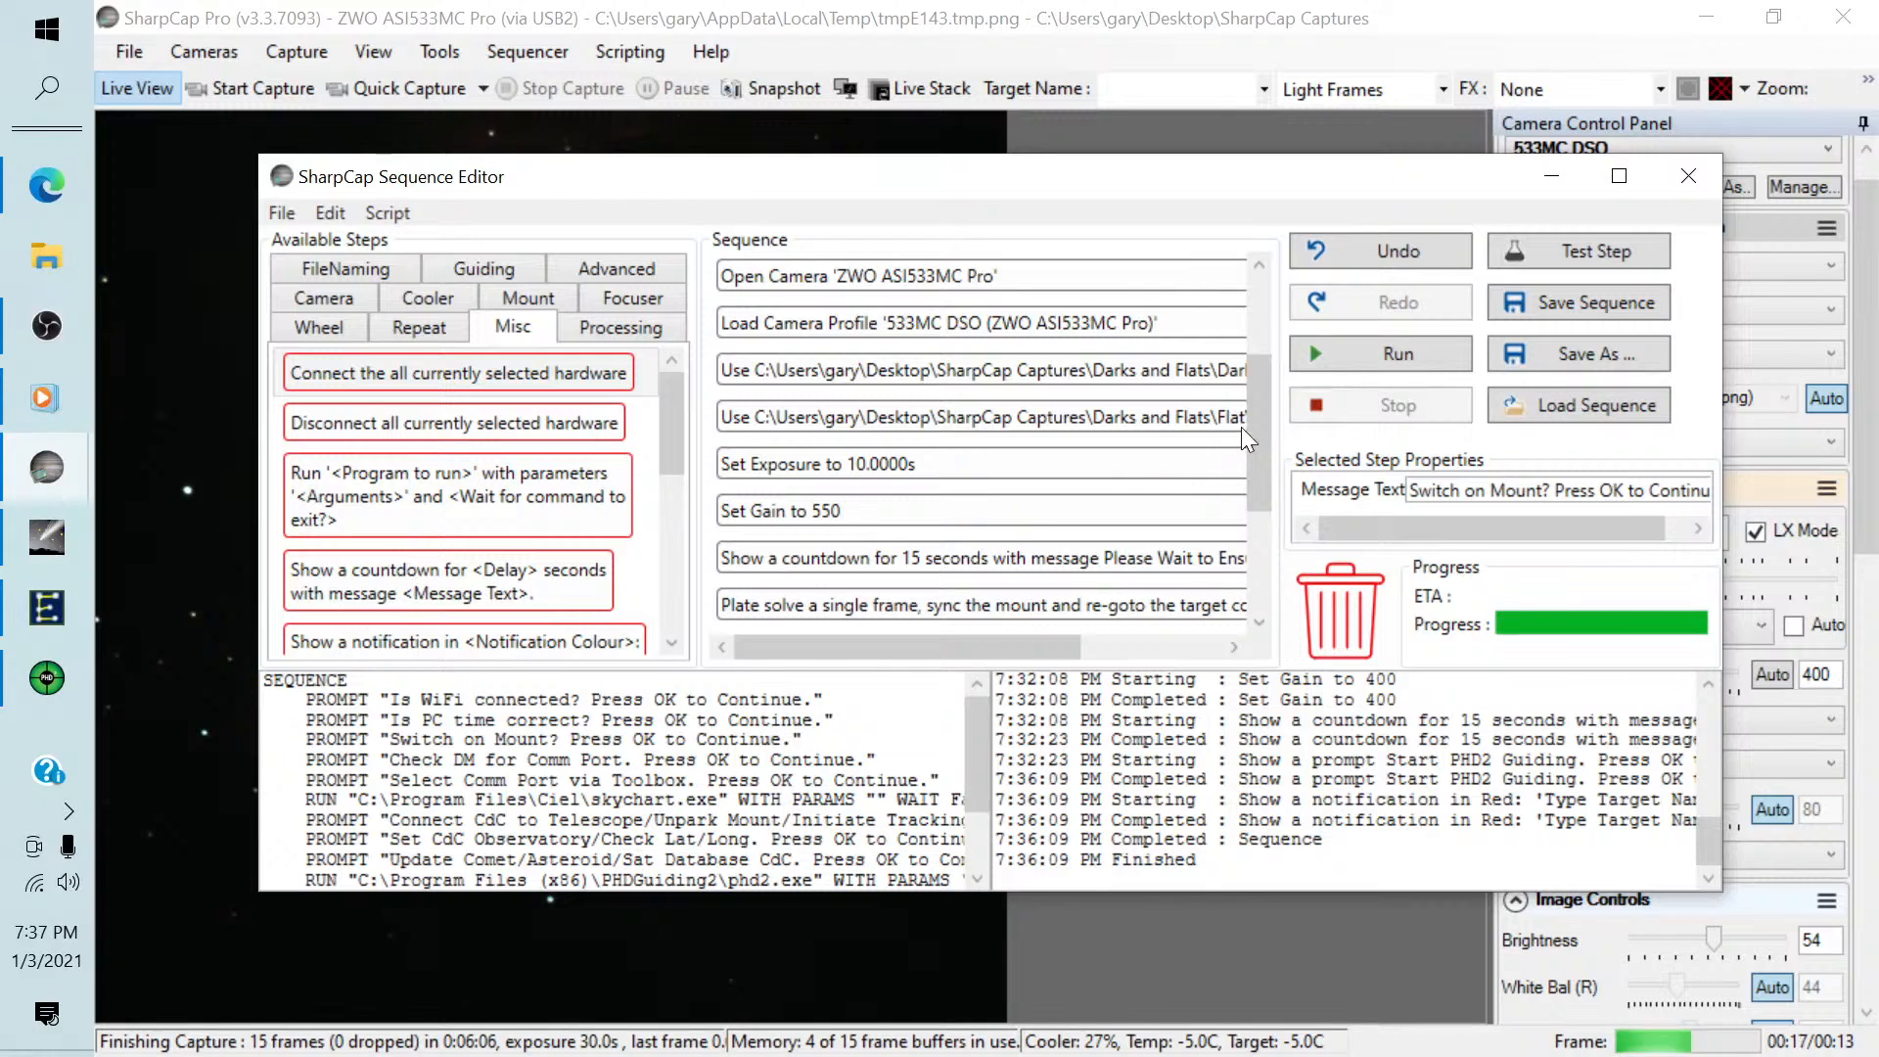
{"action": "left_click_drag", "start_coordinate": [1248, 425], "coordinate": [1251, 473]}
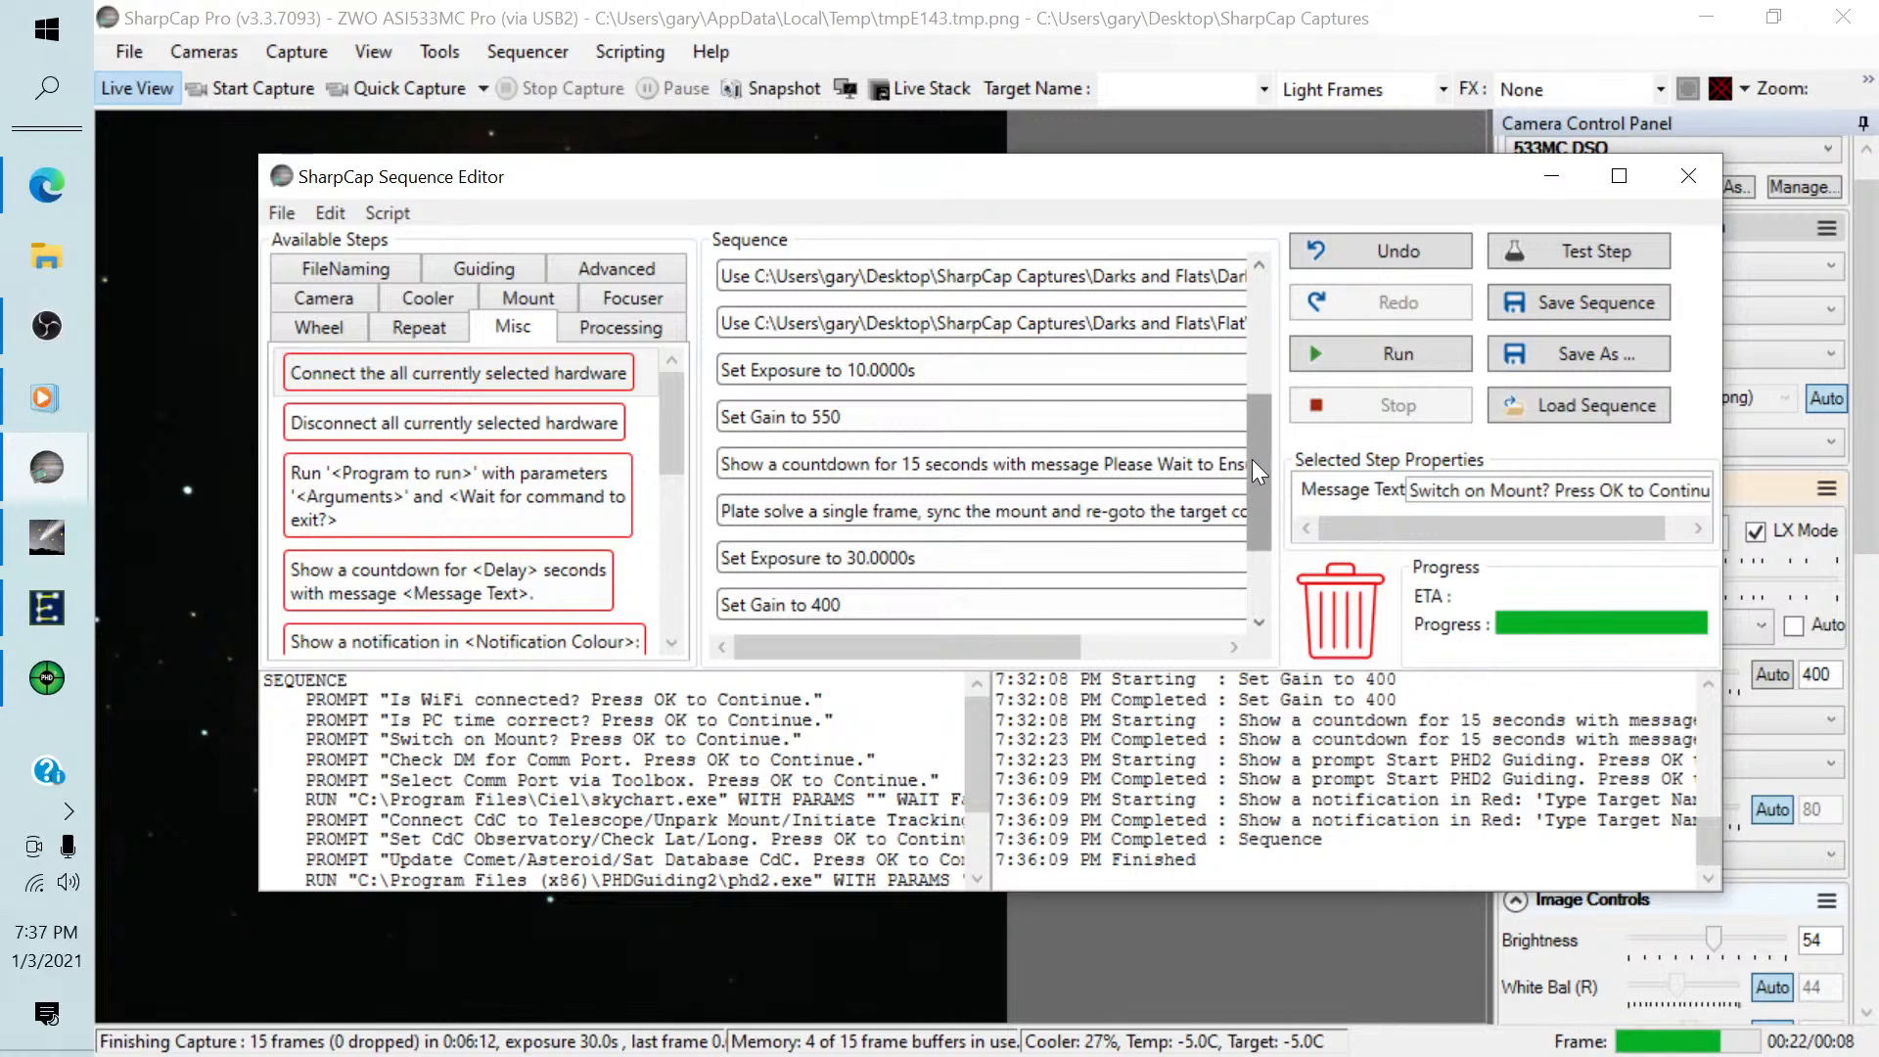
{"action": "left_click_drag", "start_coordinate": [1253, 466], "coordinate": [1249, 503]}
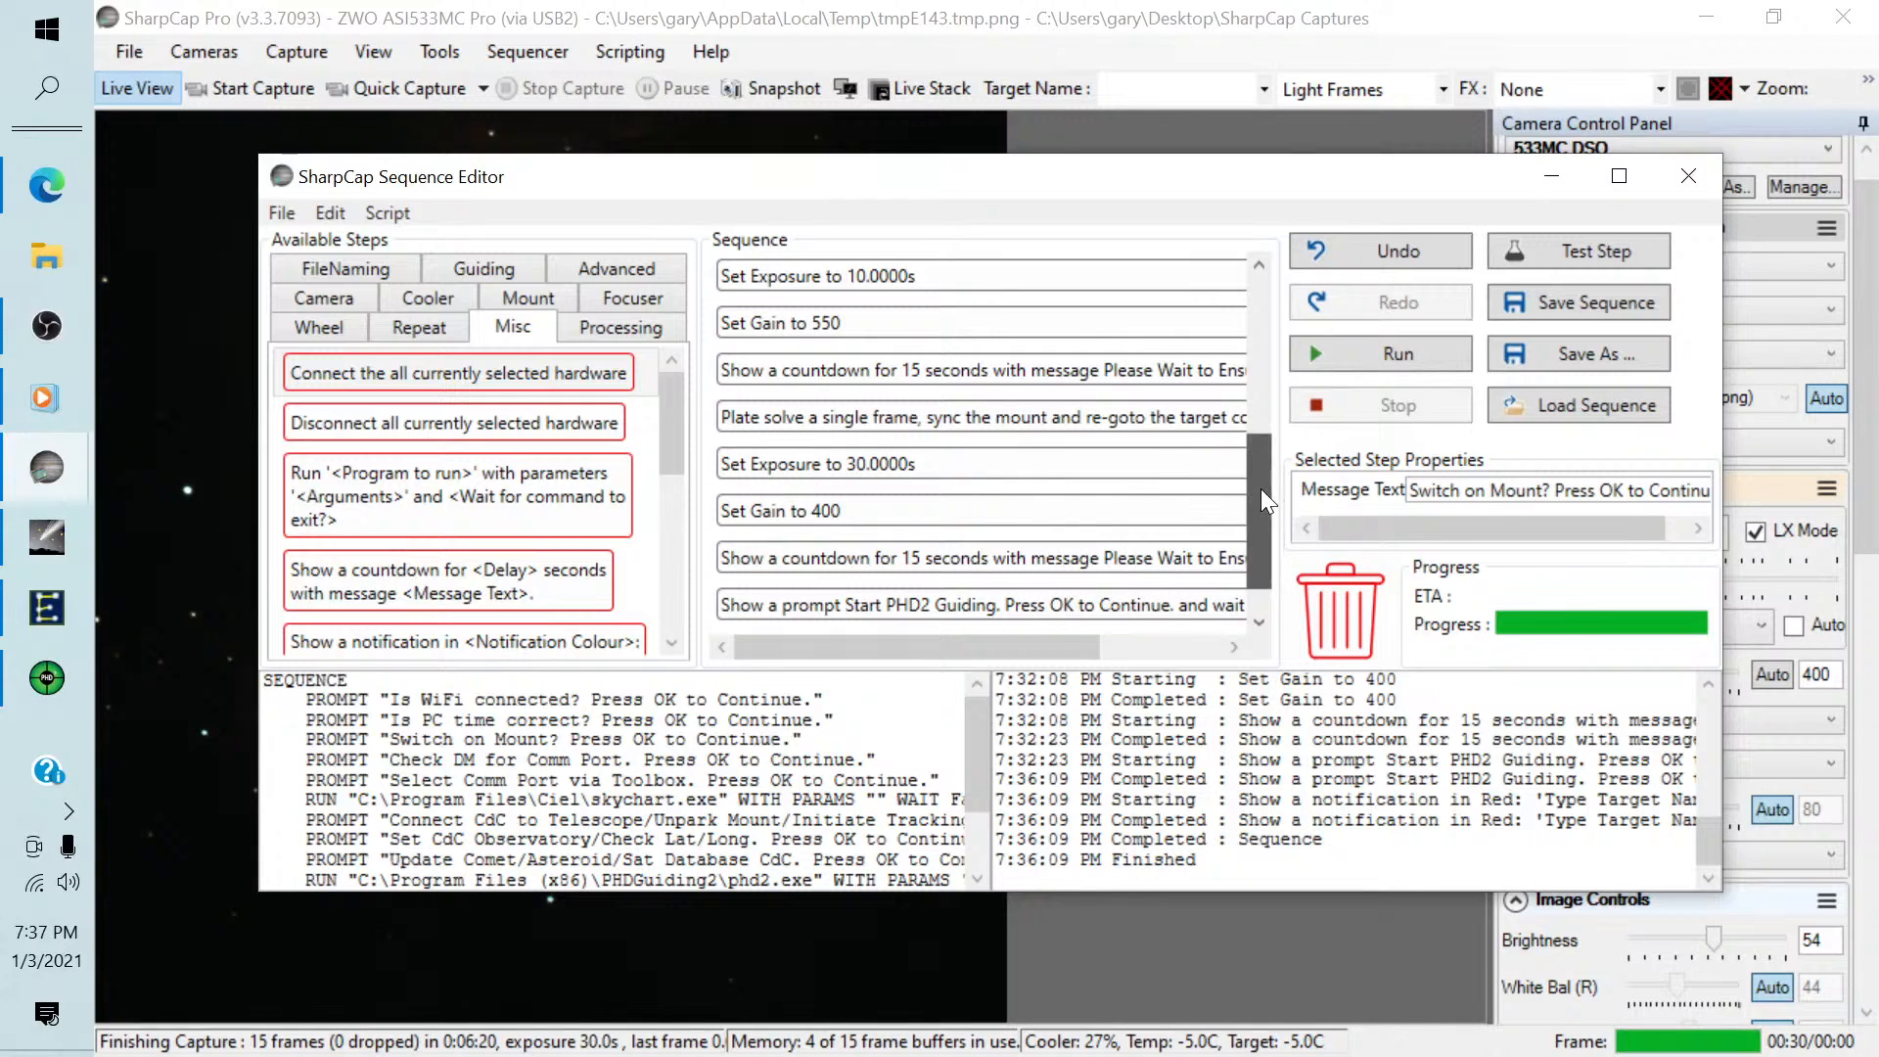
{"action": "left_click_drag", "start_coordinate": [1261, 489], "coordinate": [1225, 528]}
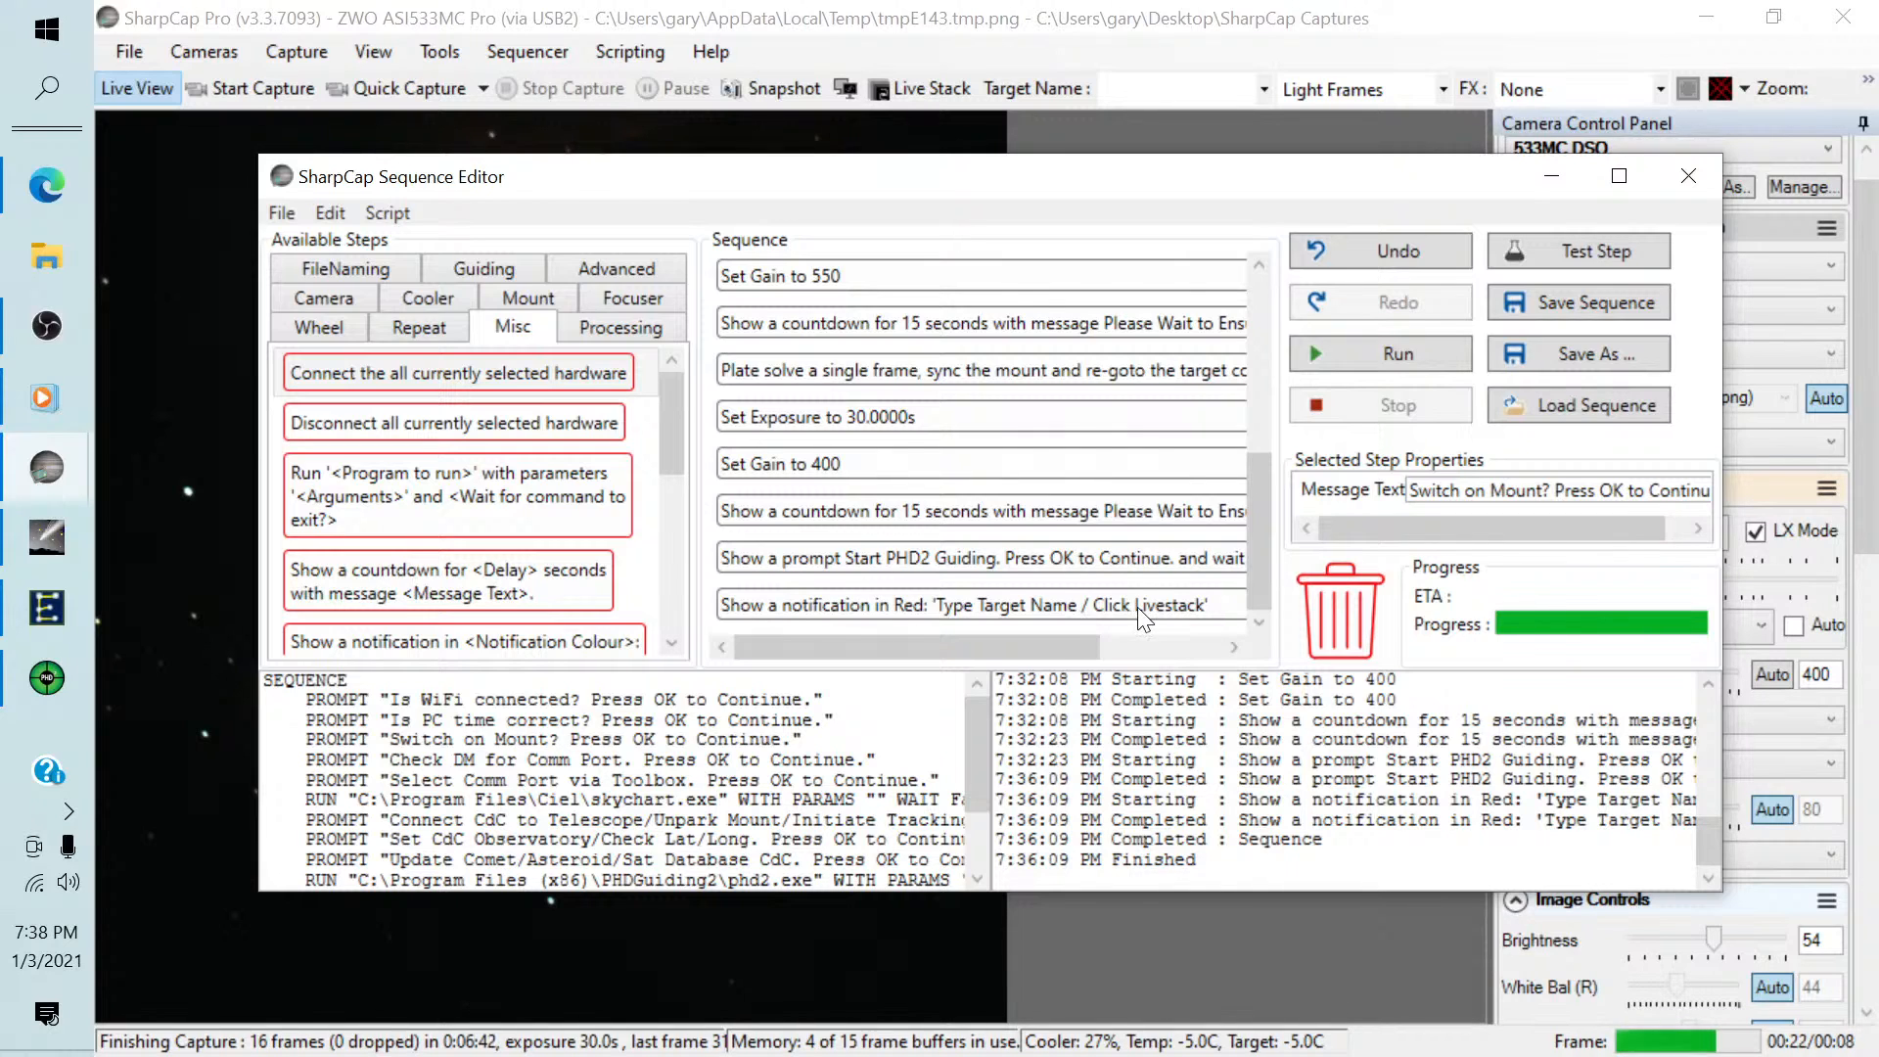
{"action": "left_click", "coordinate": [1695, 169]}
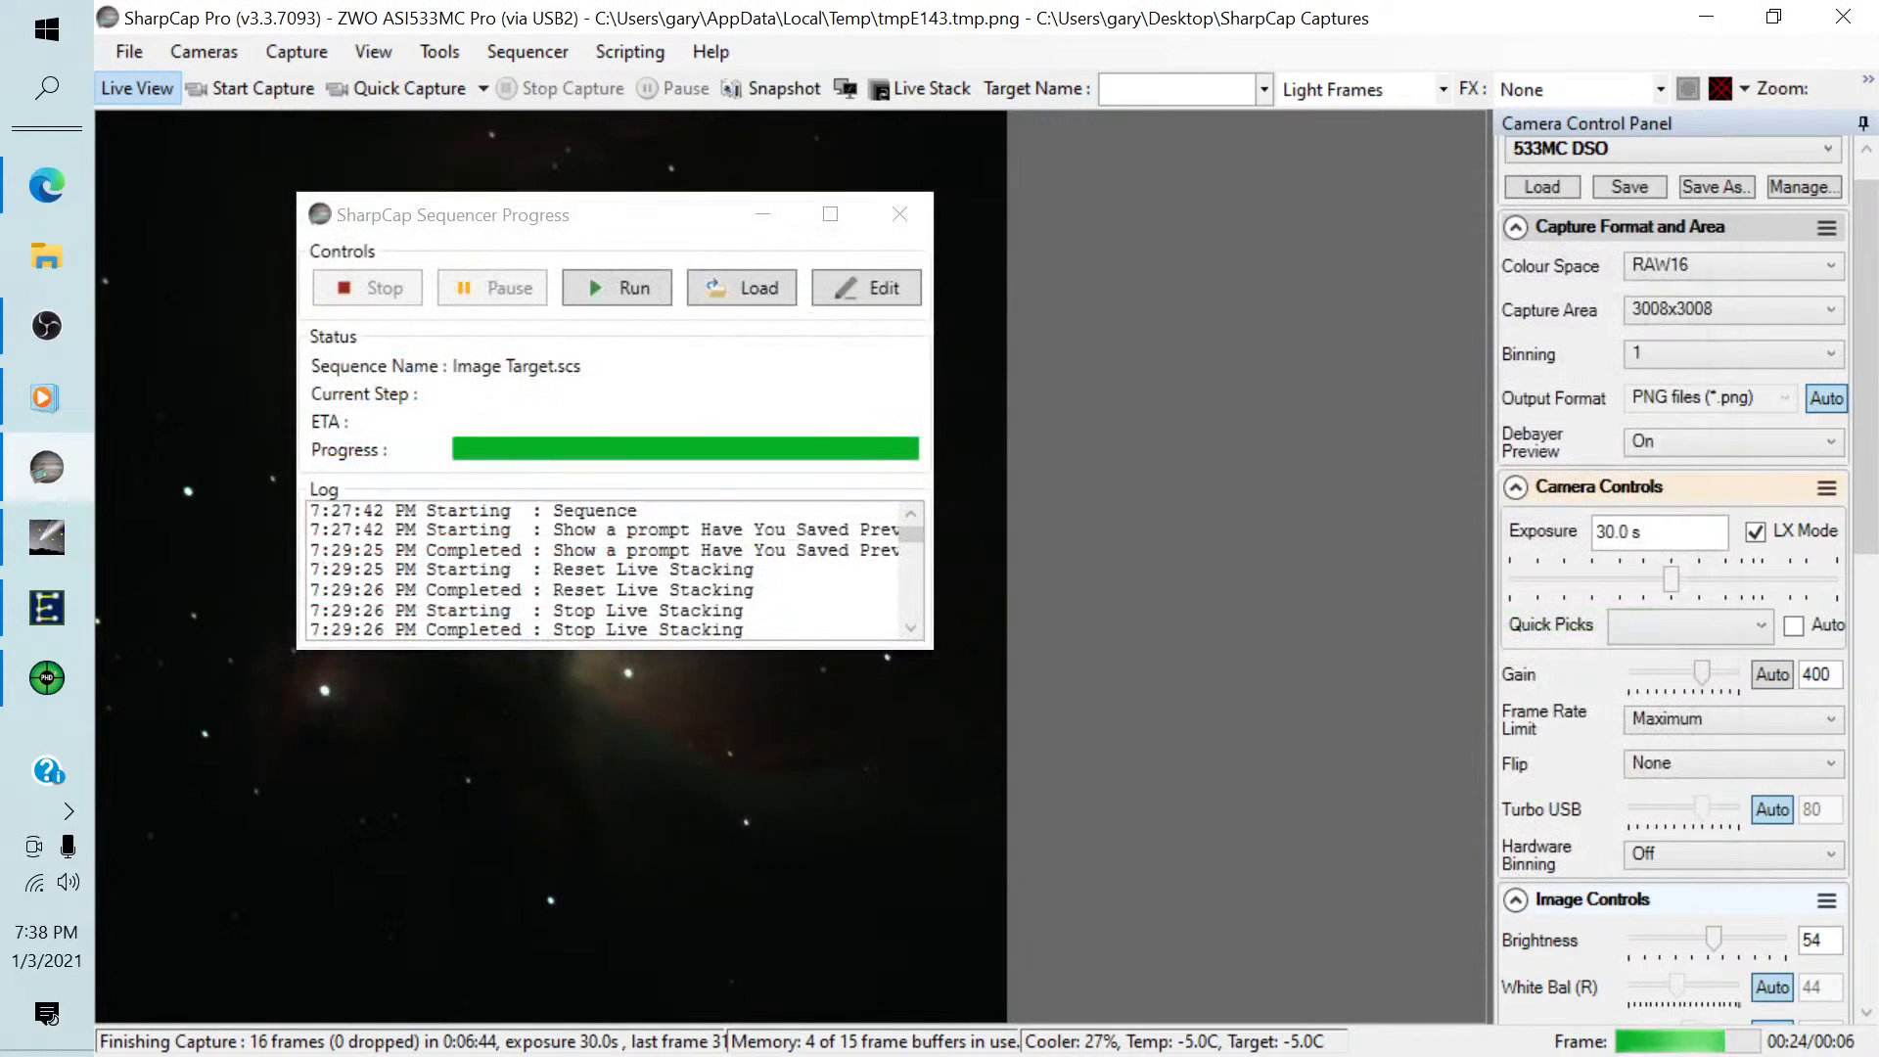
Close the sequencer progress window, set the target name to M42, and start Live Stack.
{"action": "left_click", "coordinate": [897, 214]}
{"action": "left_click", "coordinate": [1116, 89]}
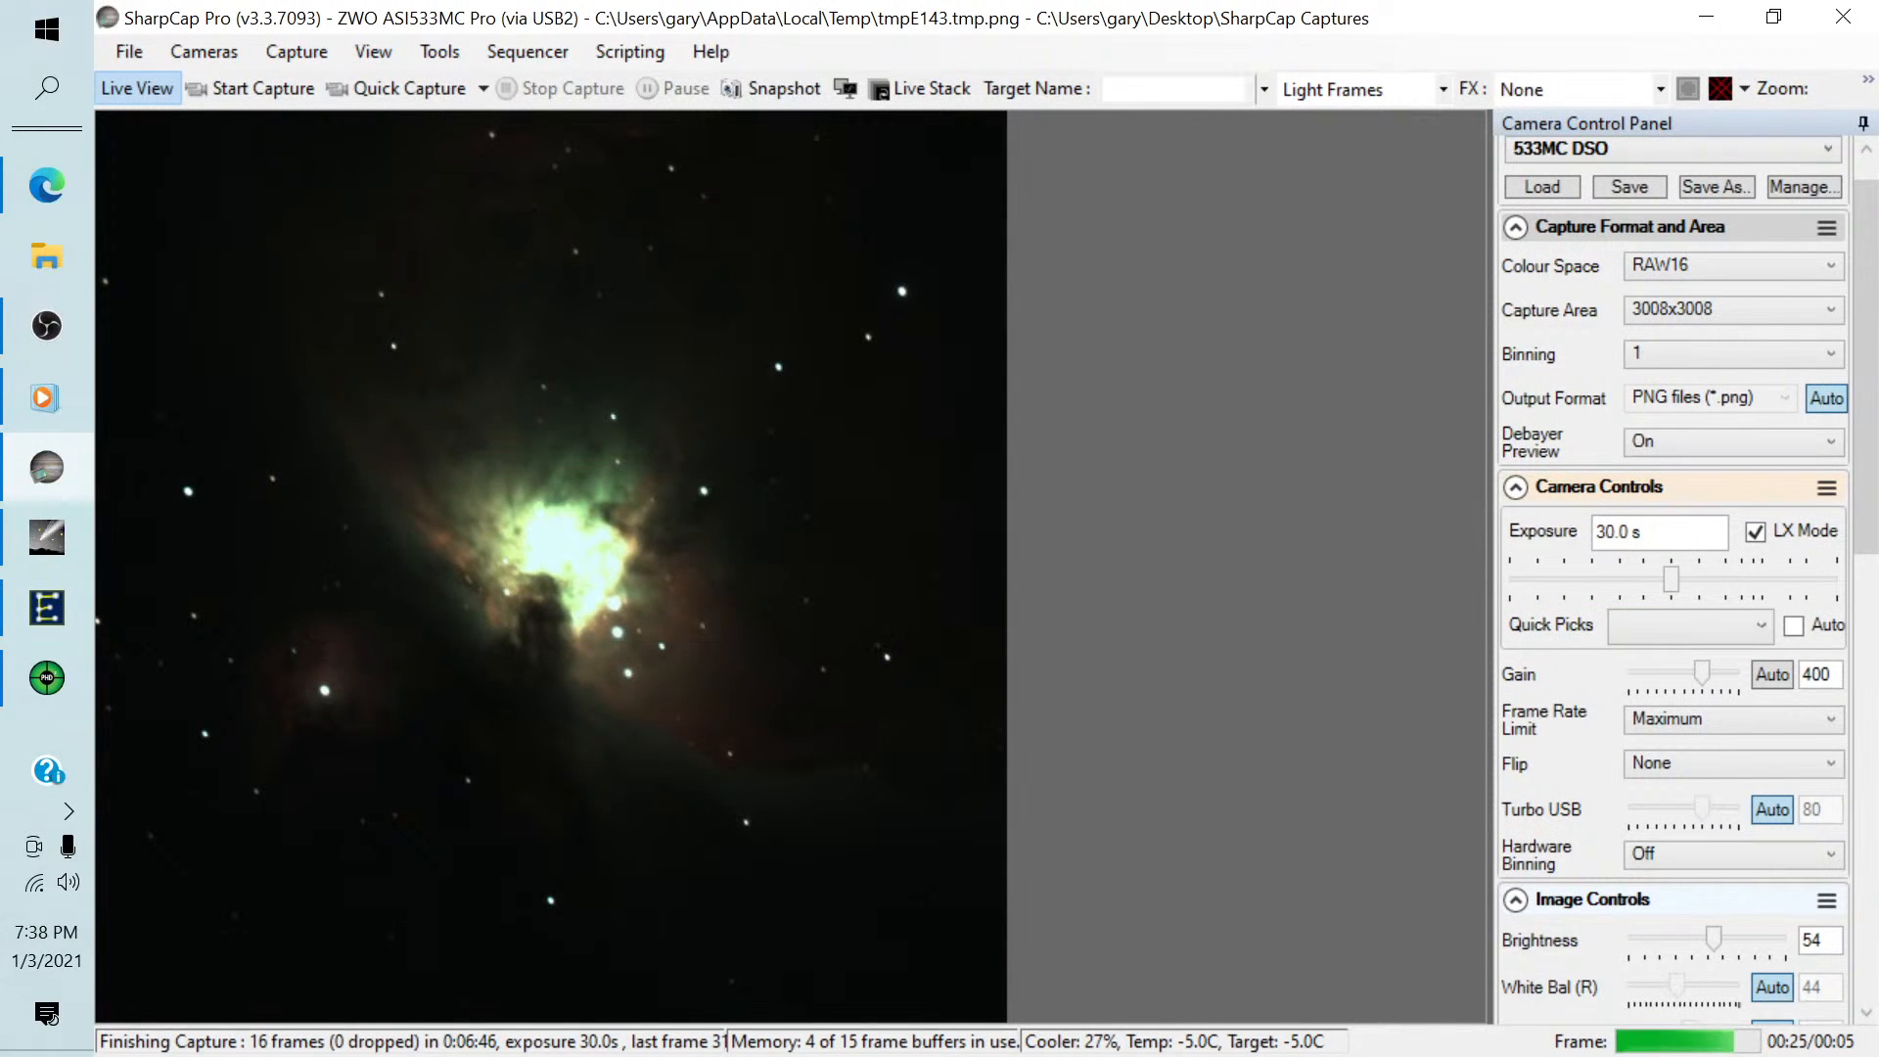
{"action": "type", "text": "M"}
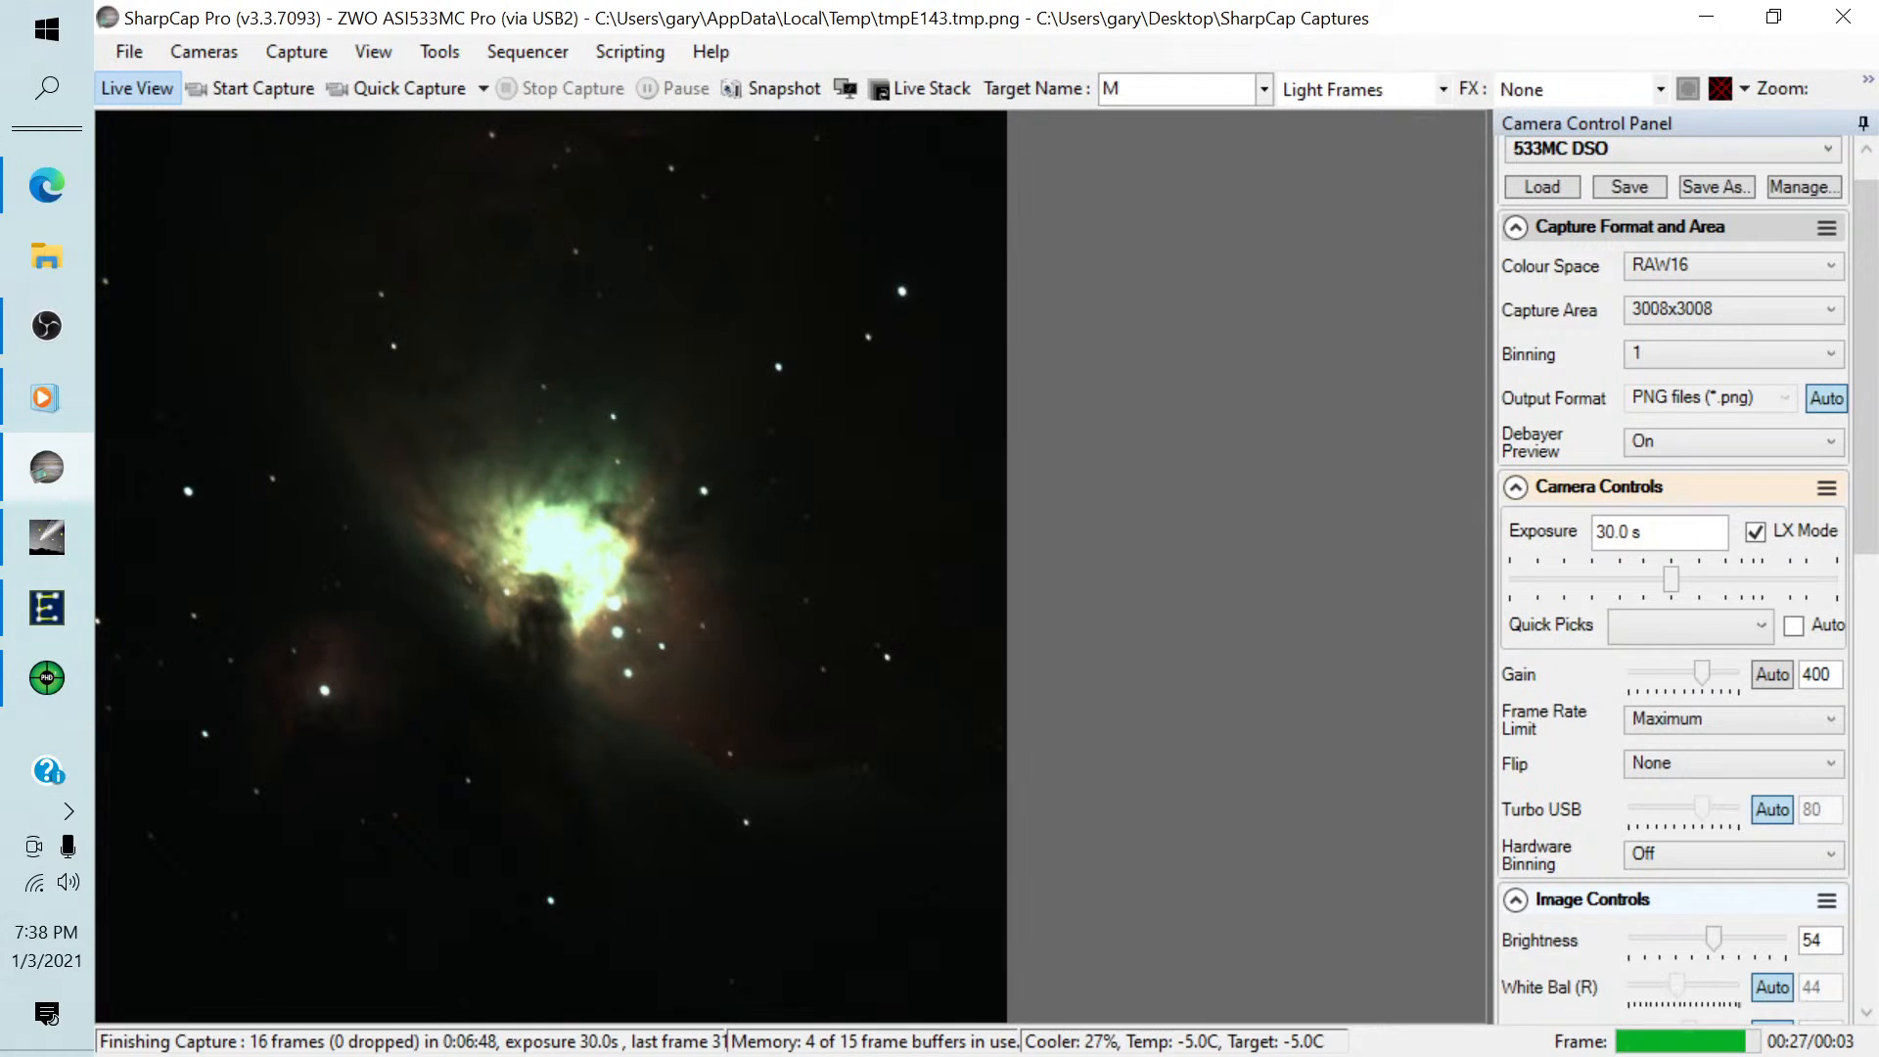
{"action": "type", "text": "42"}
{"action": "left_click", "coordinate": [913, 84]}
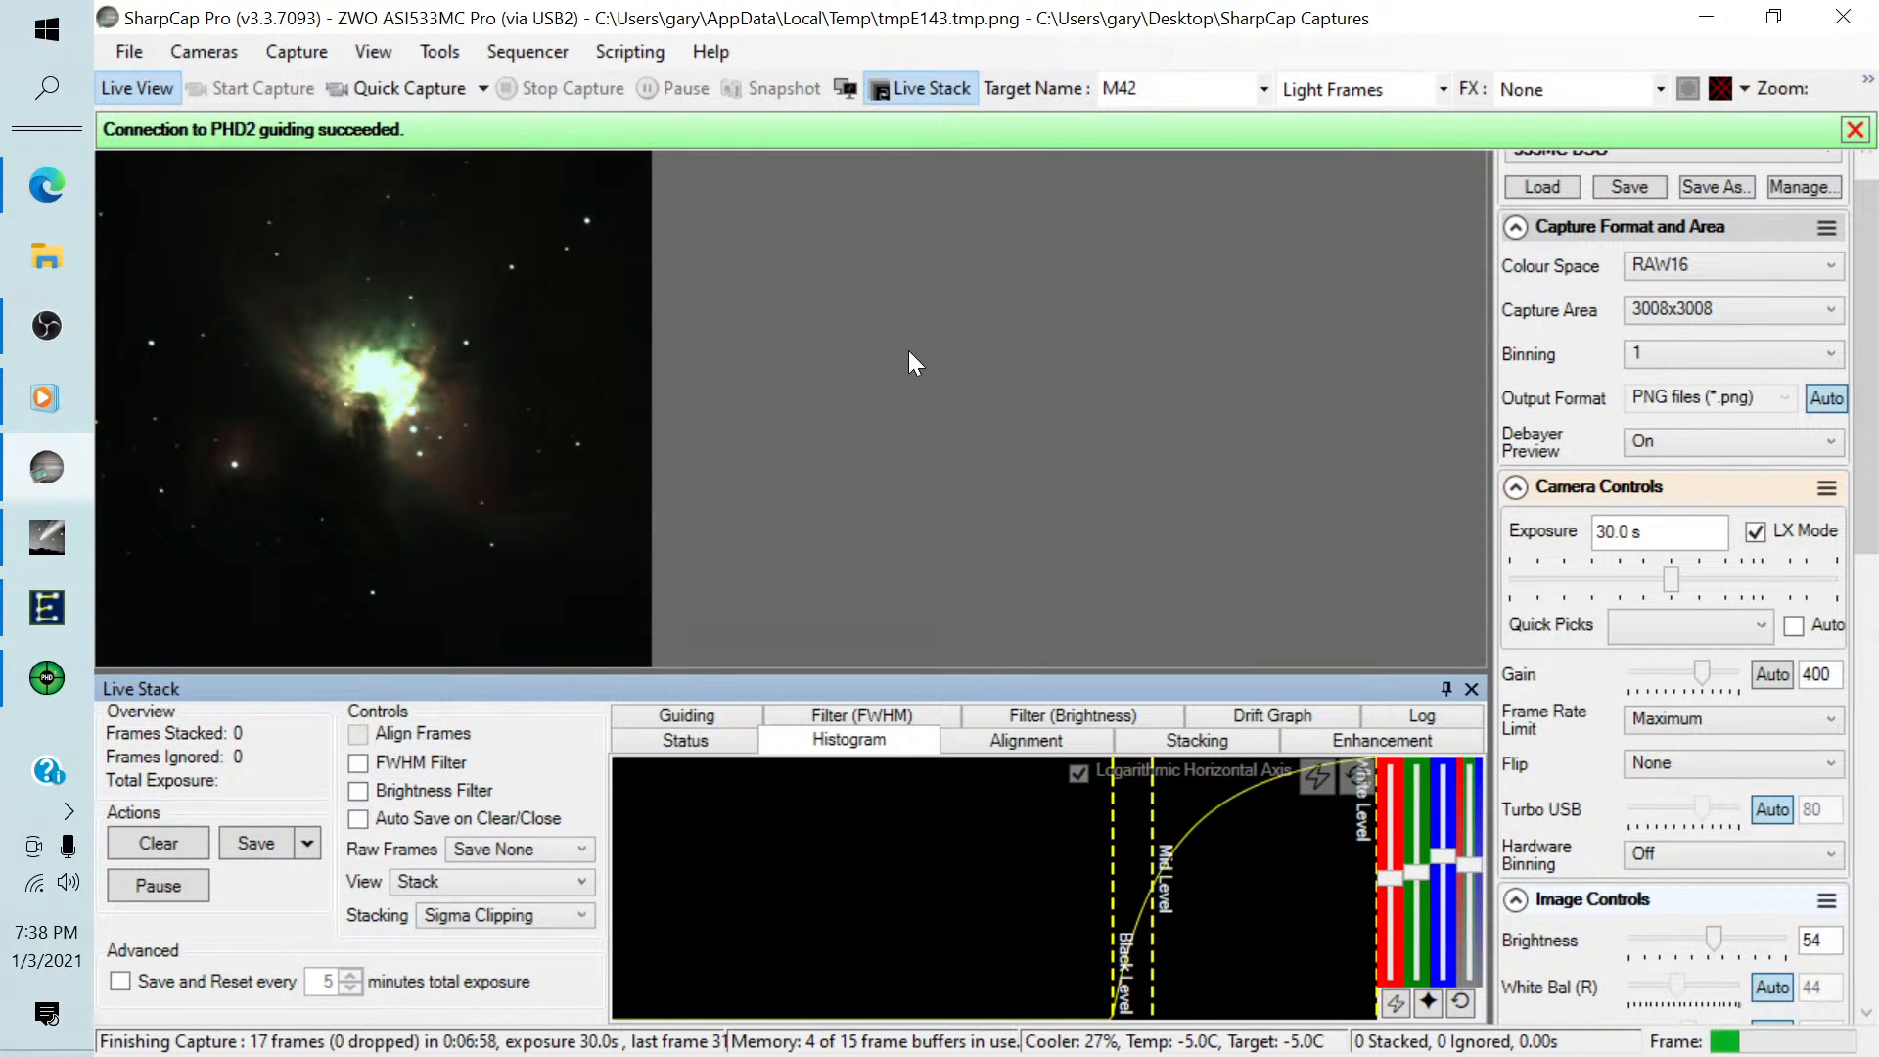
Examine the camera, thermal, preprocessing and scope settings in the Camera Control Panel.
{"action": "scroll", "coordinate": [1871, 320], "scroll_direction": "up", "scroll_amount": 1}
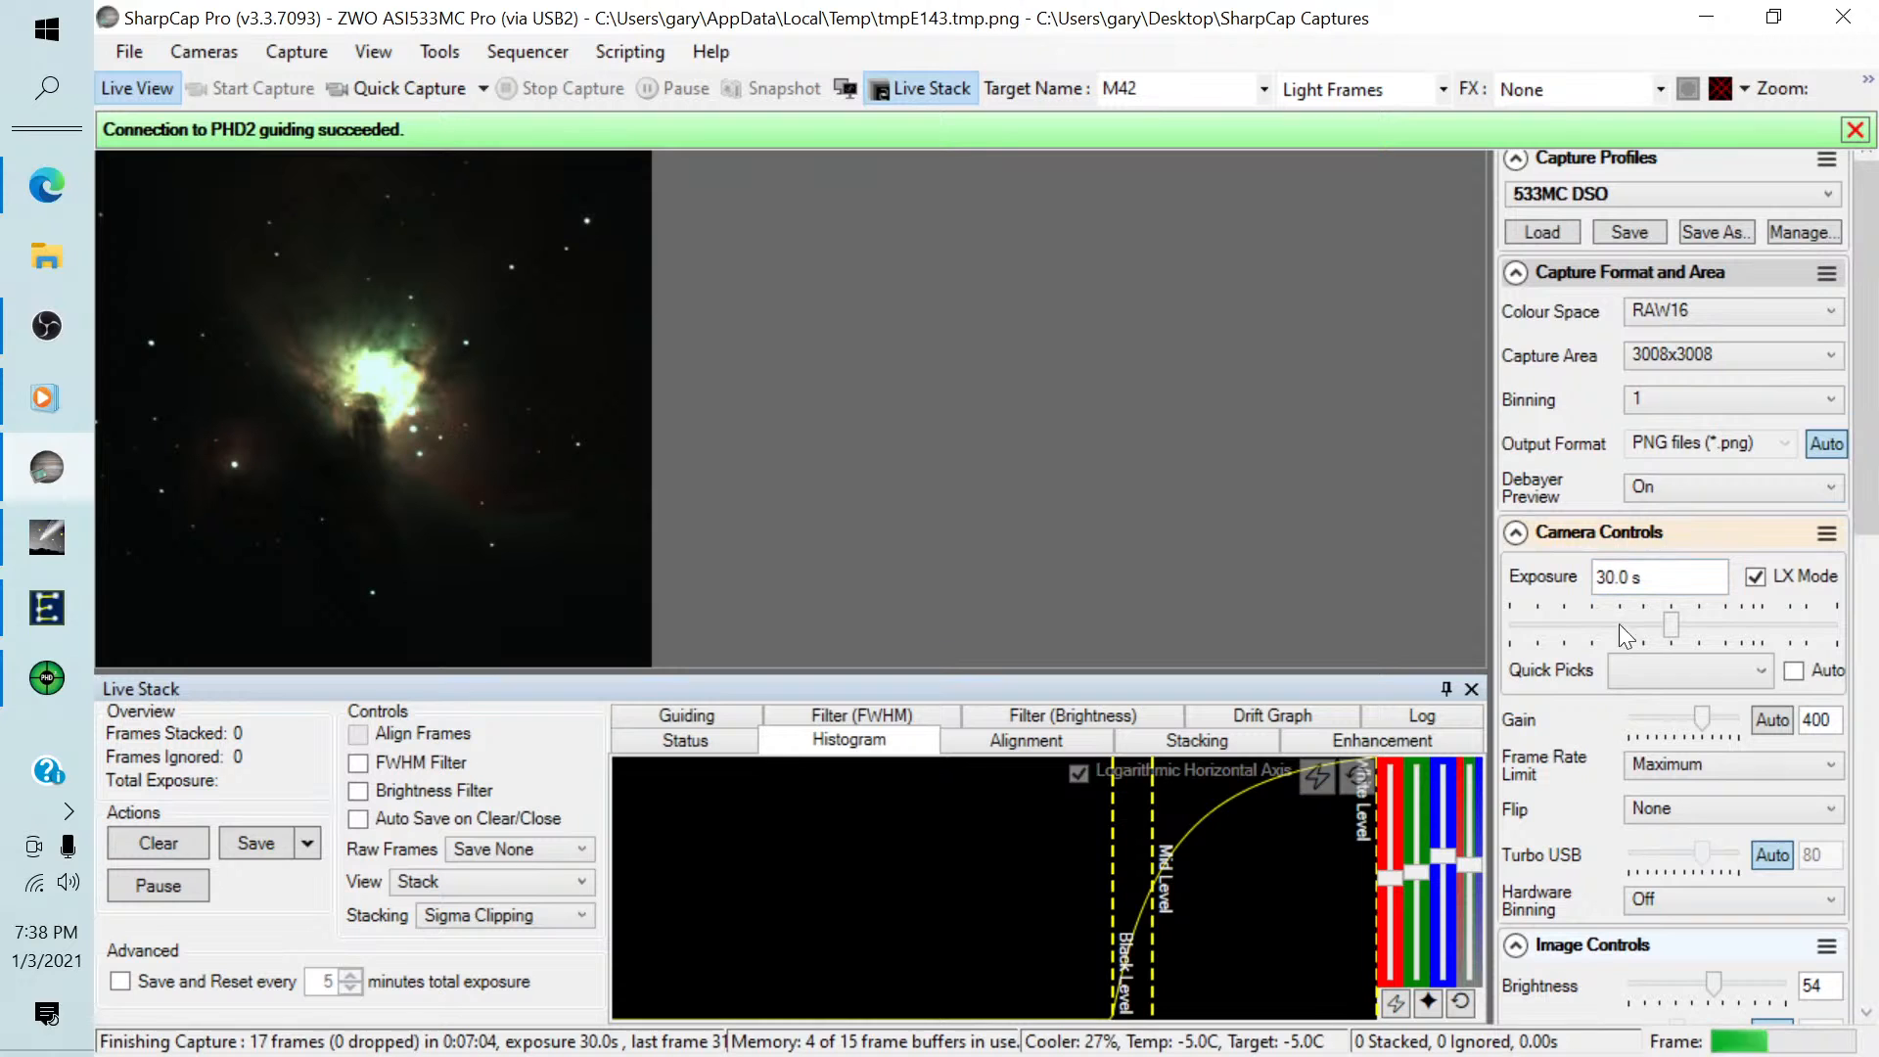
{"action": "left_click_drag", "start_coordinate": [1868, 421], "coordinate": [1867, 795]}
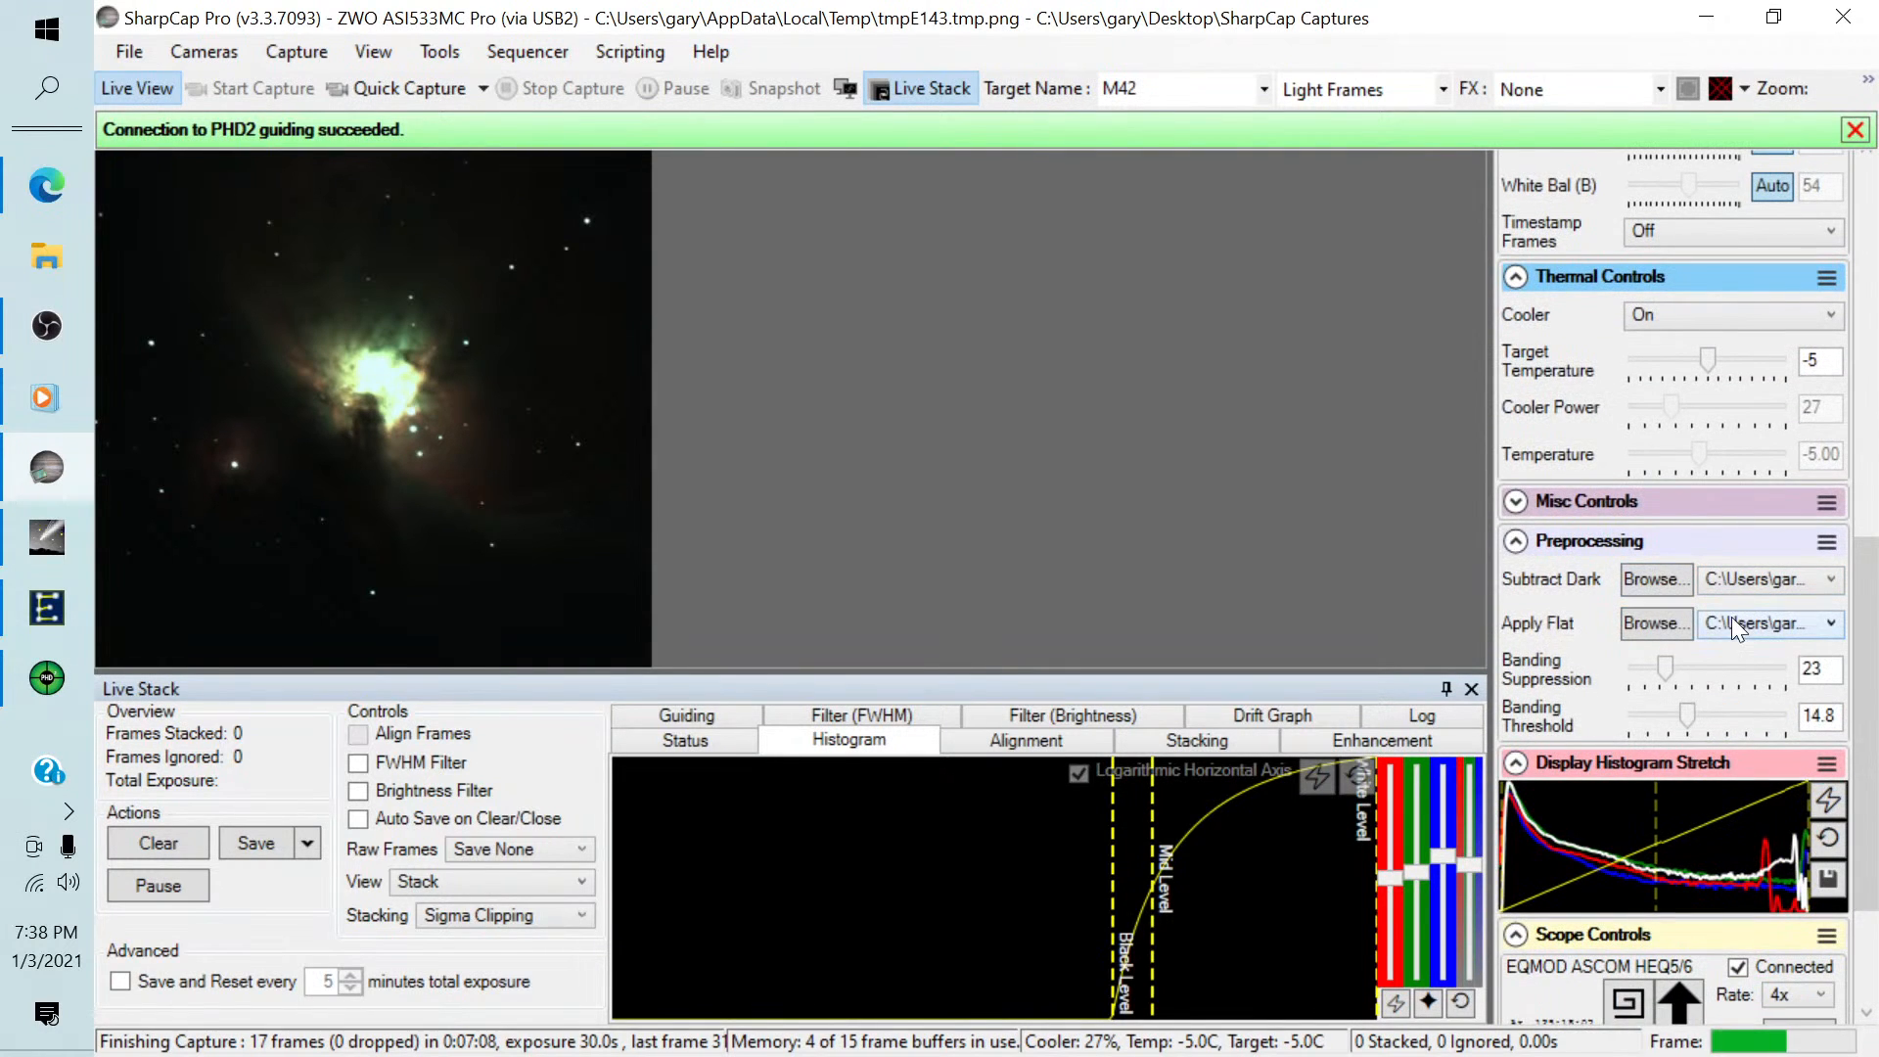
{"action": "left_click_drag", "start_coordinate": [1868, 599], "coordinate": [1853, 653]}
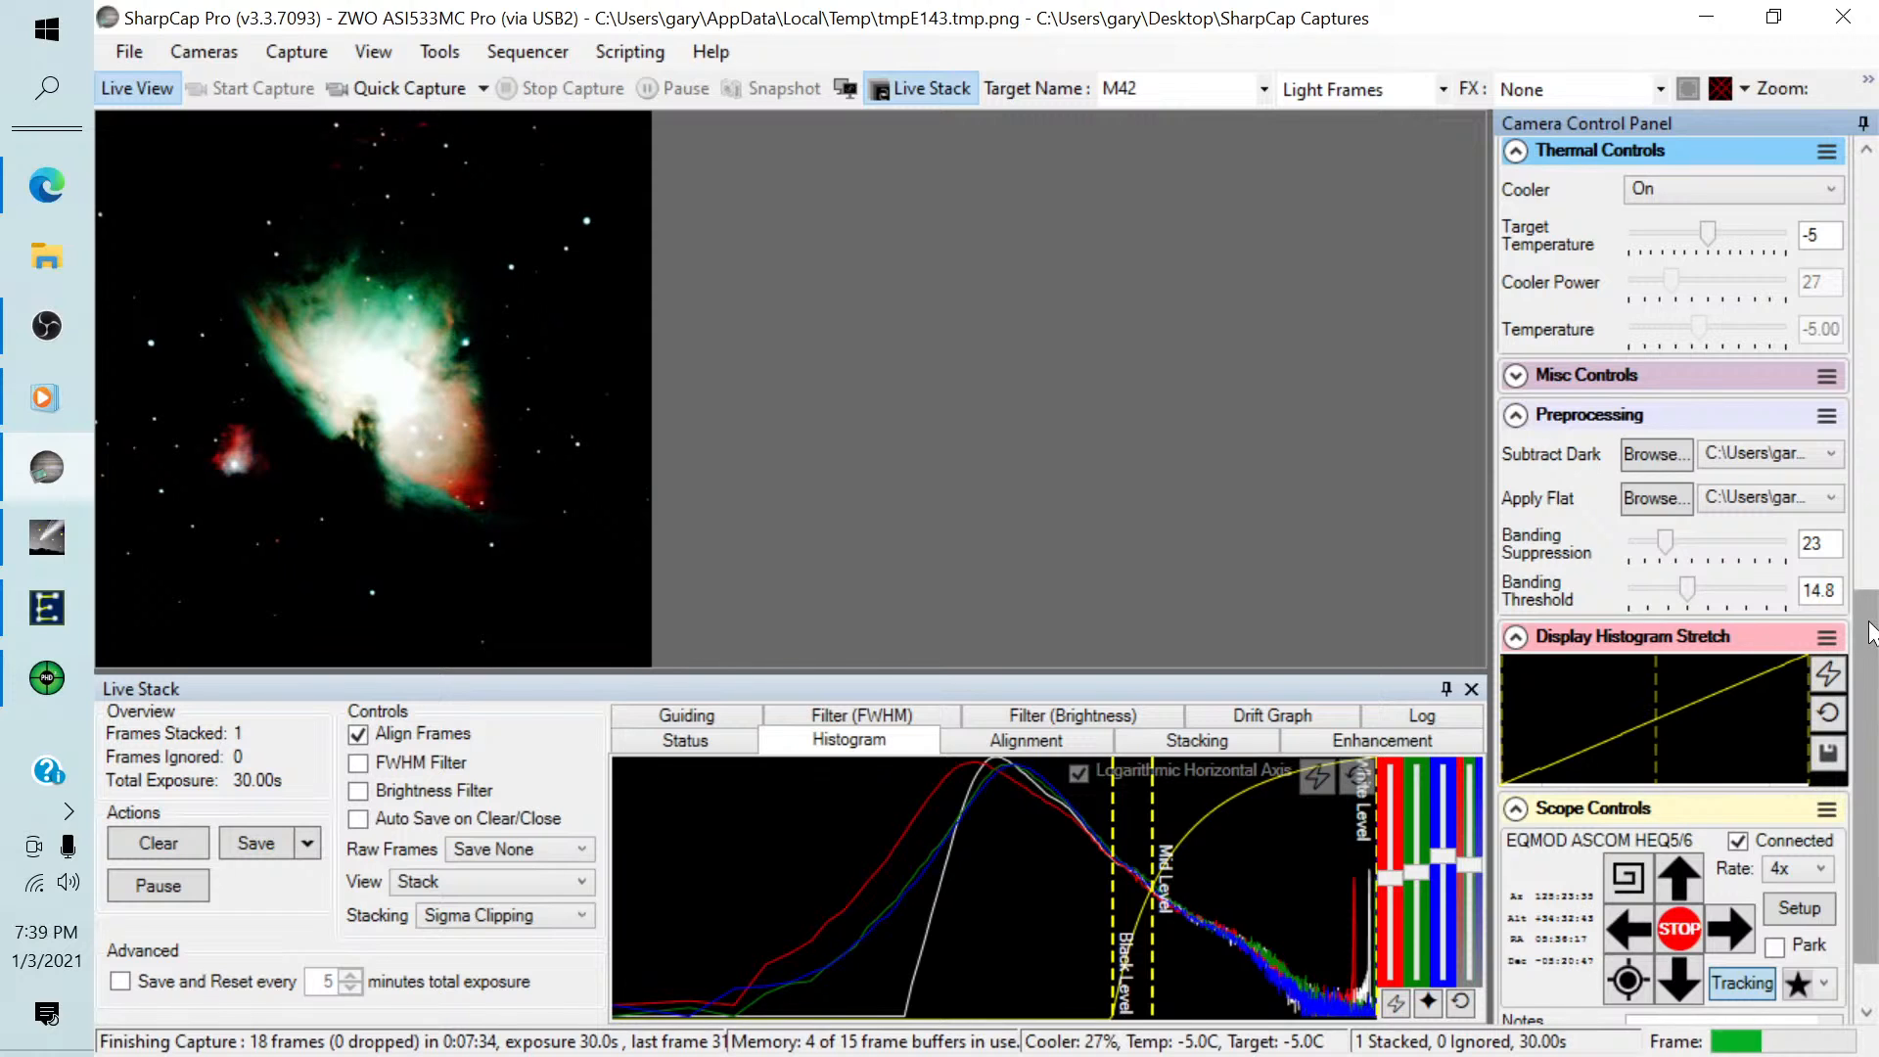
{"action": "scroll", "coordinate": [1870, 695], "scroll_direction": "down", "scroll_amount": 2}
{"action": "scroll", "coordinate": [1869, 697], "scroll_direction": "up", "scroll_amount": 5}
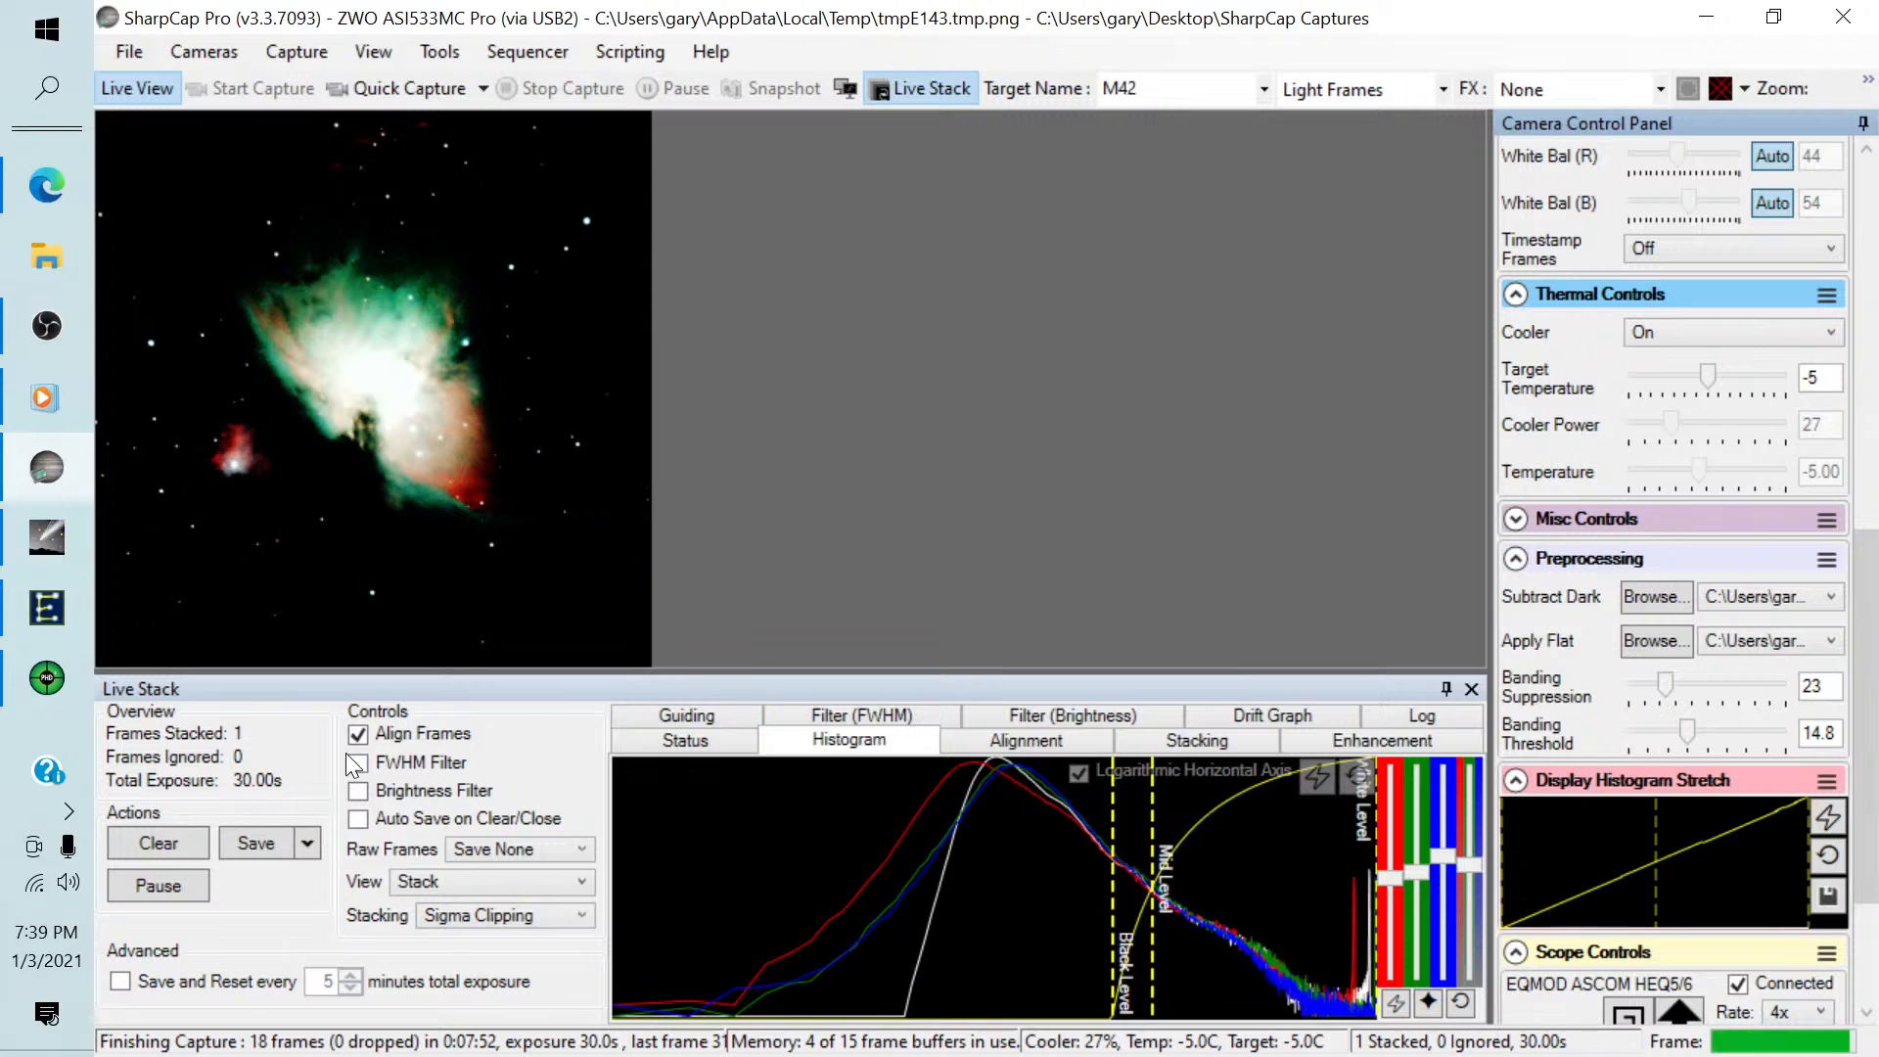
Check the Live Stack guiding settings and the PHD2 guiding graph, and return to SharpCap.
{"action": "left_click", "coordinate": [643, 717]}
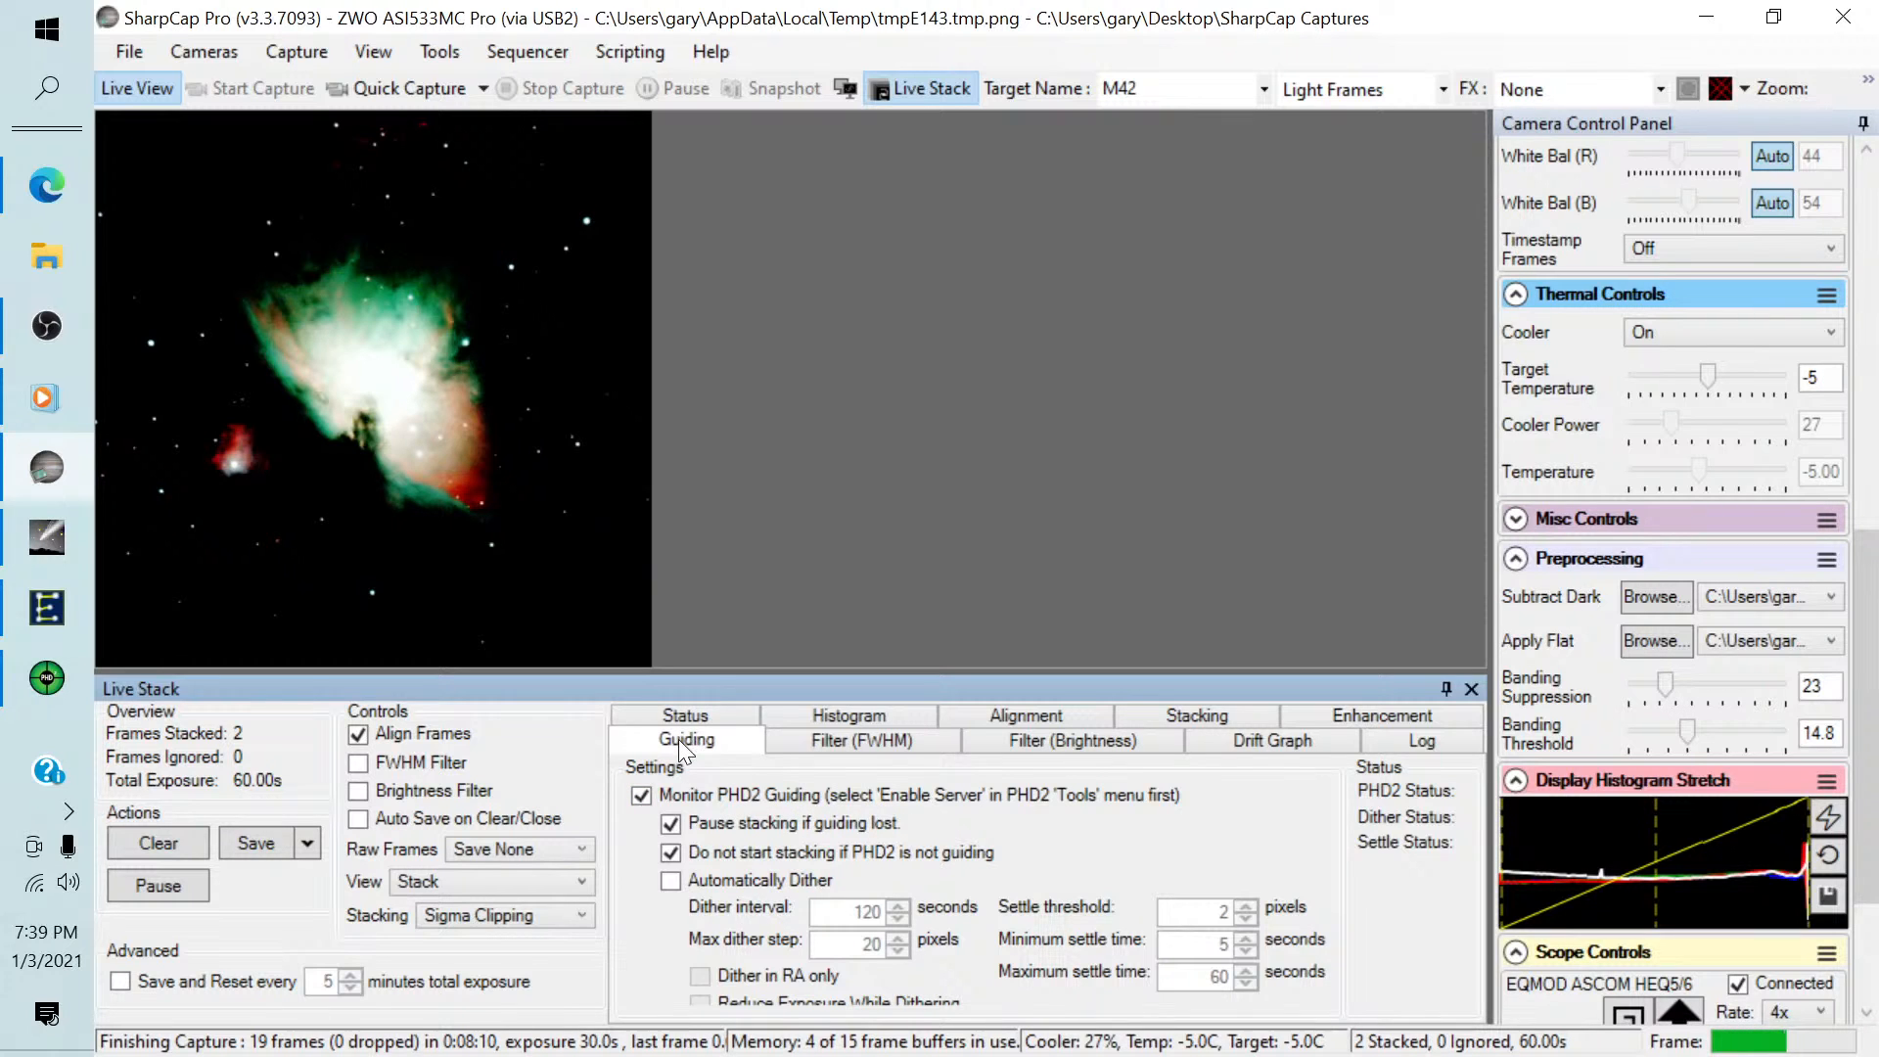
{"action": "mouse_move", "coordinate": [41, 691]}
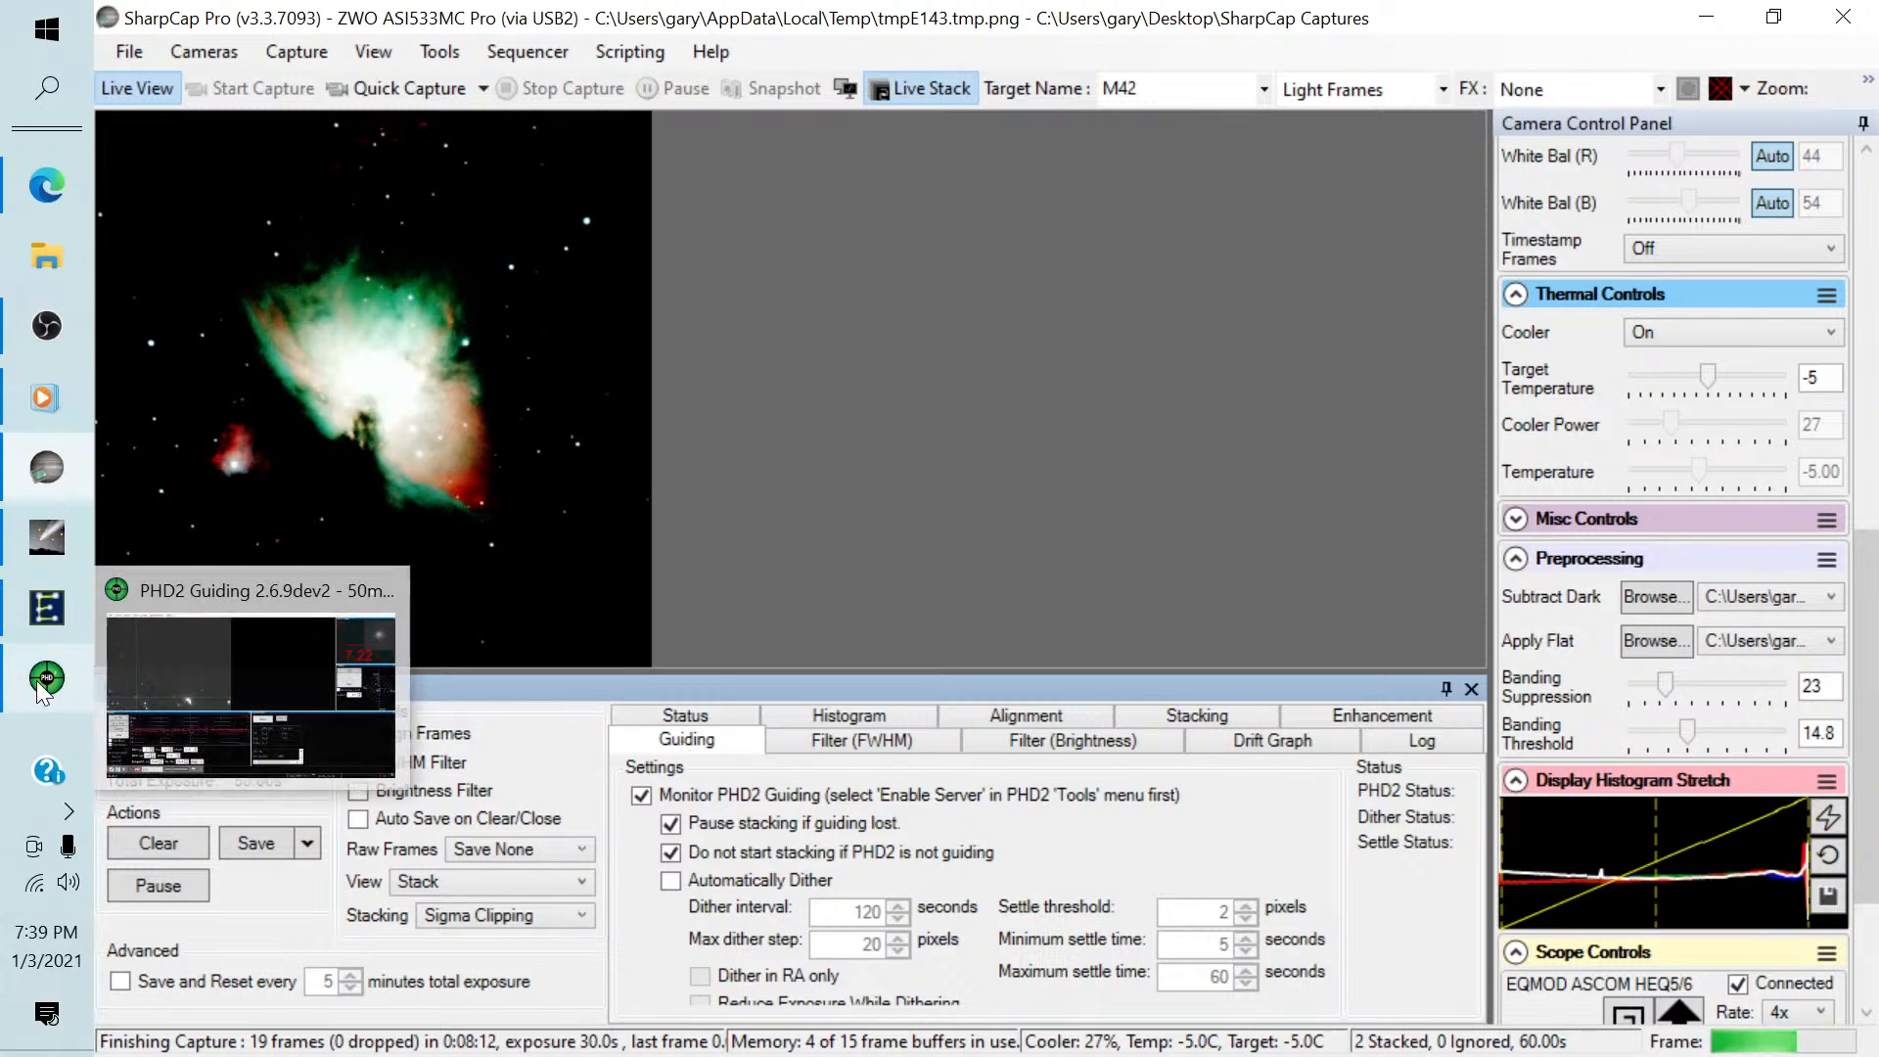
{"action": "left_click", "coordinate": [247, 654]}
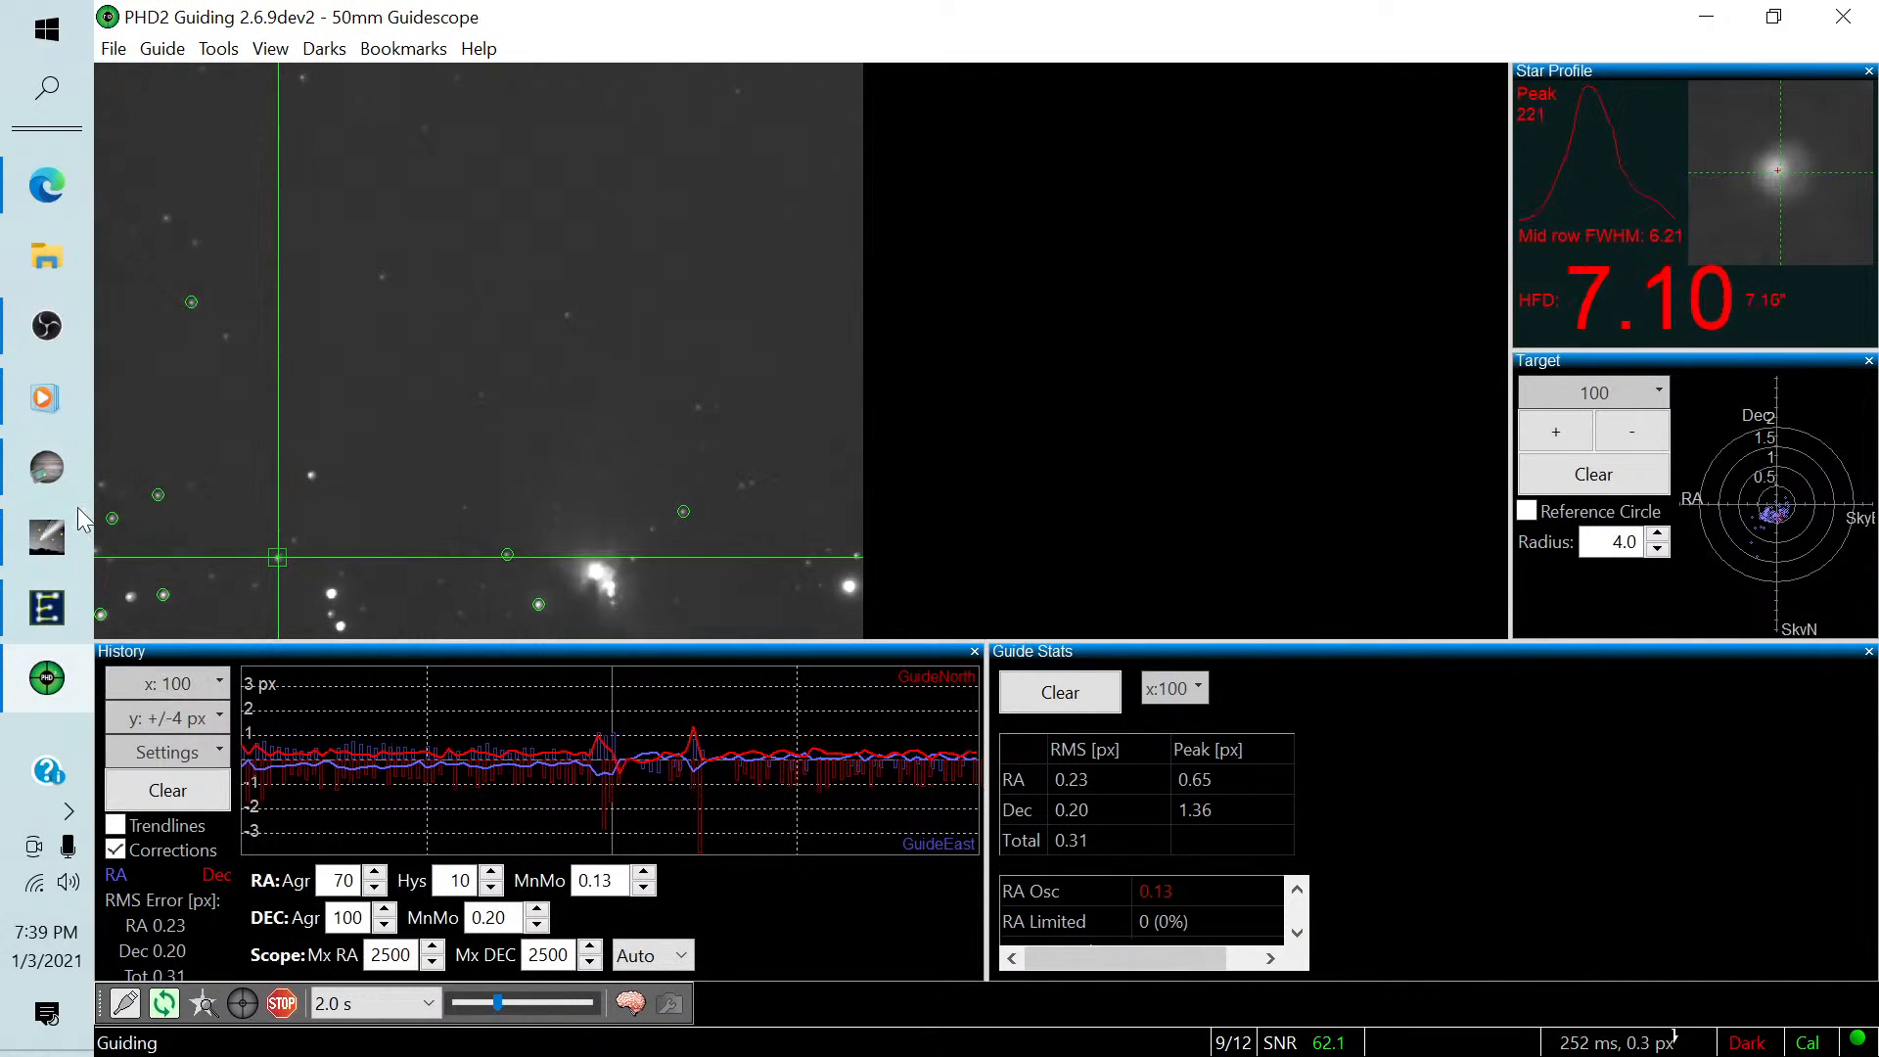
{"action": "left_click", "coordinate": [50, 474]}
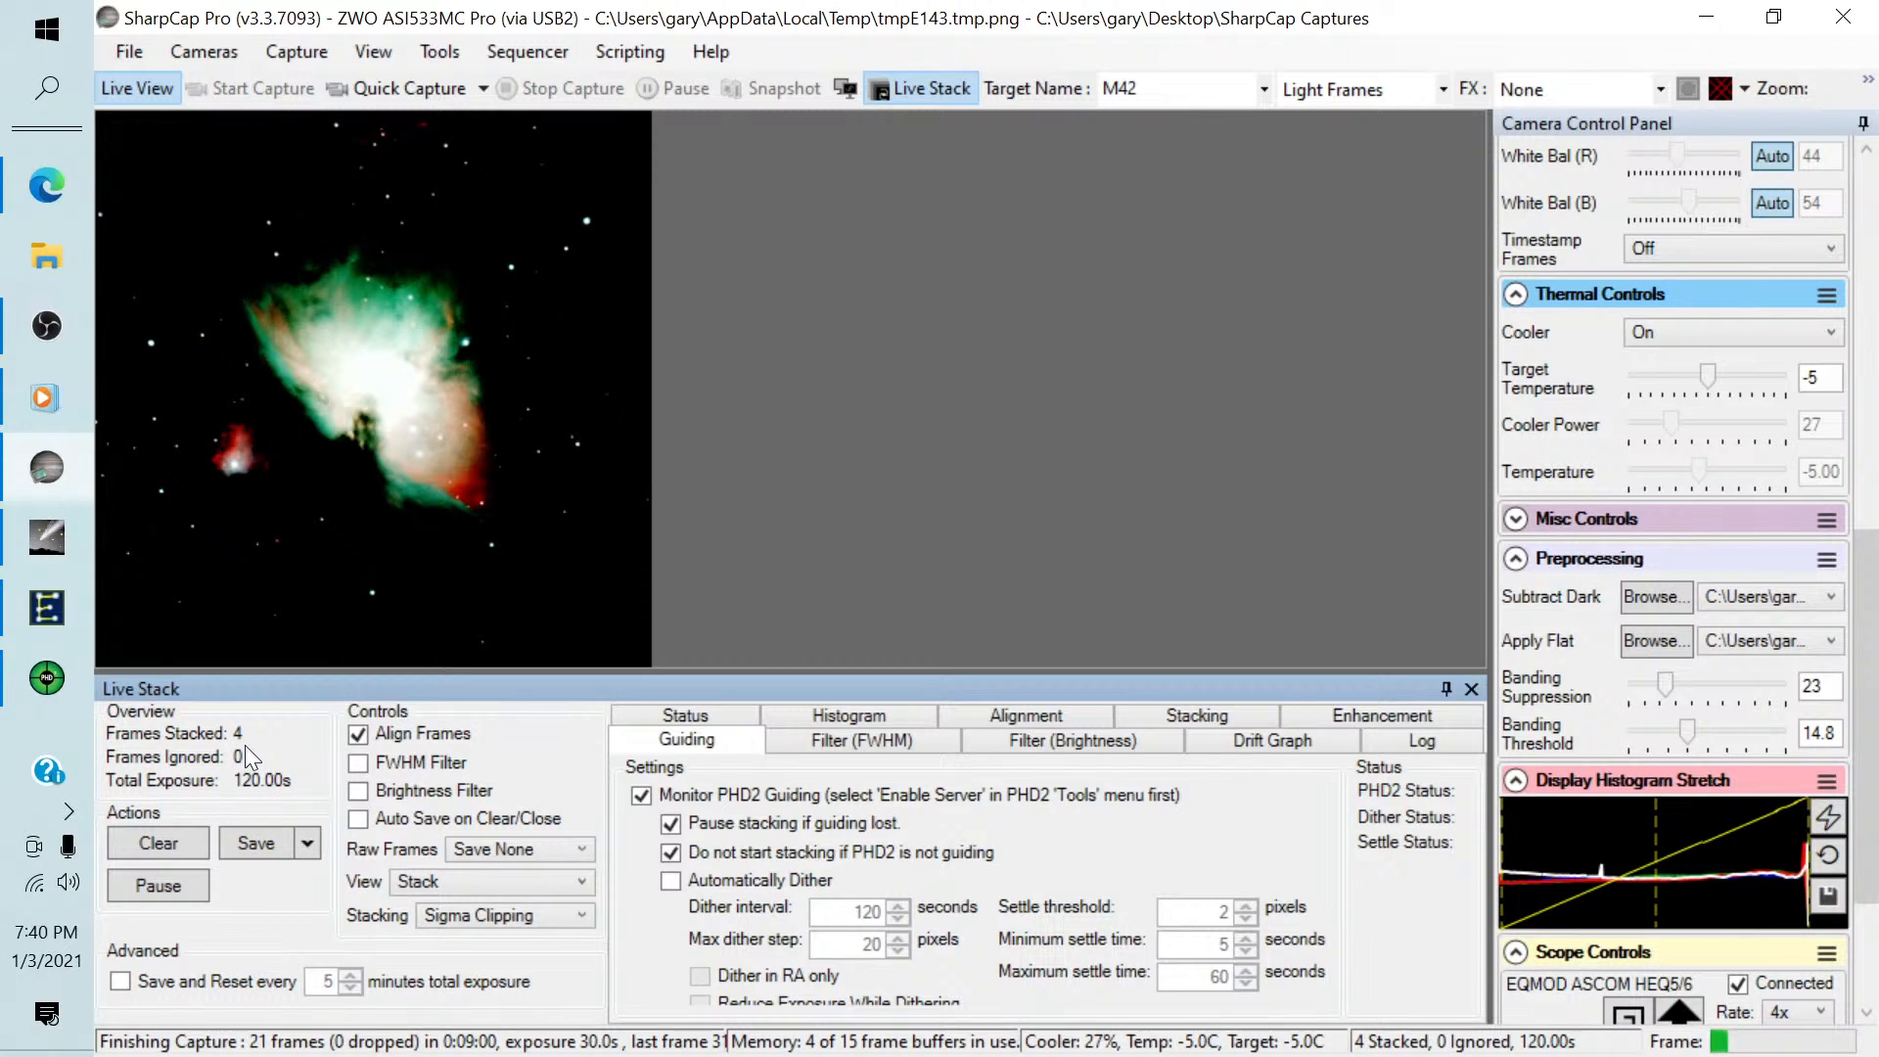
Stretch the Live Stack histogram by adjusting the black and mid levels around the main peak, and auto-balance the image colours.
{"action": "left_click", "coordinate": [810, 718]}
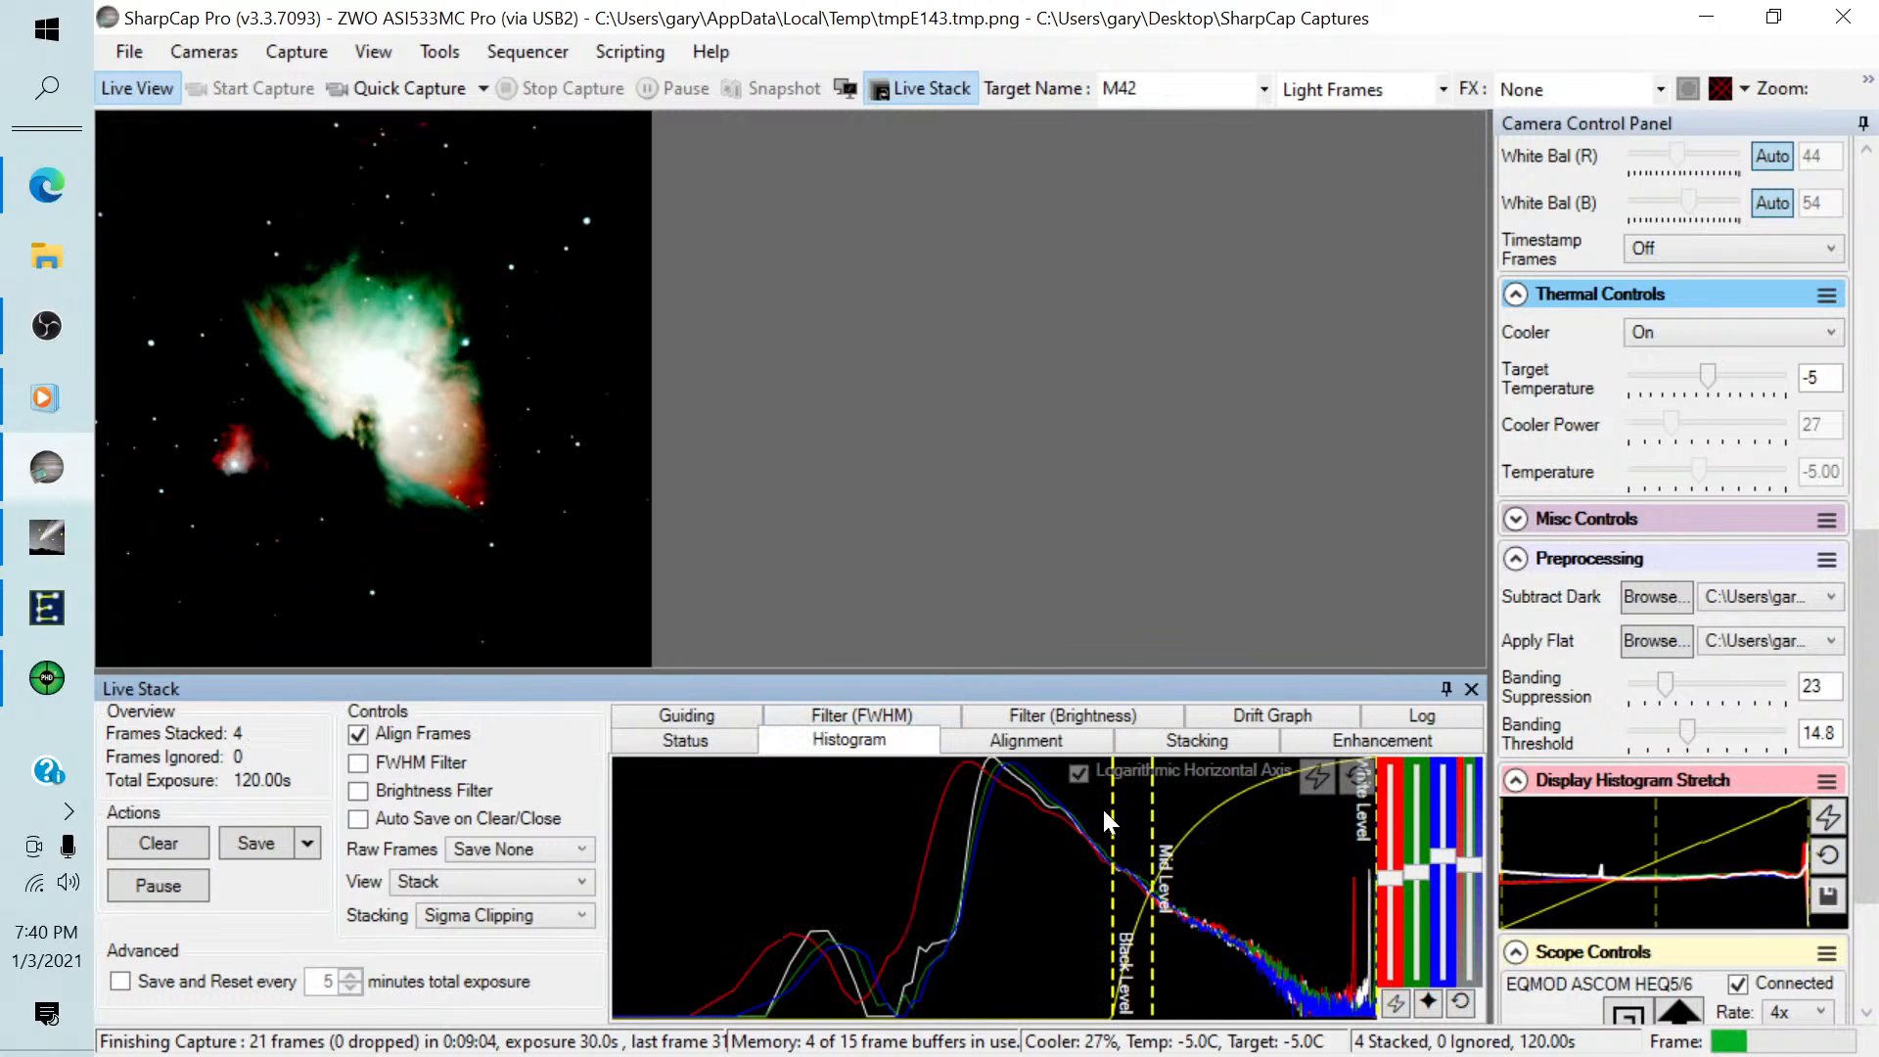
{"action": "left_click_drag", "start_coordinate": [1106, 812], "coordinate": [970, 812]}
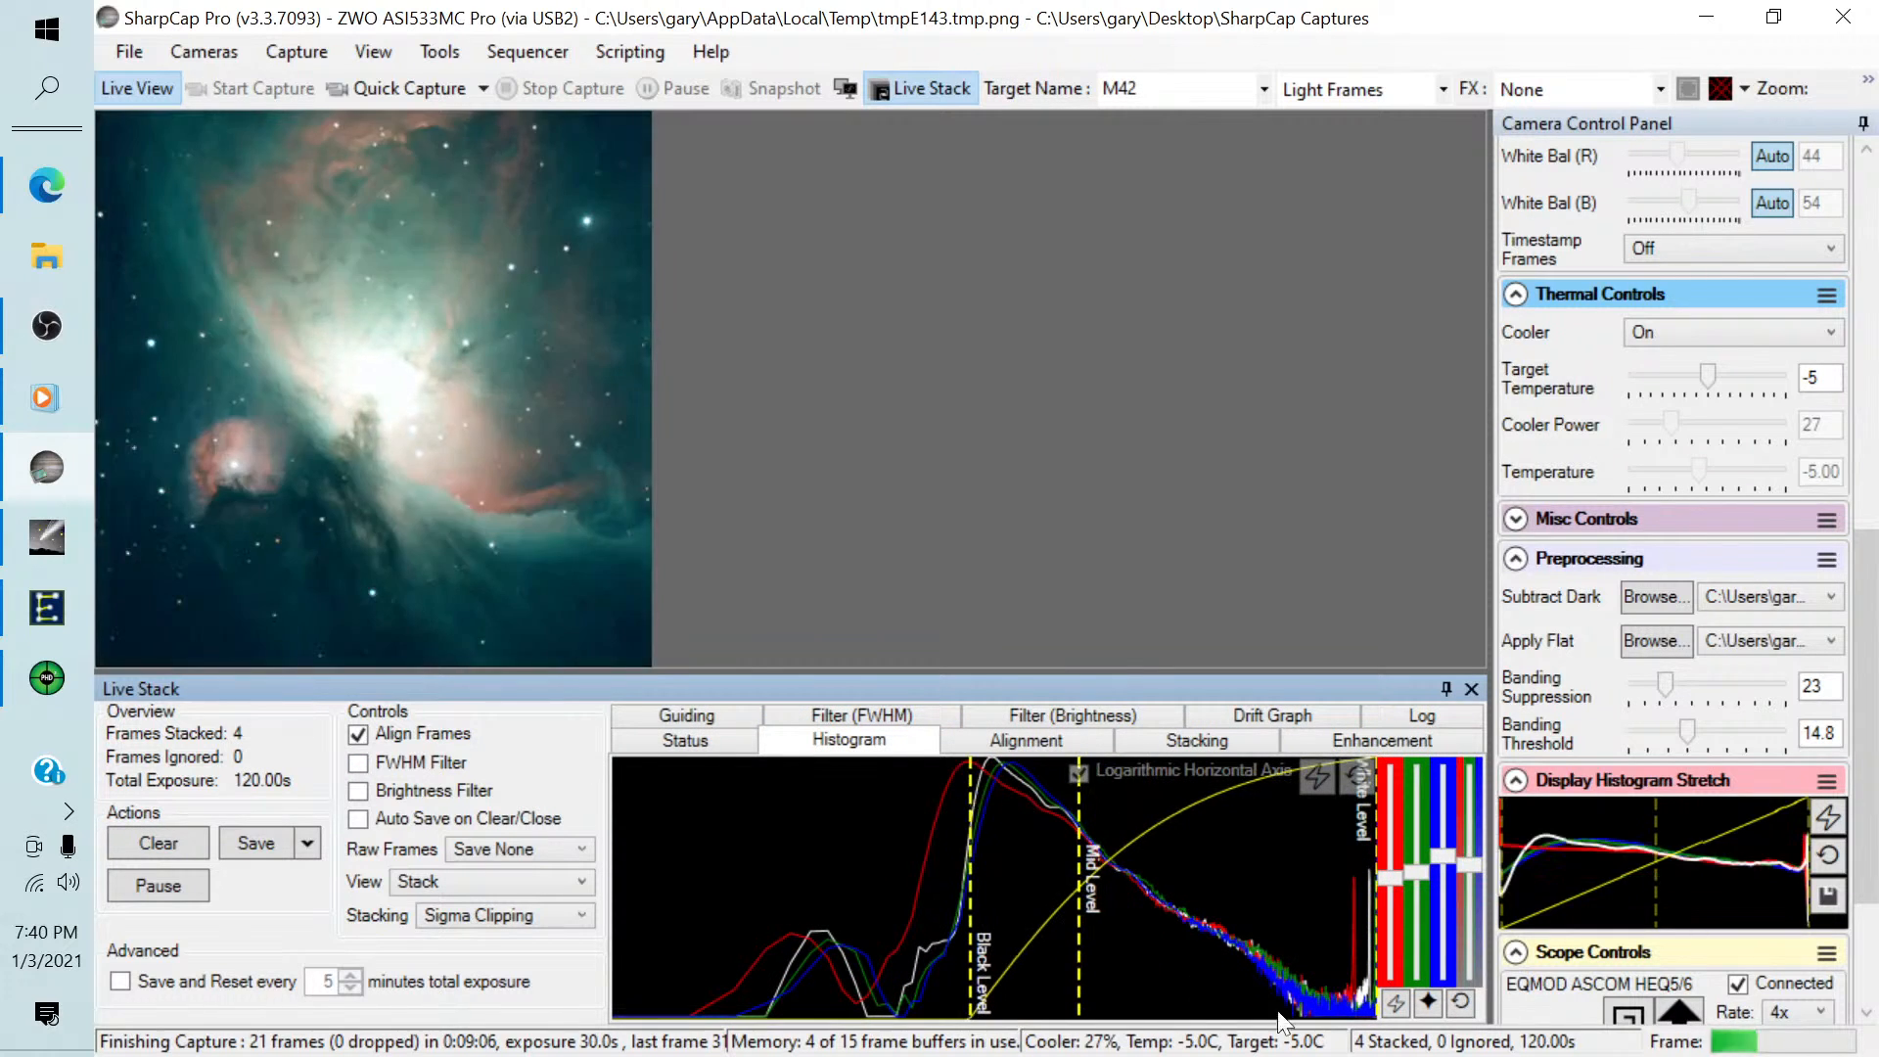
{"action": "left_click", "coordinate": [1397, 1004]}
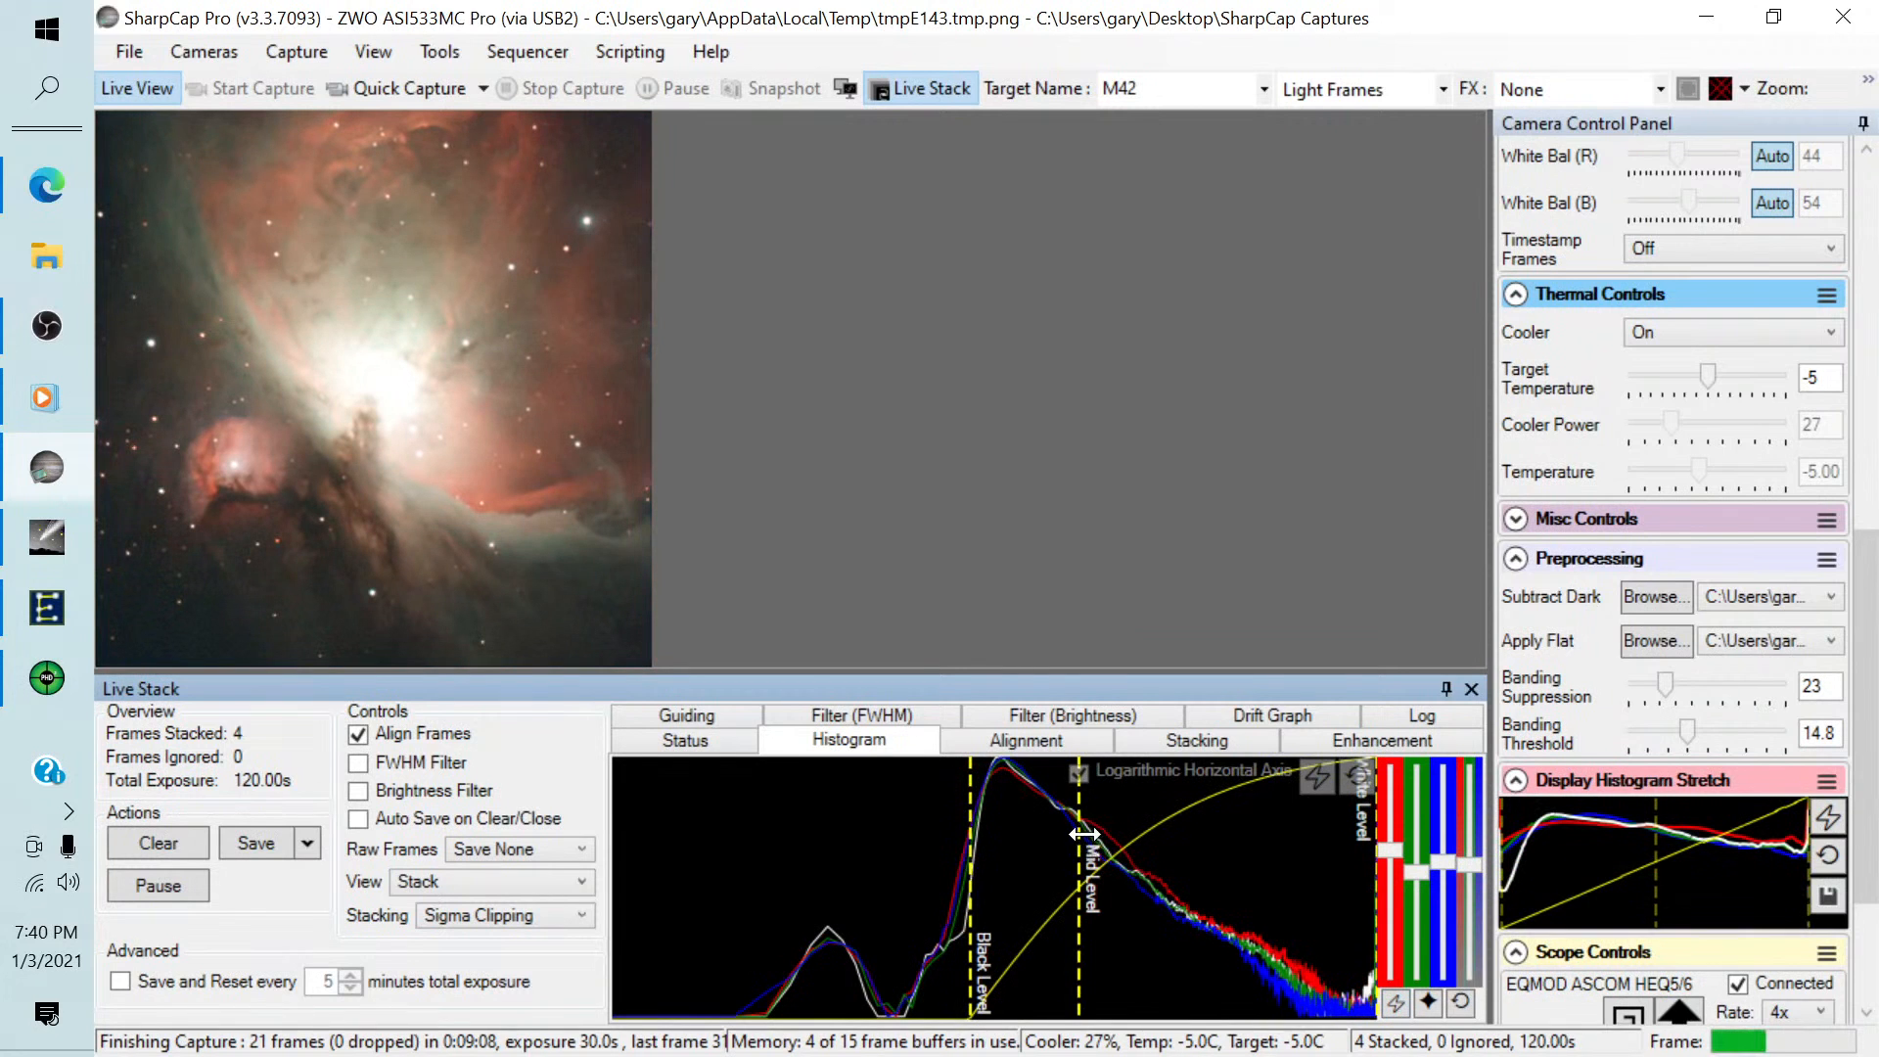
{"action": "left_click_drag", "start_coordinate": [1084, 834], "coordinate": [1094, 834]}
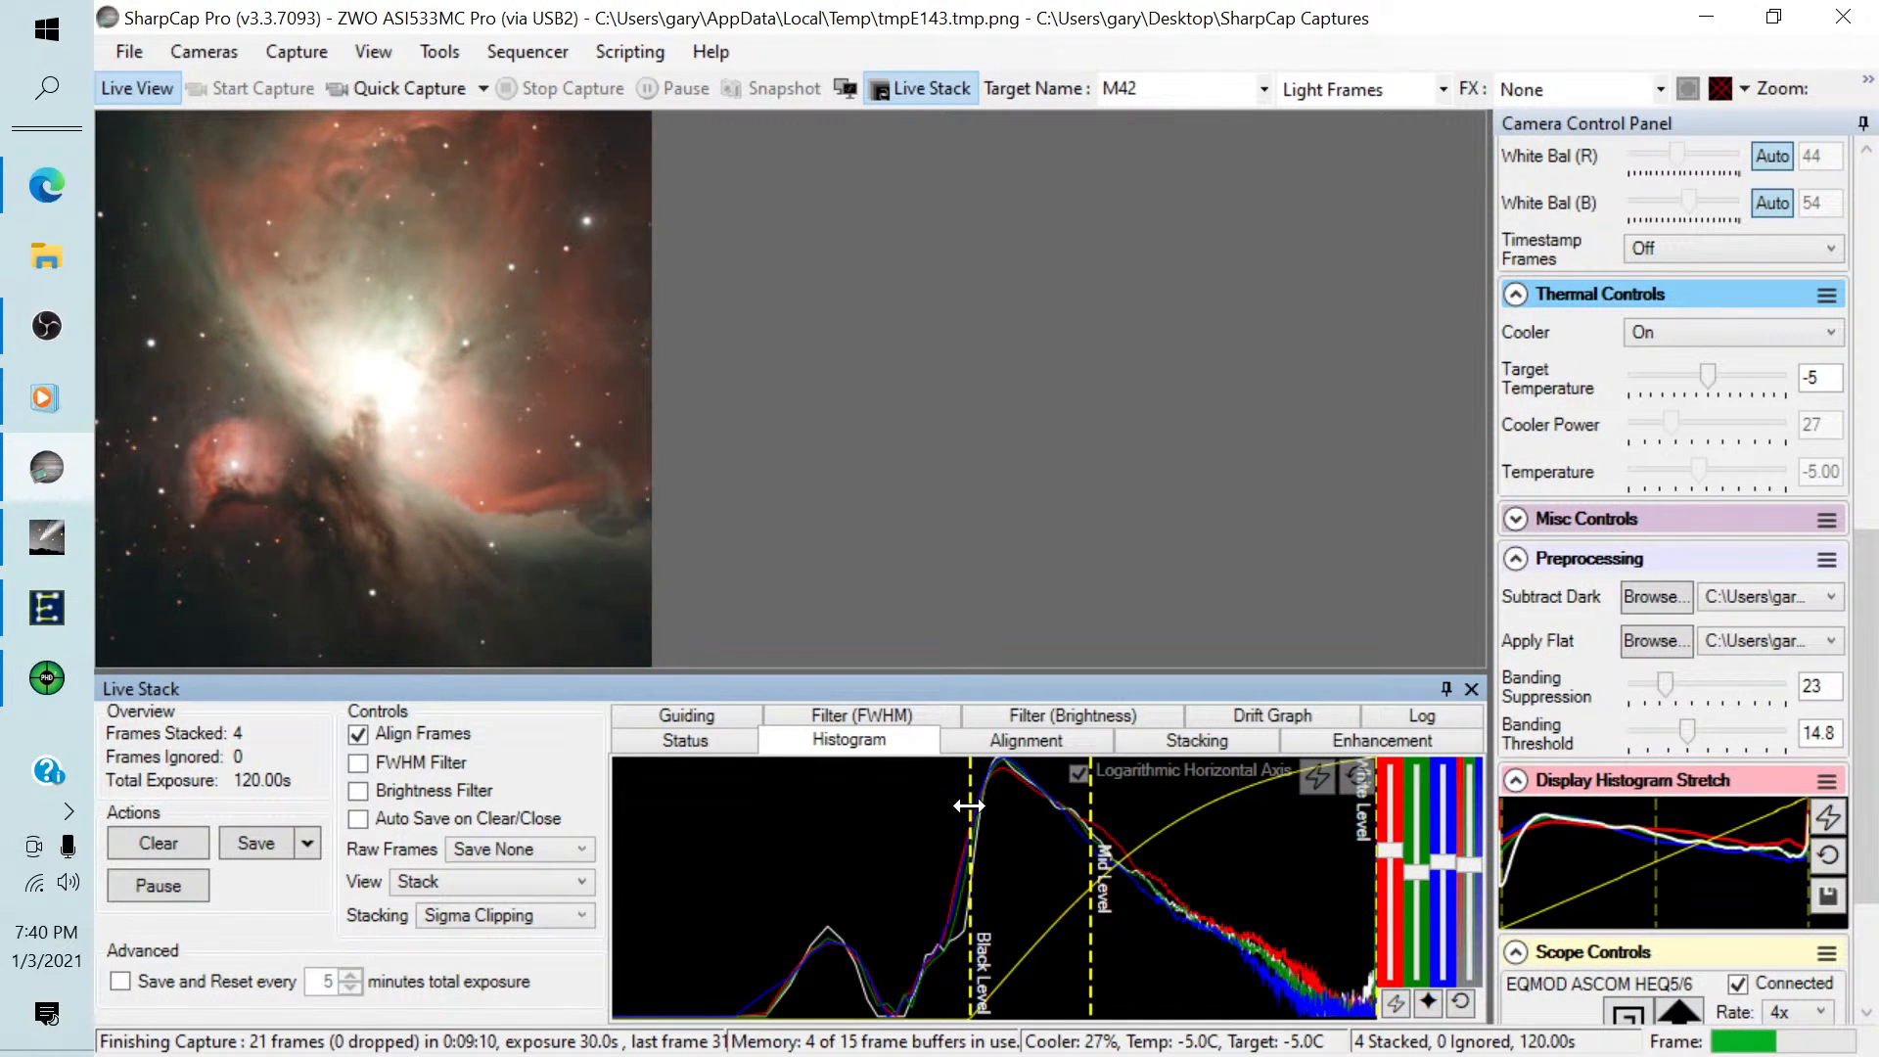
{"action": "left_click_drag", "start_coordinate": [969, 805], "coordinate": [983, 805]}
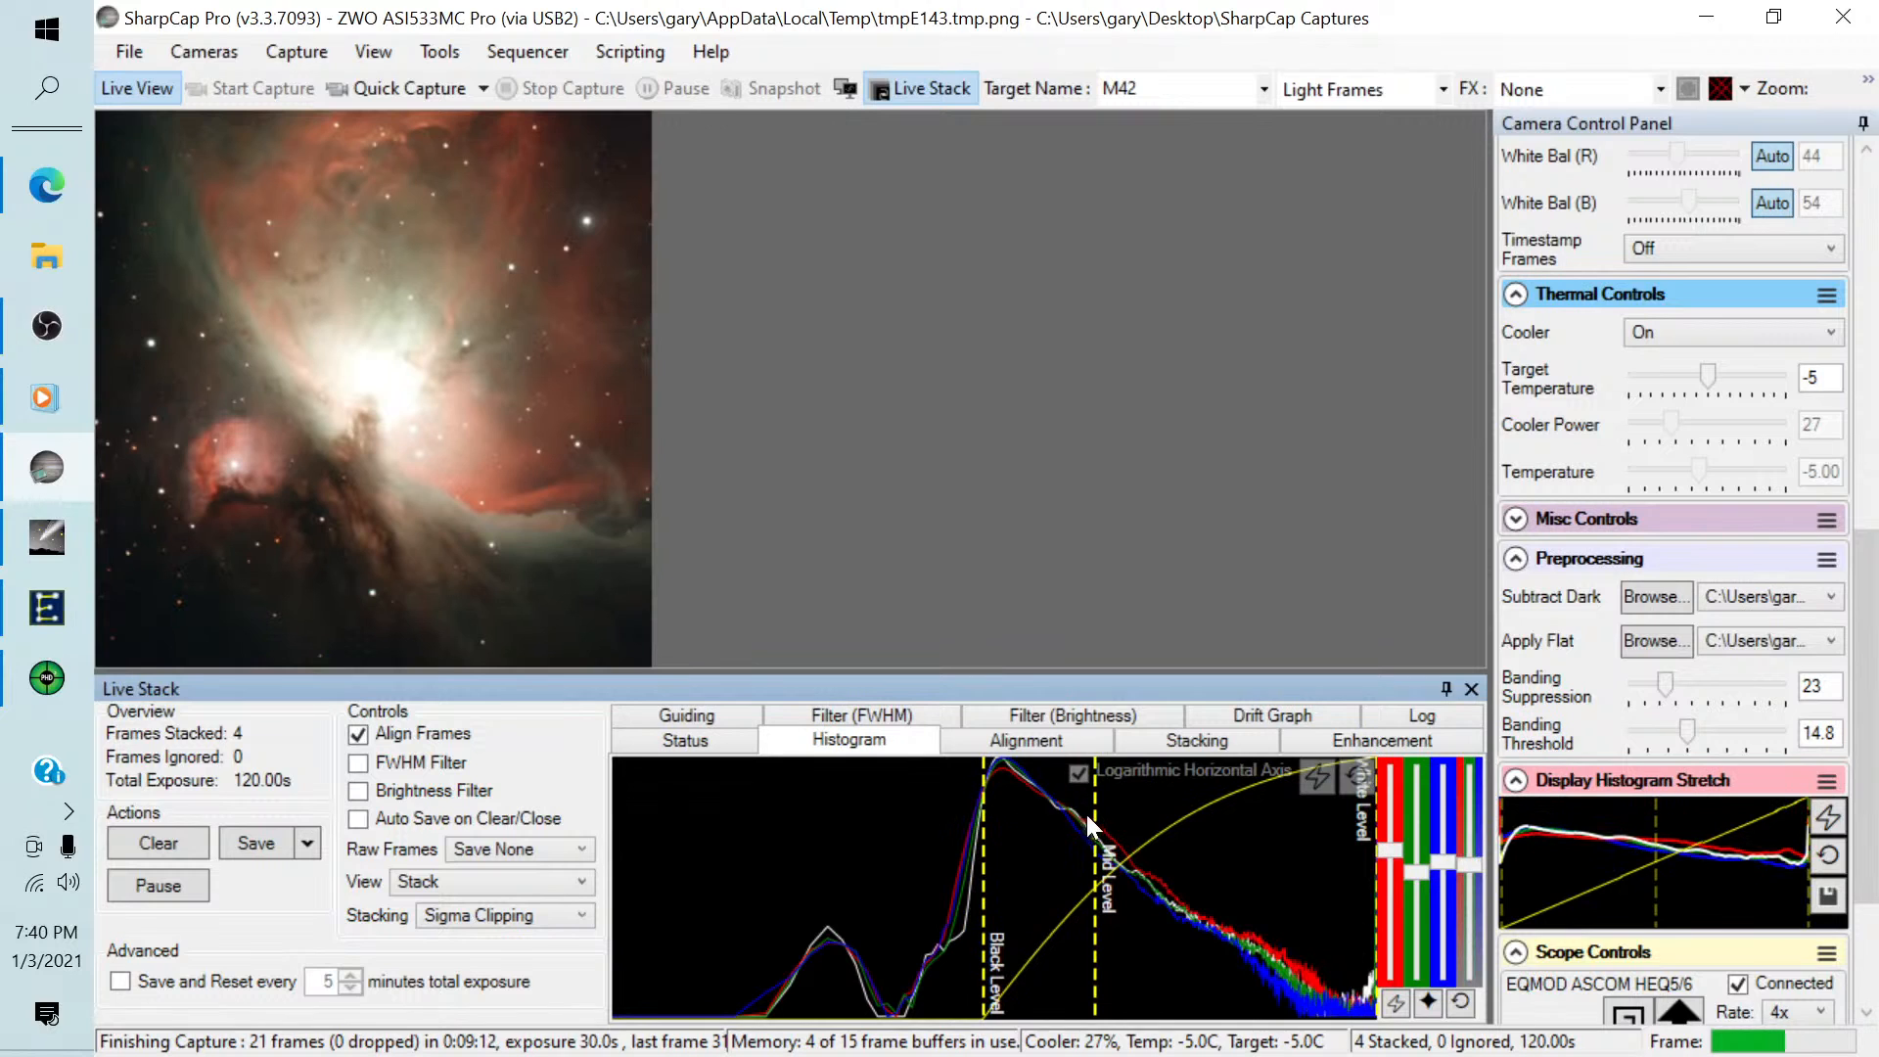
{"action": "left_click_drag", "start_coordinate": [1094, 815], "coordinate": [1083, 814]}
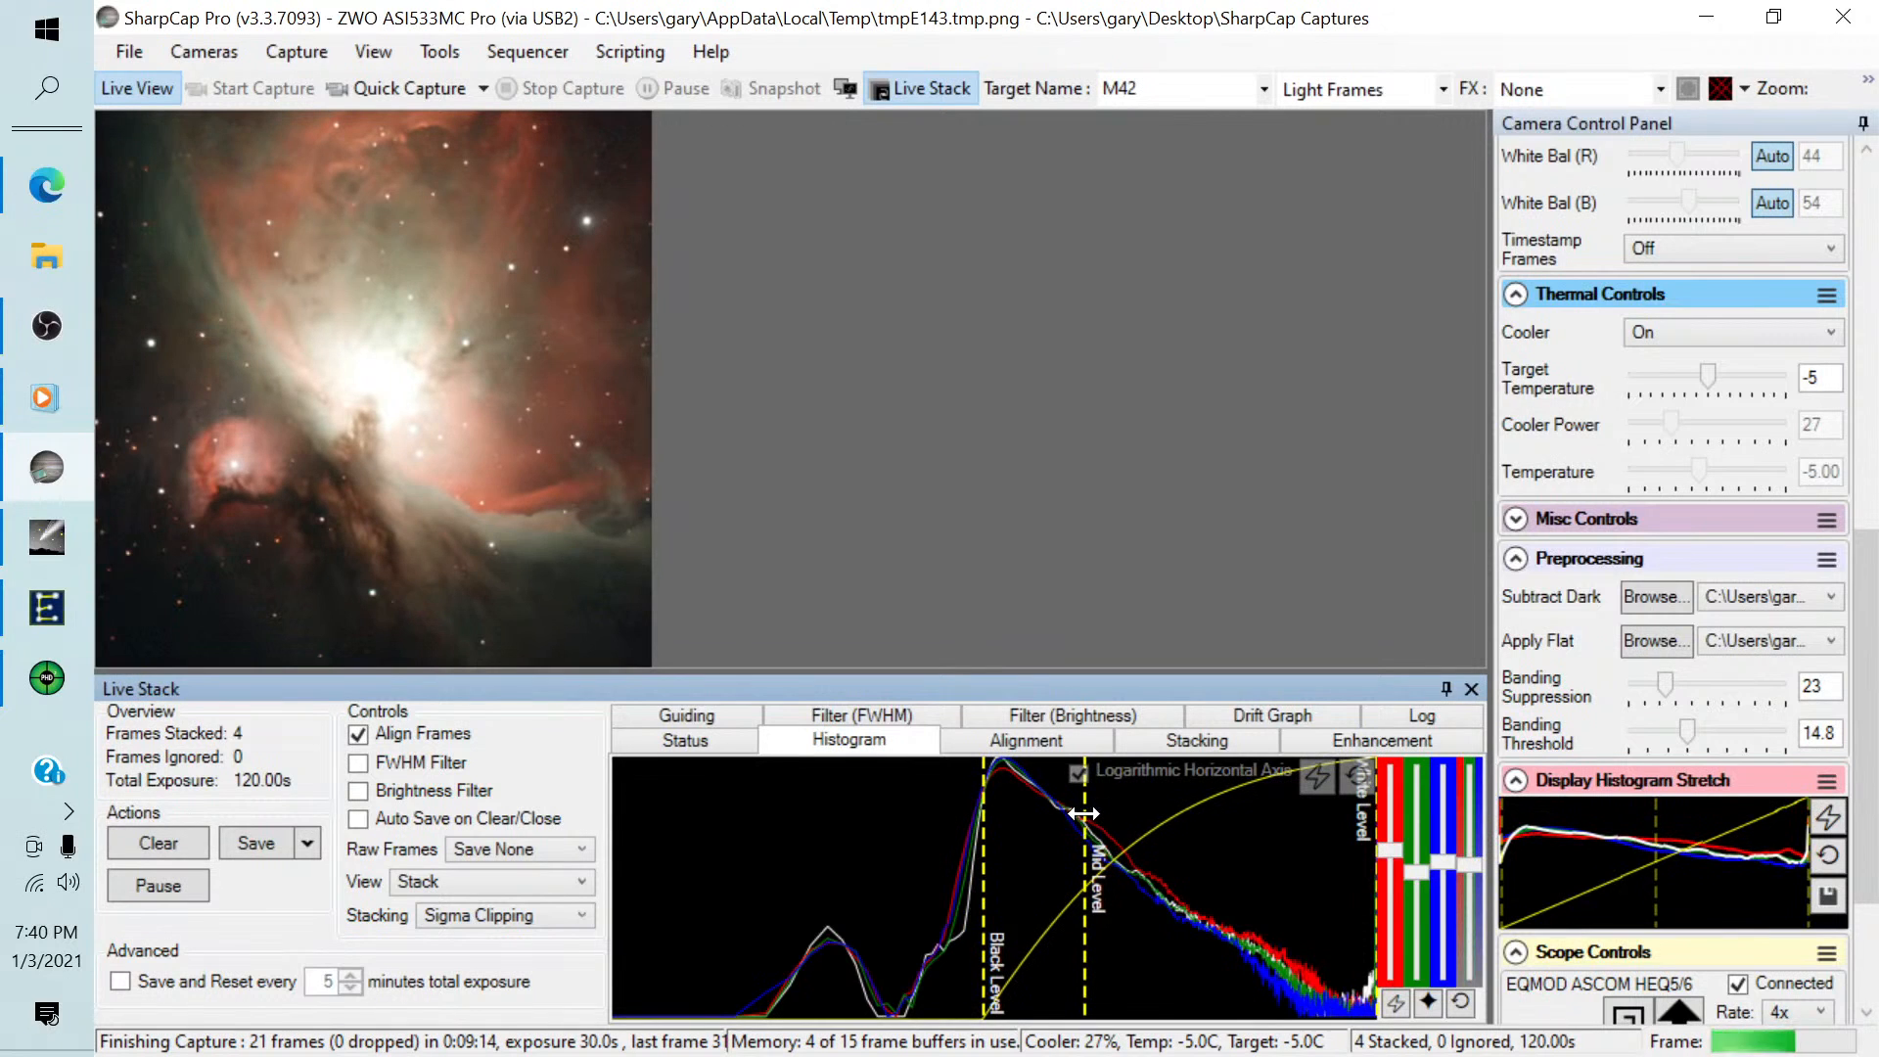
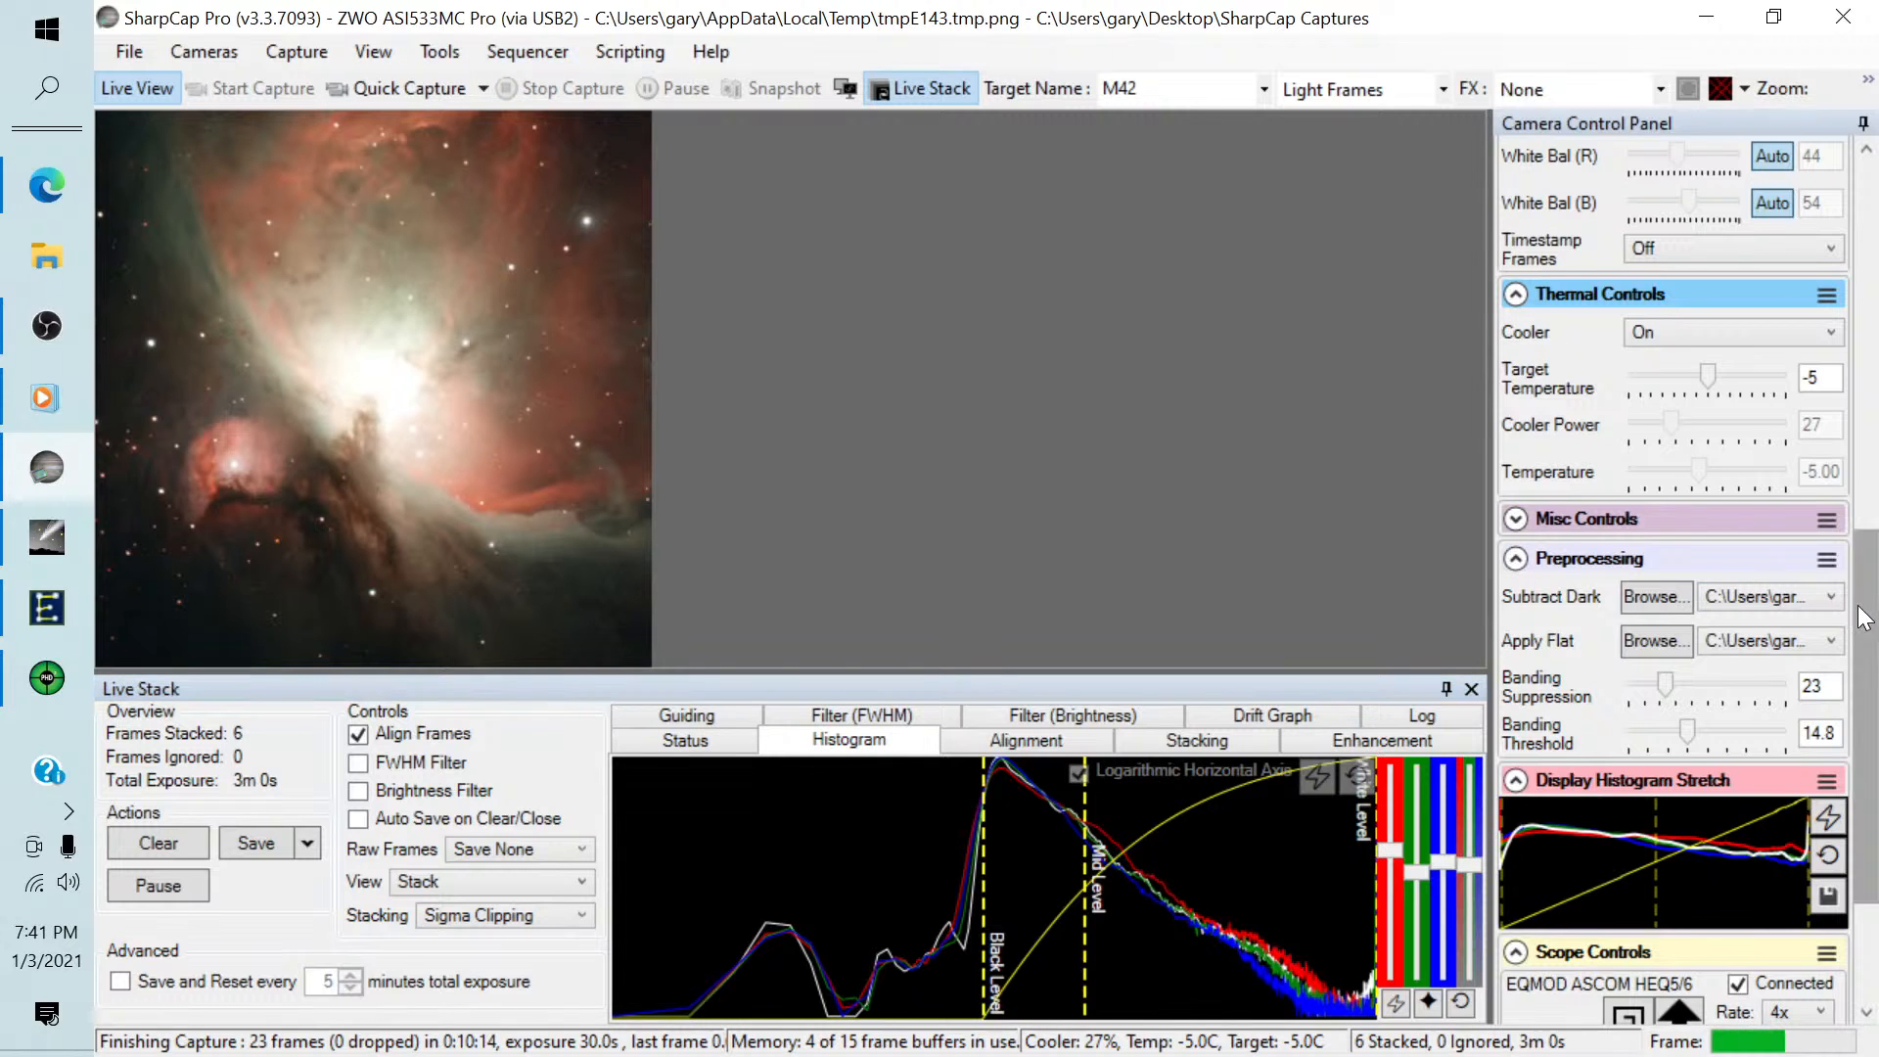
Check SharpCap's scope controls, the EQMOD mount window and the Cartes du Ciel chart, and return to SharpCap.
{"action": "scroll", "coordinate": [1855, 749], "scroll_direction": "down", "scroll_amount": 3}
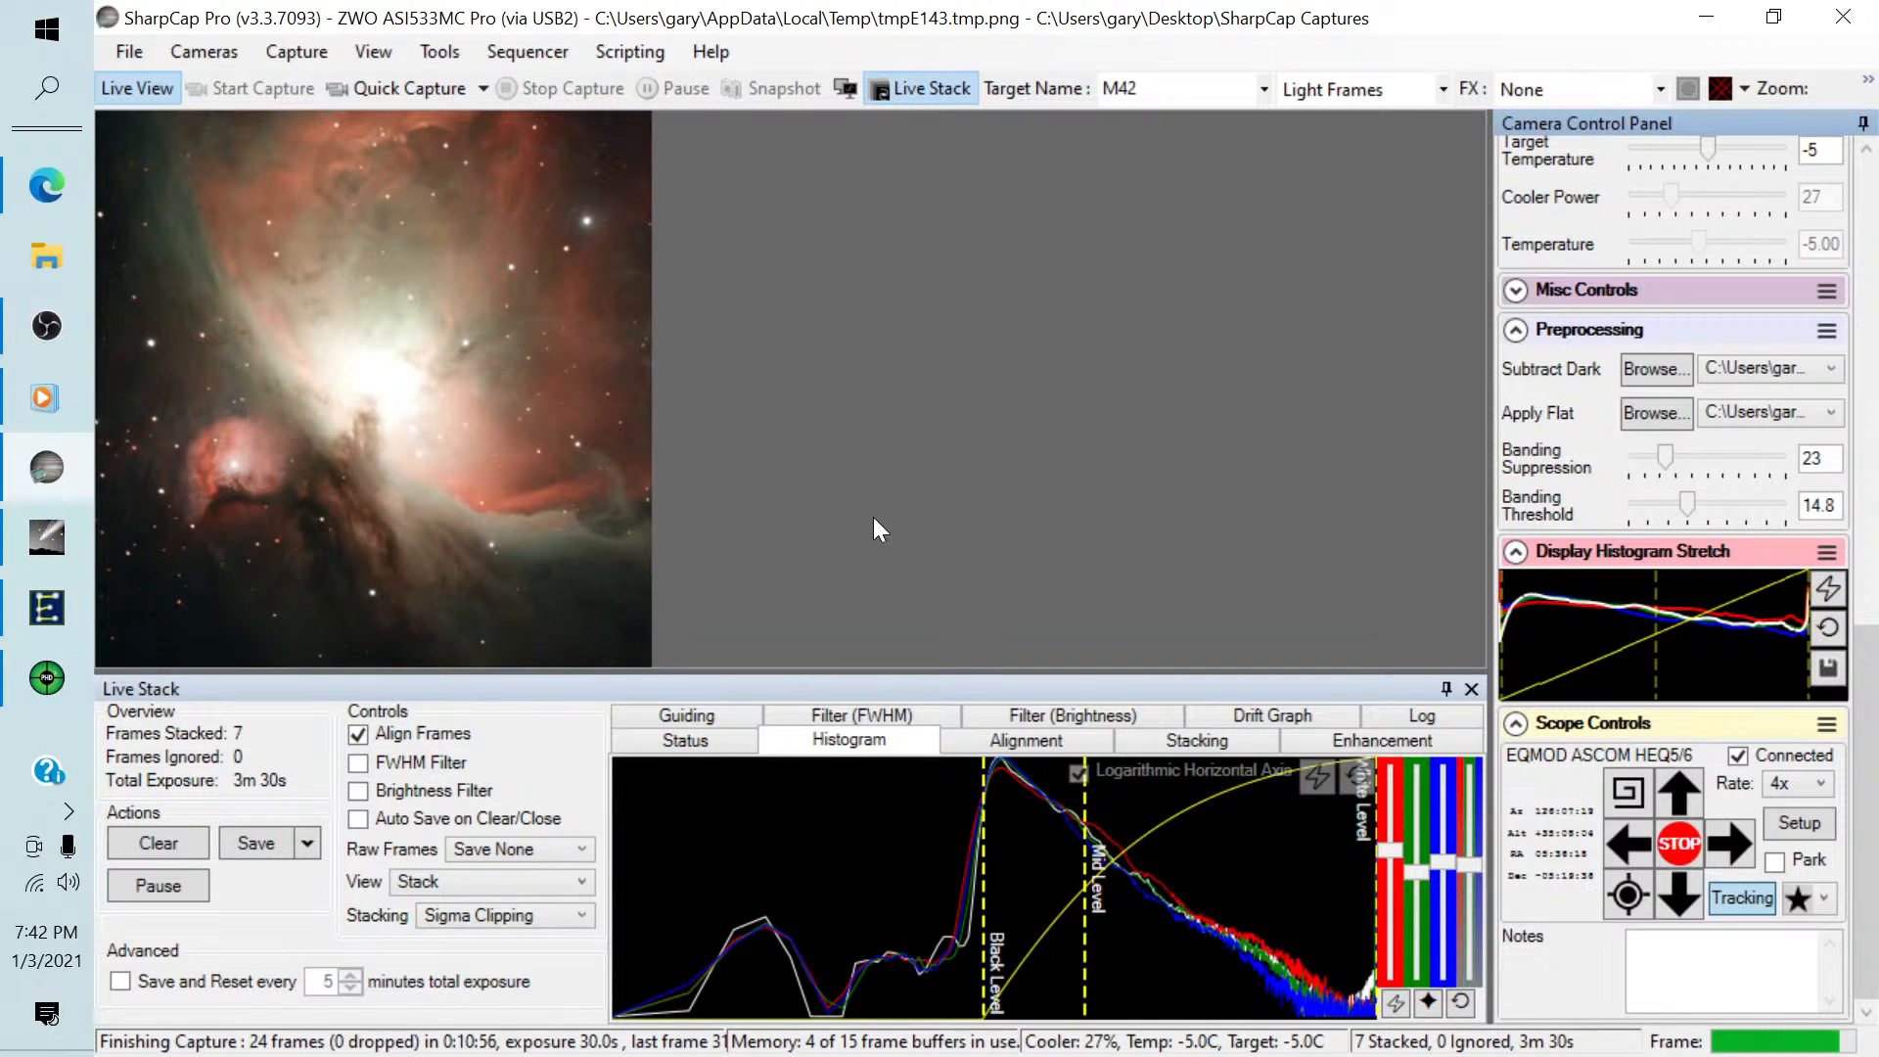
{"action": "left_click", "coordinate": [47, 608]}
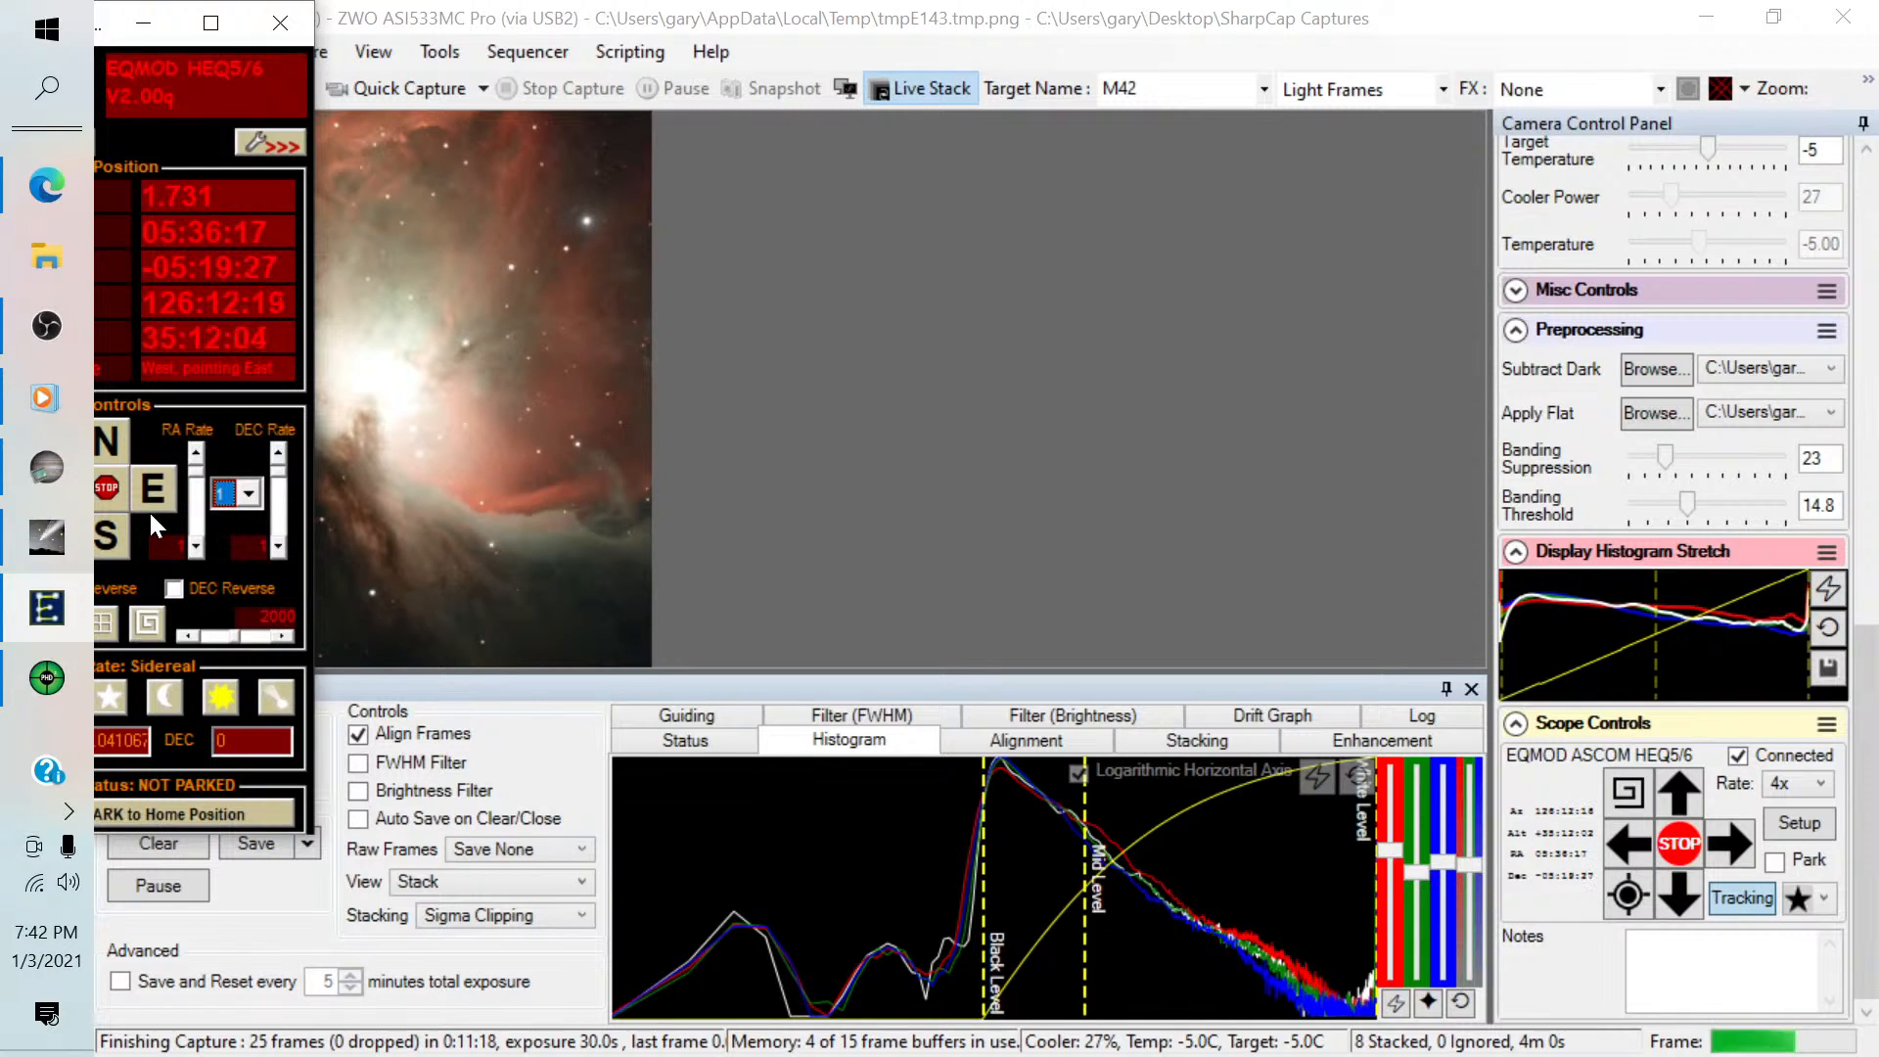
{"action": "left_click", "coordinate": [144, 32]}
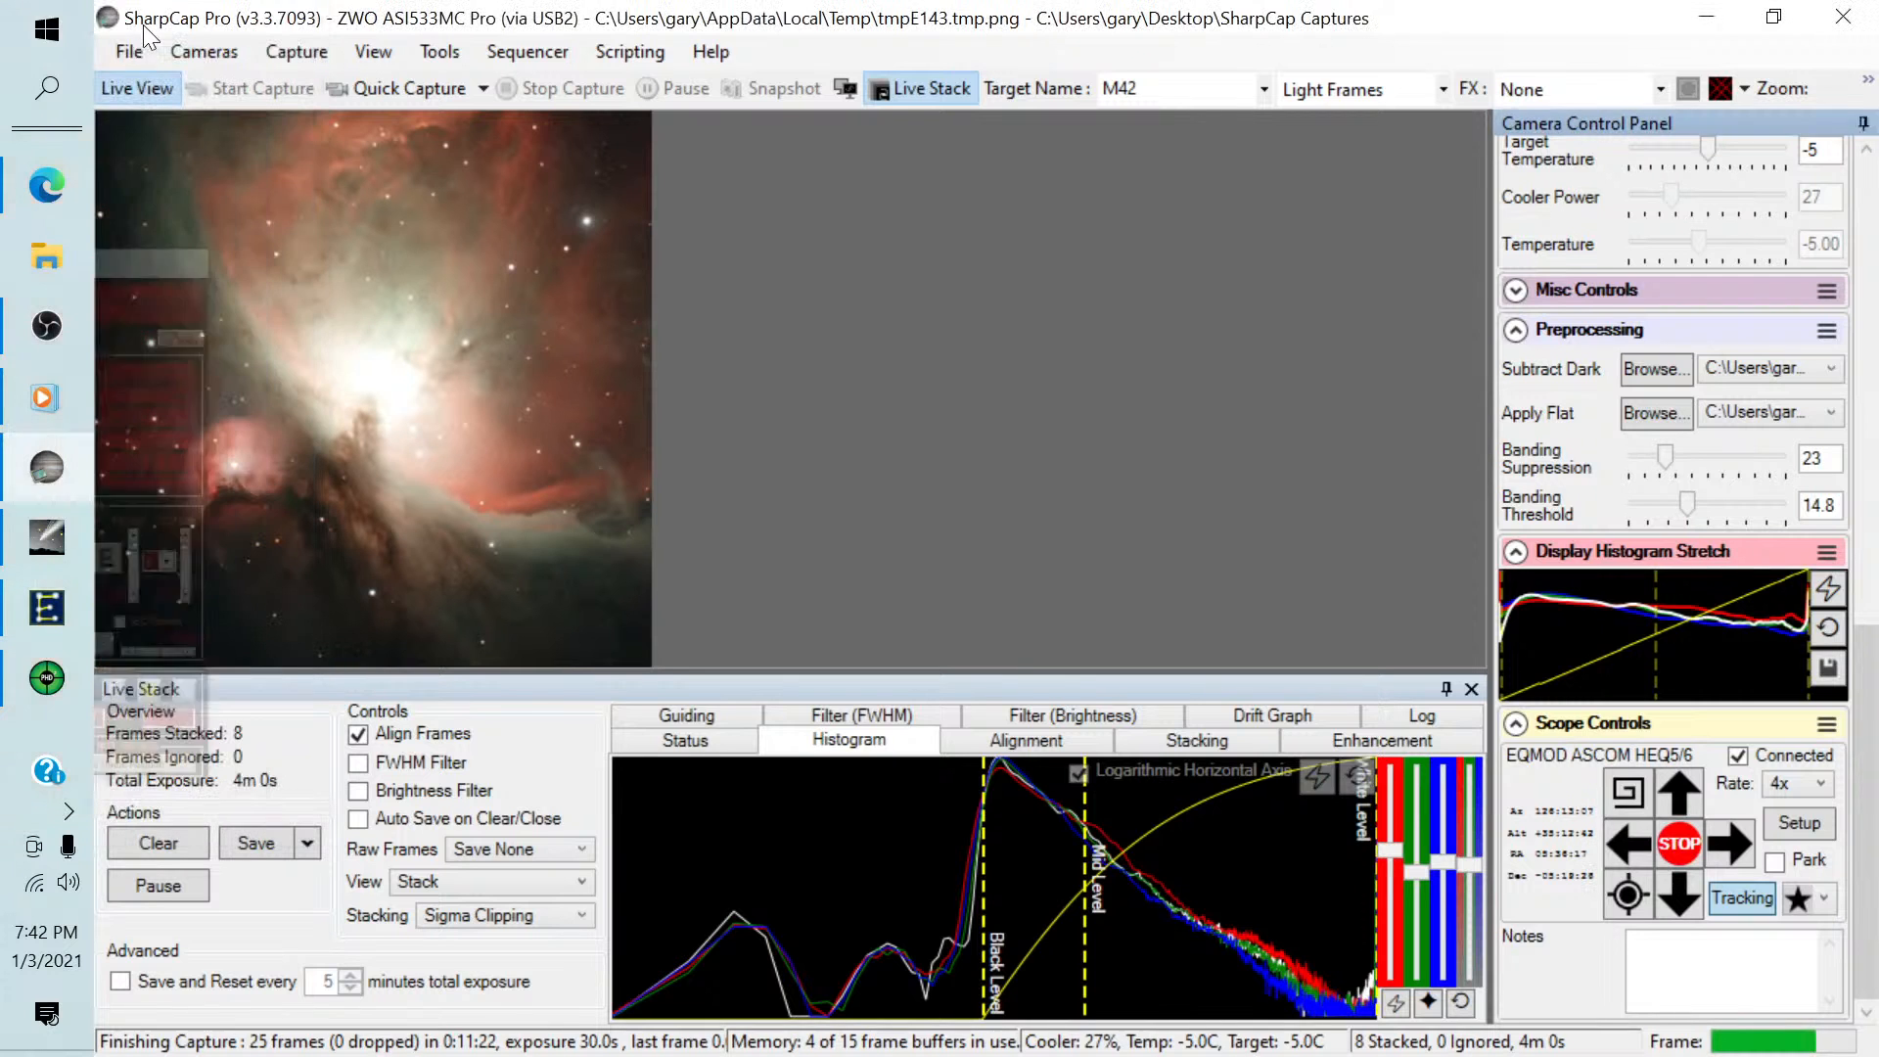
{"action": "left_click", "coordinate": [49, 536]}
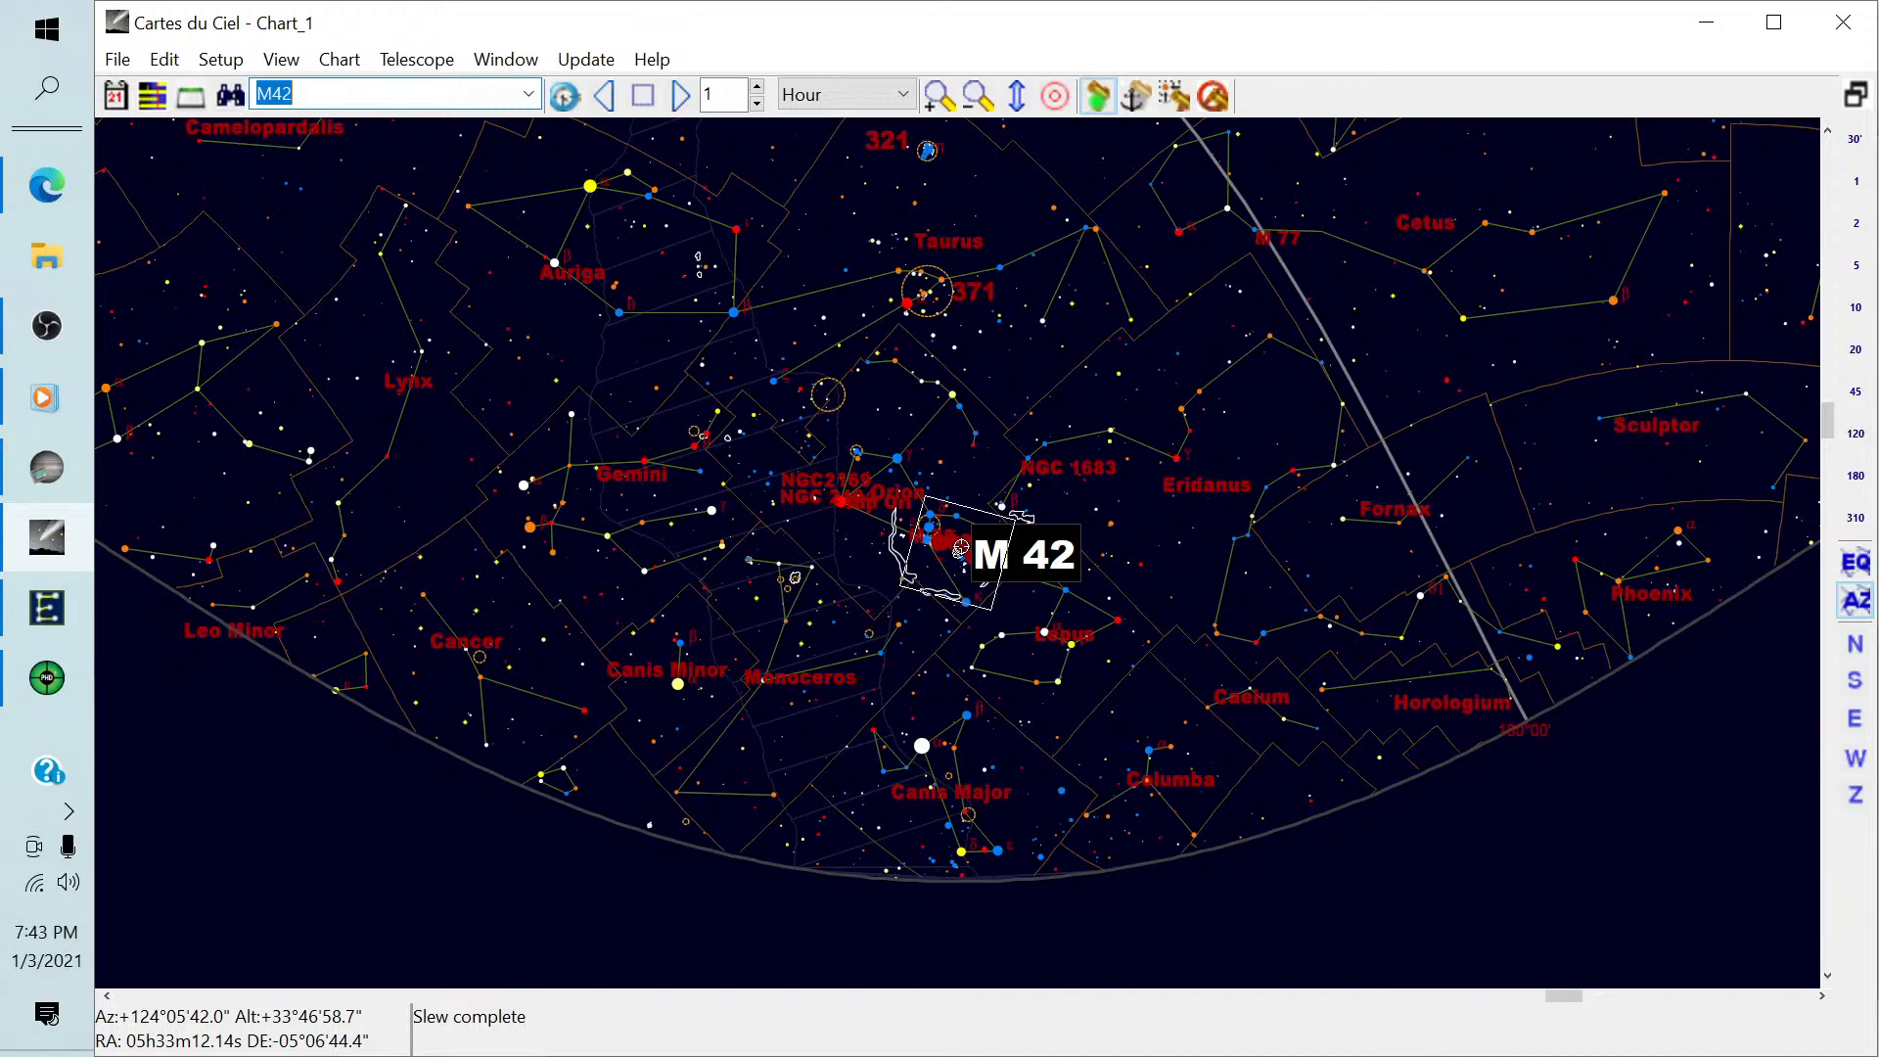
{"action": "left_click", "coordinate": [51, 469]}
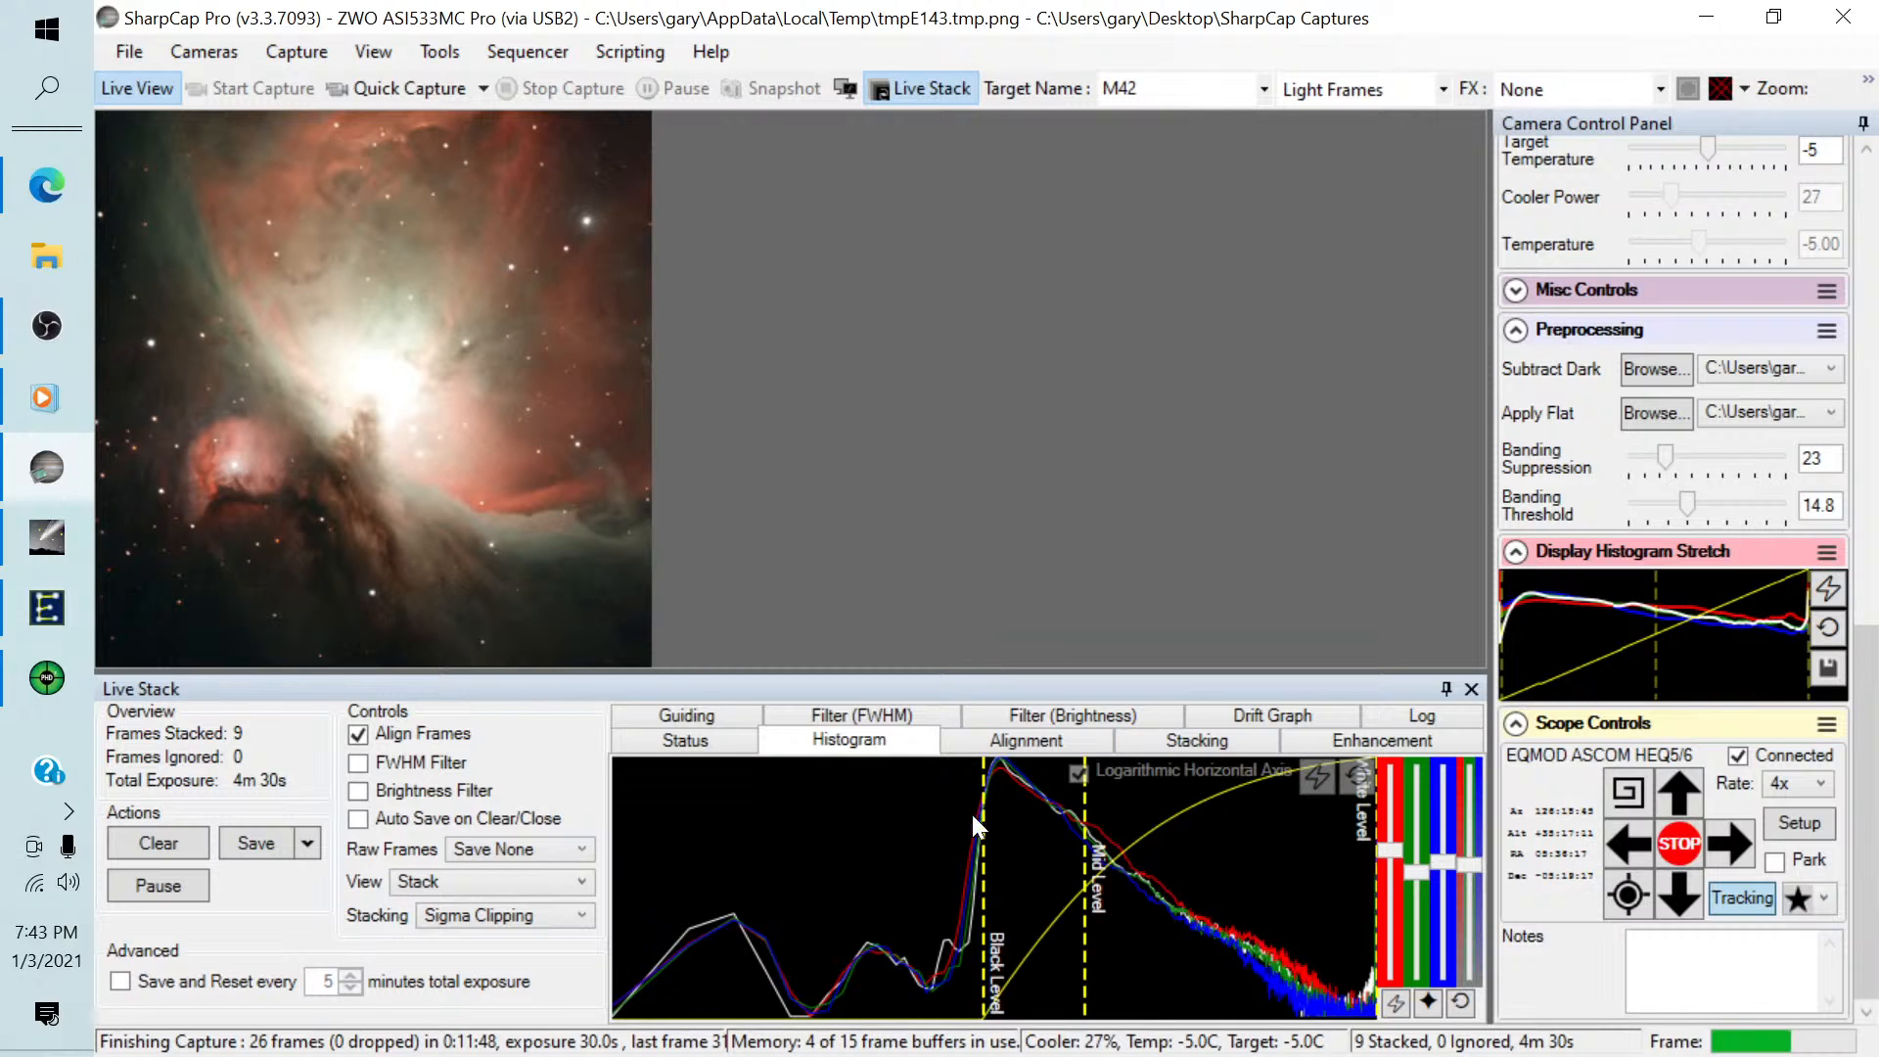
Raise the Live Stack black level slightly and save the M42 stack exactly as seen.
{"action": "left_click_drag", "start_coordinate": [985, 803], "coordinate": [1093, 808]}
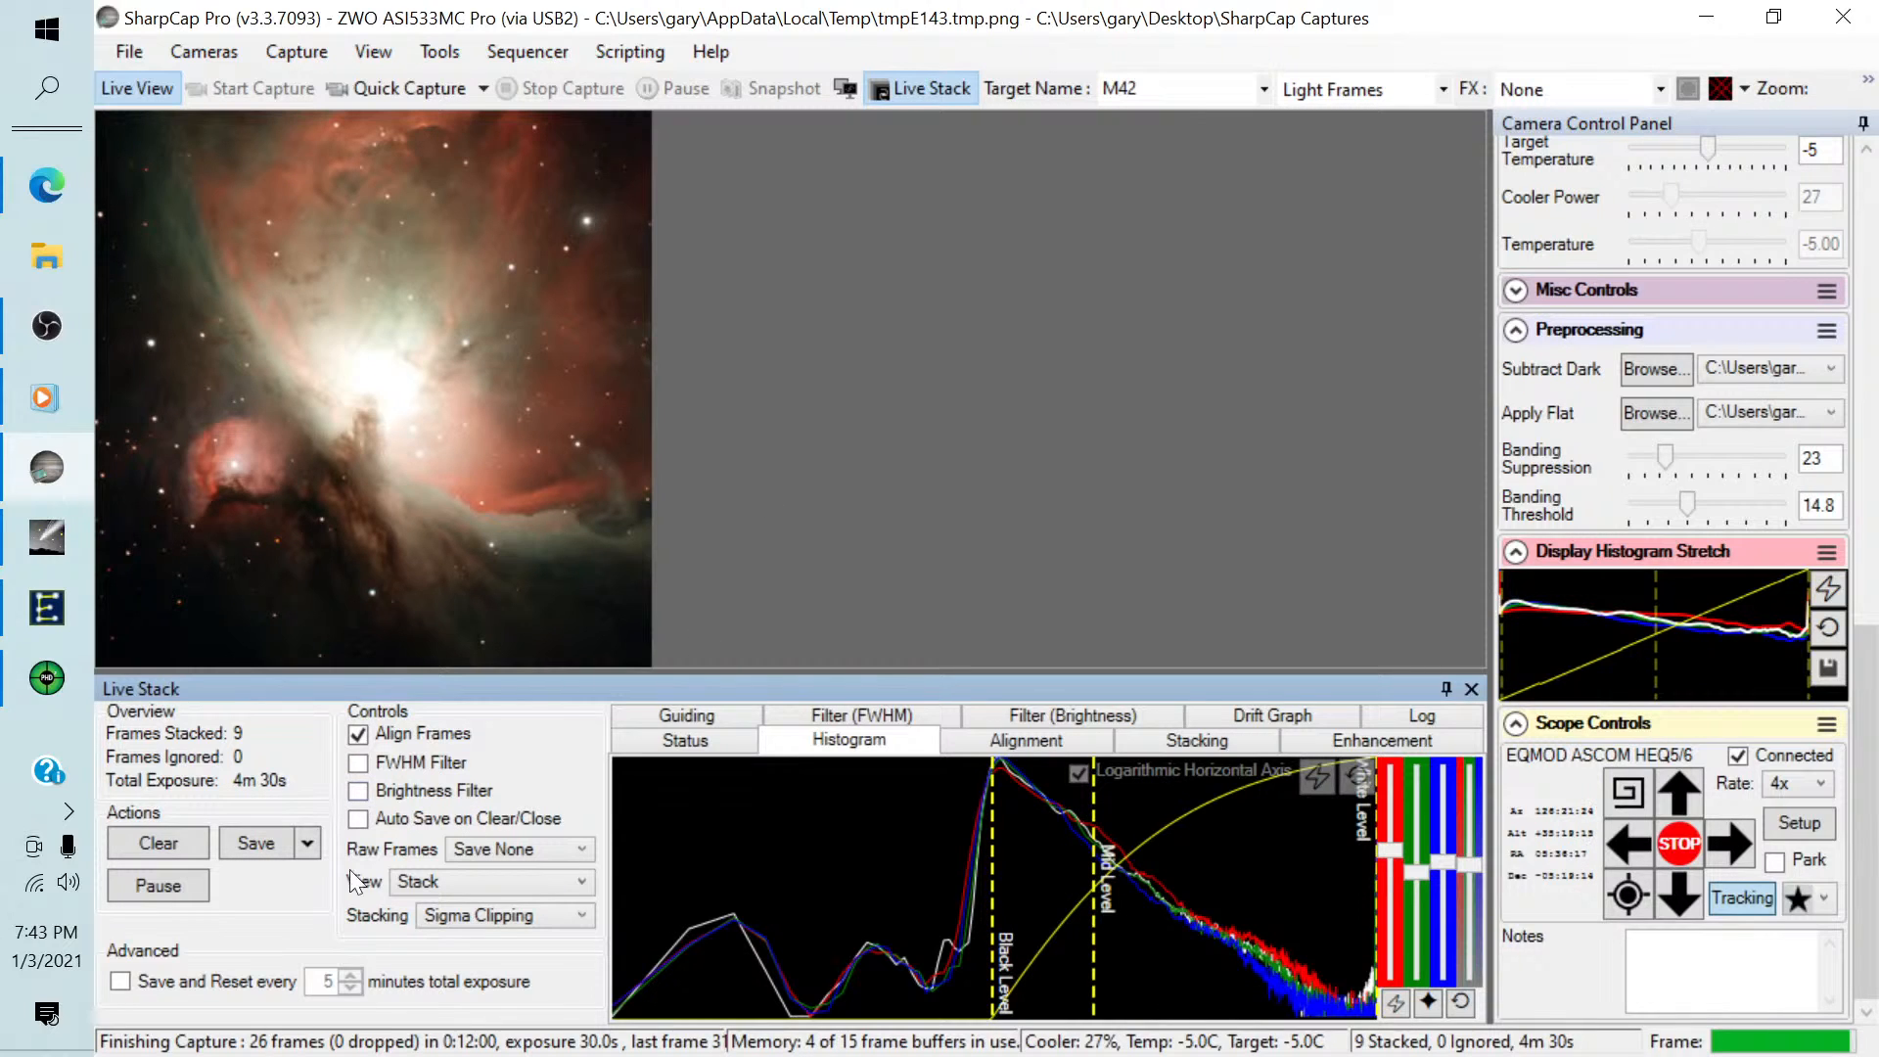
{"action": "left_click", "coordinate": [309, 846]}
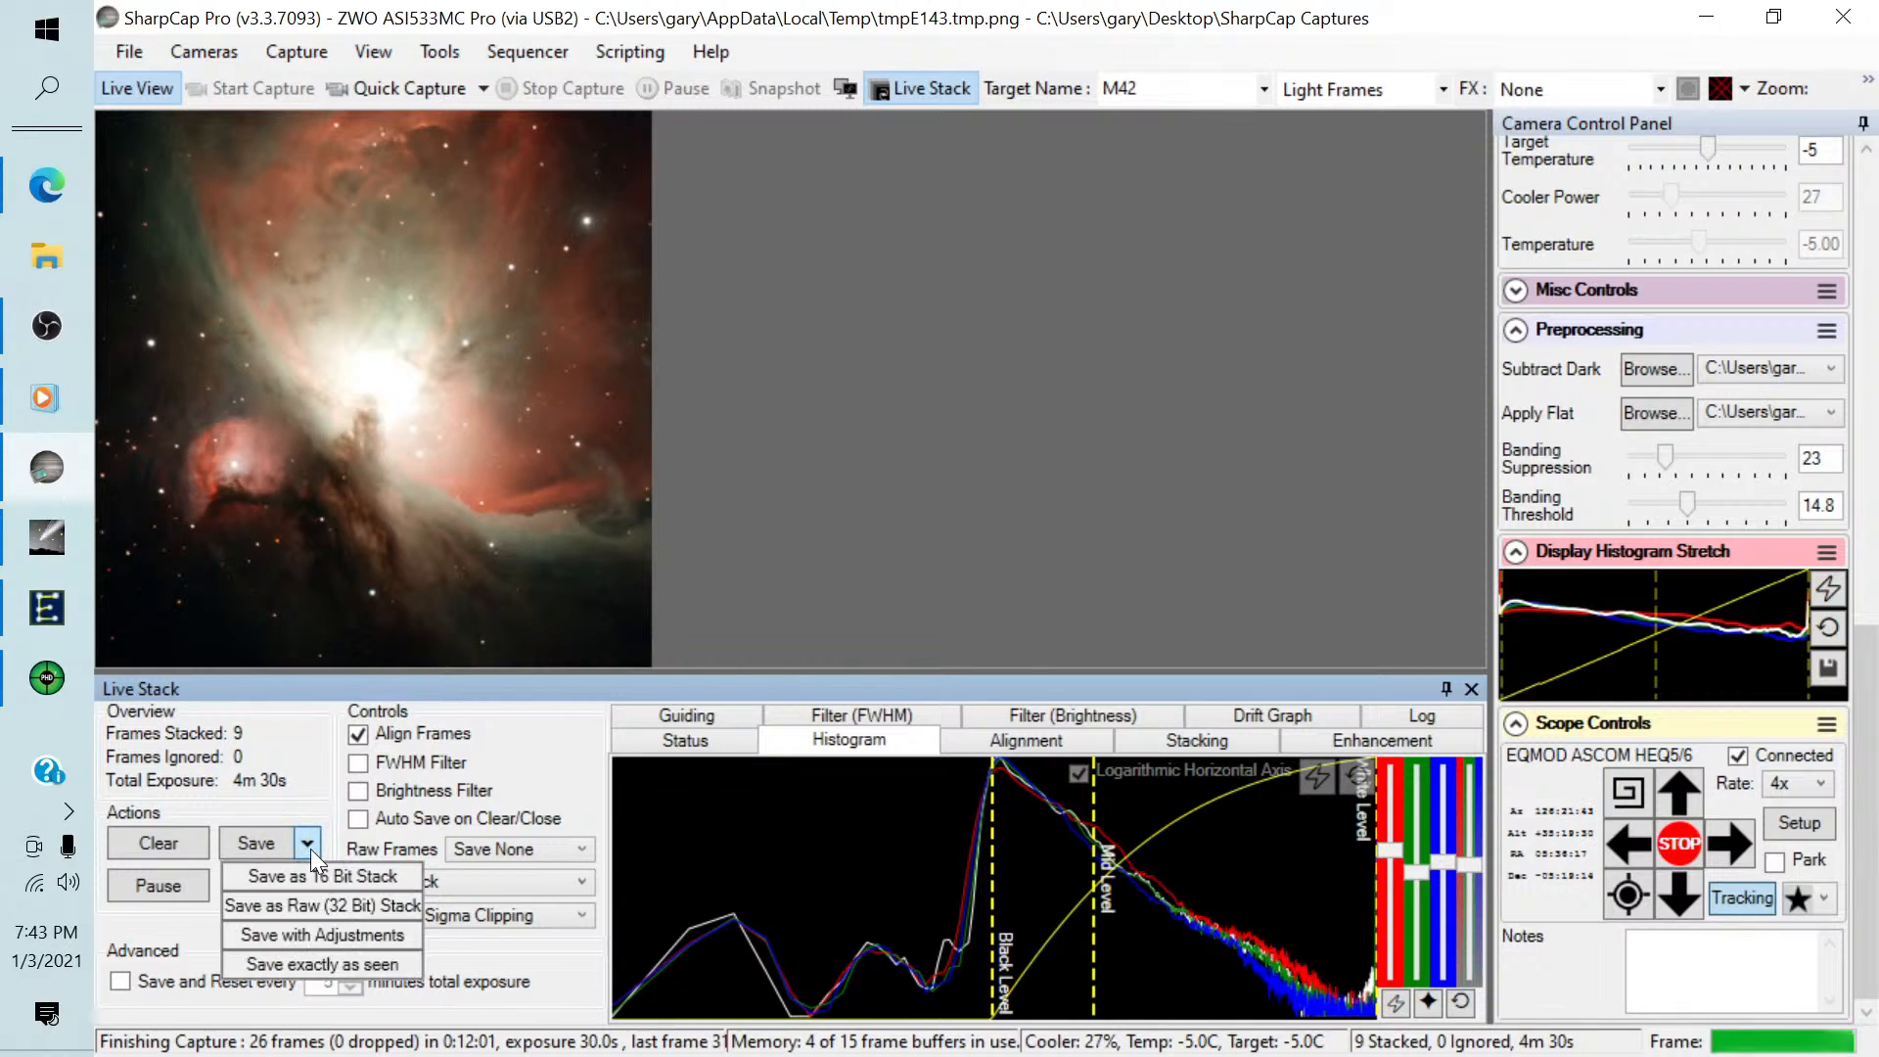
{"action": "left_click", "coordinate": [308, 962]}
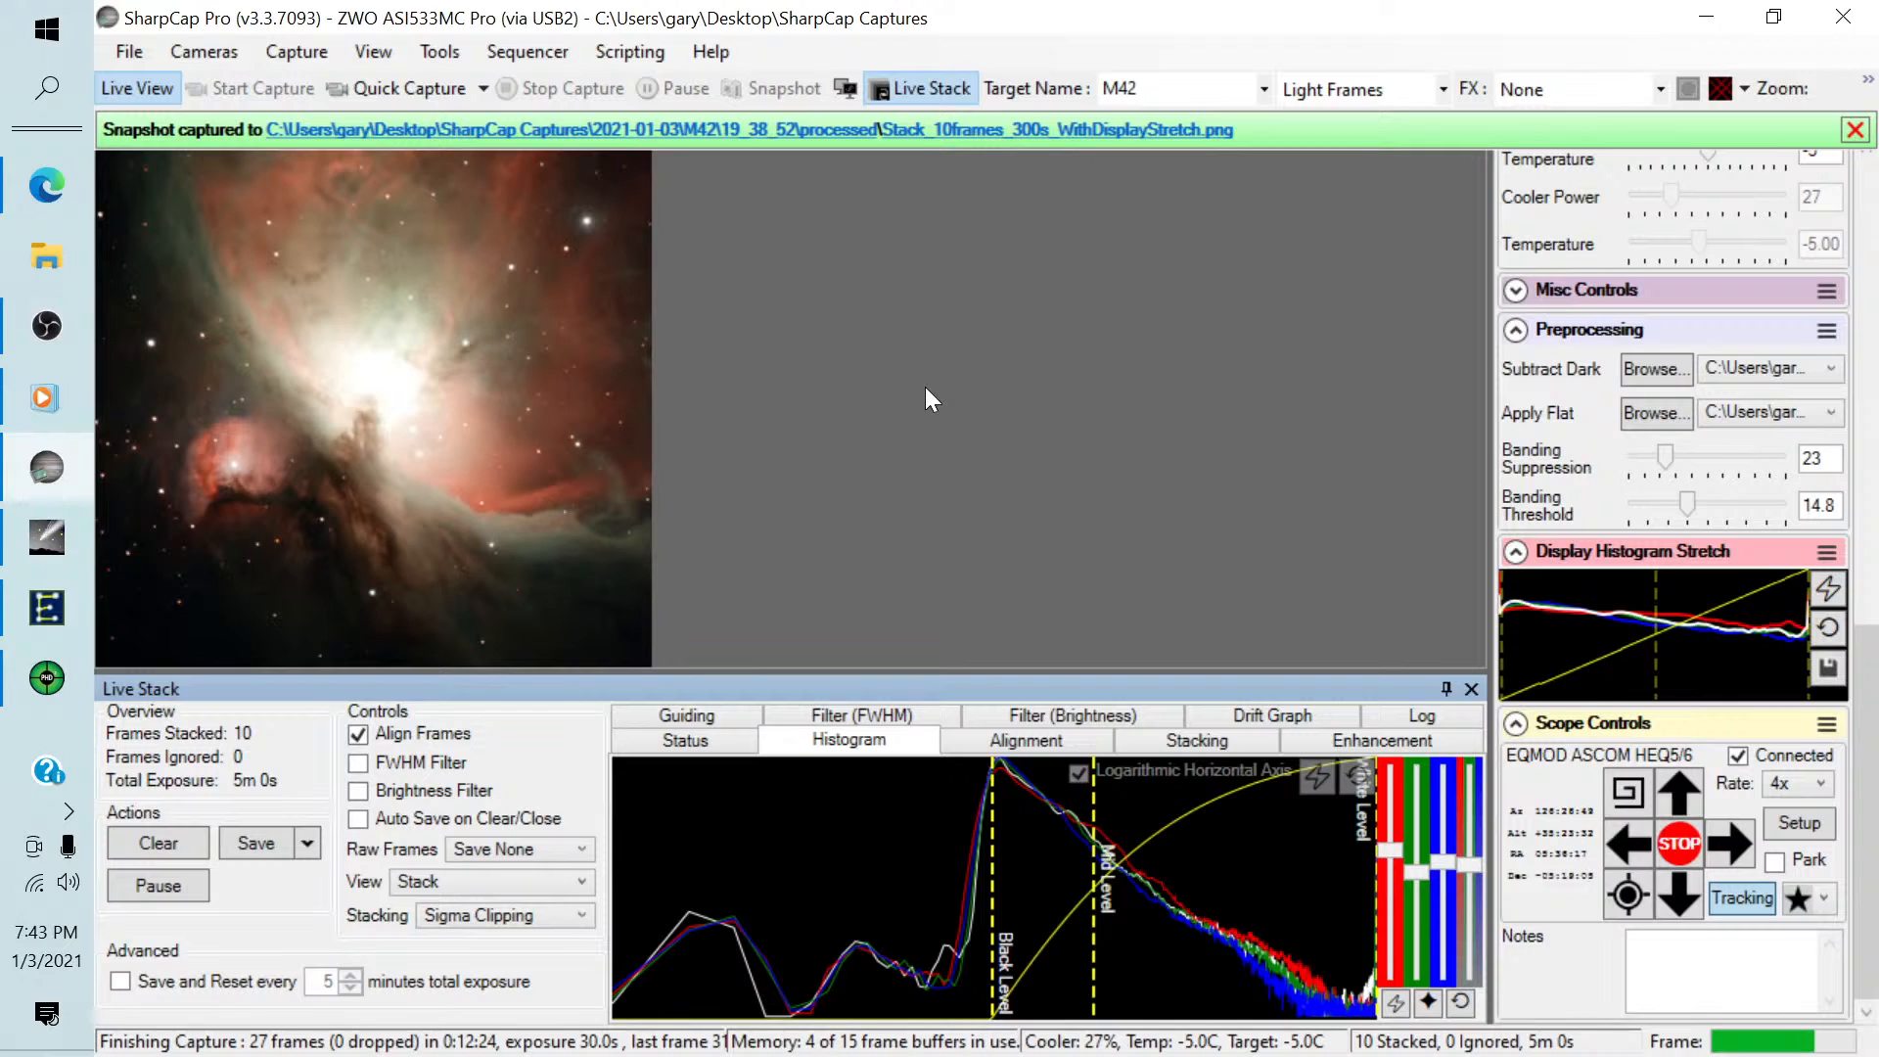
Run the recent Image Target.scs sequence and confirm that the previous image has been saved.
{"action": "left_click", "coordinate": [514, 49]}
{"action": "mouse_move", "coordinate": [554, 213]}
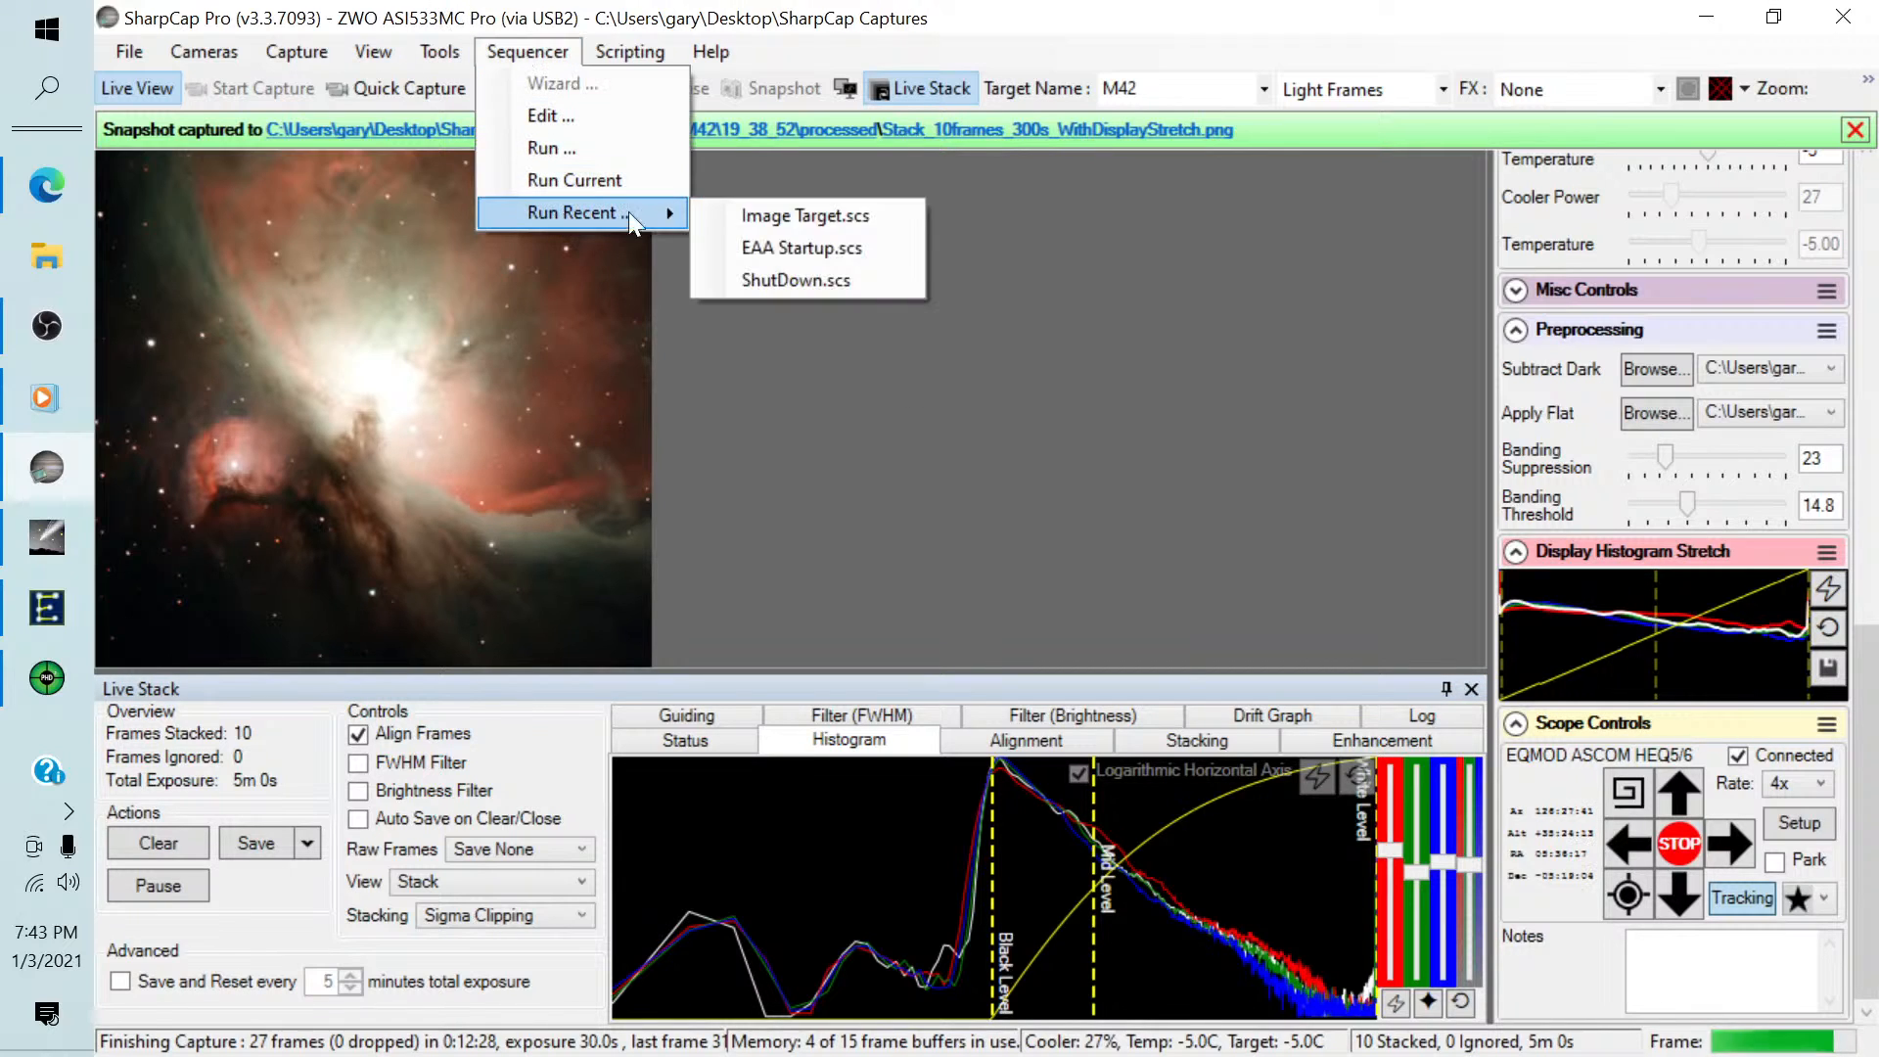
{"action": "left_click", "coordinate": [763, 213]}
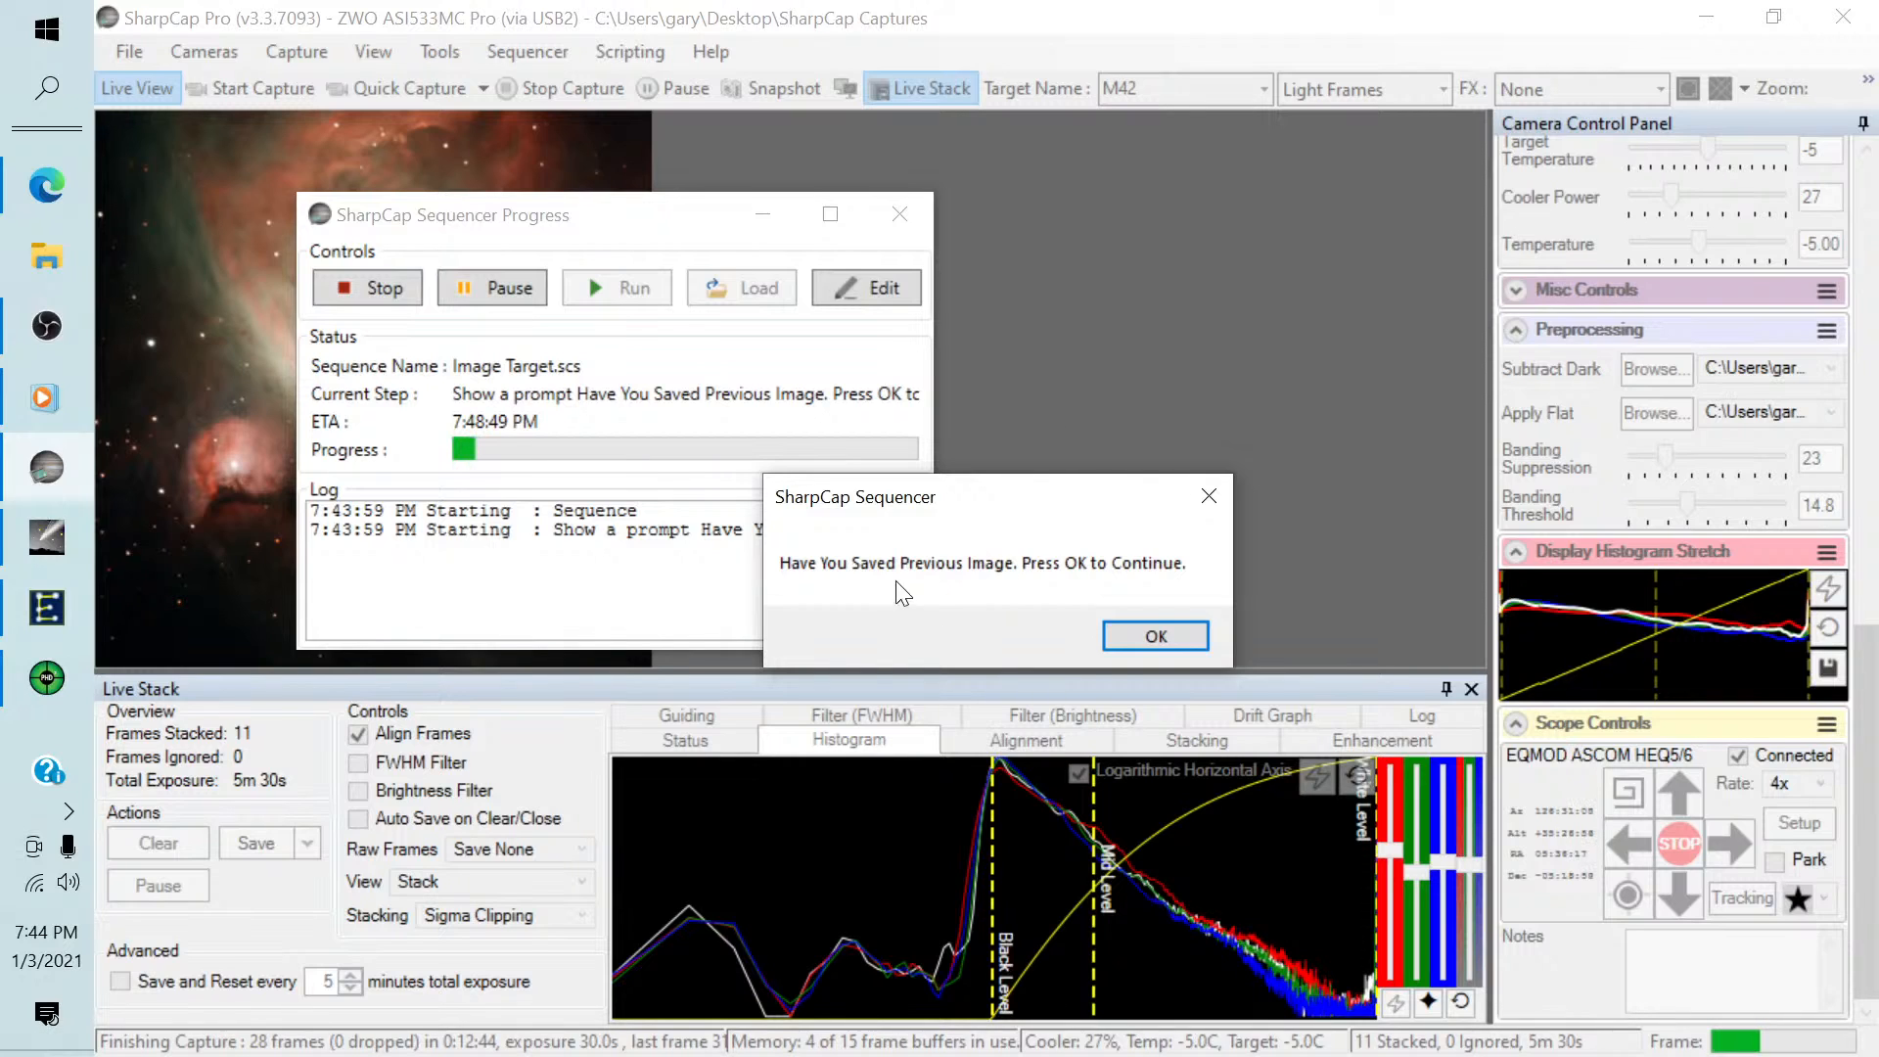
{"action": "left_click", "coordinate": [1140, 637]}
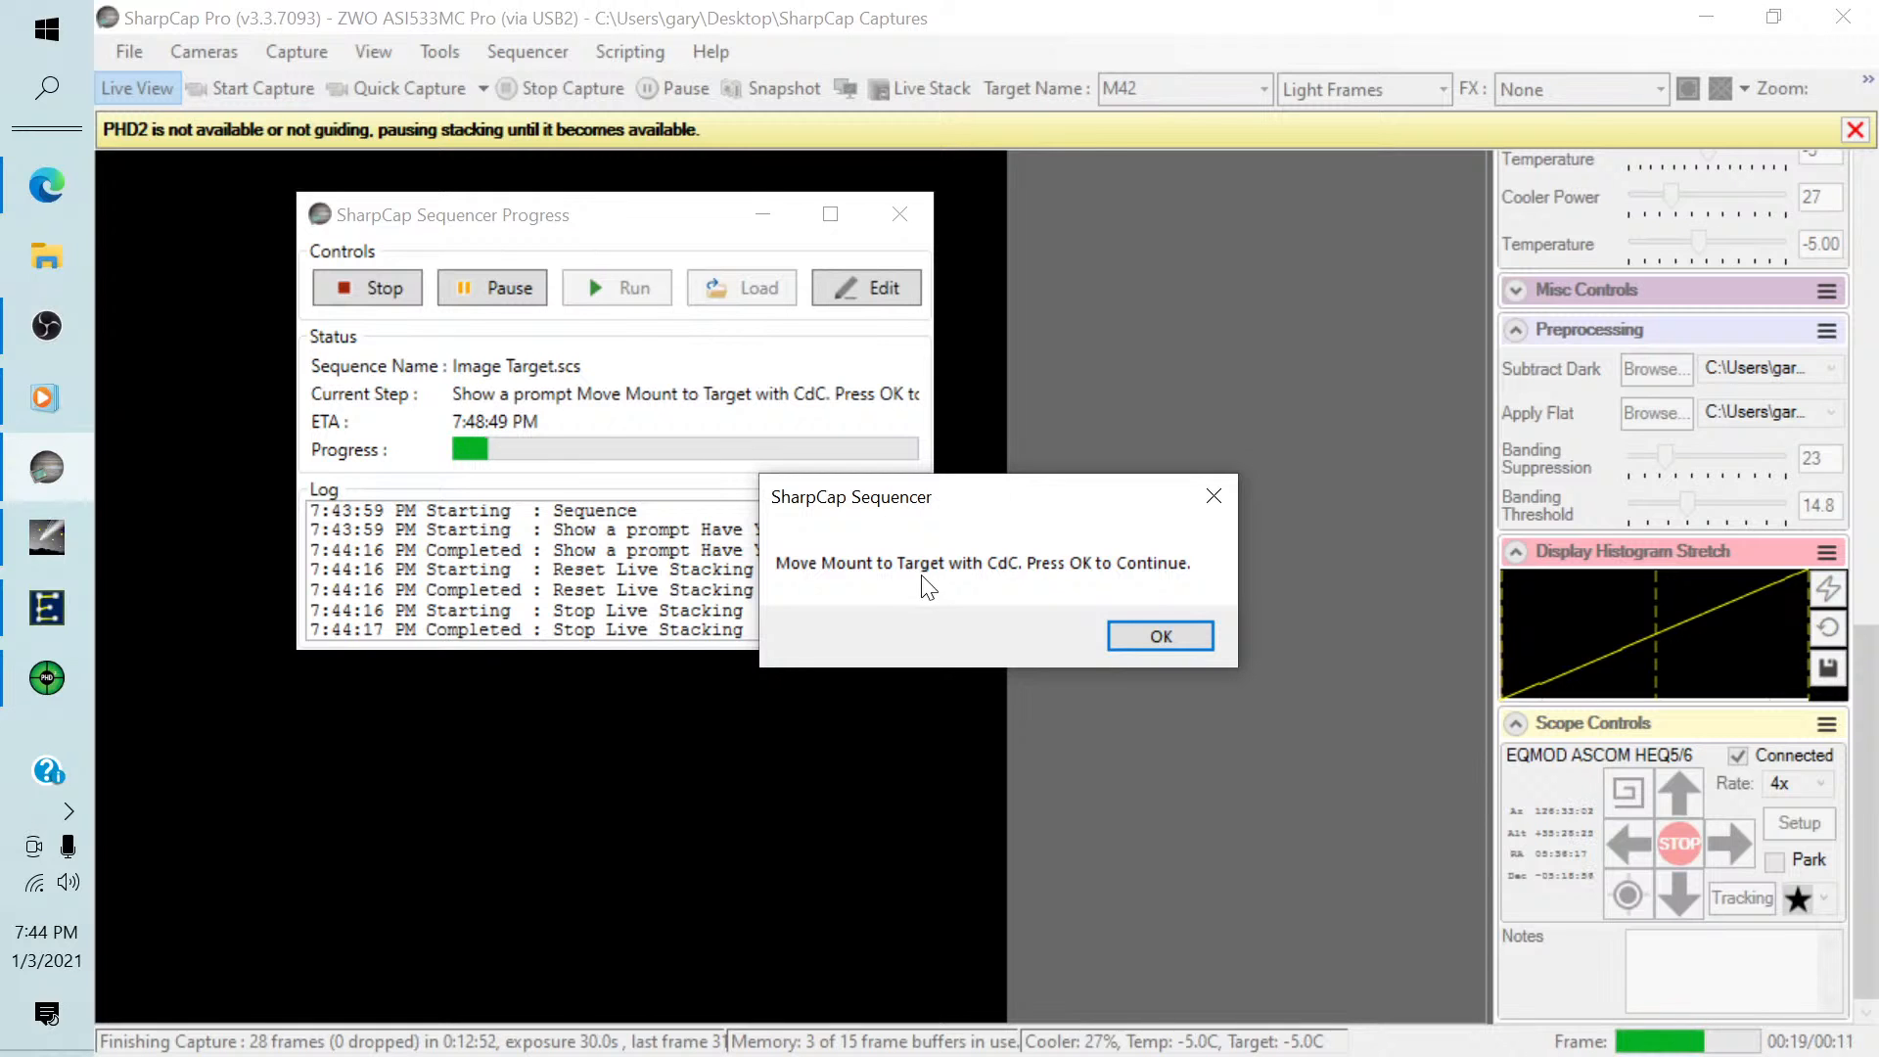
Switch to Cartes du Ciel, select the star TYC 4767-1372-1 in the nebula outline beside NGC 2024, and slew the mount to it.
{"action": "left_click", "coordinate": [57, 550]}
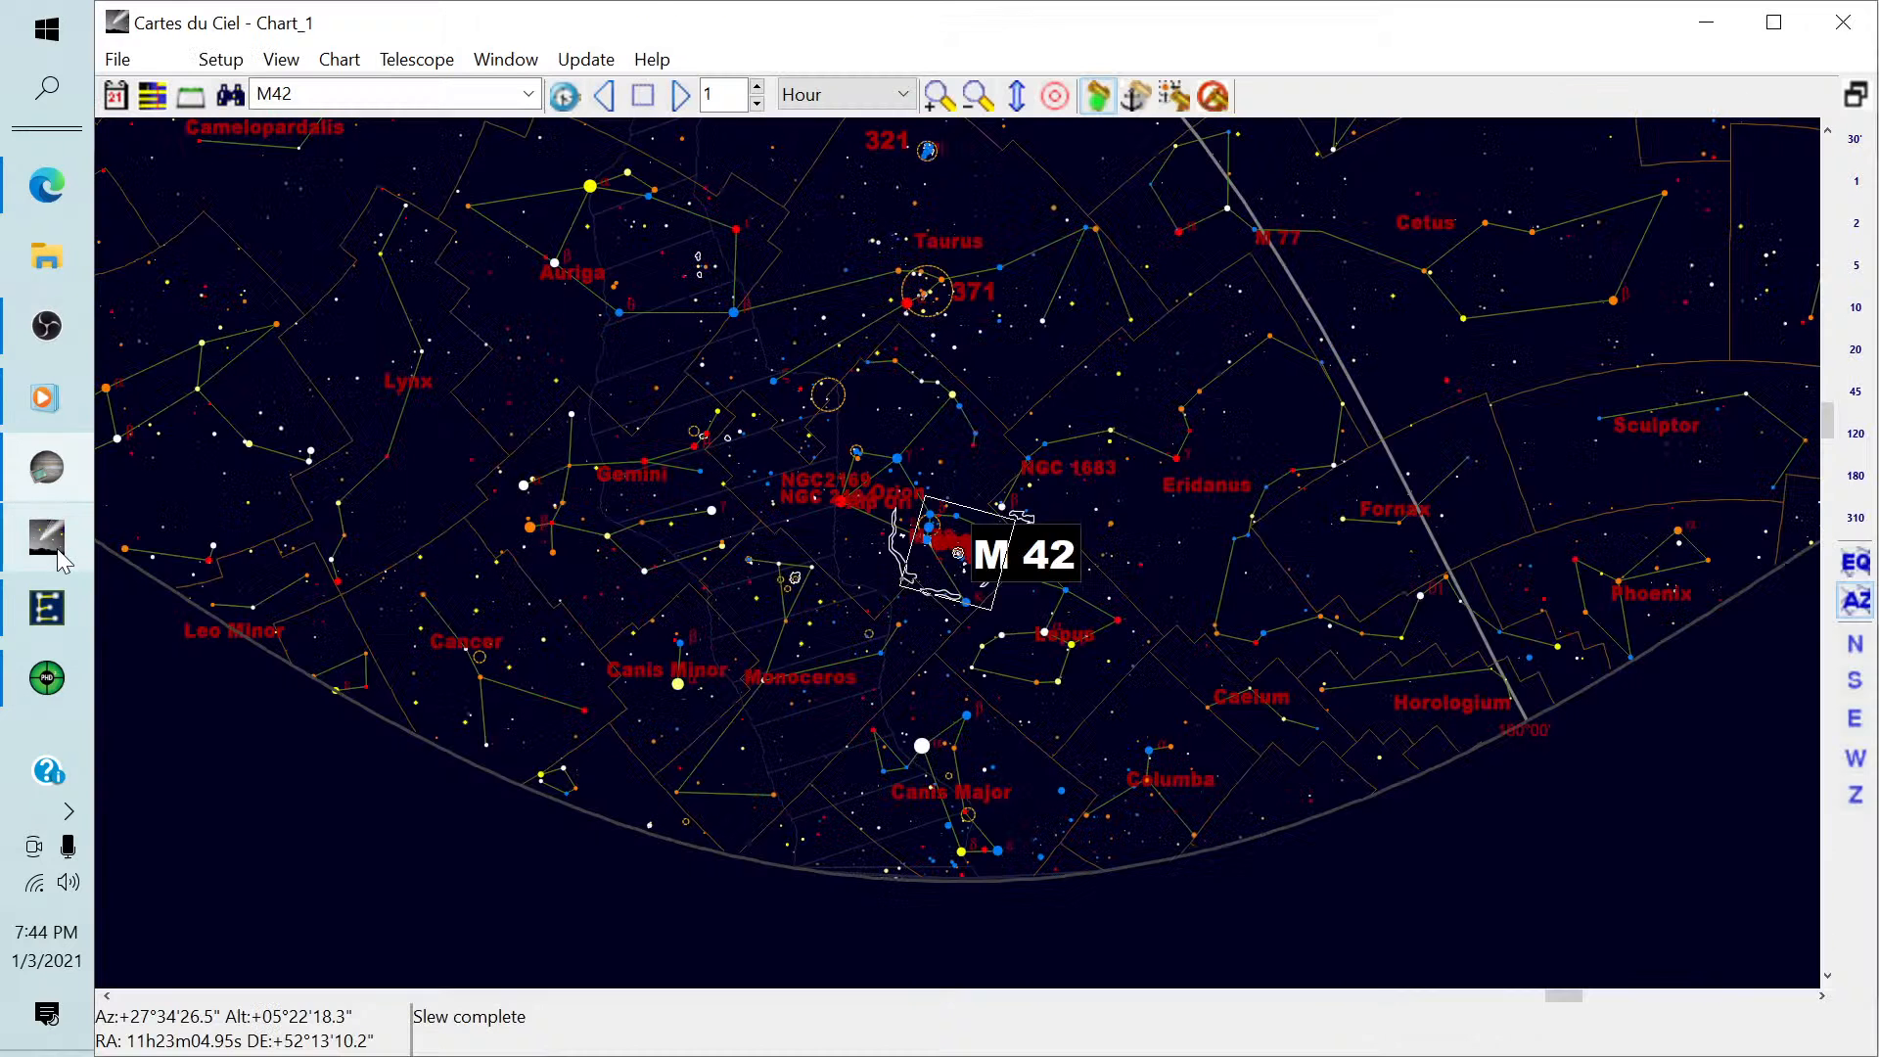
{"action": "scroll", "coordinate": [967, 576], "scroll_direction": "up", "scroll_amount": 1}
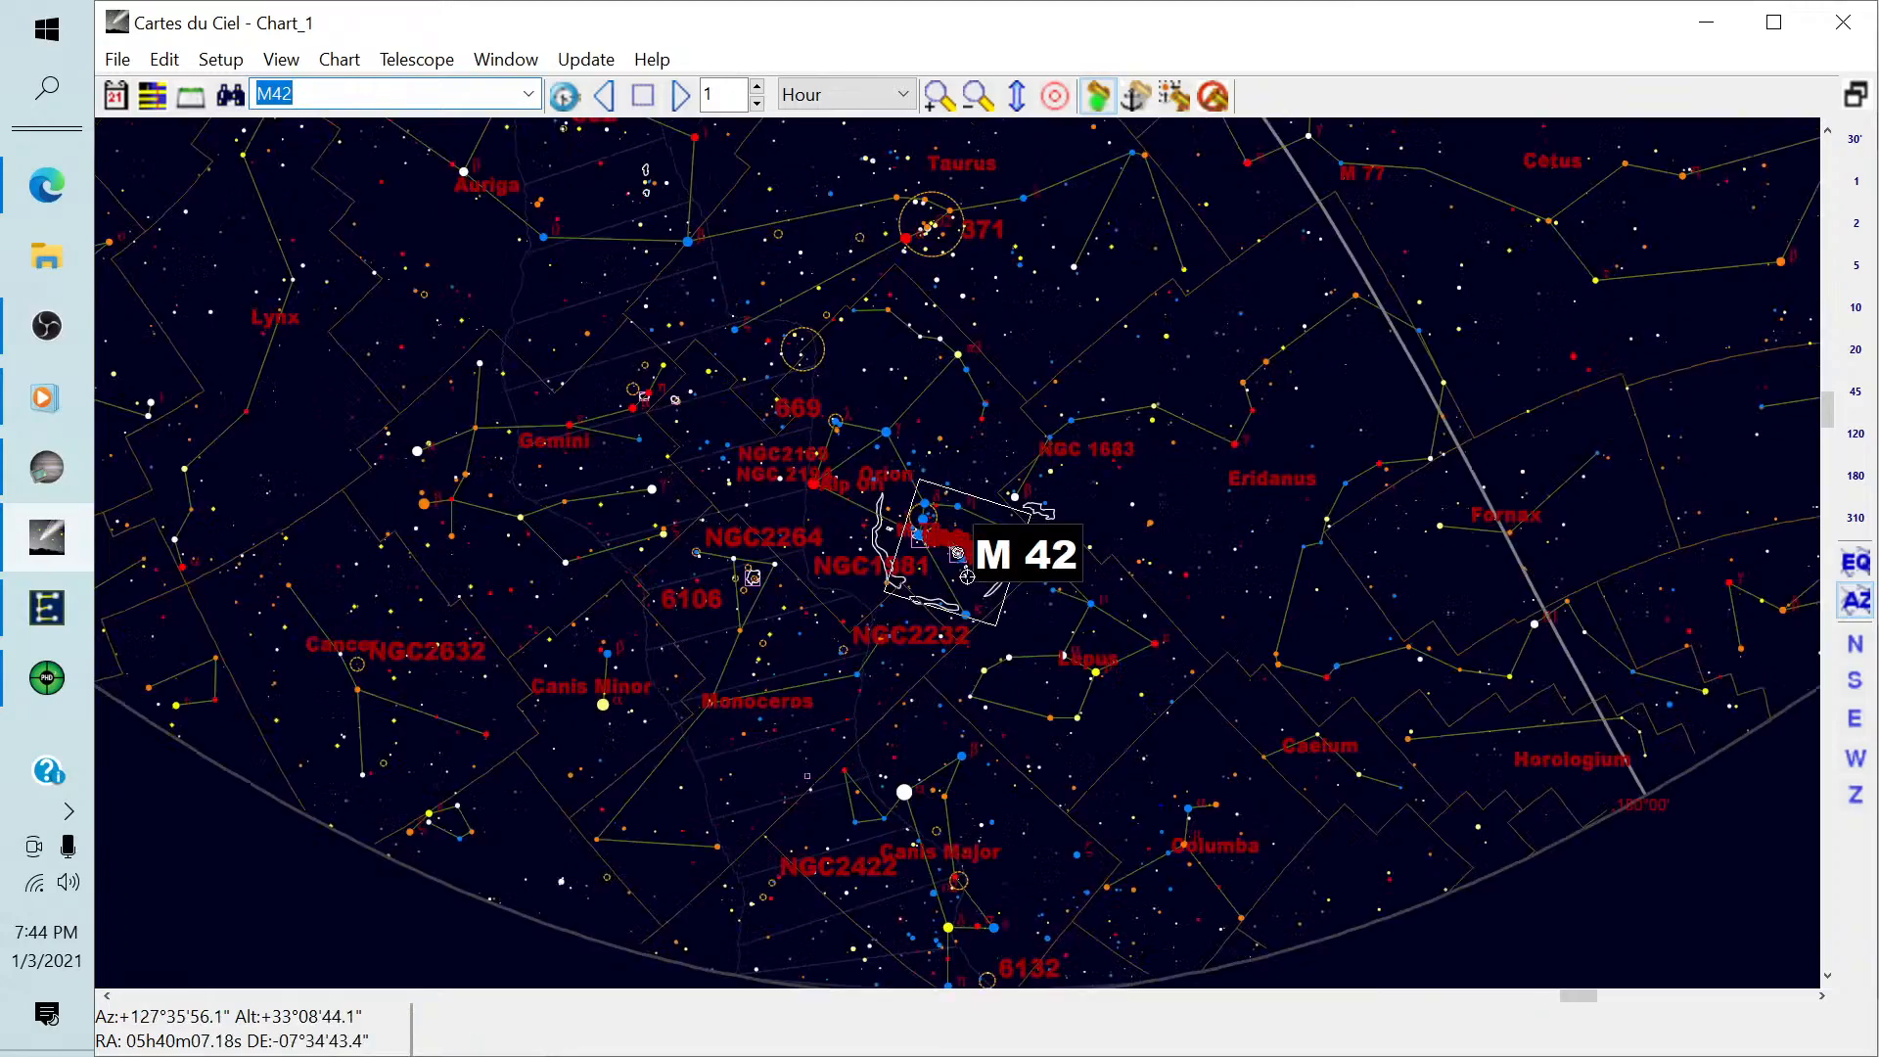
{"action": "scroll", "coordinate": [967, 577], "scroll_direction": "up", "scroll_amount": 6}
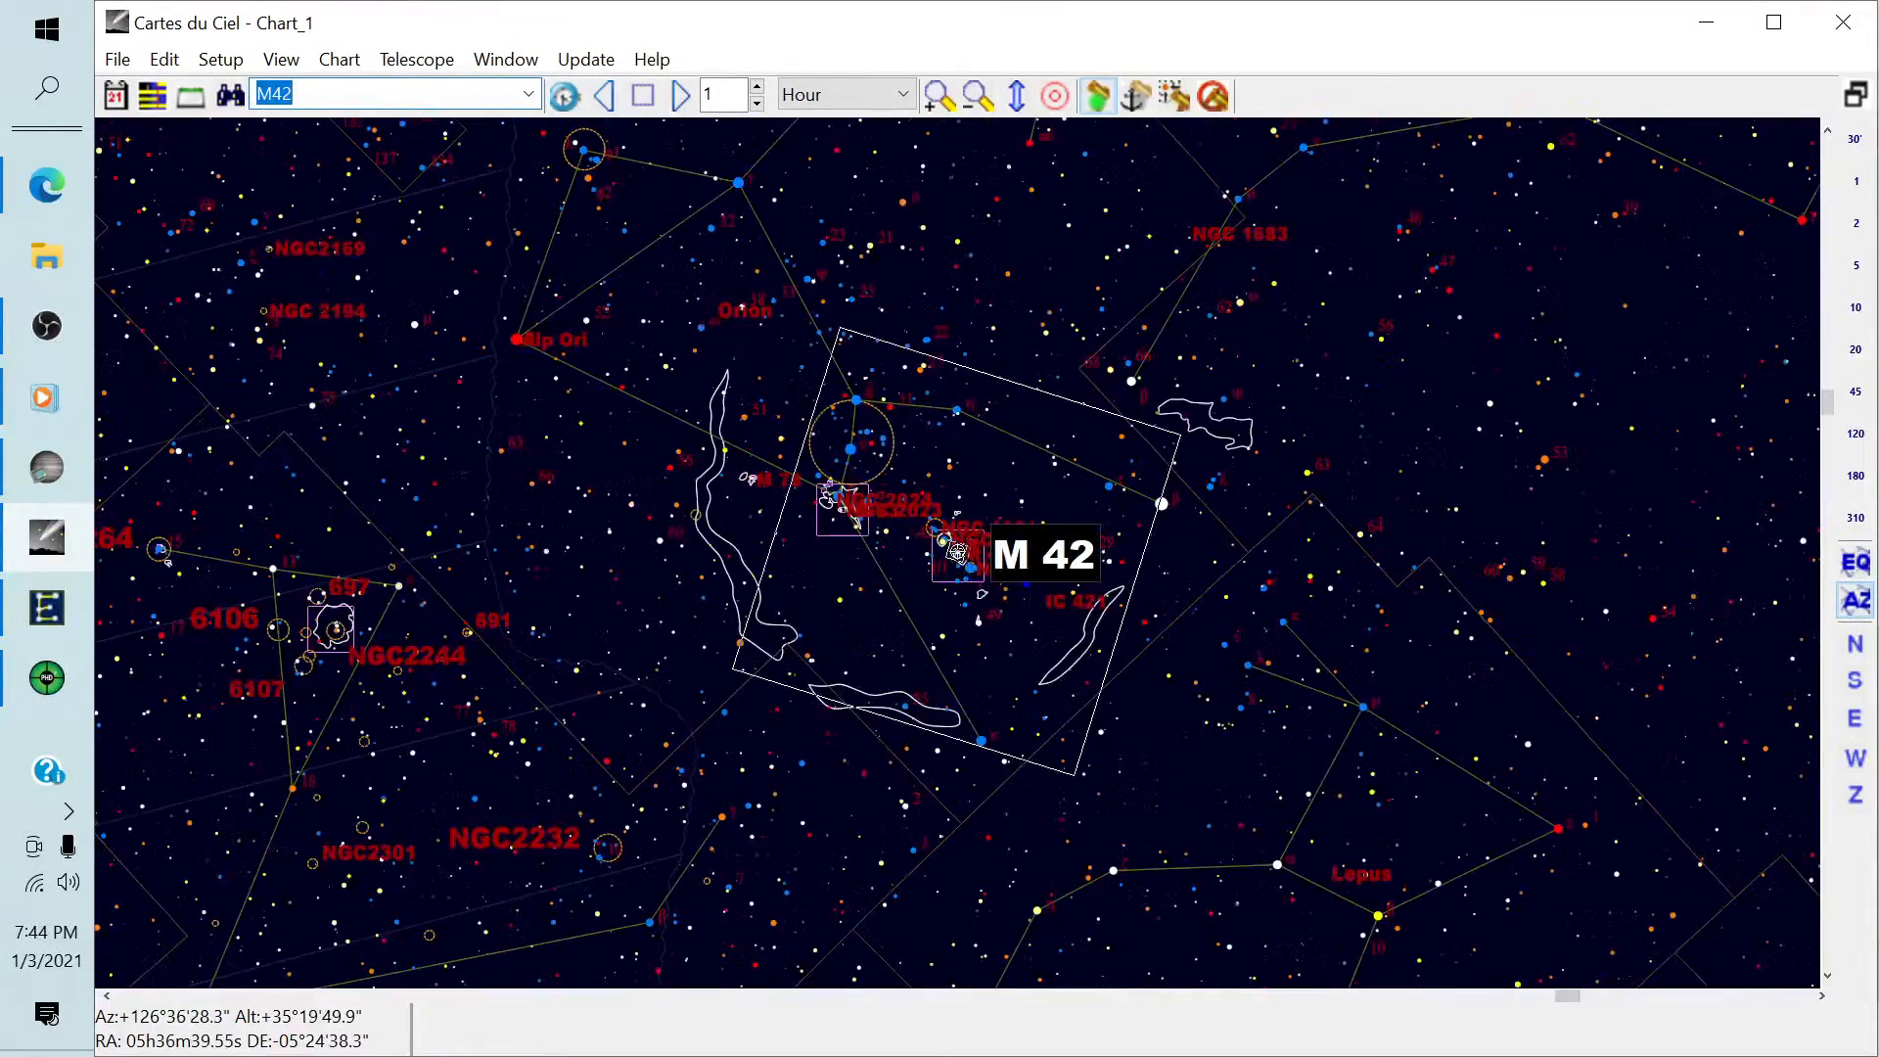
{"action": "scroll", "coordinate": [957, 553], "scroll_direction": "up", "scroll_amount": 4}
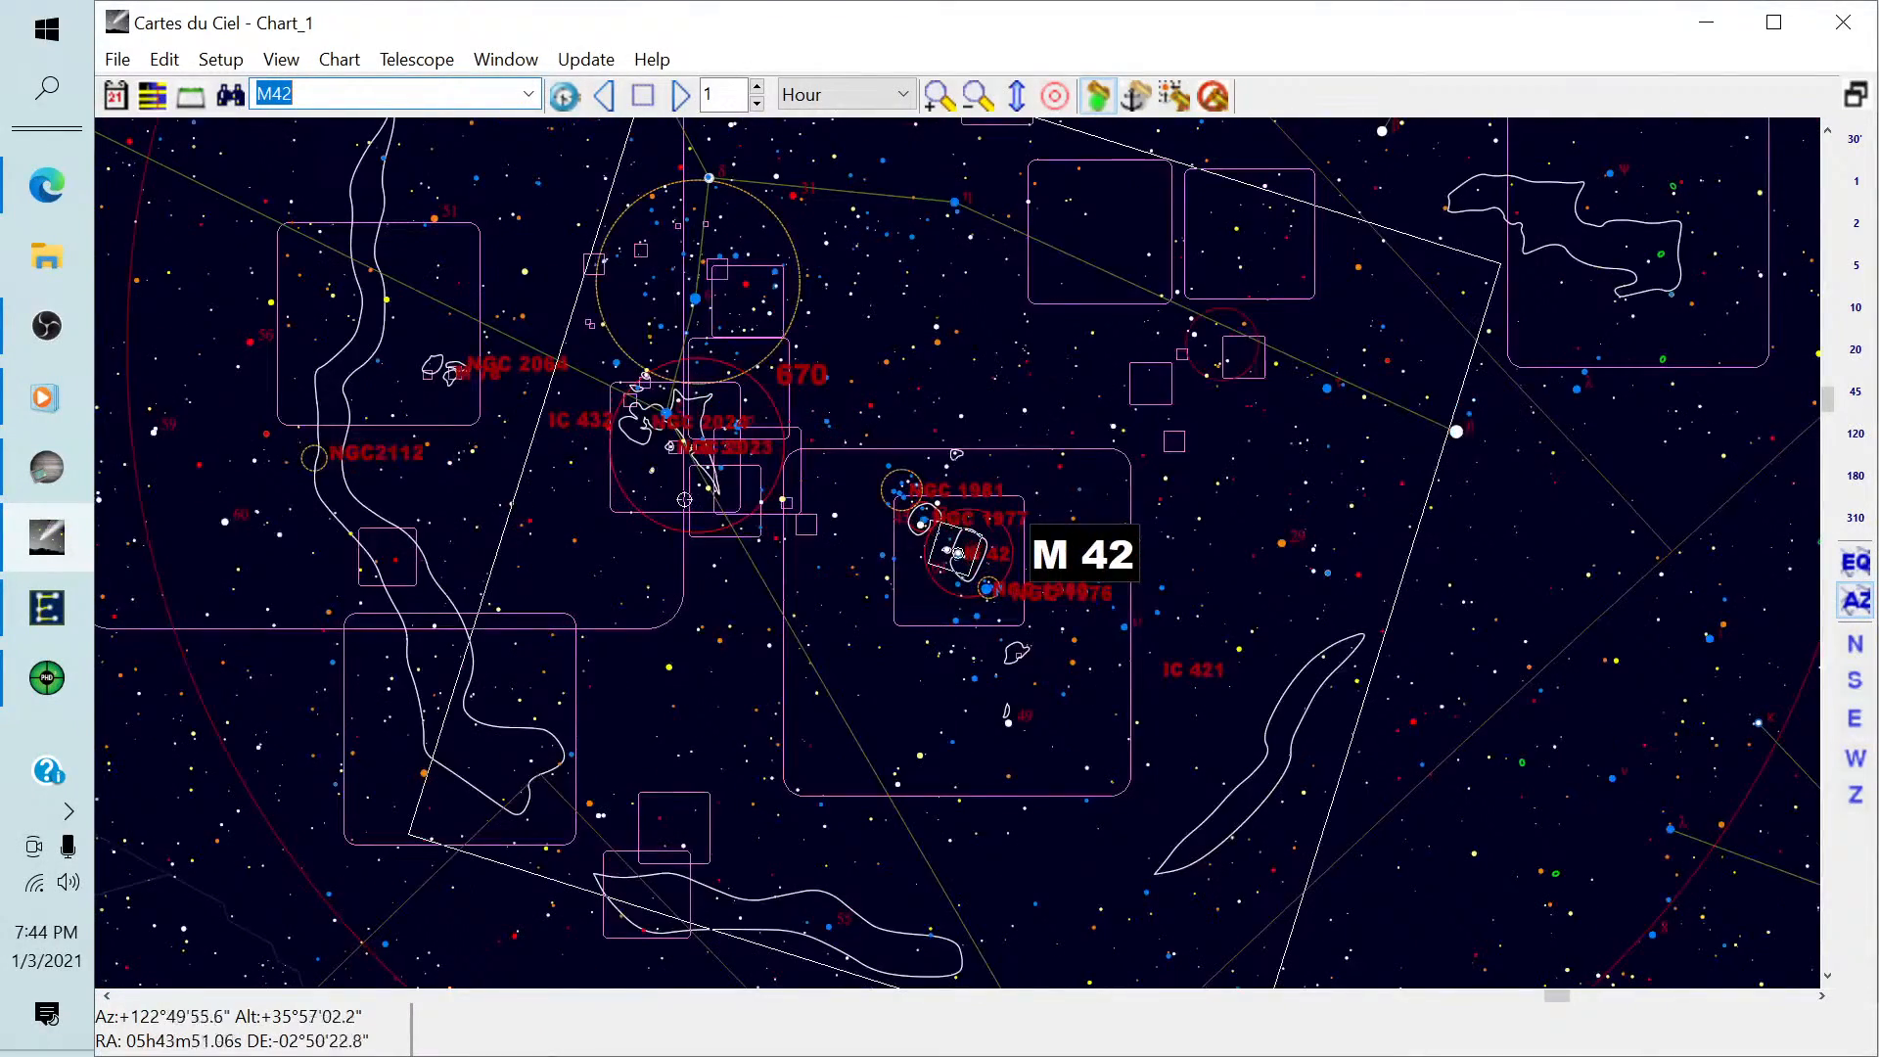
{"action": "left_click", "coordinate": [644, 421]}
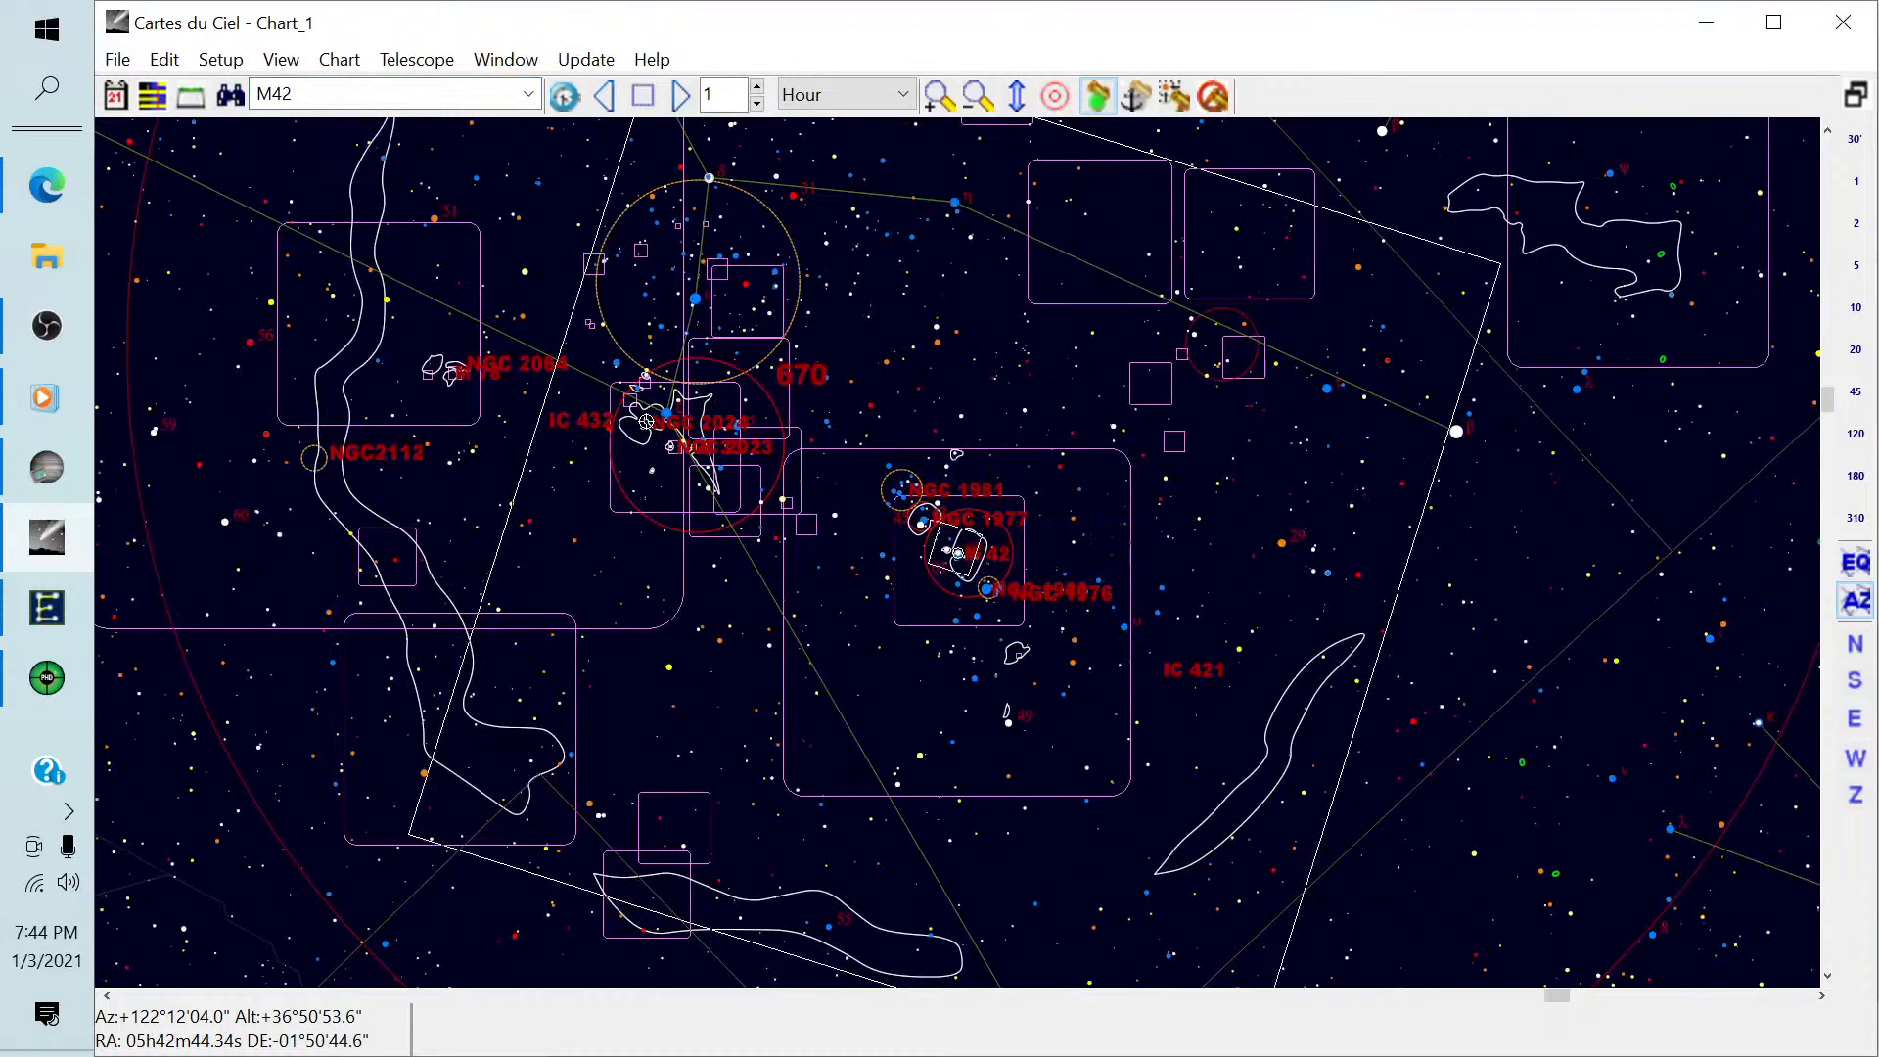
{"action": "left_click_drag", "start_coordinate": [646, 422], "coordinate": [835, 434]}
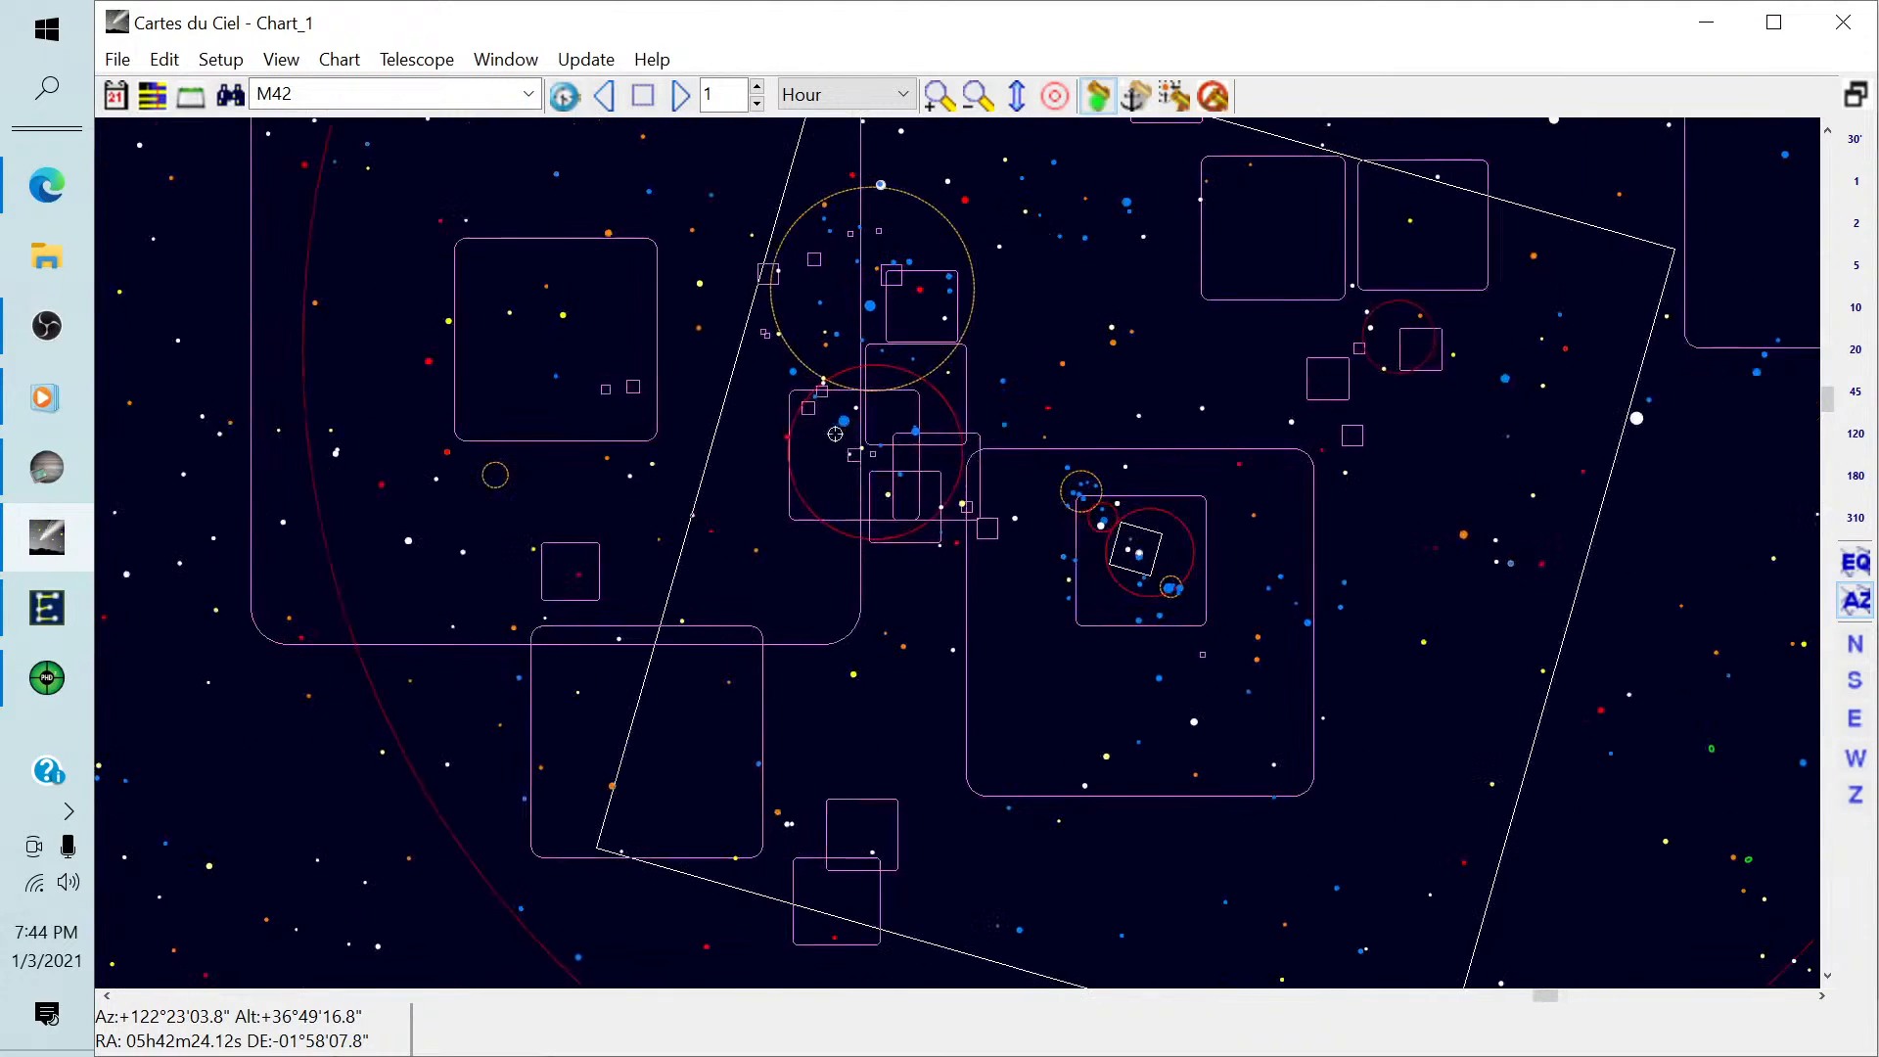
{"action": "scroll", "coordinate": [802, 426], "scroll_direction": "up", "scroll_amount": 5}
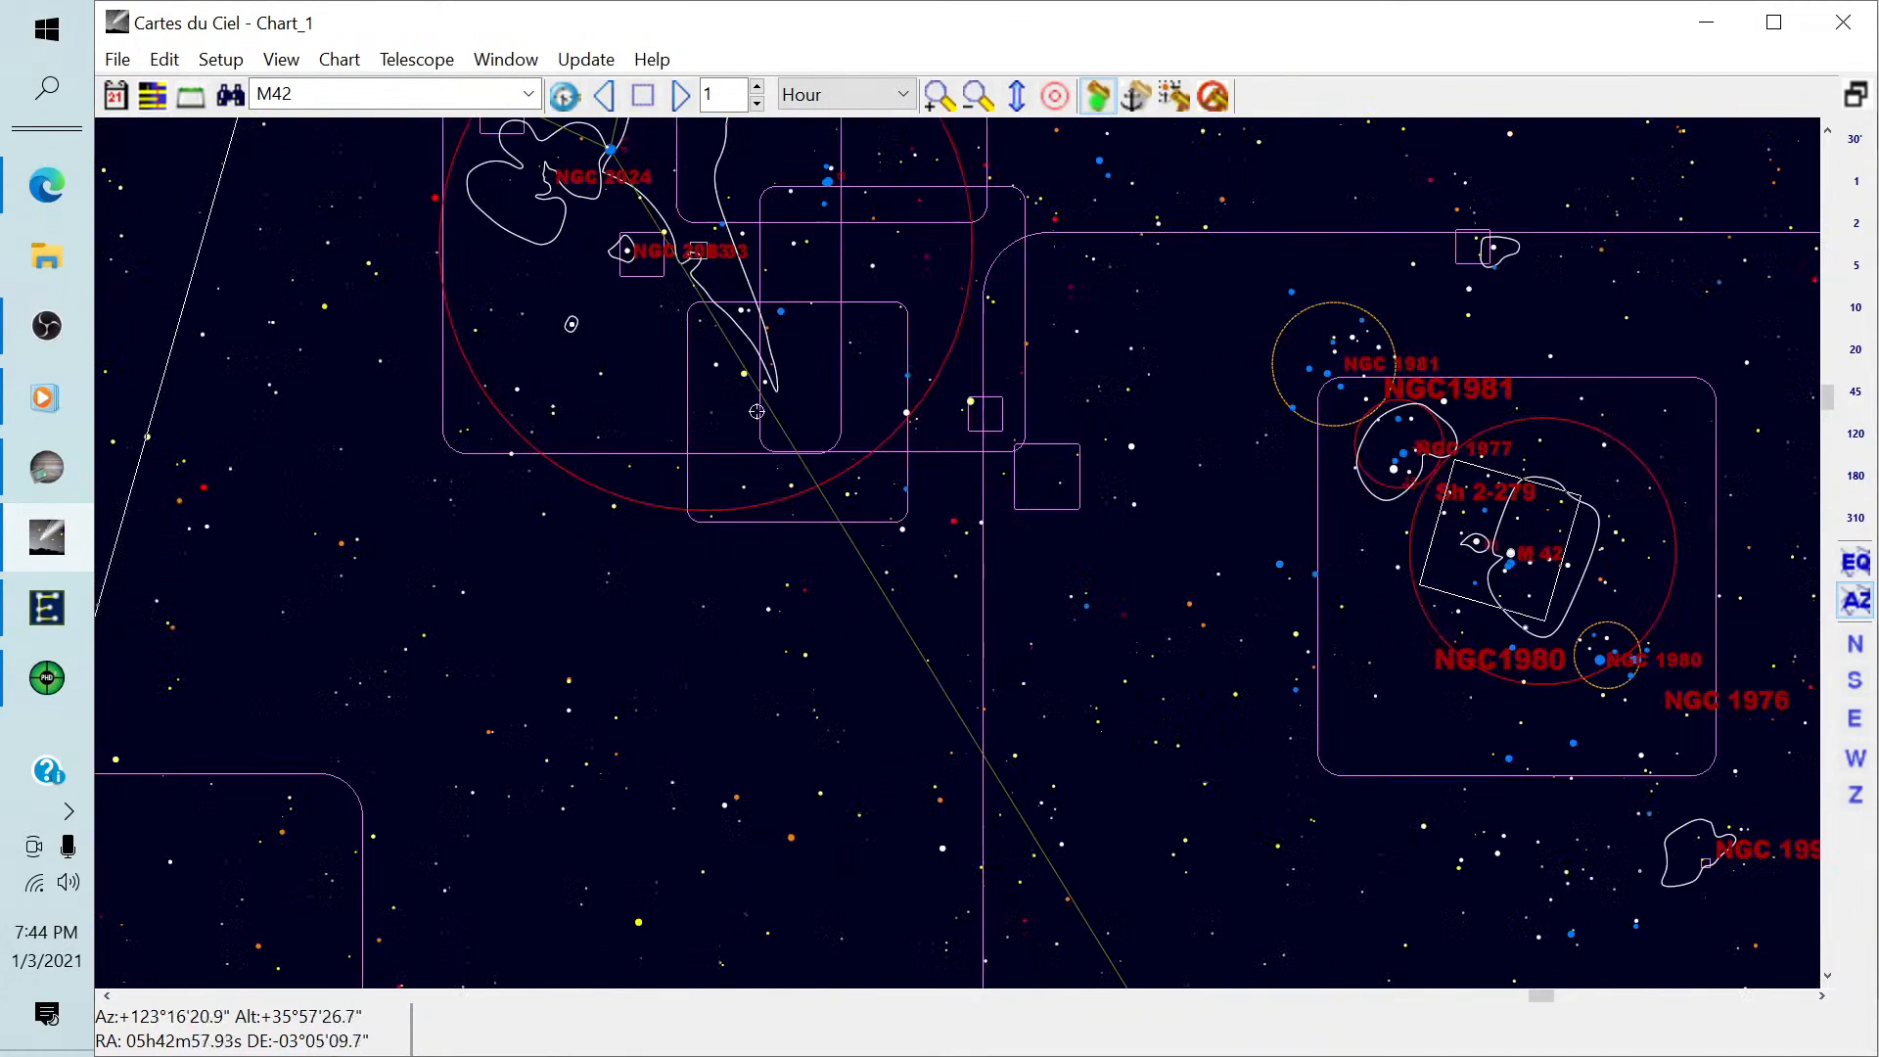
{"action": "left_click_drag", "start_coordinate": [570, 323], "coordinate": [723, 510]}
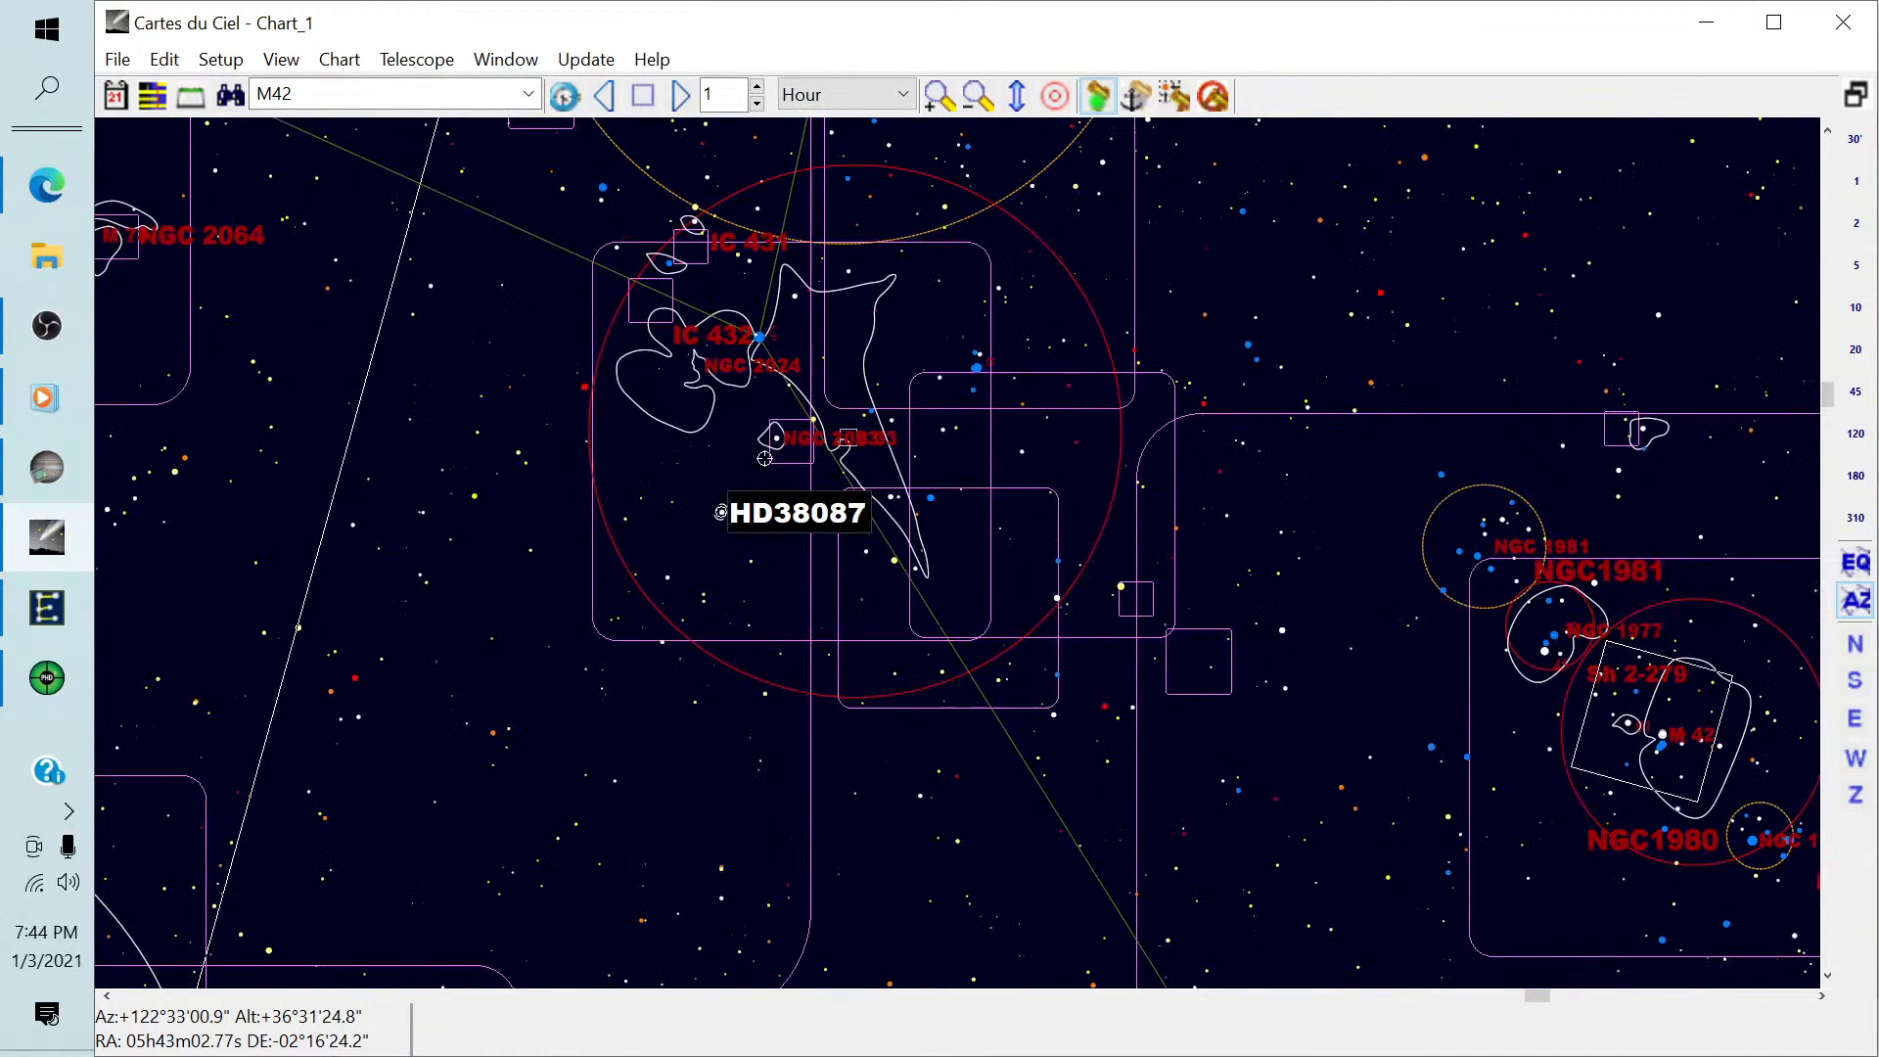
{"action": "left_click", "coordinate": [662, 369]}
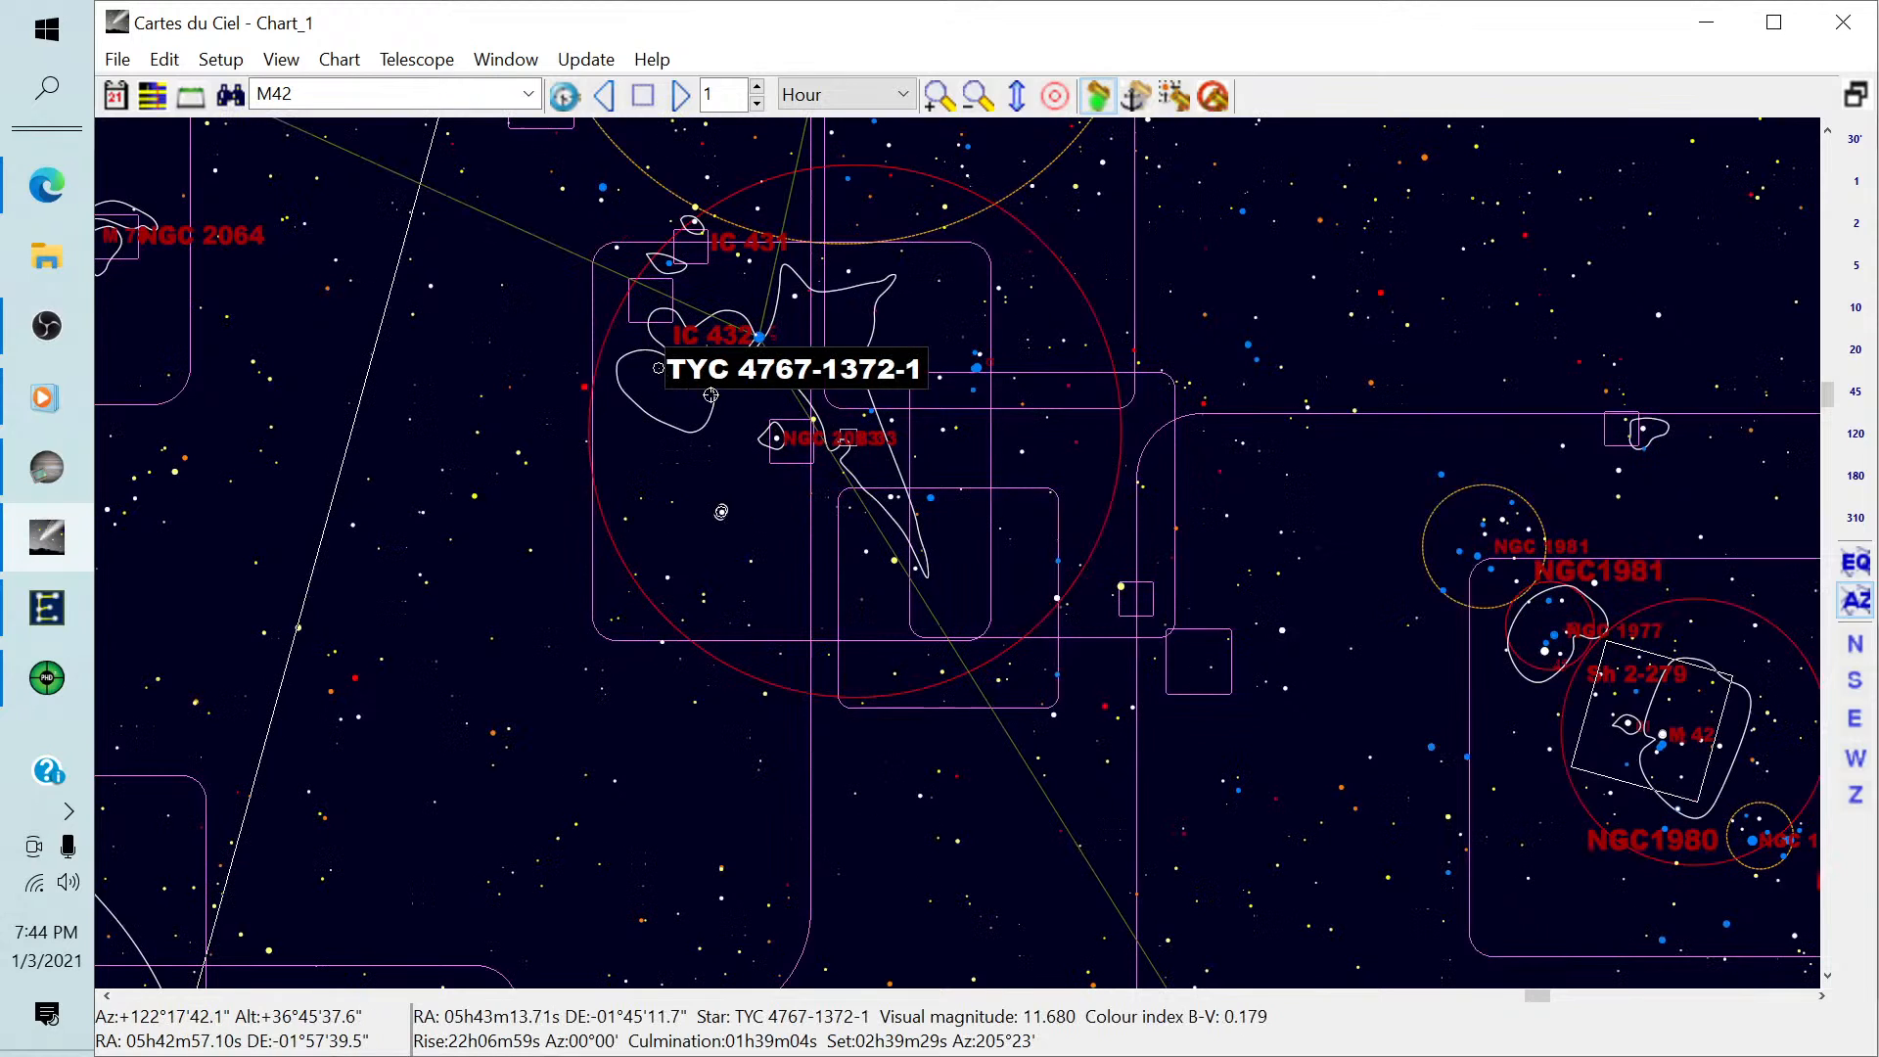
{"action": "left_click", "coordinate": [1175, 96]}
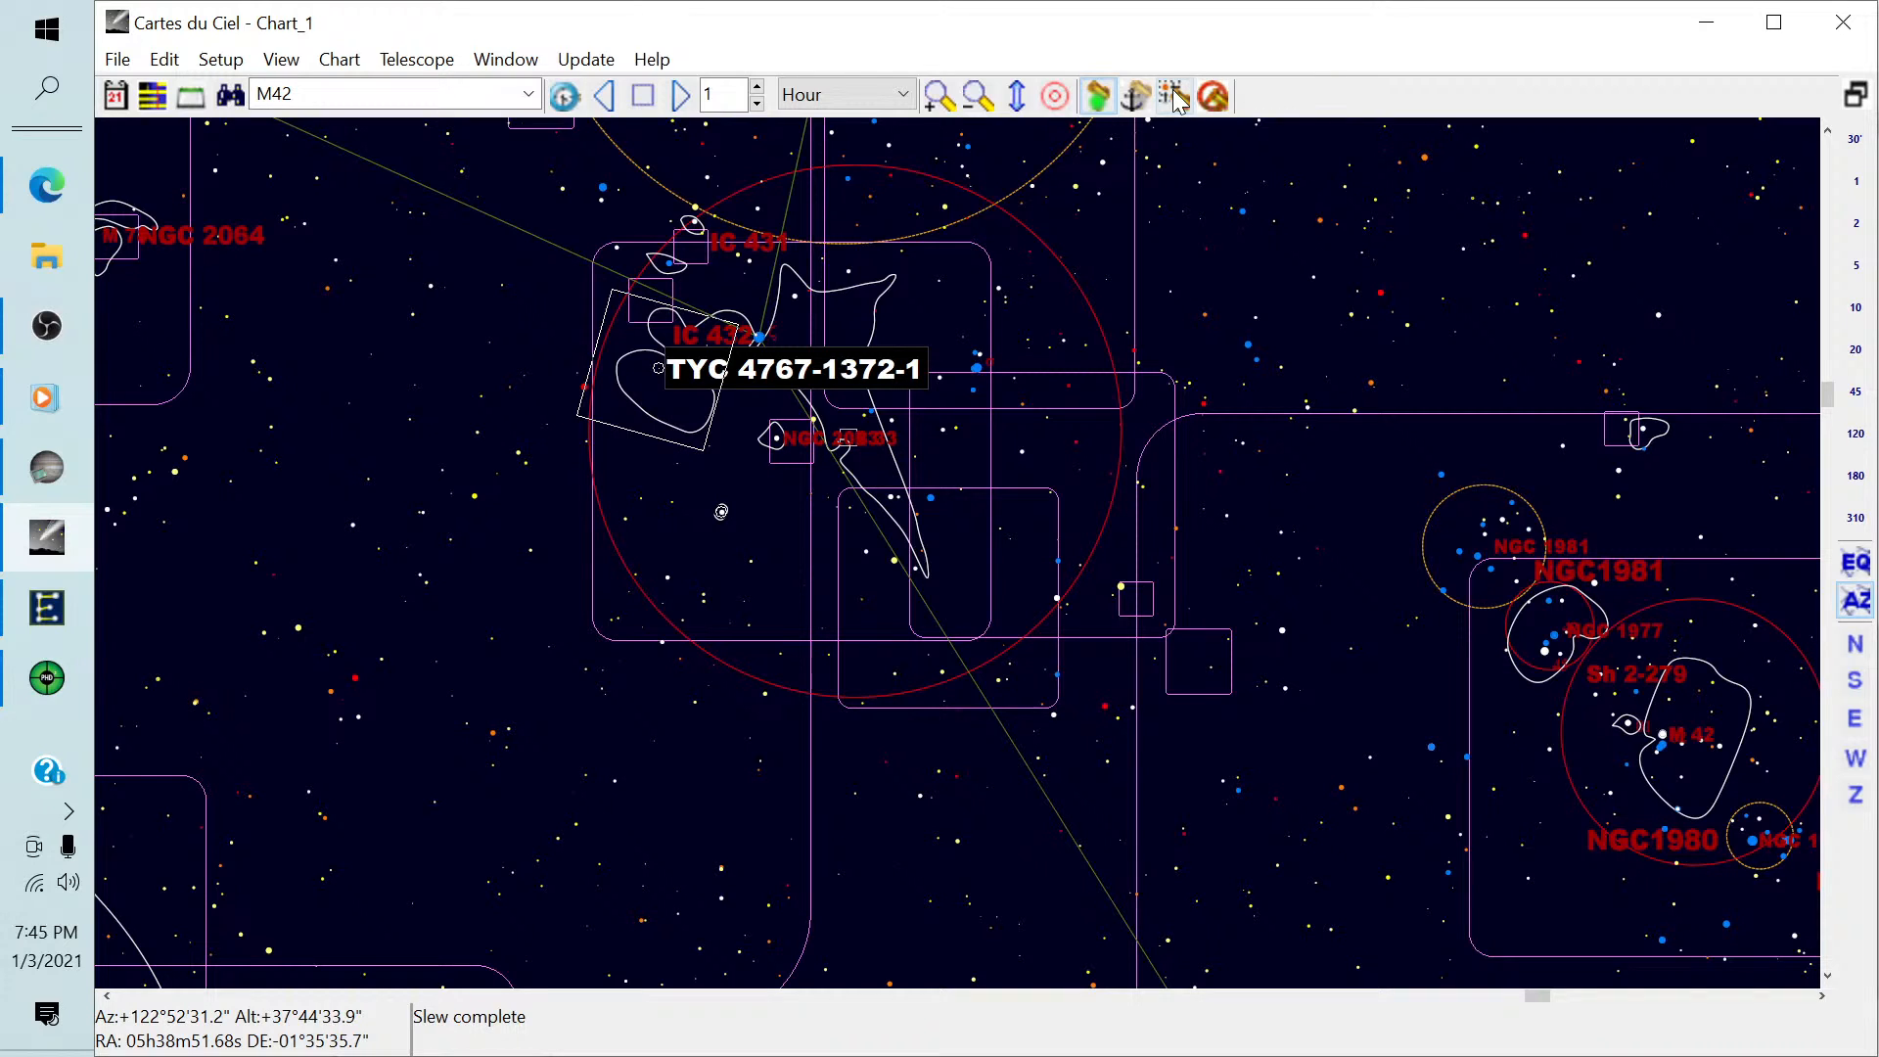
Stop guiding in PHD2, then return to SharpCap and confirm the sequencer's move-mount prompt.
{"action": "left_click", "coordinate": [49, 685]}
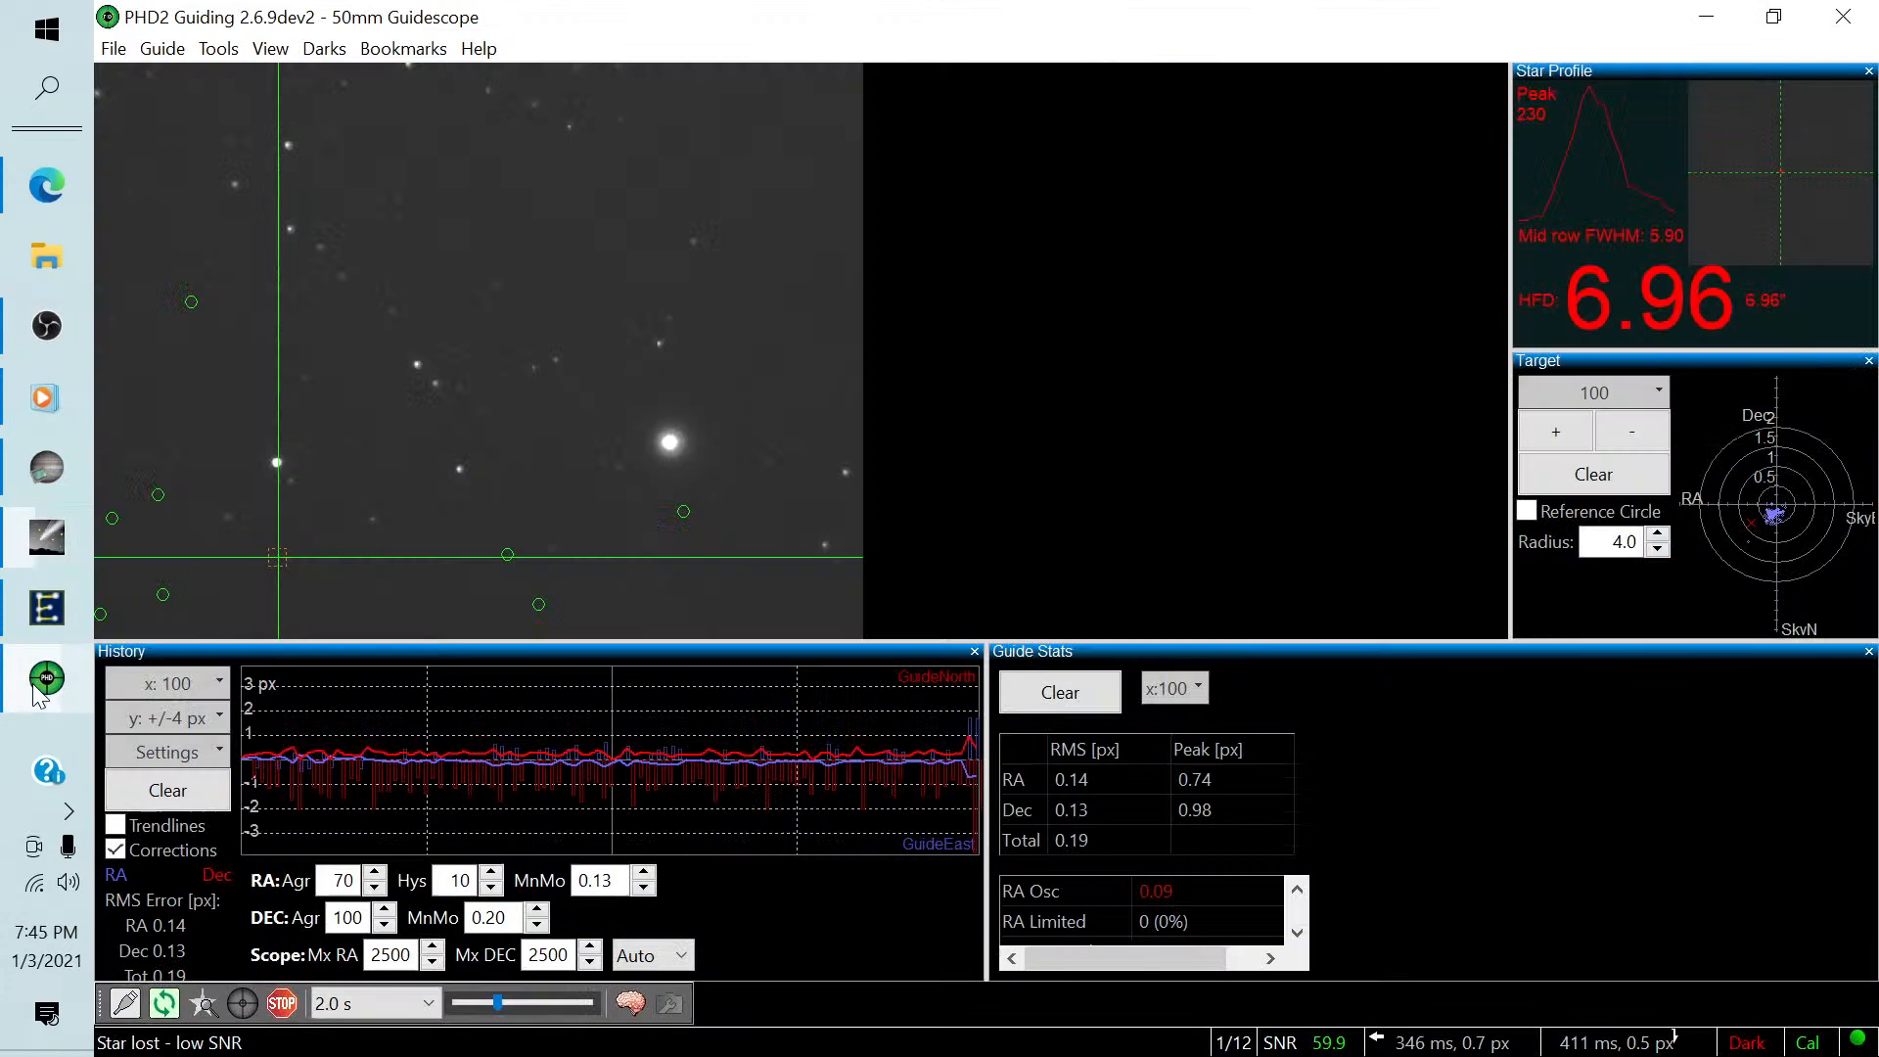
{"action": "left_click", "coordinate": [282, 1003]}
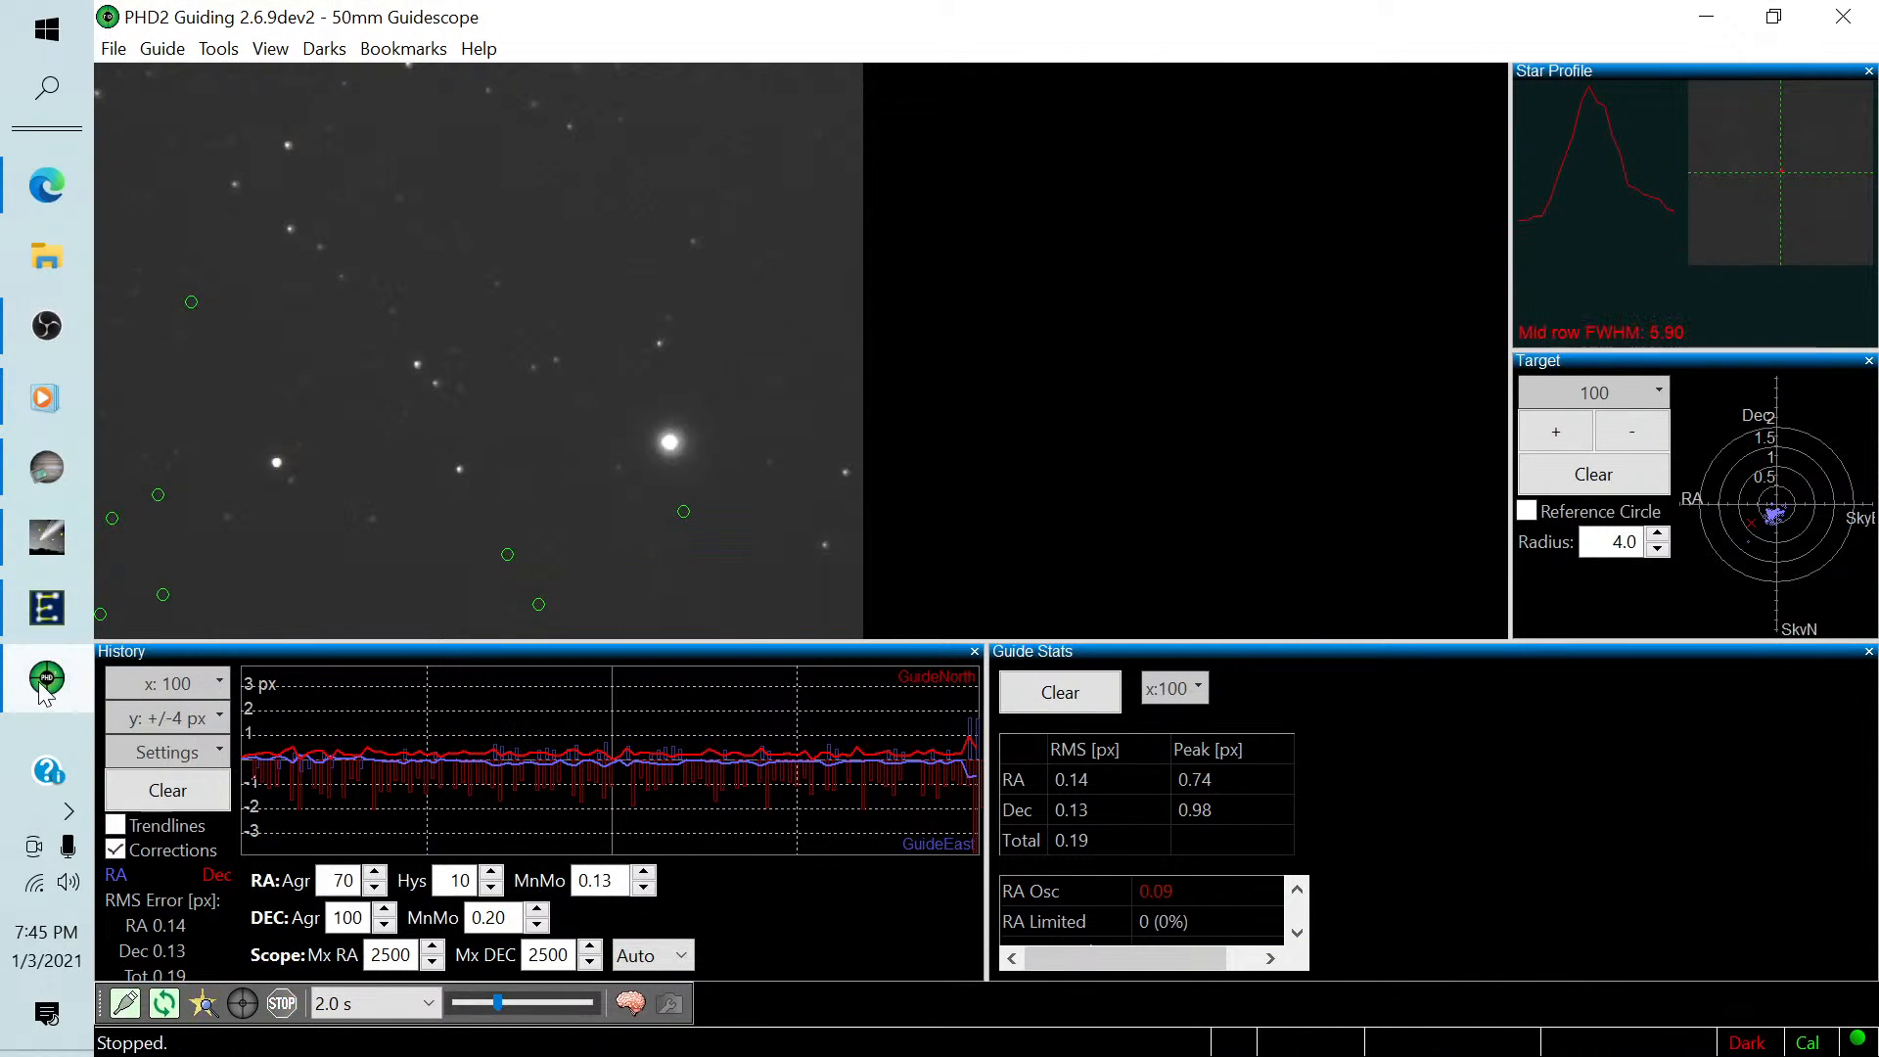
{"action": "mouse_move", "coordinate": [43, 467]}
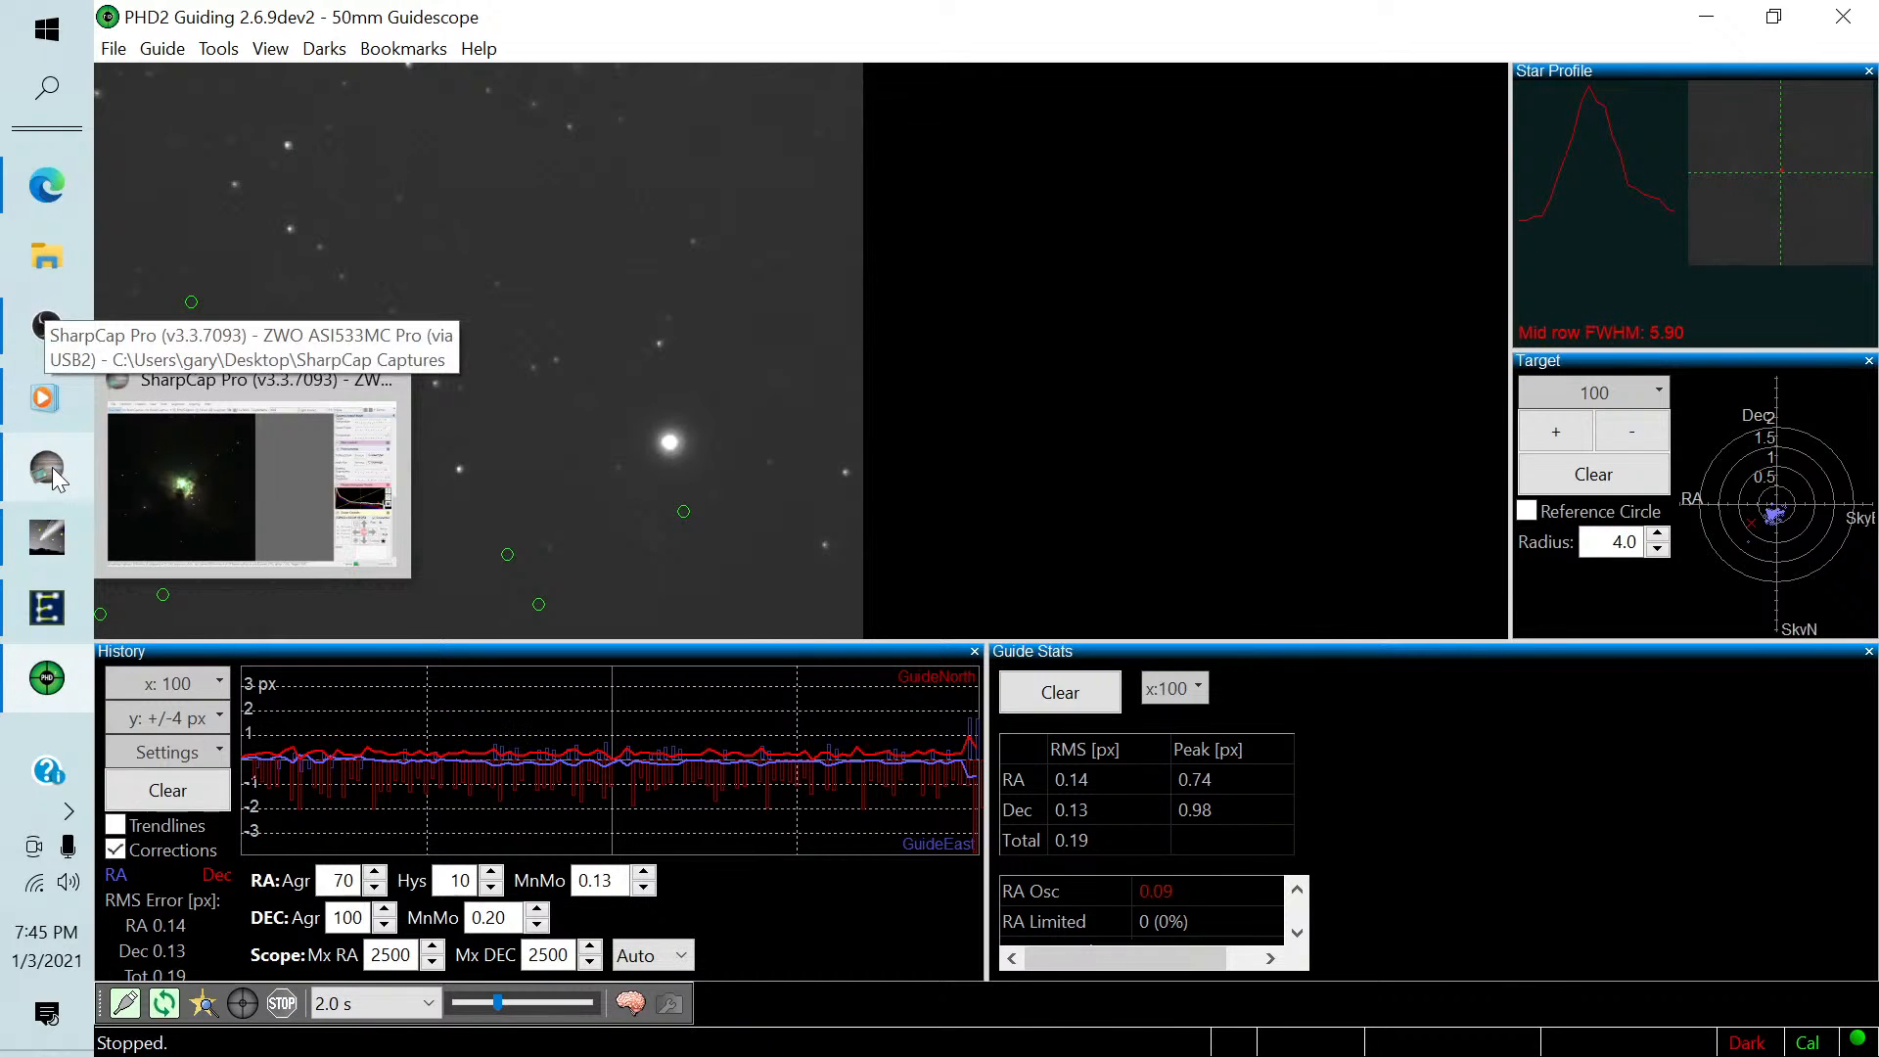
{"action": "left_click", "coordinate": [51, 467]}
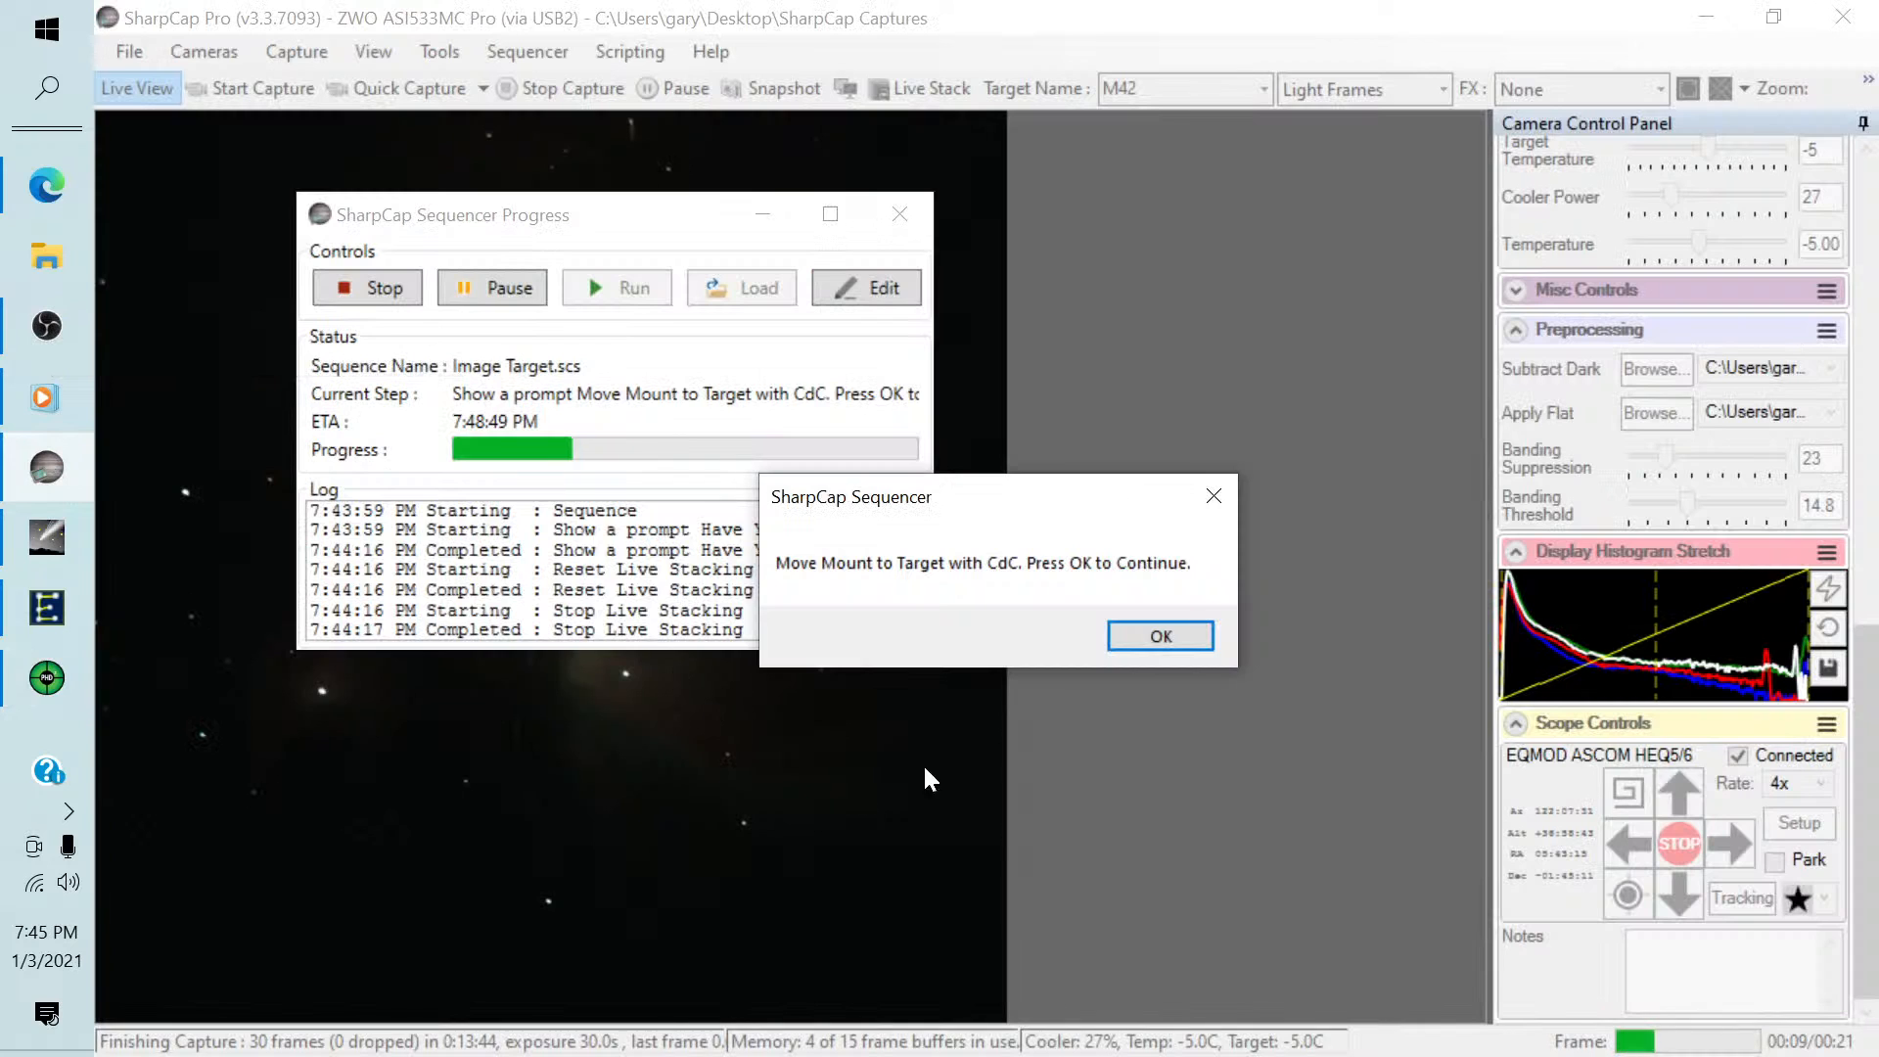
{"action": "left_click", "coordinate": [1143, 638]}
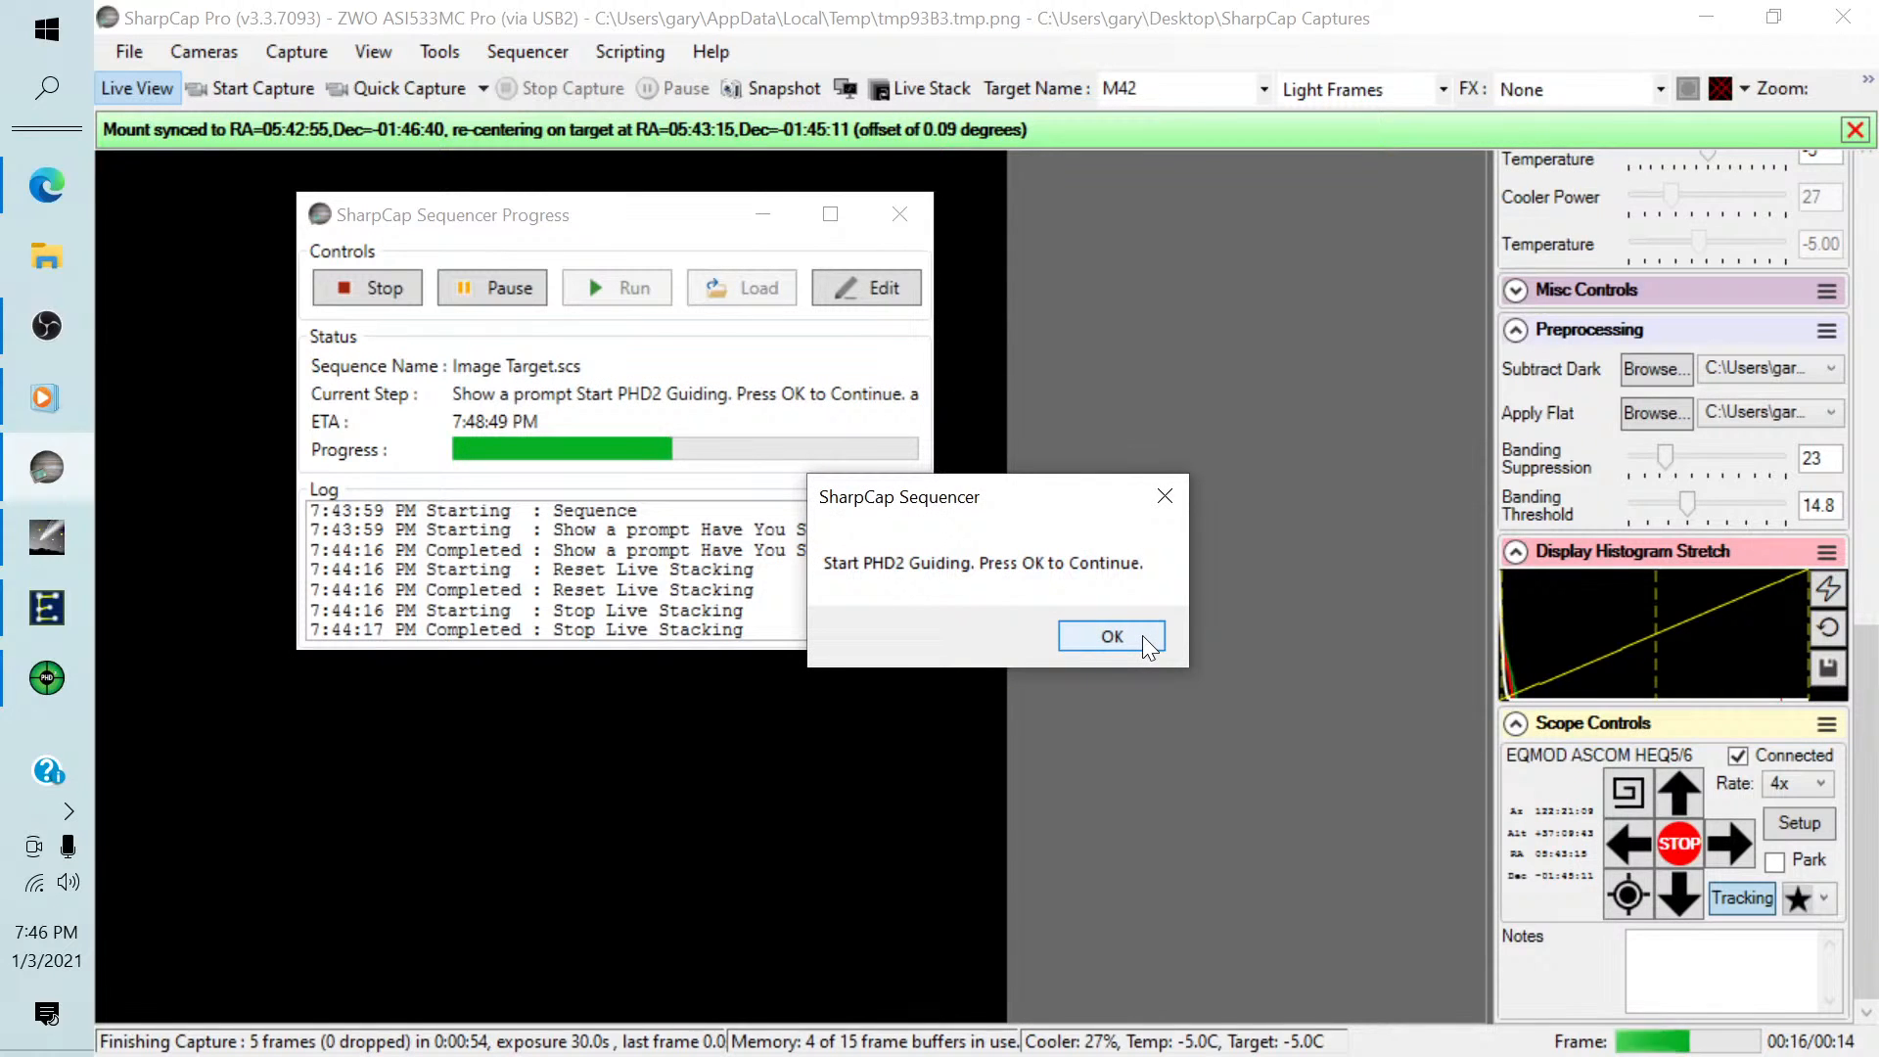
Switch to PHD2, start looping exposures, auto-select a guide star and begin guiding.
{"action": "left_click", "coordinate": [43, 677]}
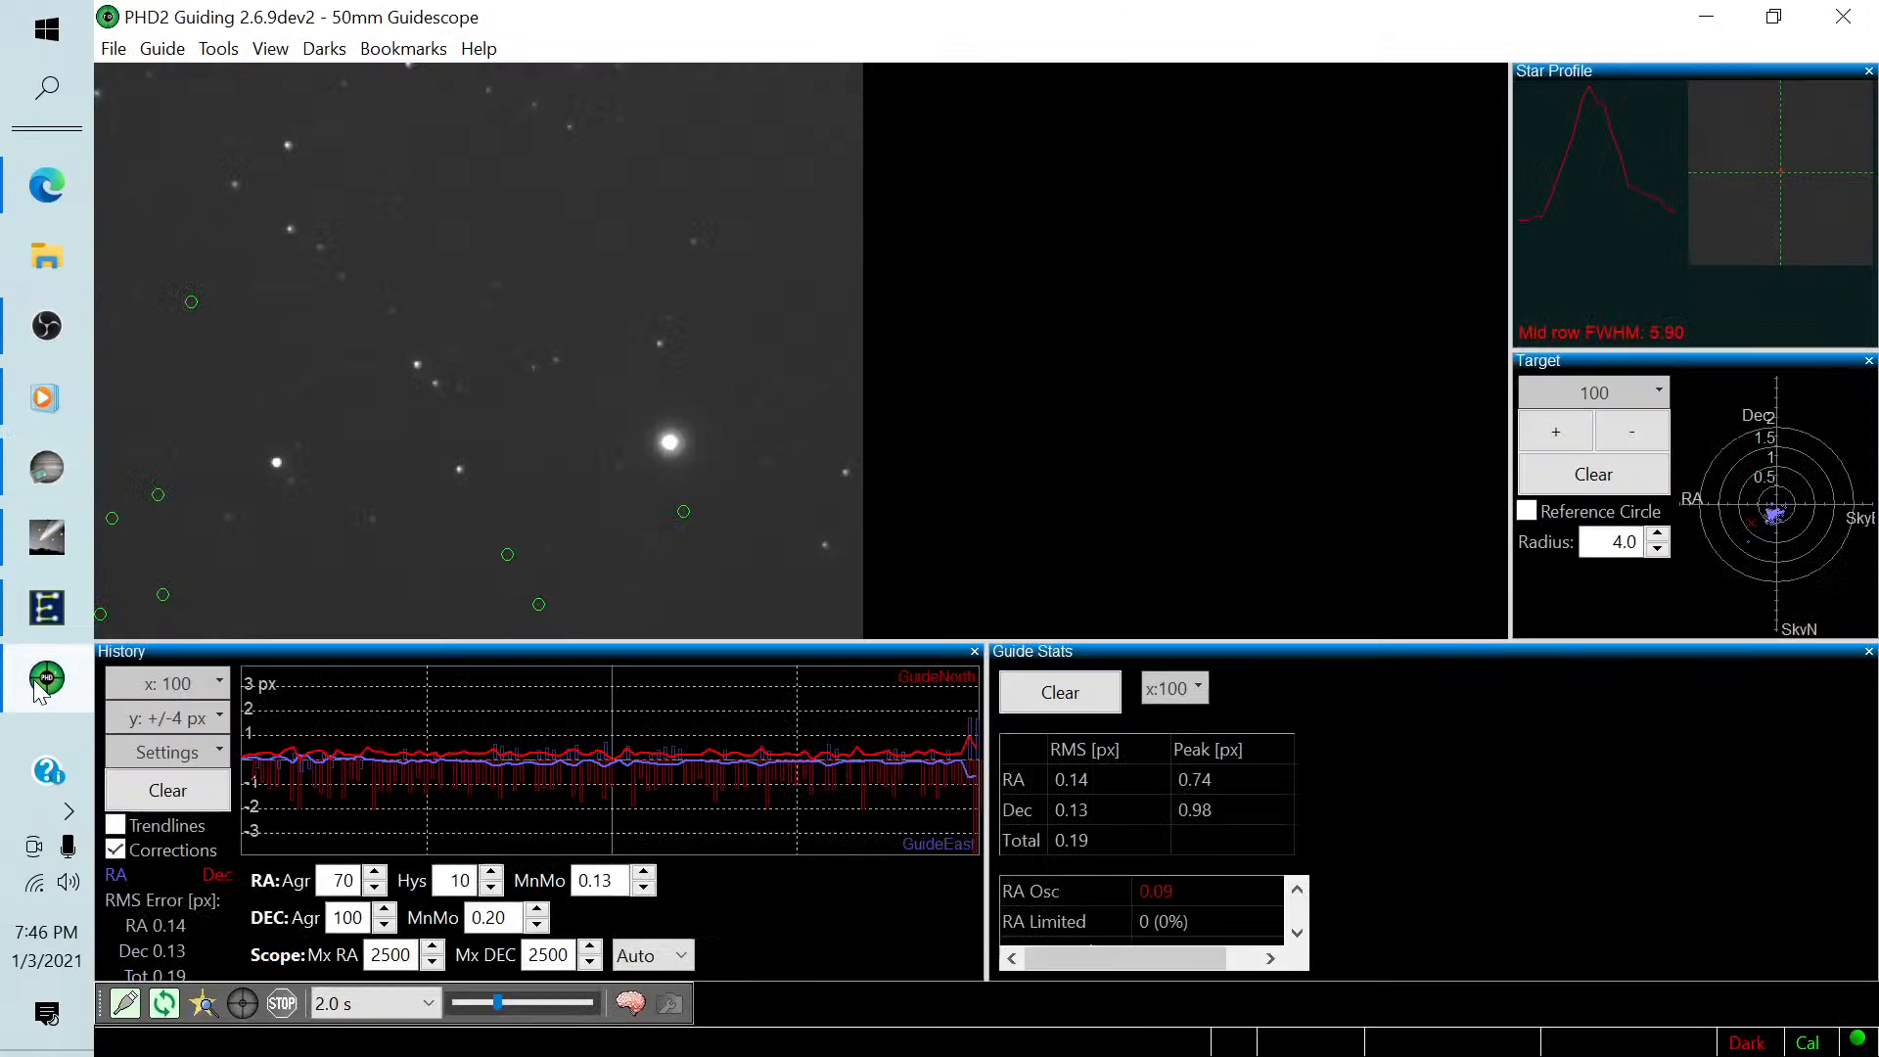
{"action": "left_click", "coordinate": [164, 1004]}
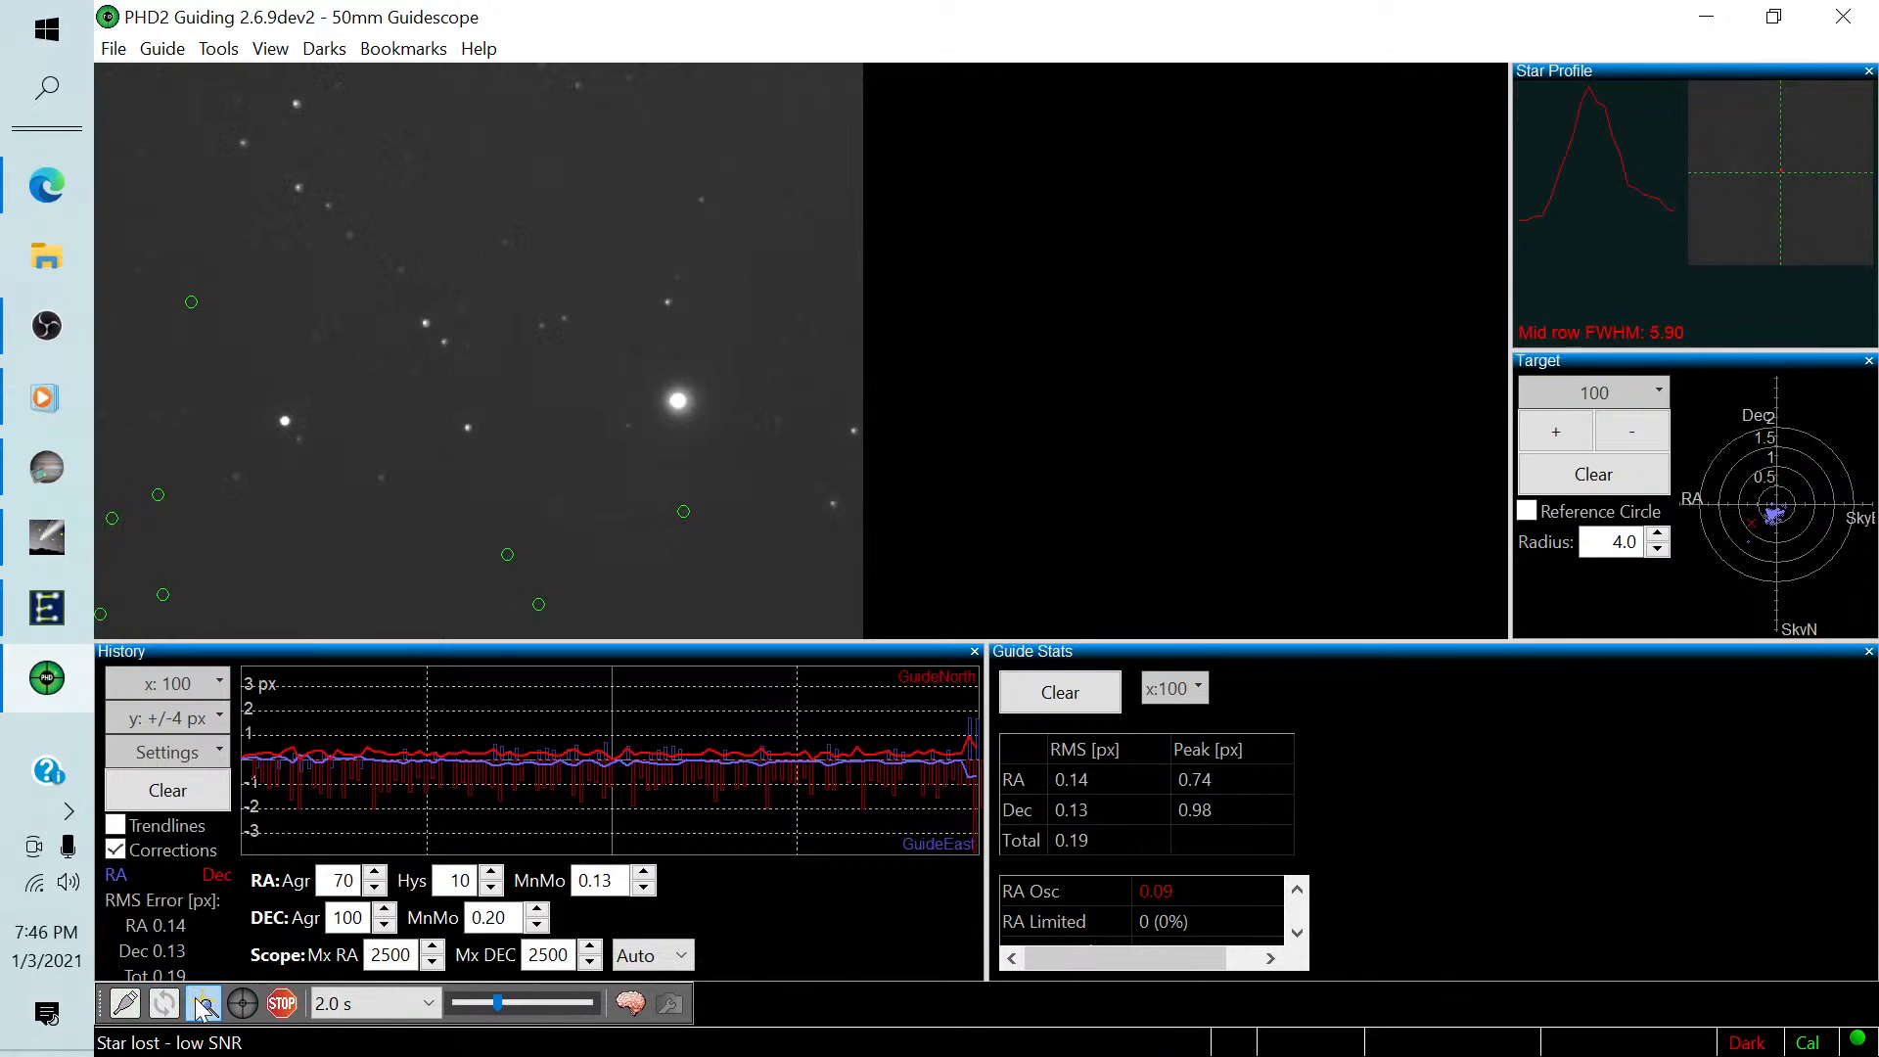
{"action": "left_click", "coordinate": [203, 1004]}
{"action": "left_click", "coordinate": [243, 1003]}
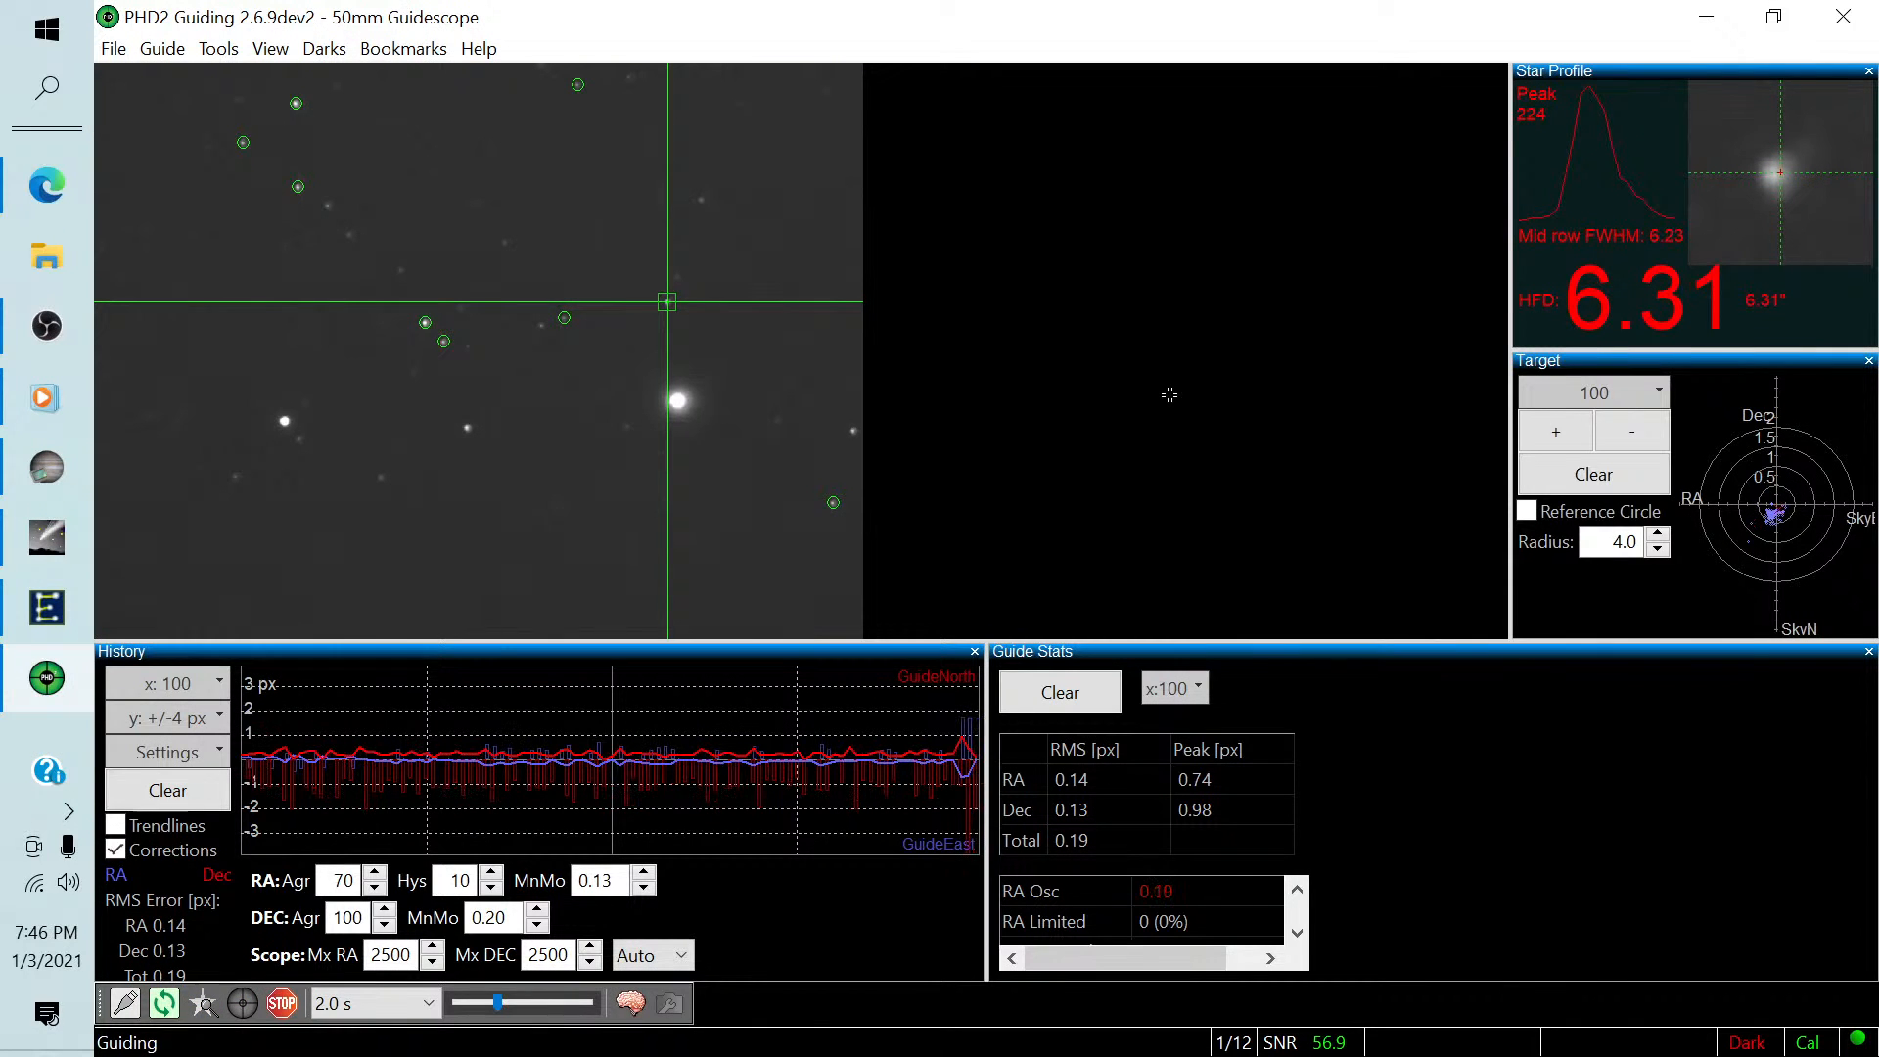
Clear the PHD2 guiding history, guide statistics and target plot.
{"action": "left_click", "coordinate": [168, 790]}
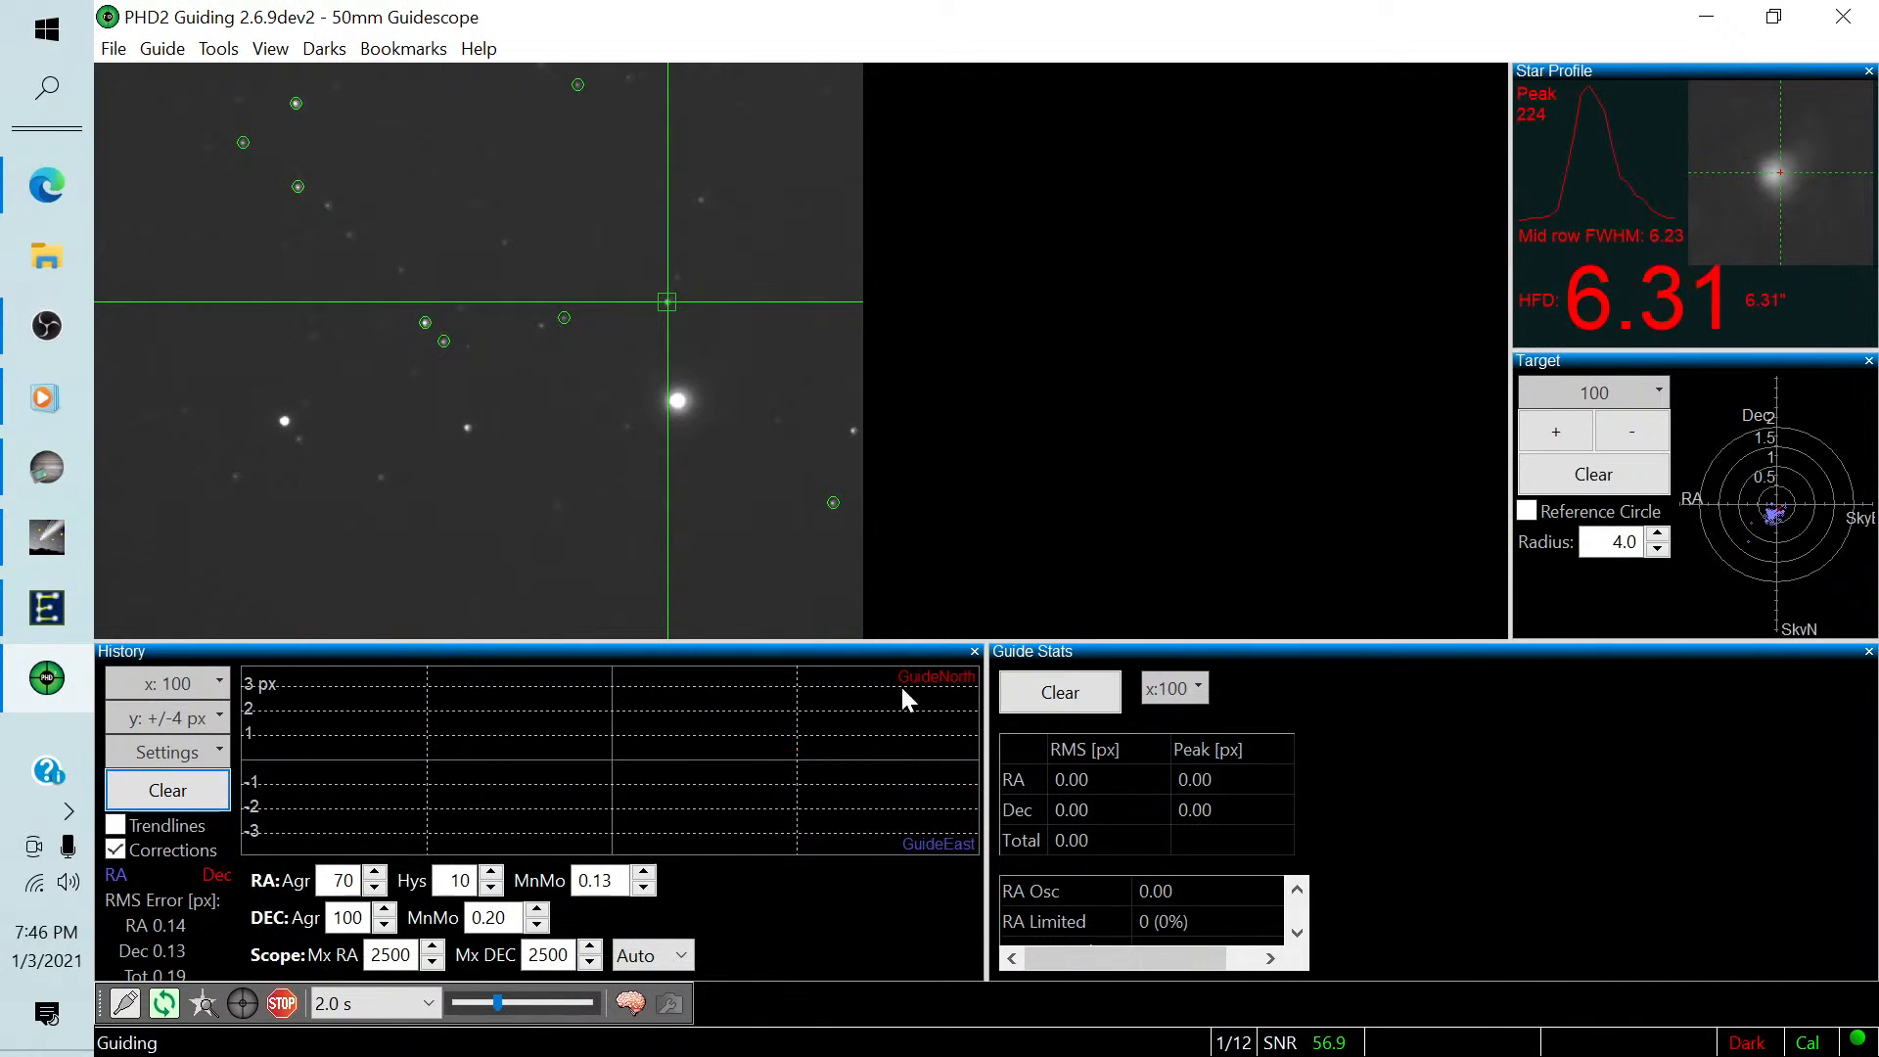
{"action": "left_click", "coordinate": [1060, 692]}
{"action": "left_click", "coordinate": [1599, 475]}
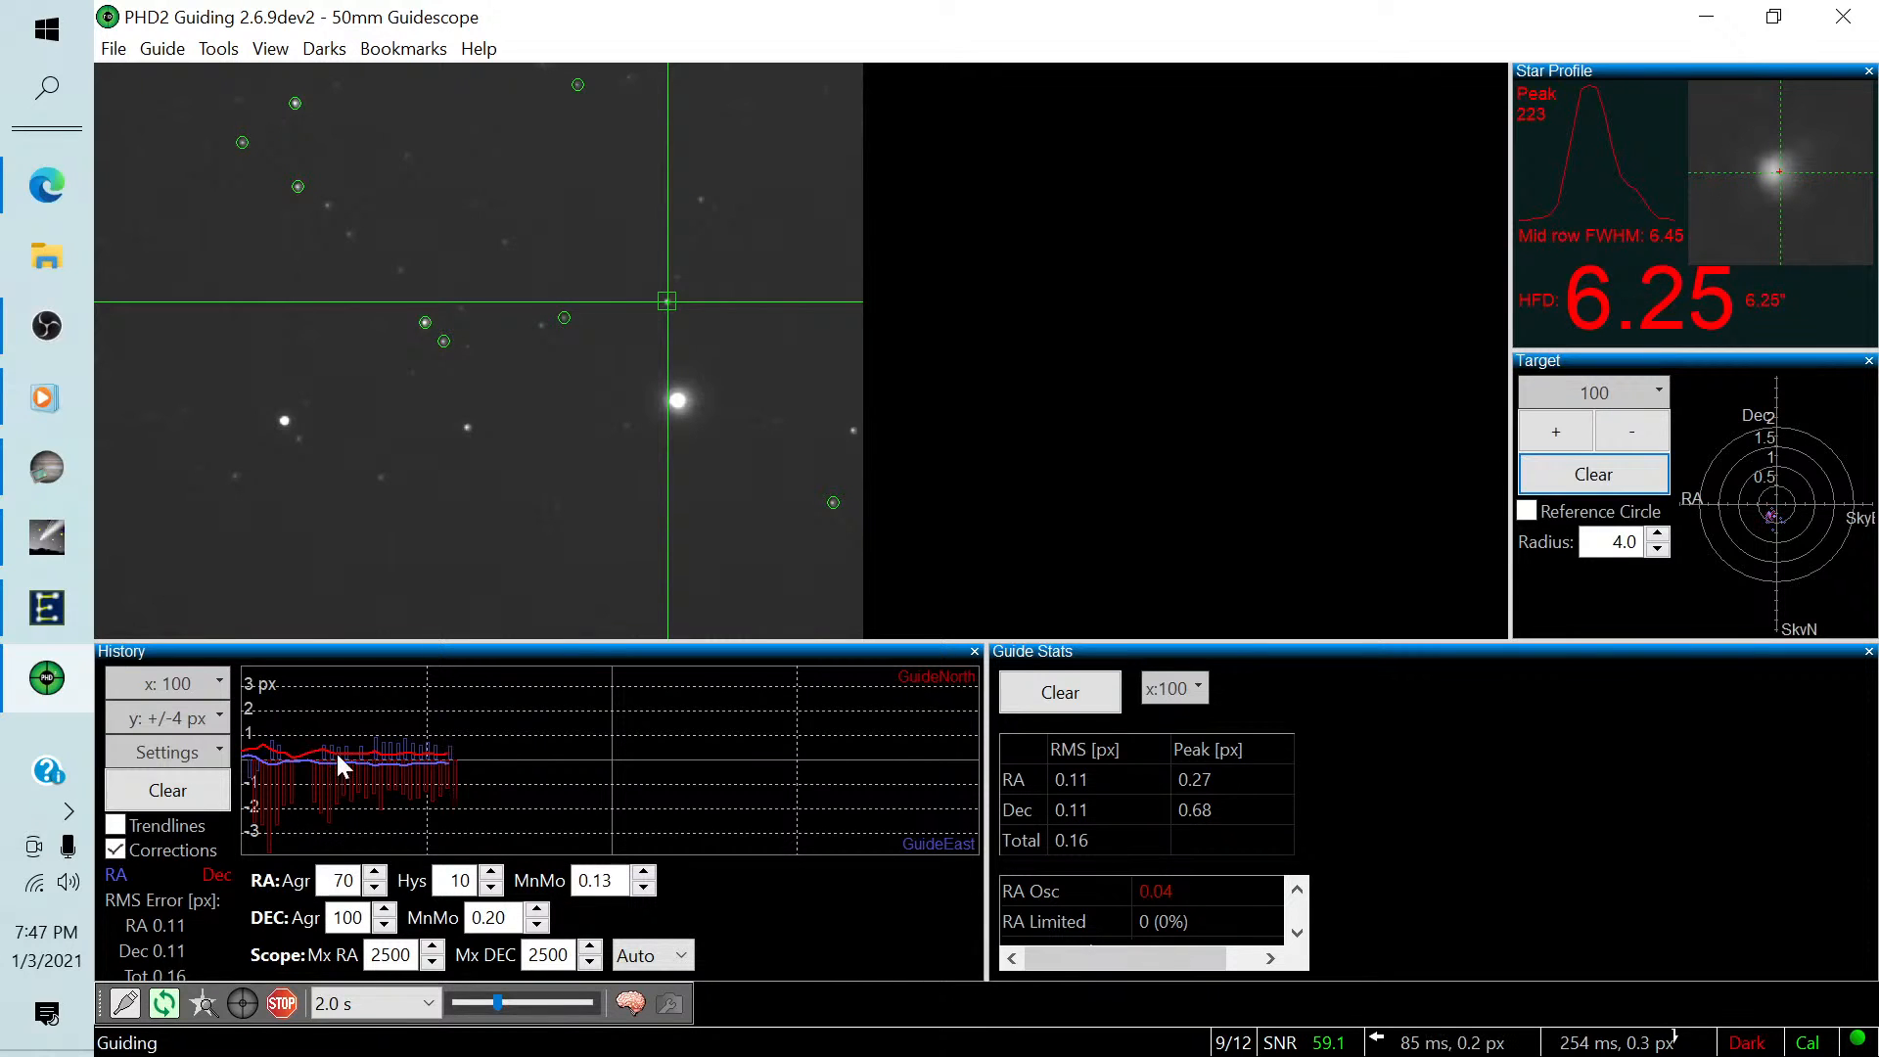
Return to SharpCap, confirm the start-guiding prompt, and set the target name to Flame.
{"action": "left_click", "coordinate": [45, 473]}
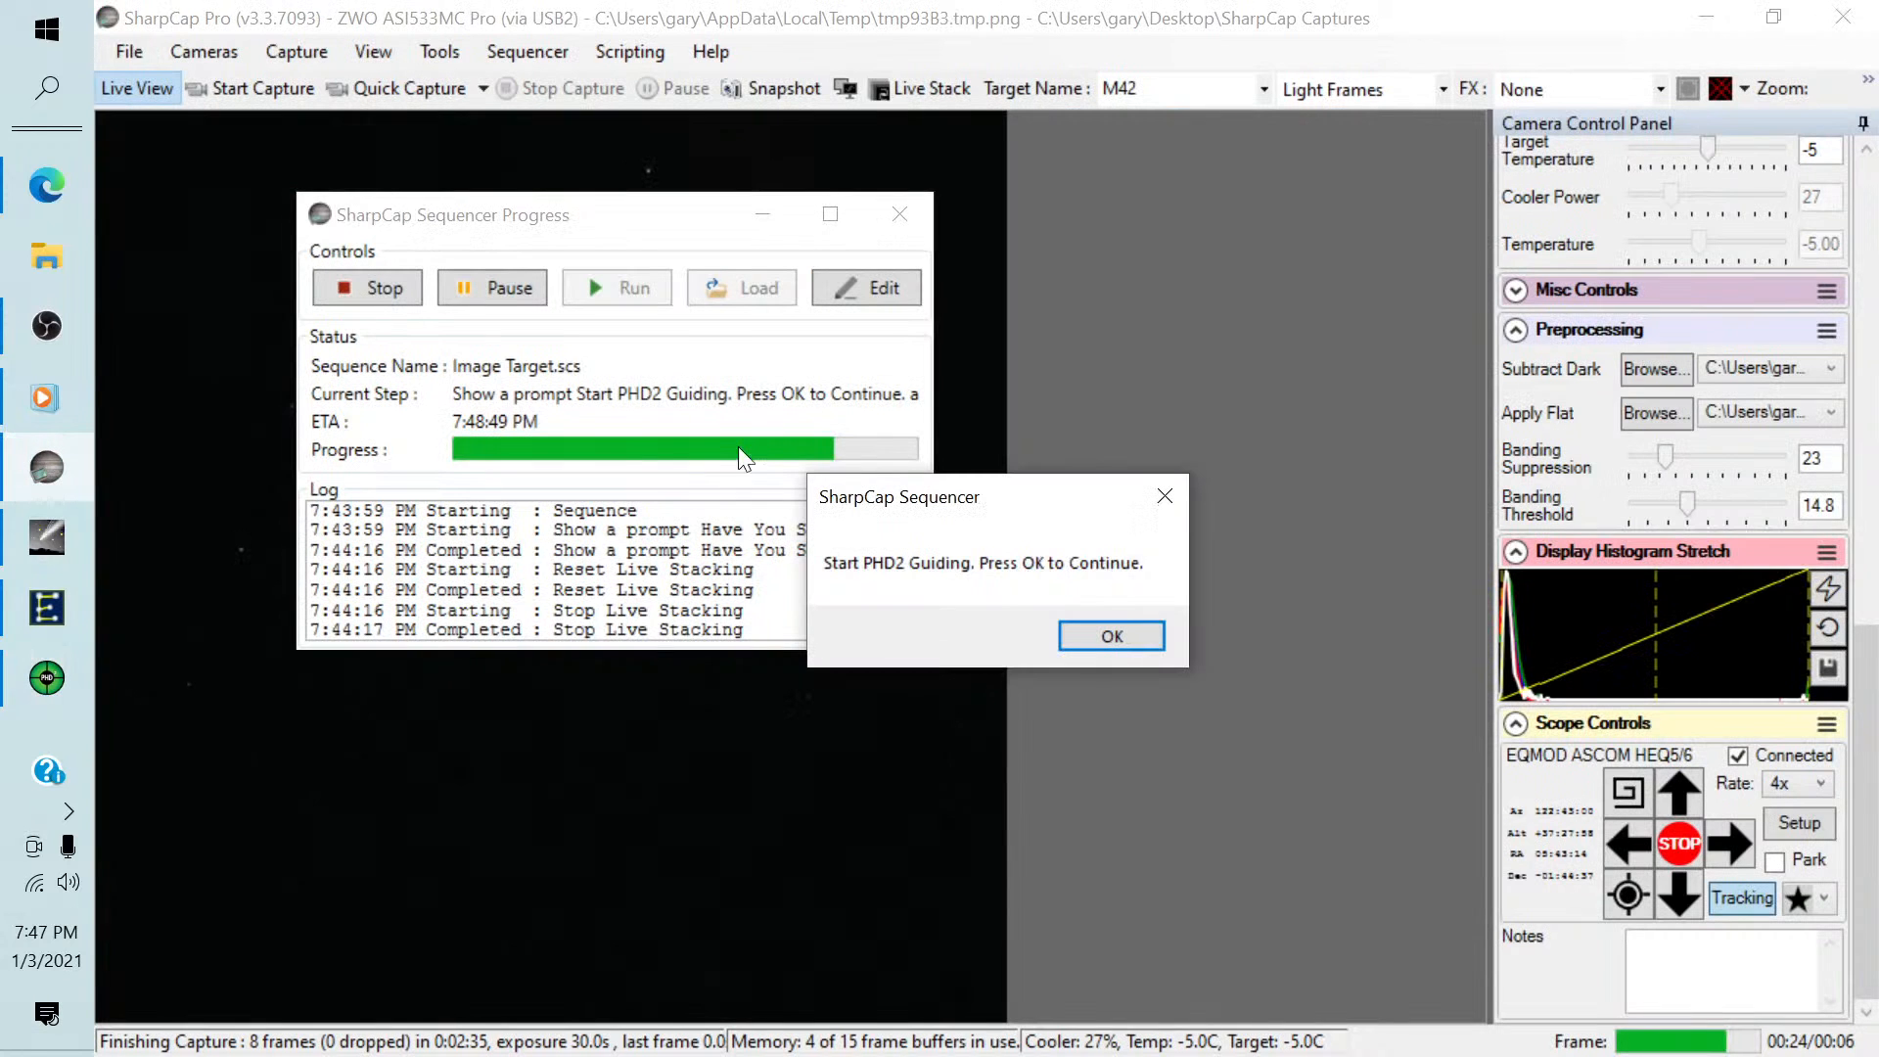
{"action": "left_click", "coordinate": [1104, 634]}
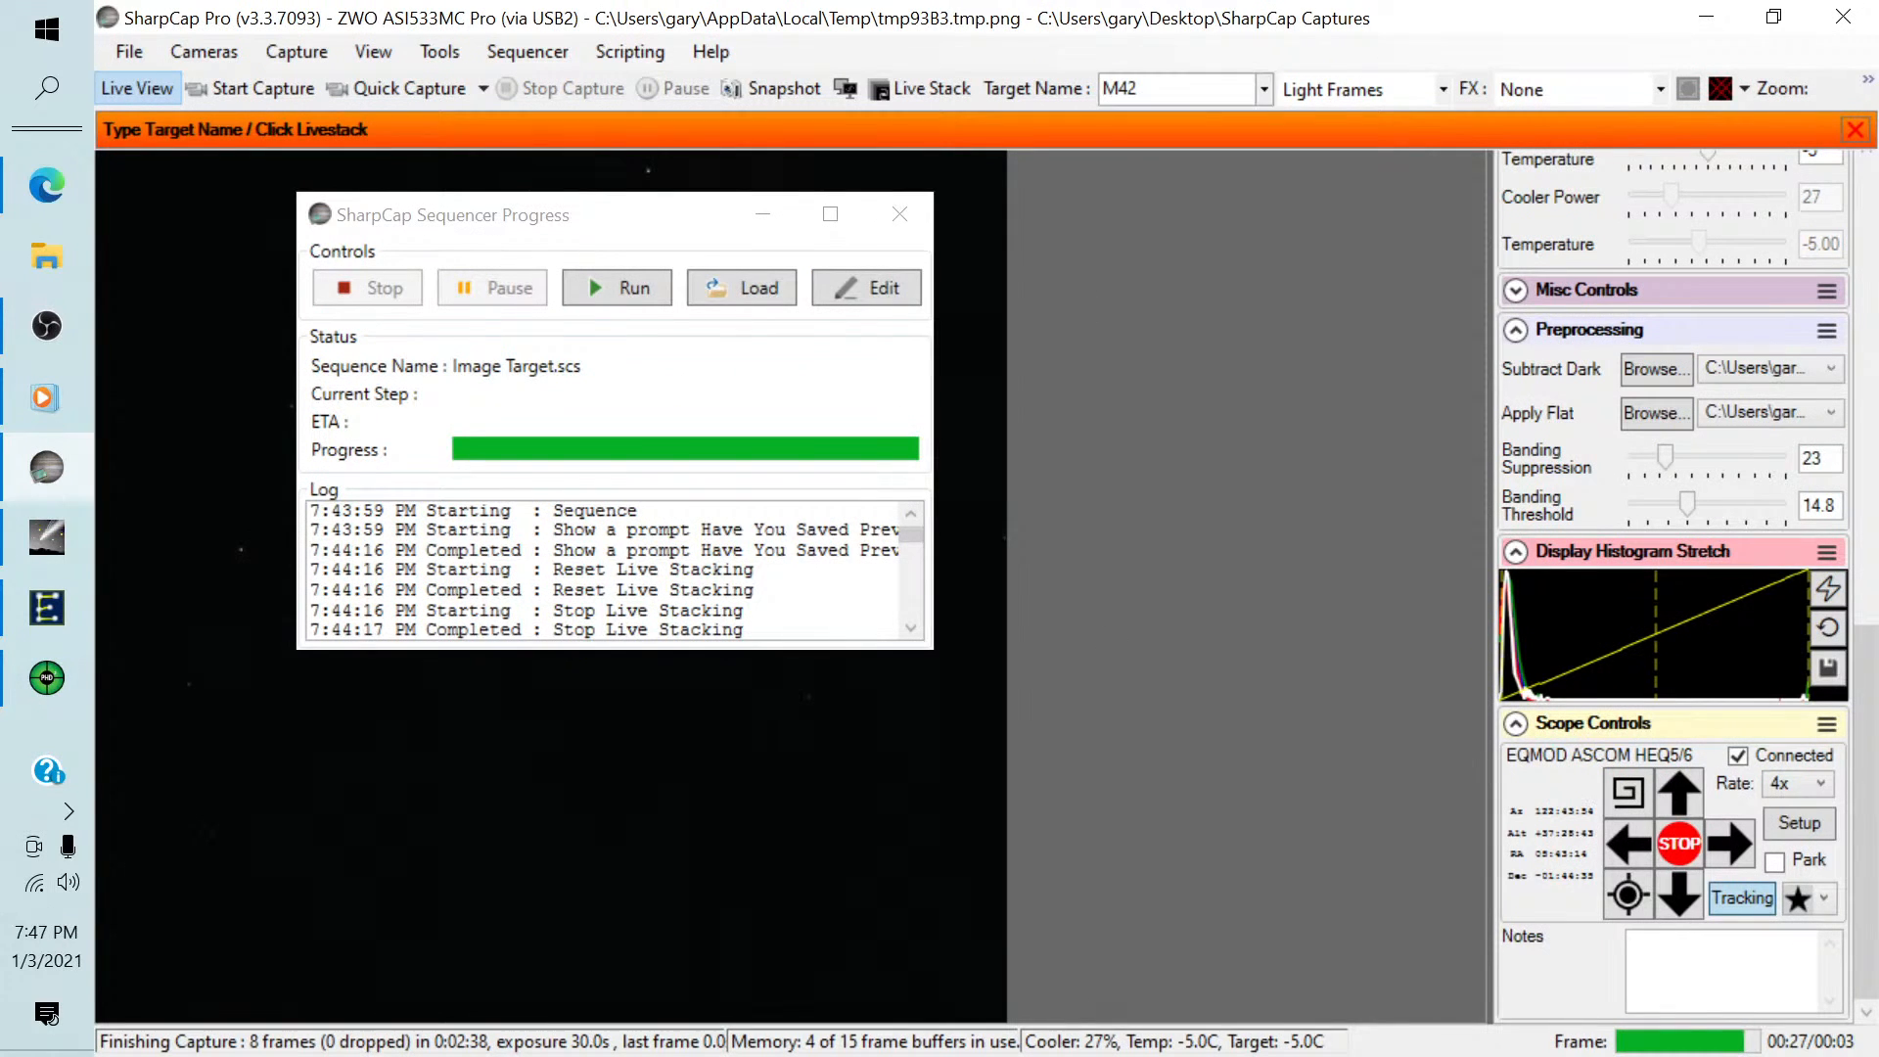
{"action": "double_click", "coordinate": [1121, 89]}
{"action": "type", "text": "F"}
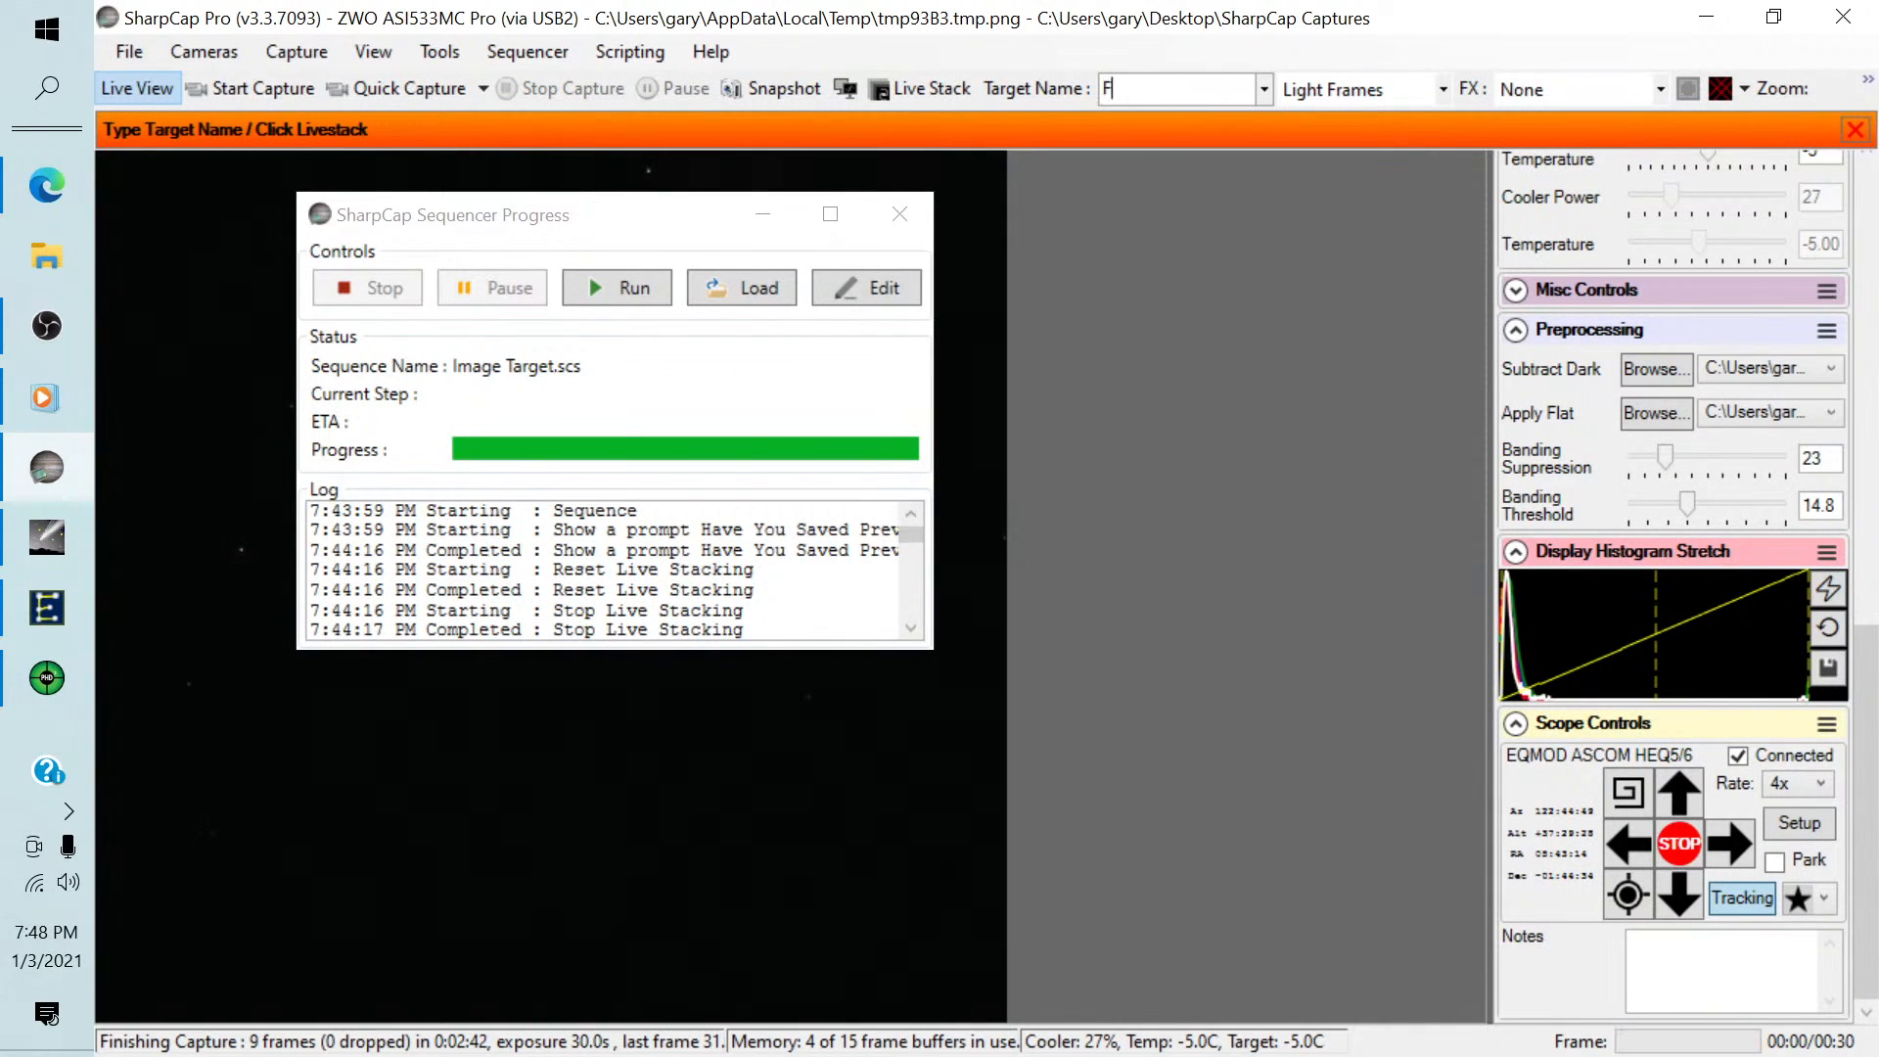
{"action": "type", "text": "lam,"}
{"action": "key", "text": "BackSpace"}
{"action": "type", "text": "e"}
Close the sequencer progress window and start live stacking the Flame target.
{"action": "left_click", "coordinate": [892, 221]}
{"action": "left_click", "coordinate": [908, 81]}
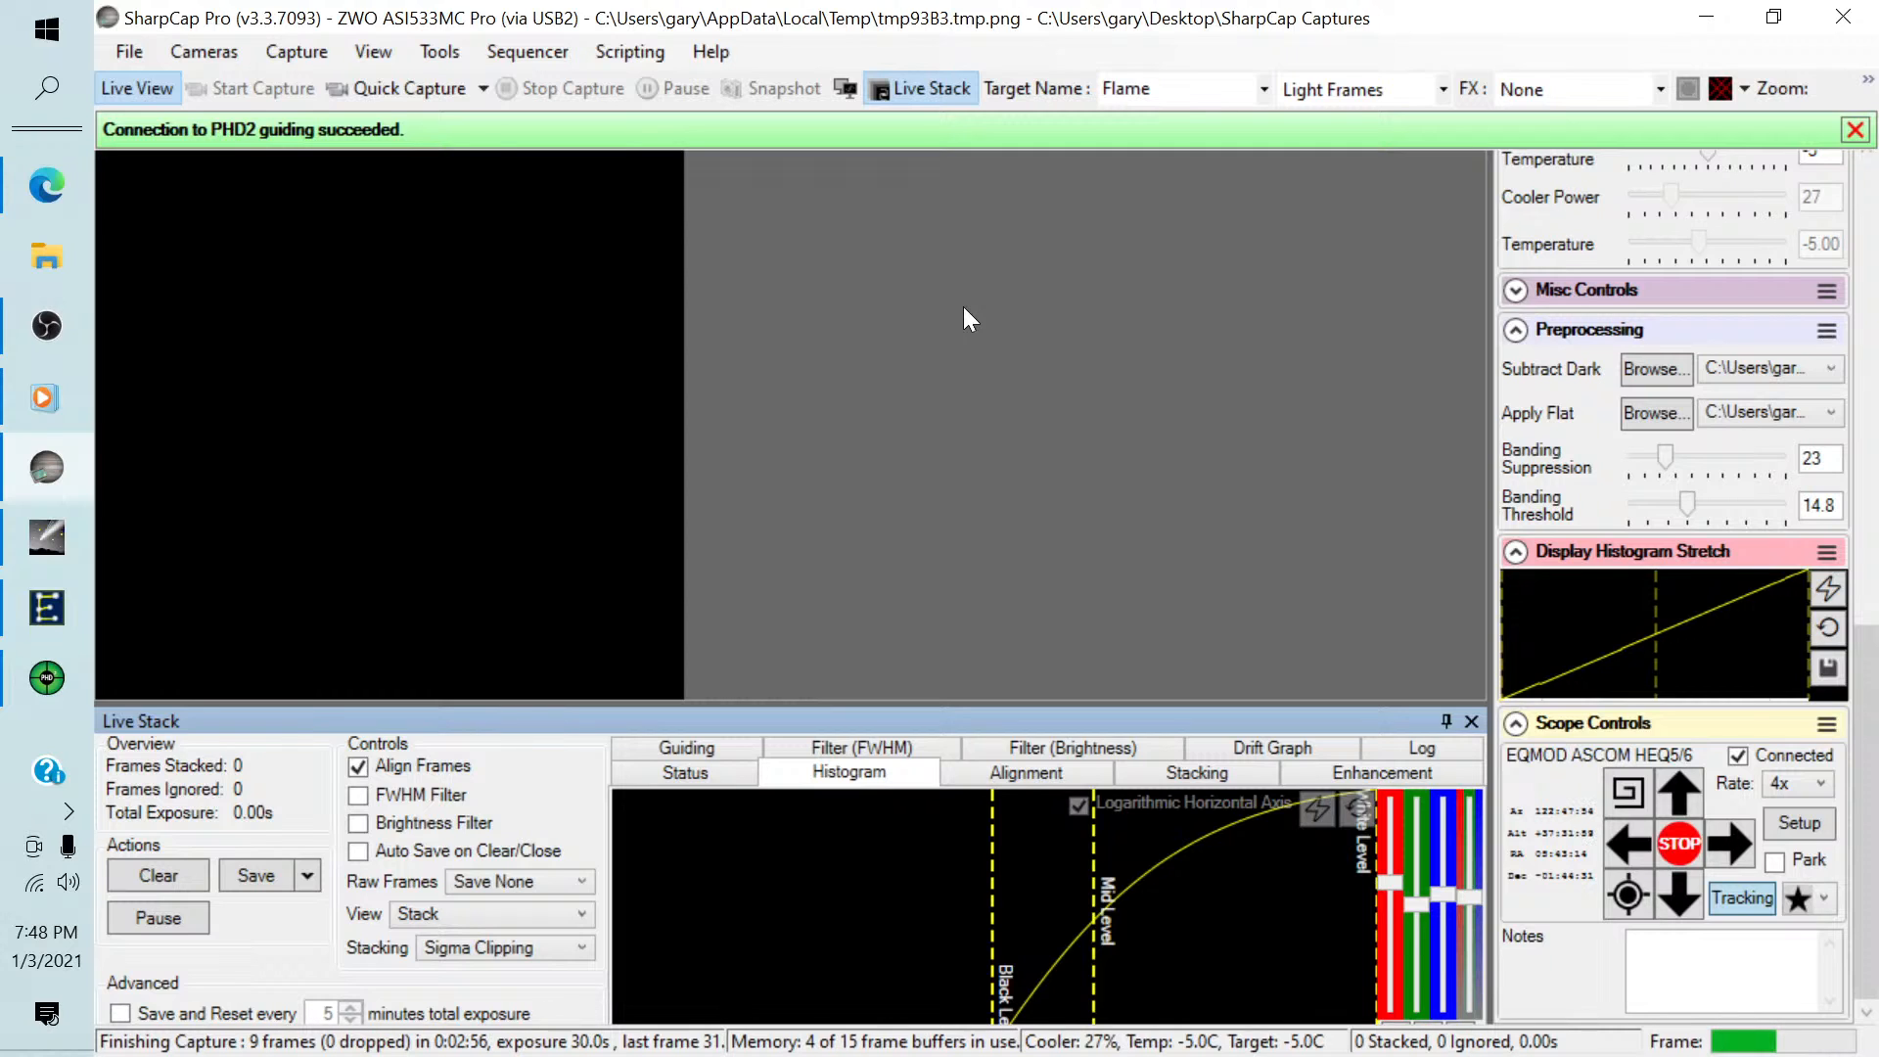
Review the camera settings, from capture format and exposure through thermal controls and preprocessing.
{"action": "left_click_drag", "start_coordinate": [1864, 704], "coordinate": [1853, 245]}
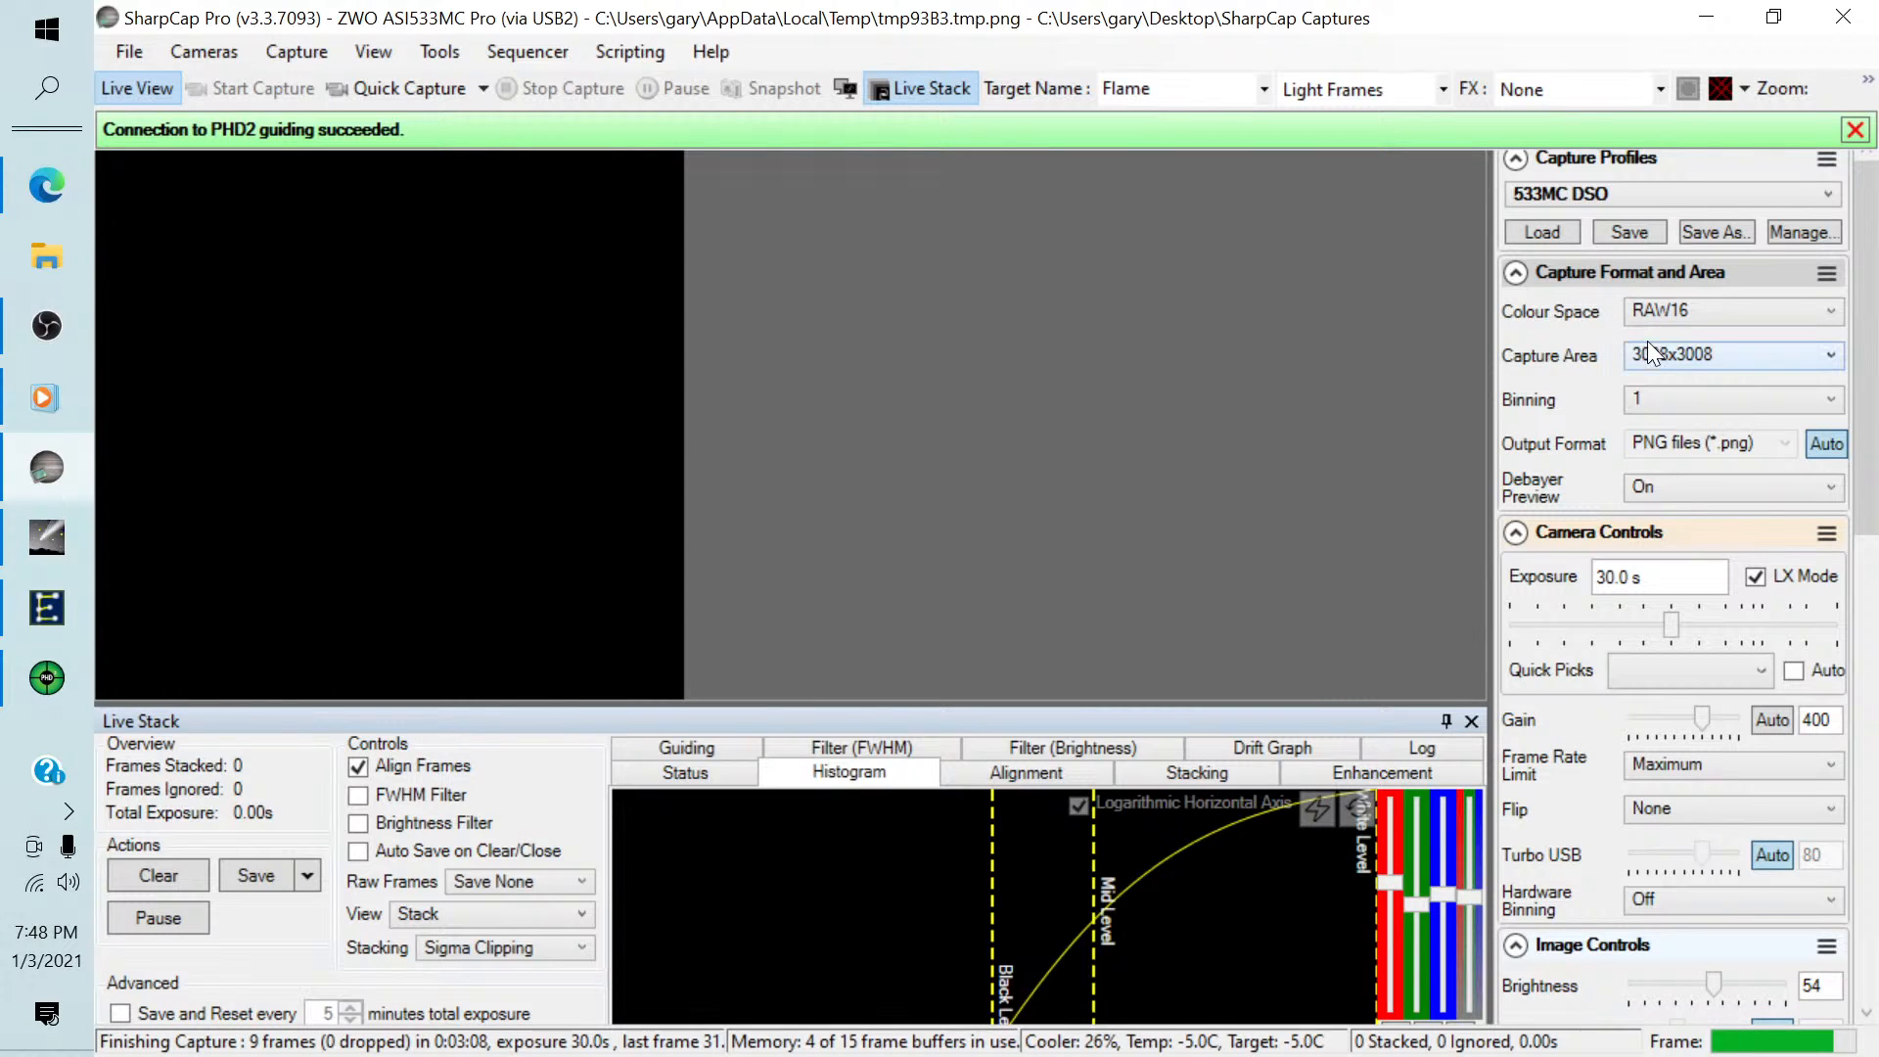
{"action": "left_click_drag", "start_coordinate": [1871, 328], "coordinate": [1872, 380]}
{"action": "scroll", "coordinate": [1870, 362], "scroll_direction": "down", "scroll_amount": 3}
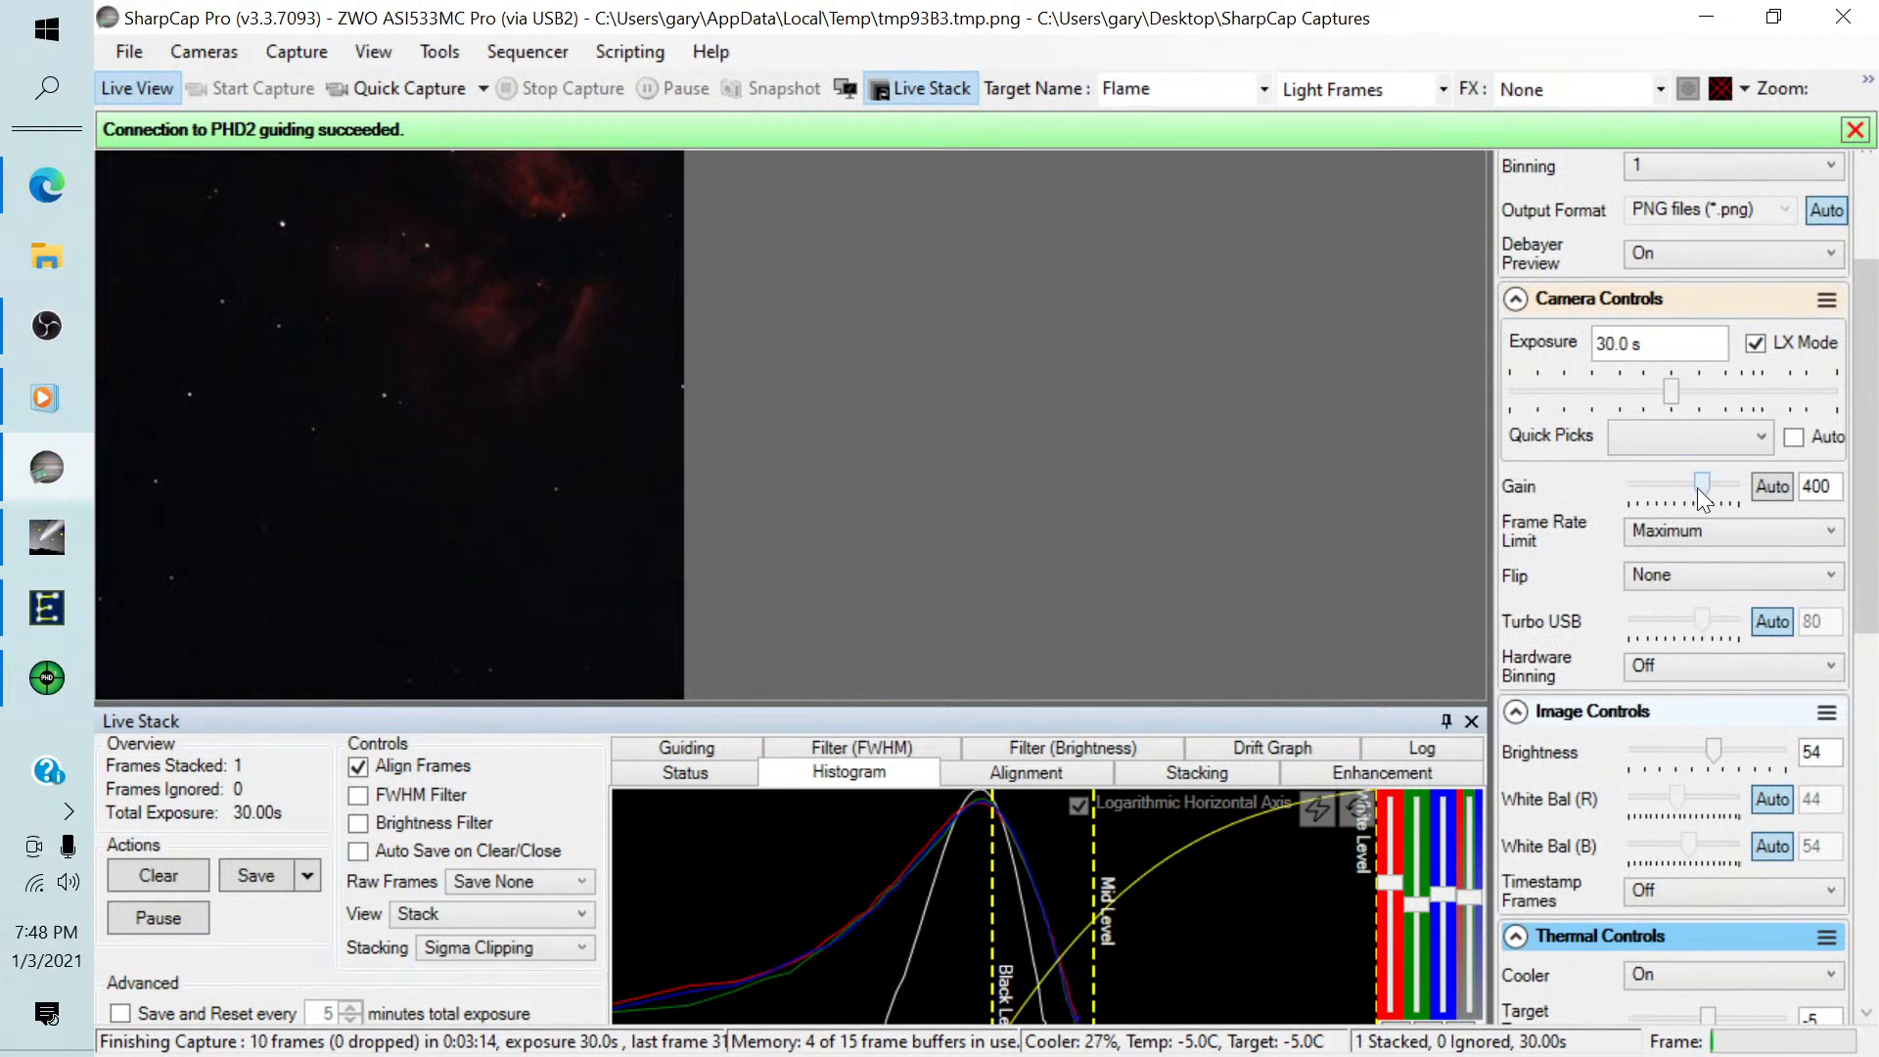
{"action": "scroll", "coordinate": [1872, 509], "scroll_direction": "down", "scroll_amount": 10}
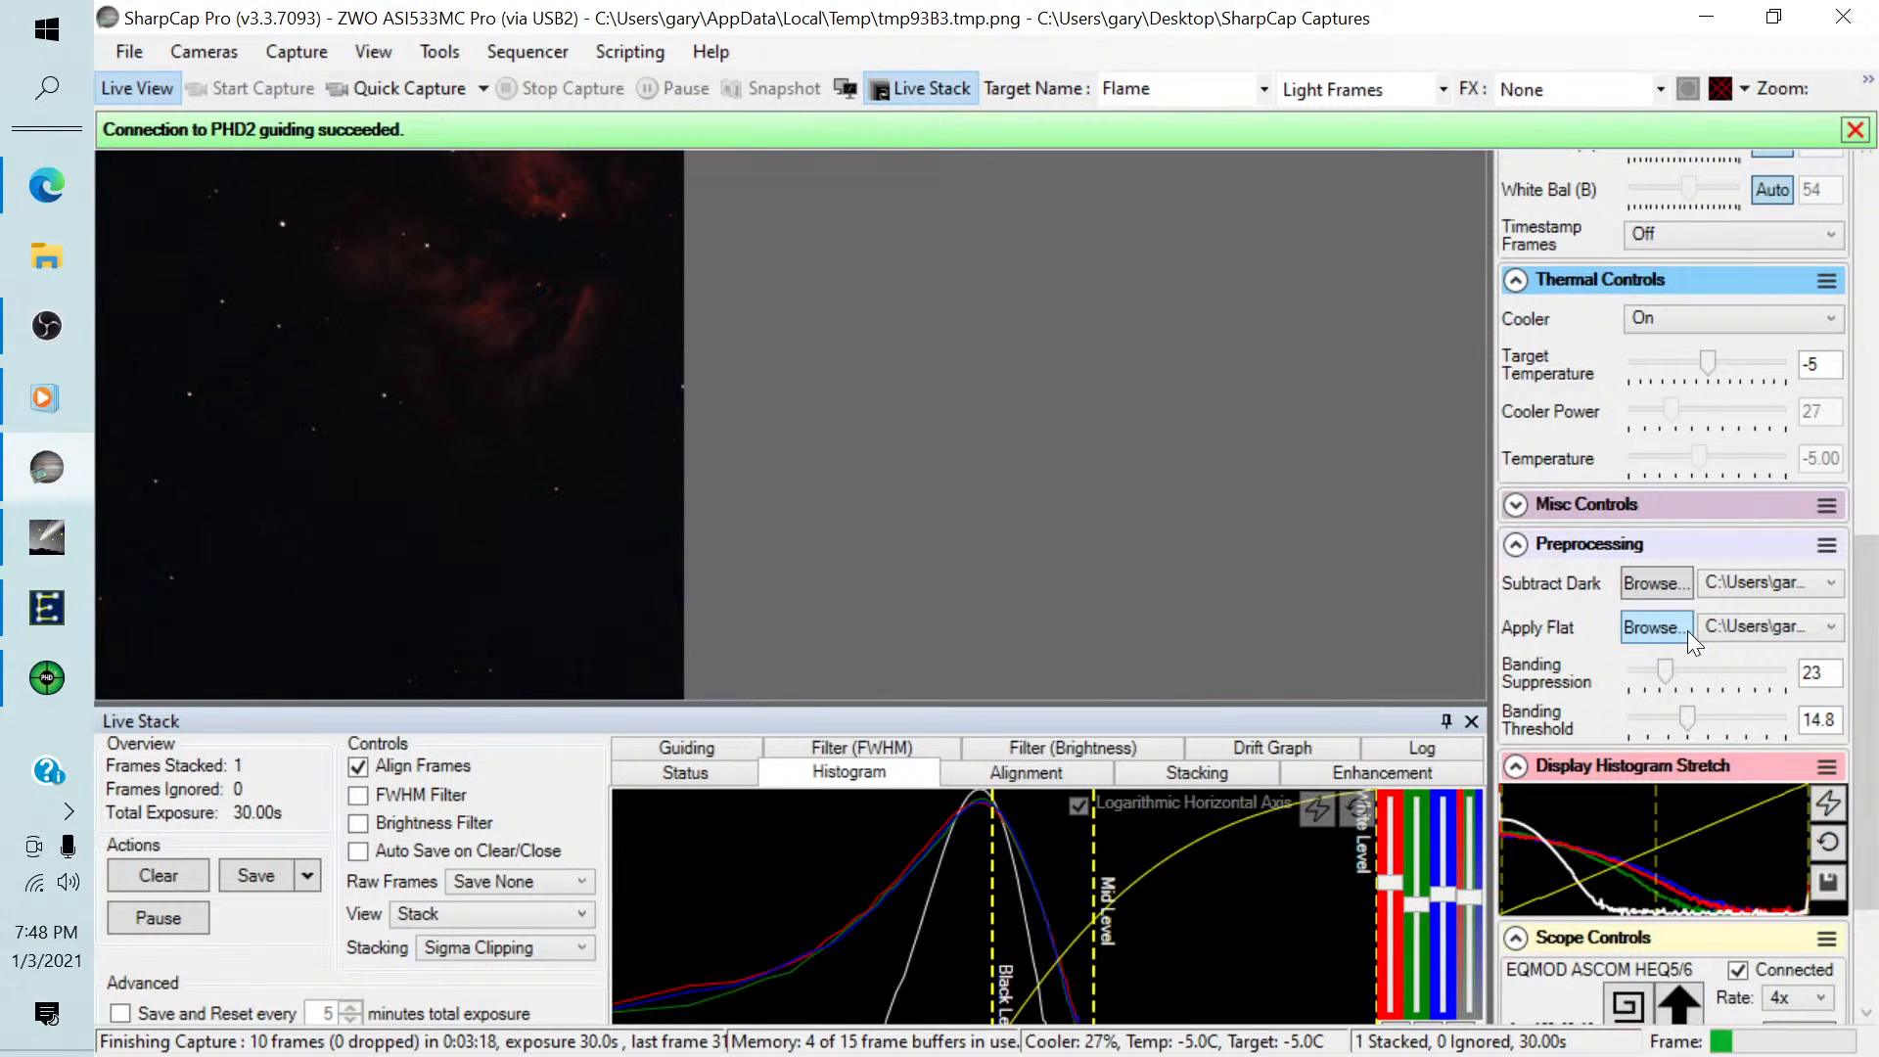
{"action": "left_click_drag", "start_coordinate": [1871, 586], "coordinate": [1861, 460]}
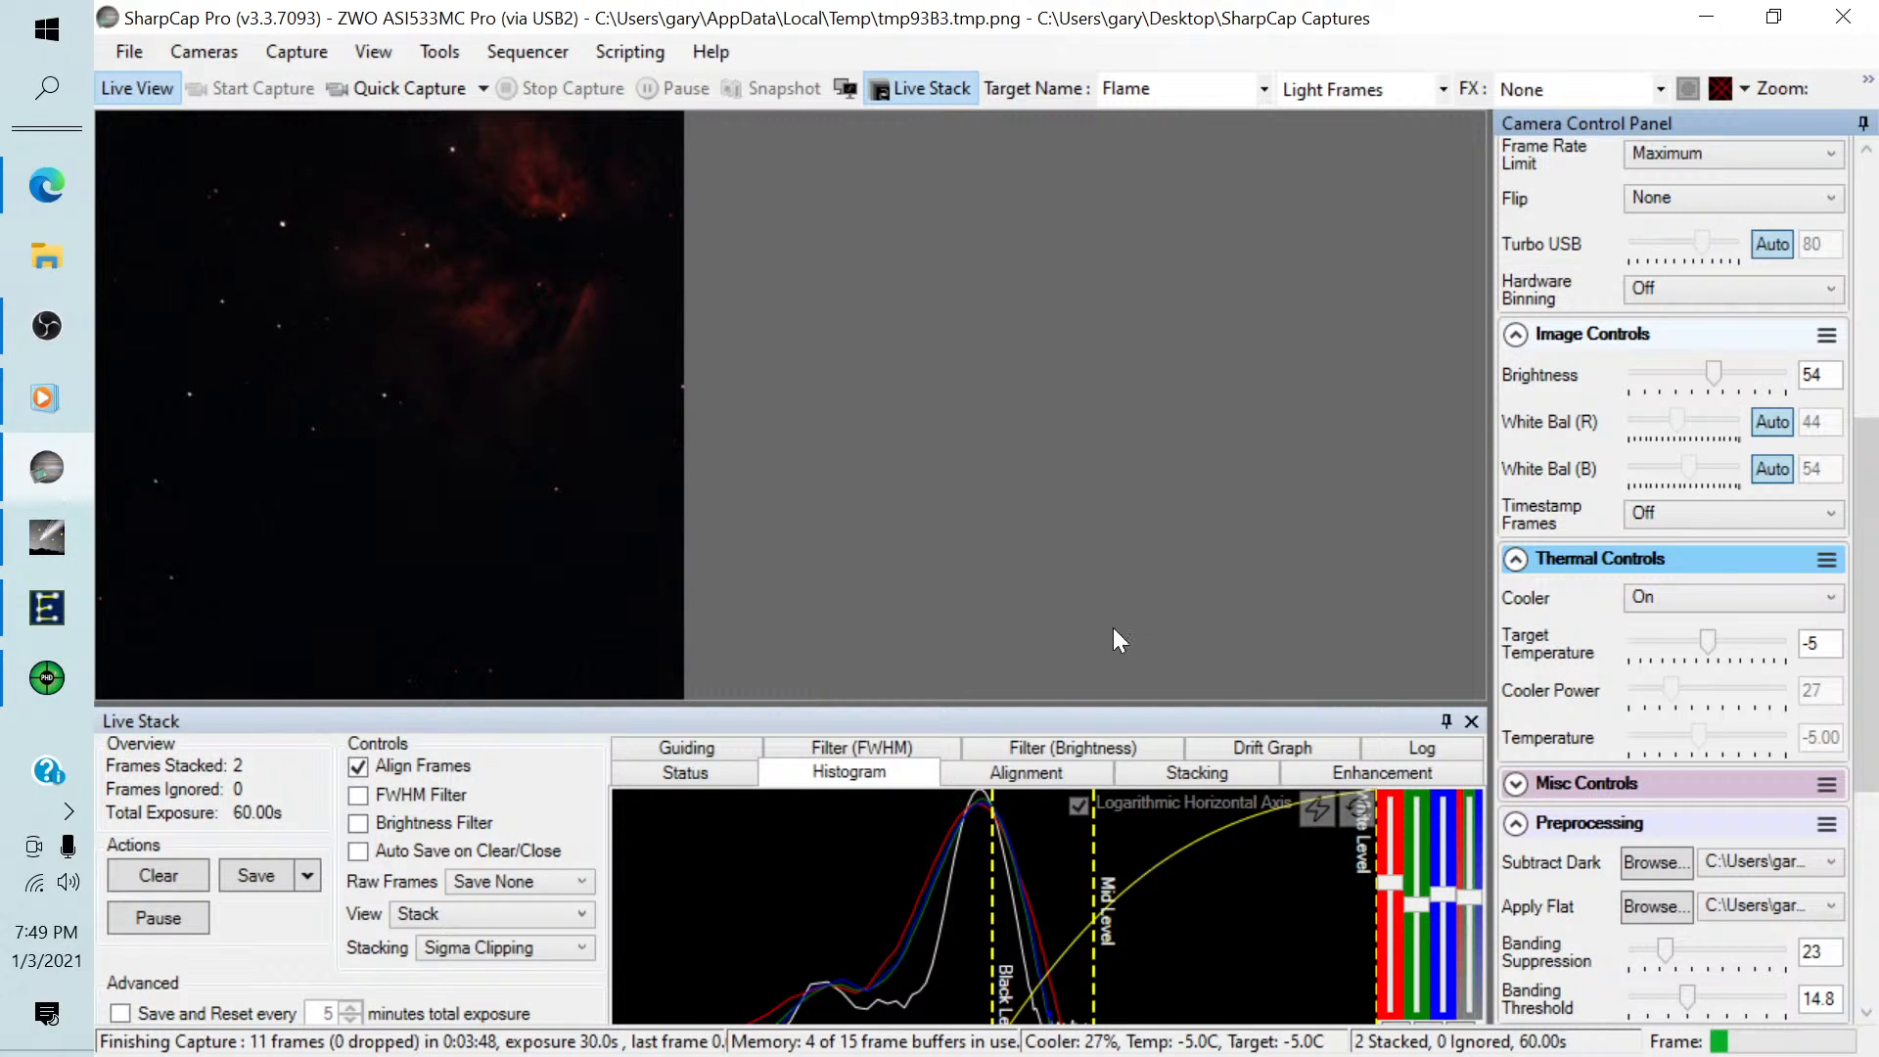
Stretch the live stack histogram by placing the black level on the peak's rising side and the mid level just past the peak.
{"action": "left_click_drag", "start_coordinate": [992, 820], "coordinate": [967, 820]}
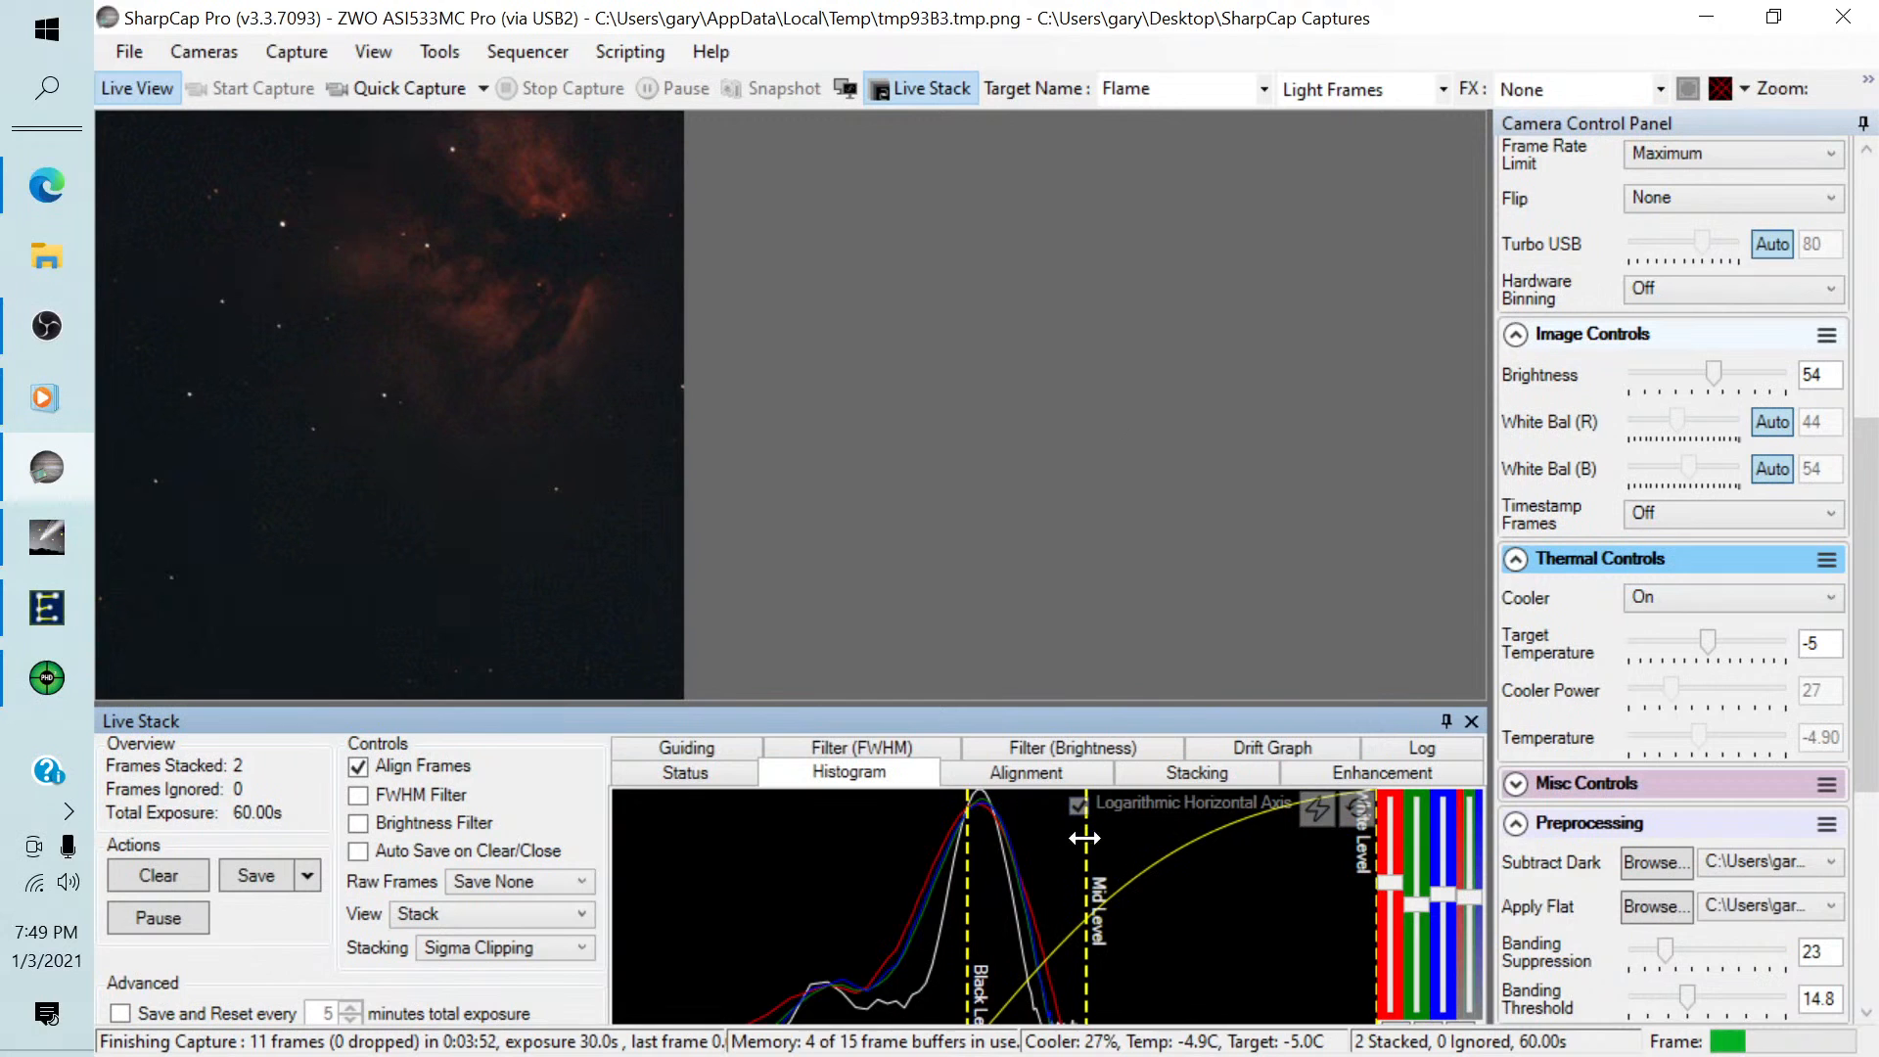
{"action": "left_click_drag", "start_coordinate": [1087, 837], "coordinate": [1010, 838]}
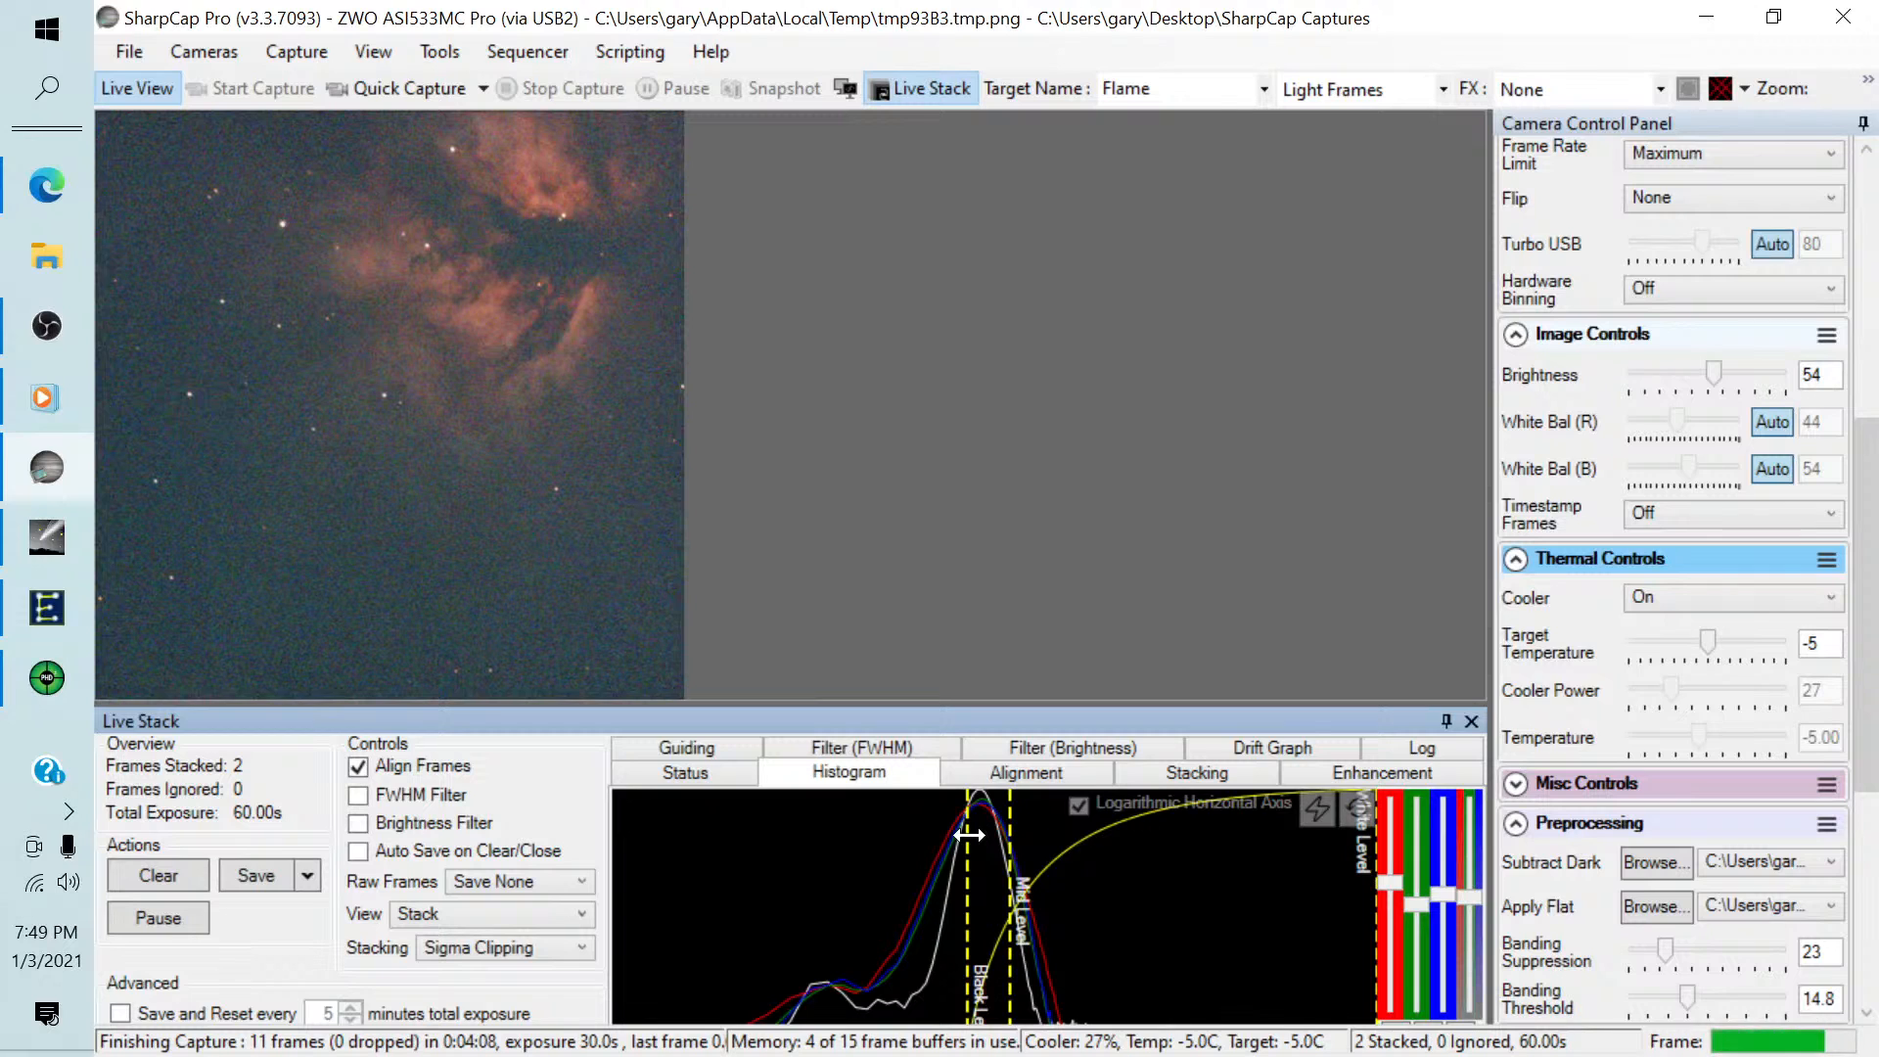
{"action": "left_click_drag", "start_coordinate": [968, 835], "coordinate": [1006, 833]}
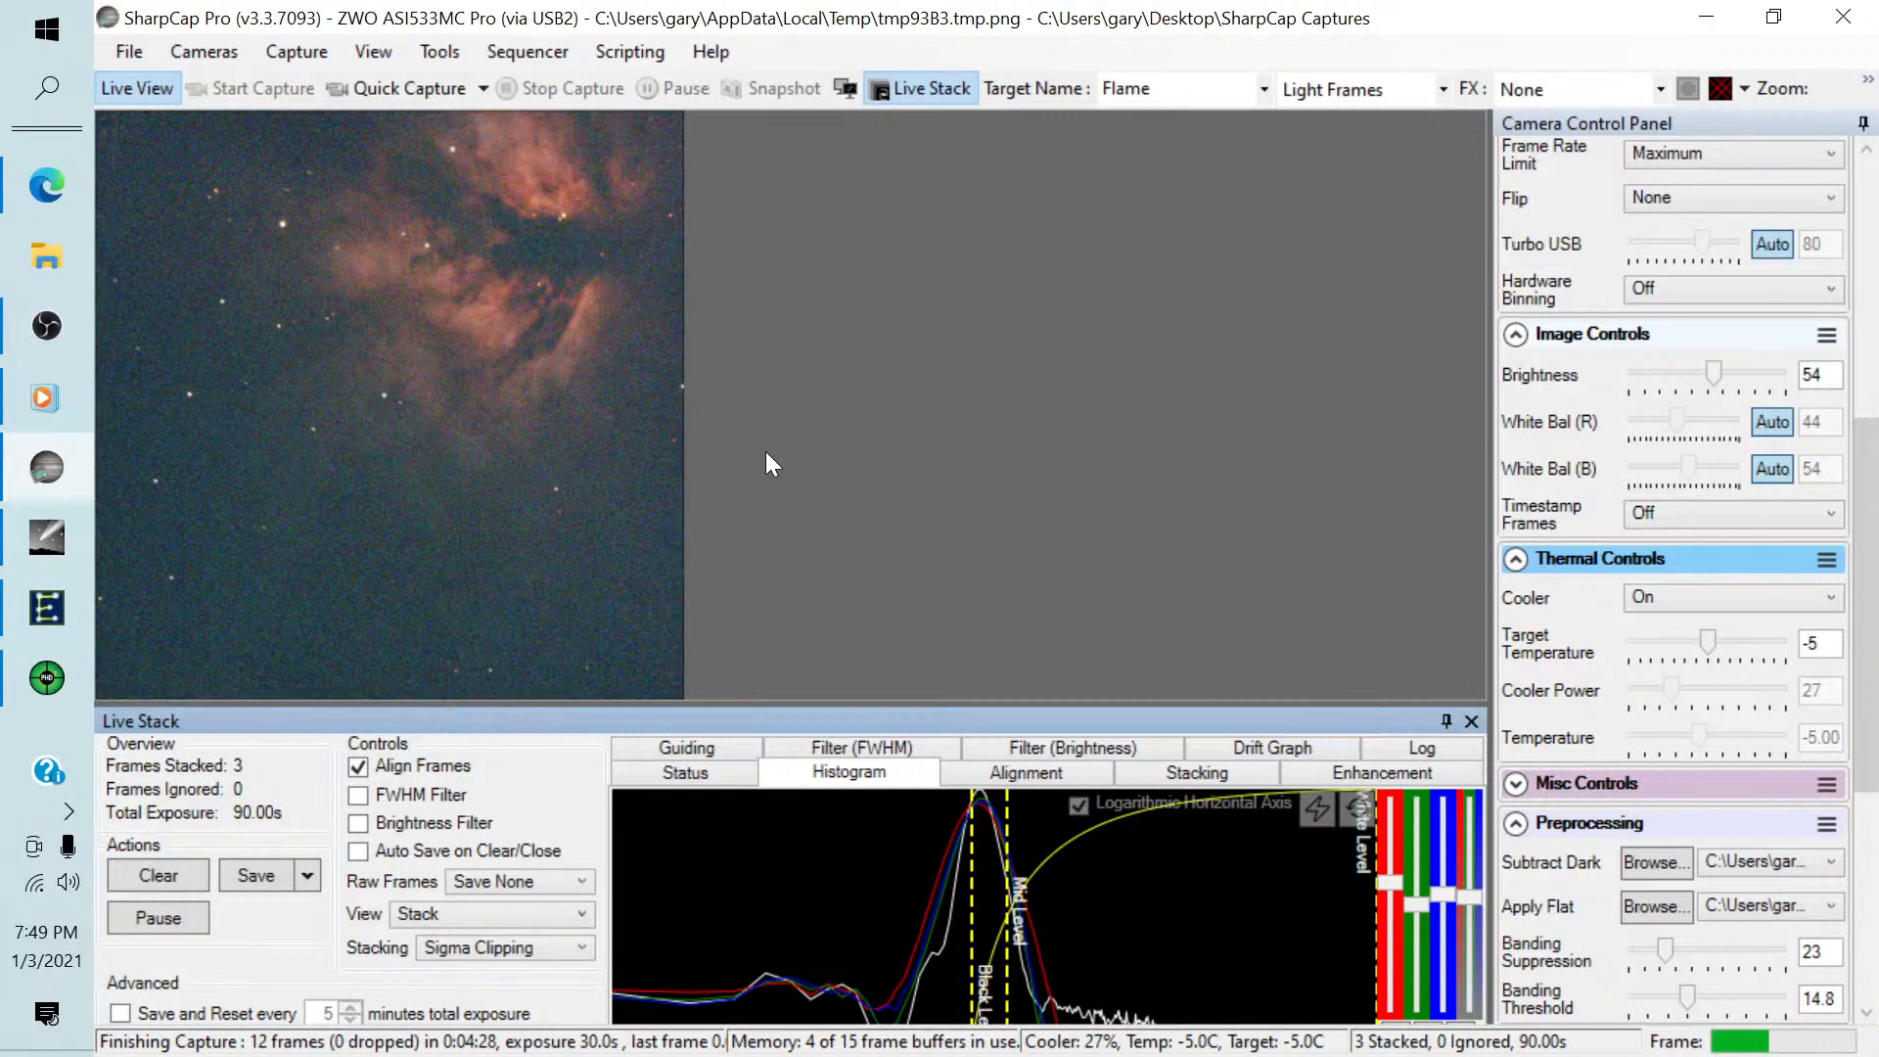
Switch to PHD2 to check the guiding graph and statistics, then return to SharpCap.
{"action": "left_click", "coordinate": [45, 681]}
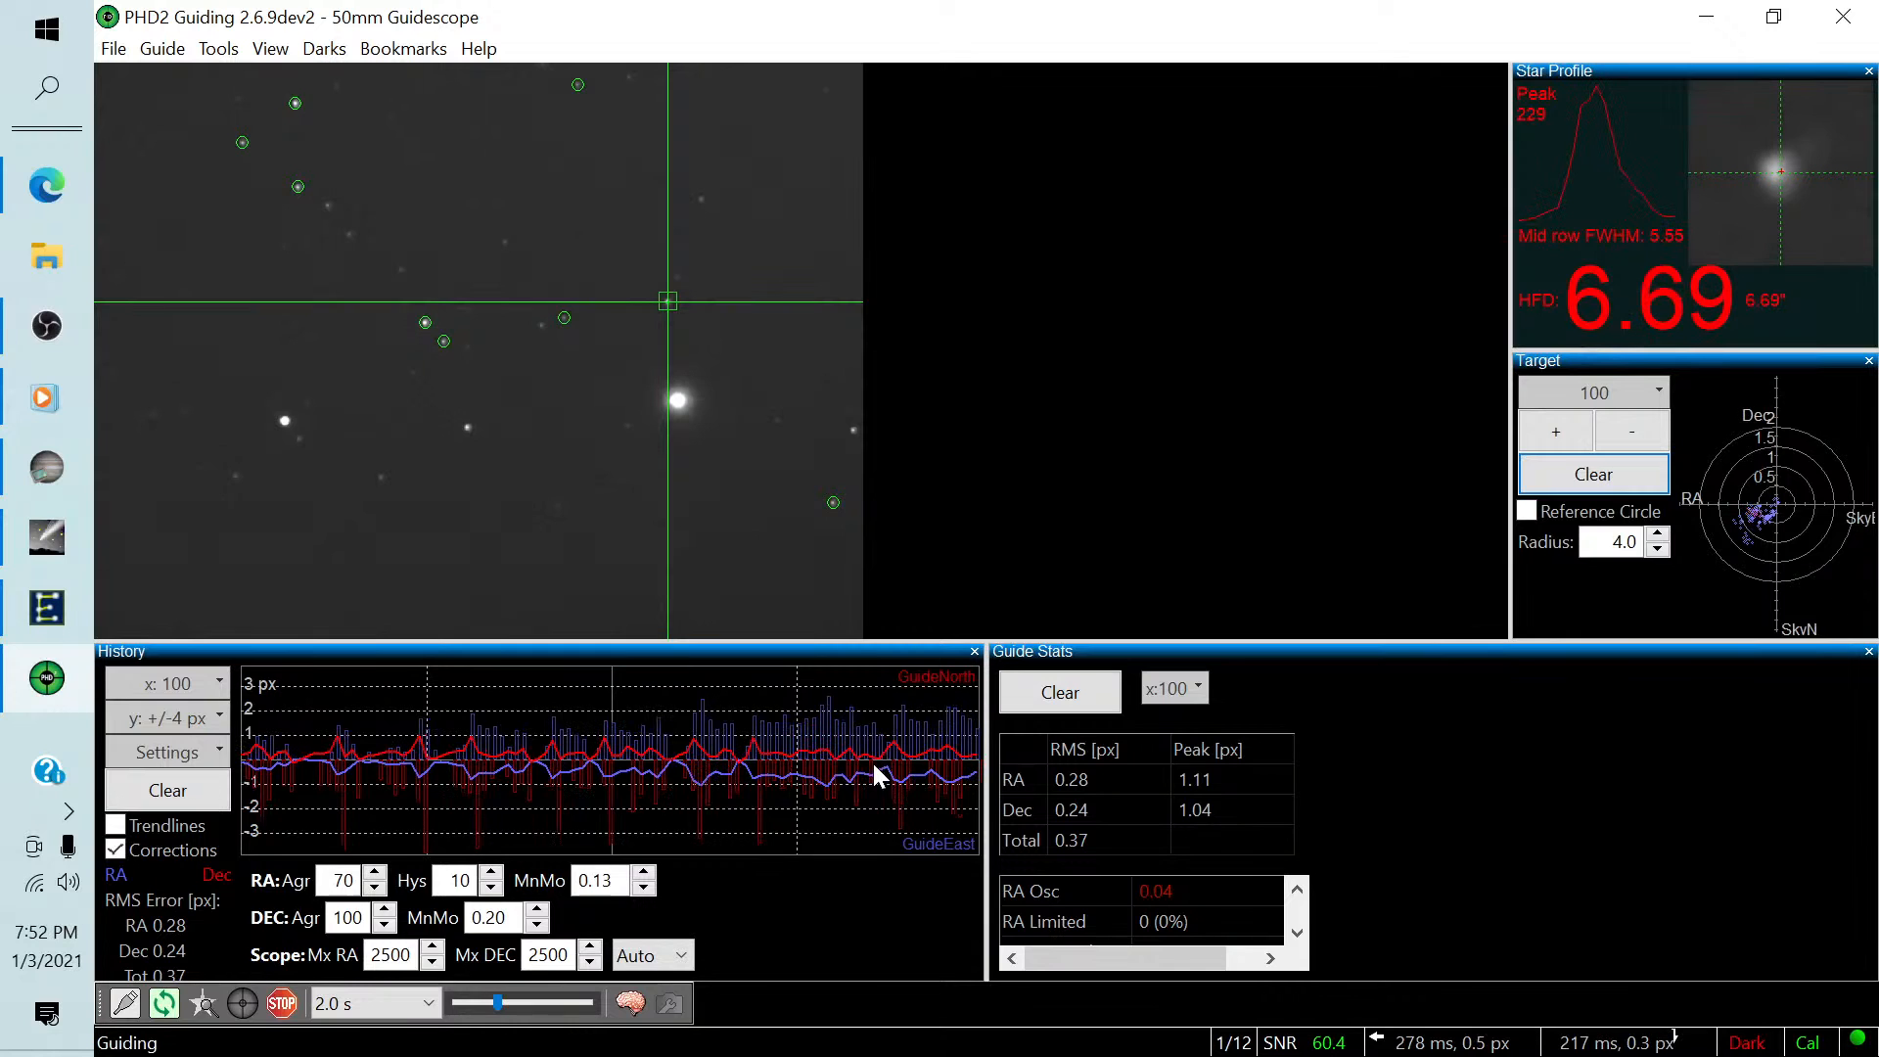
{"action": "left_click", "coordinate": [29, 462]}
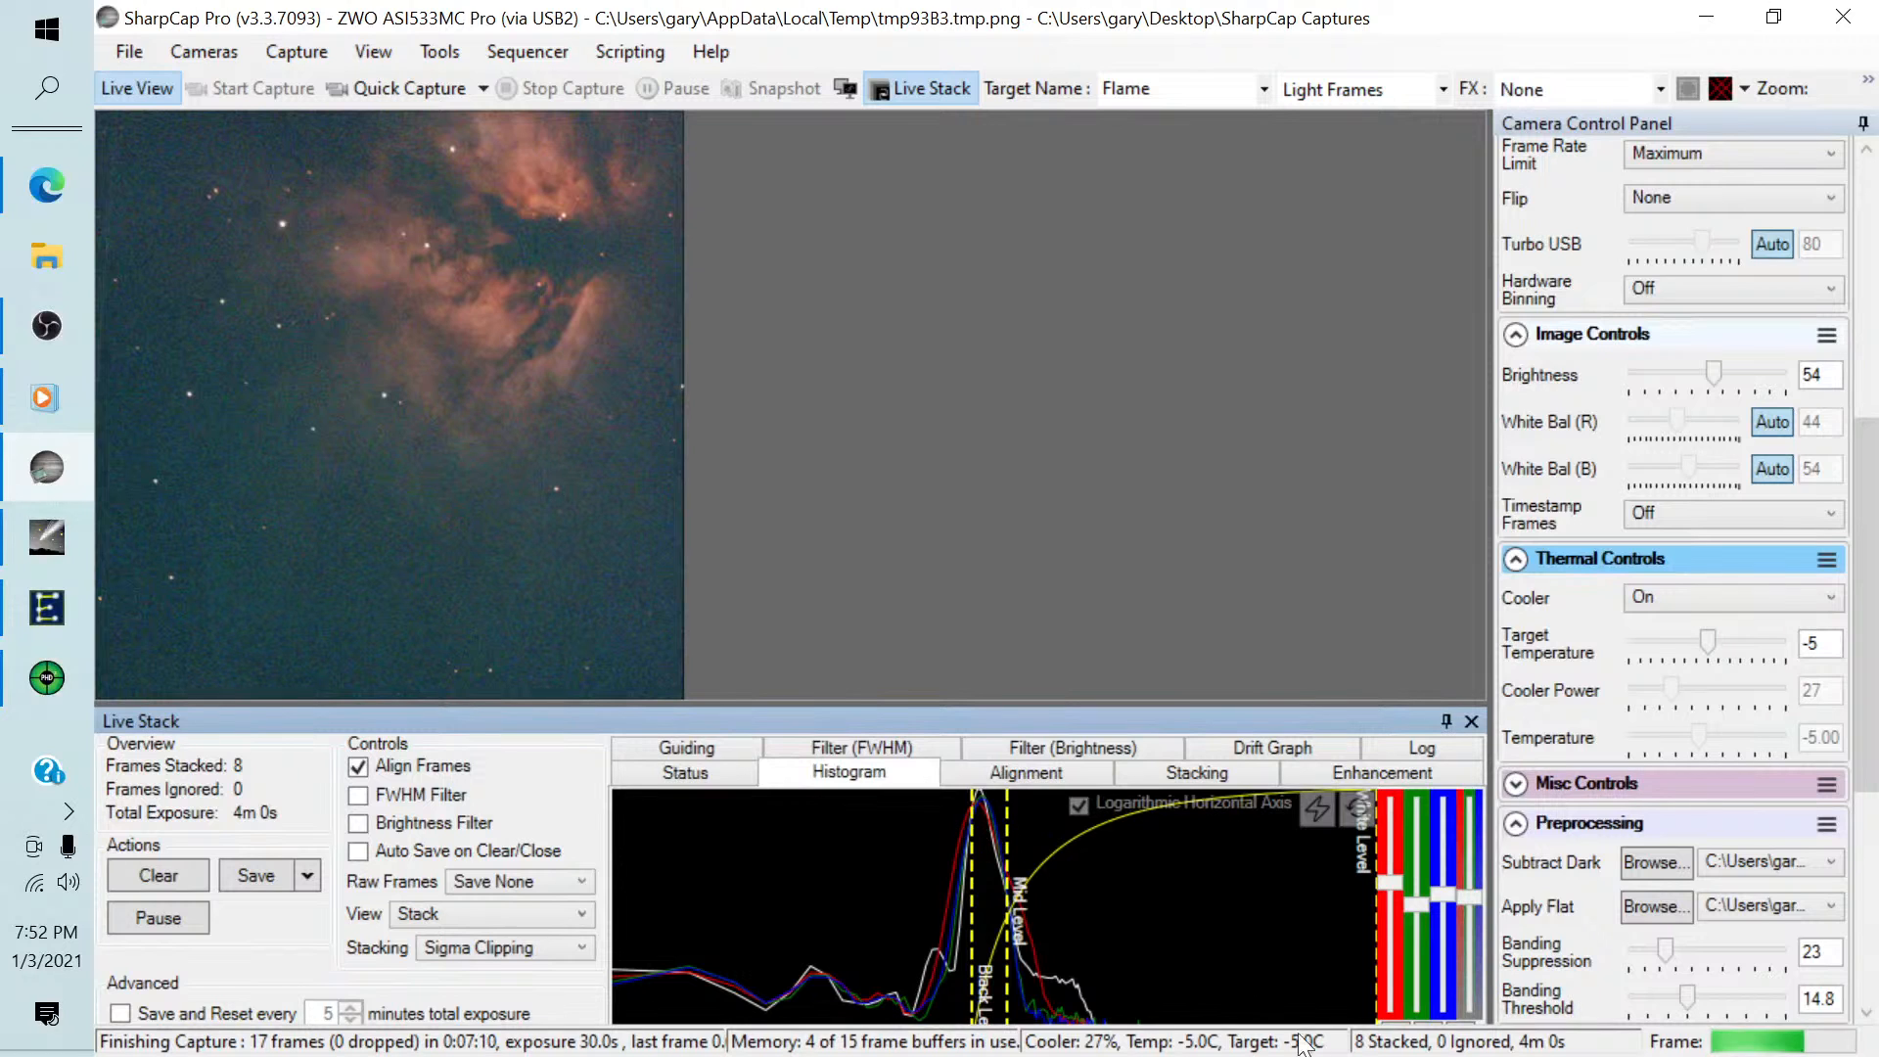
{"action": "scroll", "coordinate": [1867, 664], "scroll_direction": "down", "scroll_amount": 3}
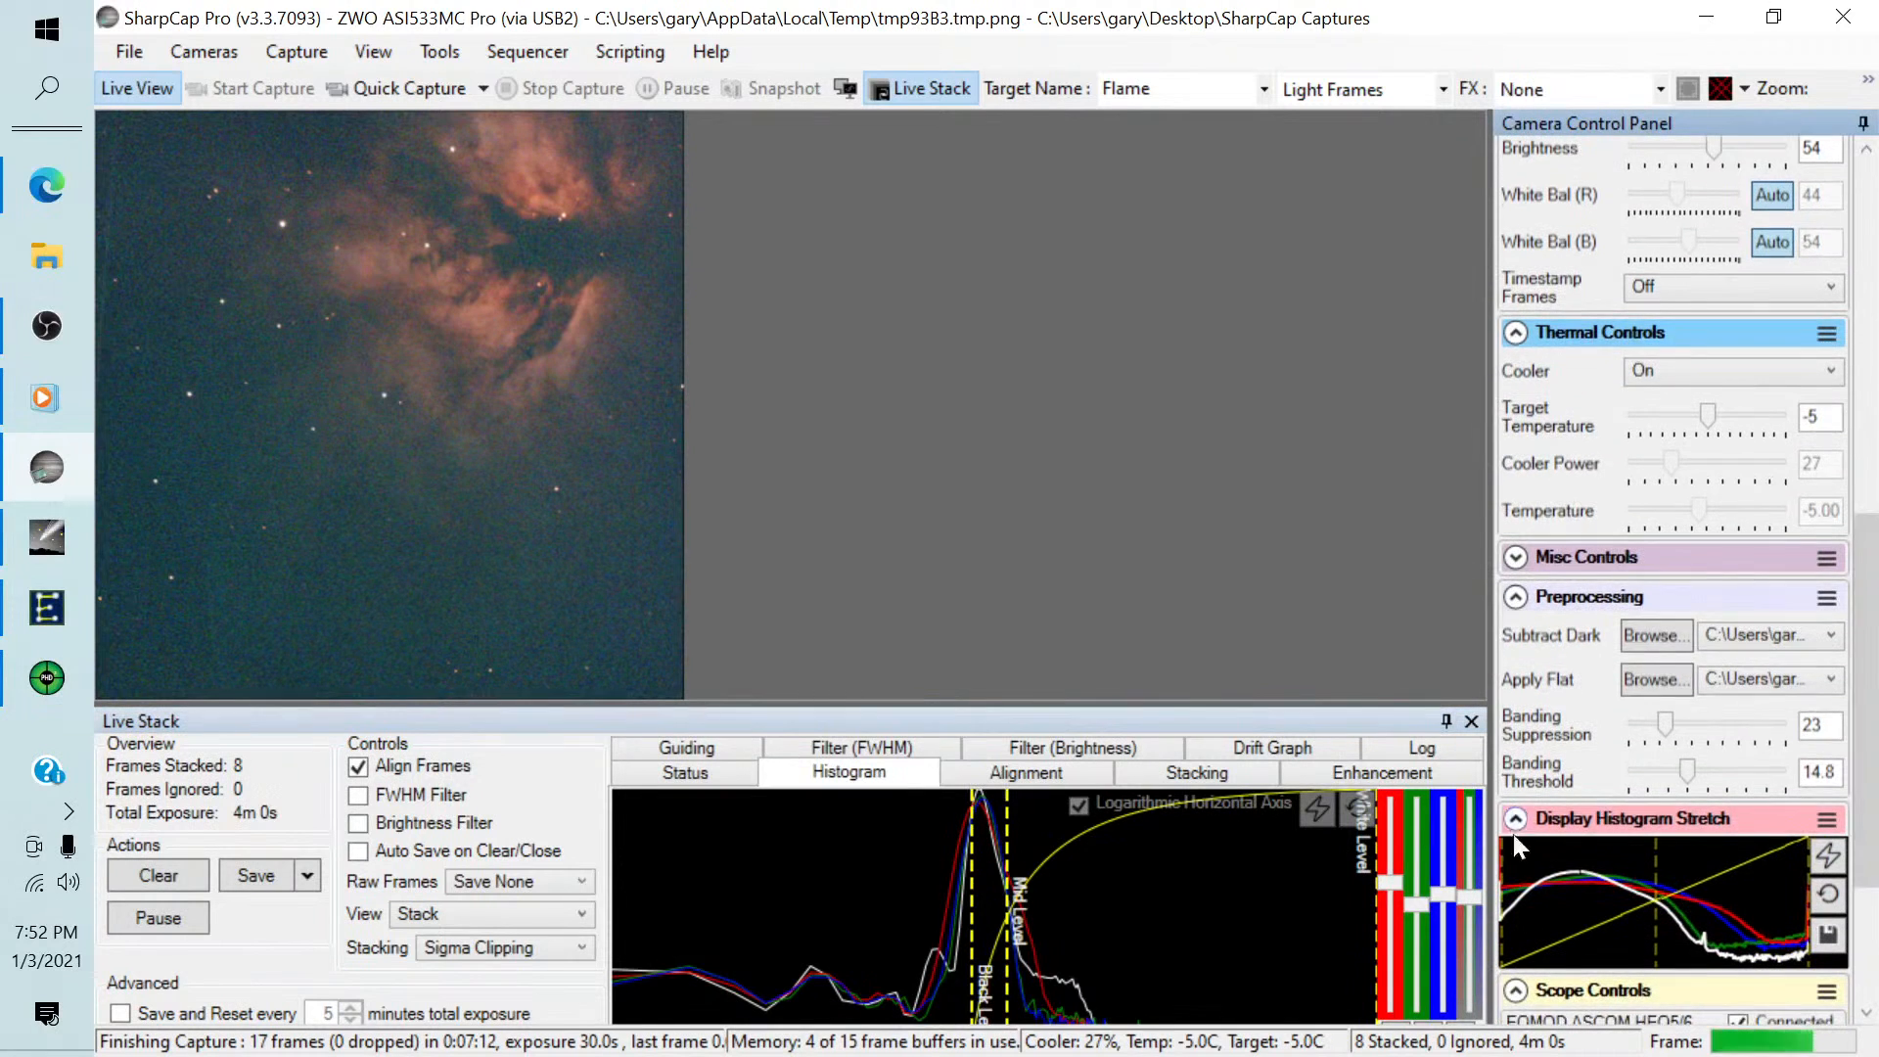
Set the Live Stack panel to auto-hide, then reopen it and enlarge it to show more of the histogram.
{"action": "left_click", "coordinate": [1444, 721]}
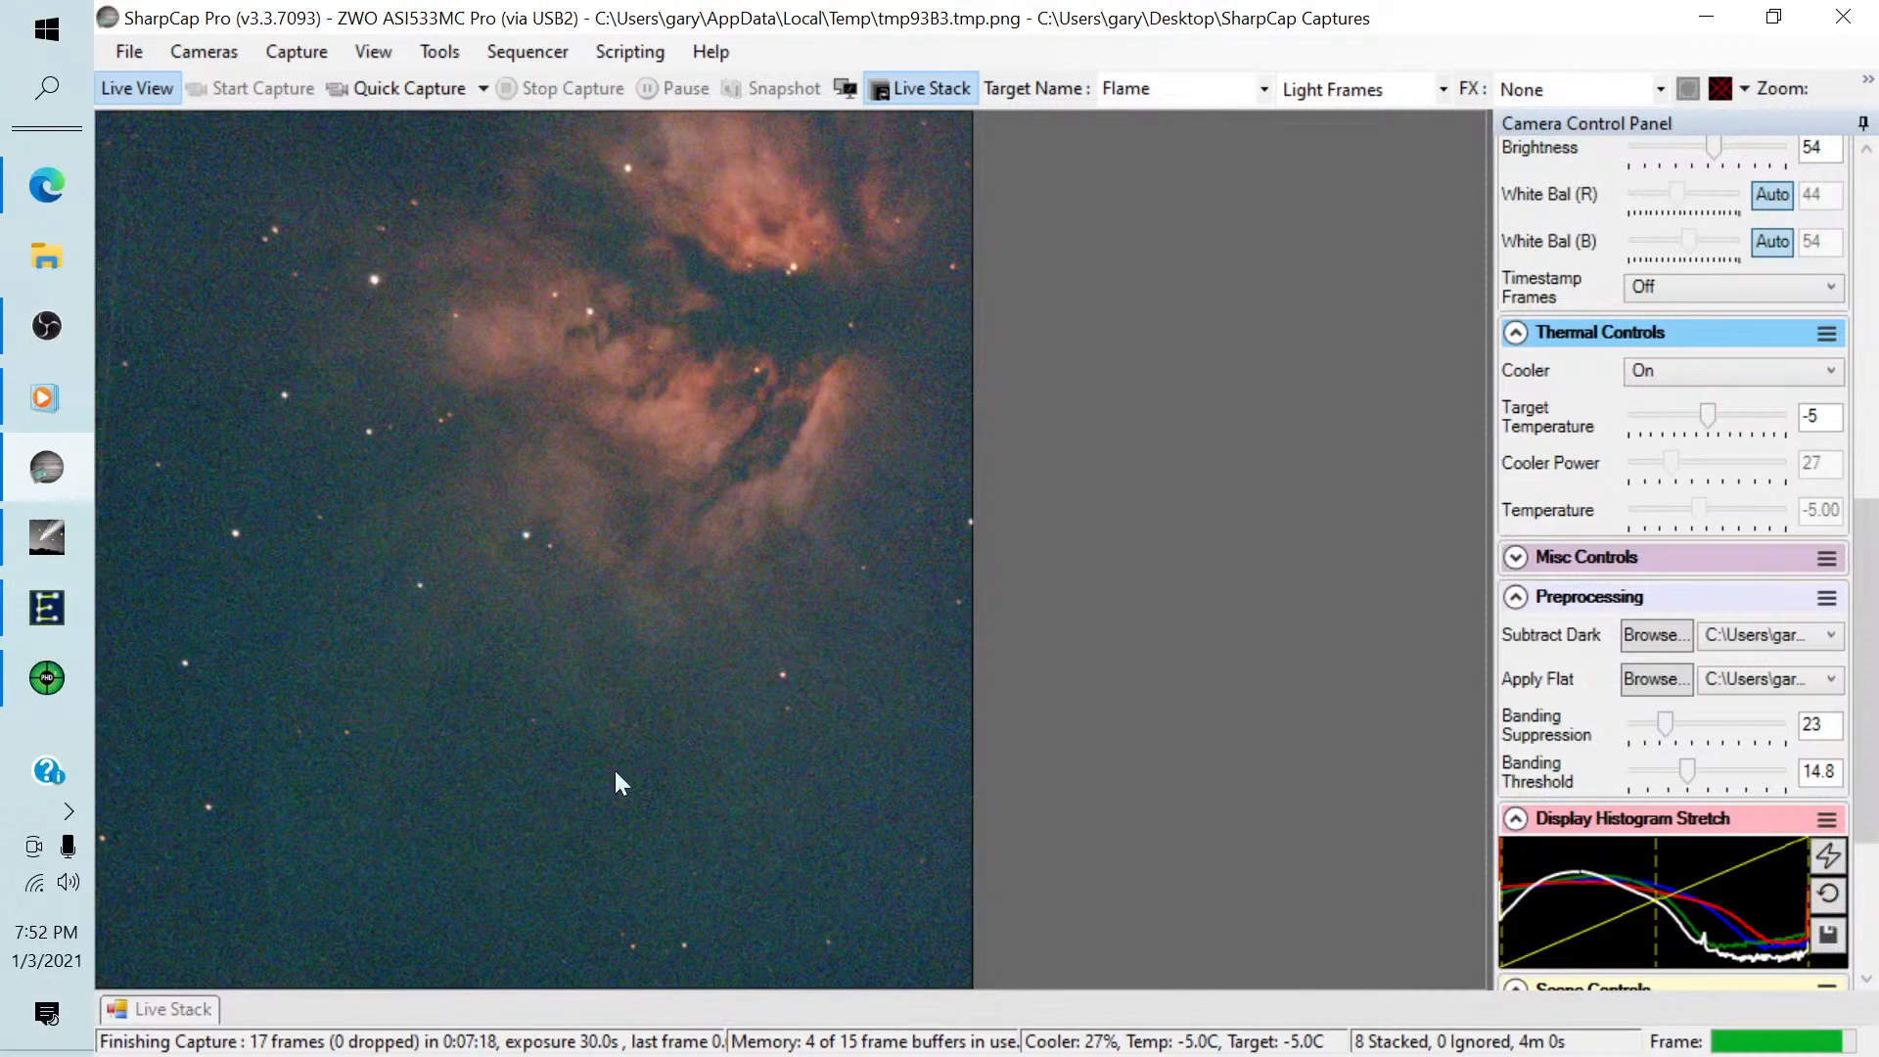
{"action": "left_click", "coordinate": [157, 1012]}
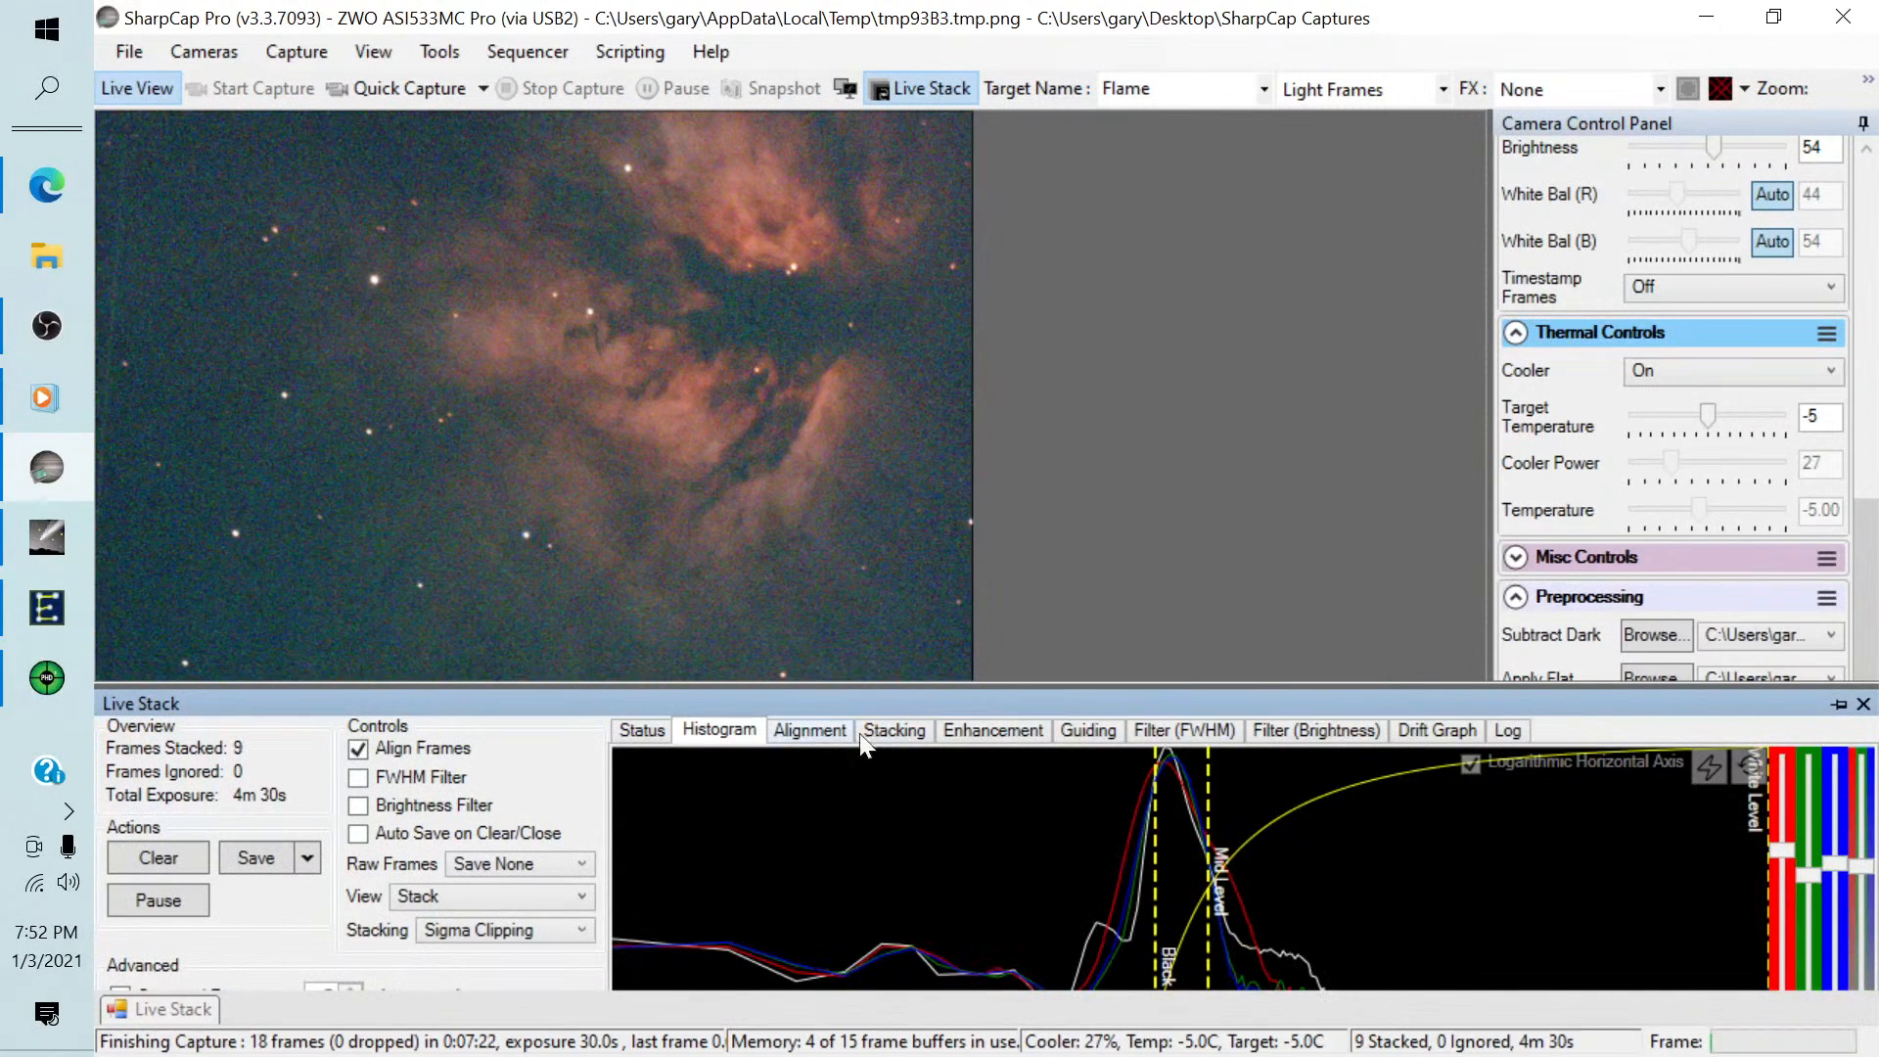
{"action": "left_click_drag", "start_coordinate": [1024, 684], "coordinate": [1021, 546]}
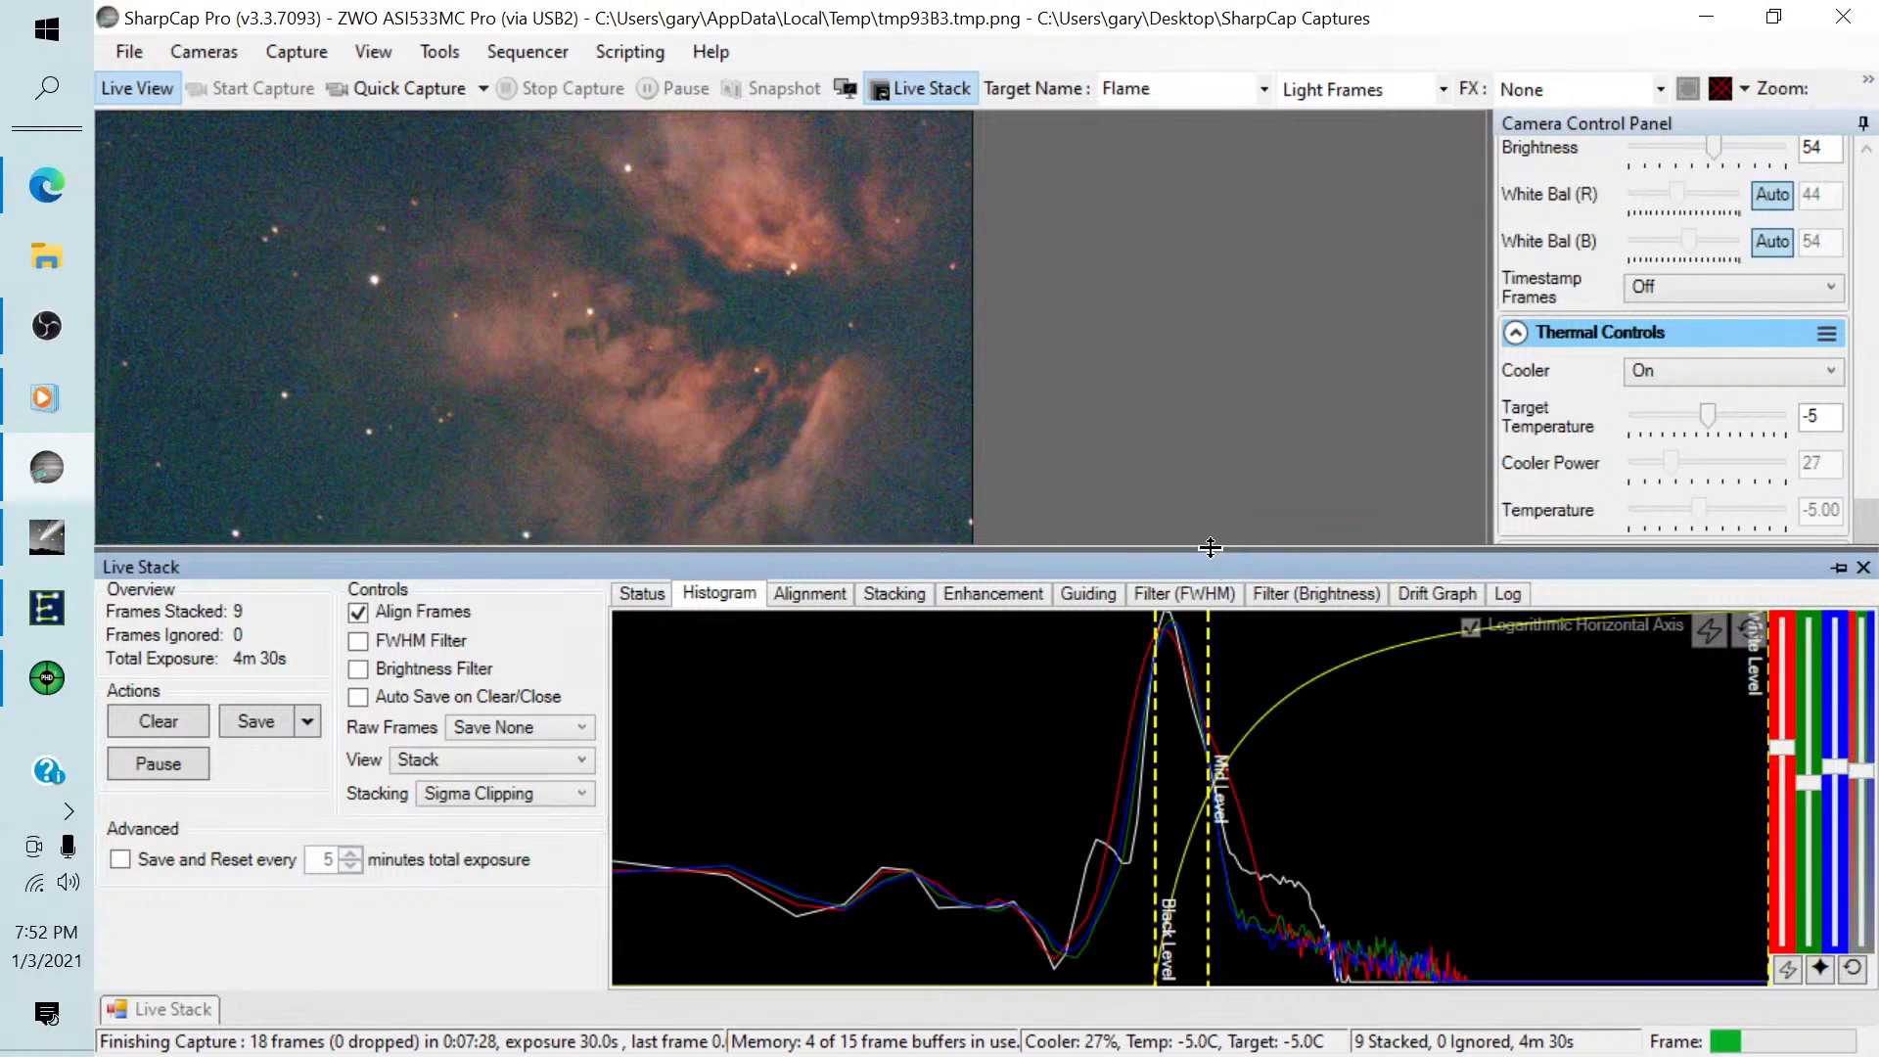
{"action": "left_click_drag", "start_coordinate": [1214, 558], "coordinate": [1208, 489]}
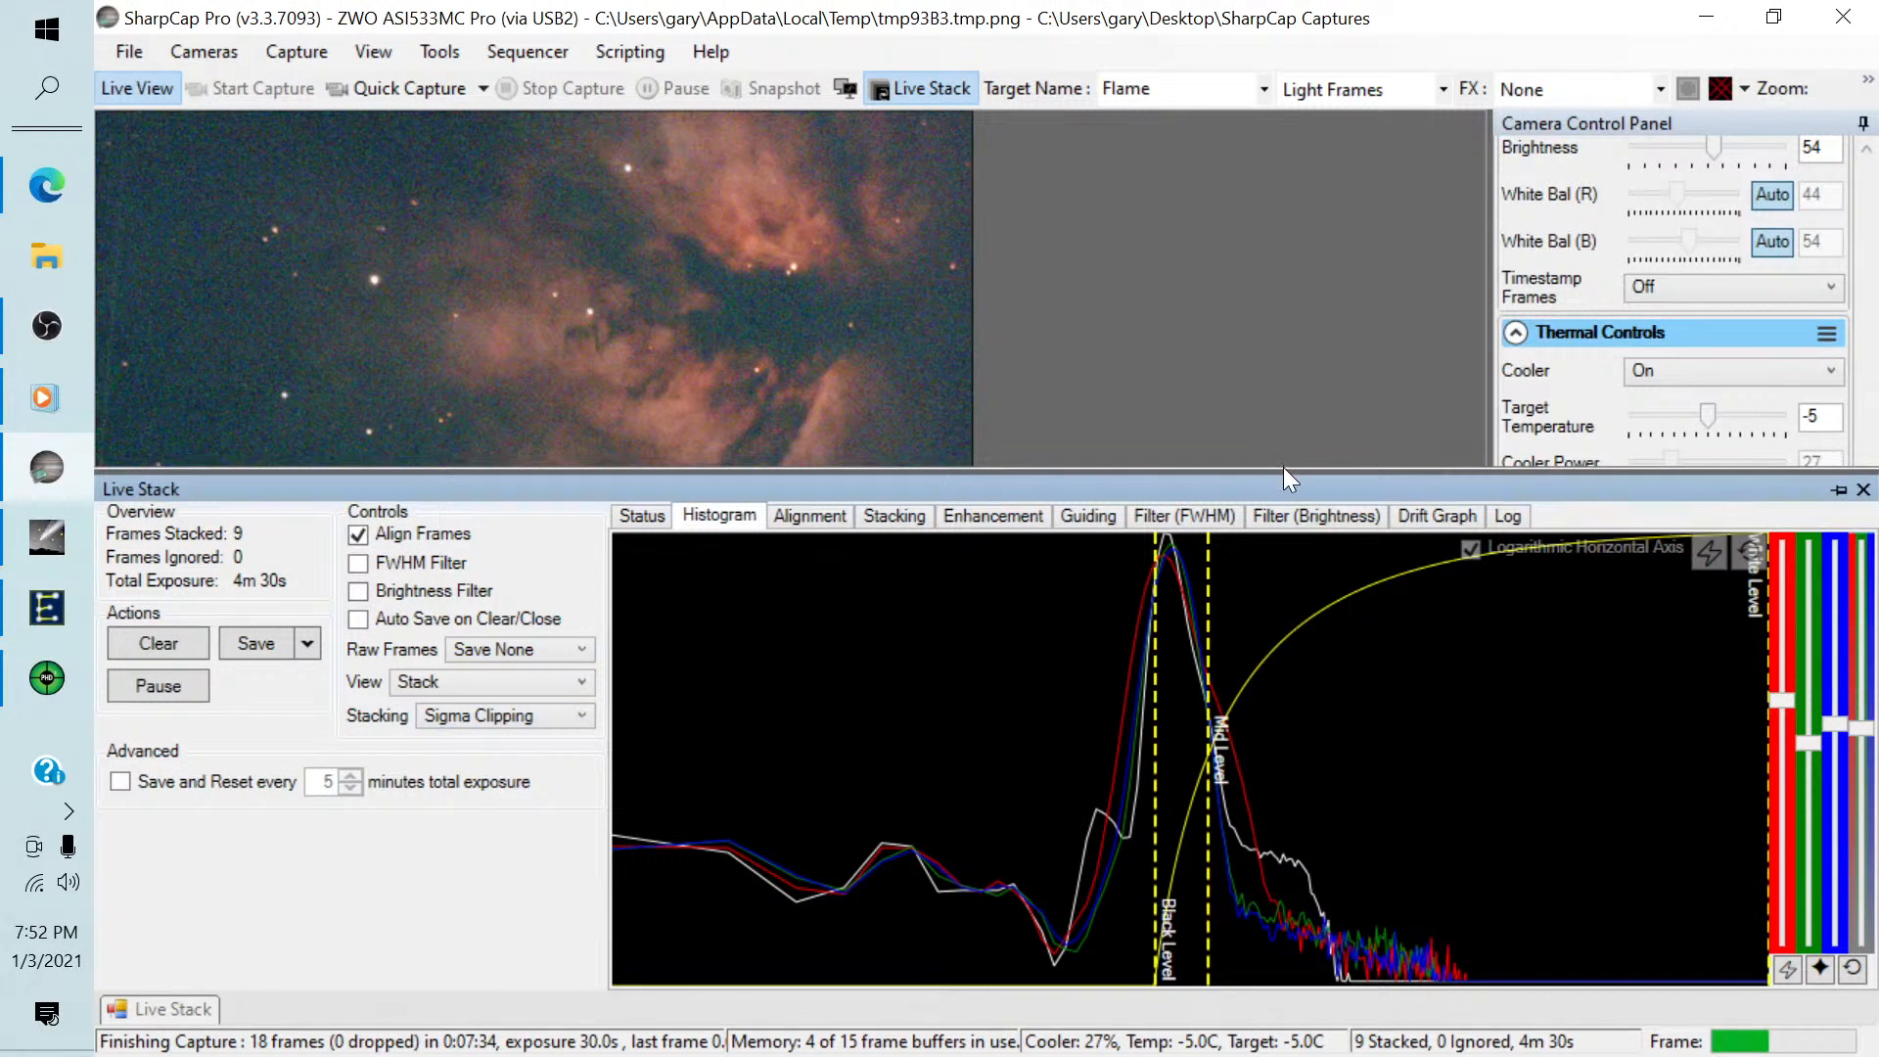
{"action": "left_click_drag", "start_coordinate": [1284, 477], "coordinate": [1290, 599]}
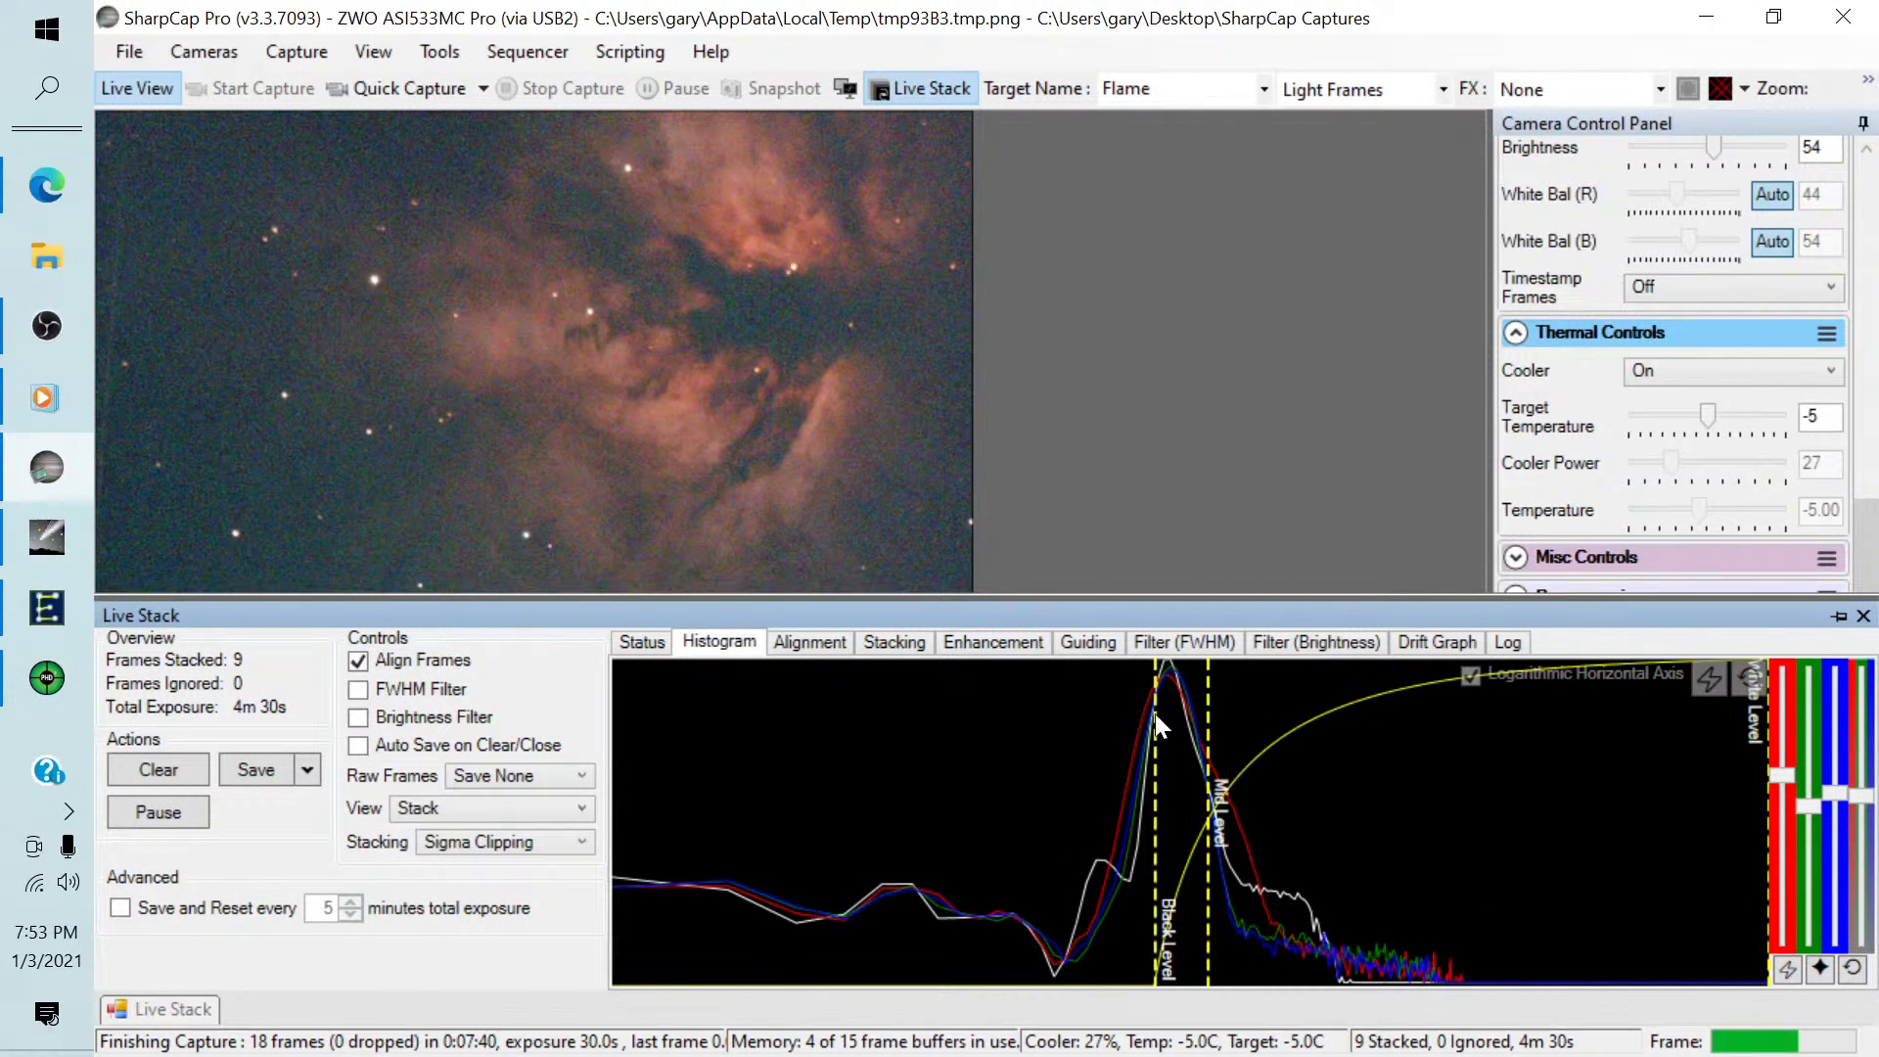
Fine-tune the histogram's black level to just past the peak, keep the mid level close beside it, and hide the Live Stack panel.
{"action": "left_click_drag", "start_coordinate": [1157, 726], "coordinate": [1205, 715]}
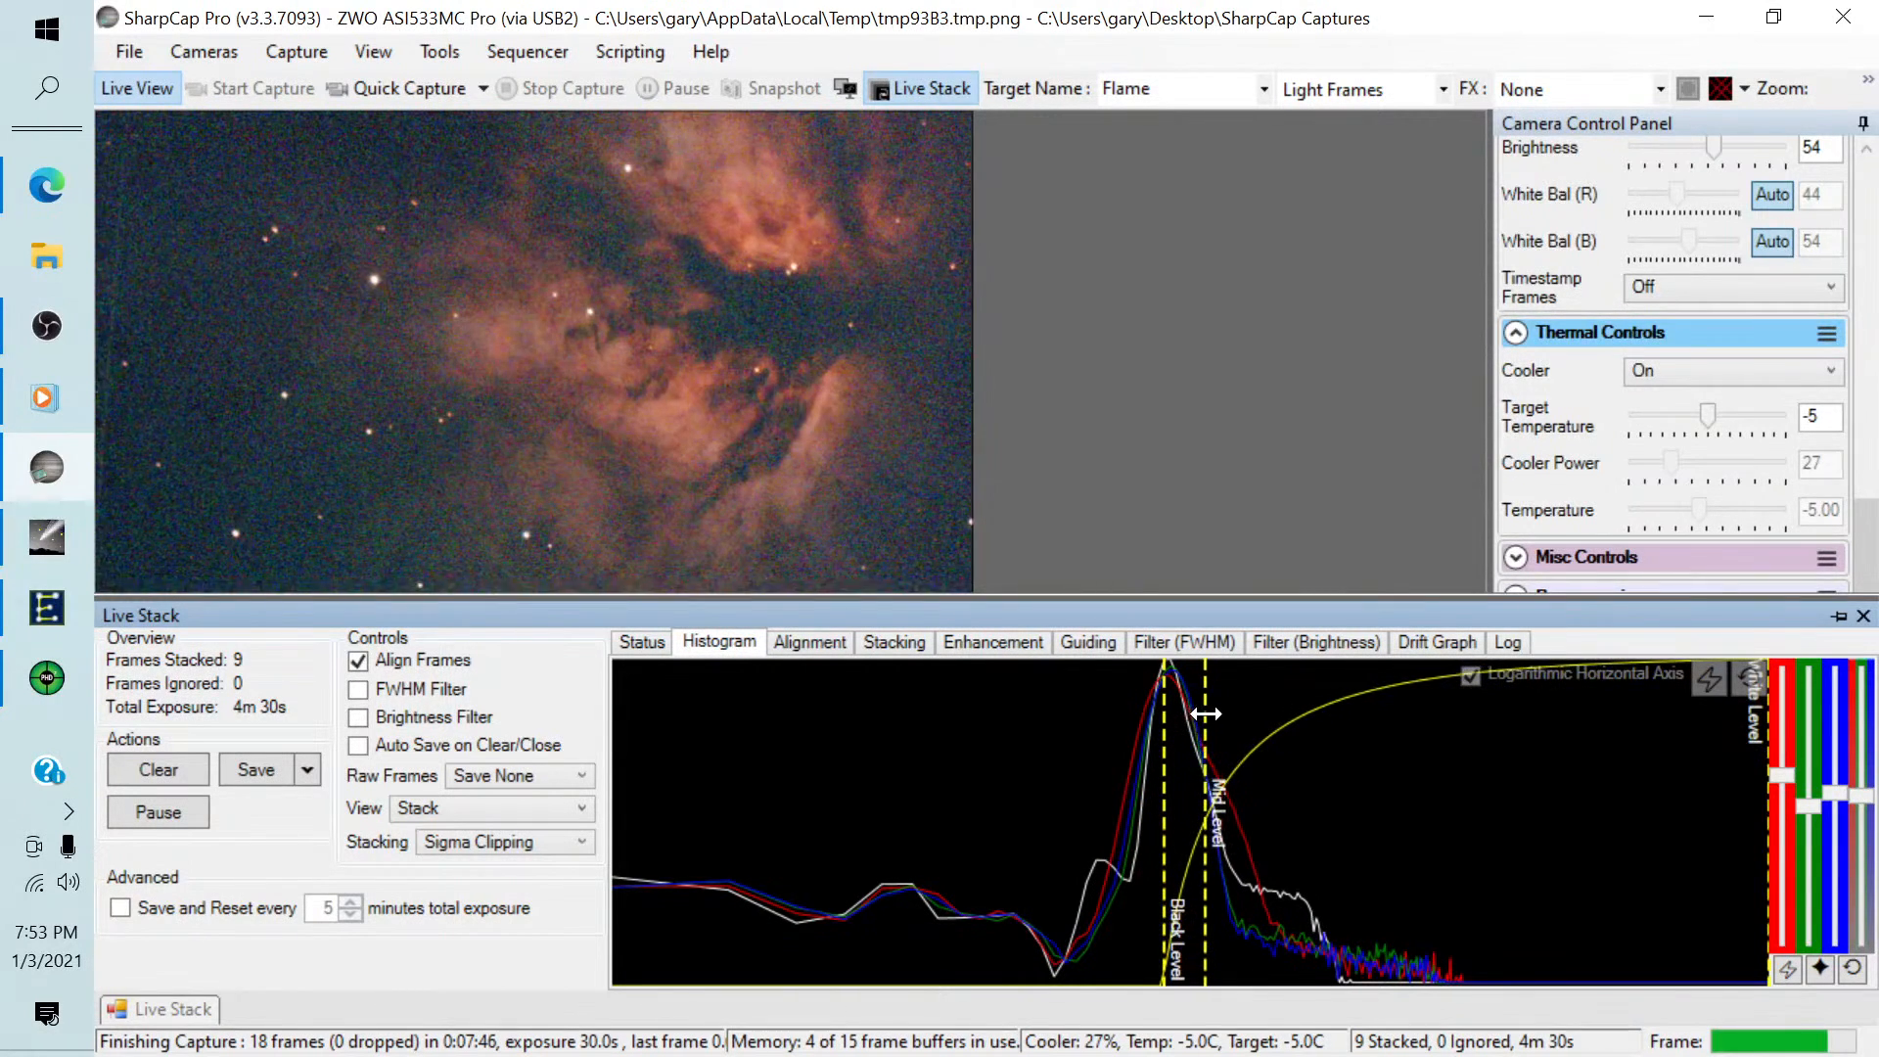
{"action": "left_click_drag", "start_coordinate": [1162, 712], "coordinate": [1170, 713]}
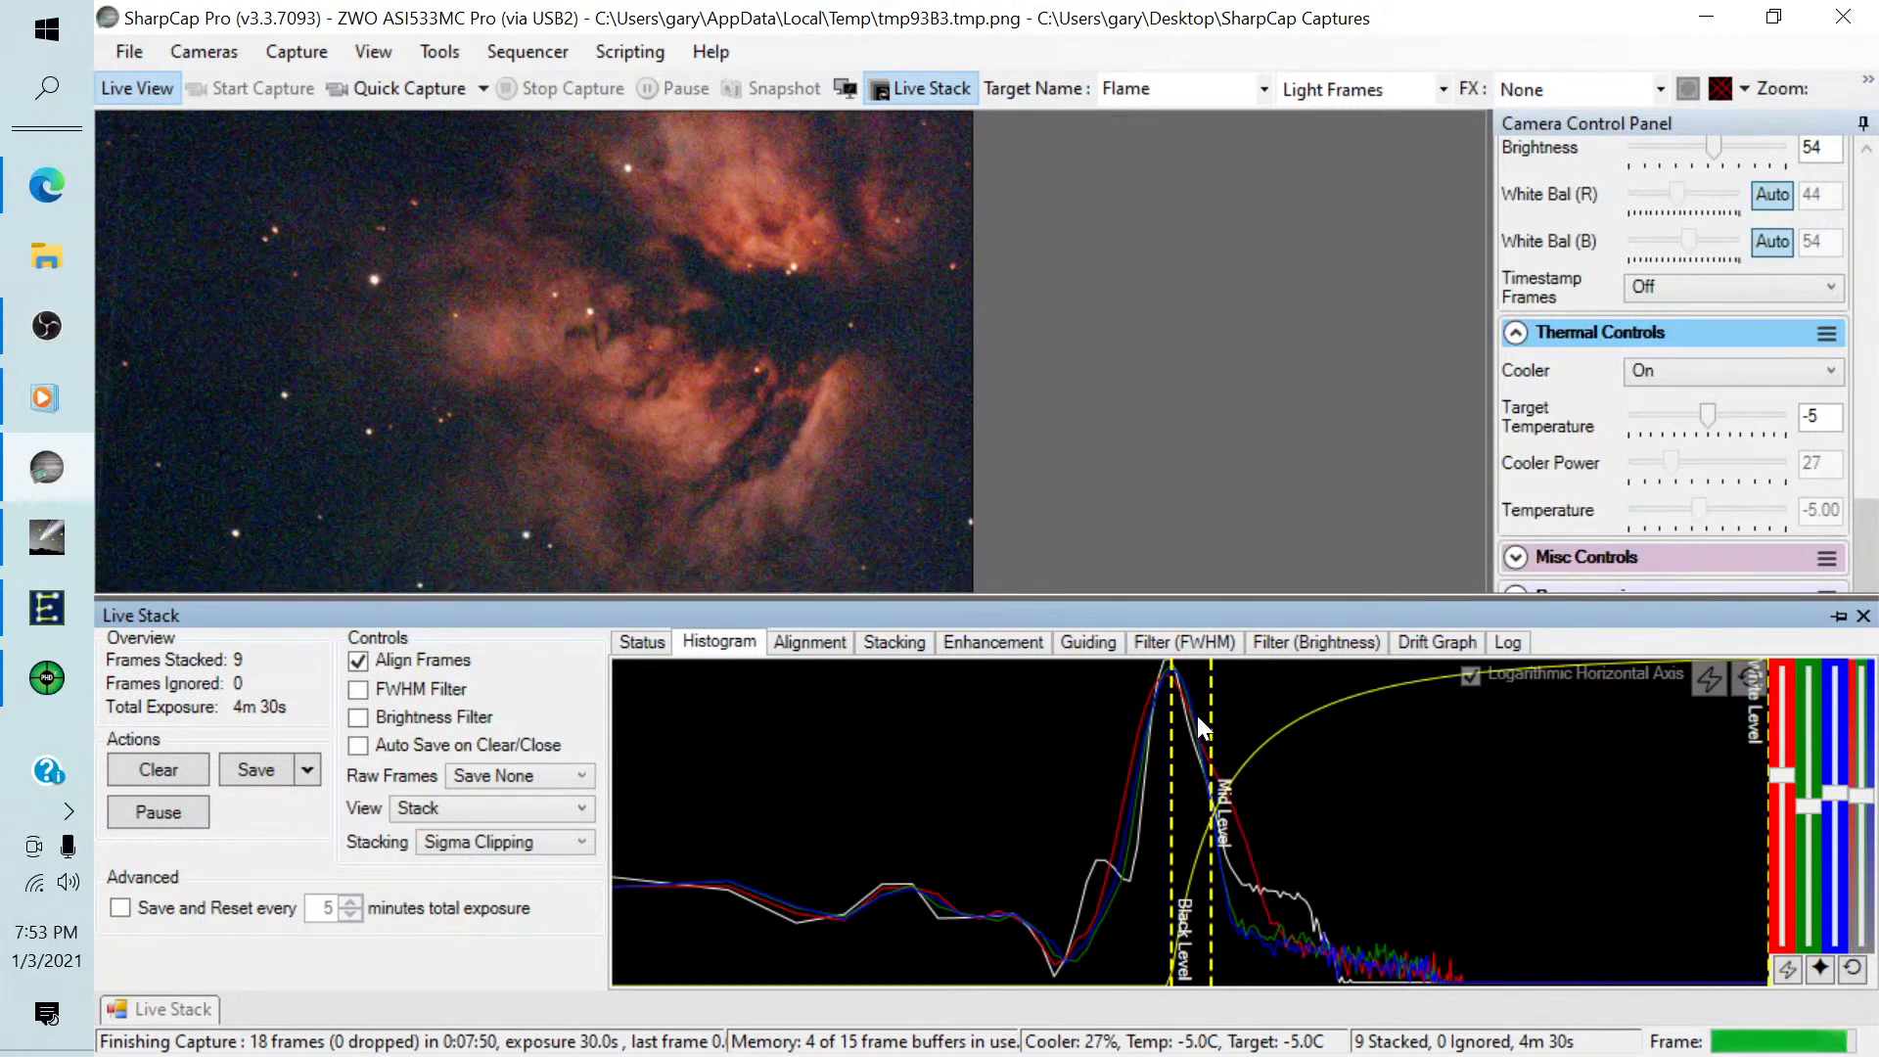
{"action": "left_click_drag", "start_coordinate": [1211, 717], "coordinate": [1206, 718]}
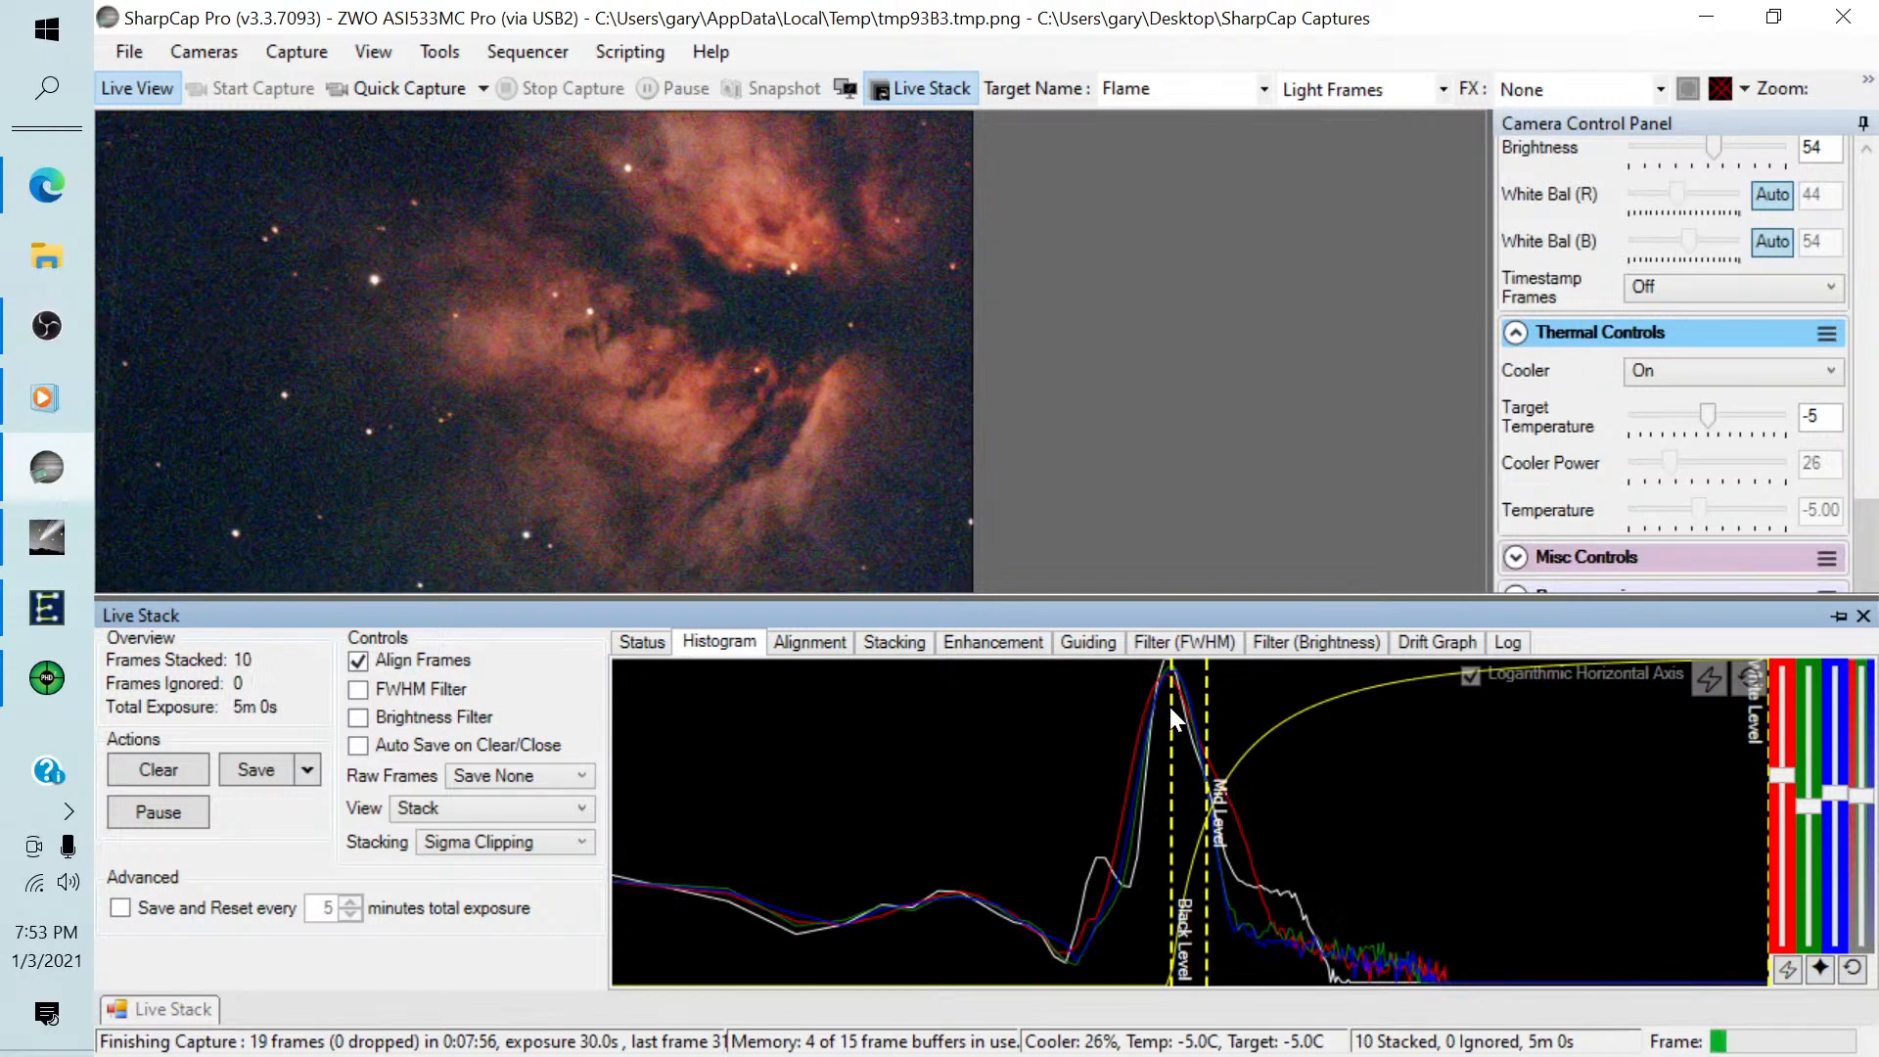
{"action": "left_click_drag", "start_coordinate": [1171, 707], "coordinate": [1176, 706]}
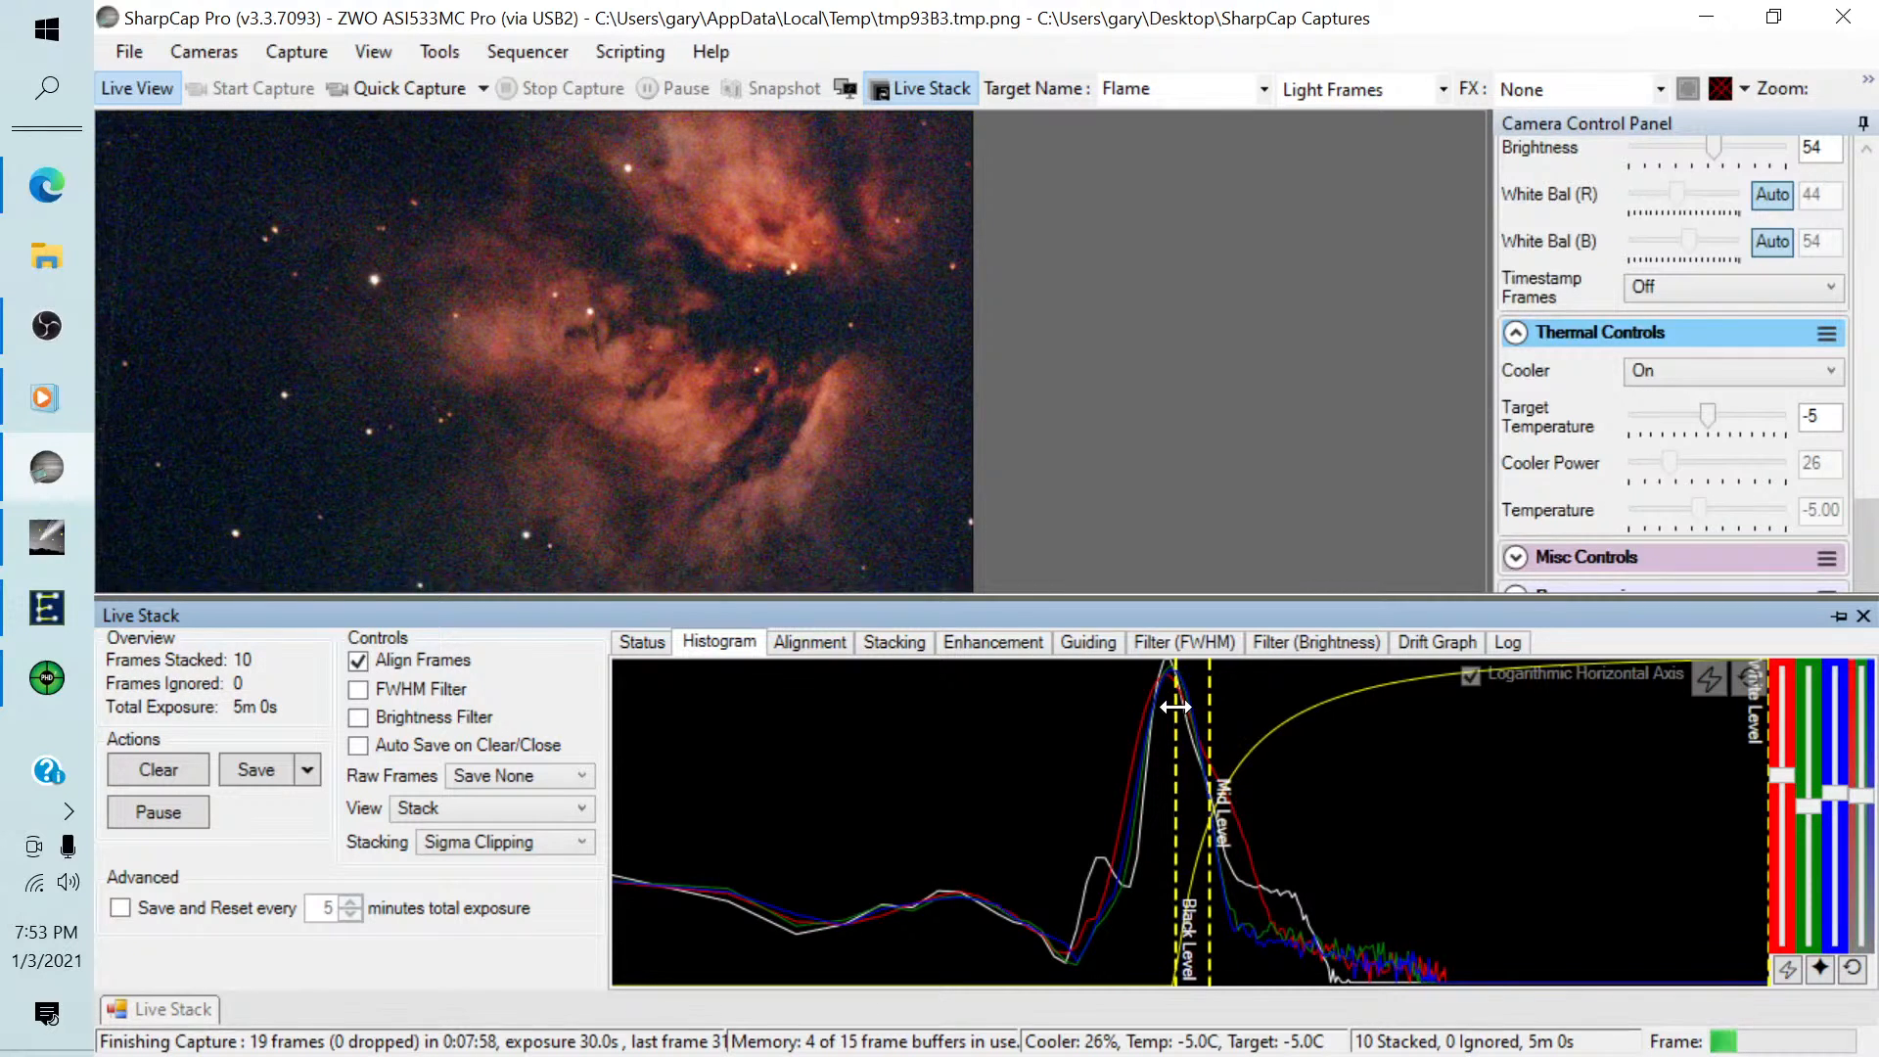
{"action": "left_click", "coordinate": [1836, 616]}
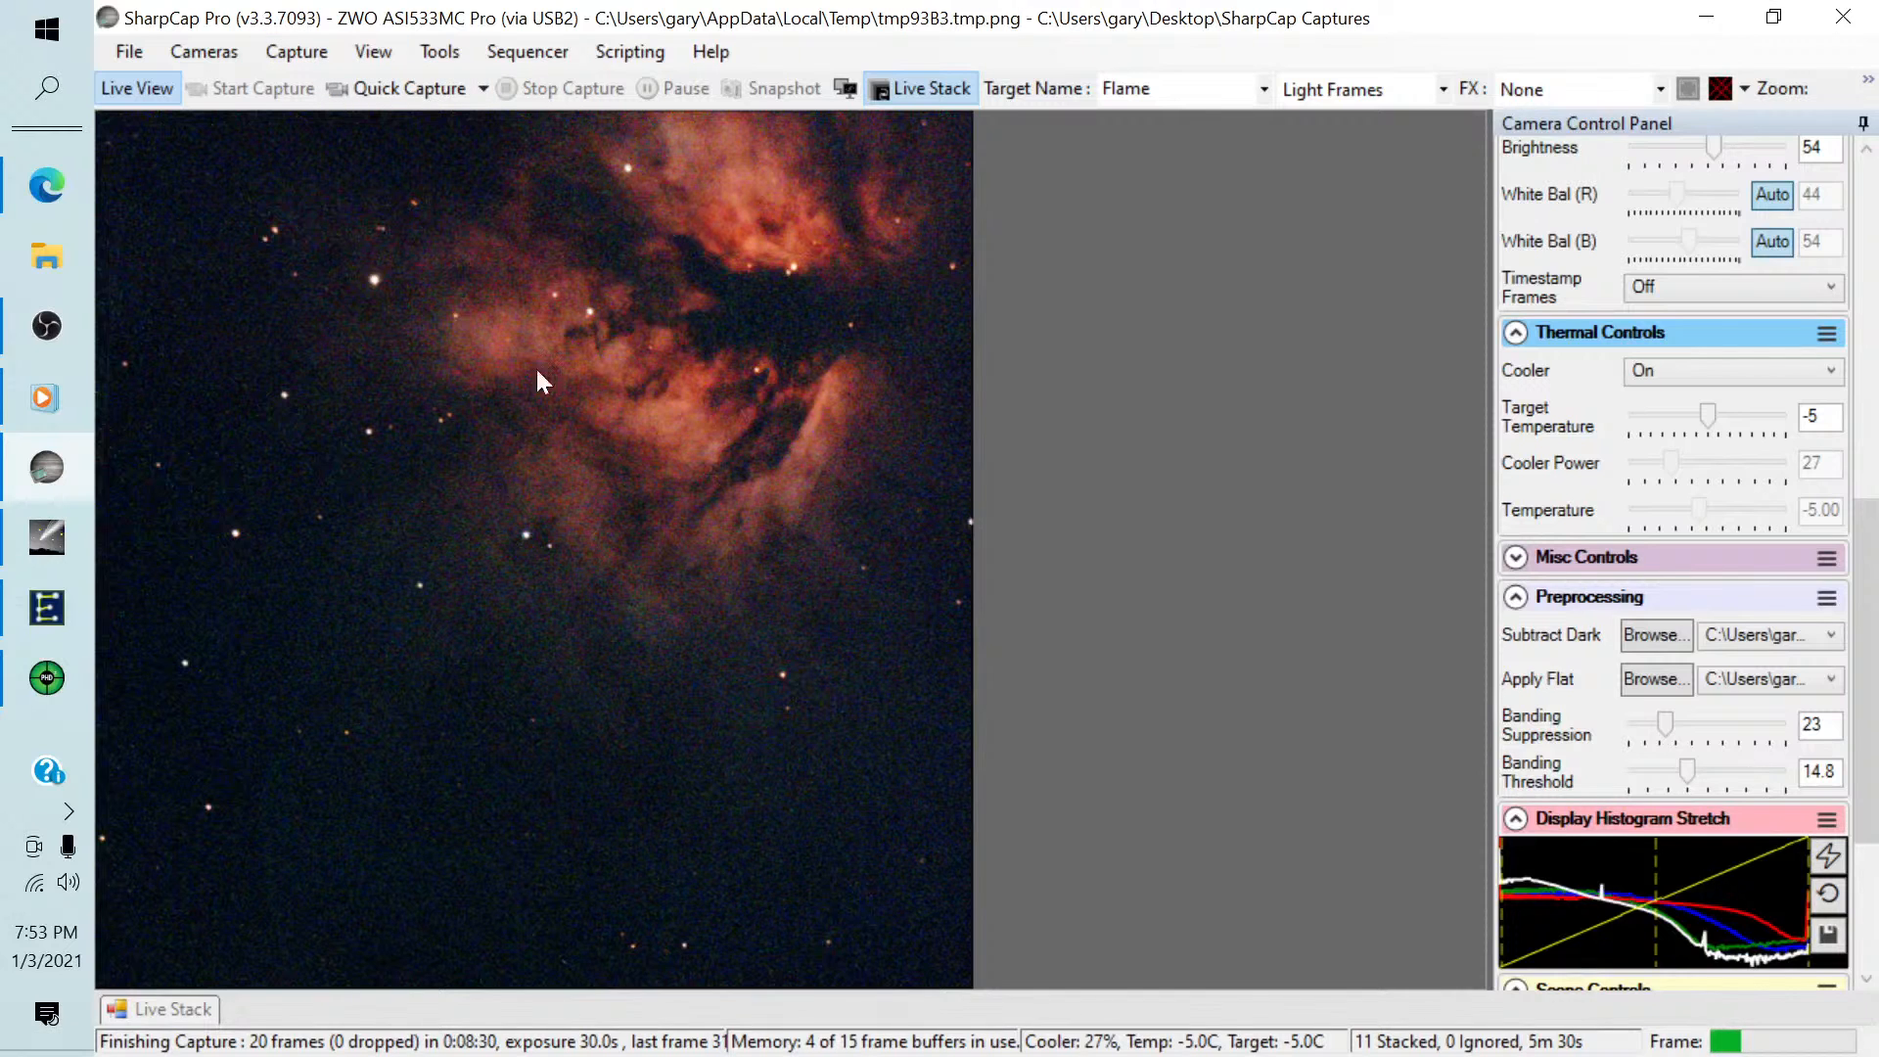
{"action": "mouse_move", "coordinate": [47, 333]}
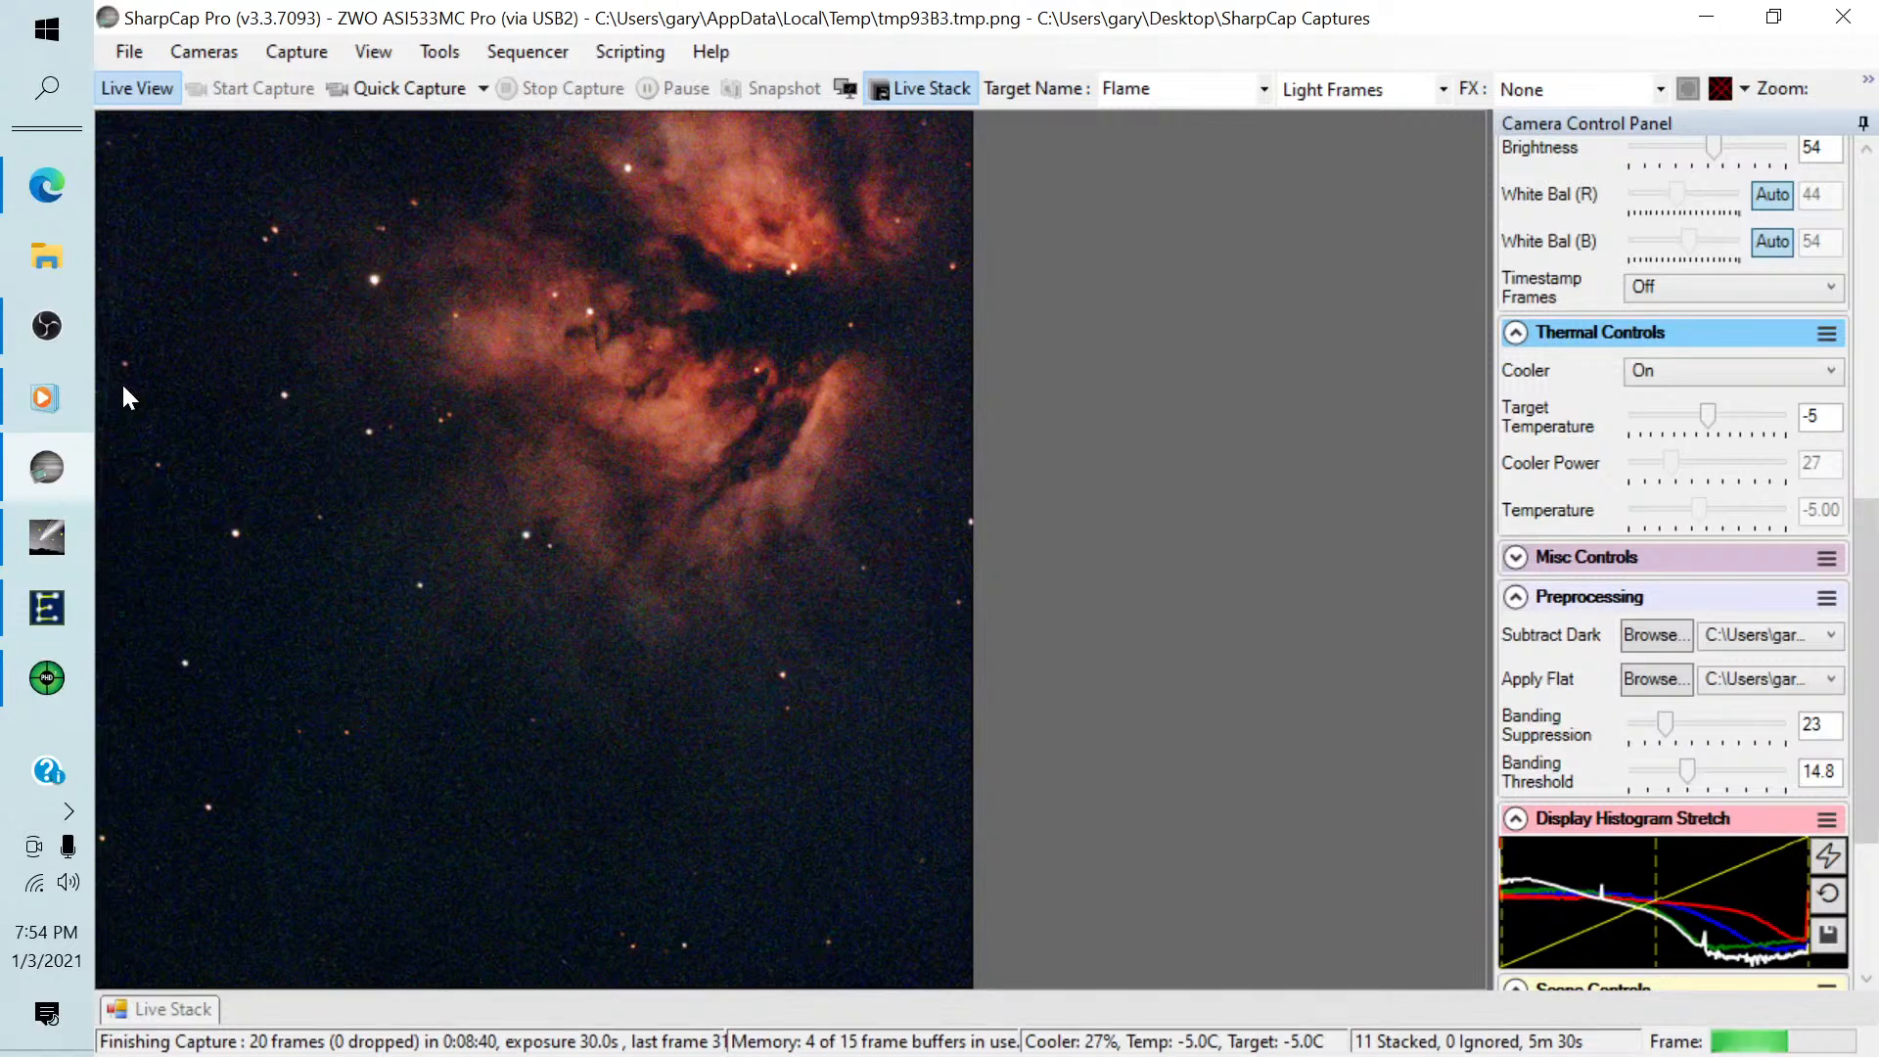
Run the recent Image Target.scs sequence and confirm the saved-previous-image prompt.
{"action": "left_click", "coordinate": [533, 51]}
{"action": "mouse_move", "coordinate": [578, 213]}
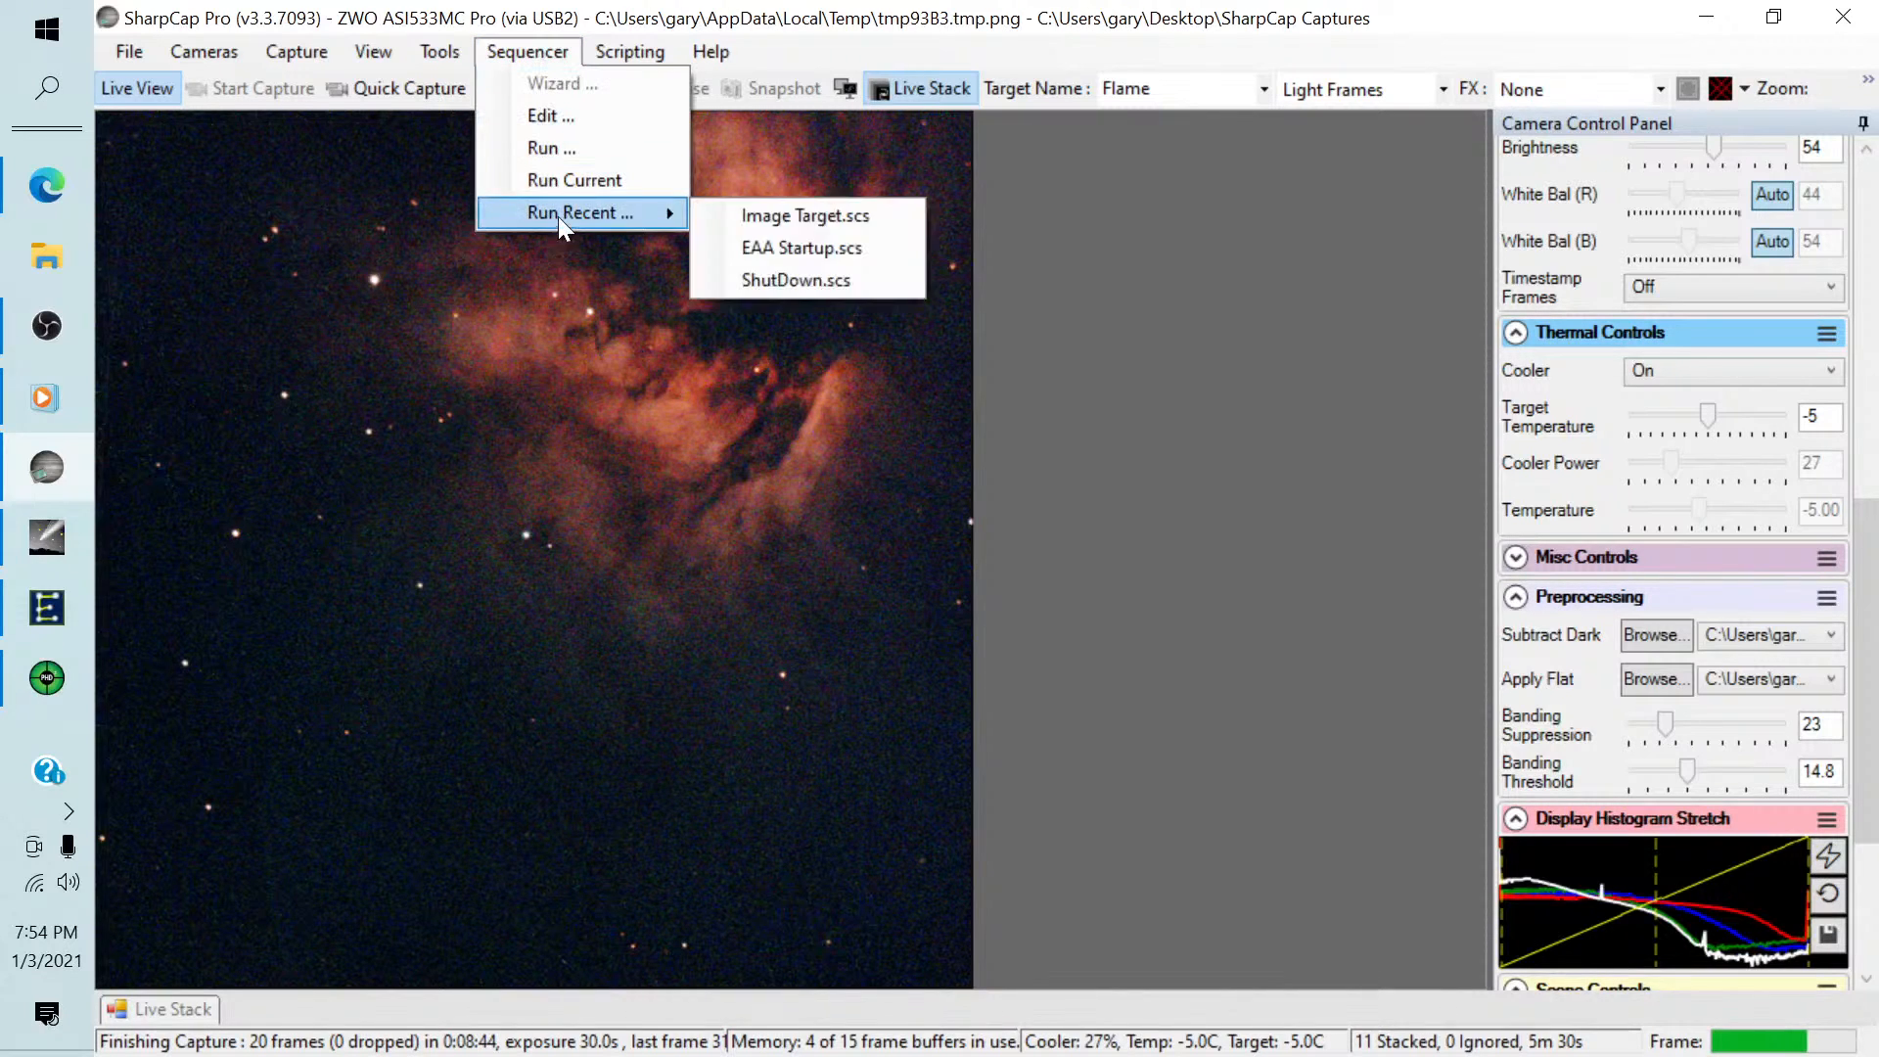
{"action": "left_click", "coordinate": [791, 218]}
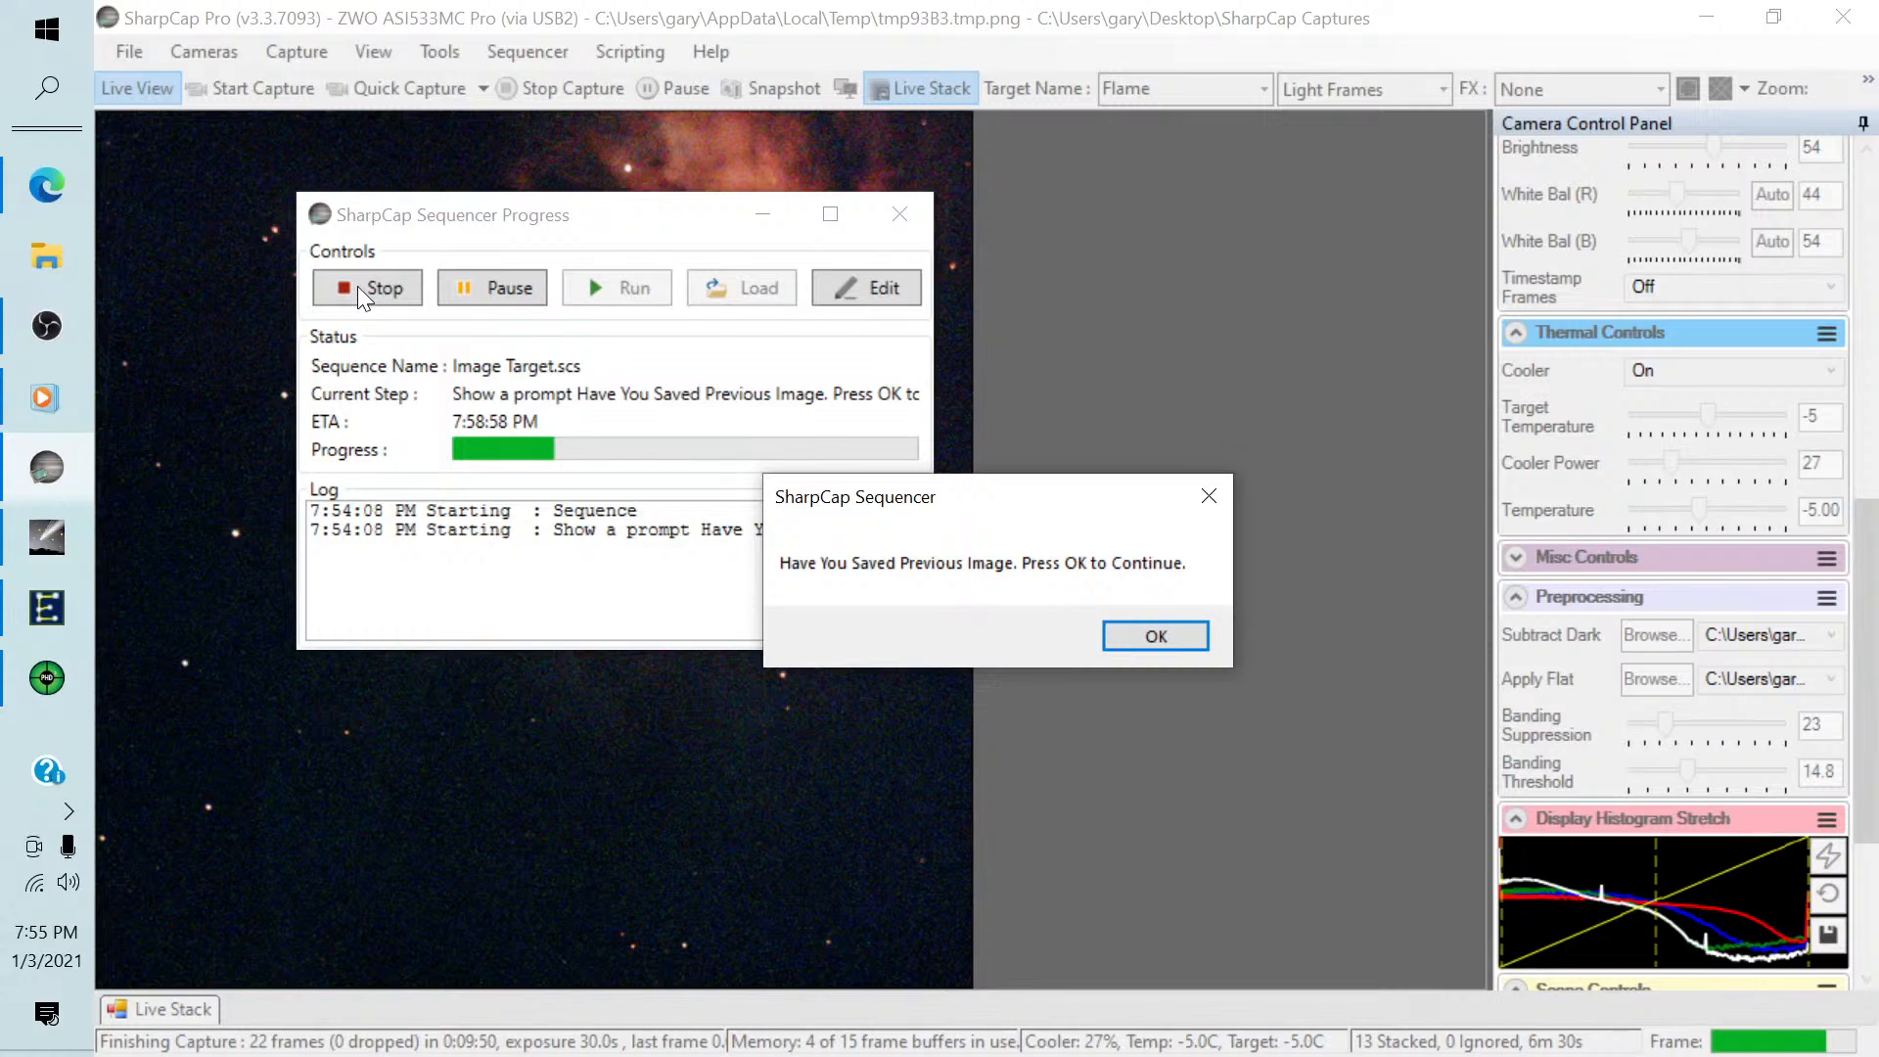
{"action": "left_click", "coordinate": [1127, 636]}
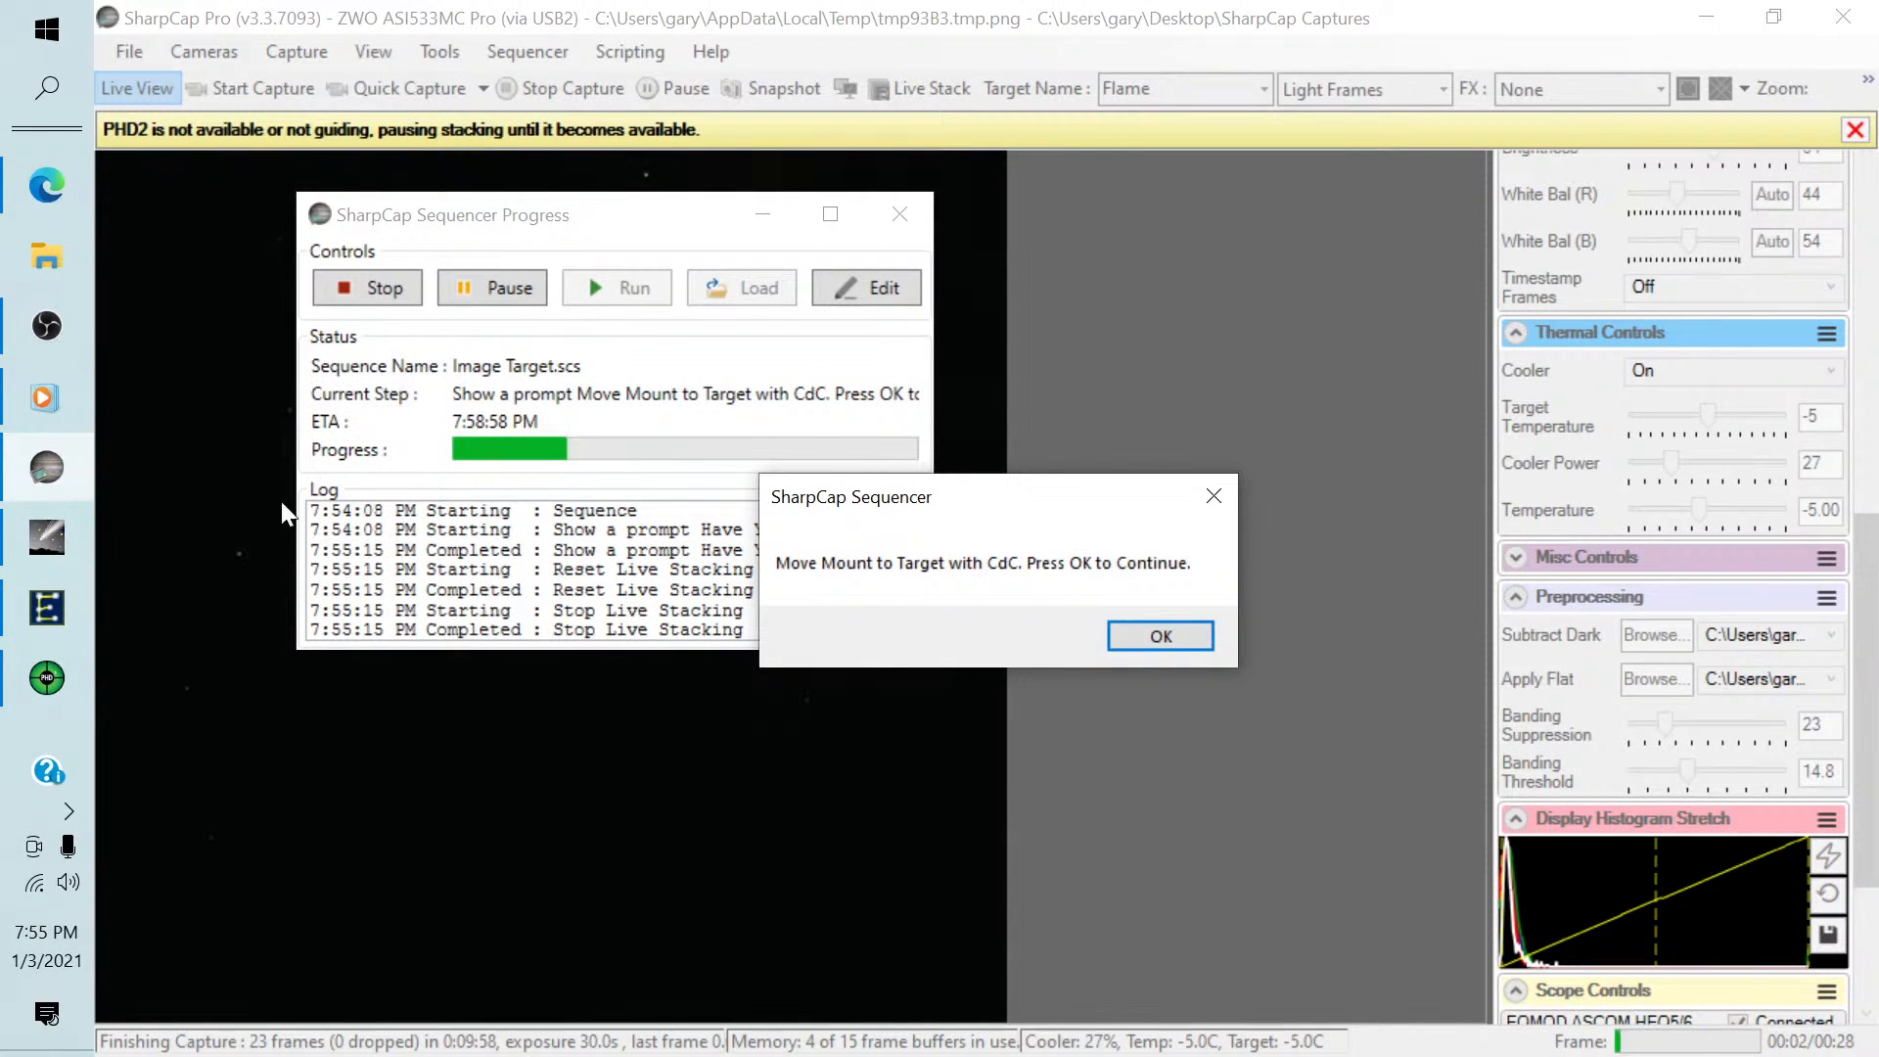
Switch to Cartes du Ciel, select B 33 on the chart near IC 434, and slew the mount to it.
{"action": "left_click", "coordinate": [73, 533]}
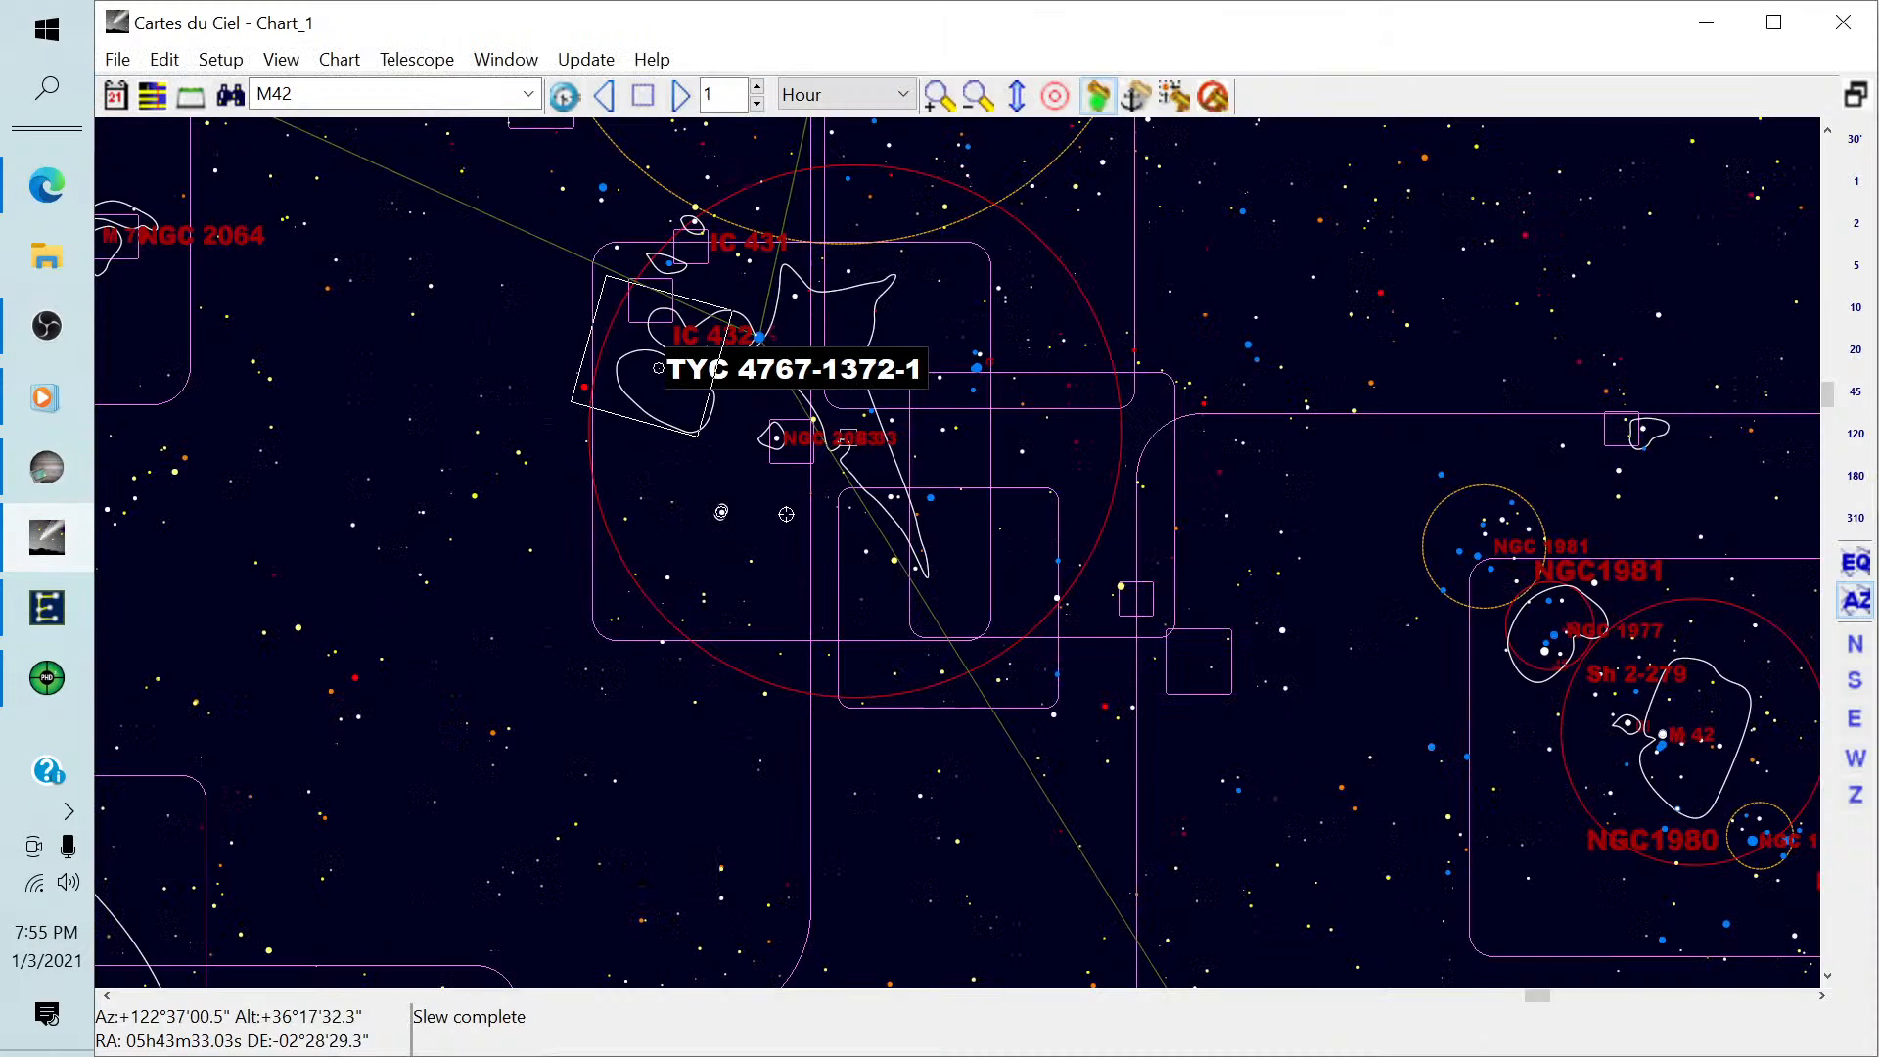
{"action": "scroll", "coordinate": [786, 514], "scroll_direction": "up", "scroll_amount": 5}
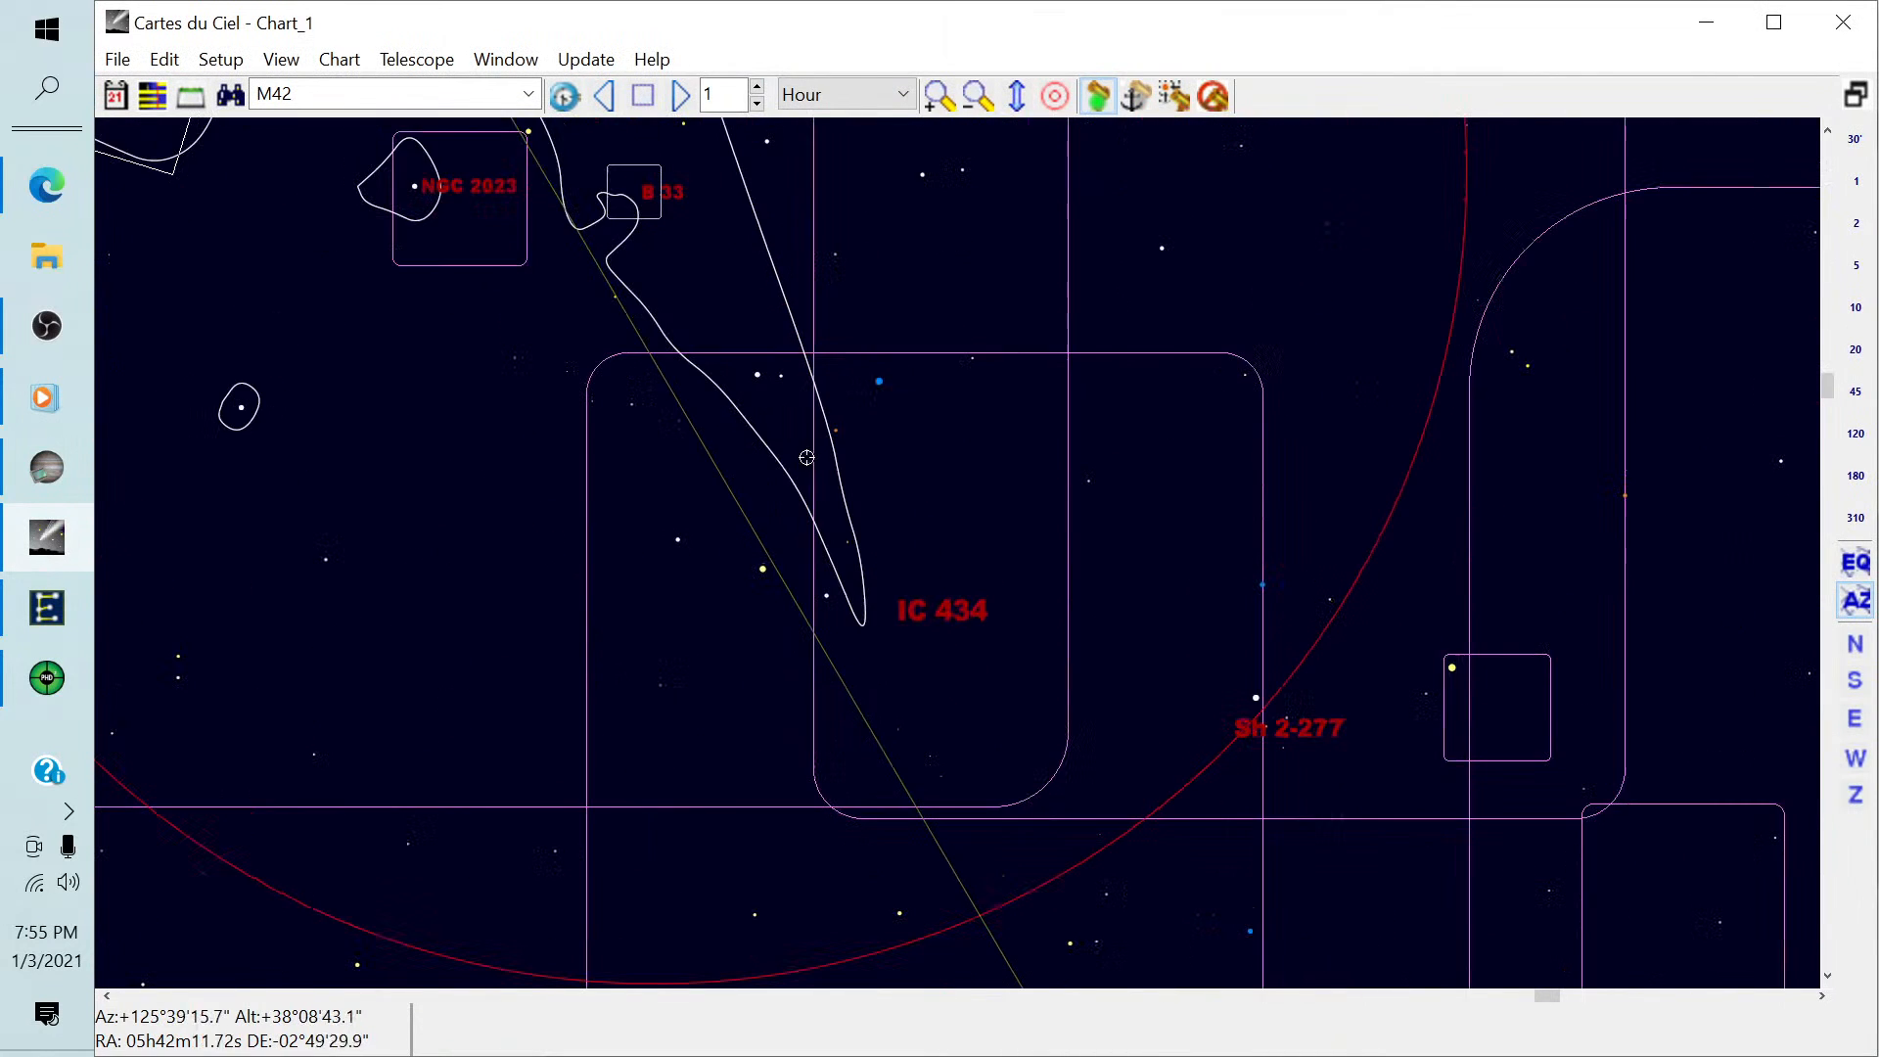
{"action": "left_click_drag", "start_coordinate": [546, 402], "coordinate": [839, 524]}
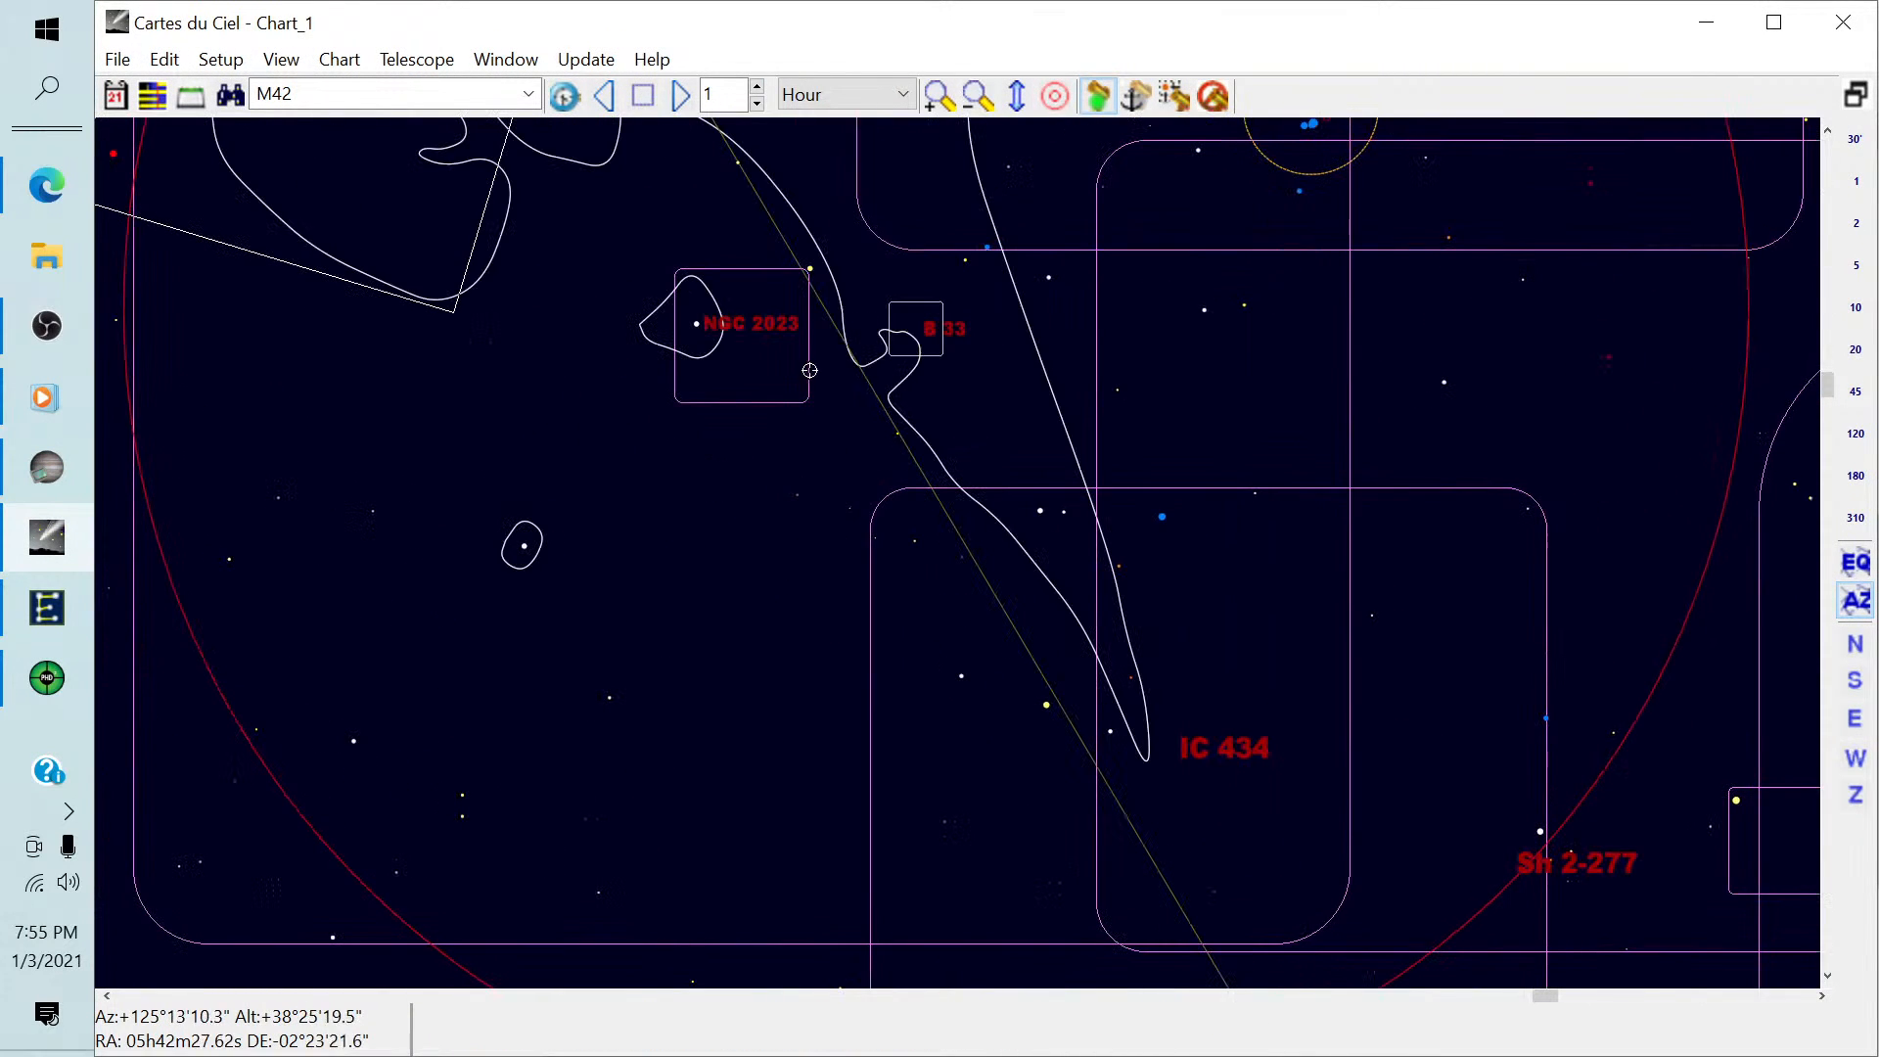
{"action": "left_click", "coordinate": [911, 332]}
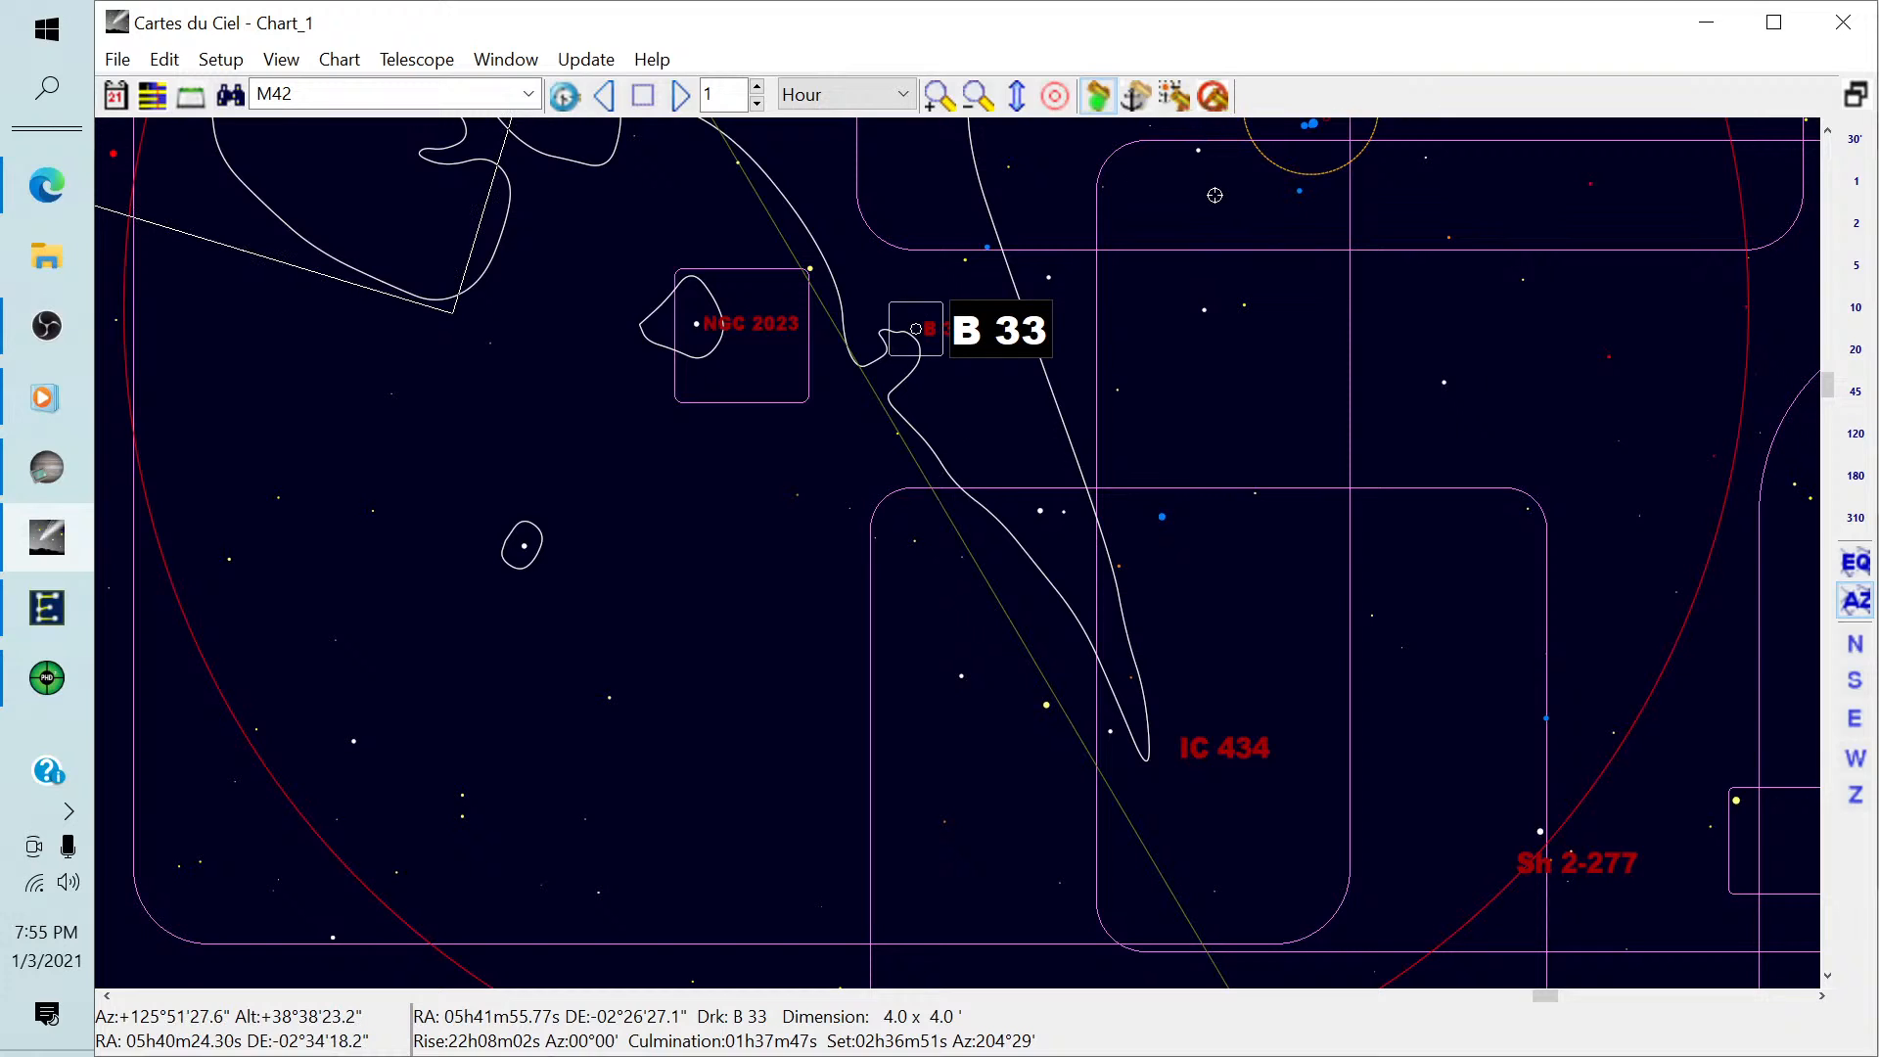
{"action": "left_click", "coordinate": [1180, 103]}
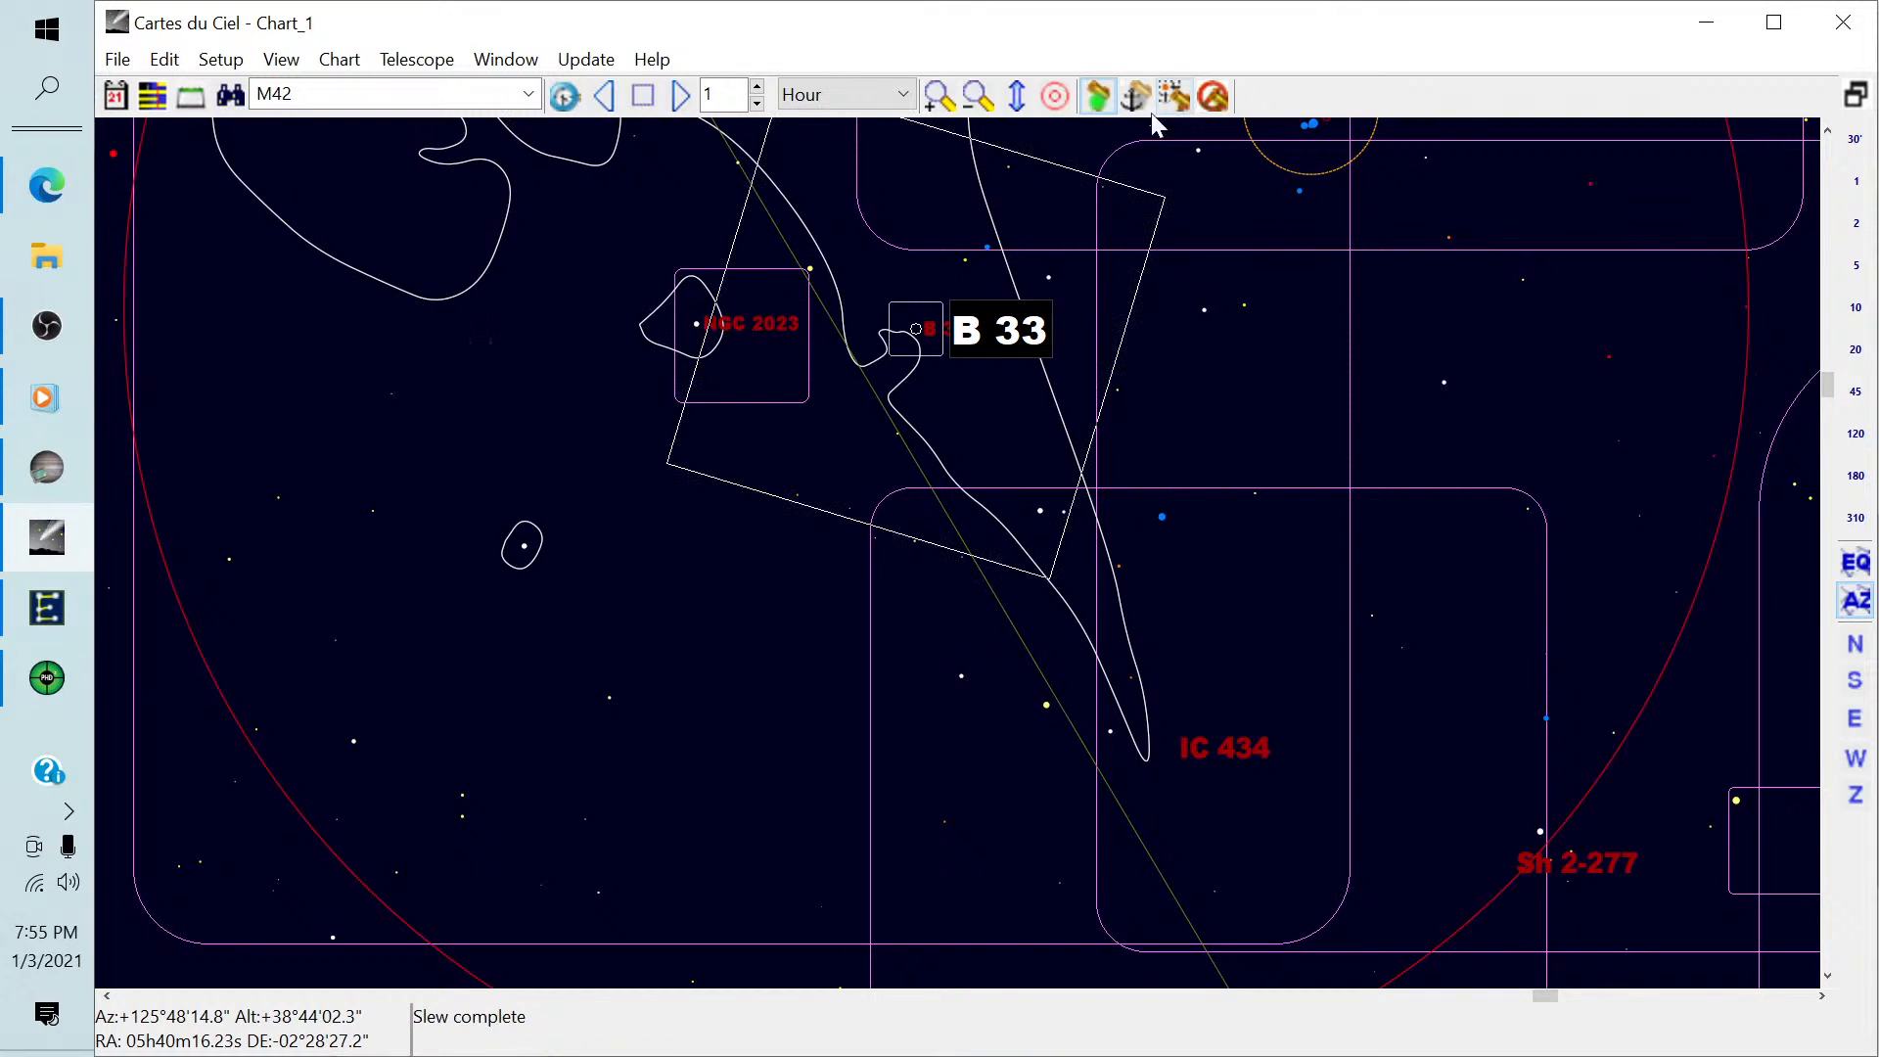
Switch to PHD2 and dismiss the guiding-stopped alert, then return to SharpCap and confirm the move-mount prompt.
{"action": "mouse_move", "coordinate": [54, 682]}
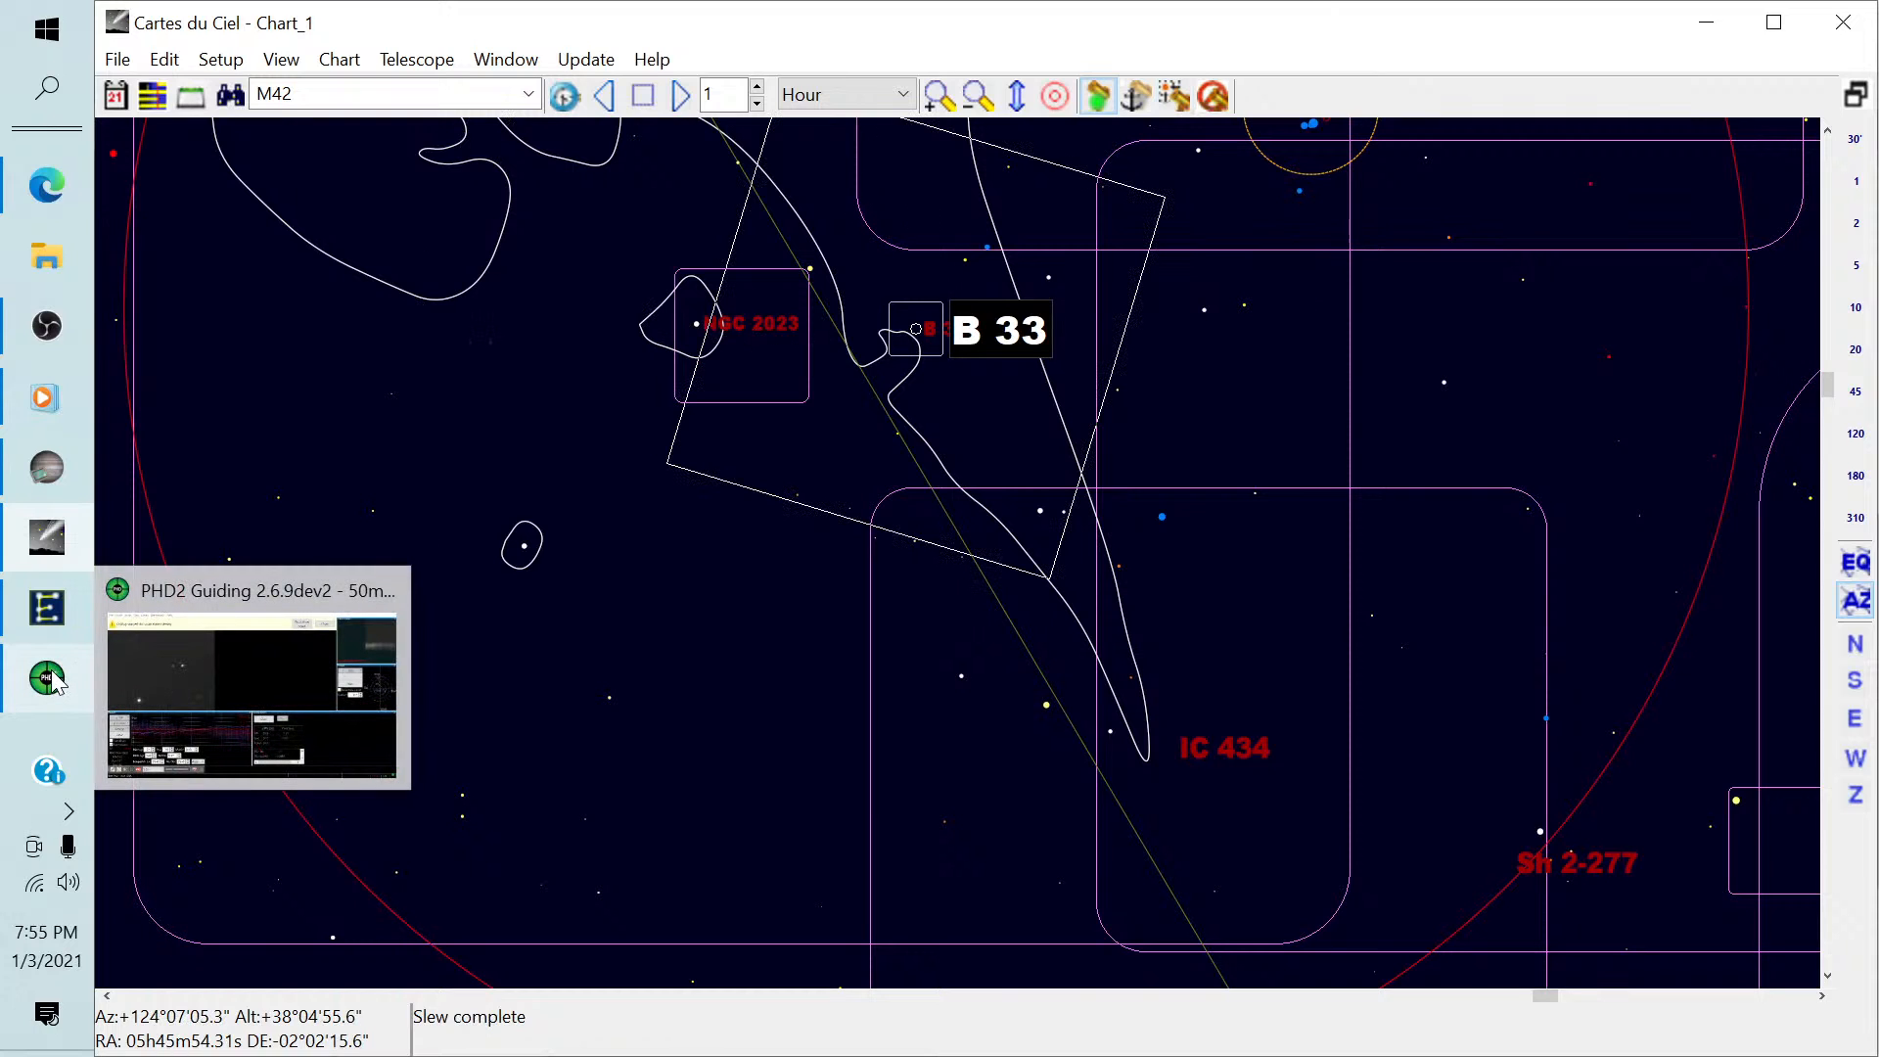
{"action": "left_click", "coordinate": [54, 682]}
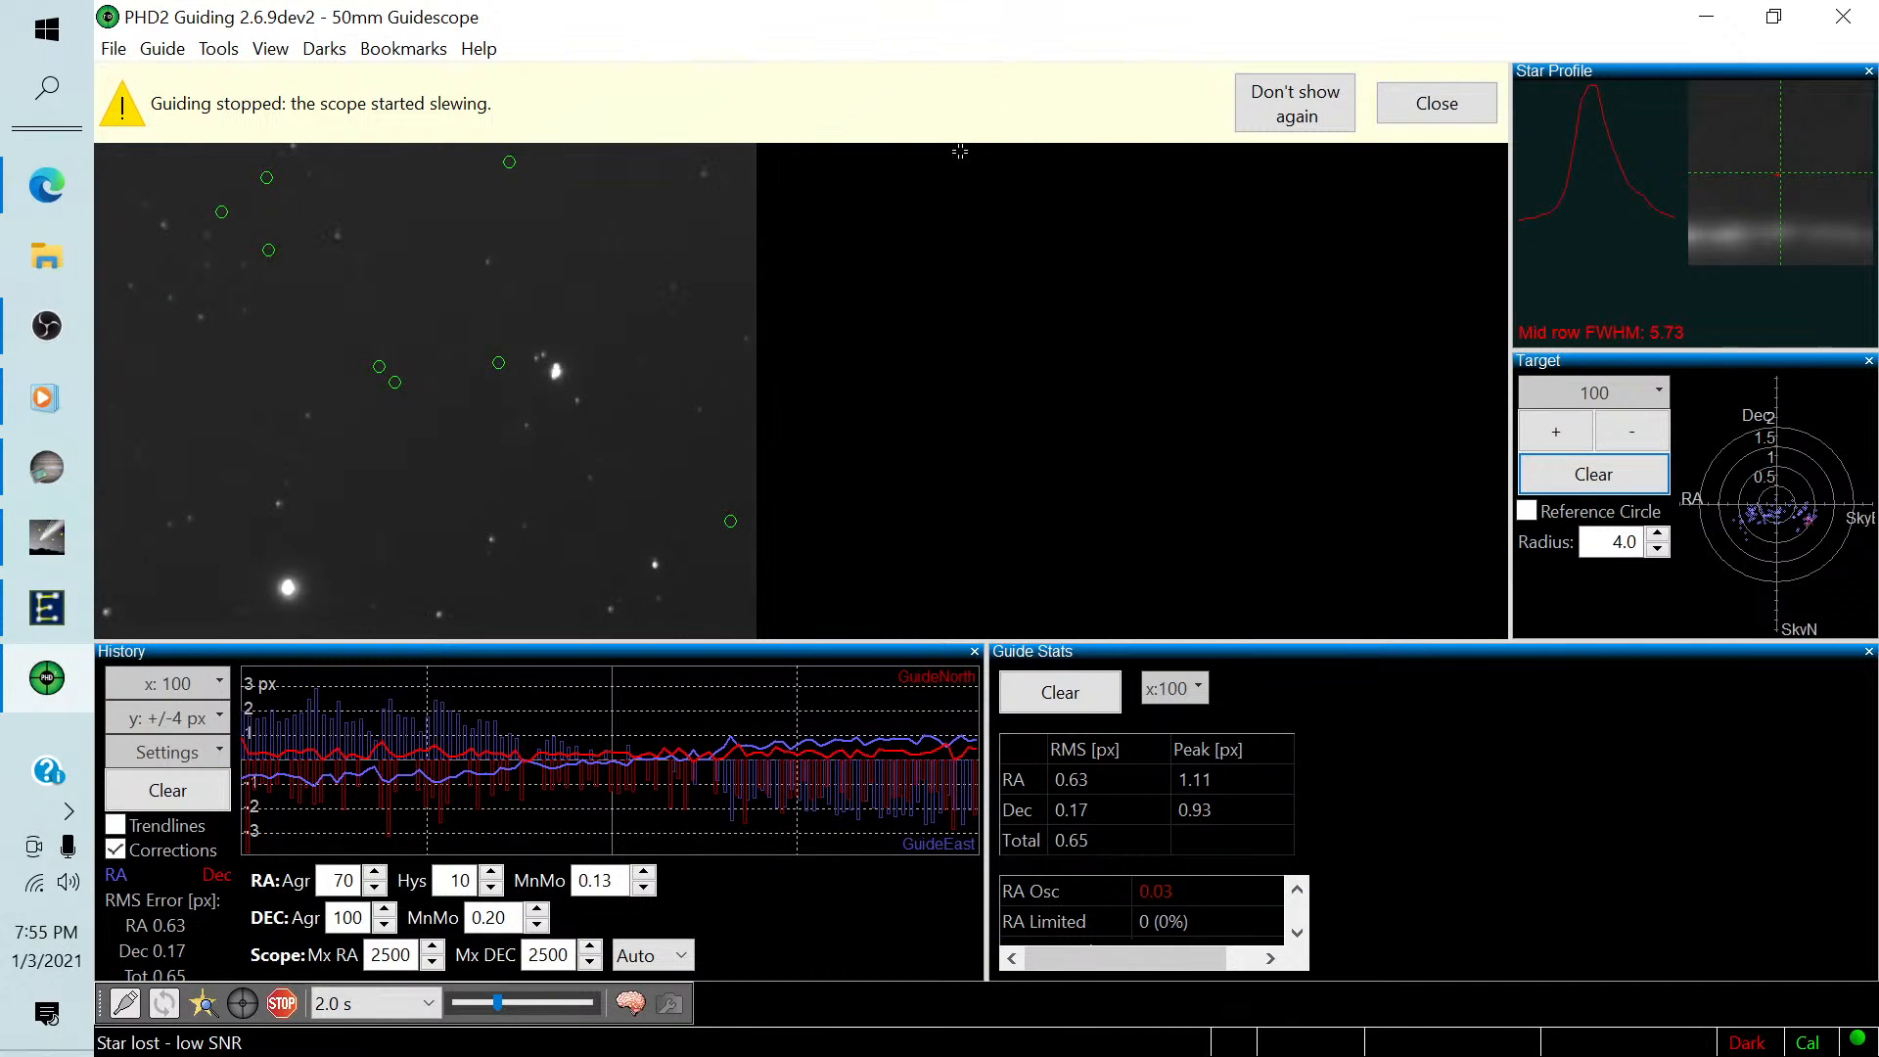
{"action": "left_click", "coordinate": [1434, 104]}
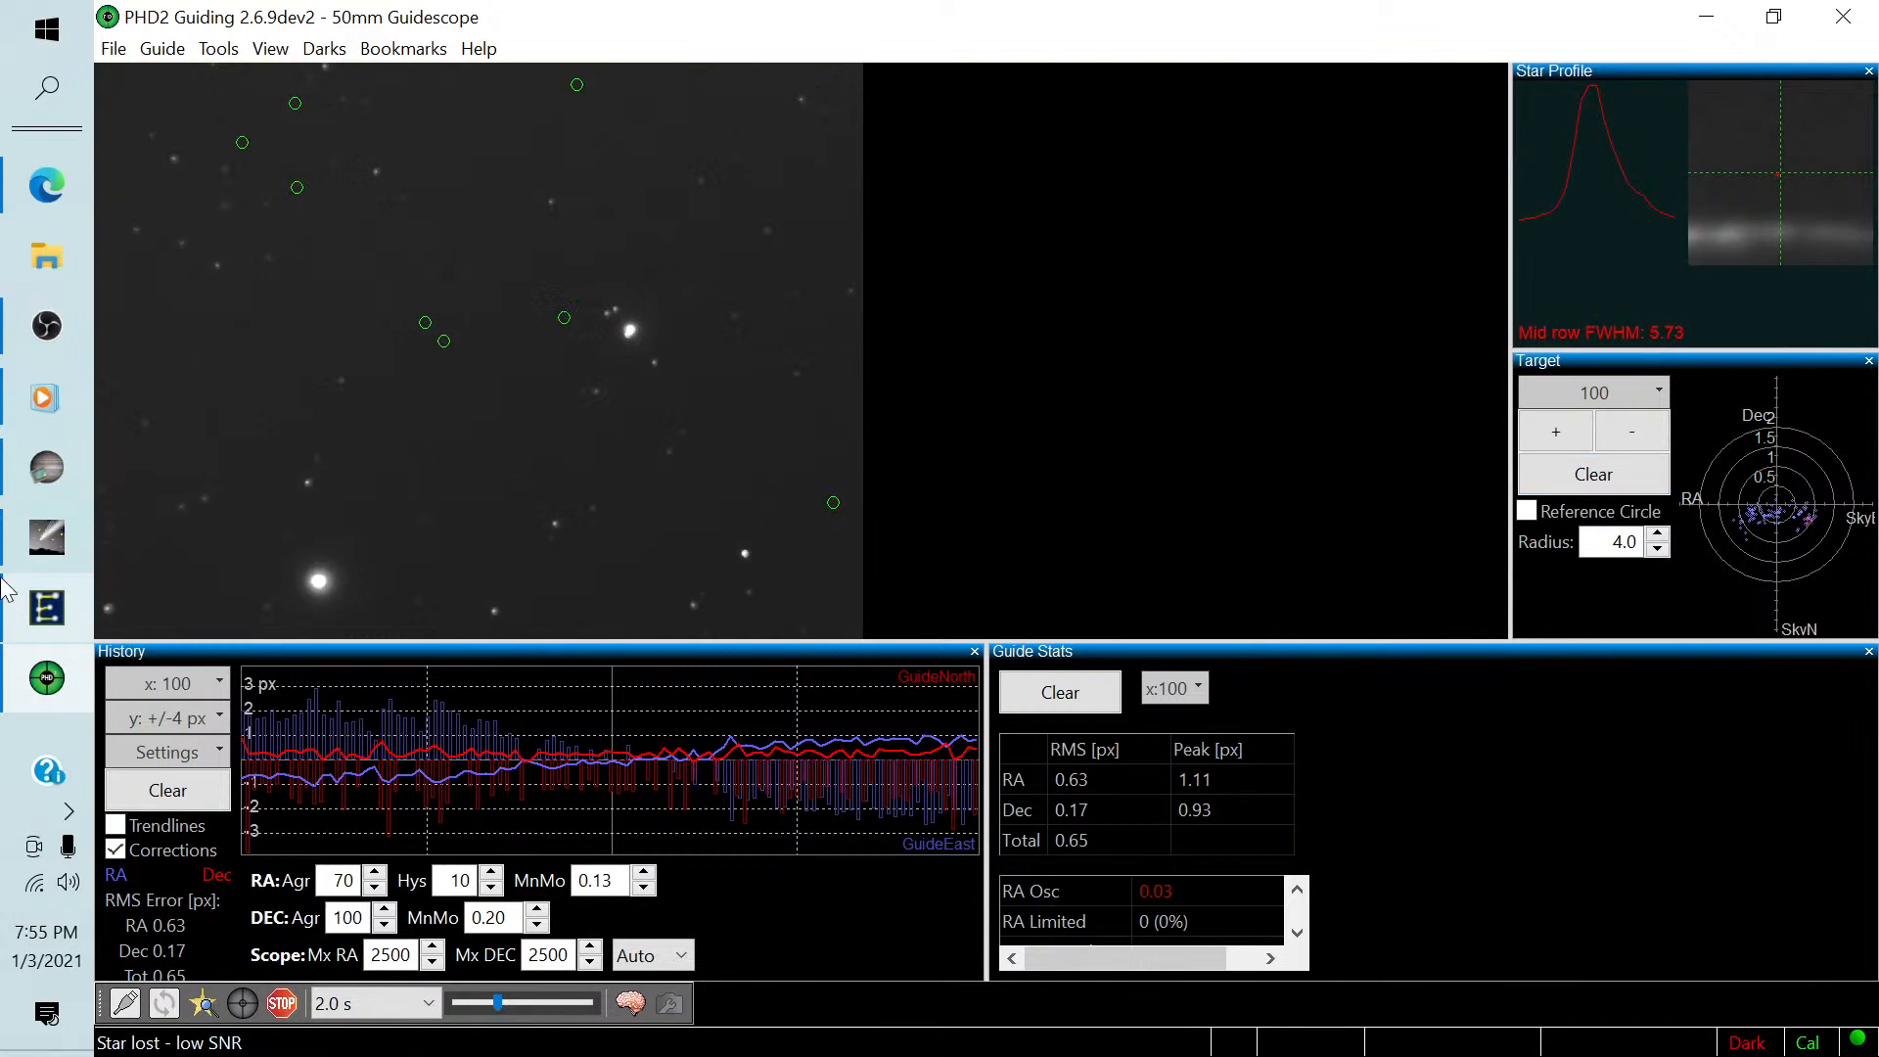
{"action": "left_click", "coordinate": [47, 467]}
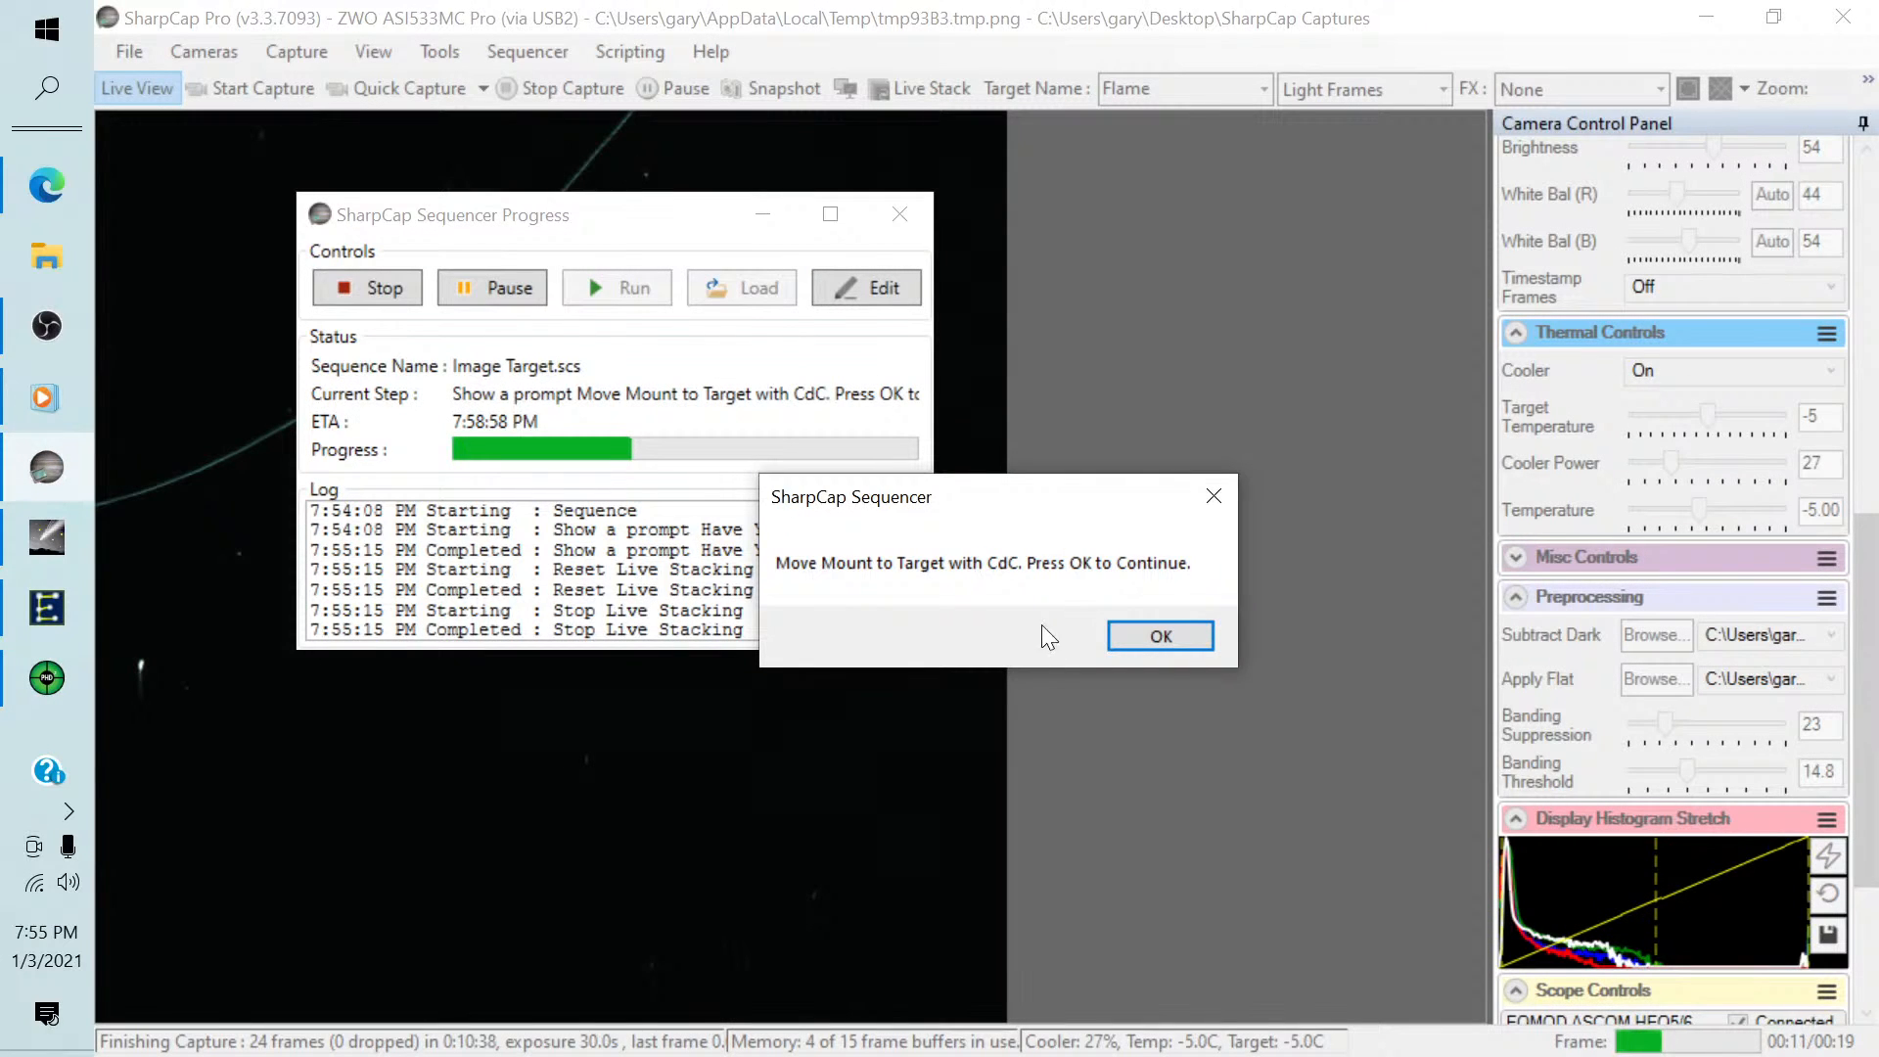
{"action": "left_click", "coordinate": [1146, 638]}
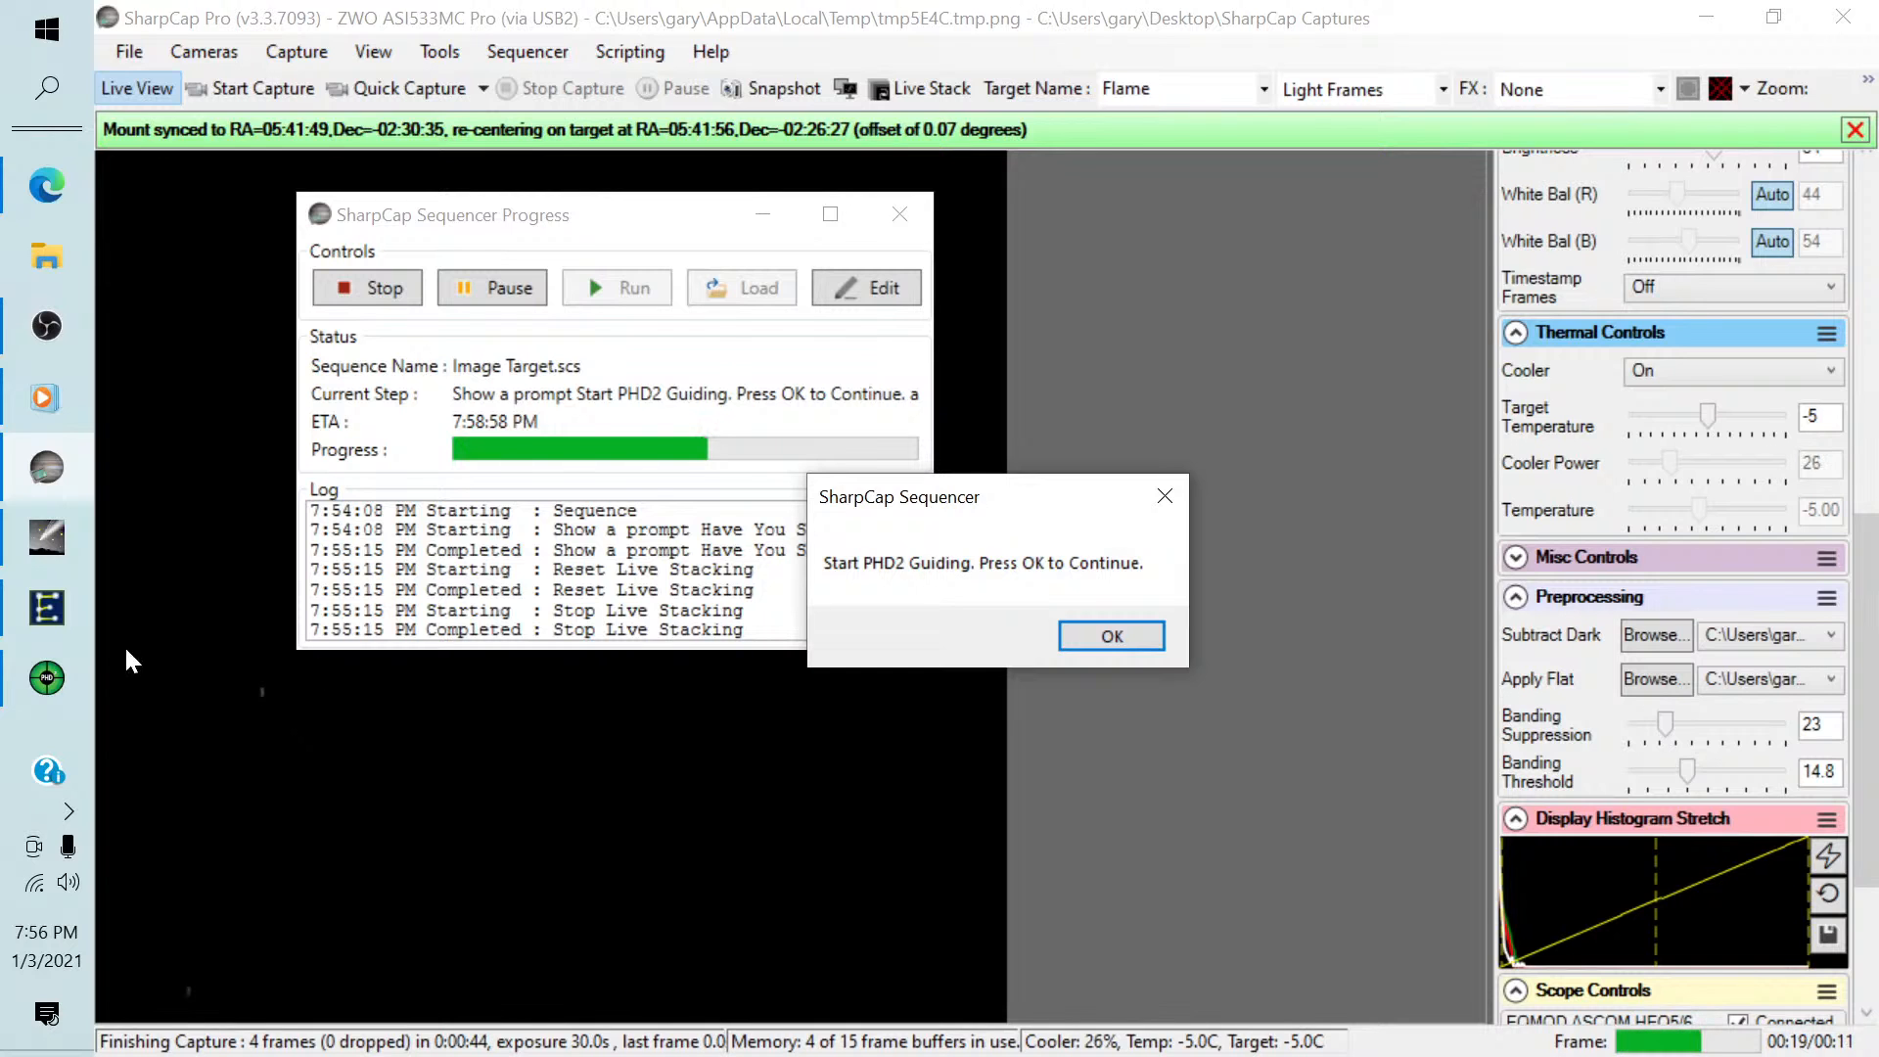
Switch to PHD2, restart looping exposures, auto-select a guide star and begin guiding, dismissing the dark-library notice.
{"action": "left_click", "coordinate": [47, 678]}
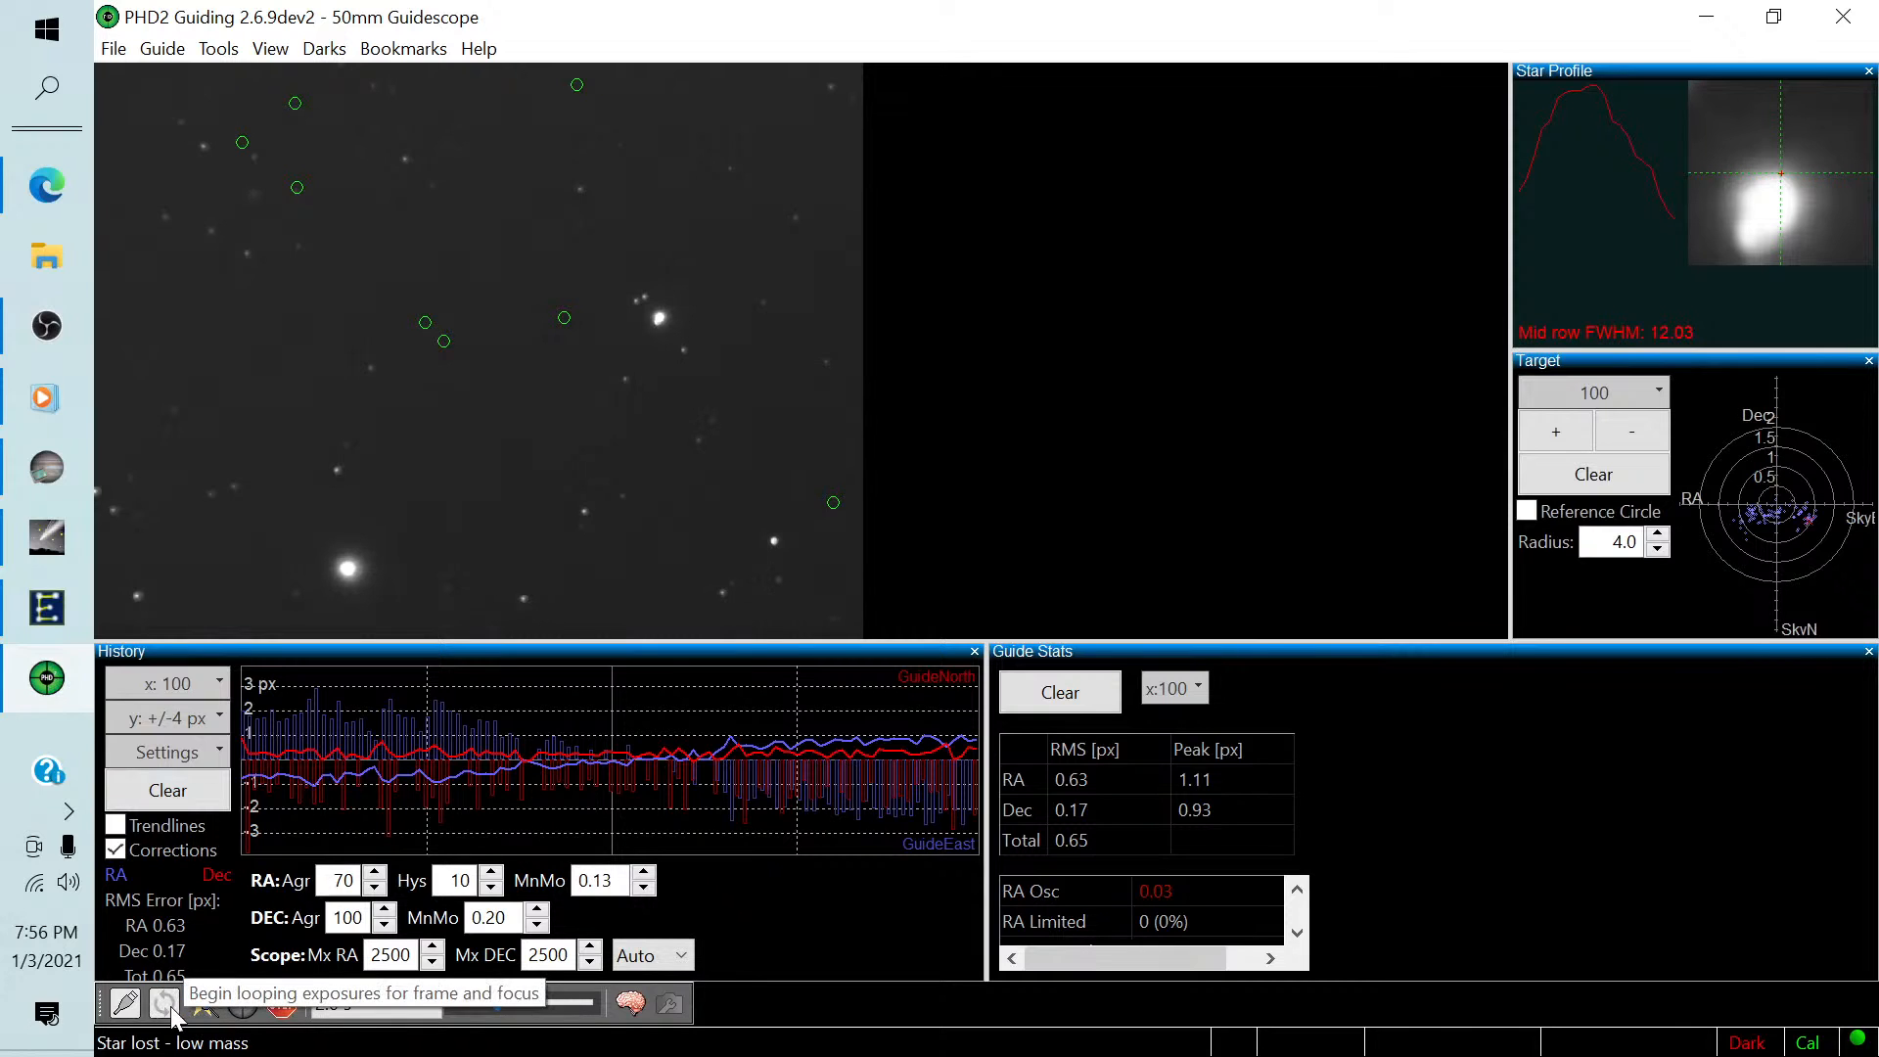
{"action": "left_click", "coordinate": [282, 1008]}
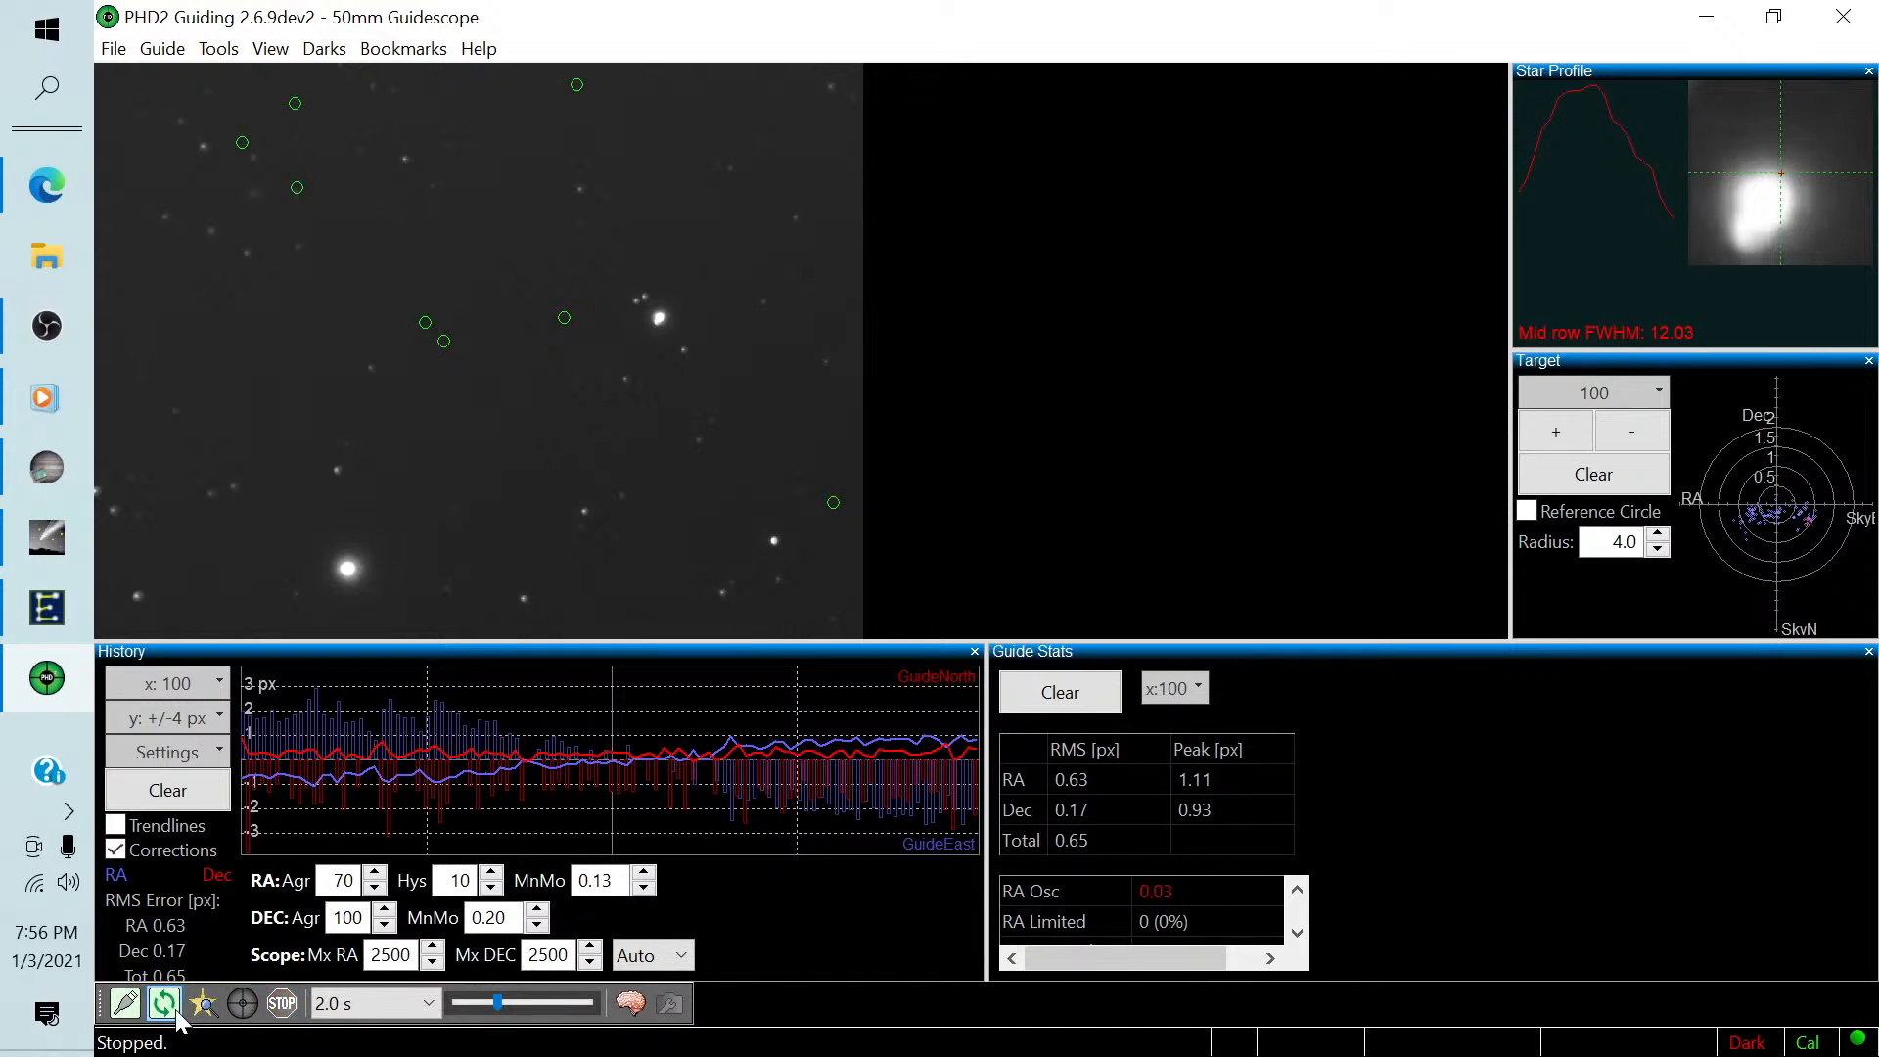
{"action": "left_click", "coordinate": [164, 1003]}
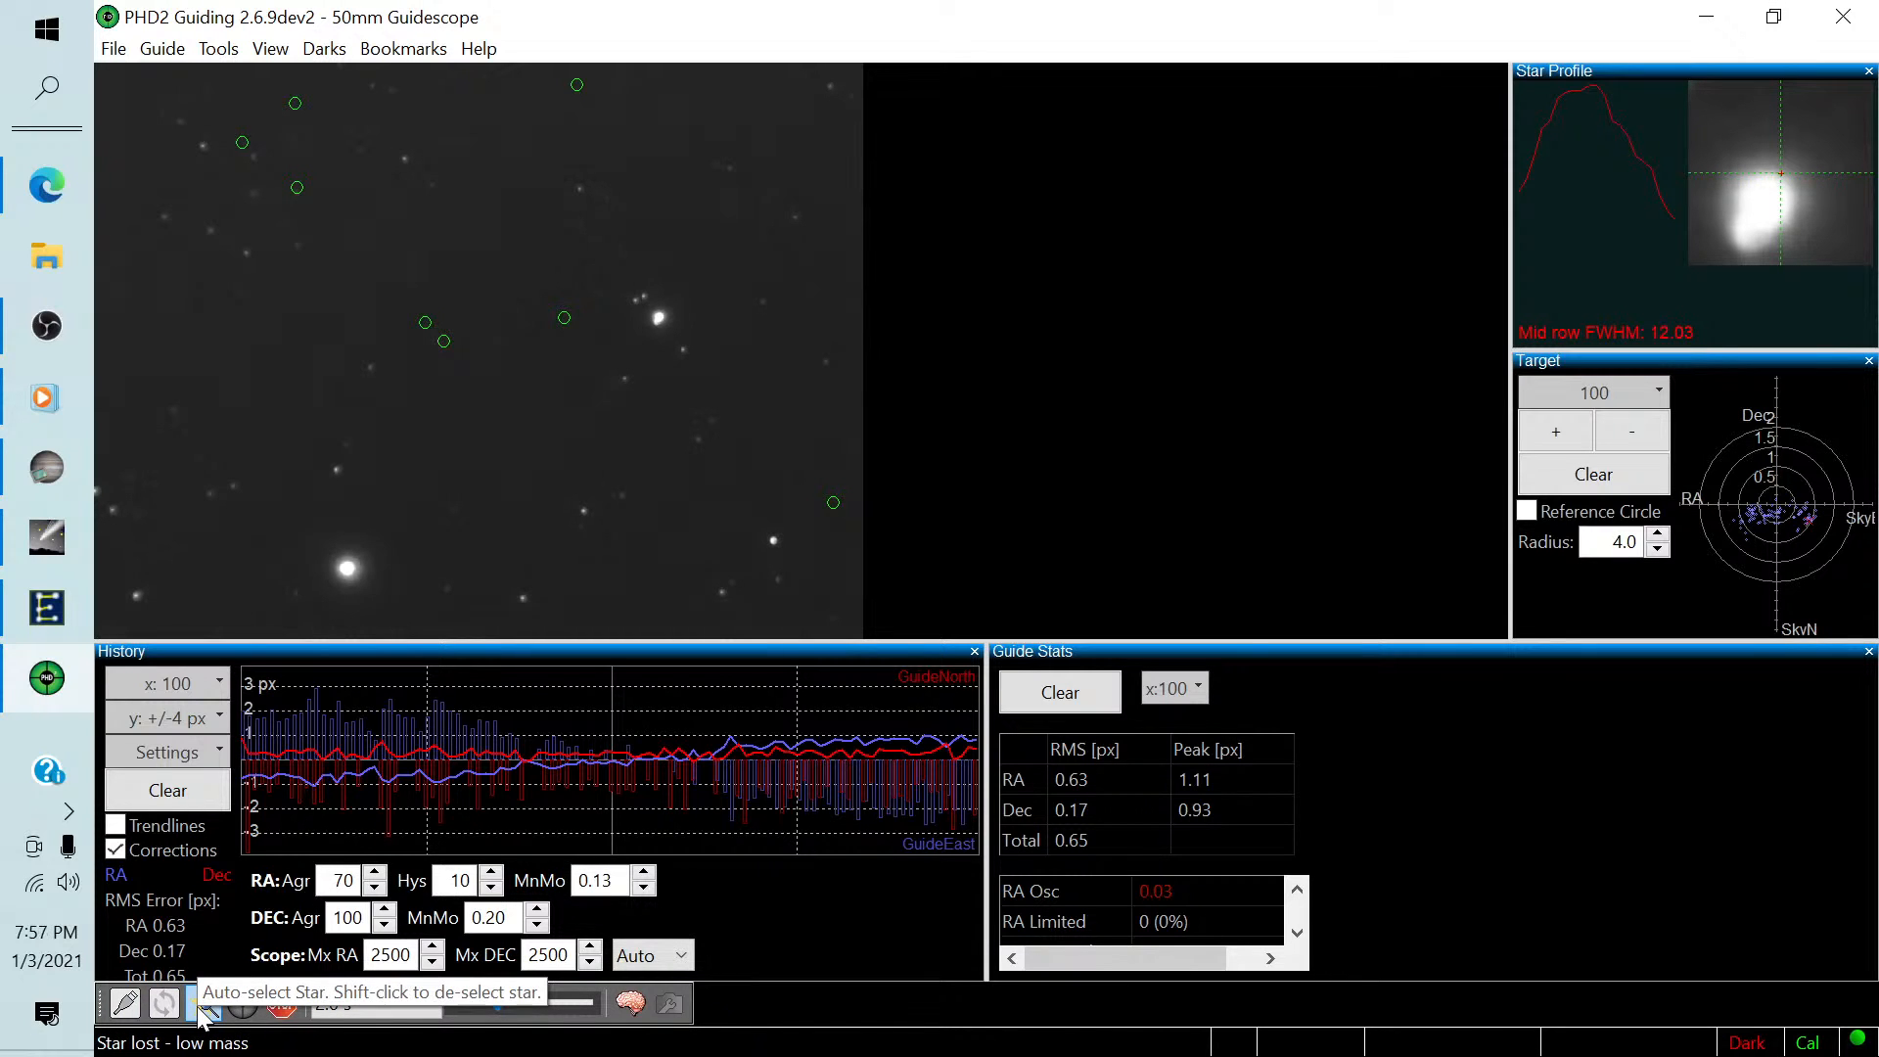
{"action": "left_click", "coordinate": [199, 1008]}
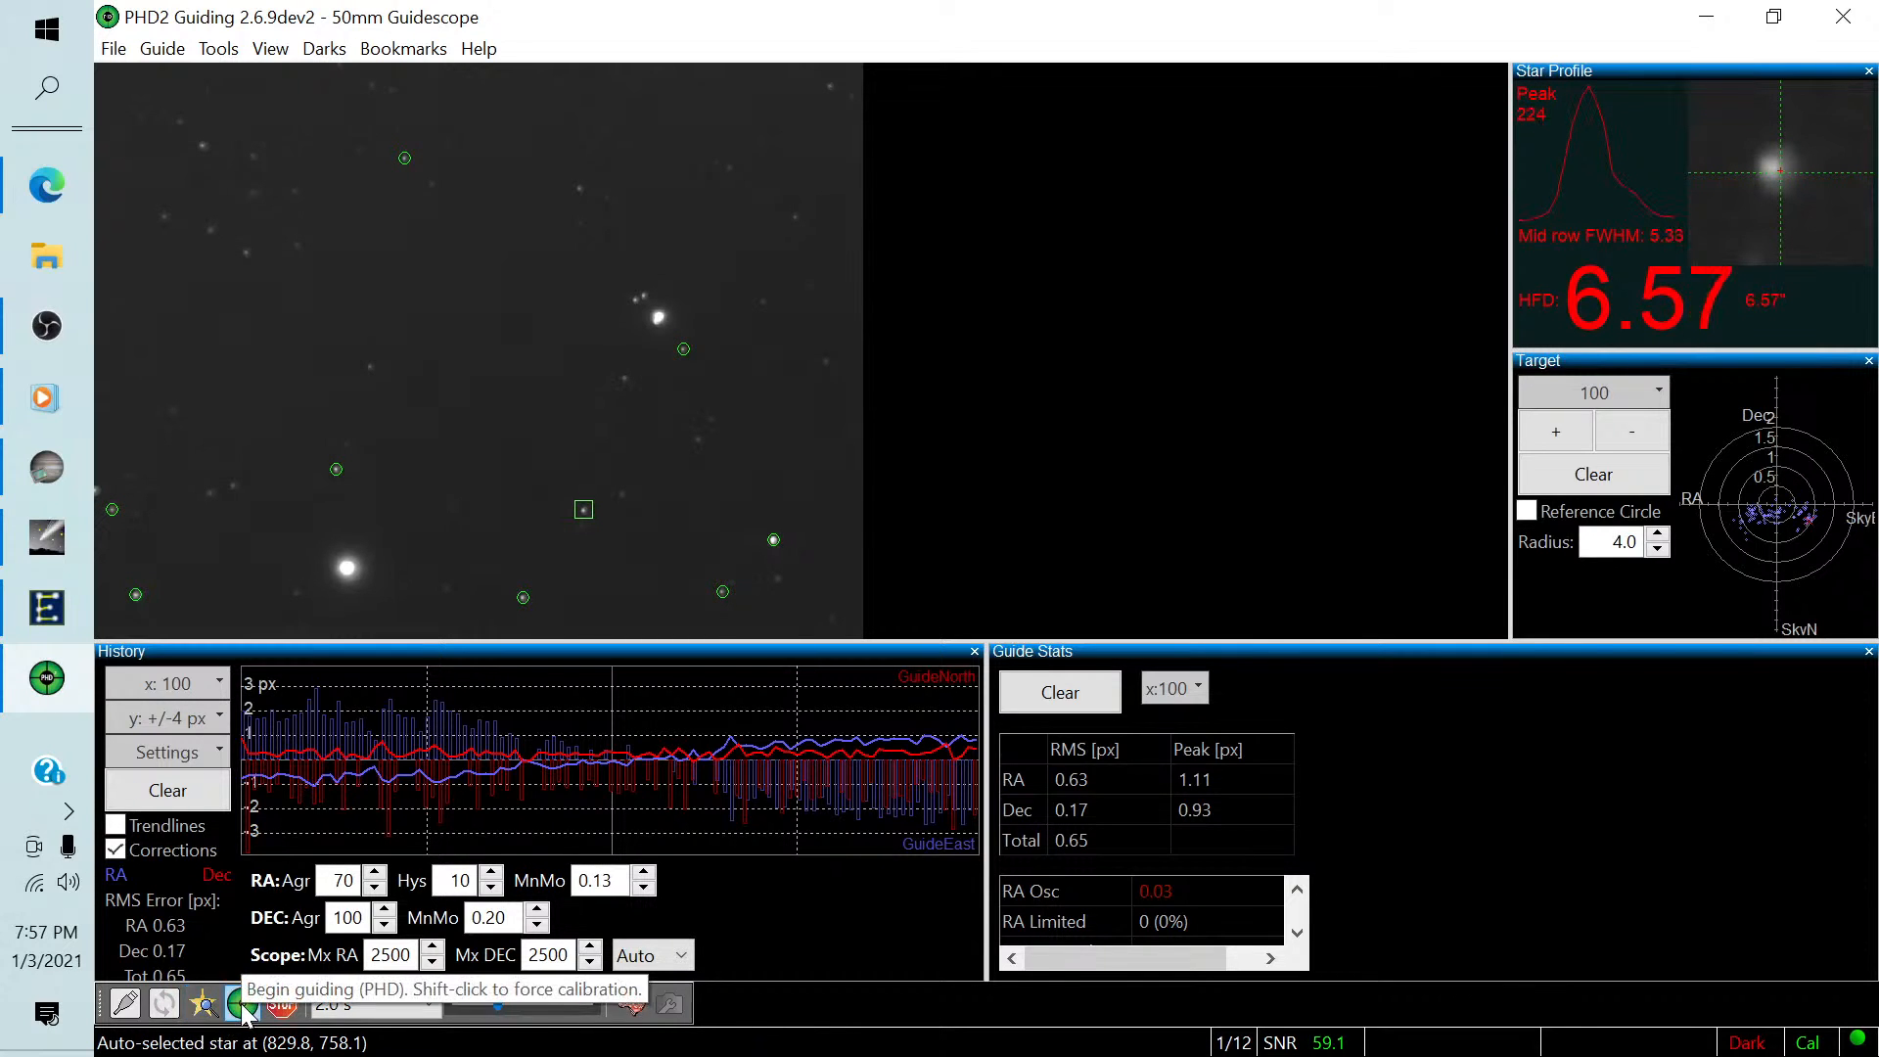
{"action": "left_click", "coordinate": [242, 1004]}
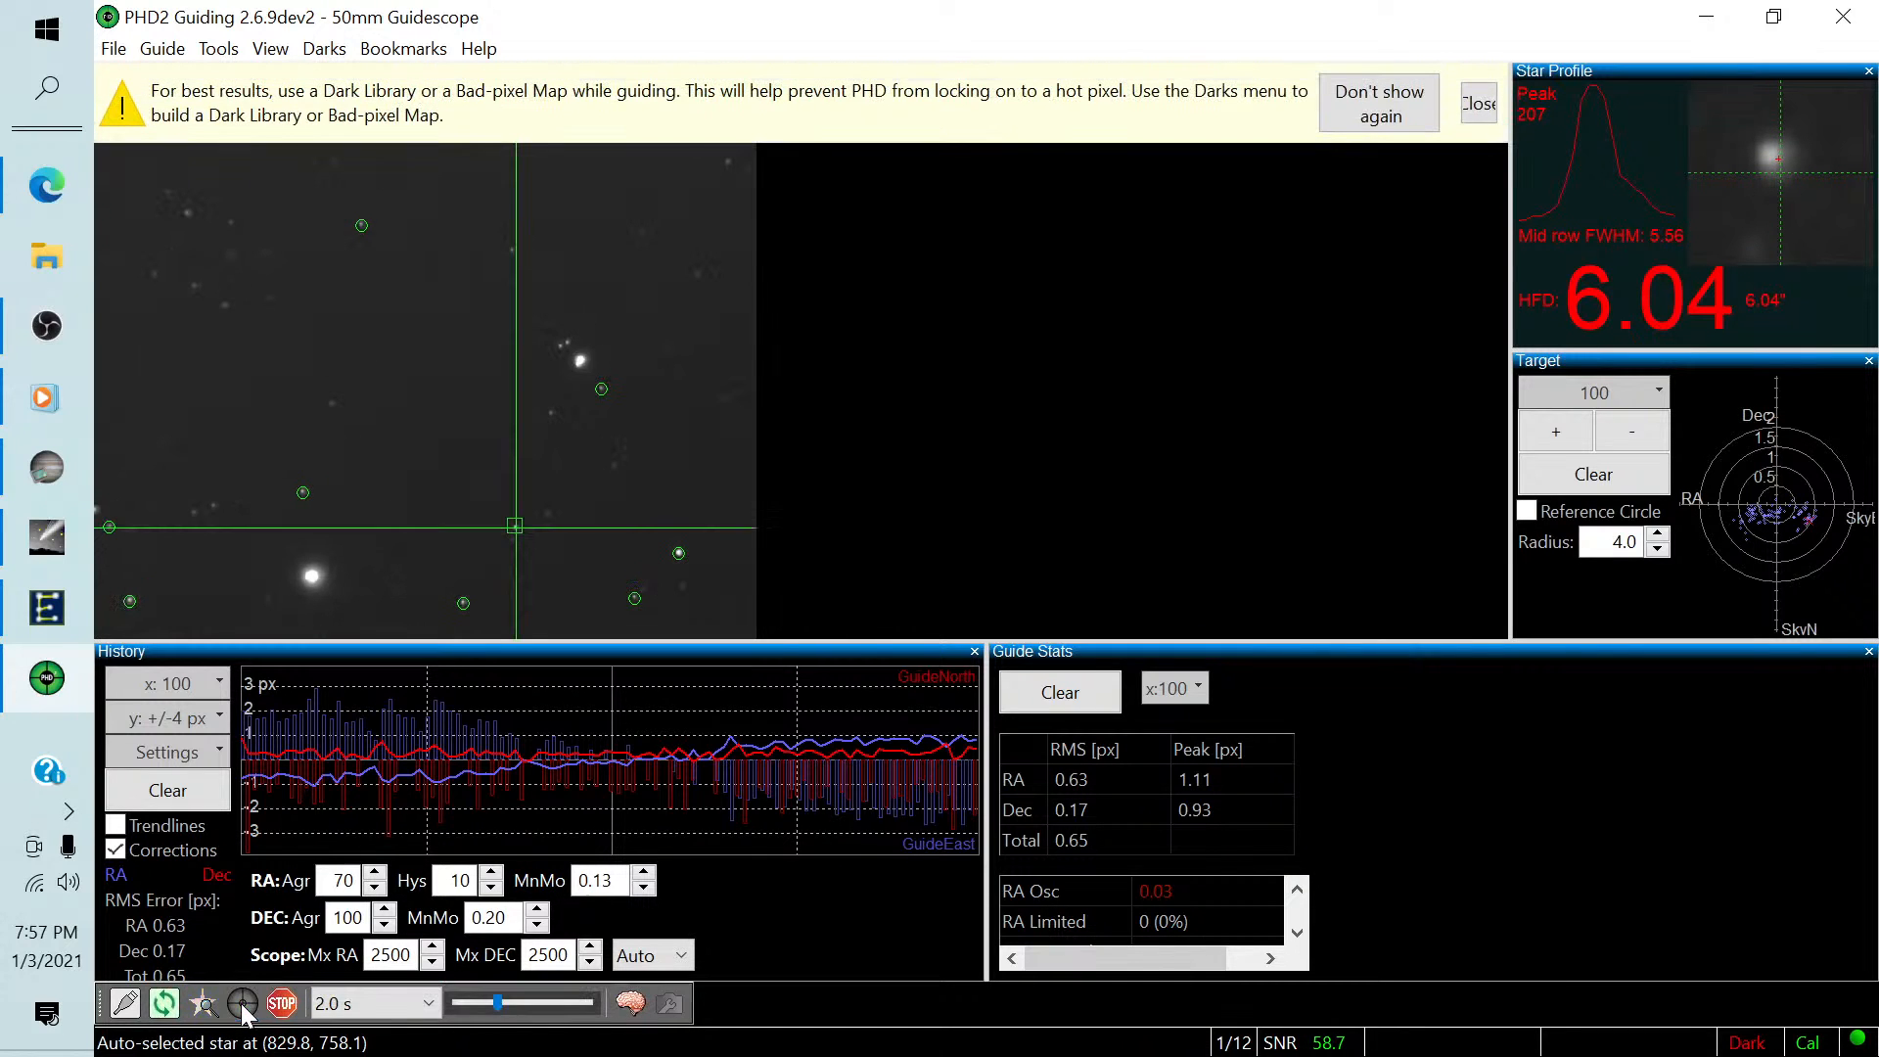
{"action": "left_click", "coordinate": [1480, 110]}
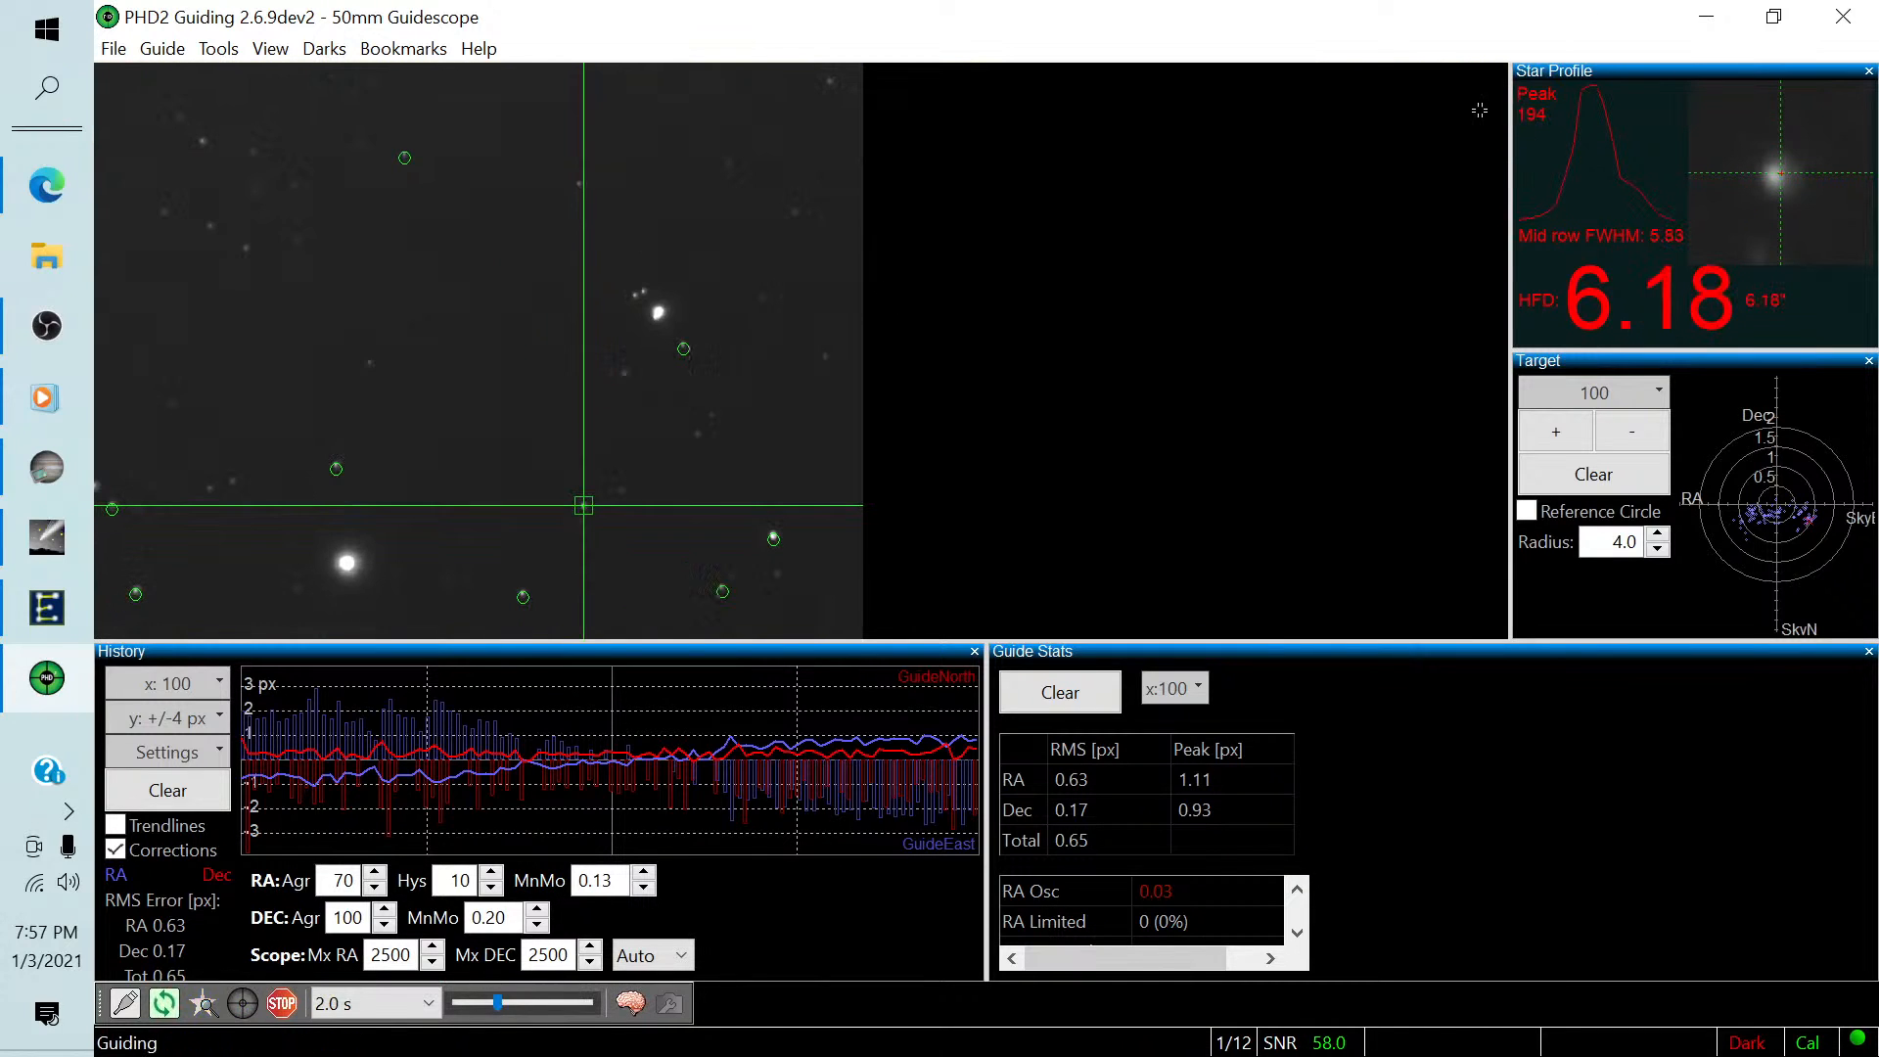
Clear the guiding history graph, the guide stats and the target plot.
{"action": "left_click", "coordinate": [188, 788]}
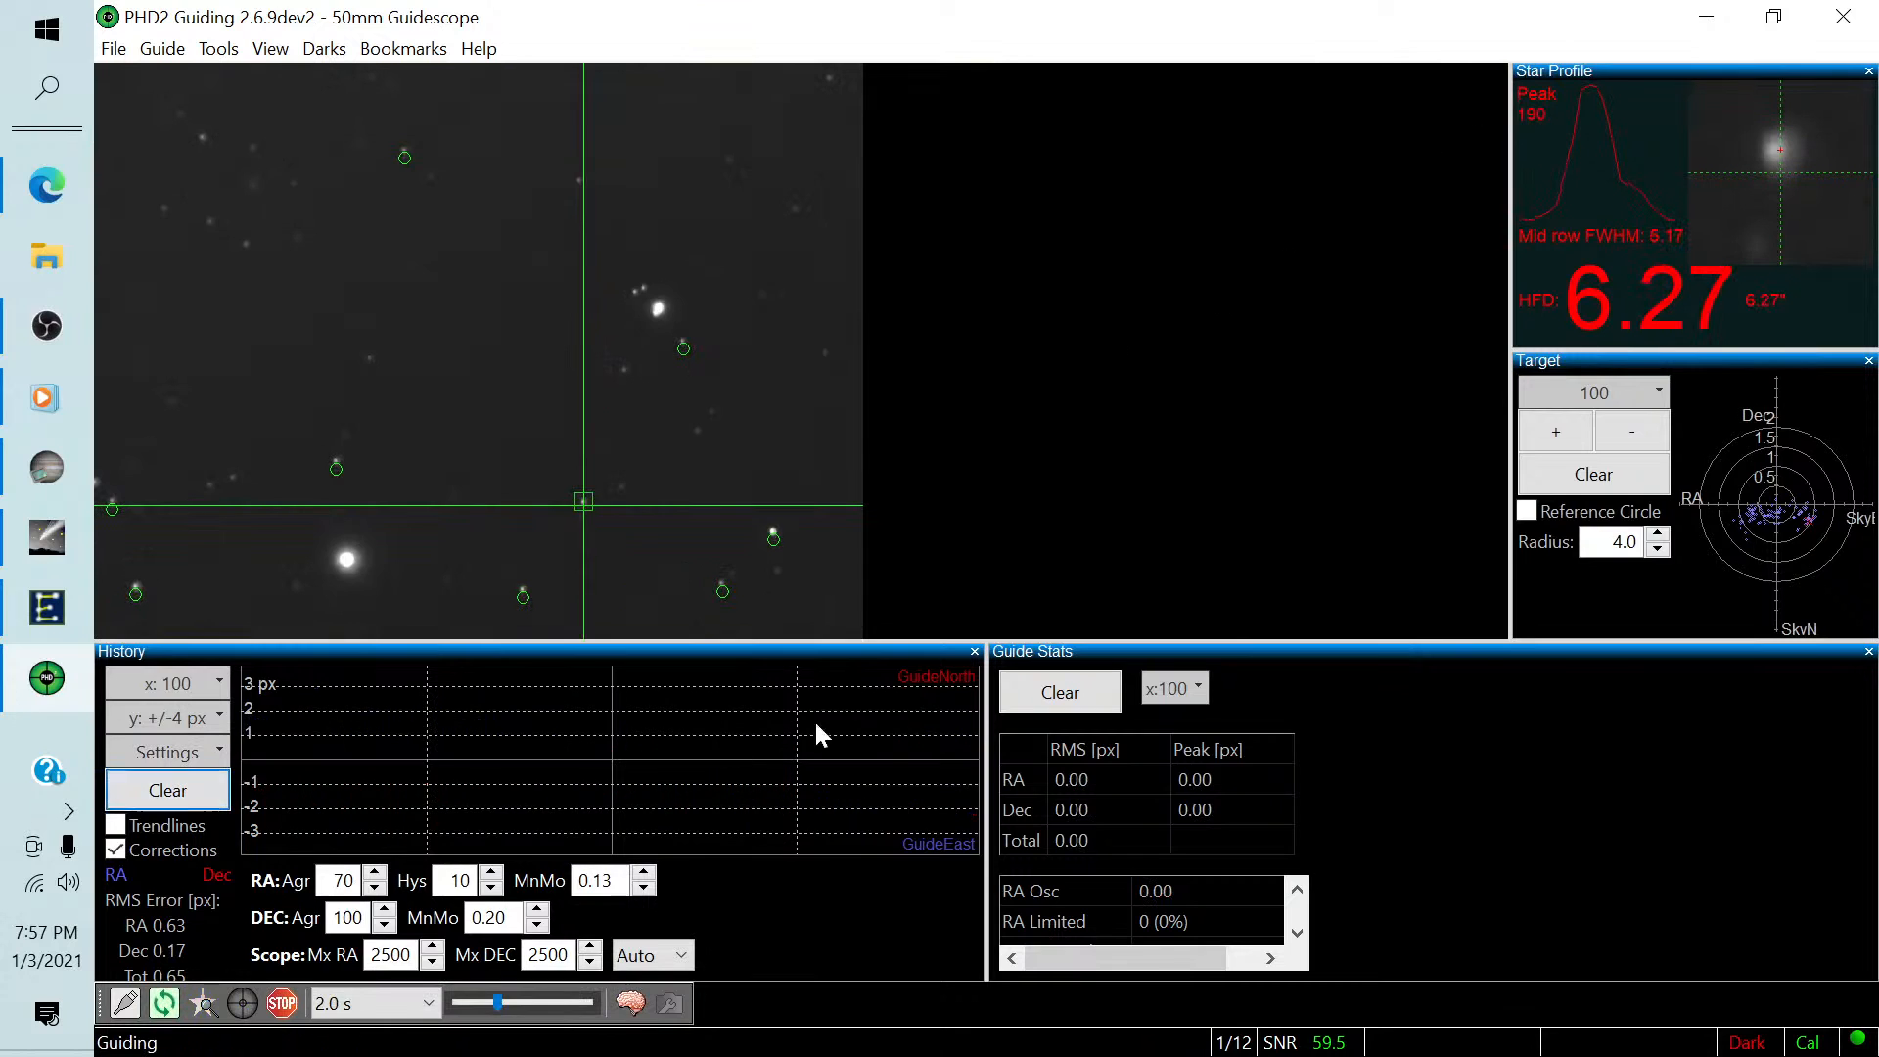
{"action": "left_click", "coordinate": [1067, 693]}
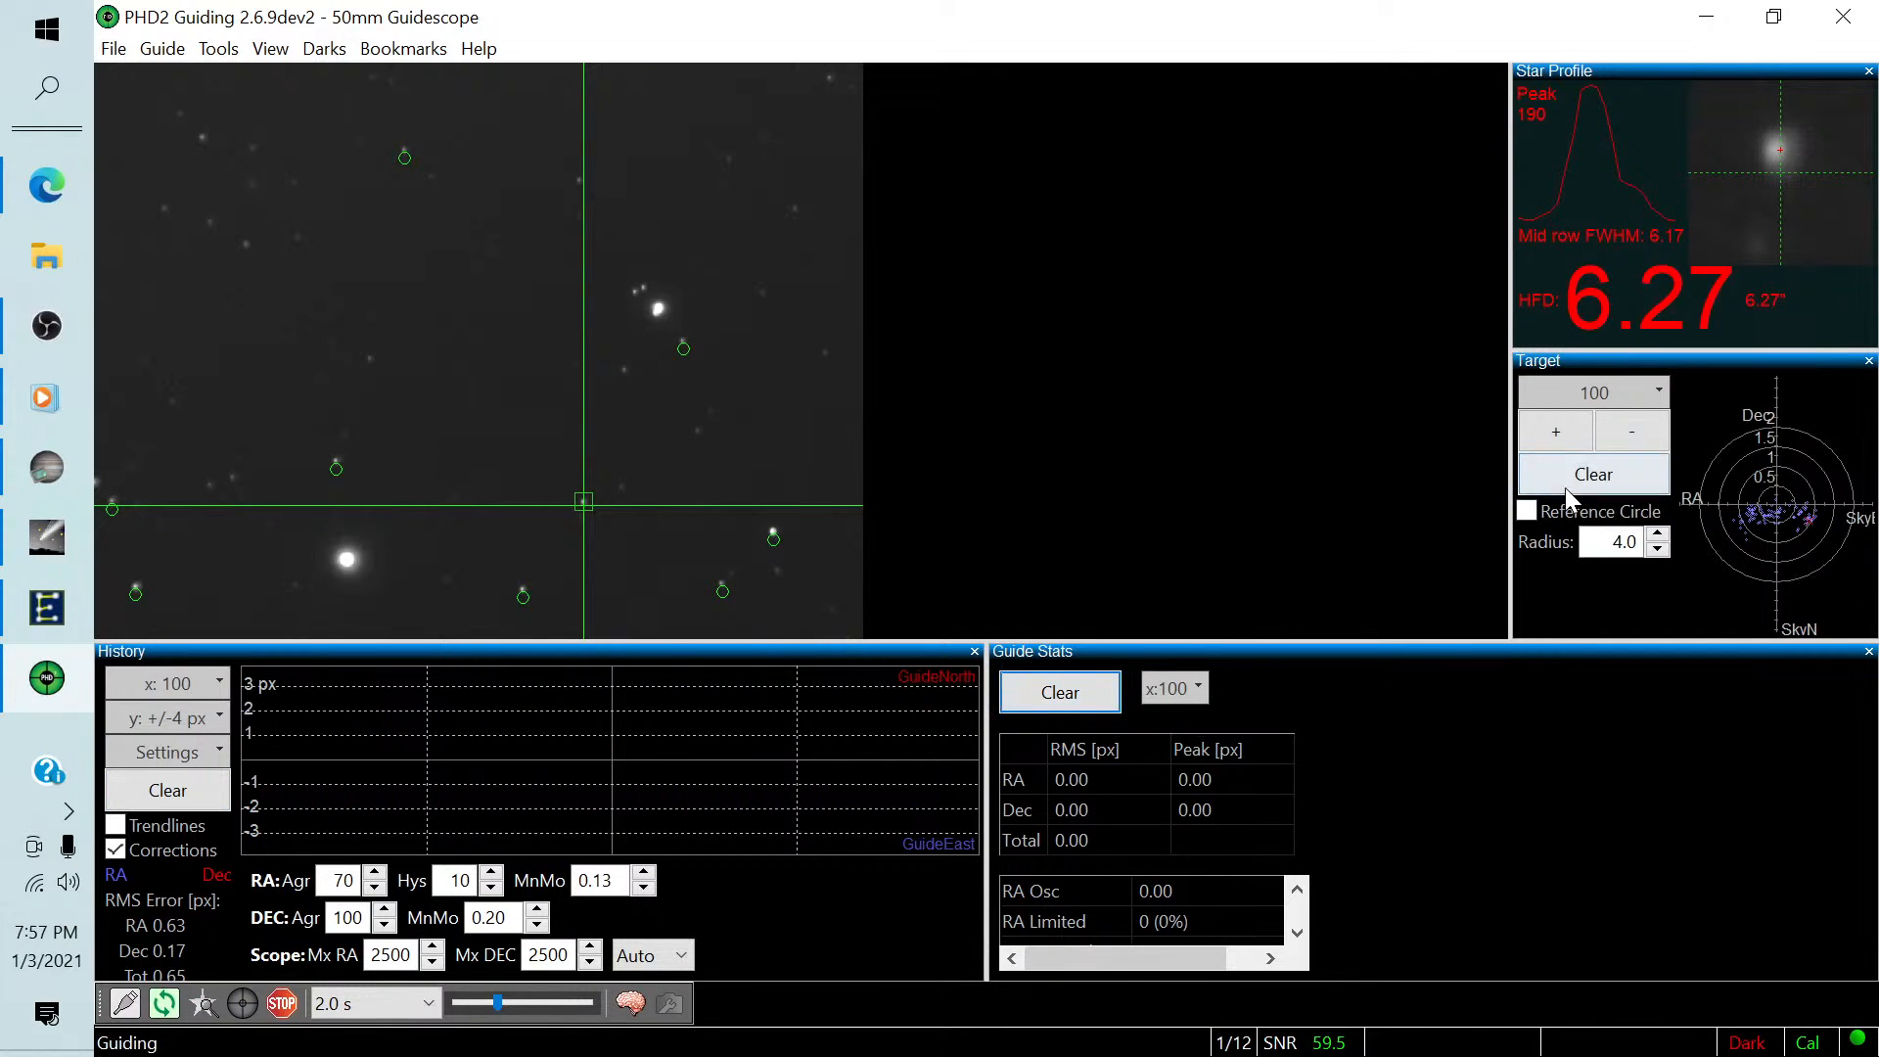
{"action": "left_click", "coordinate": [1593, 474]}
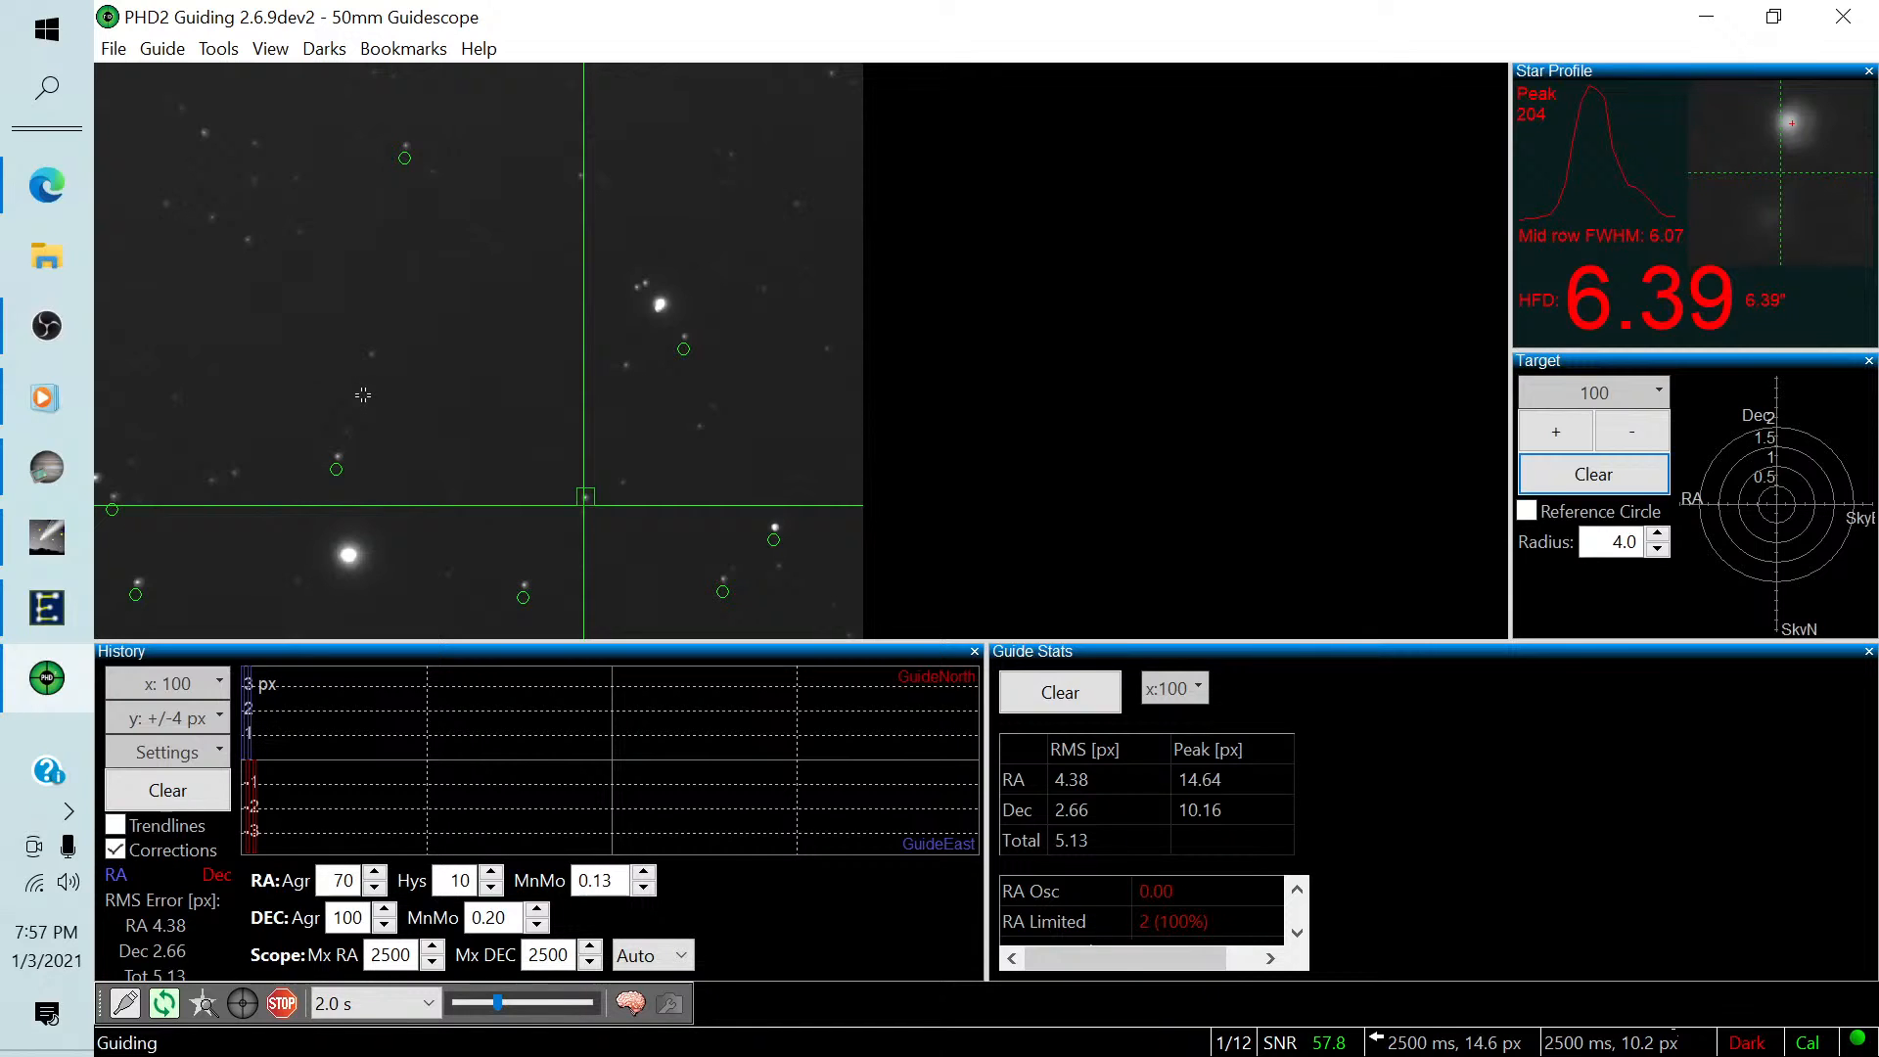
Stop guiding, loop exposures again, auto-select a different guide star and restart guiding, closing the dark-library notice.
{"action": "left_click", "coordinate": [280, 1008]}
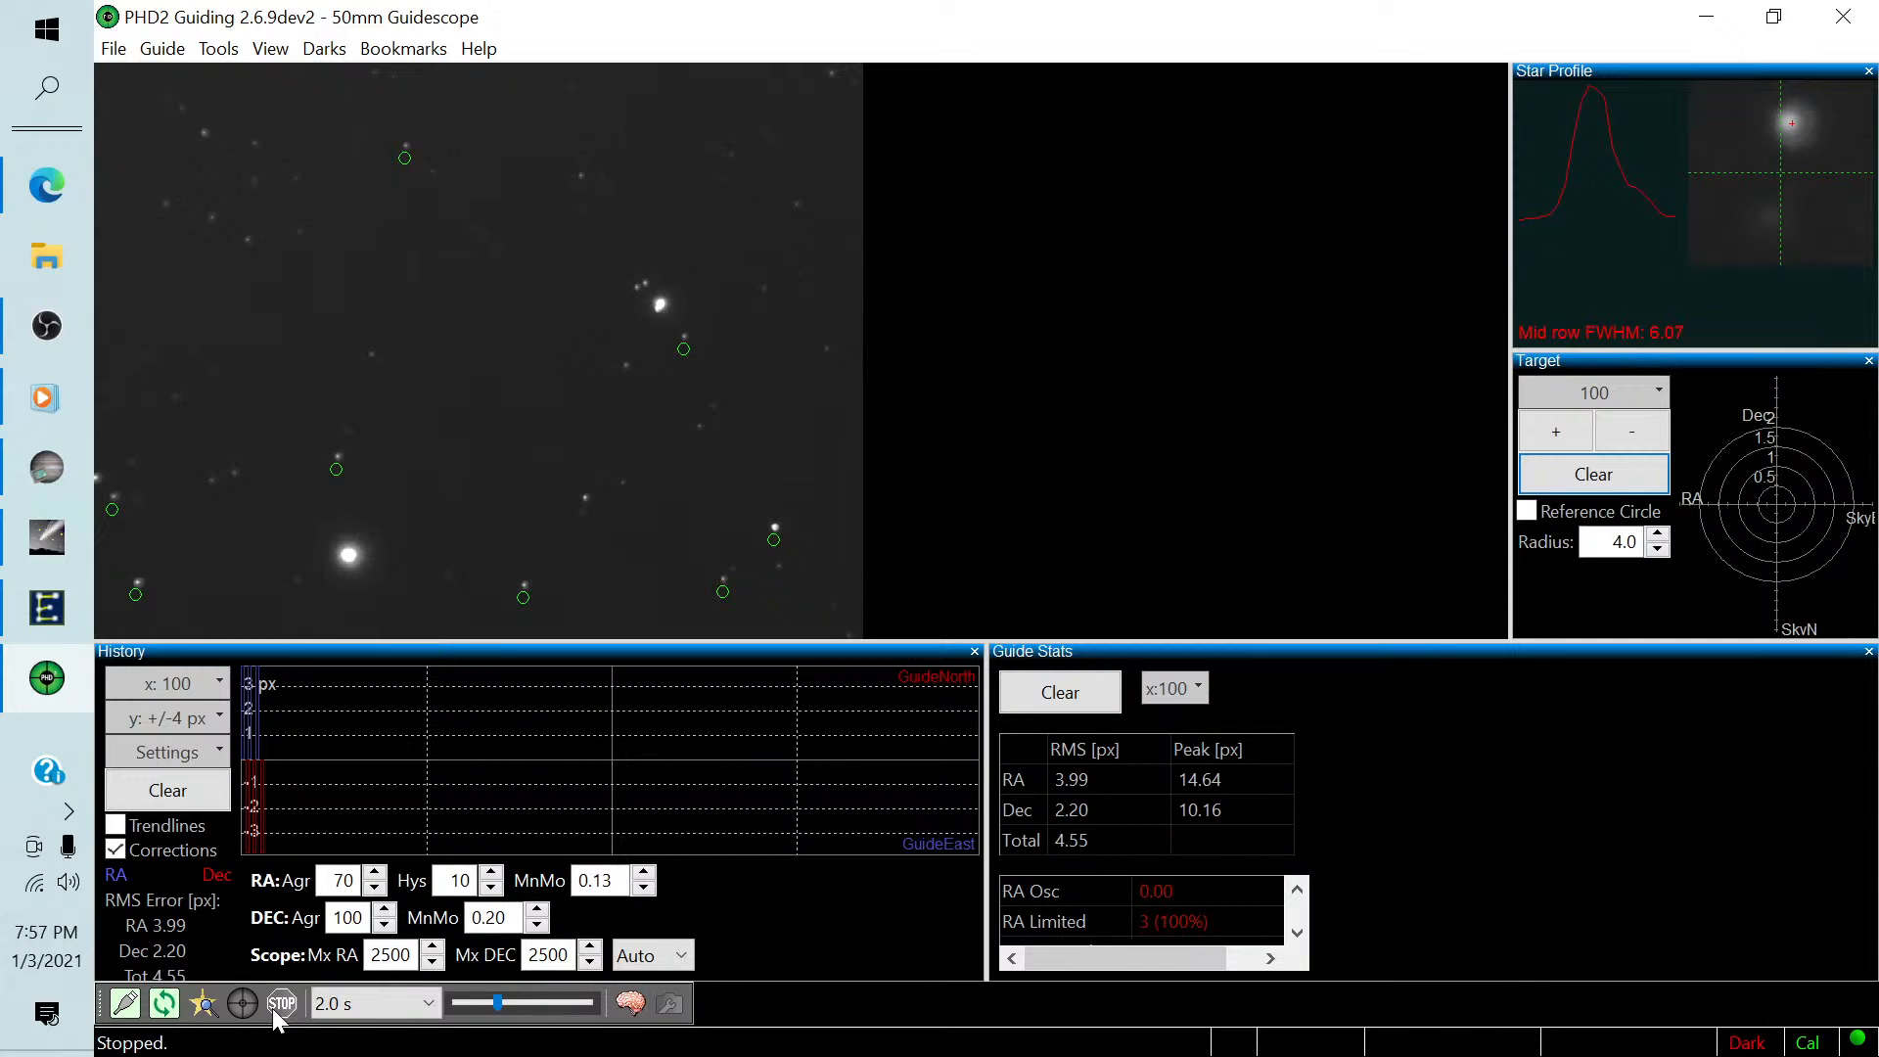
{"action": "left_click", "coordinate": [164, 1009]}
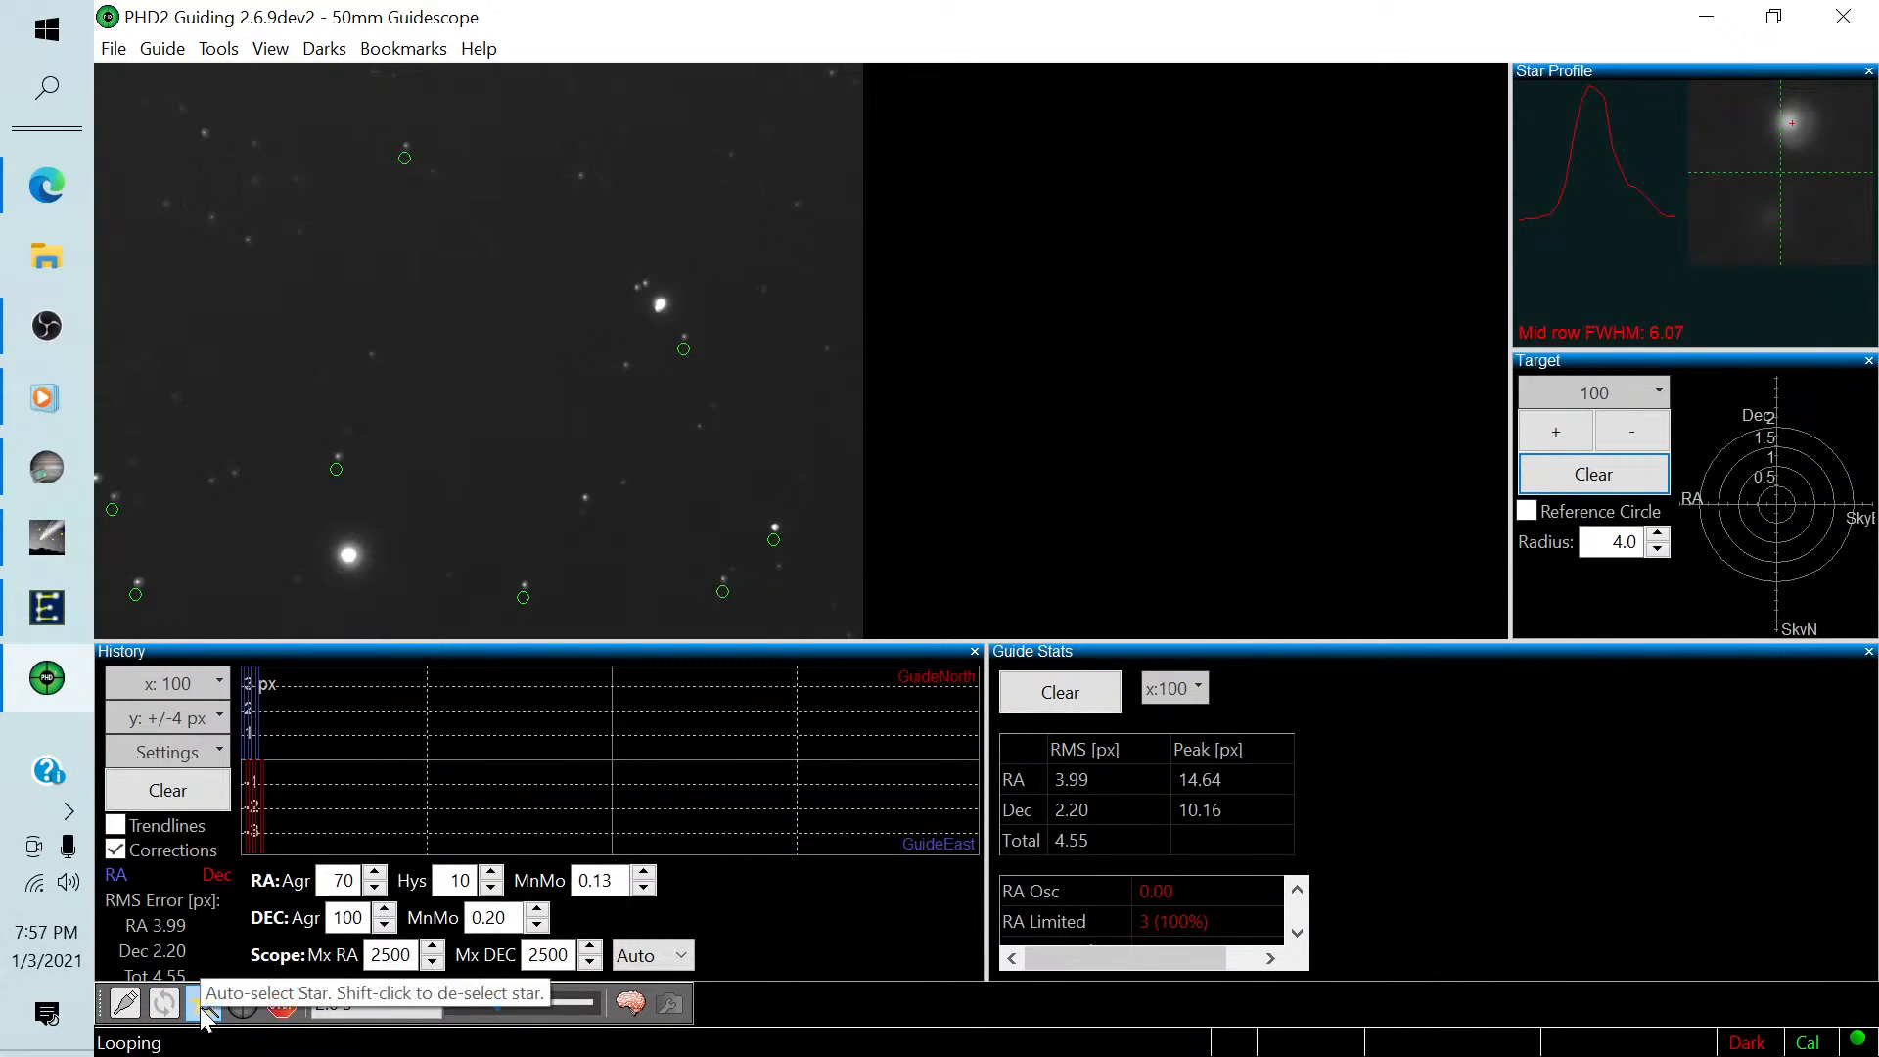
{"action": "left_click", "coordinate": [205, 1019]}
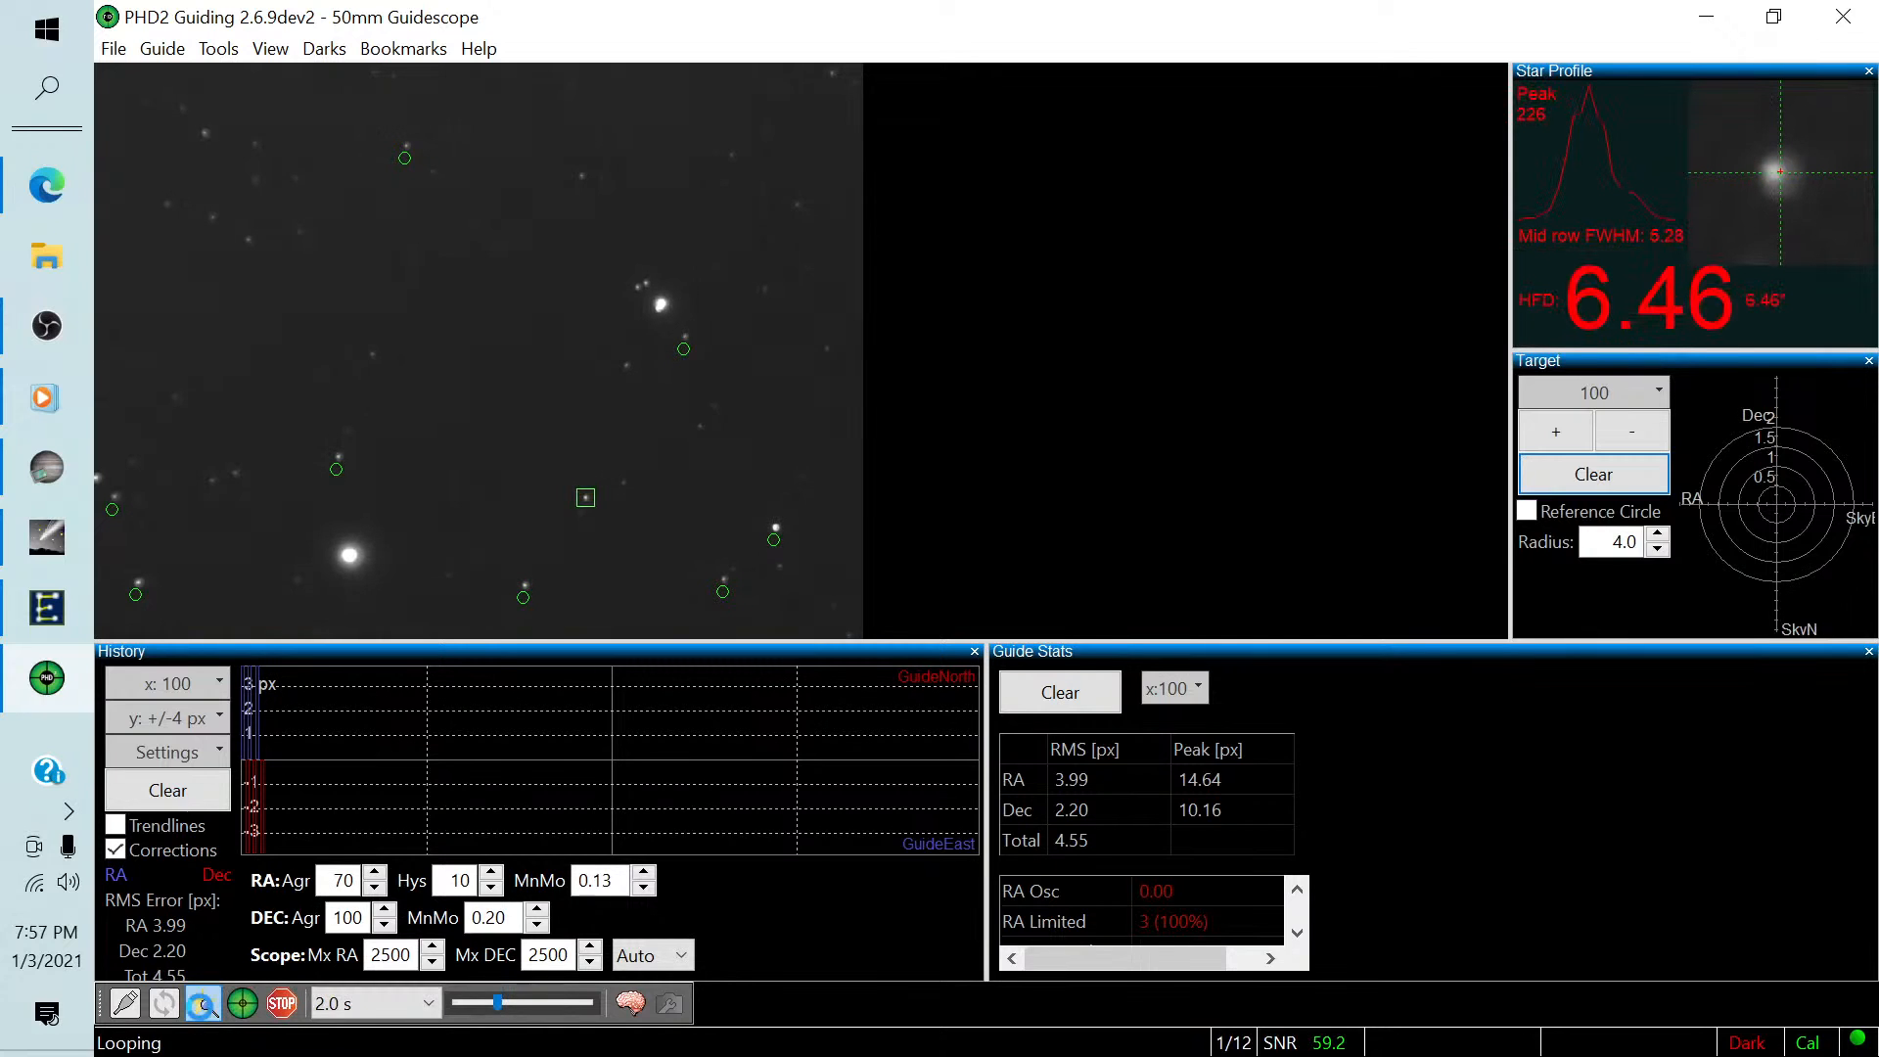
{"action": "left_click", "coordinate": [202, 1004]}
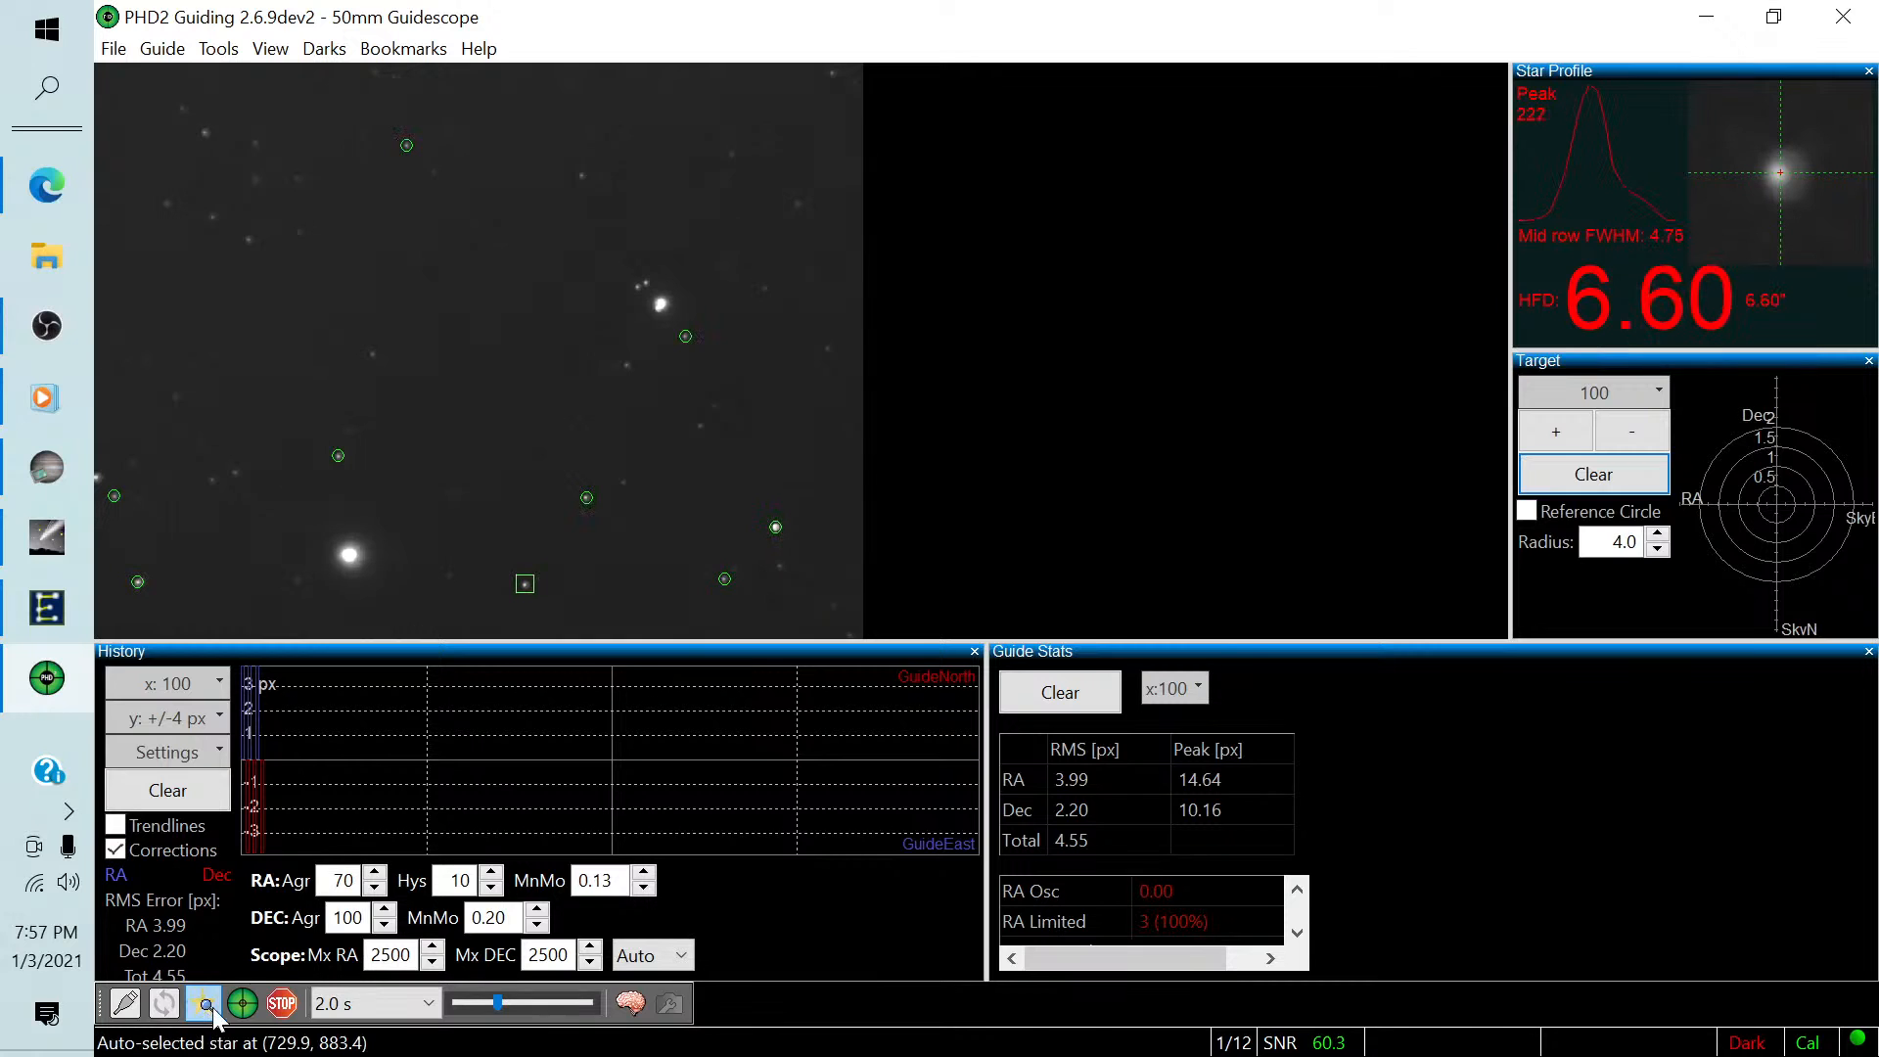
{"action": "left_click", "coordinate": [239, 1005]}
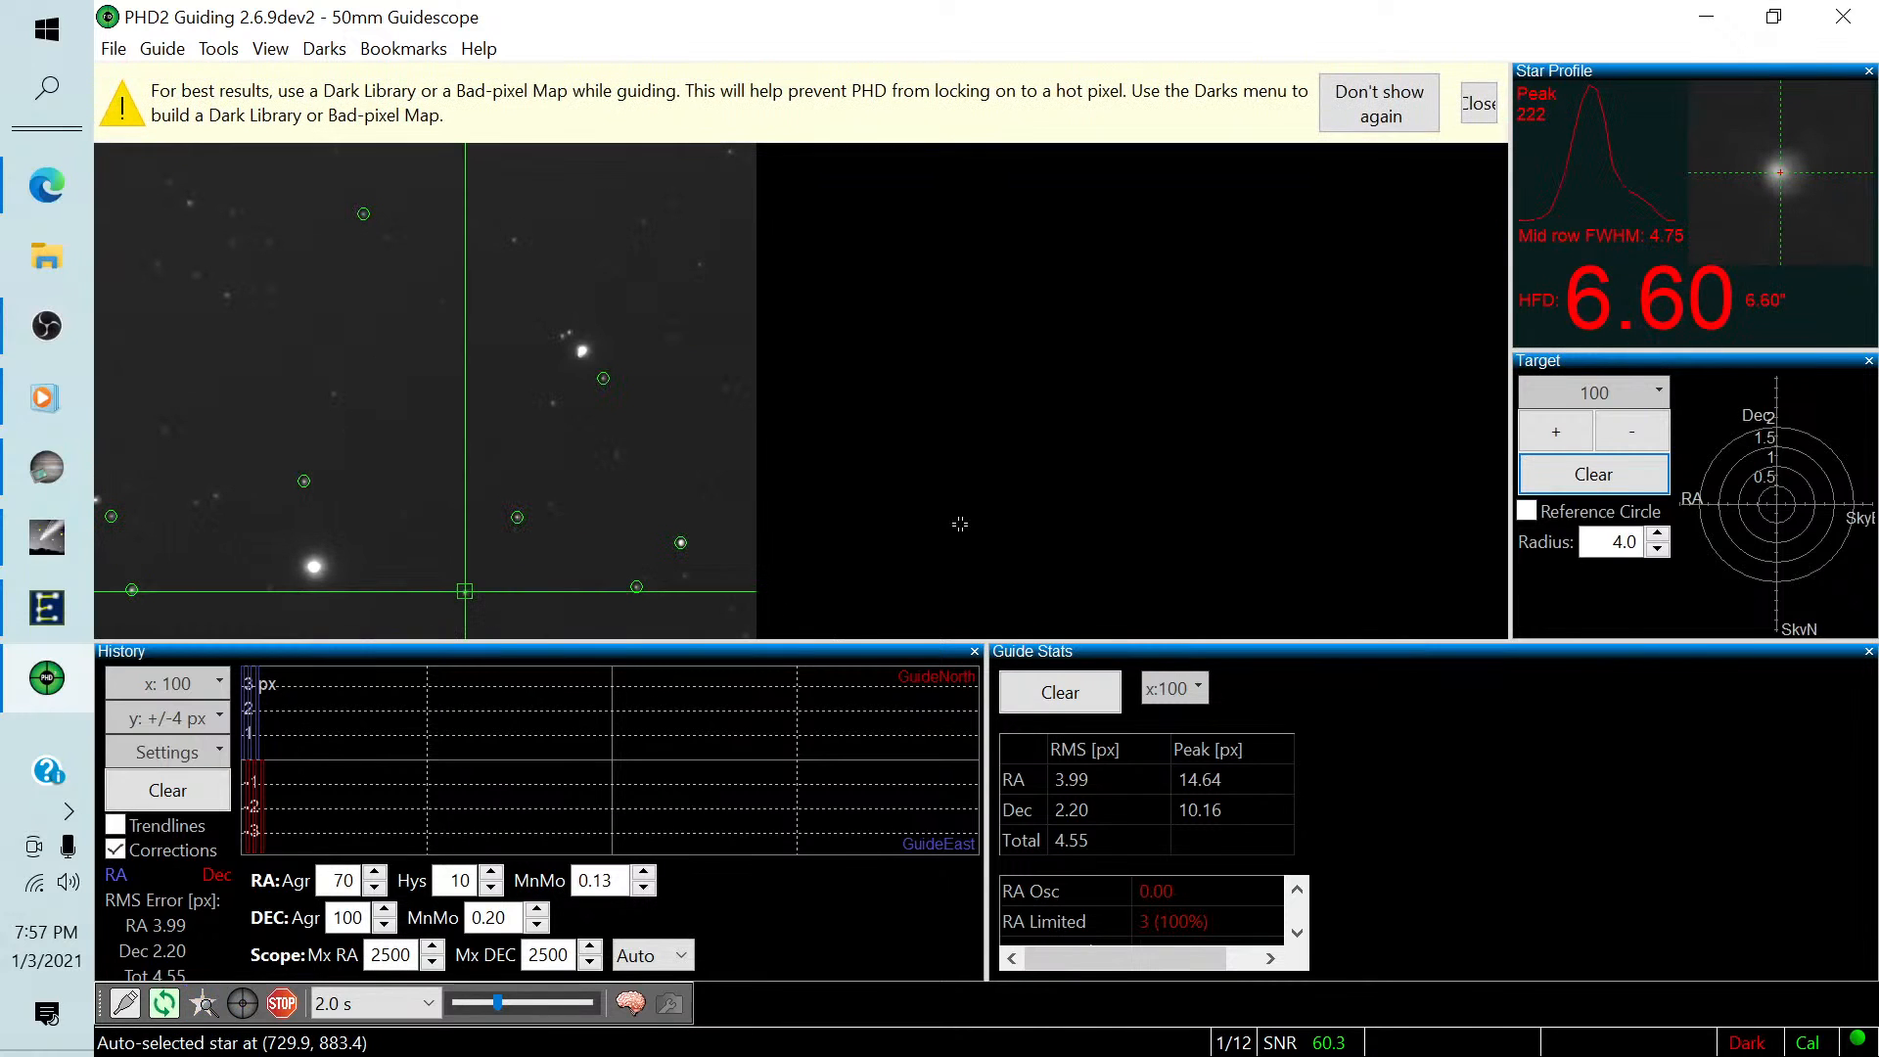
{"action": "left_click", "coordinate": [1479, 91]}
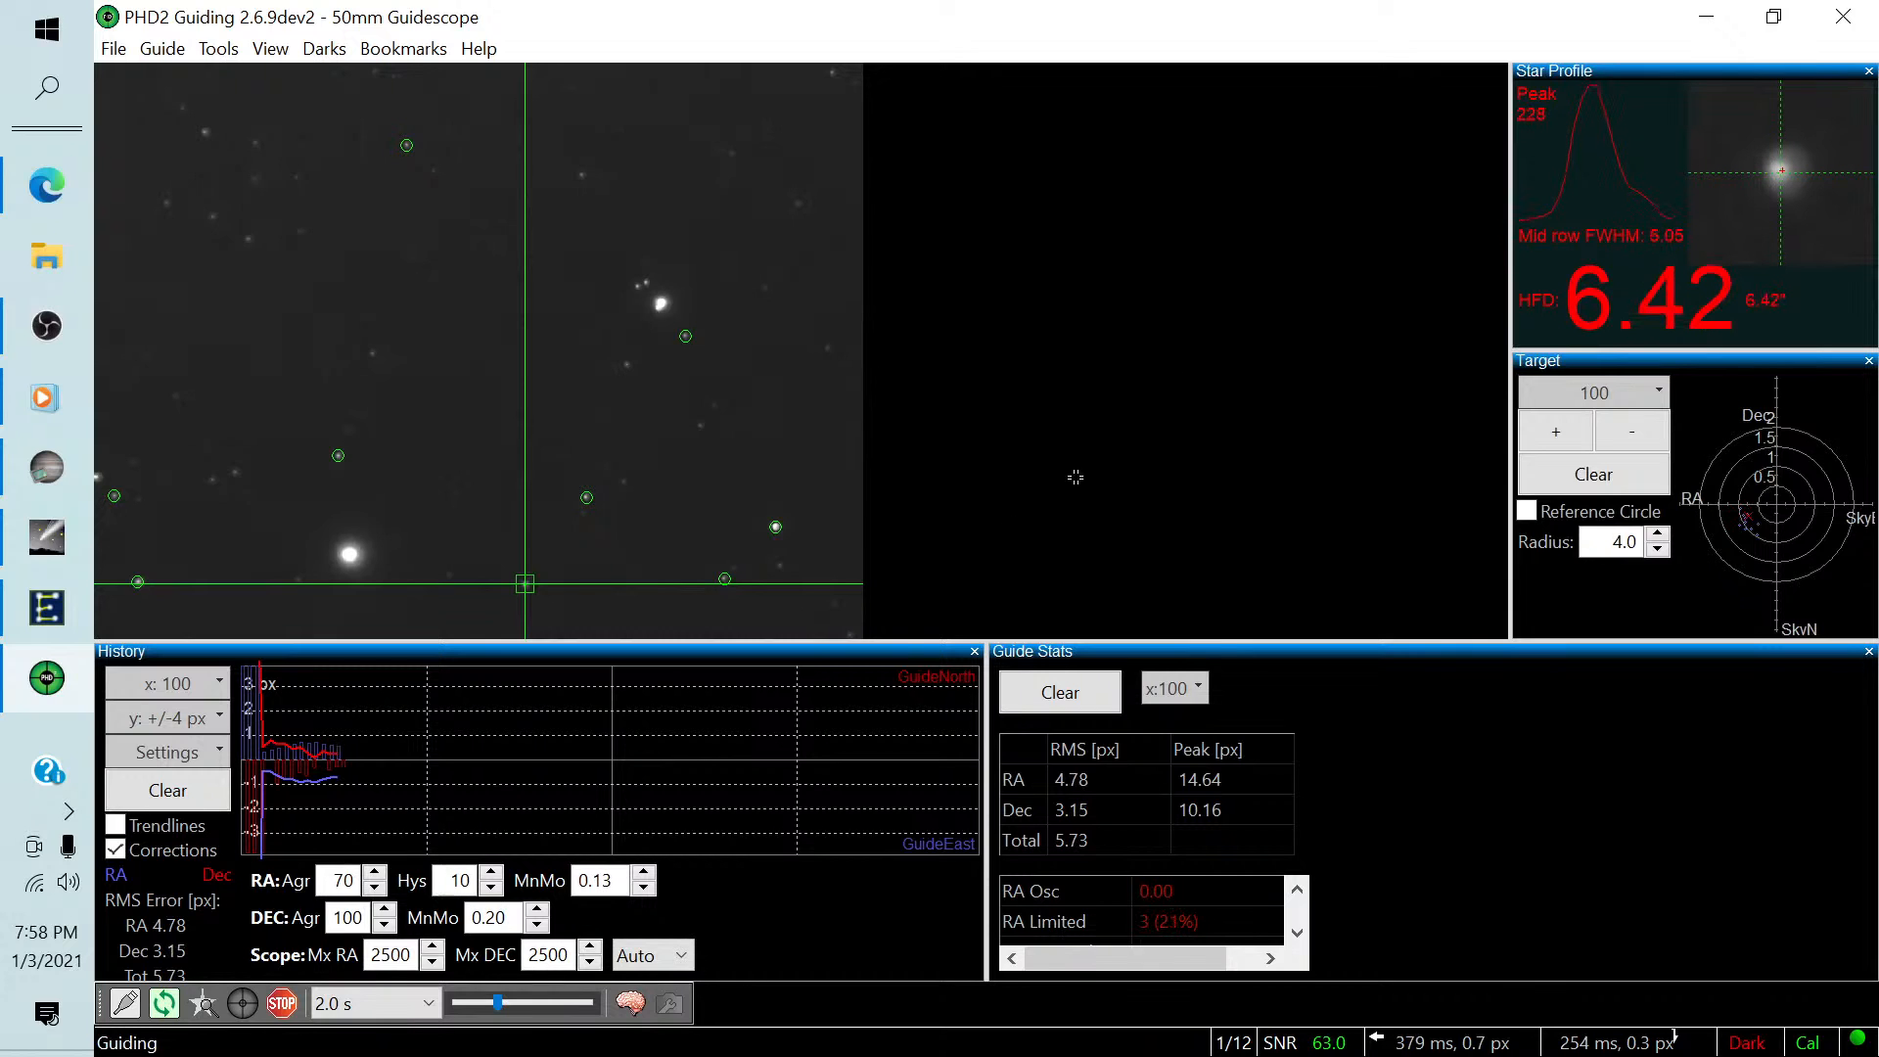
Clear the old guiding history and target plot for the new guide star, and return to SharpCap.
{"action": "left_click", "coordinate": [167, 790]}
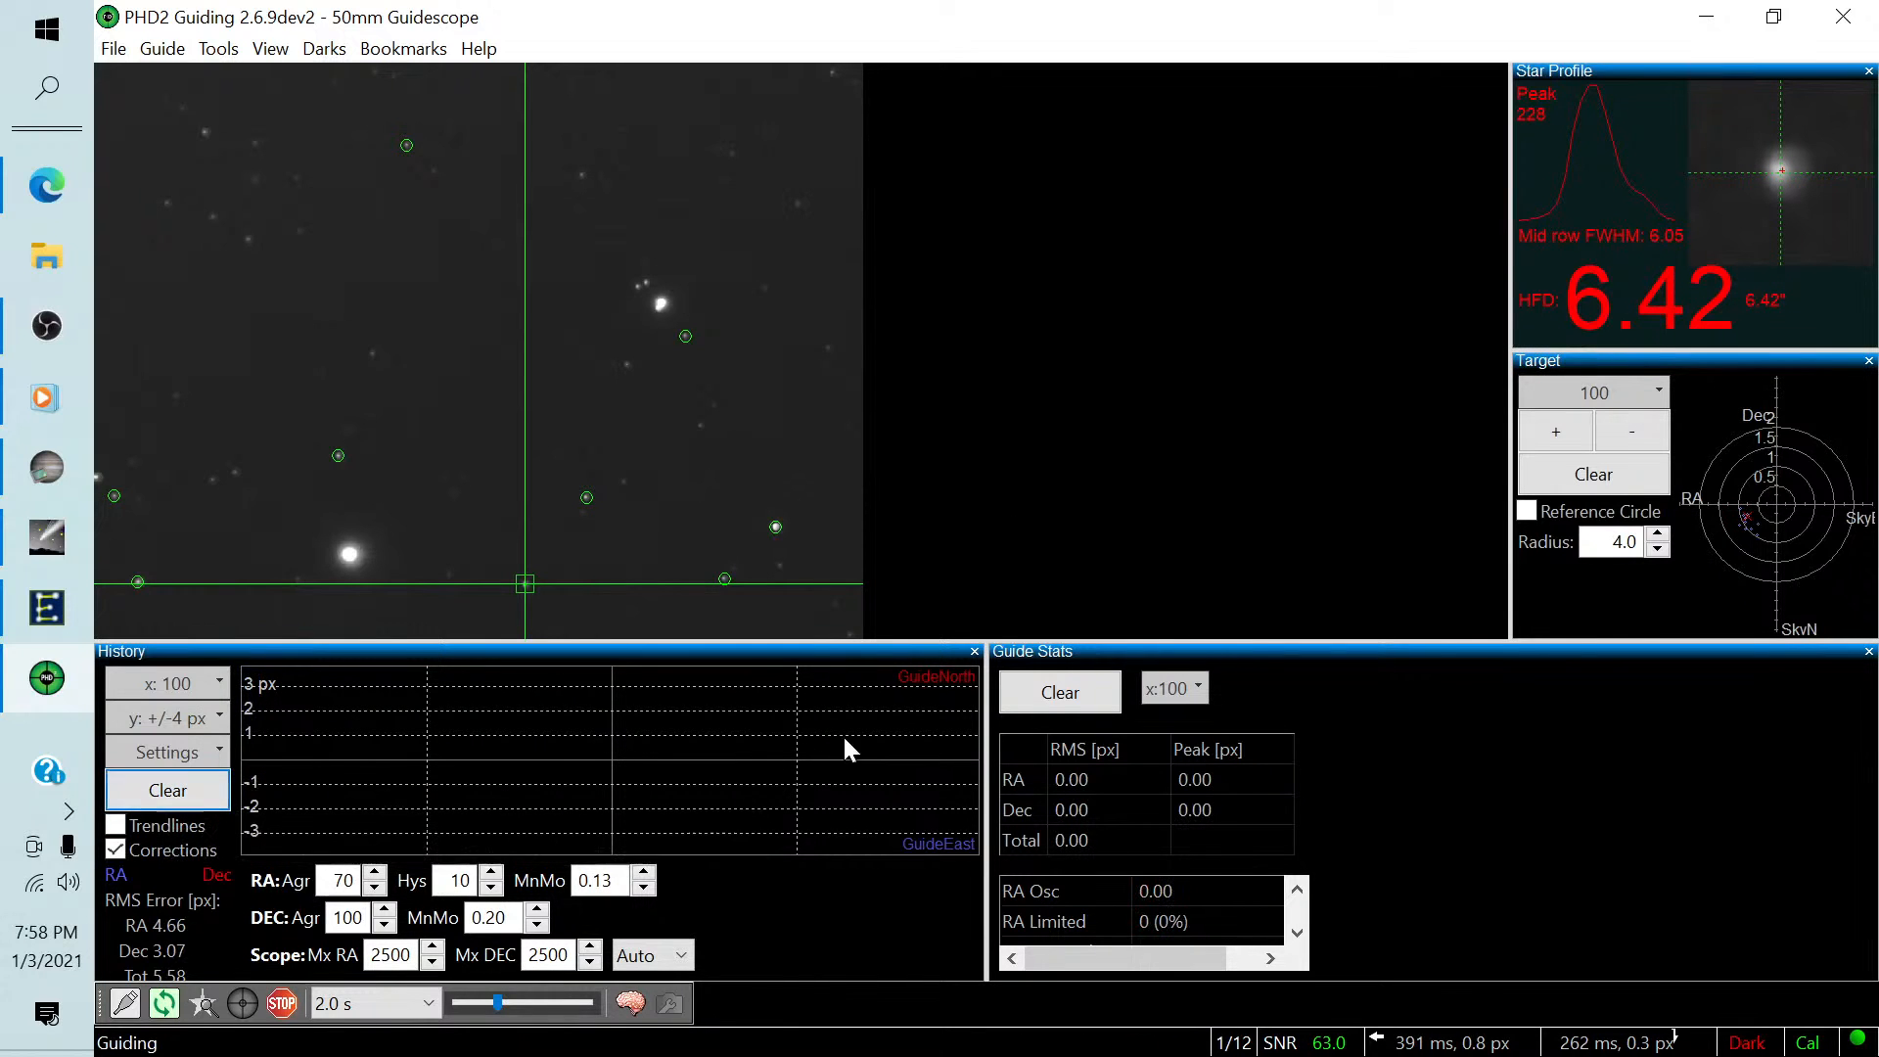
{"action": "left_click", "coordinate": [1594, 473]}
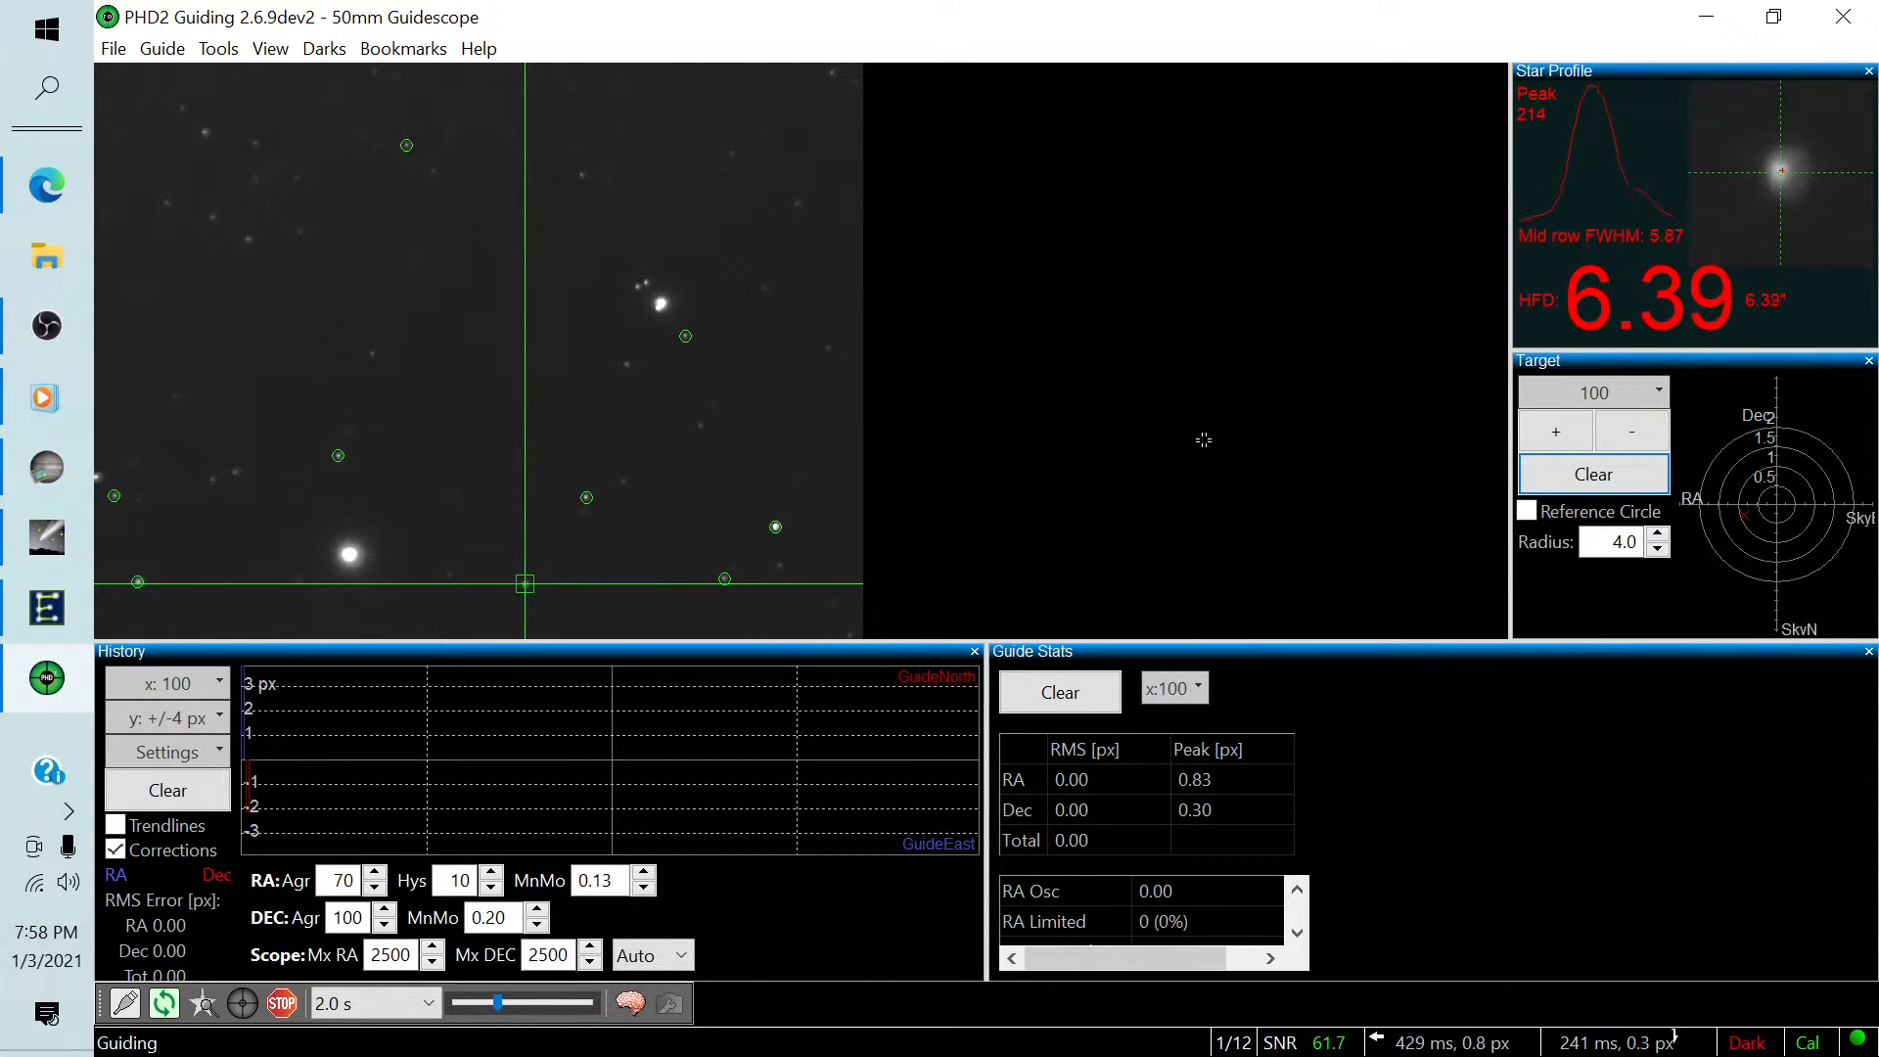
{"action": "left_click", "coordinate": [26, 470]}
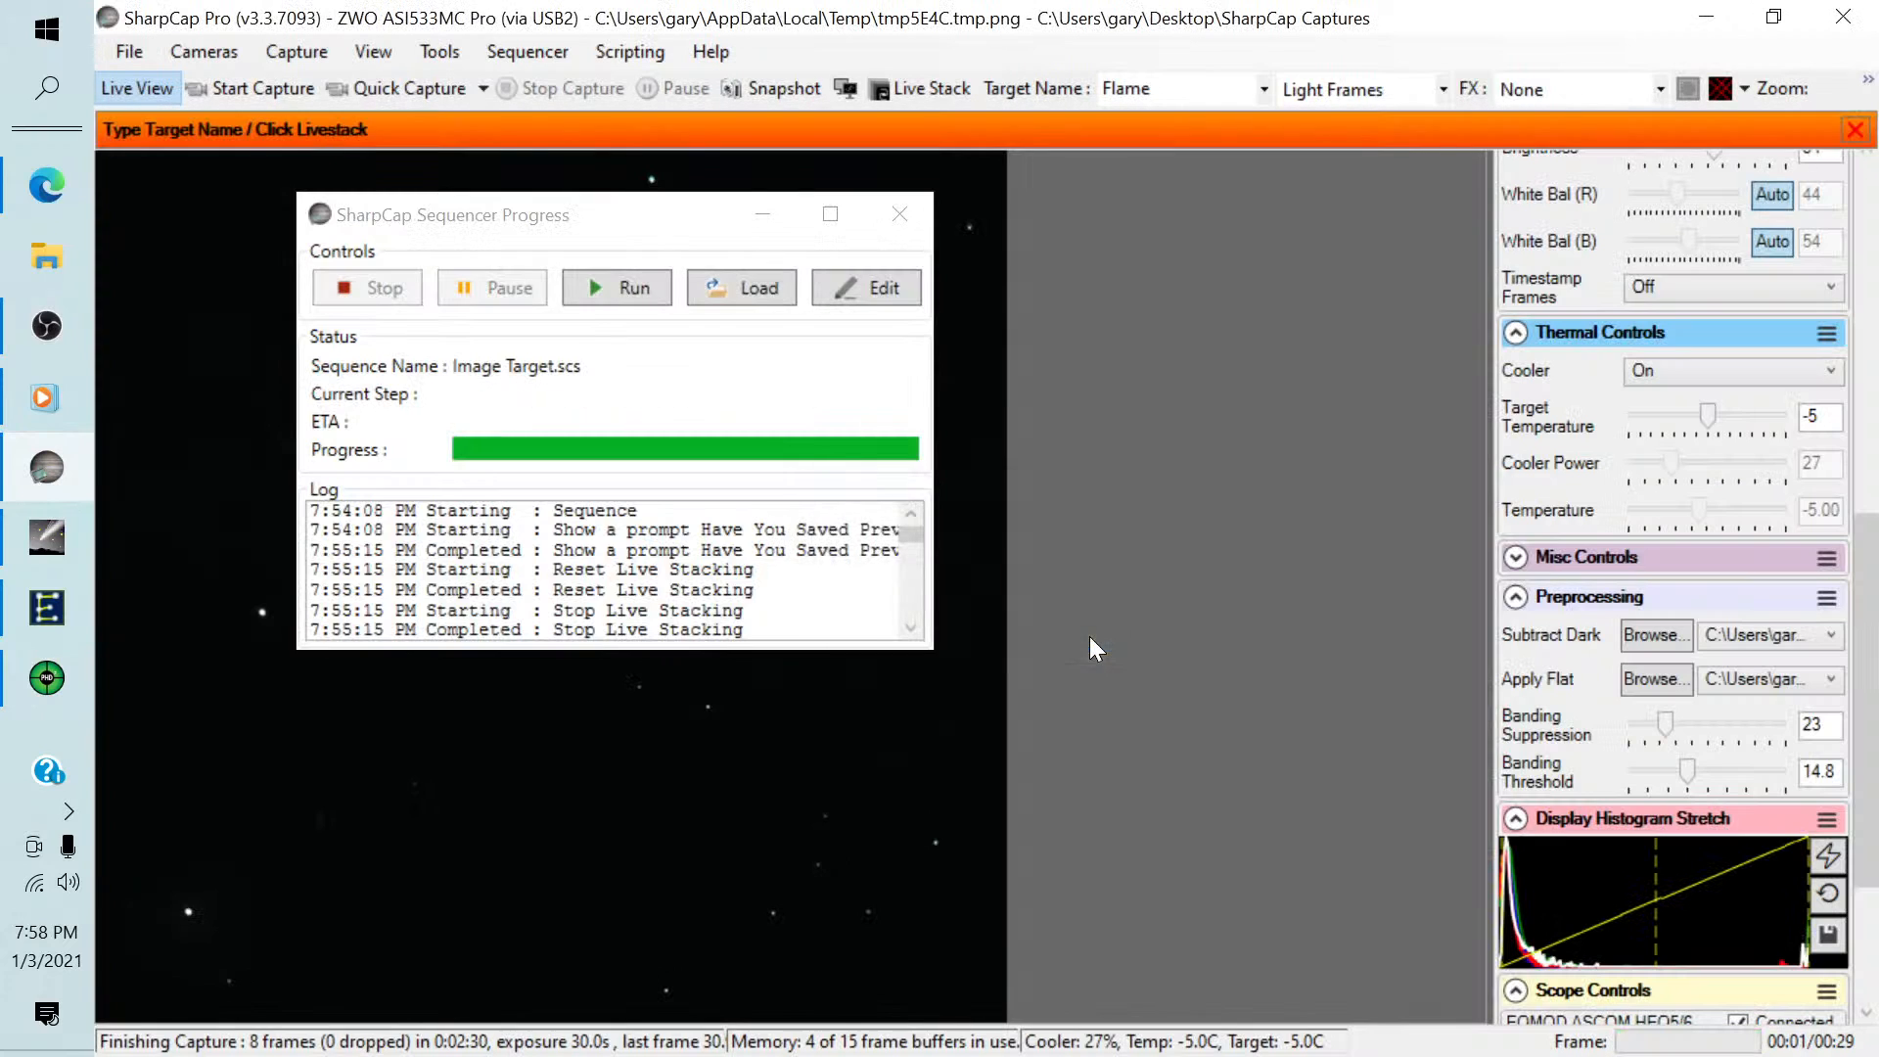
Set the target name to horeshead and close the Sequencer Progress window.
{"action": "double_click", "coordinate": [1127, 89]}
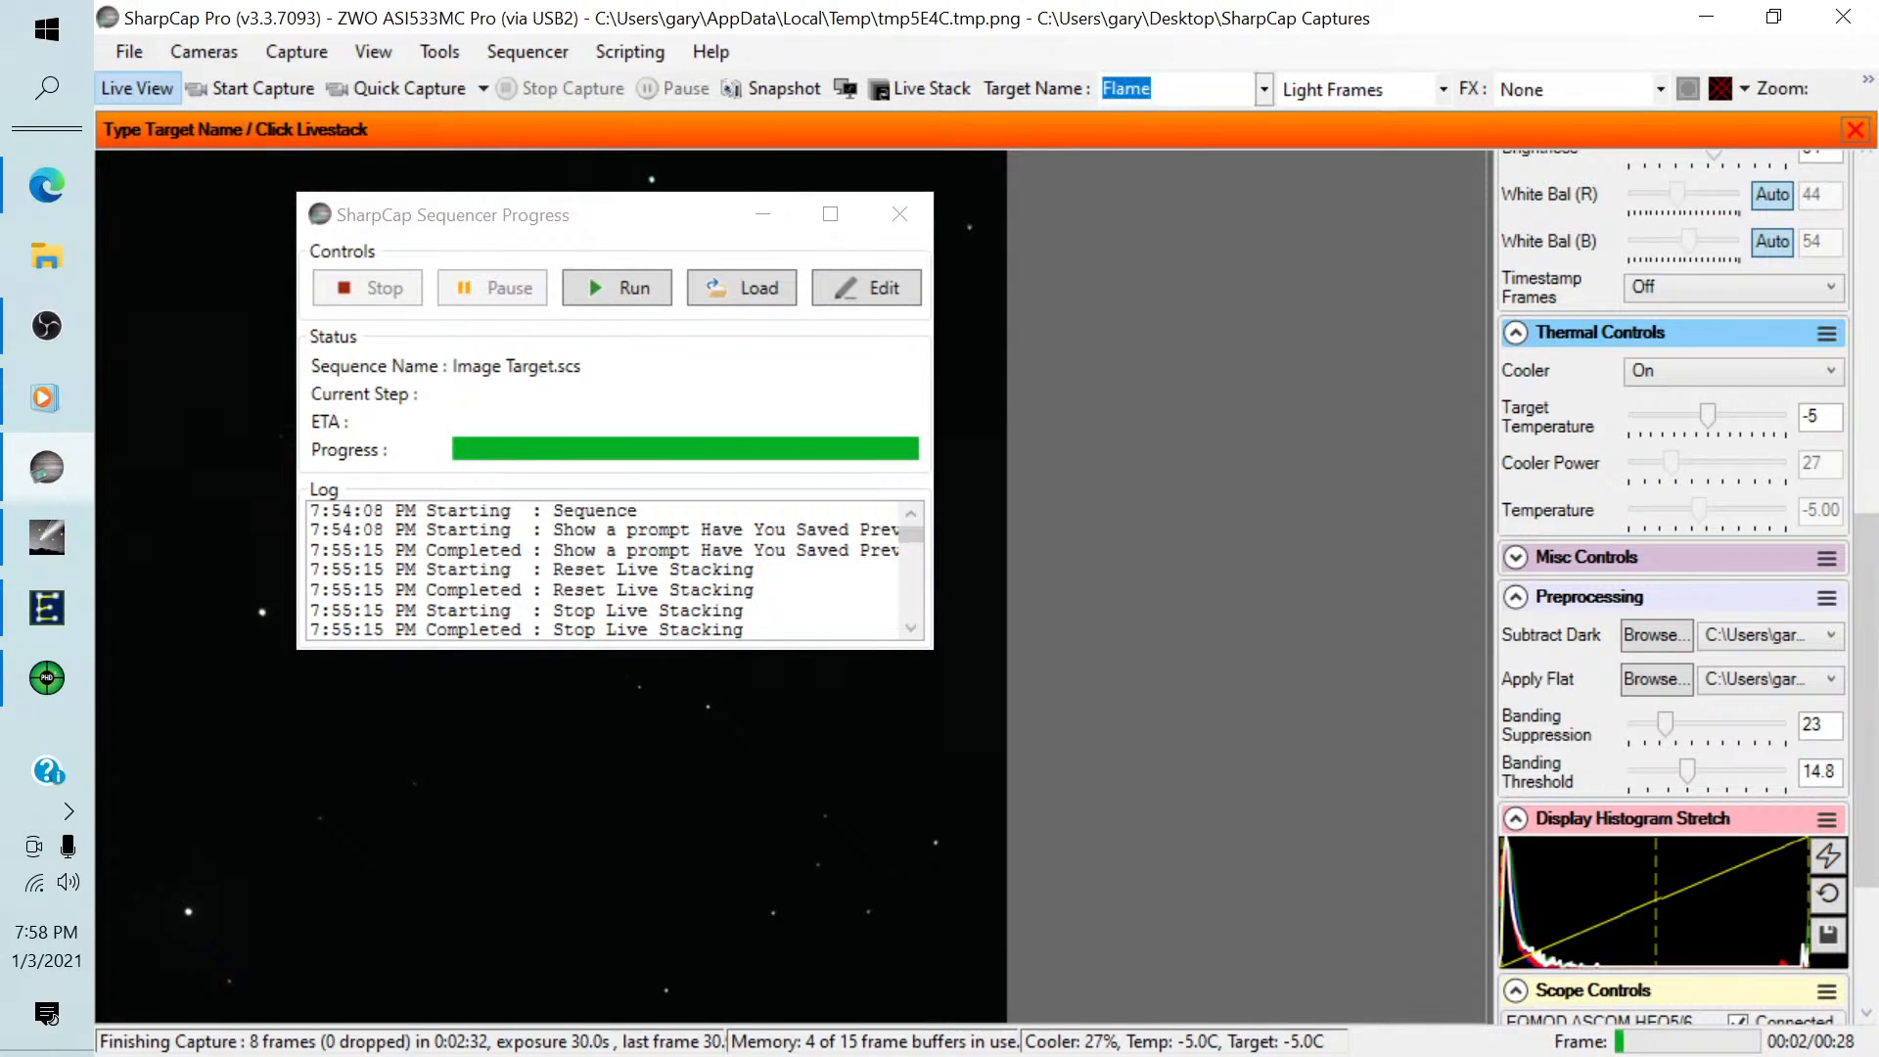
{"action": "type", "text": "ho"}
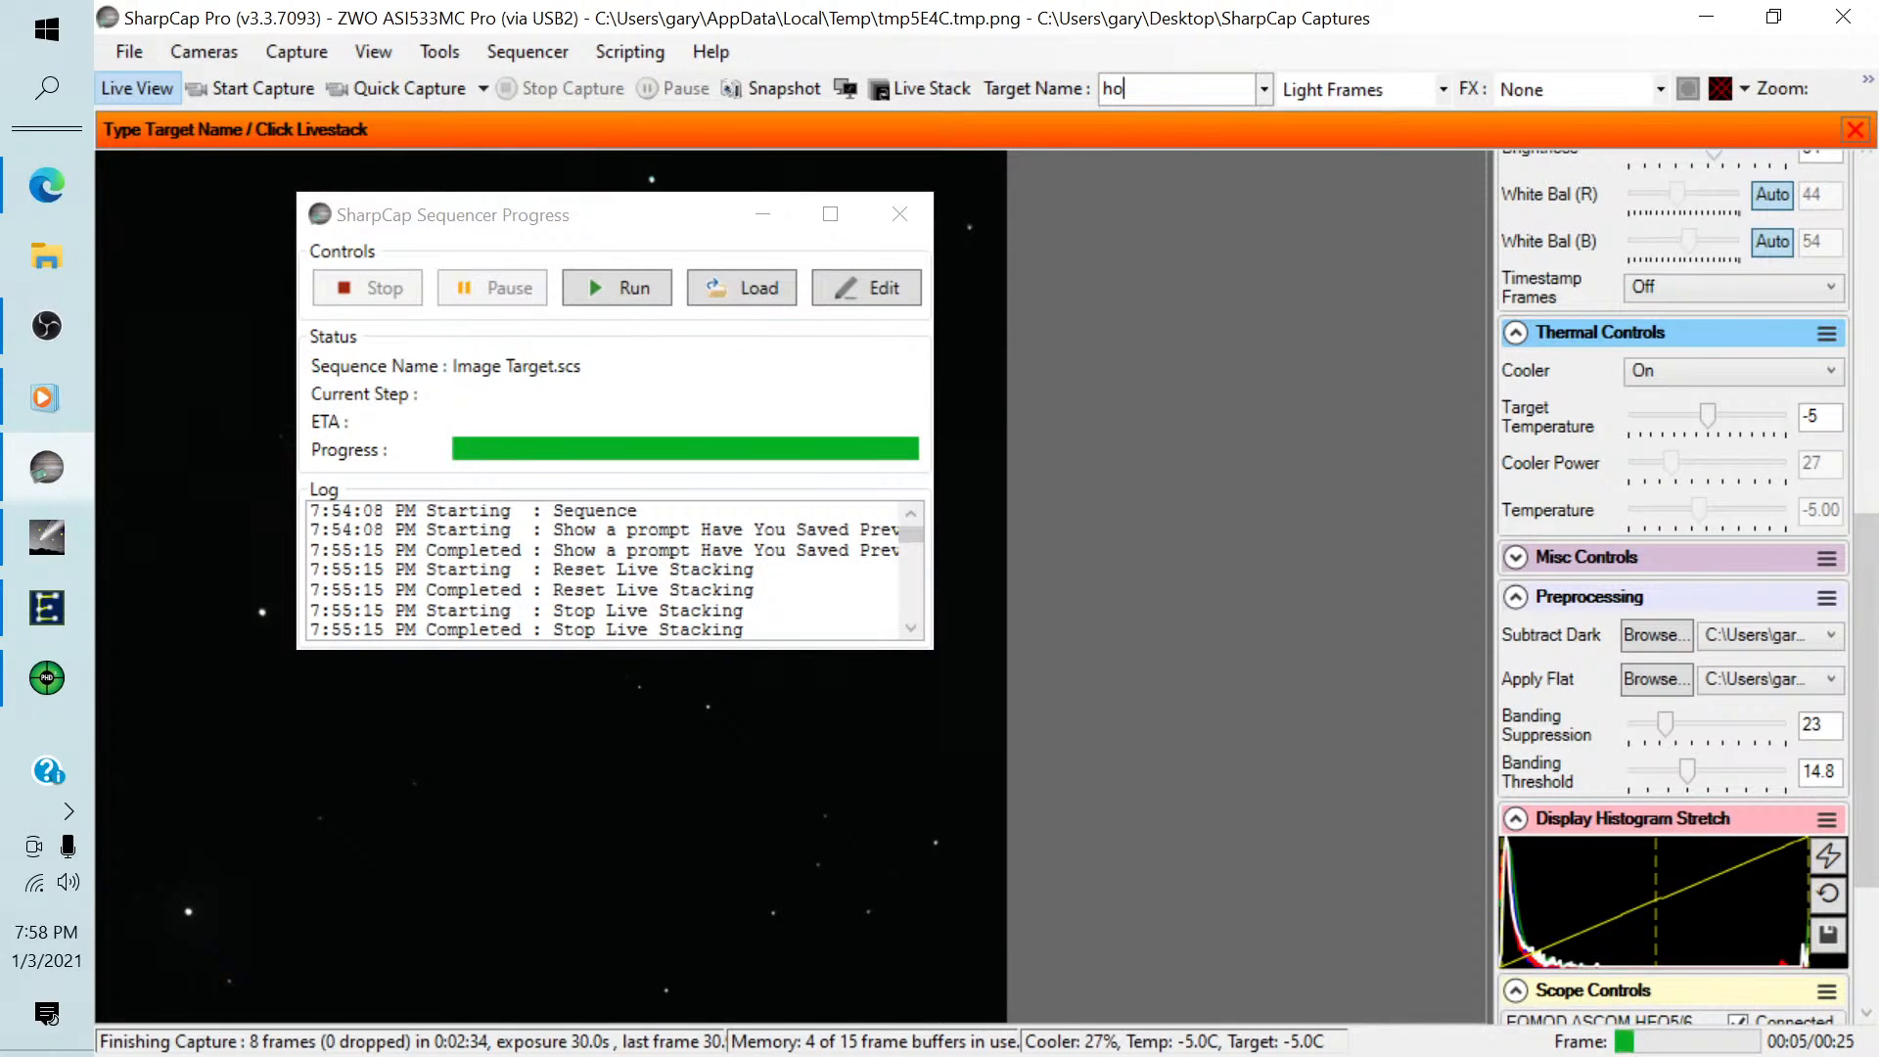
{"action": "left_click", "coordinate": [898, 213]}
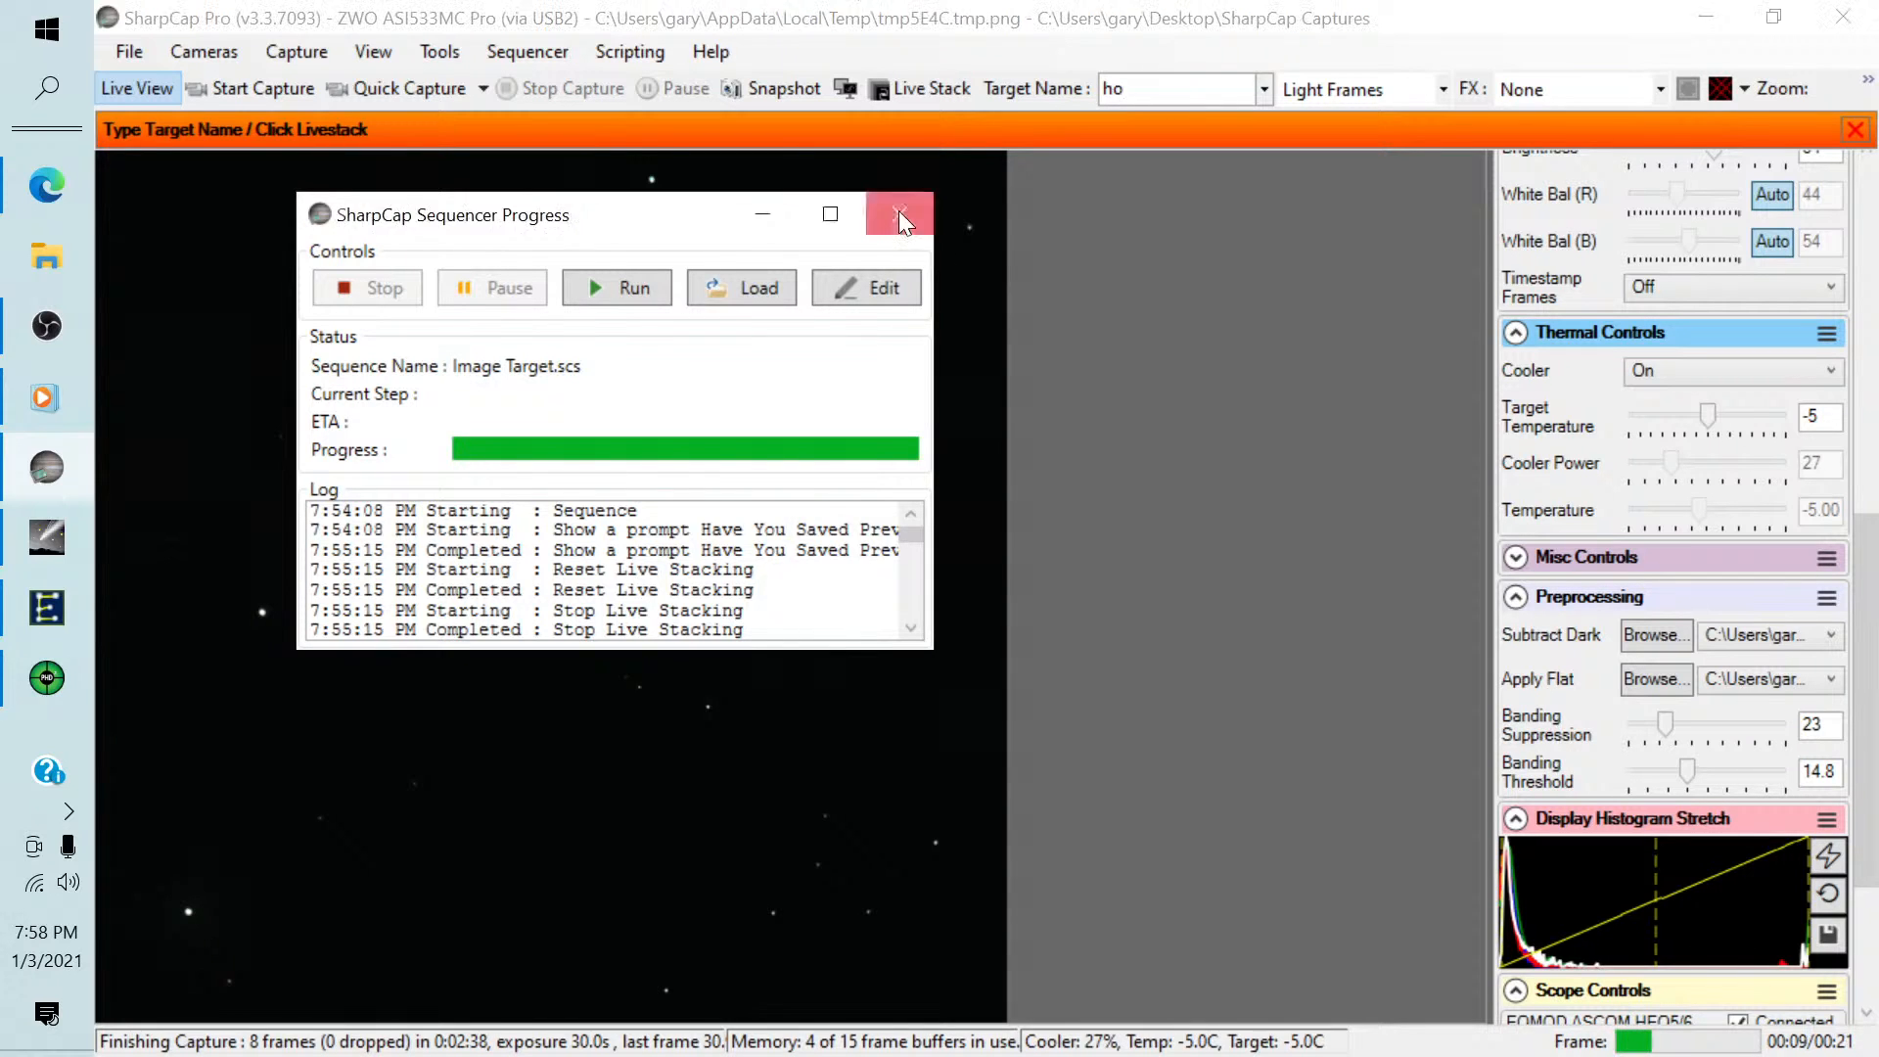
{"action": "type", "text": "re"}
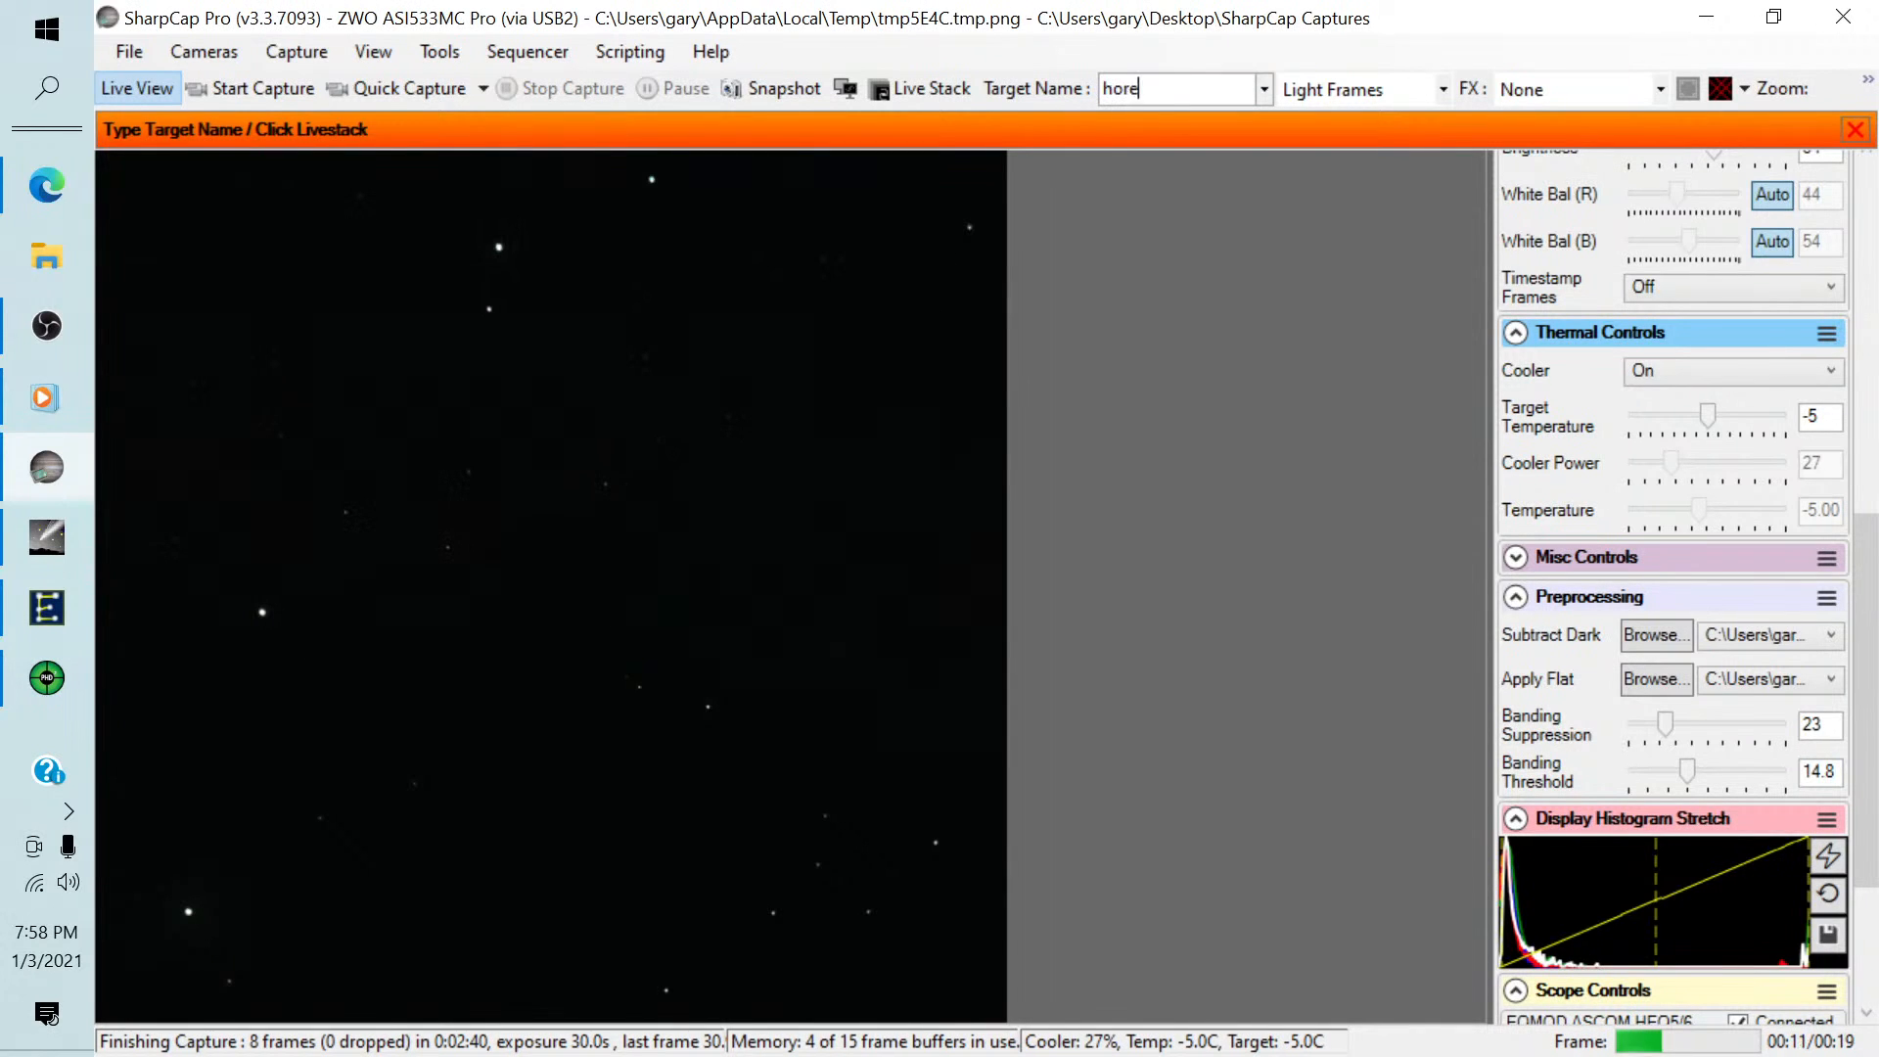
{"action": "type", "text": "shead"}
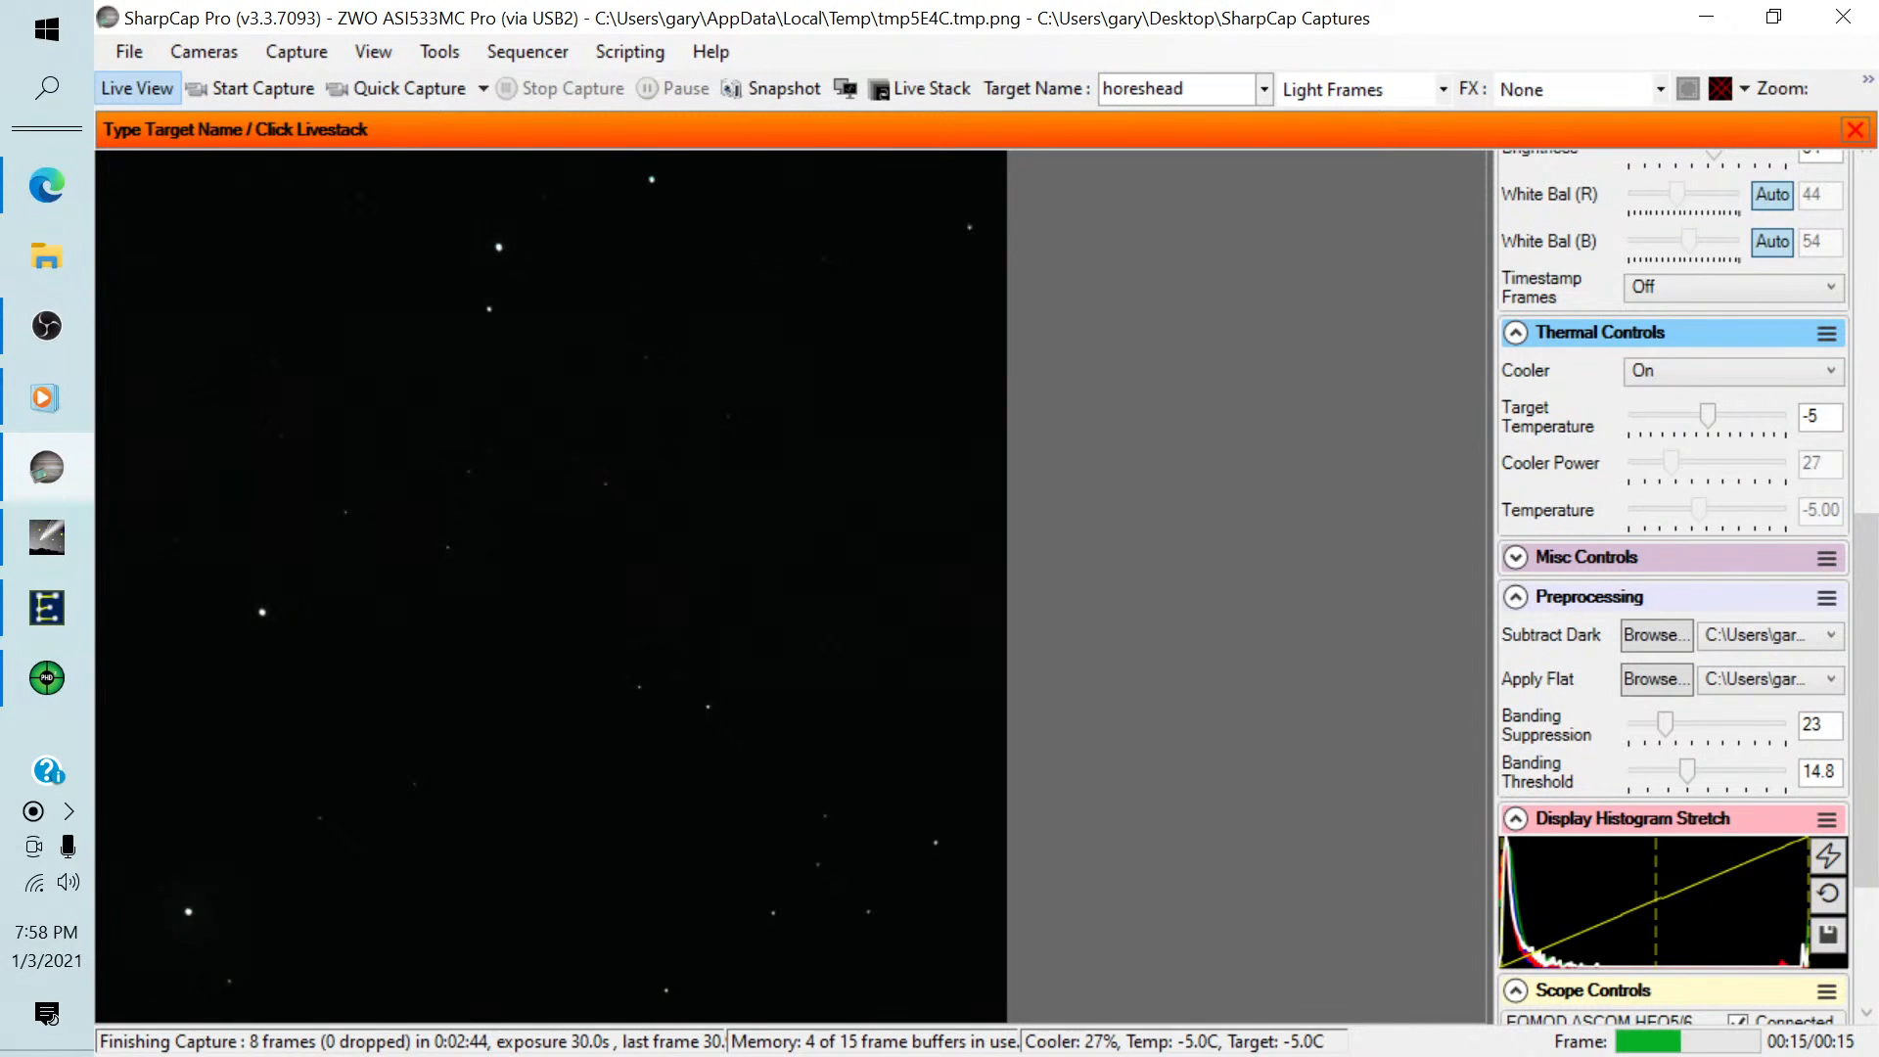
Start live stacking the new target and bring up the Live Stack panel.
{"action": "left_click", "coordinate": [918, 92]}
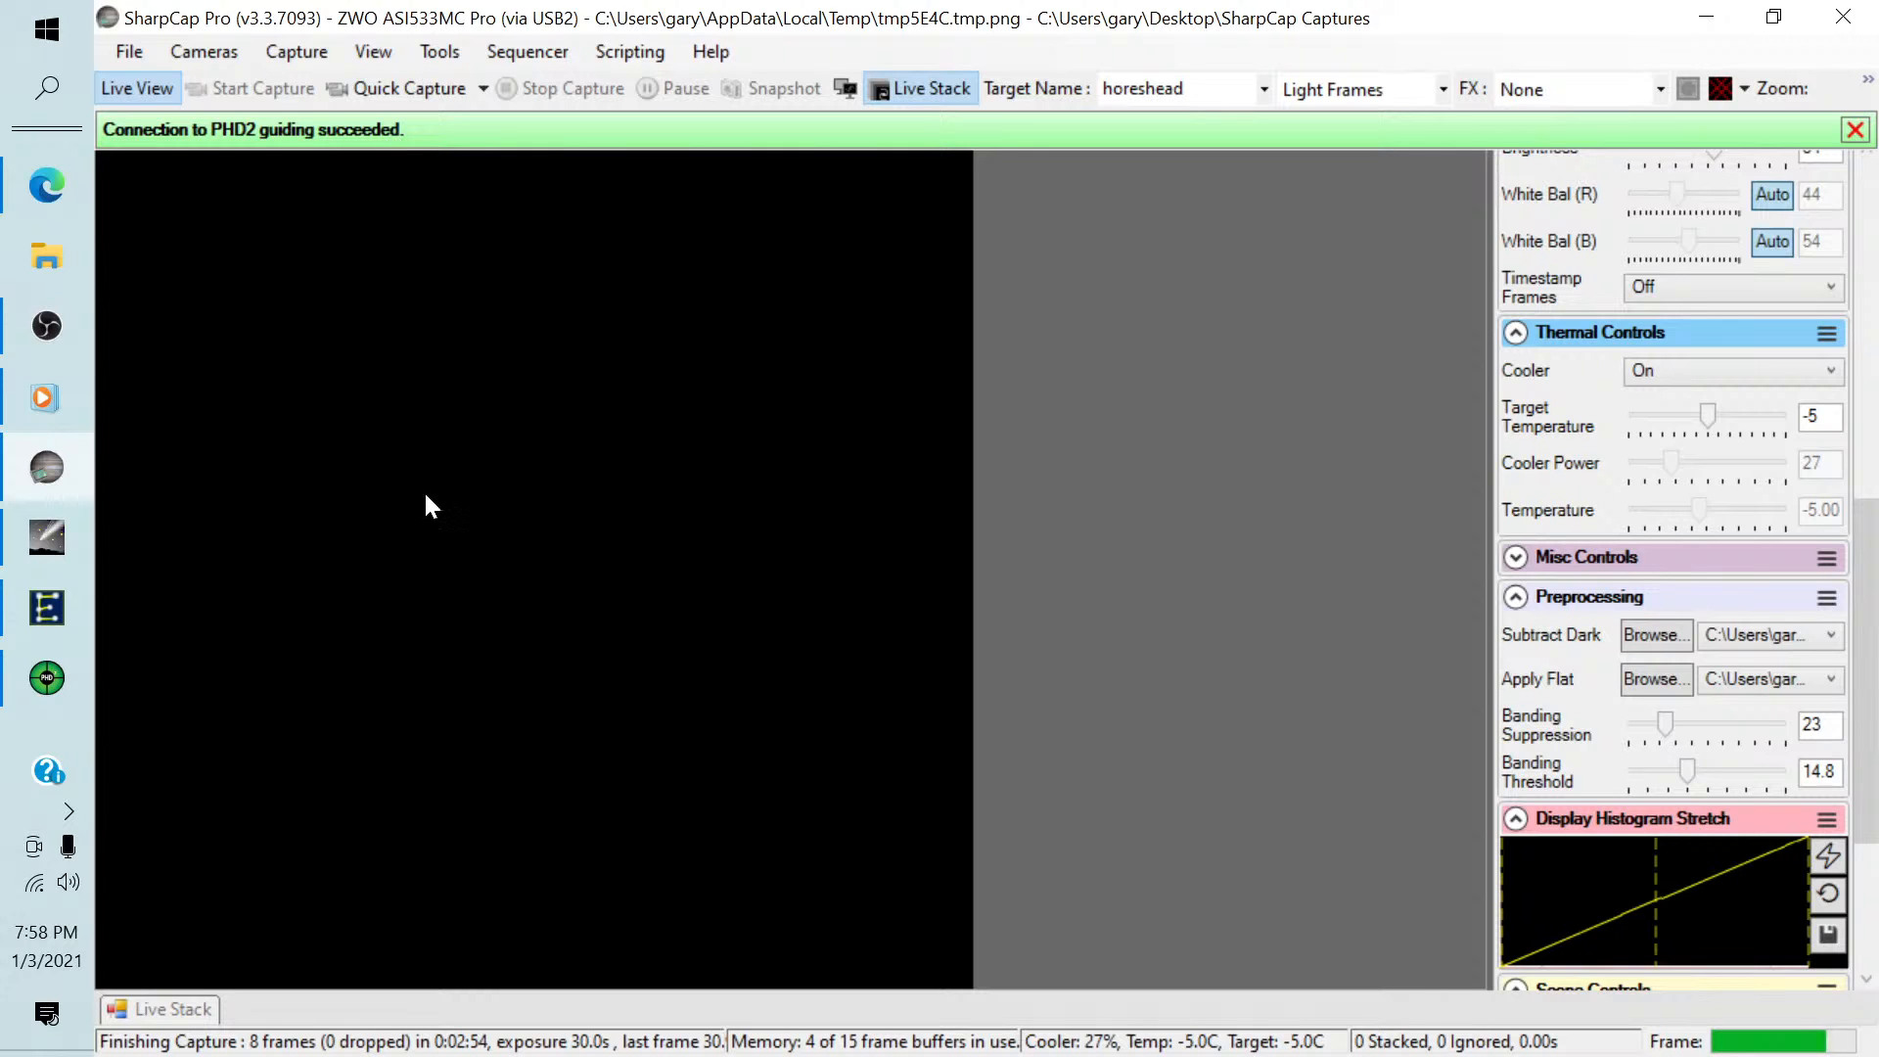
{"action": "left_click", "coordinate": [162, 1006]}
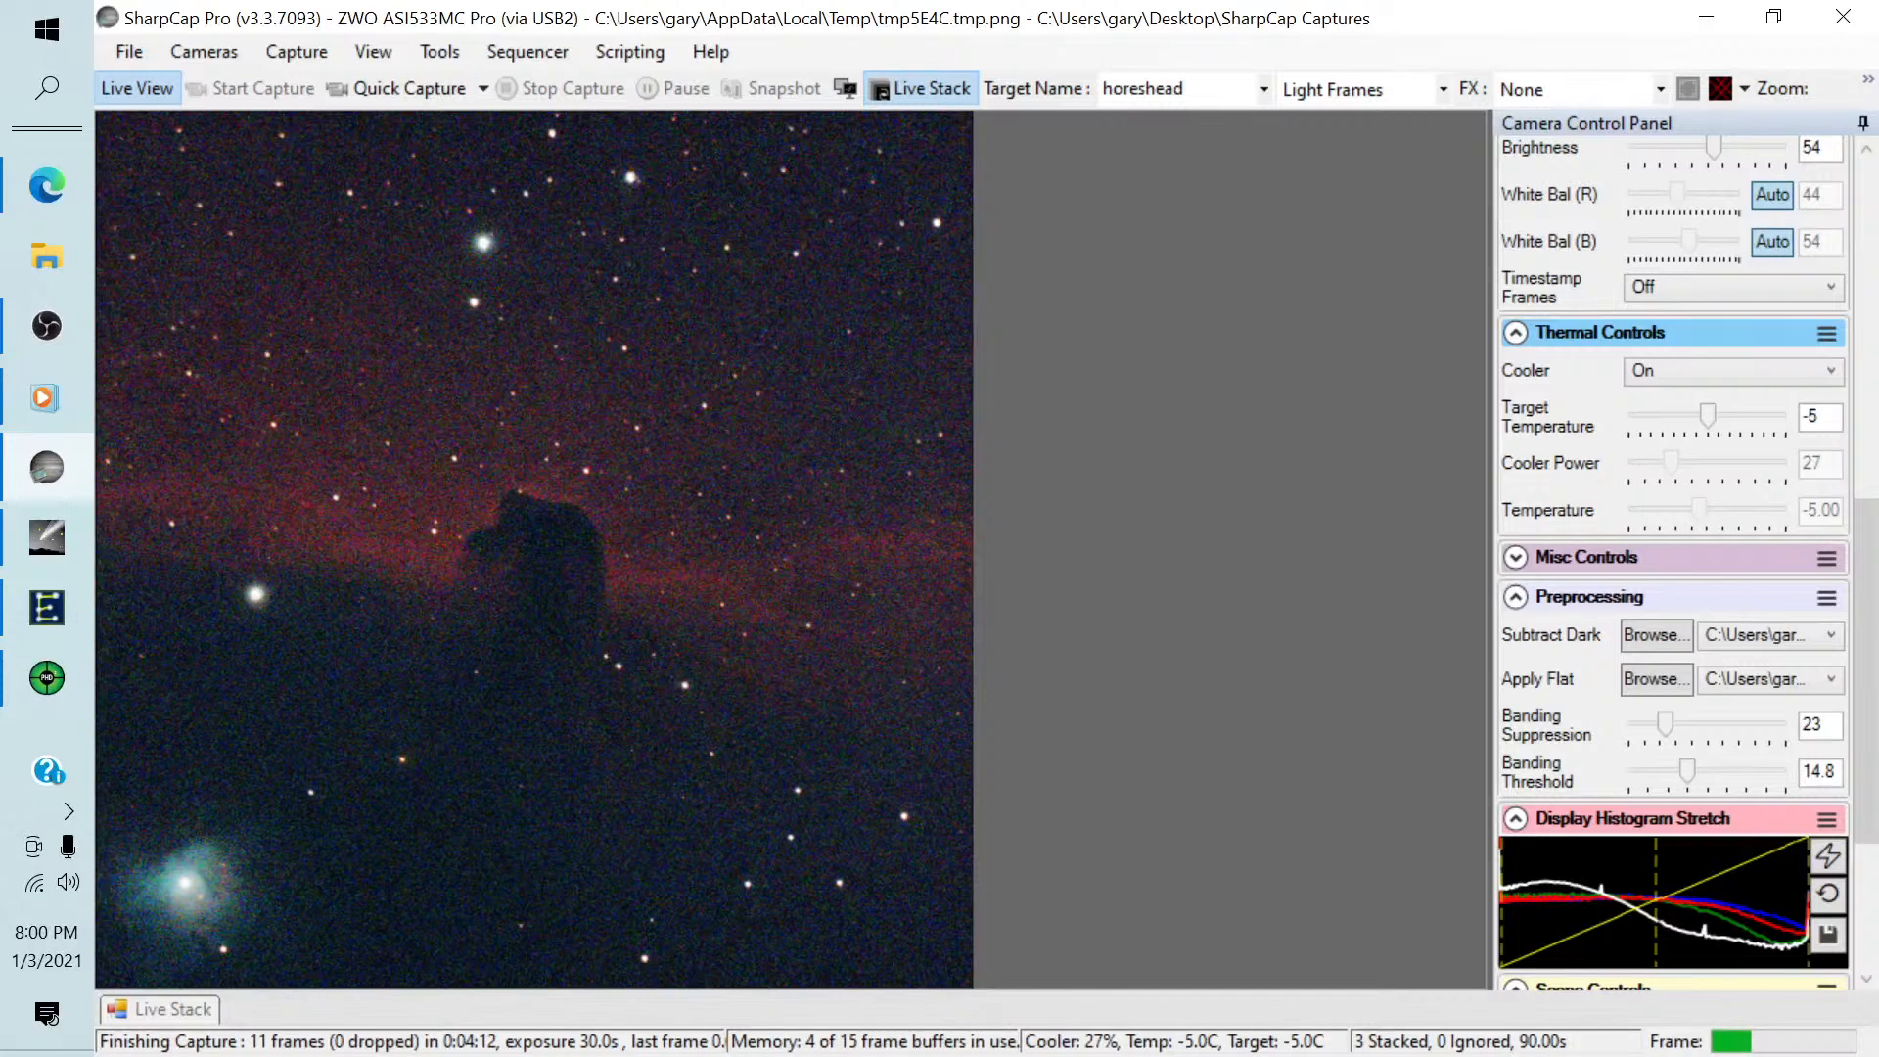
{"action": "key", "text": "alt+Tab"}
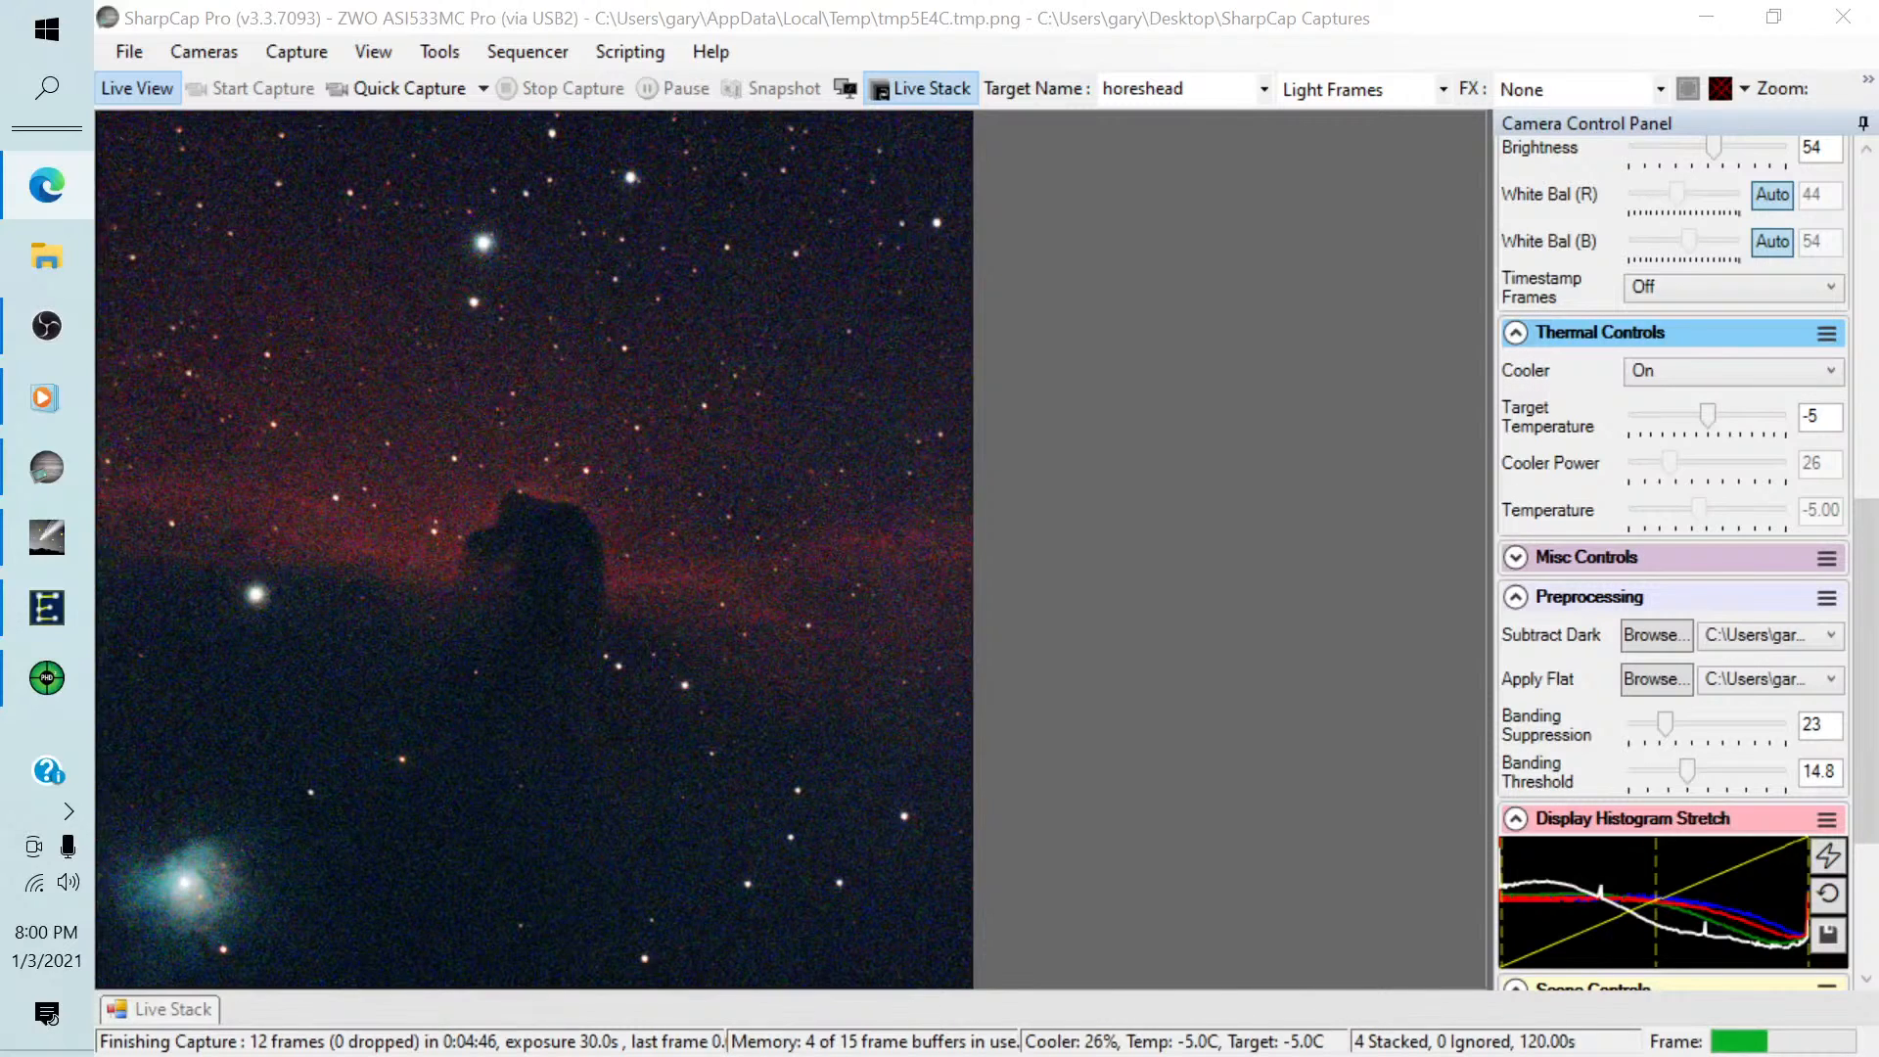
{"action": "left_click", "coordinate": [172, 1012]}
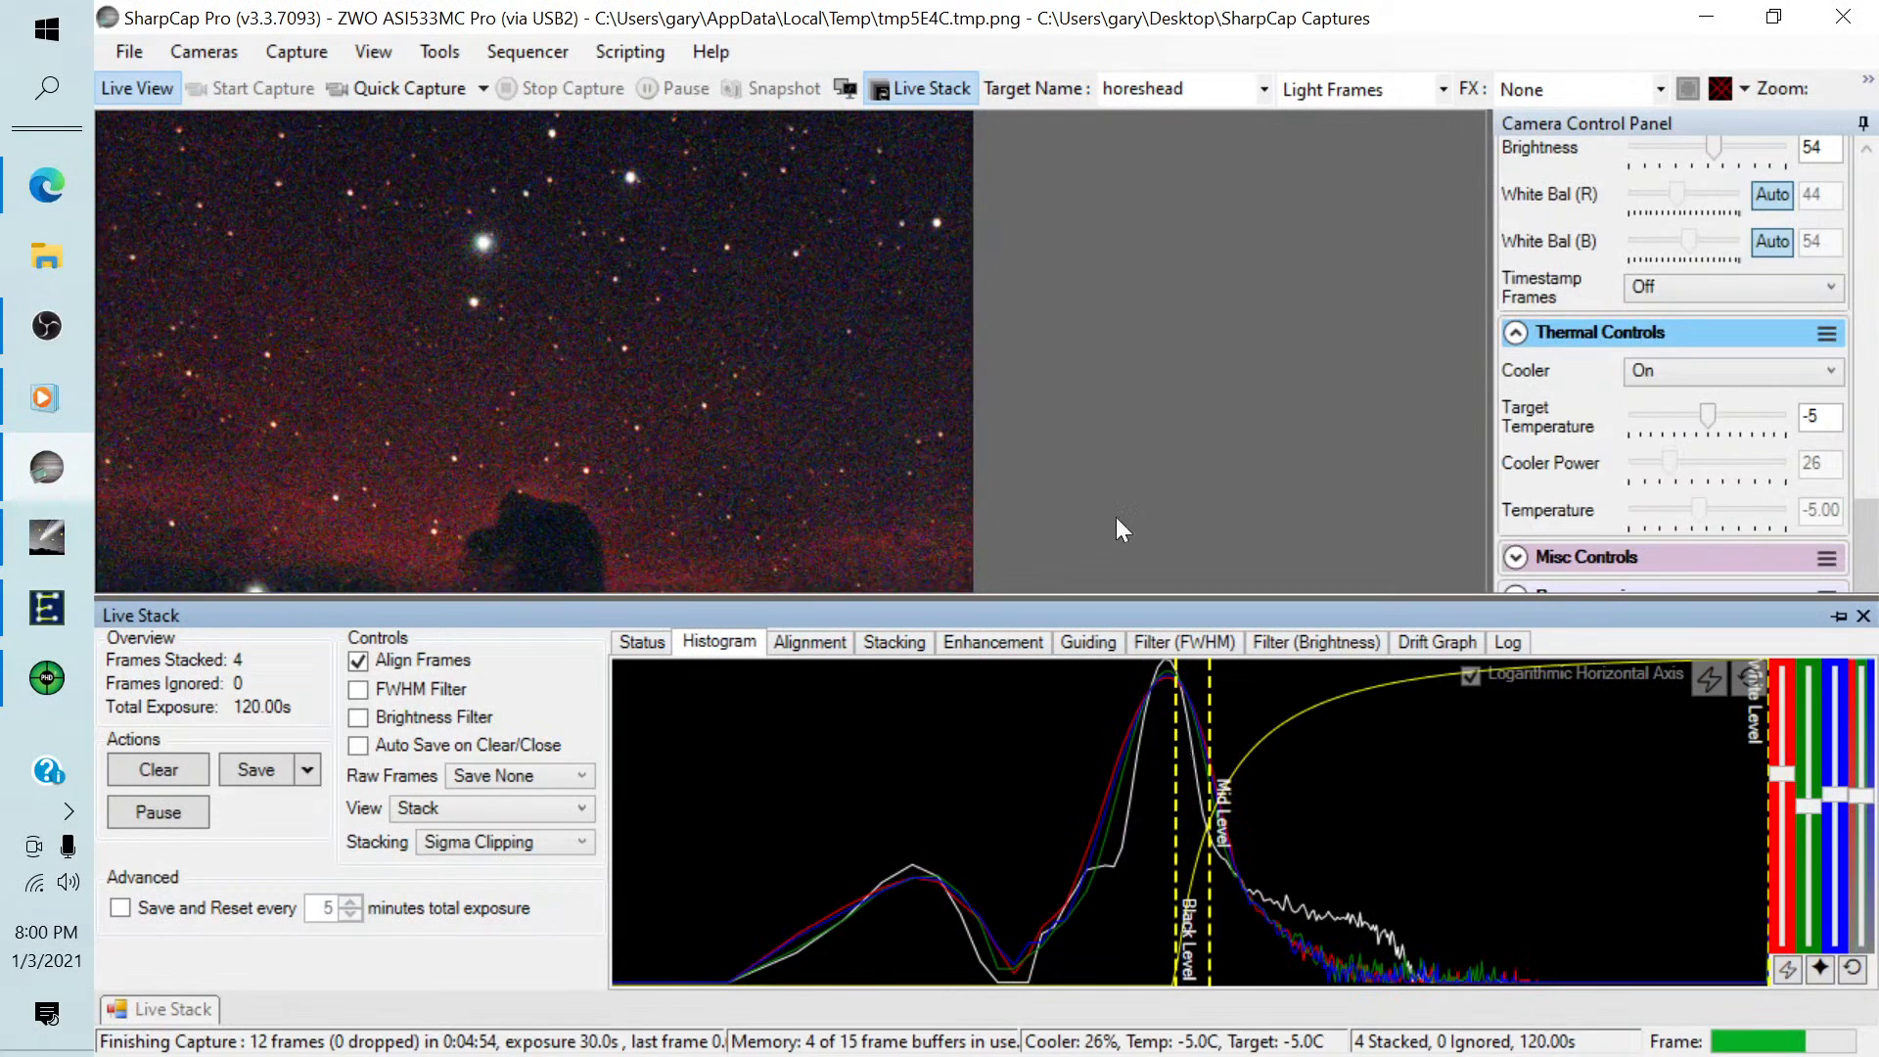
{"action": "left_click", "coordinate": [1863, 615]}
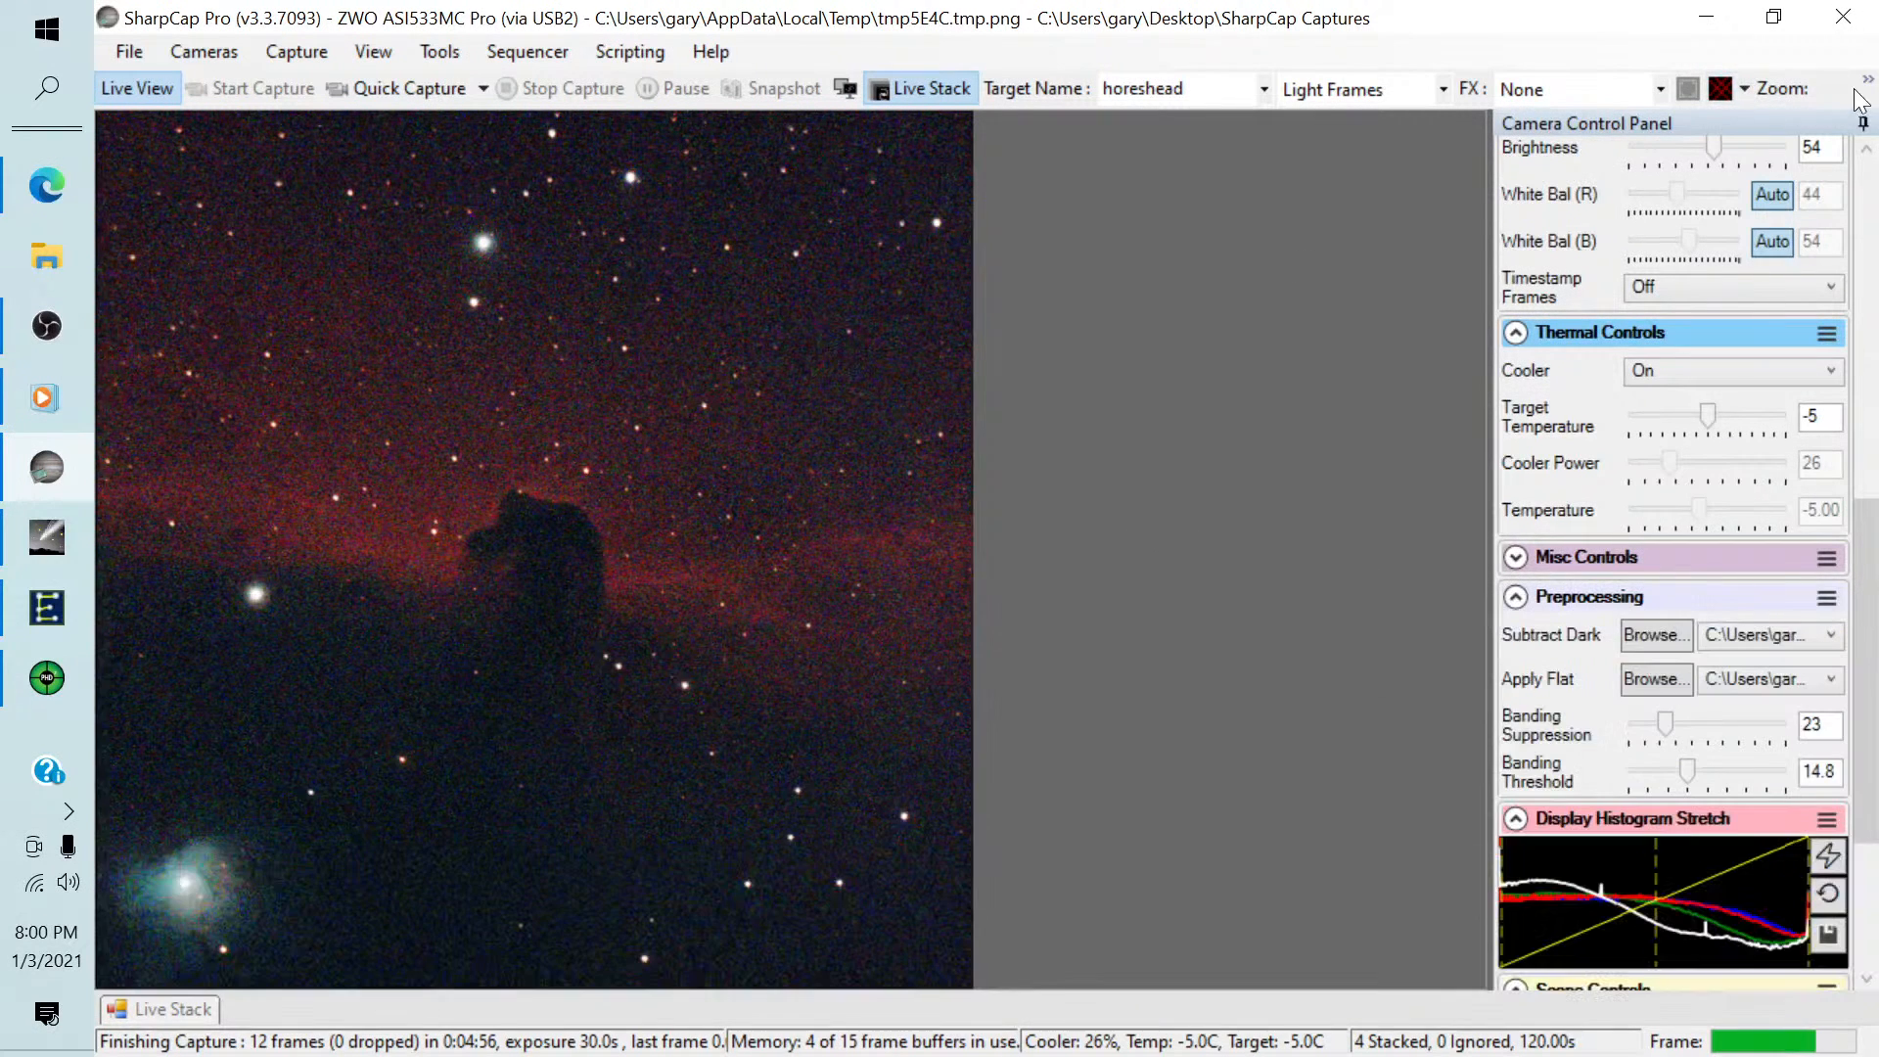
{"action": "left_click", "coordinate": [1865, 86]}
{"action": "left_click", "coordinate": [1372, 283]}
Adjust the live stack histogram so the black level sits on the peak with the mid level just beside it, and hide the panel.
{"action": "left_click", "coordinate": [156, 1006]}
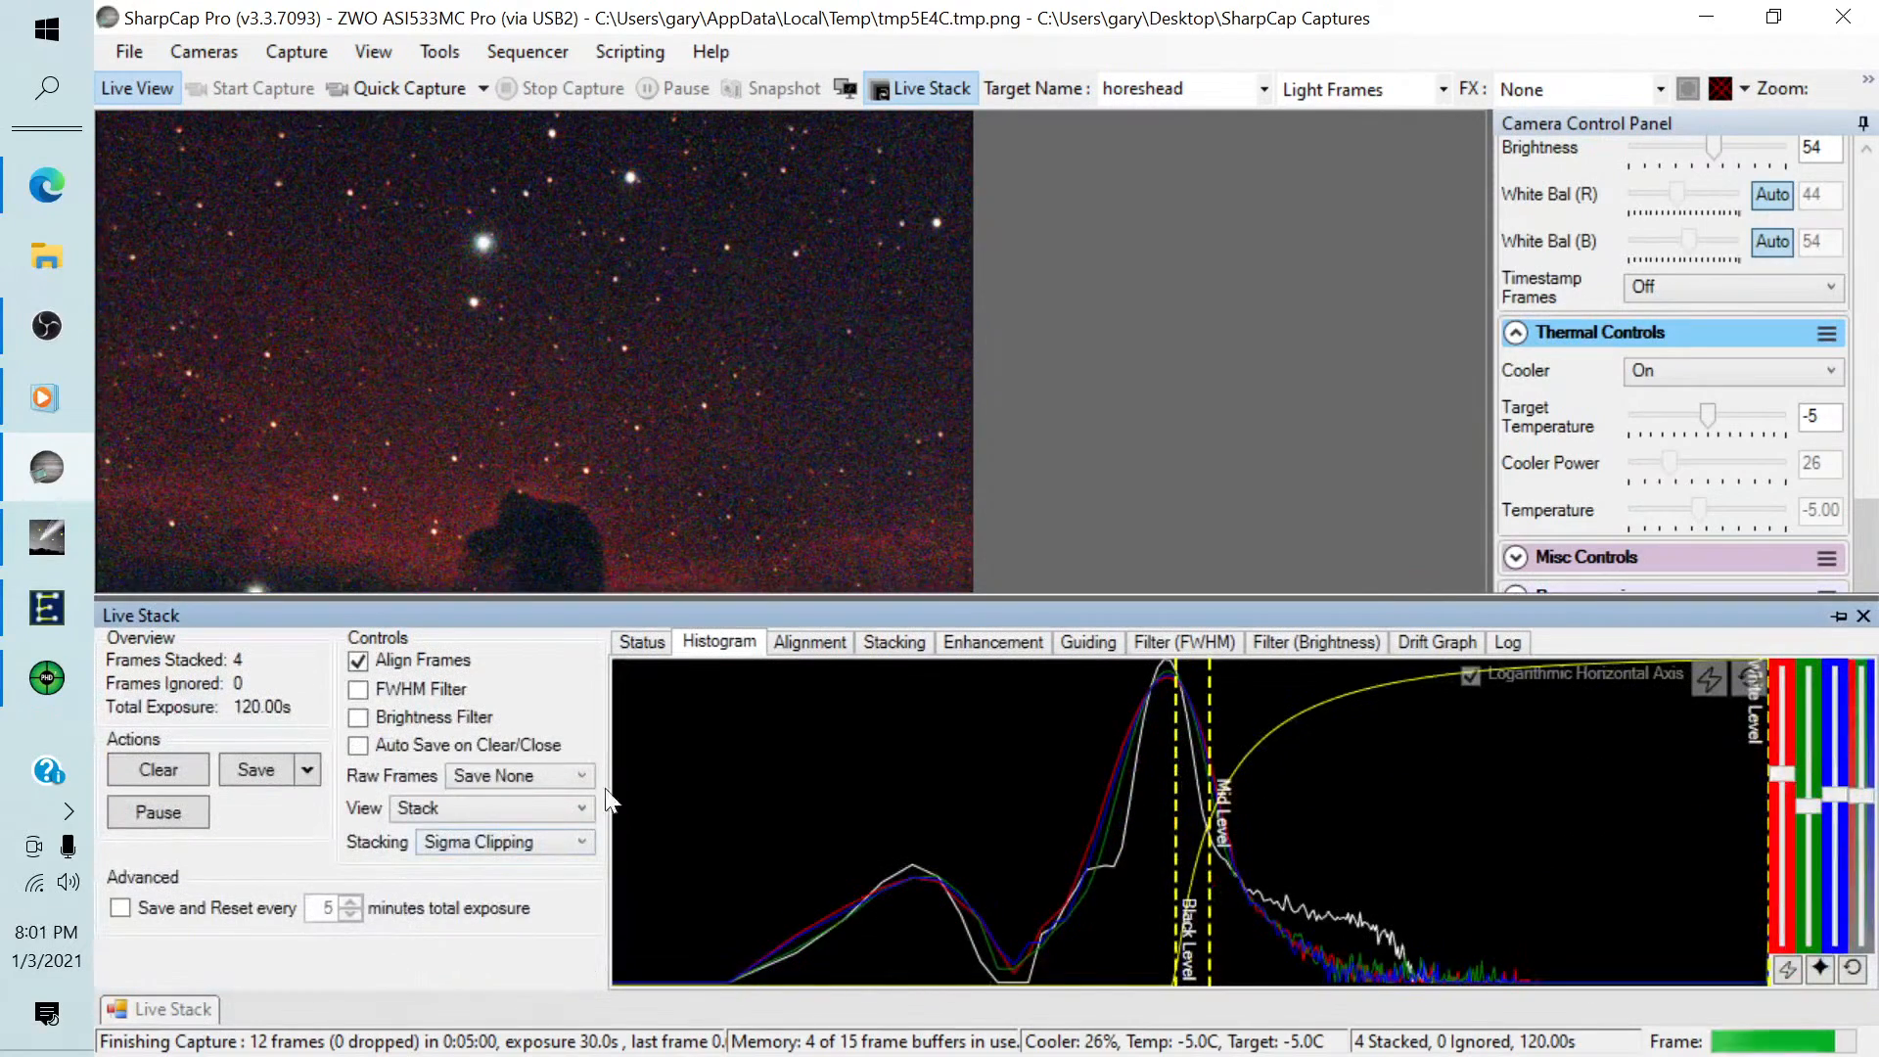
{"action": "left_click_drag", "start_coordinate": [1175, 734], "coordinate": [1206, 733]}
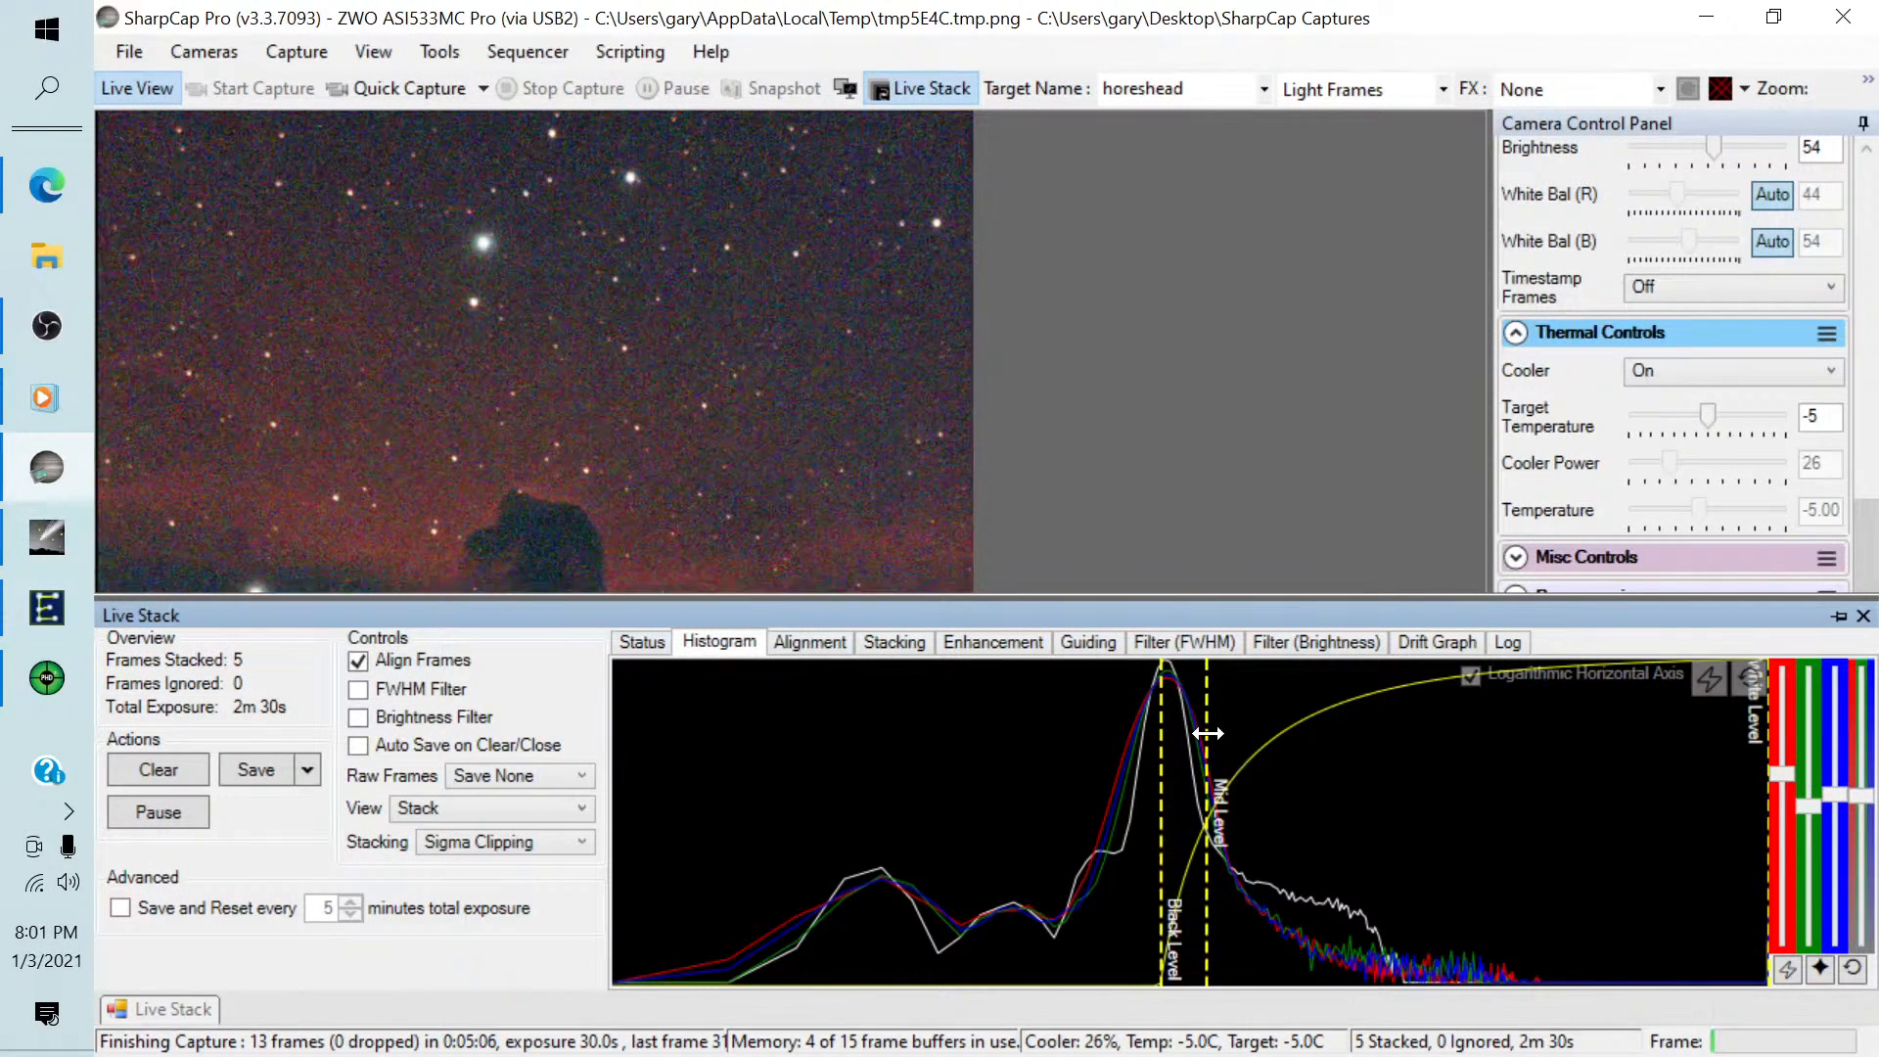
{"action": "left_click", "coordinate": [1258, 381]}
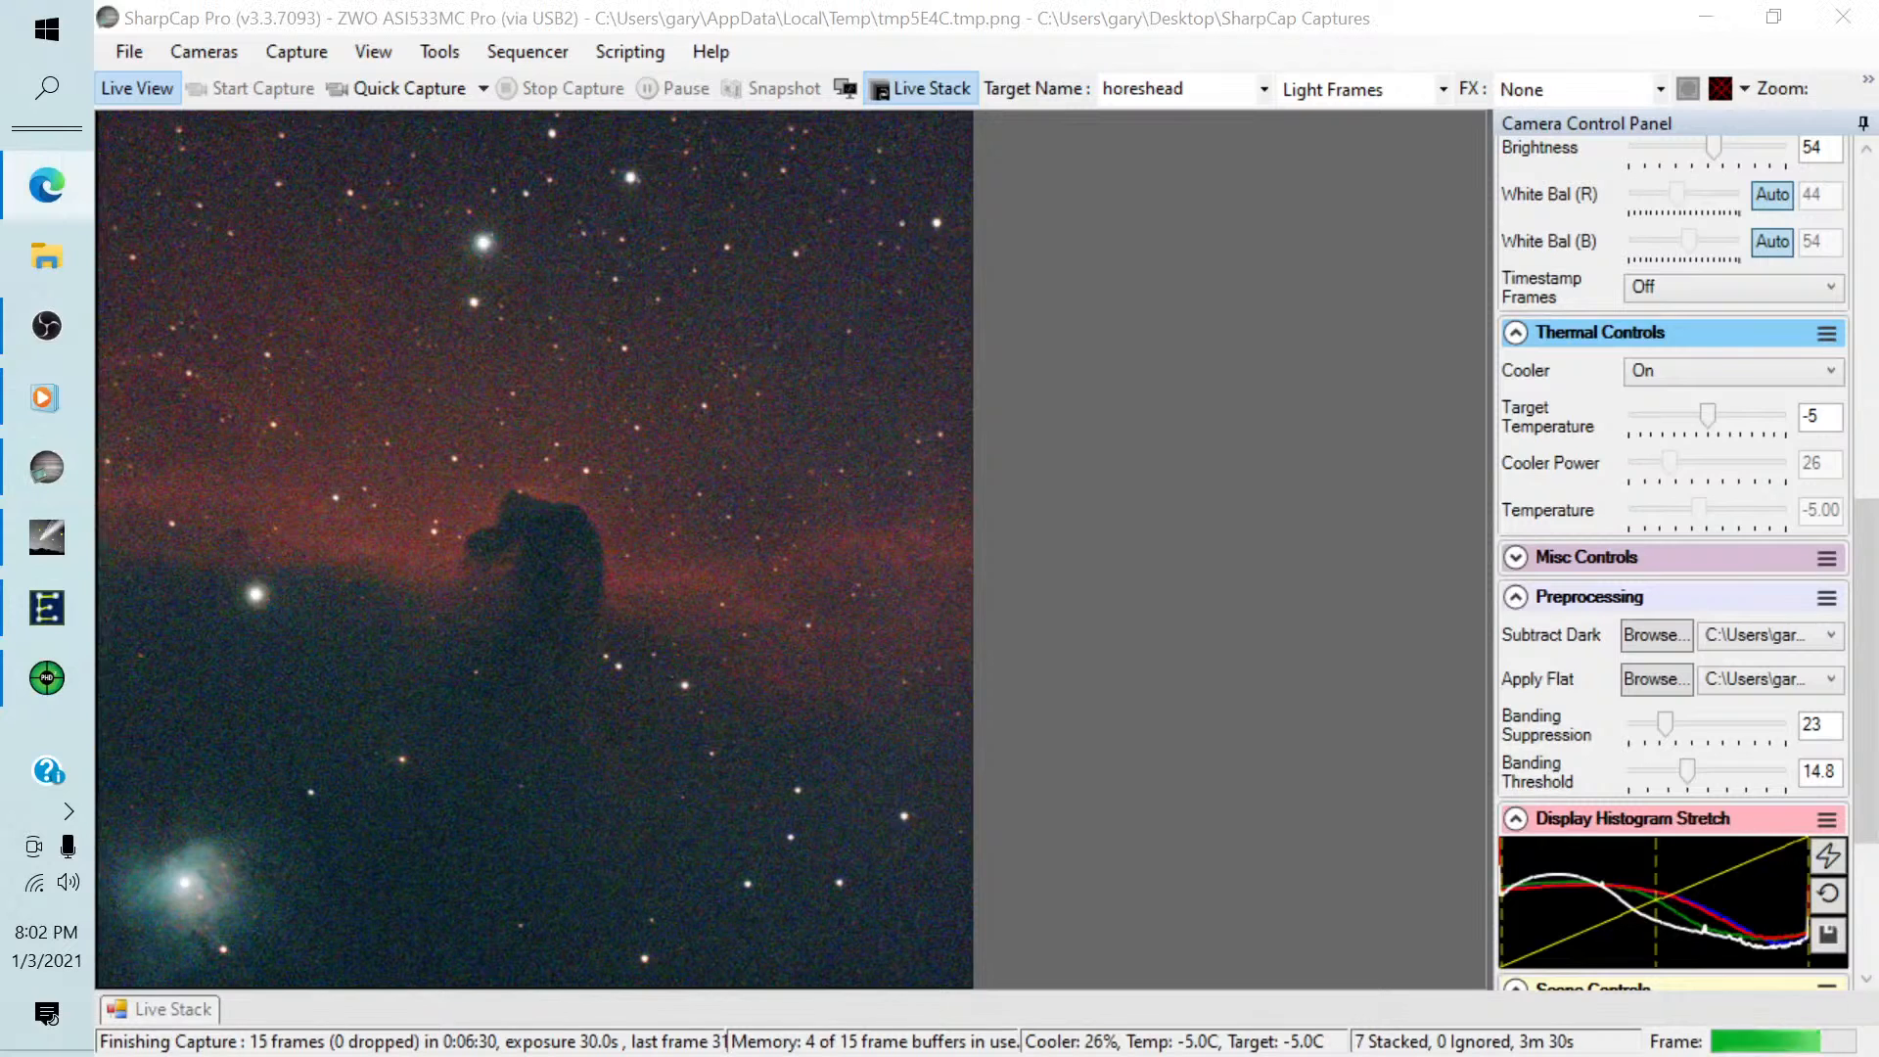
{"action": "key", "text": "alt+Tab"}
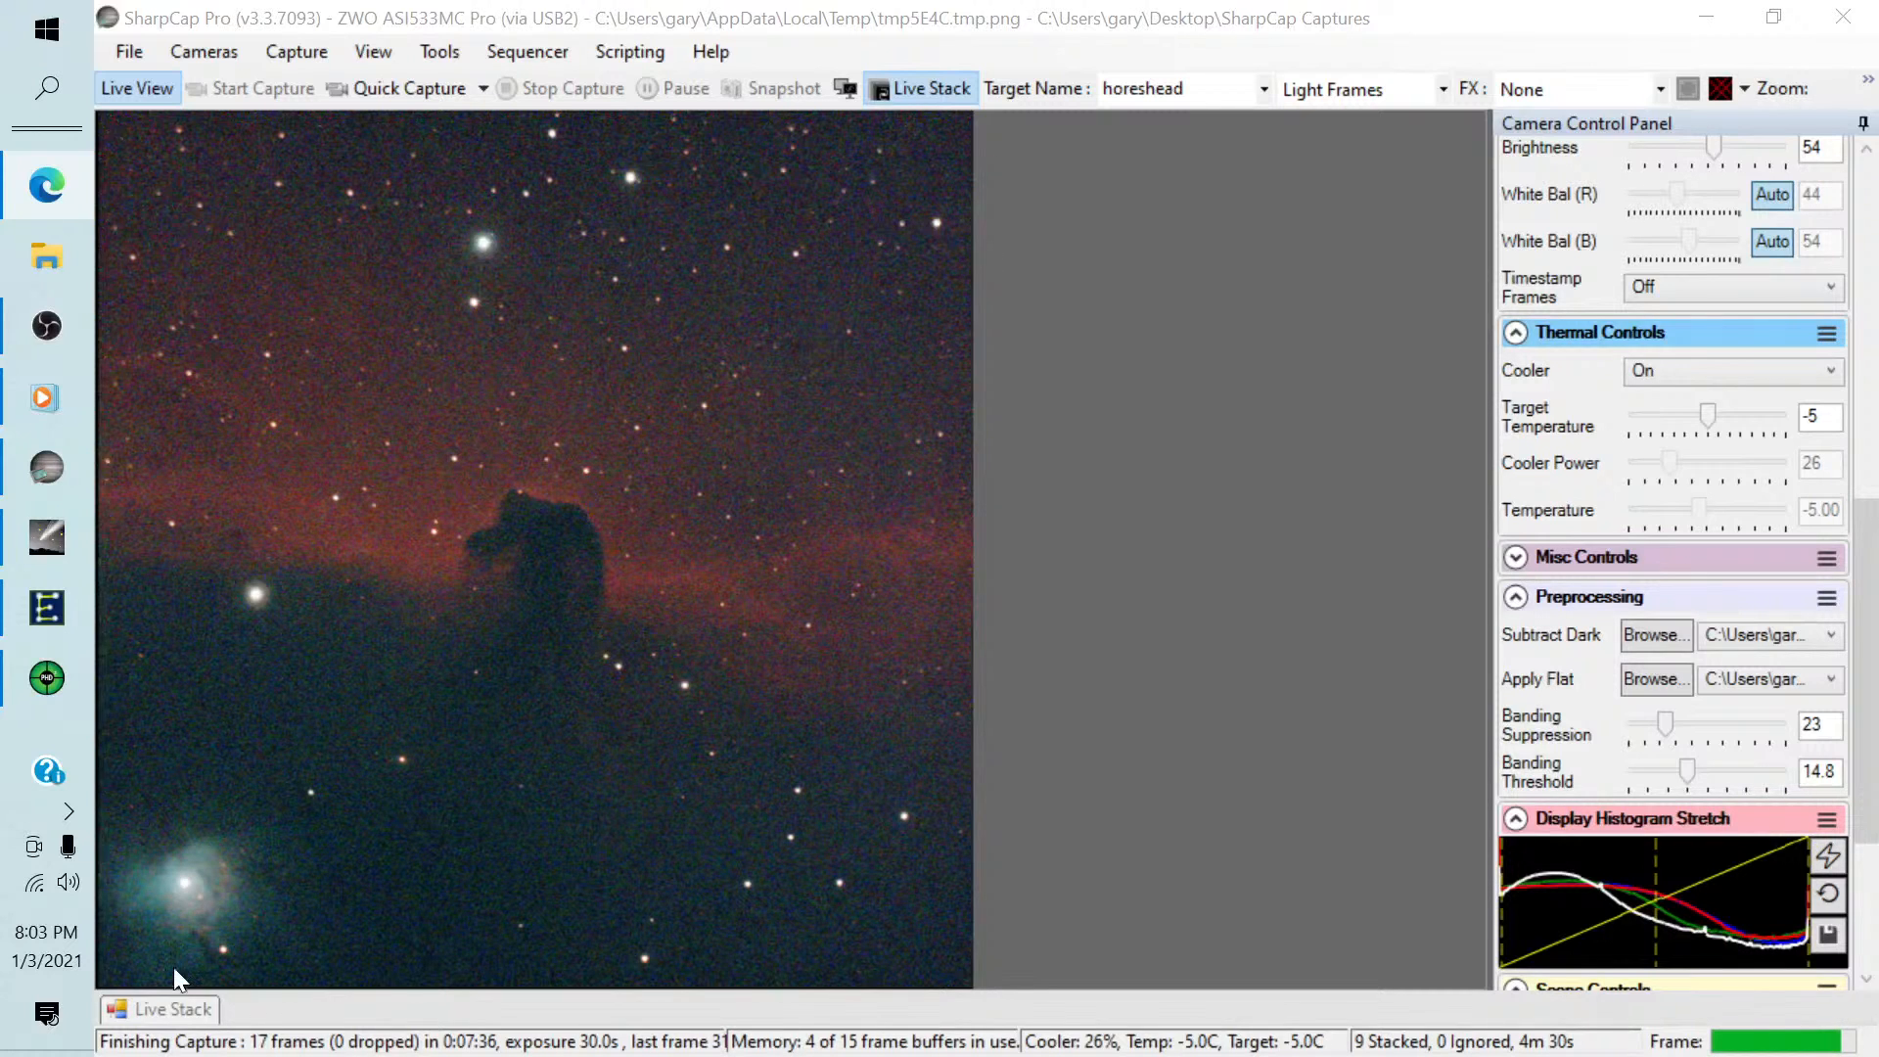
Save the 9-frame live stack as a PNG with the display stretch applied.
{"action": "left_click", "coordinate": [168, 1008]}
{"action": "left_click", "coordinate": [303, 771]}
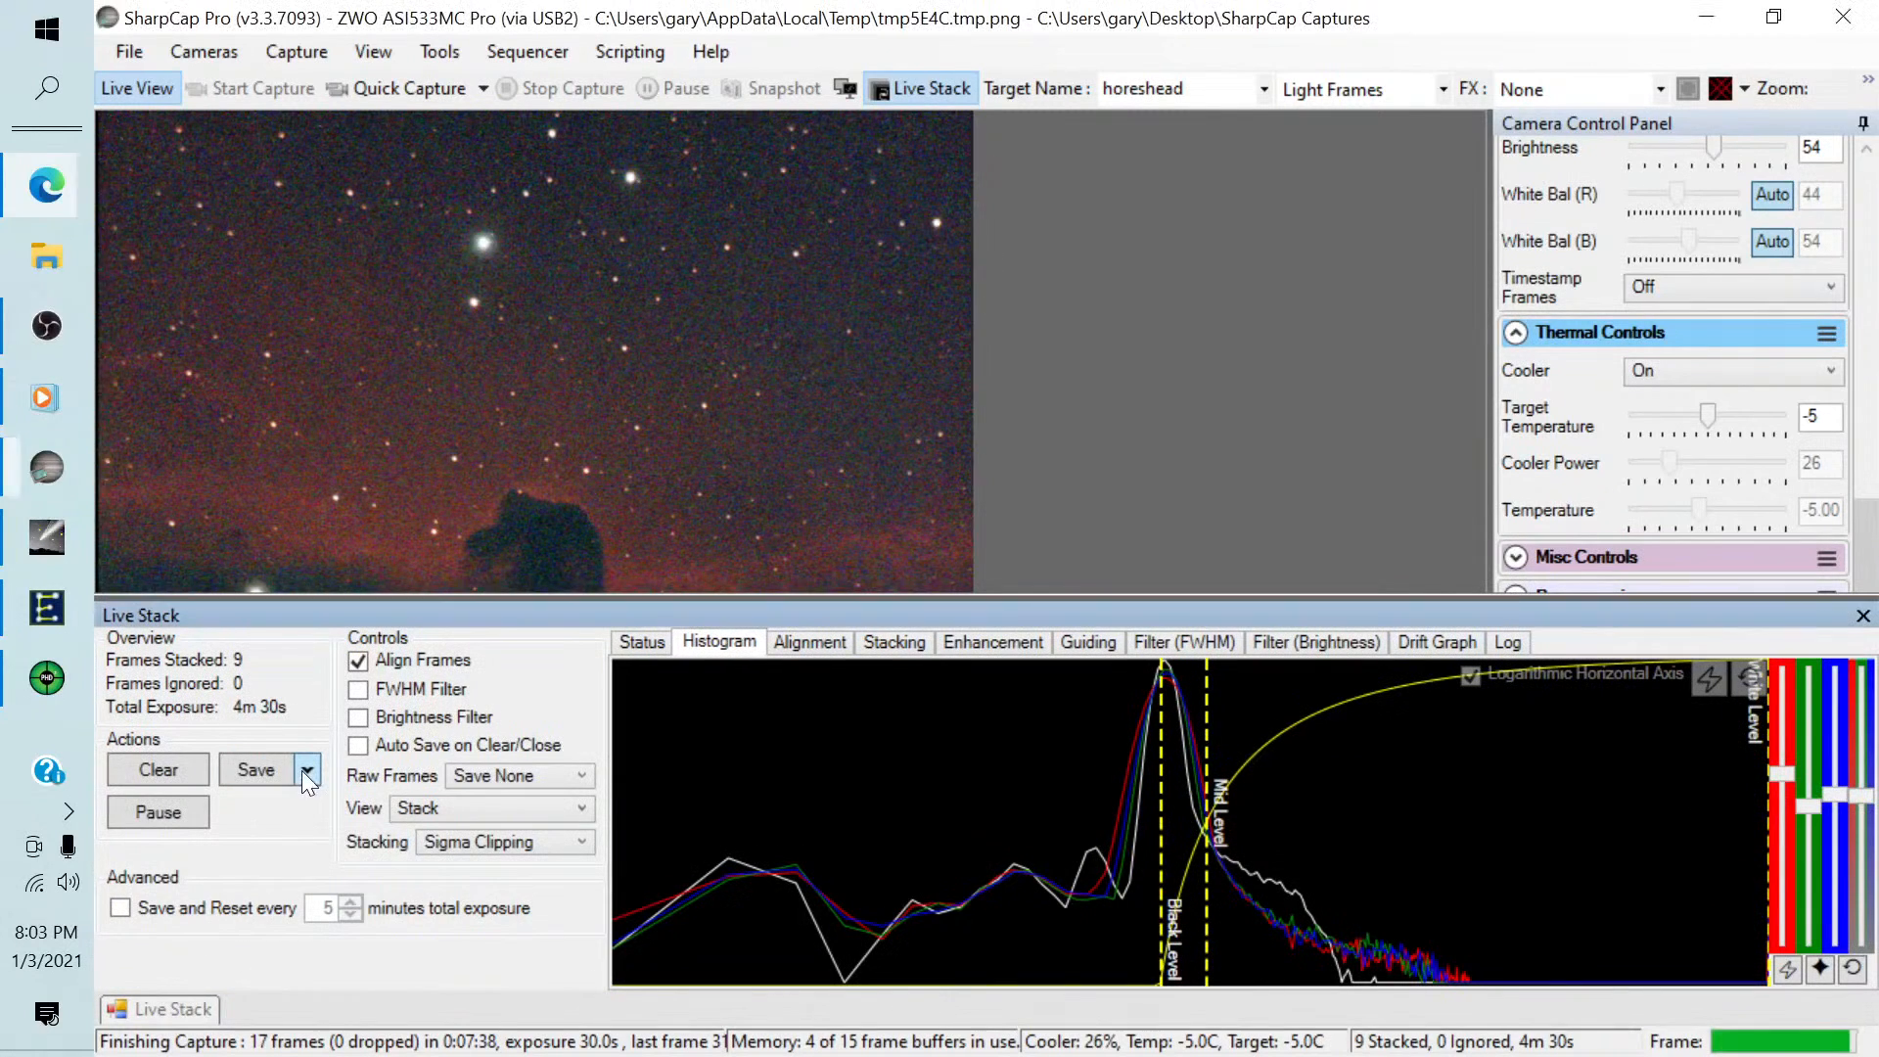
{"action": "left_click", "coordinate": [304, 886]}
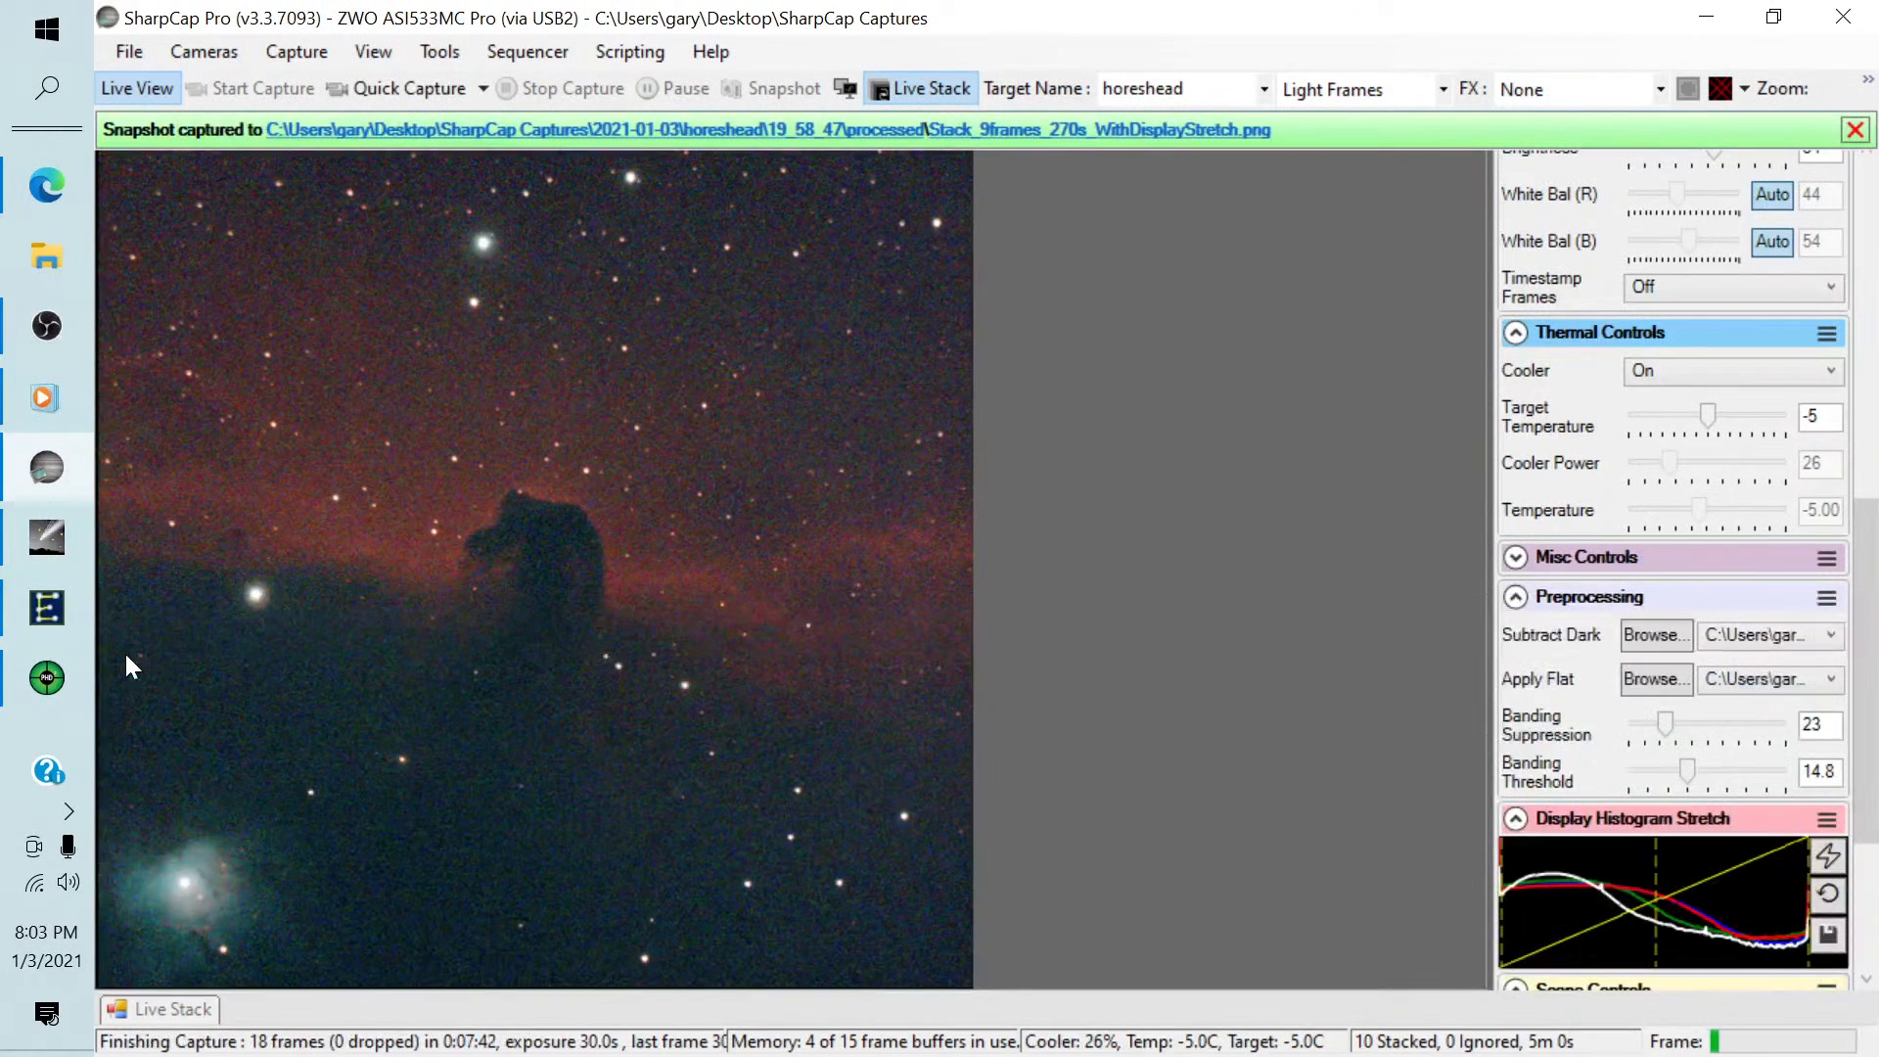
Run the recent sequence Image Target.scs and confirm the prompt about having saved the previous image.
{"action": "left_click", "coordinate": [514, 50]}
{"action": "mouse_move", "coordinate": [550, 215]}
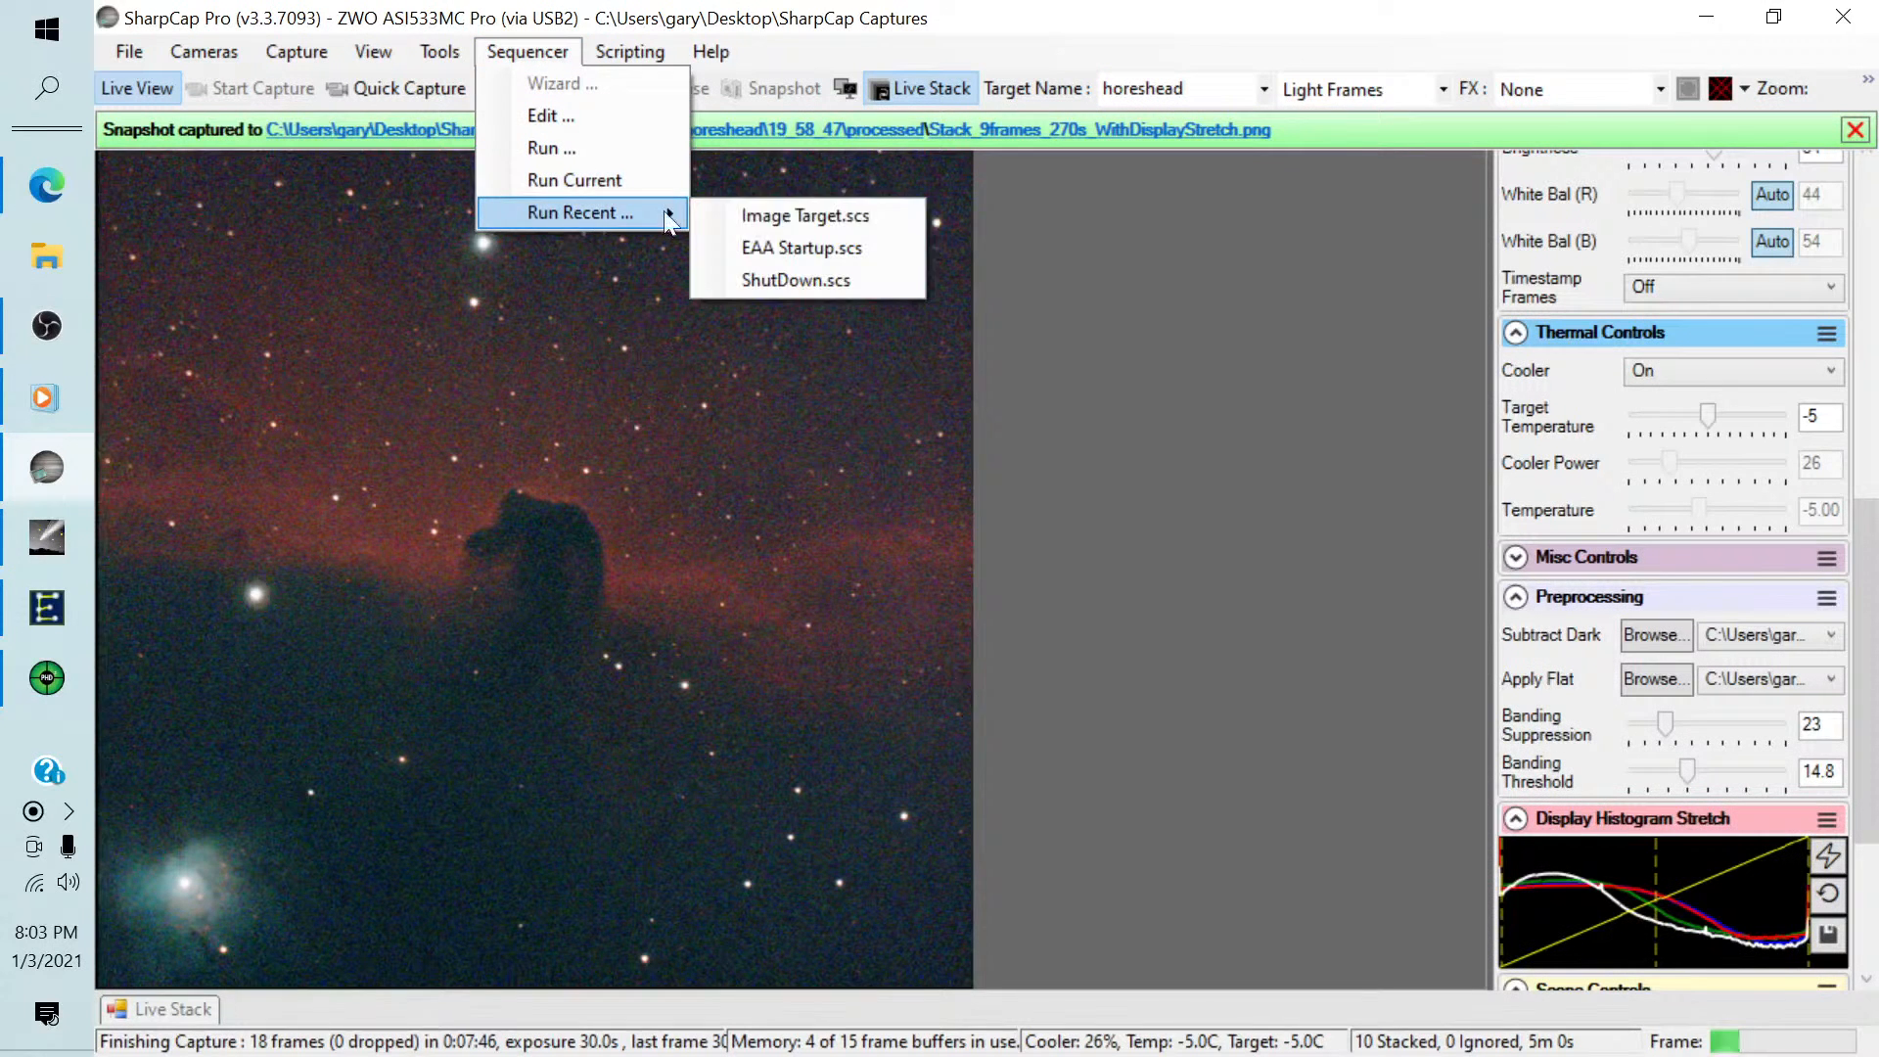
{"action": "left_click", "coordinate": [780, 217]}
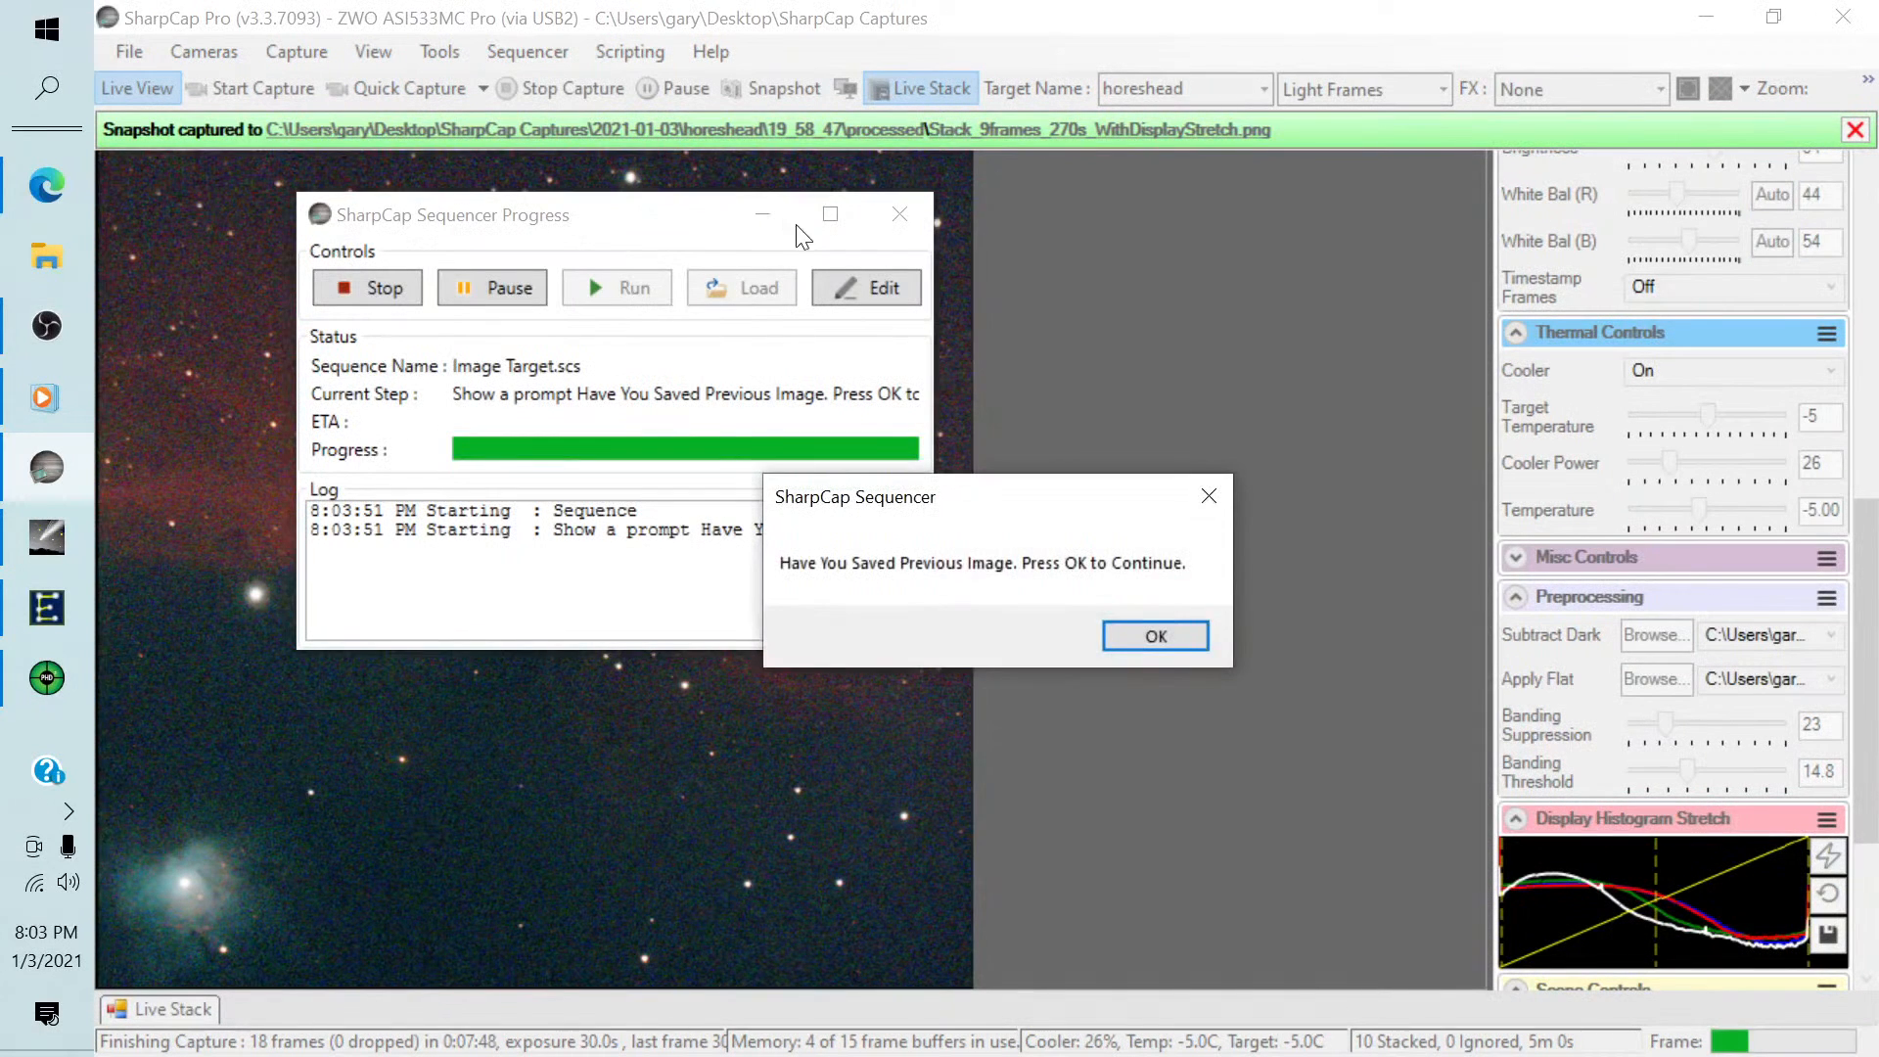
{"action": "left_click", "coordinate": [1133, 638]}
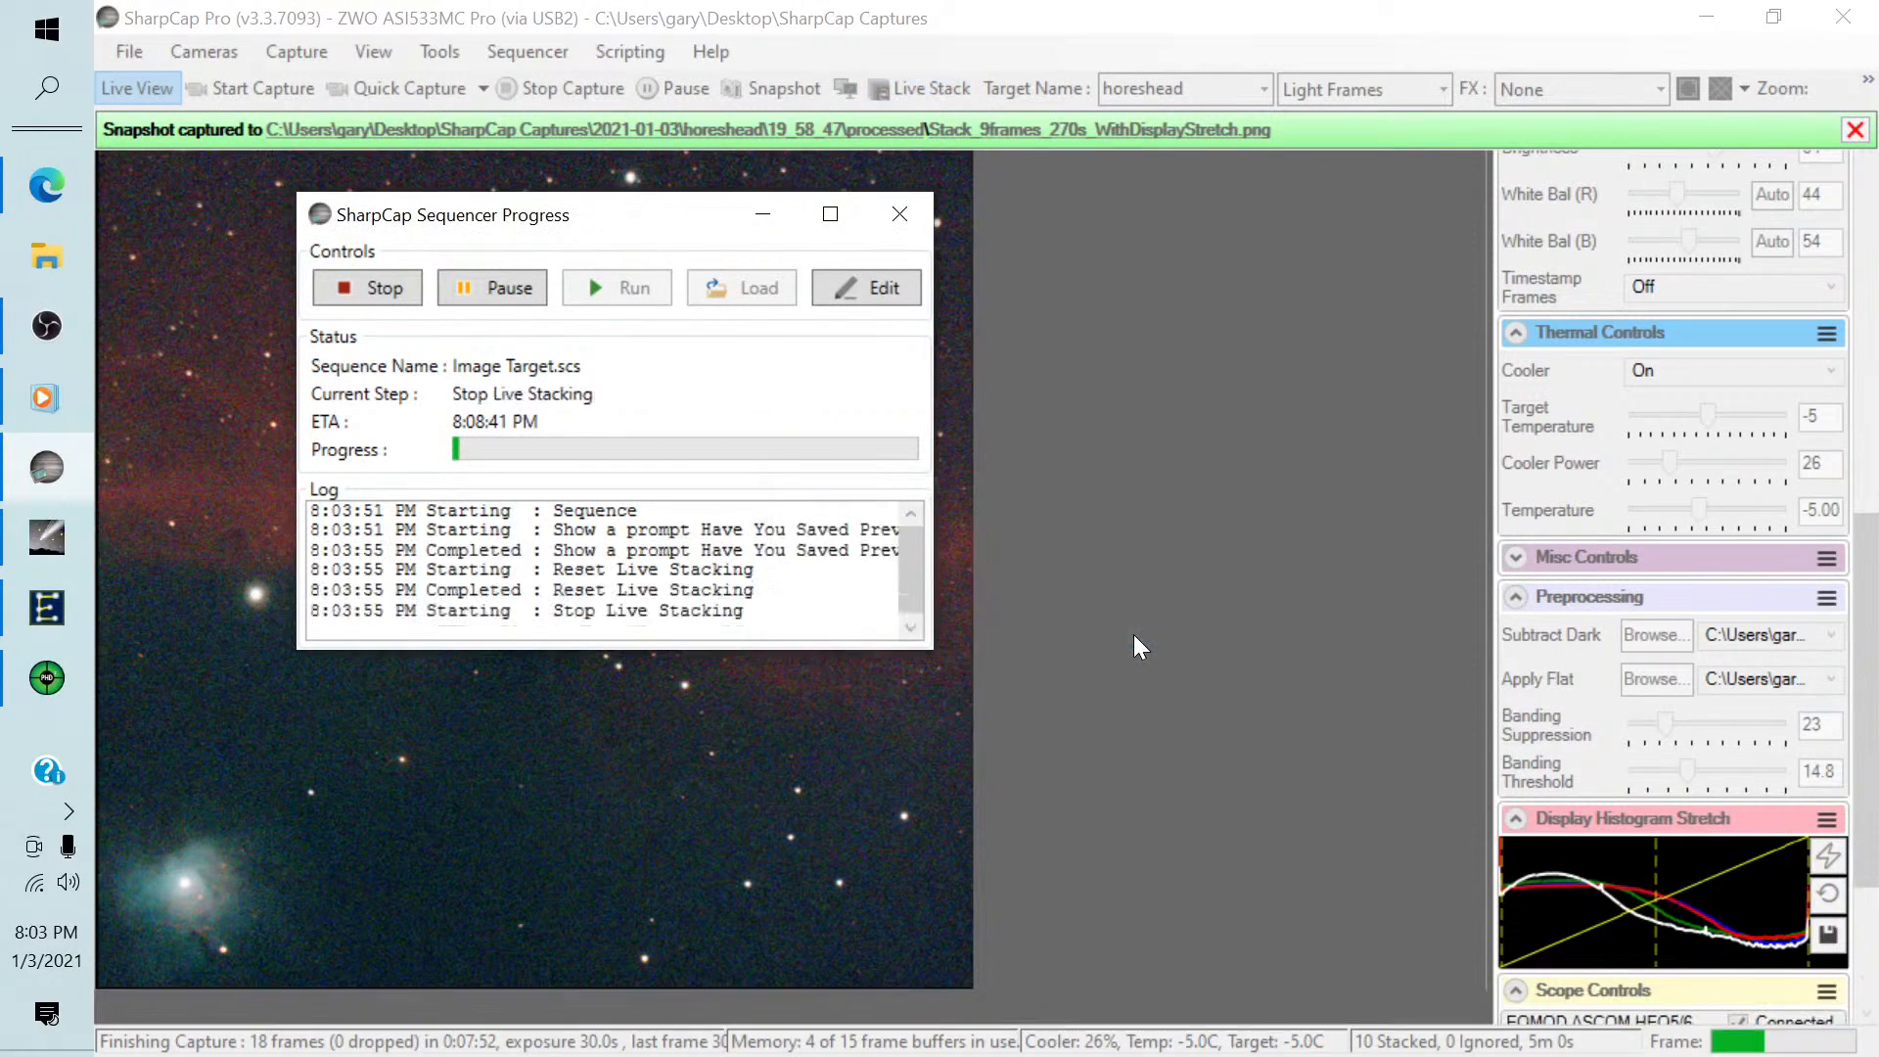
Switch to Cartes du Ciel and search for ngc1788 to centre the chart on it.
{"action": "left_click", "coordinate": [46, 541]}
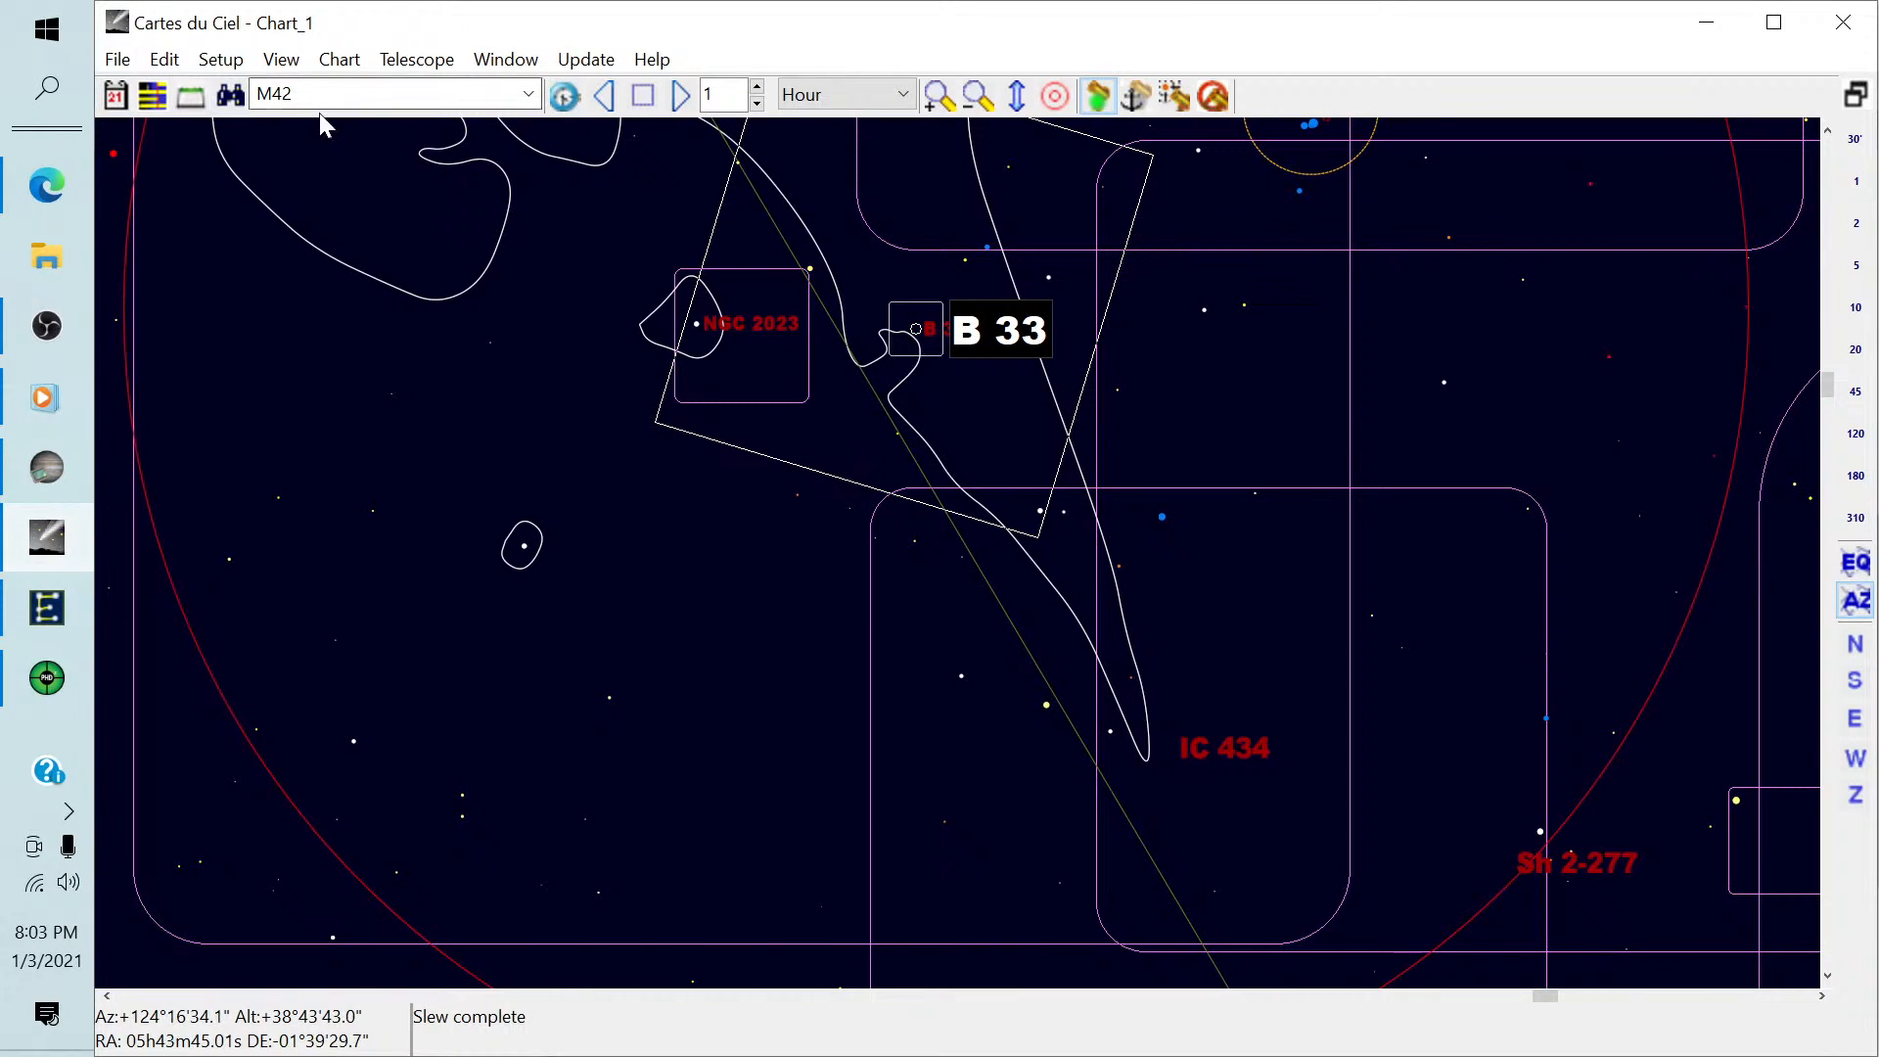
{"action": "double_click", "coordinate": [279, 94]}
{"action": "type", "text": "ngc1"}
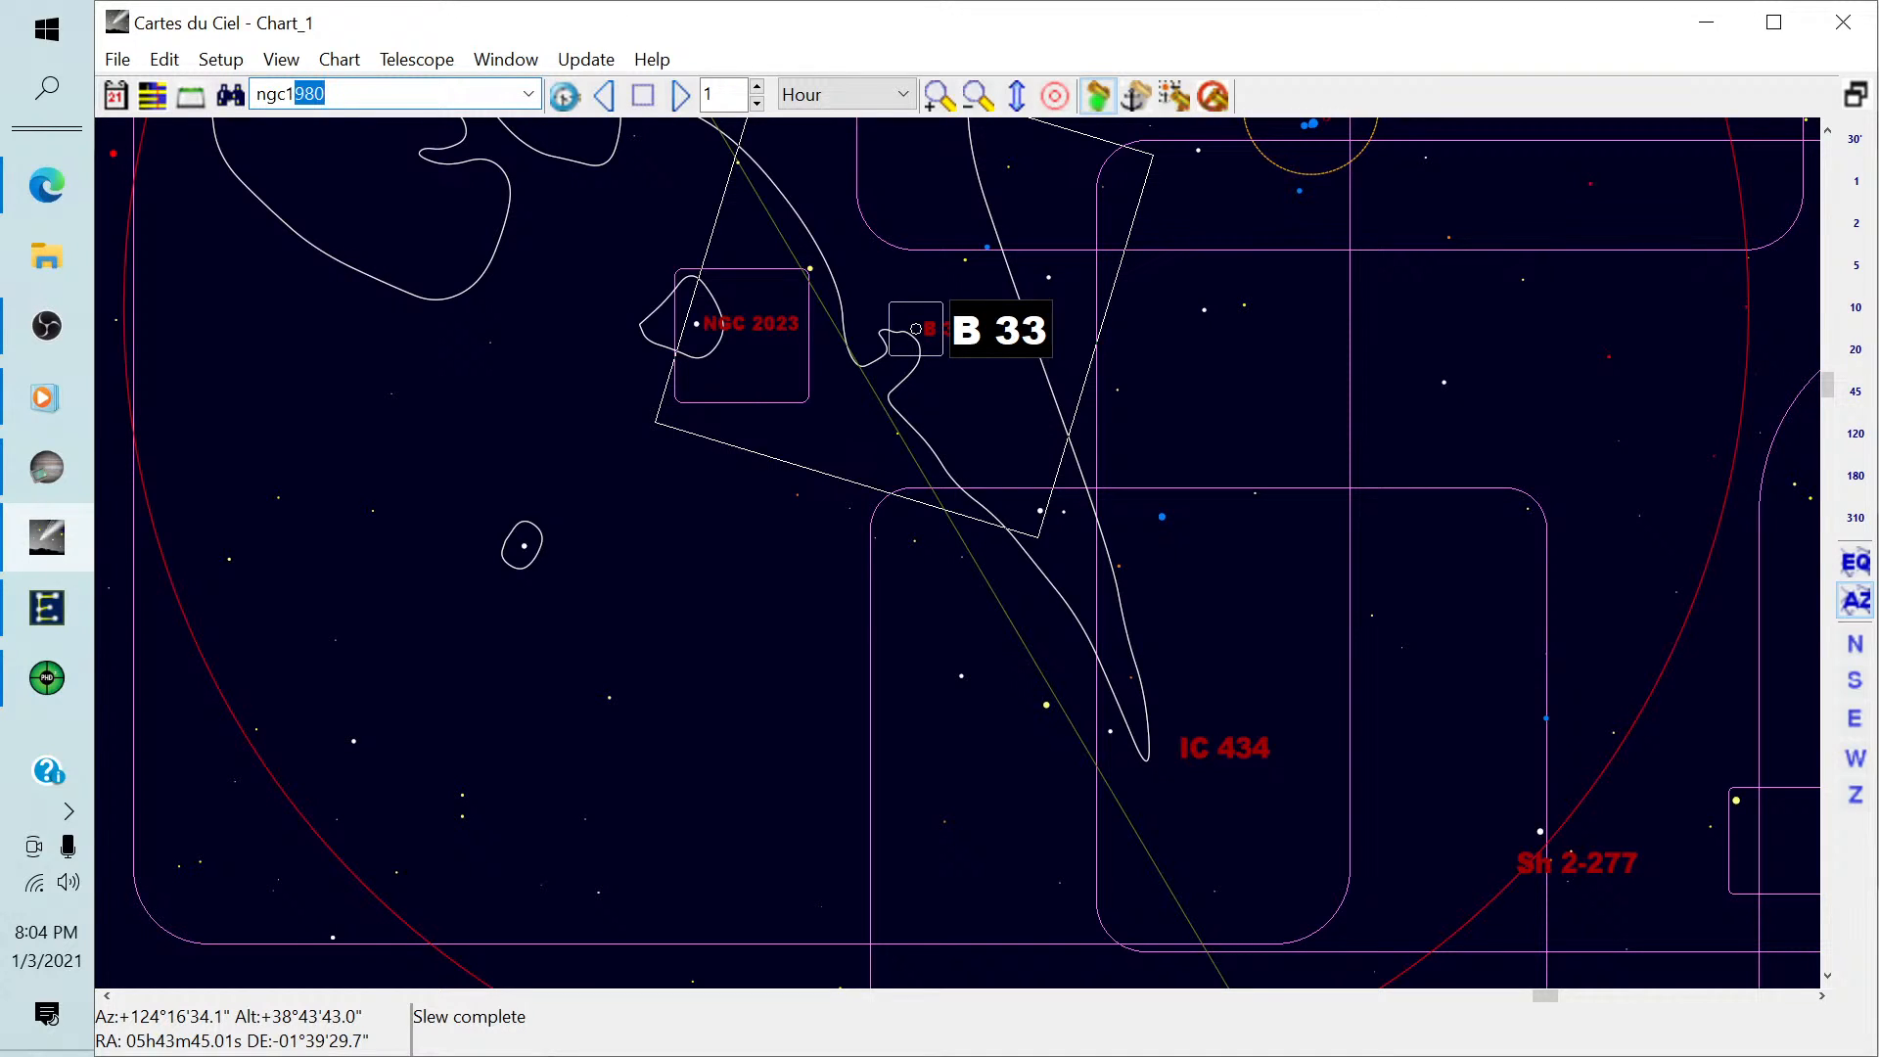
{"action": "type", "text": "788"}
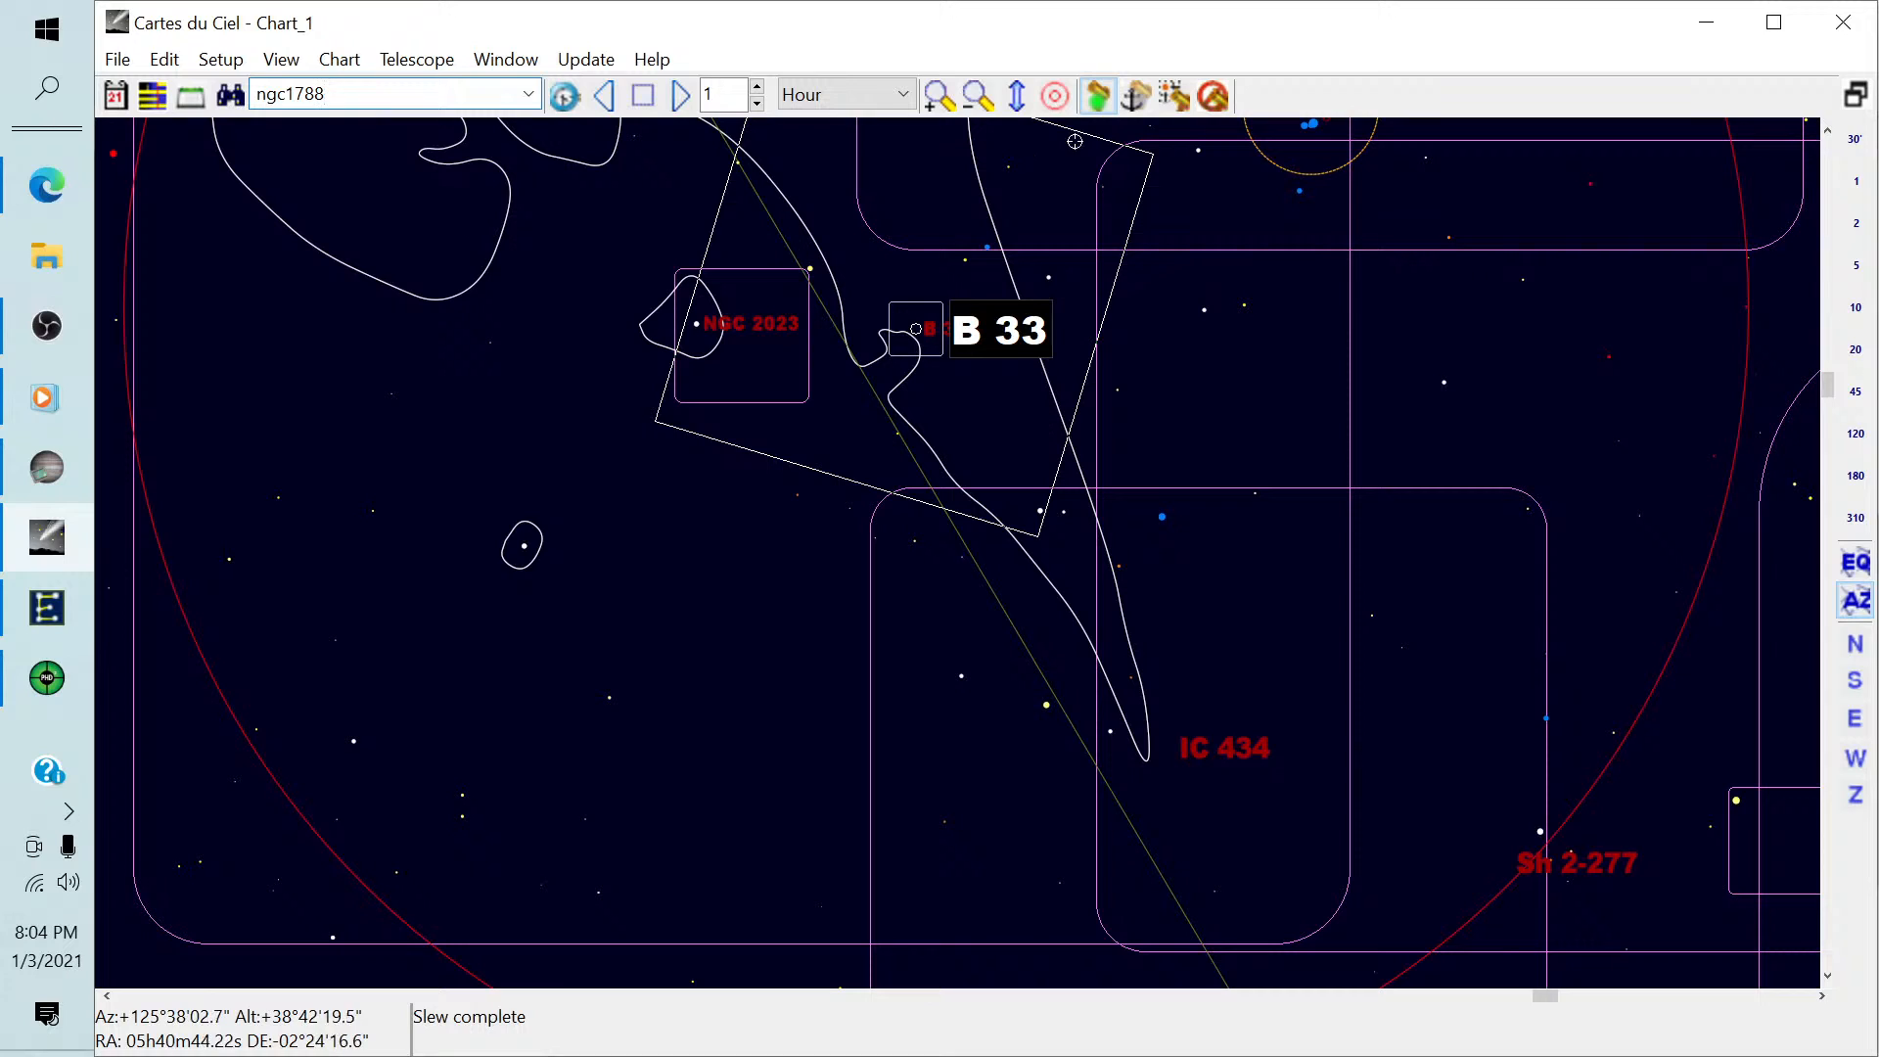
{"action": "left_click", "coordinate": [1179, 101]}
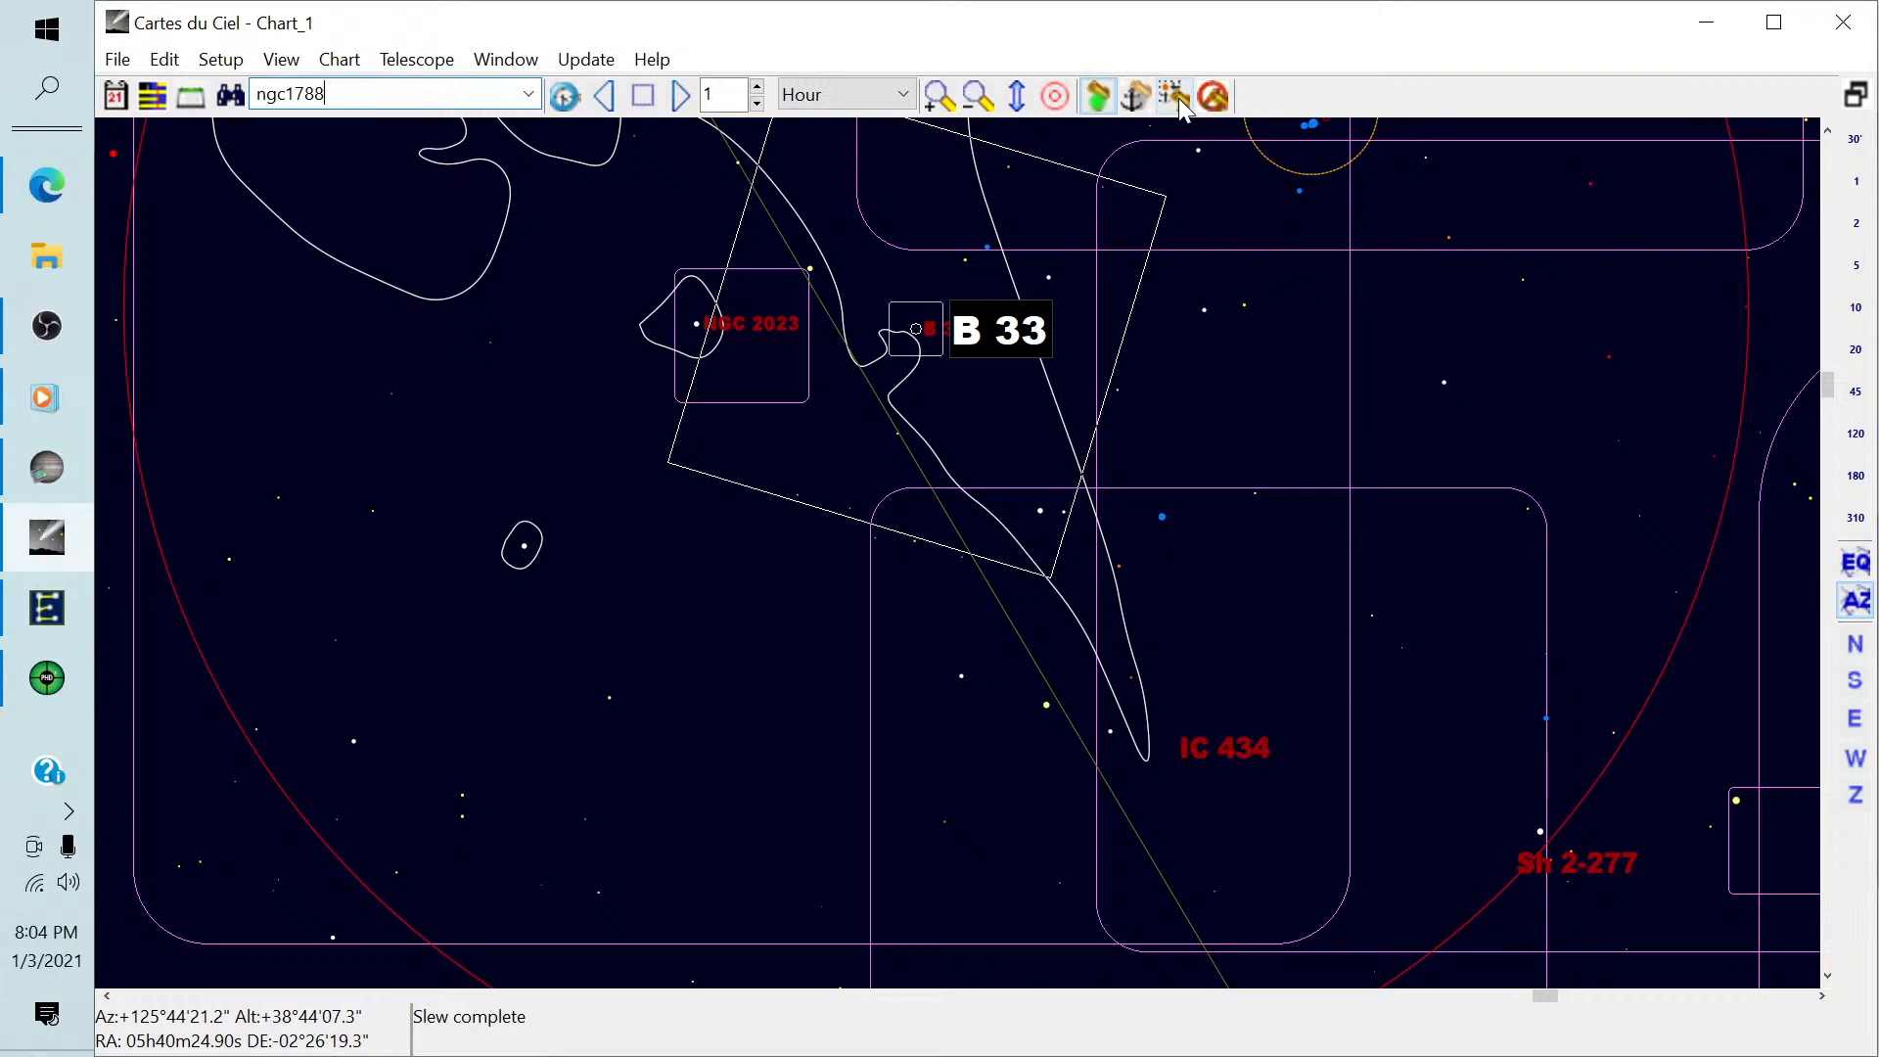
{"action": "scroll", "coordinate": [969, 318], "scroll_direction": "down", "scroll_amount": 3}
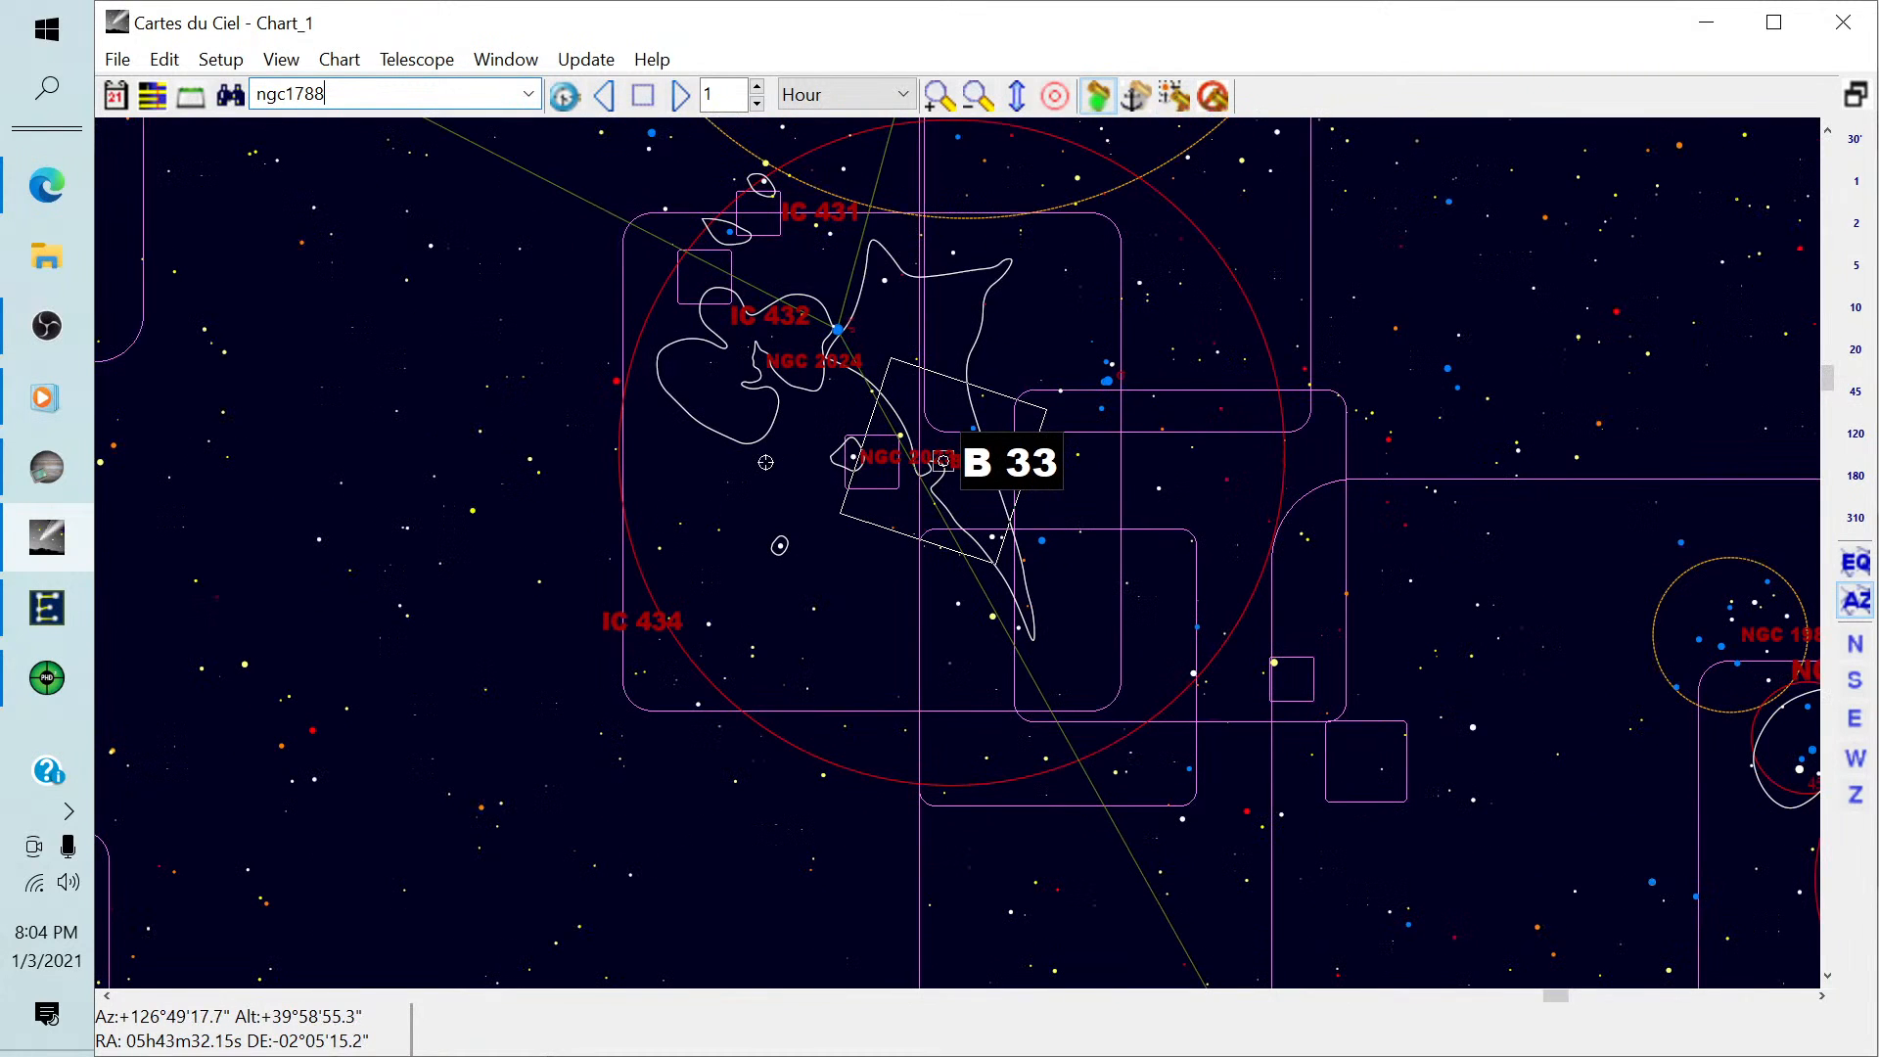
{"action": "scroll", "coordinate": [766, 462], "scroll_direction": "up", "scroll_amount": 3}
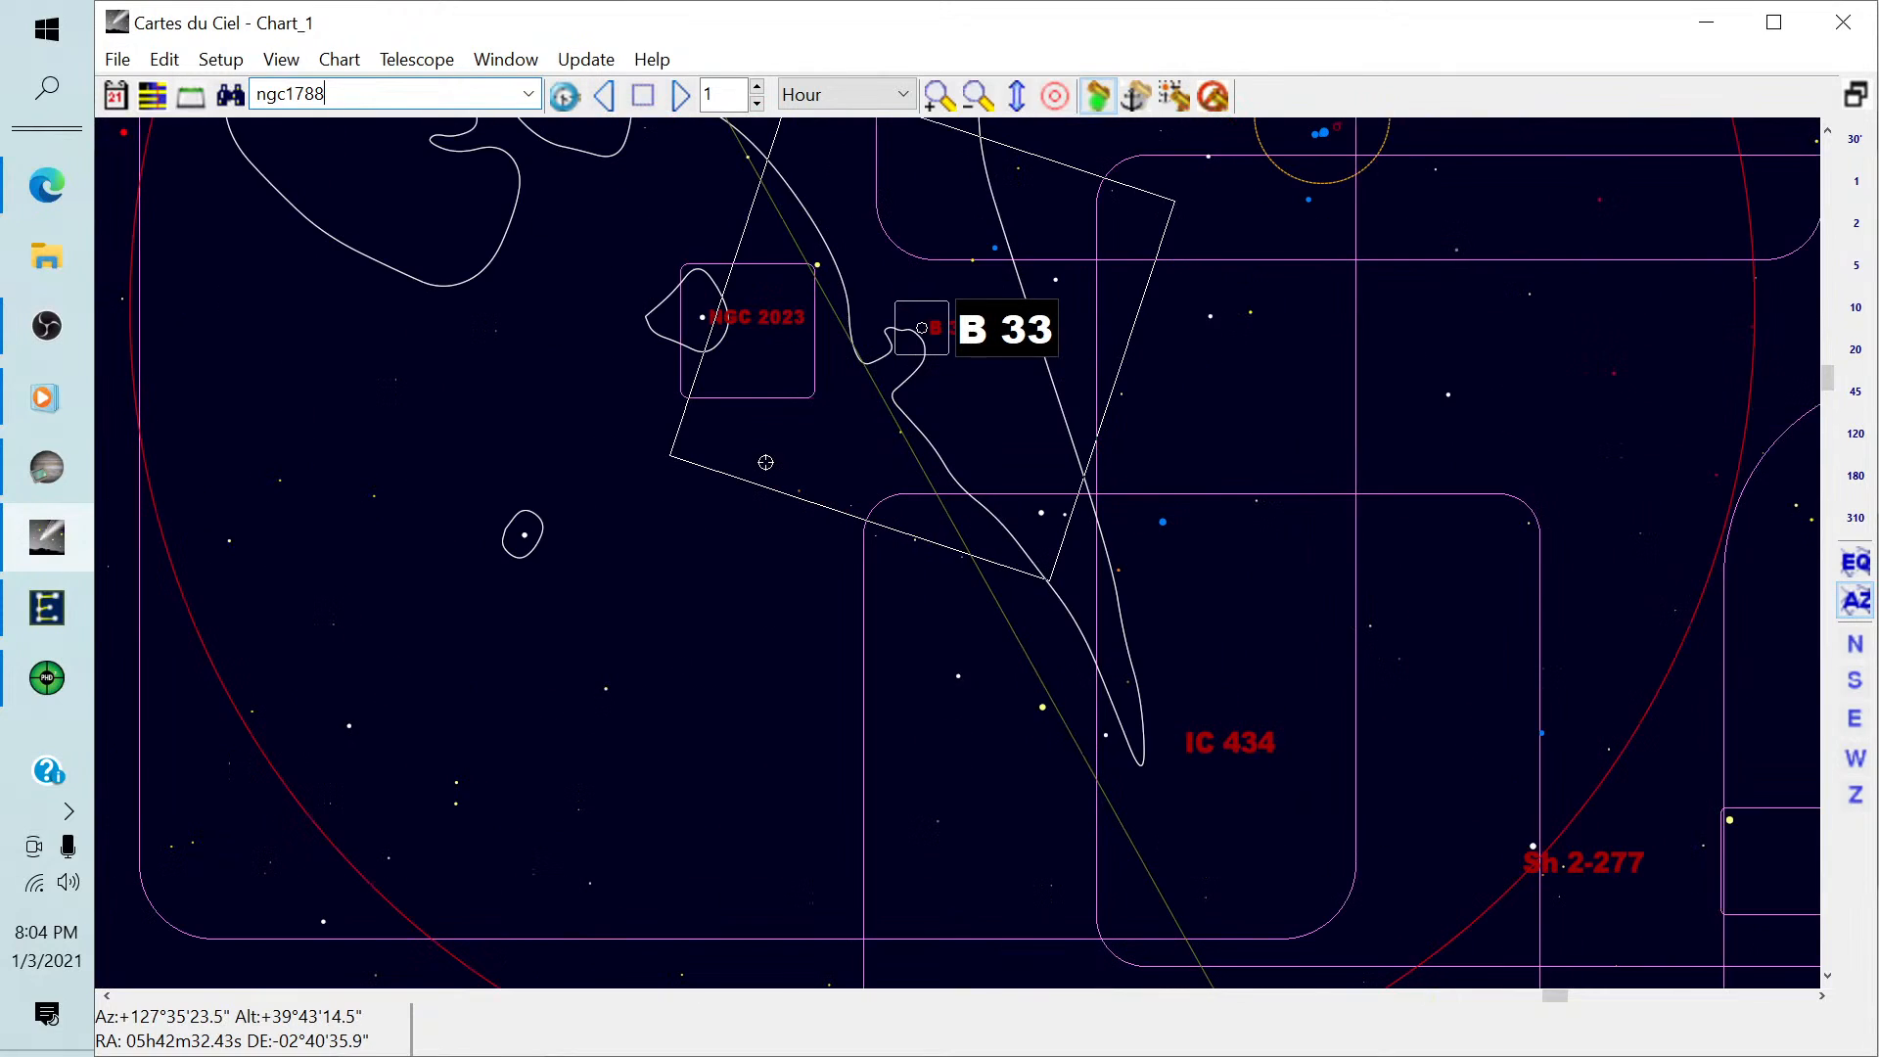
{"action": "scroll", "coordinate": [771, 461], "scroll_direction": "up", "scroll_amount": 2}
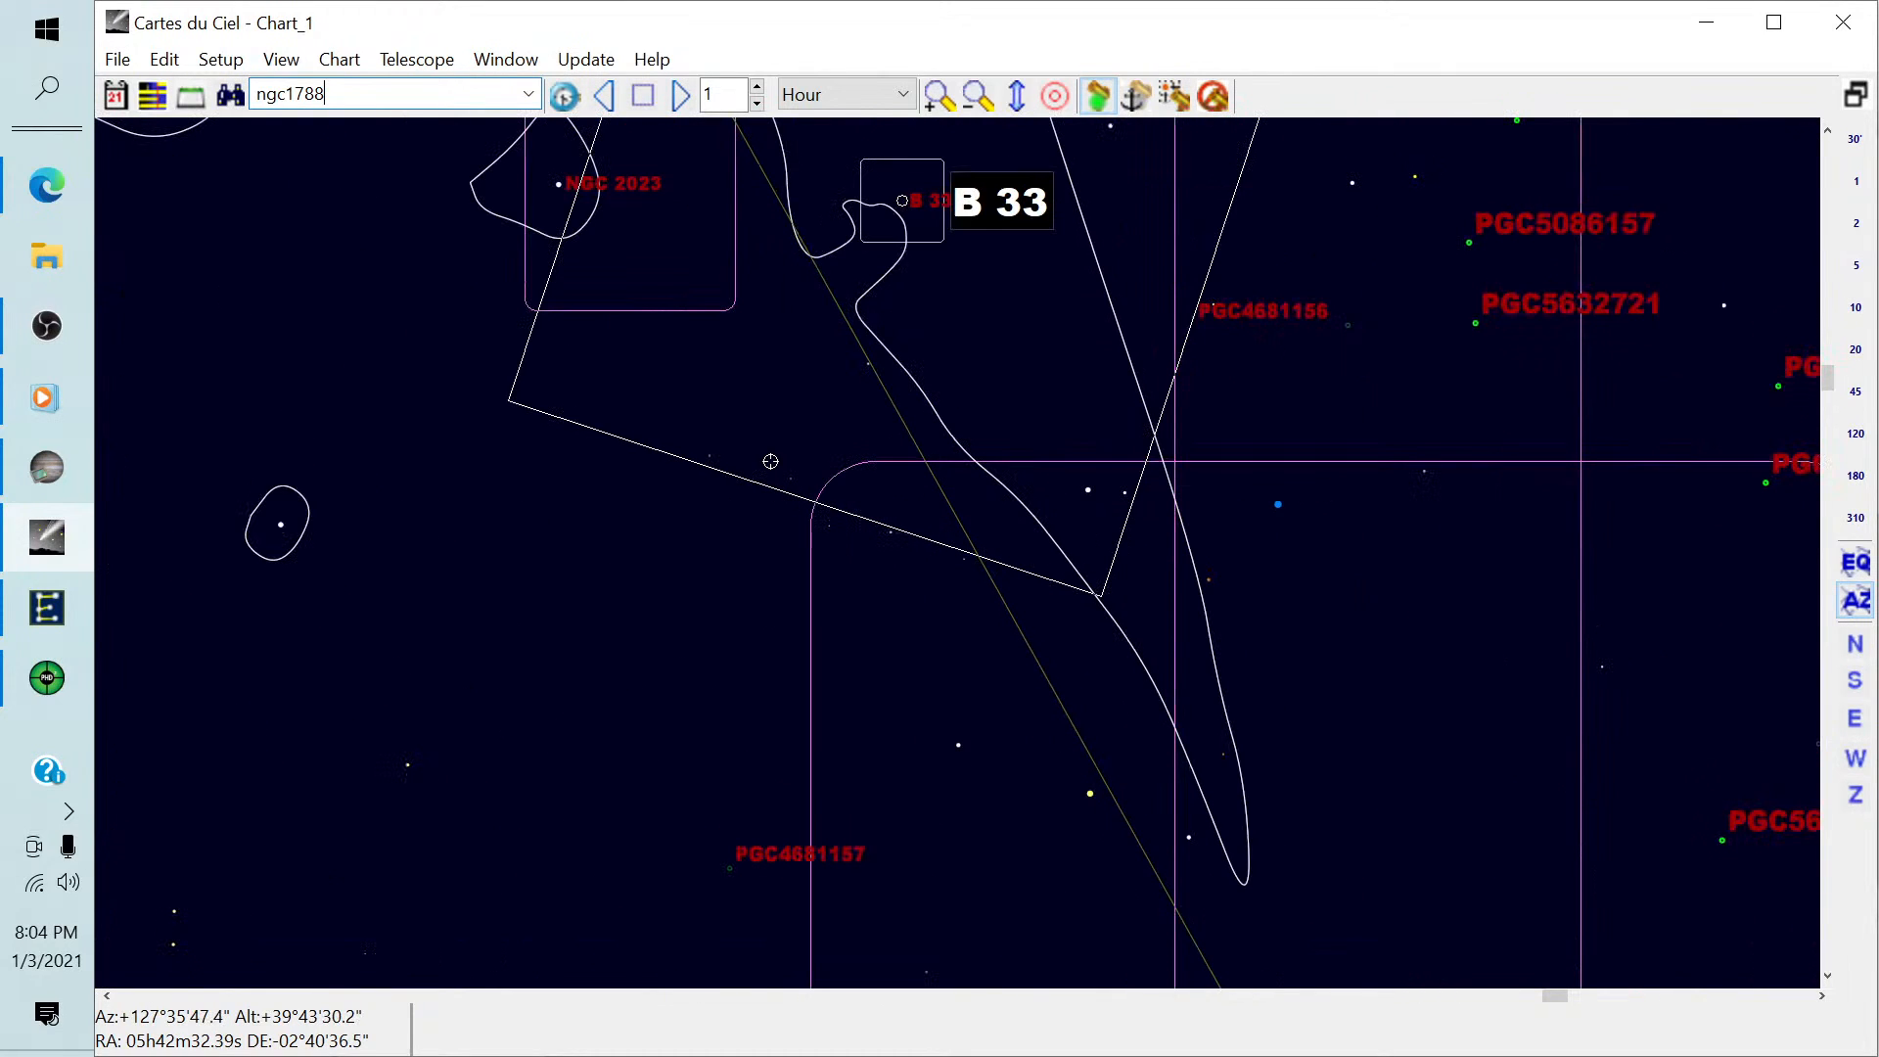
{"action": "scroll", "coordinate": [770, 461], "scroll_direction": "down", "scroll_amount": 2}
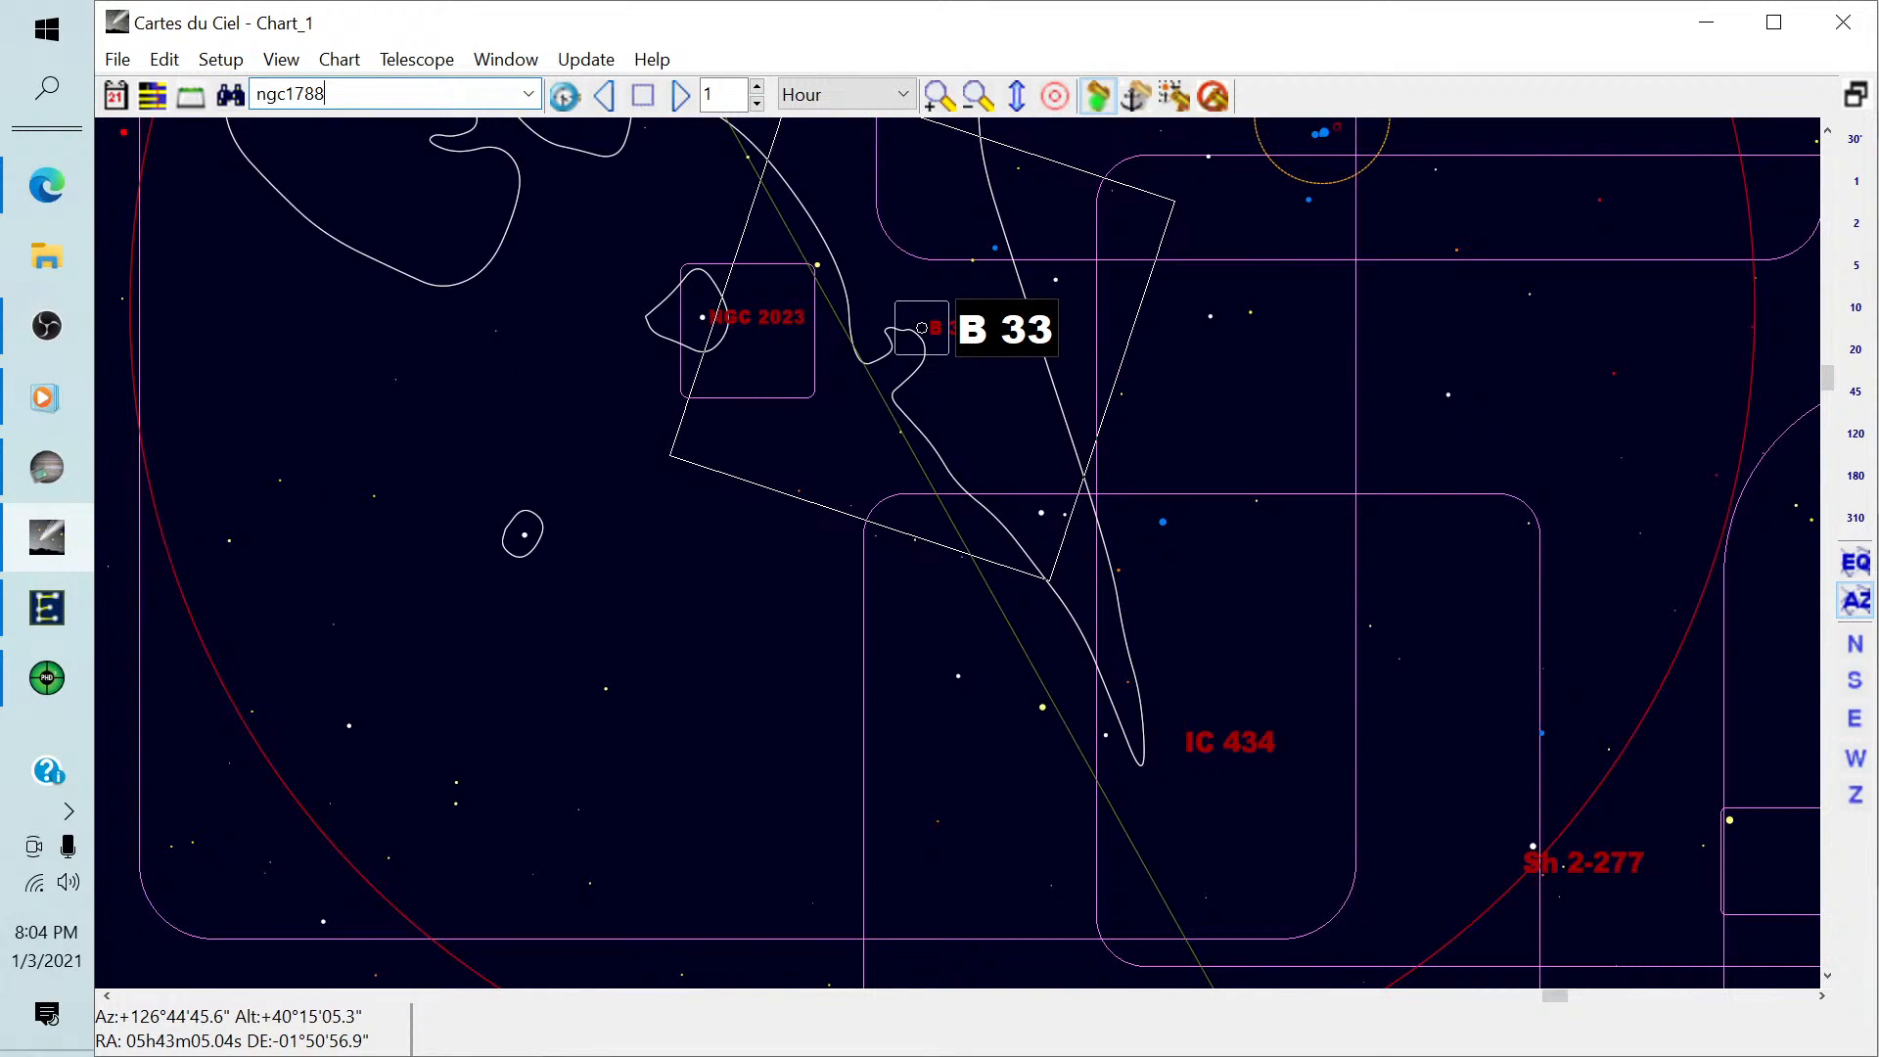
{"action": "key", "text": "Return"}
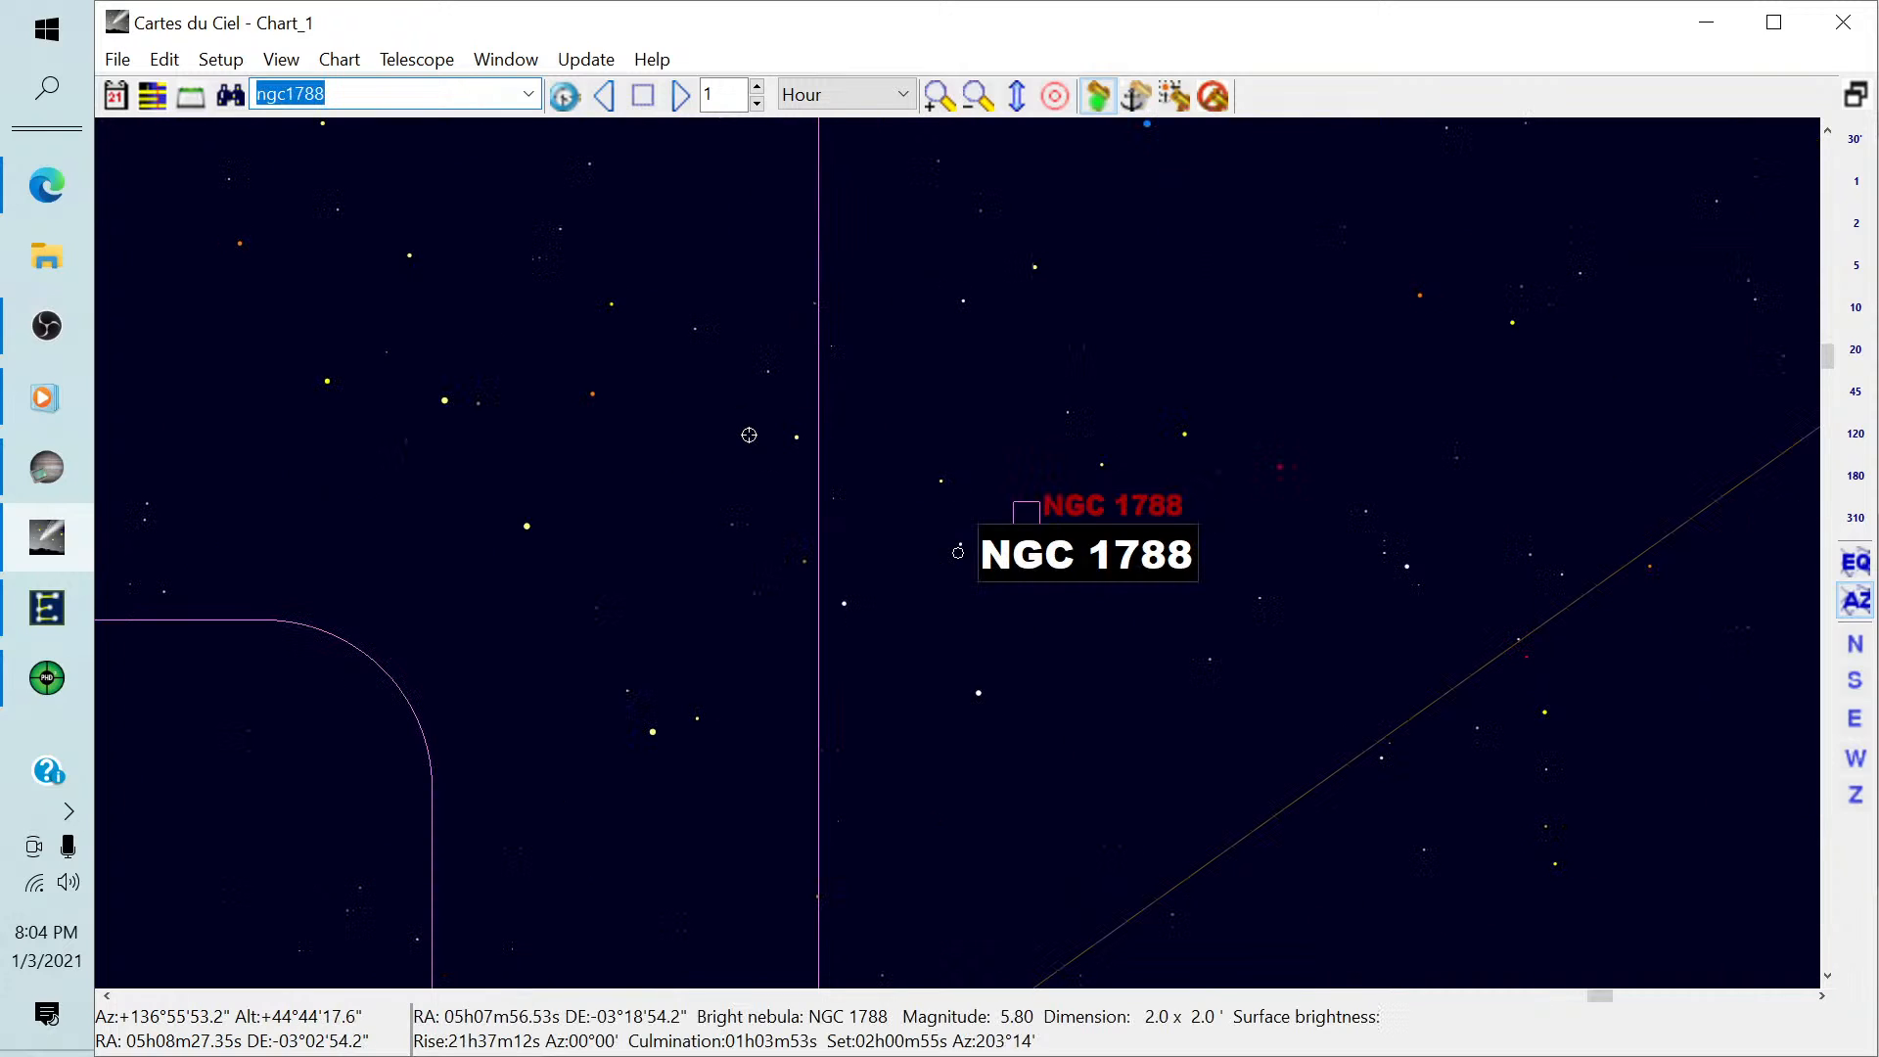
Slew the telescope to NGC 1788, then confirm the sequencer's move-mount prompt in SharpCap.
{"action": "left_click", "coordinate": [1175, 98]}
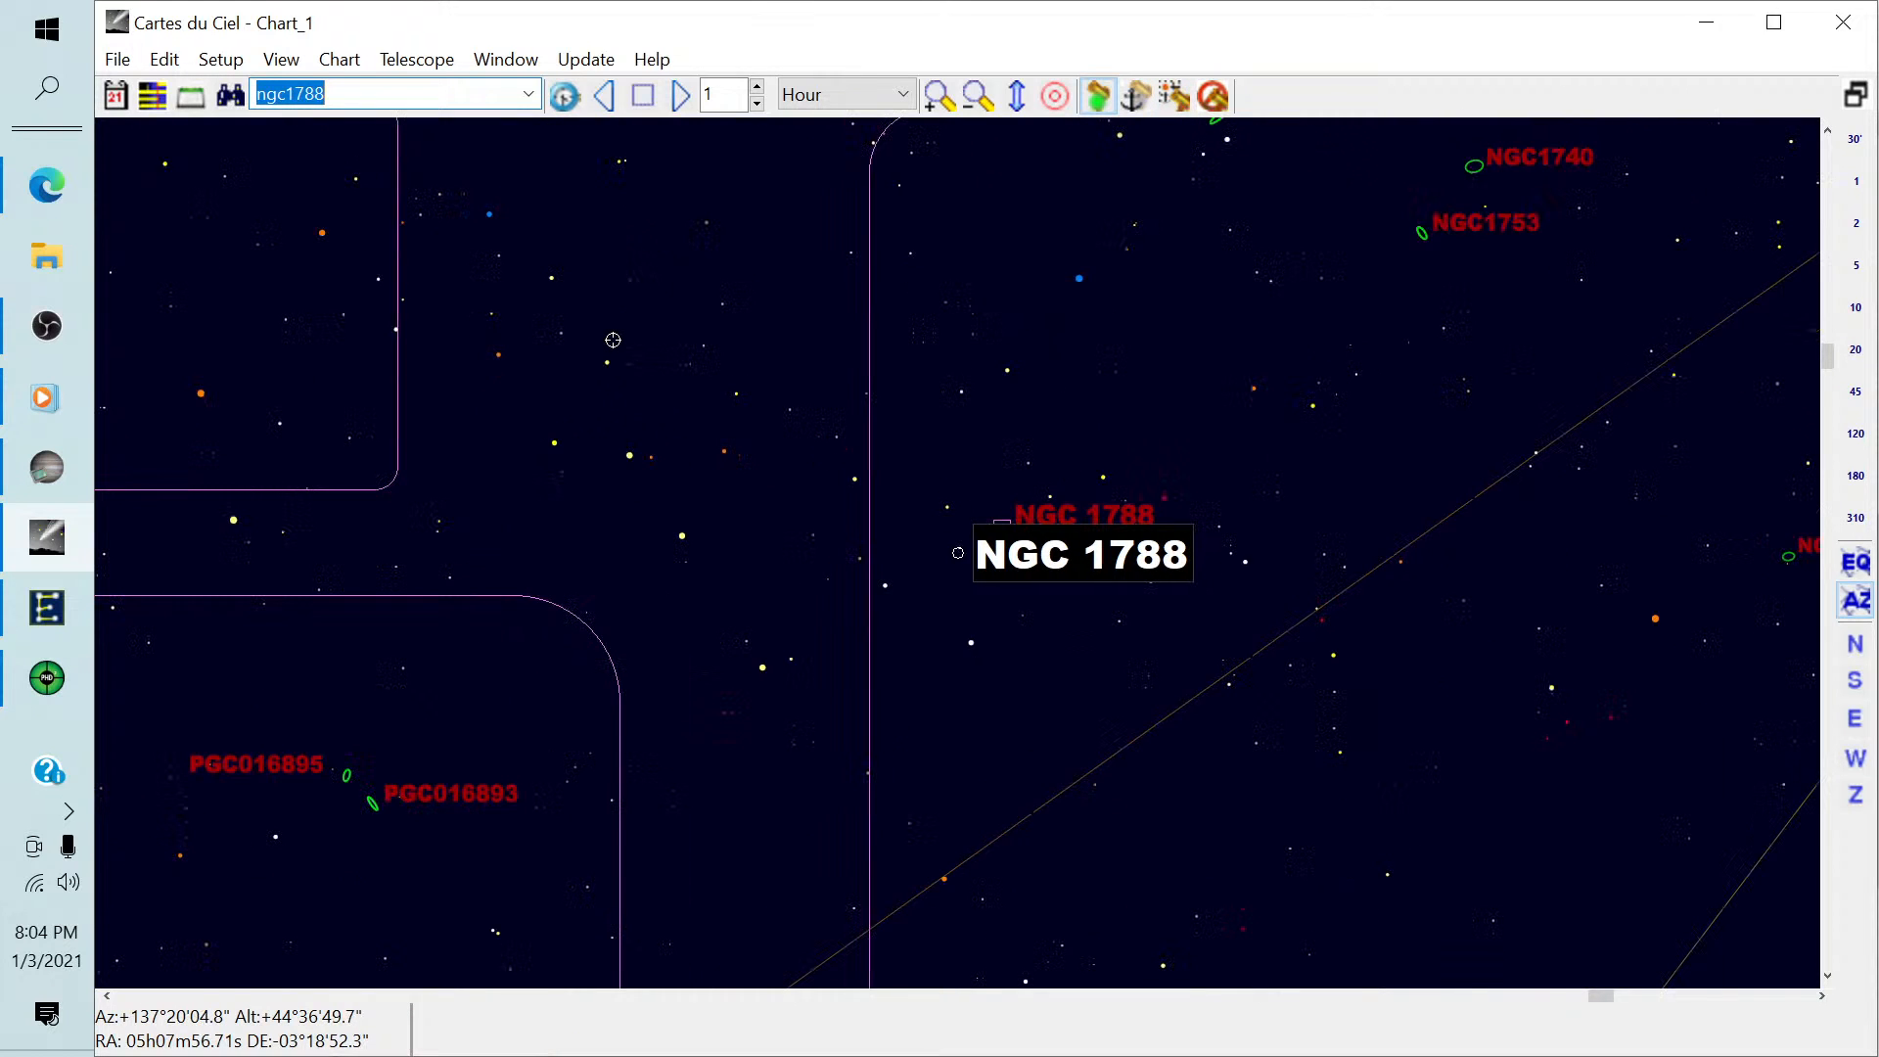
{"action": "scroll", "coordinate": [613, 340], "scroll_direction": "down", "scroll_amount": 2}
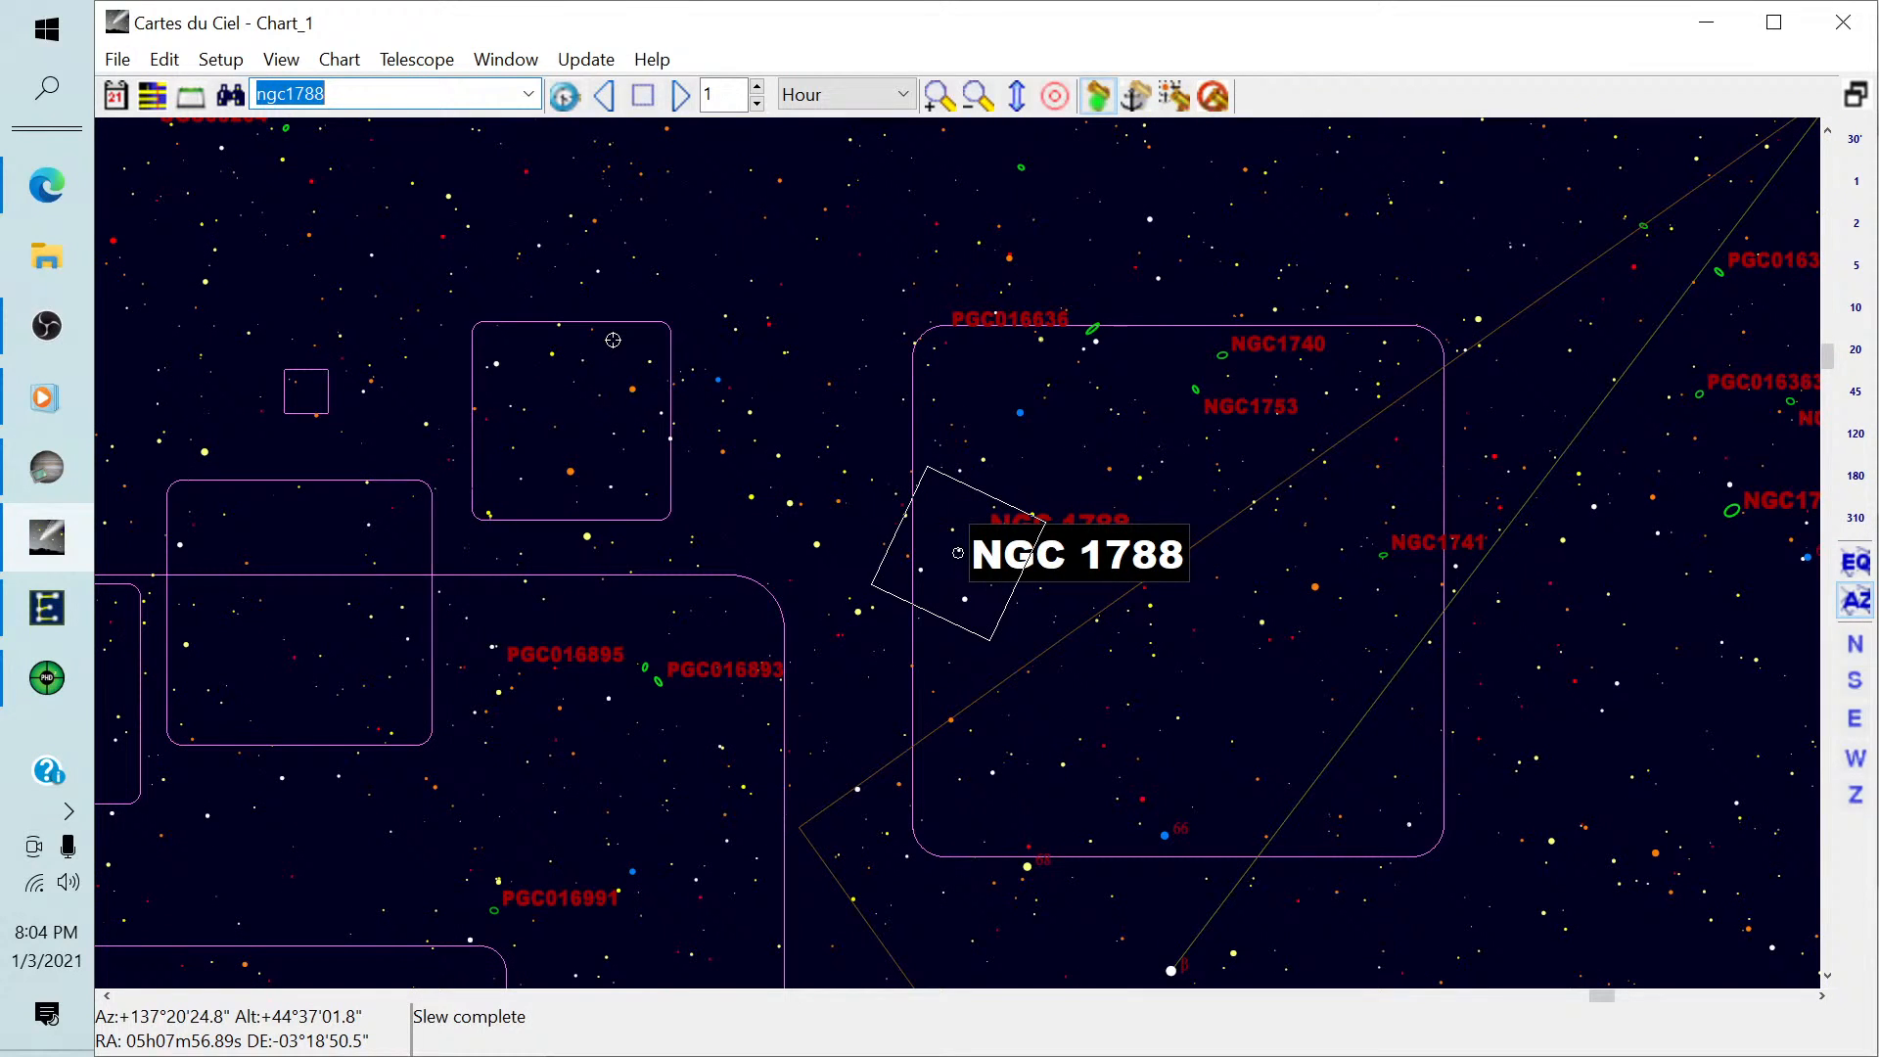
{"action": "left_click", "coordinate": [47, 467]}
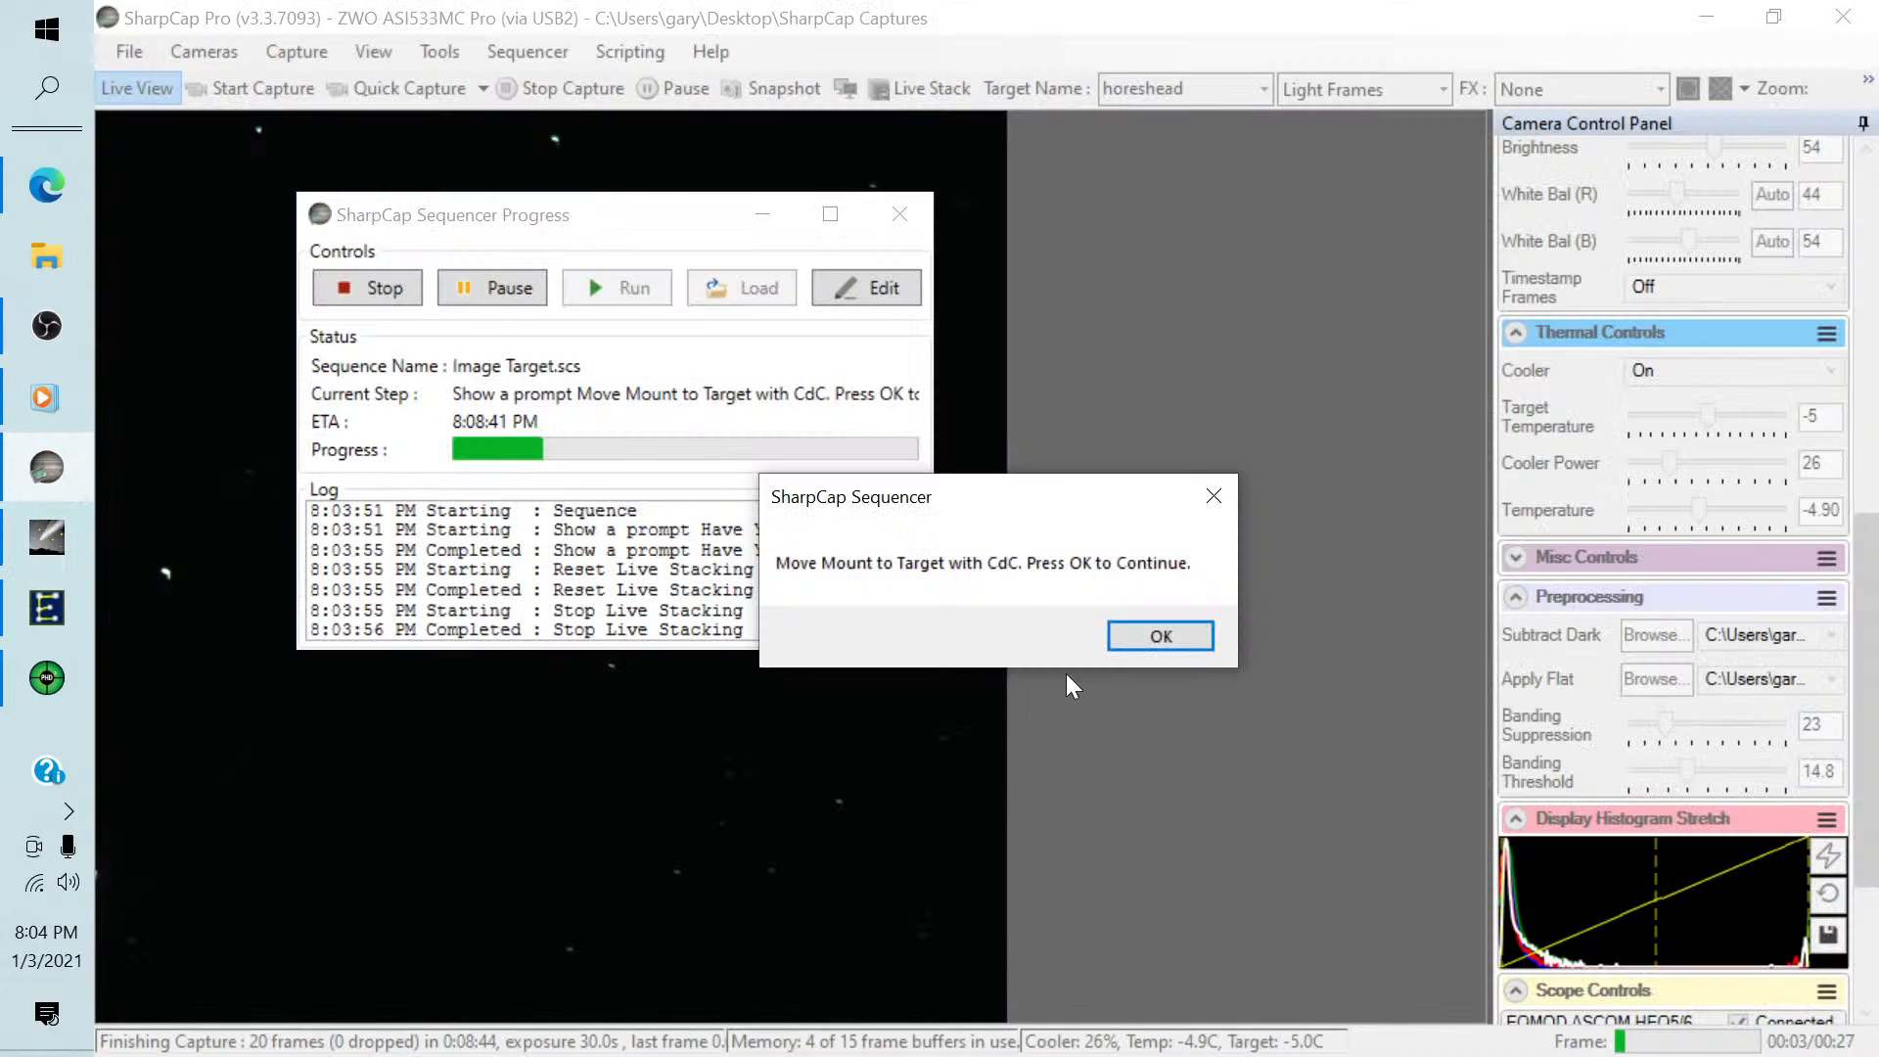
{"action": "left_click", "coordinate": [1120, 632]}
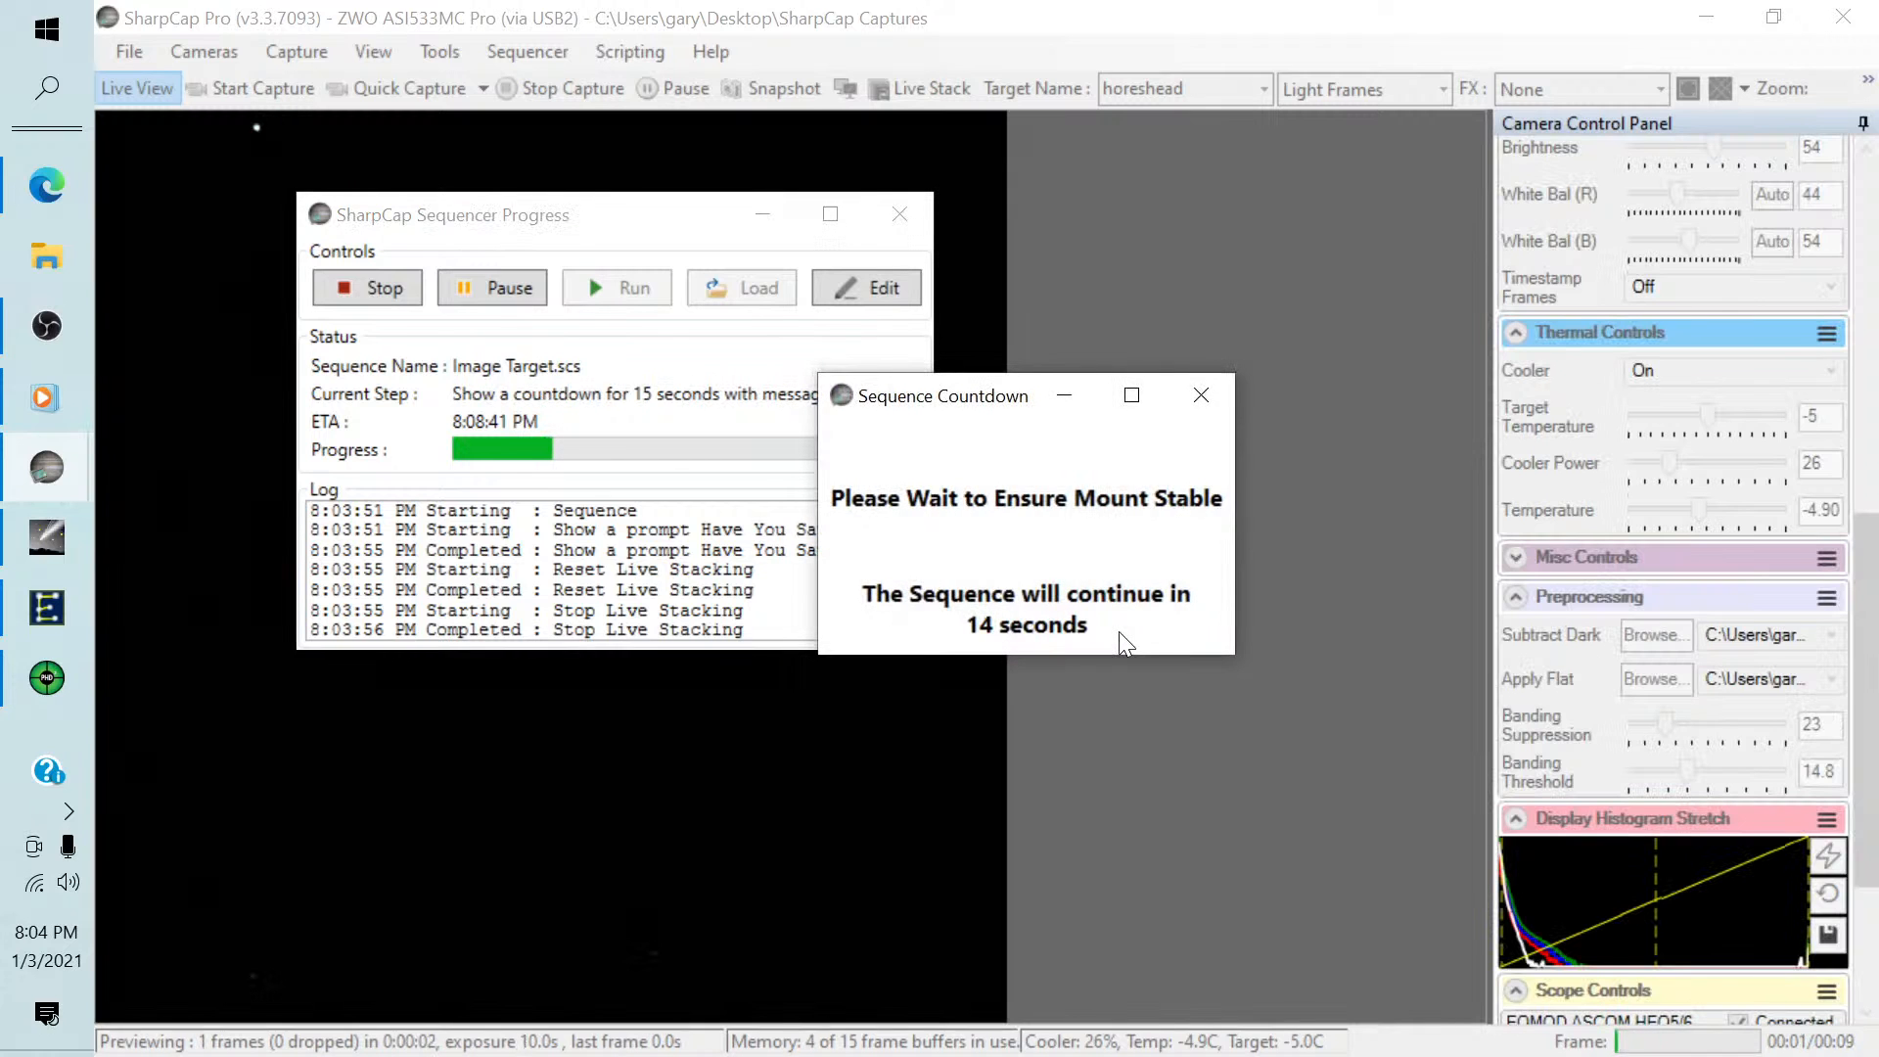
Stop guiding in PHD2 and return to SharpCap while the sequence plate solves and re-centres the target.
{"action": "left_click", "coordinate": [47, 678]}
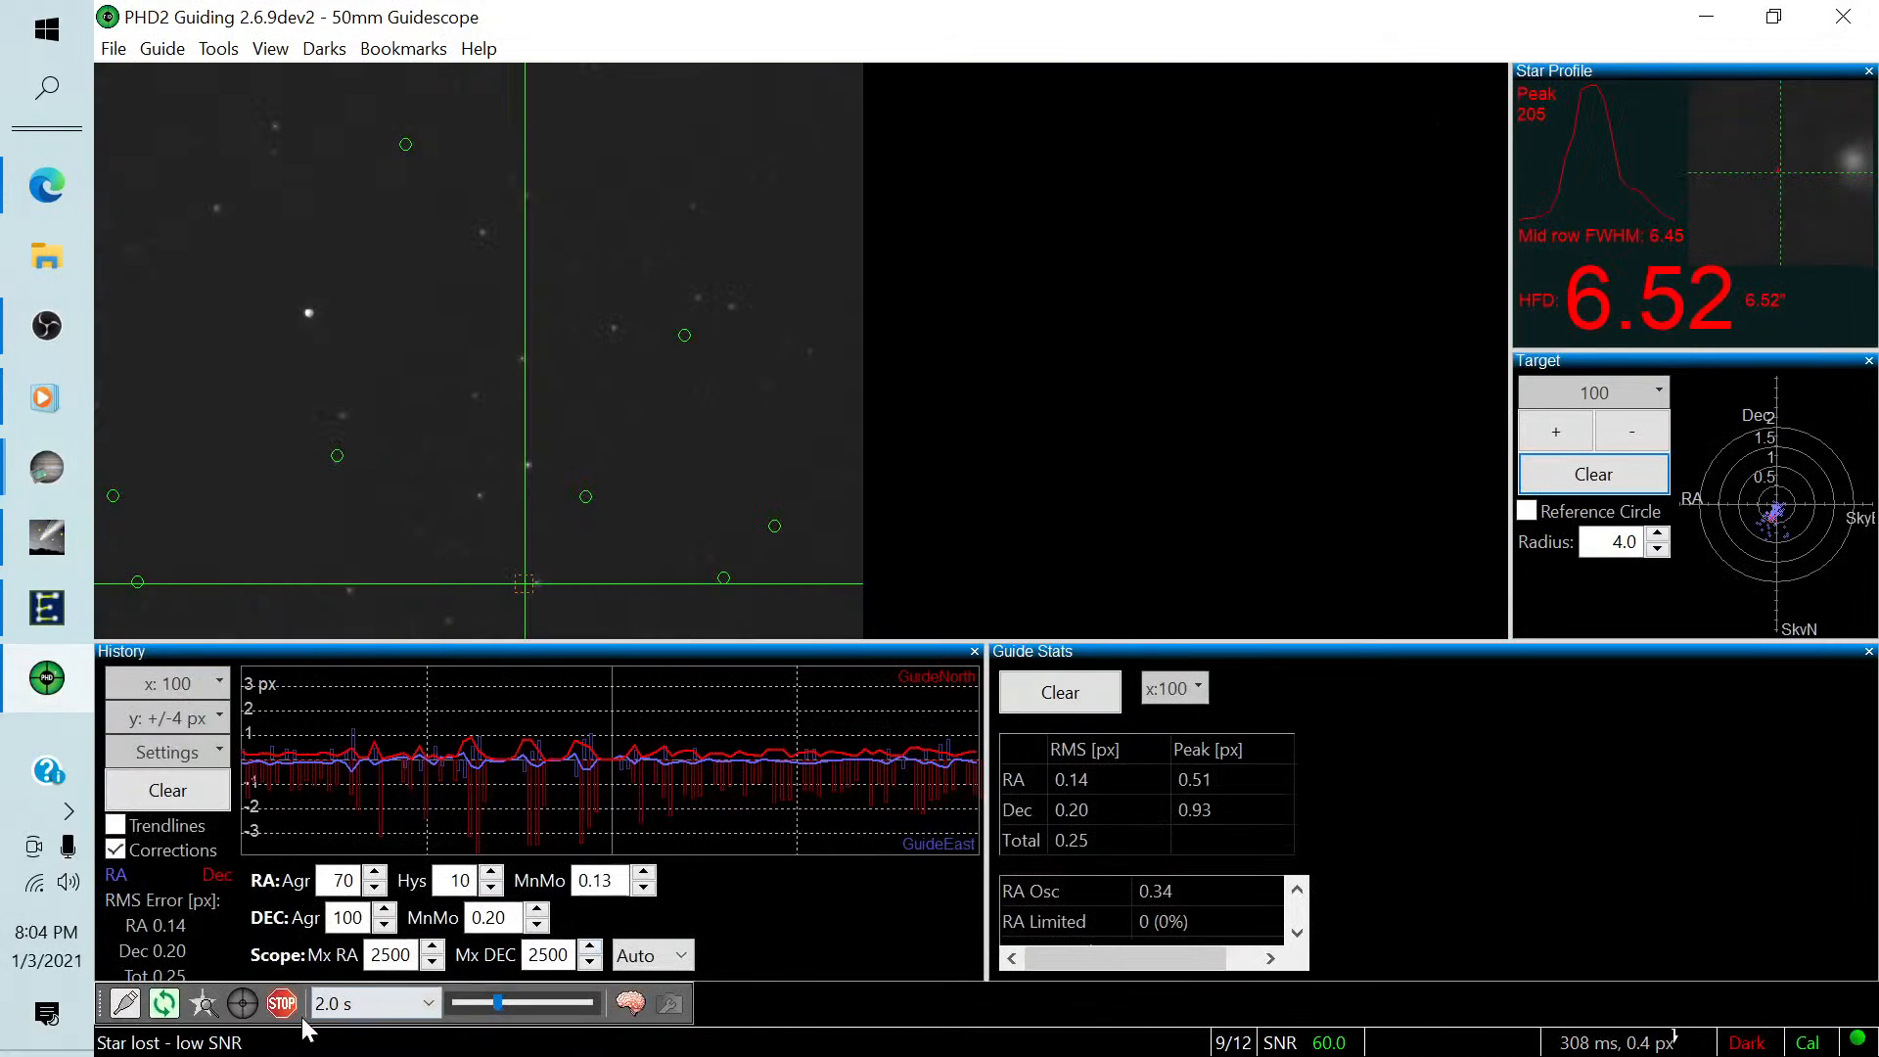
{"action": "left_click", "coordinate": [282, 1004]}
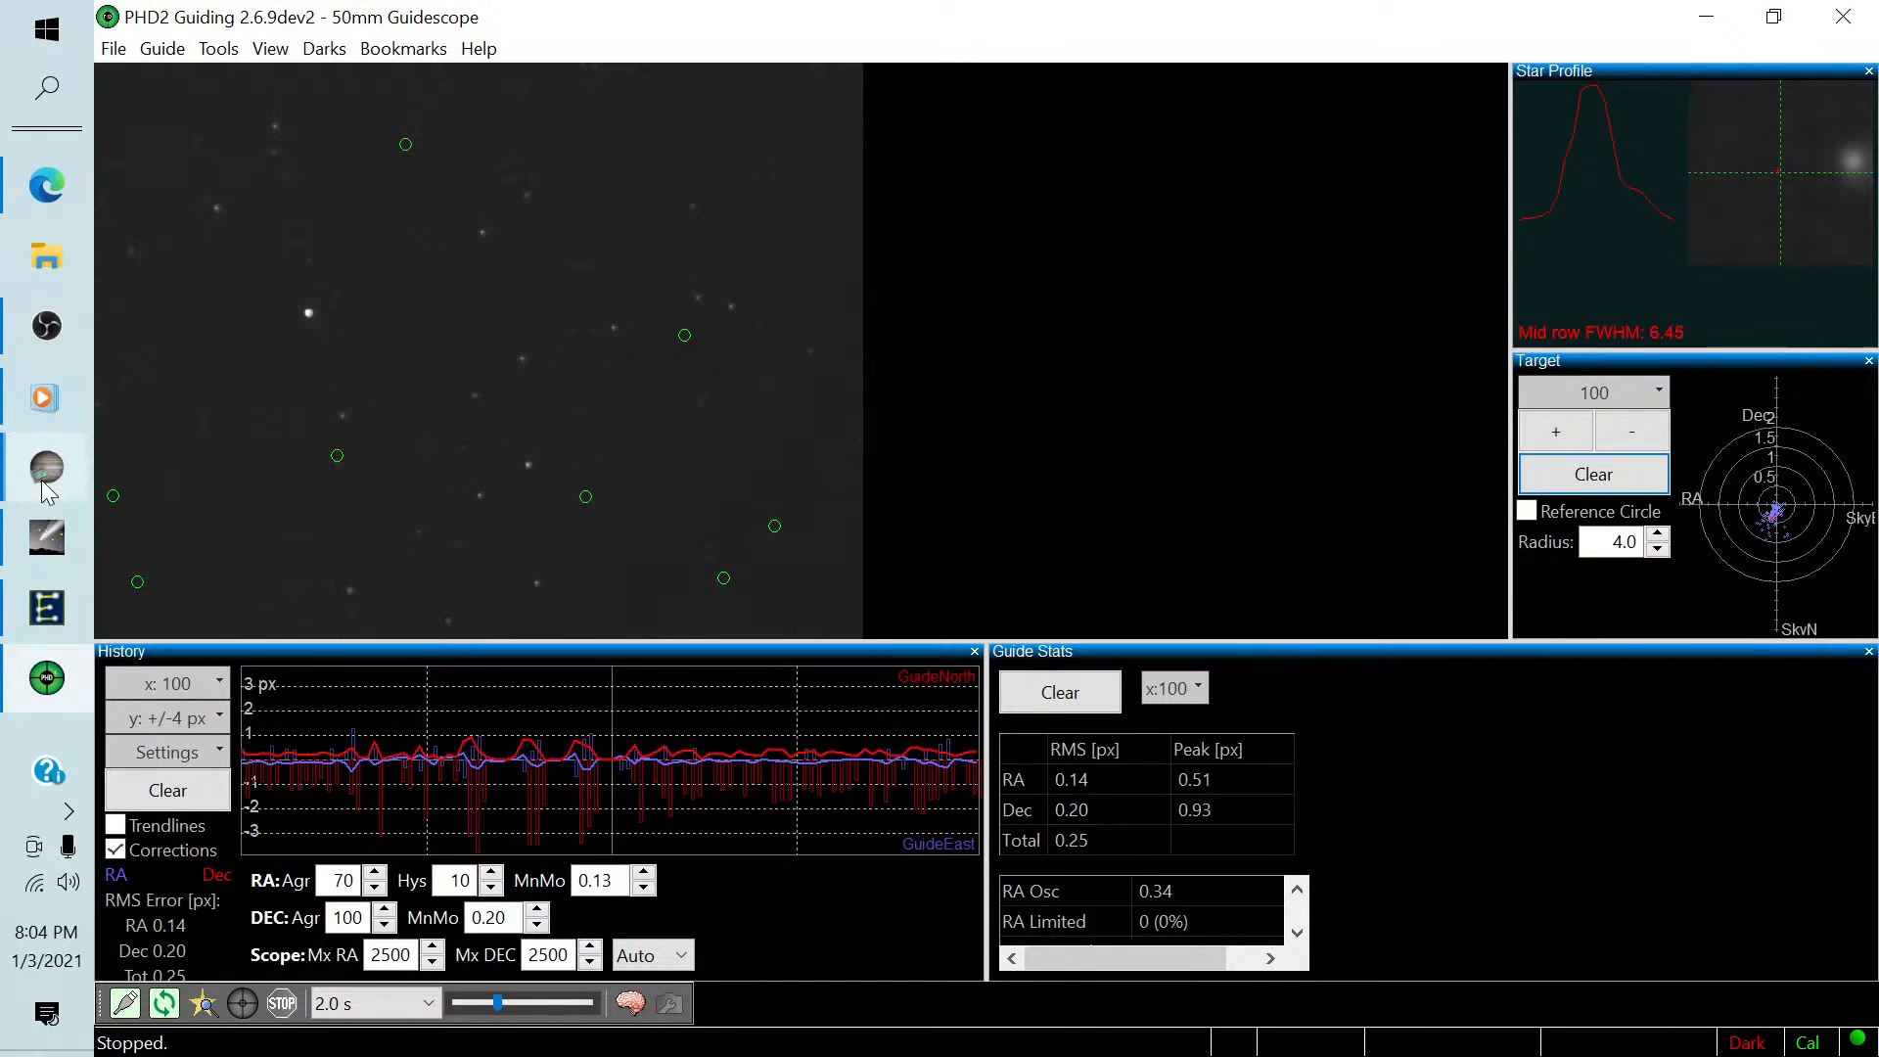
{"action": "mouse_move", "coordinate": [47, 469]}
{"action": "left_click", "coordinate": [280, 583]}
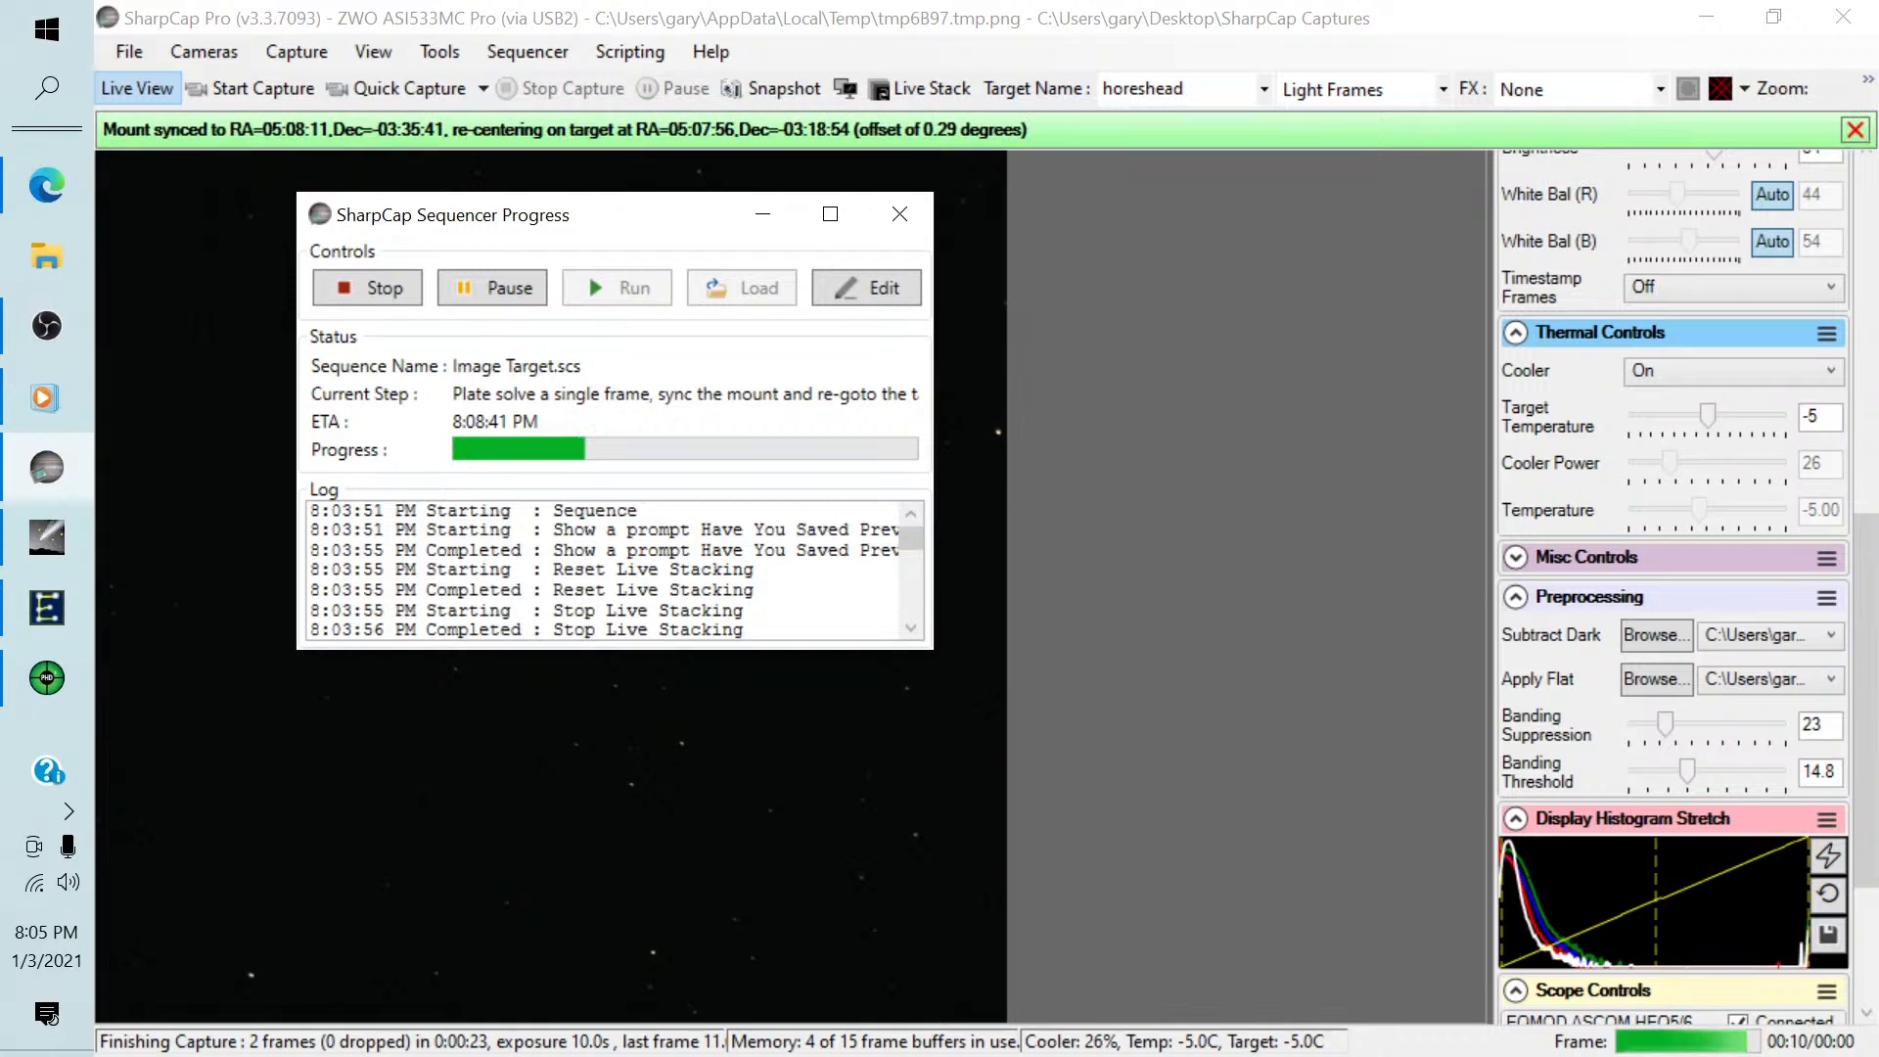
{"action": "key", "text": "alt+Tab"}
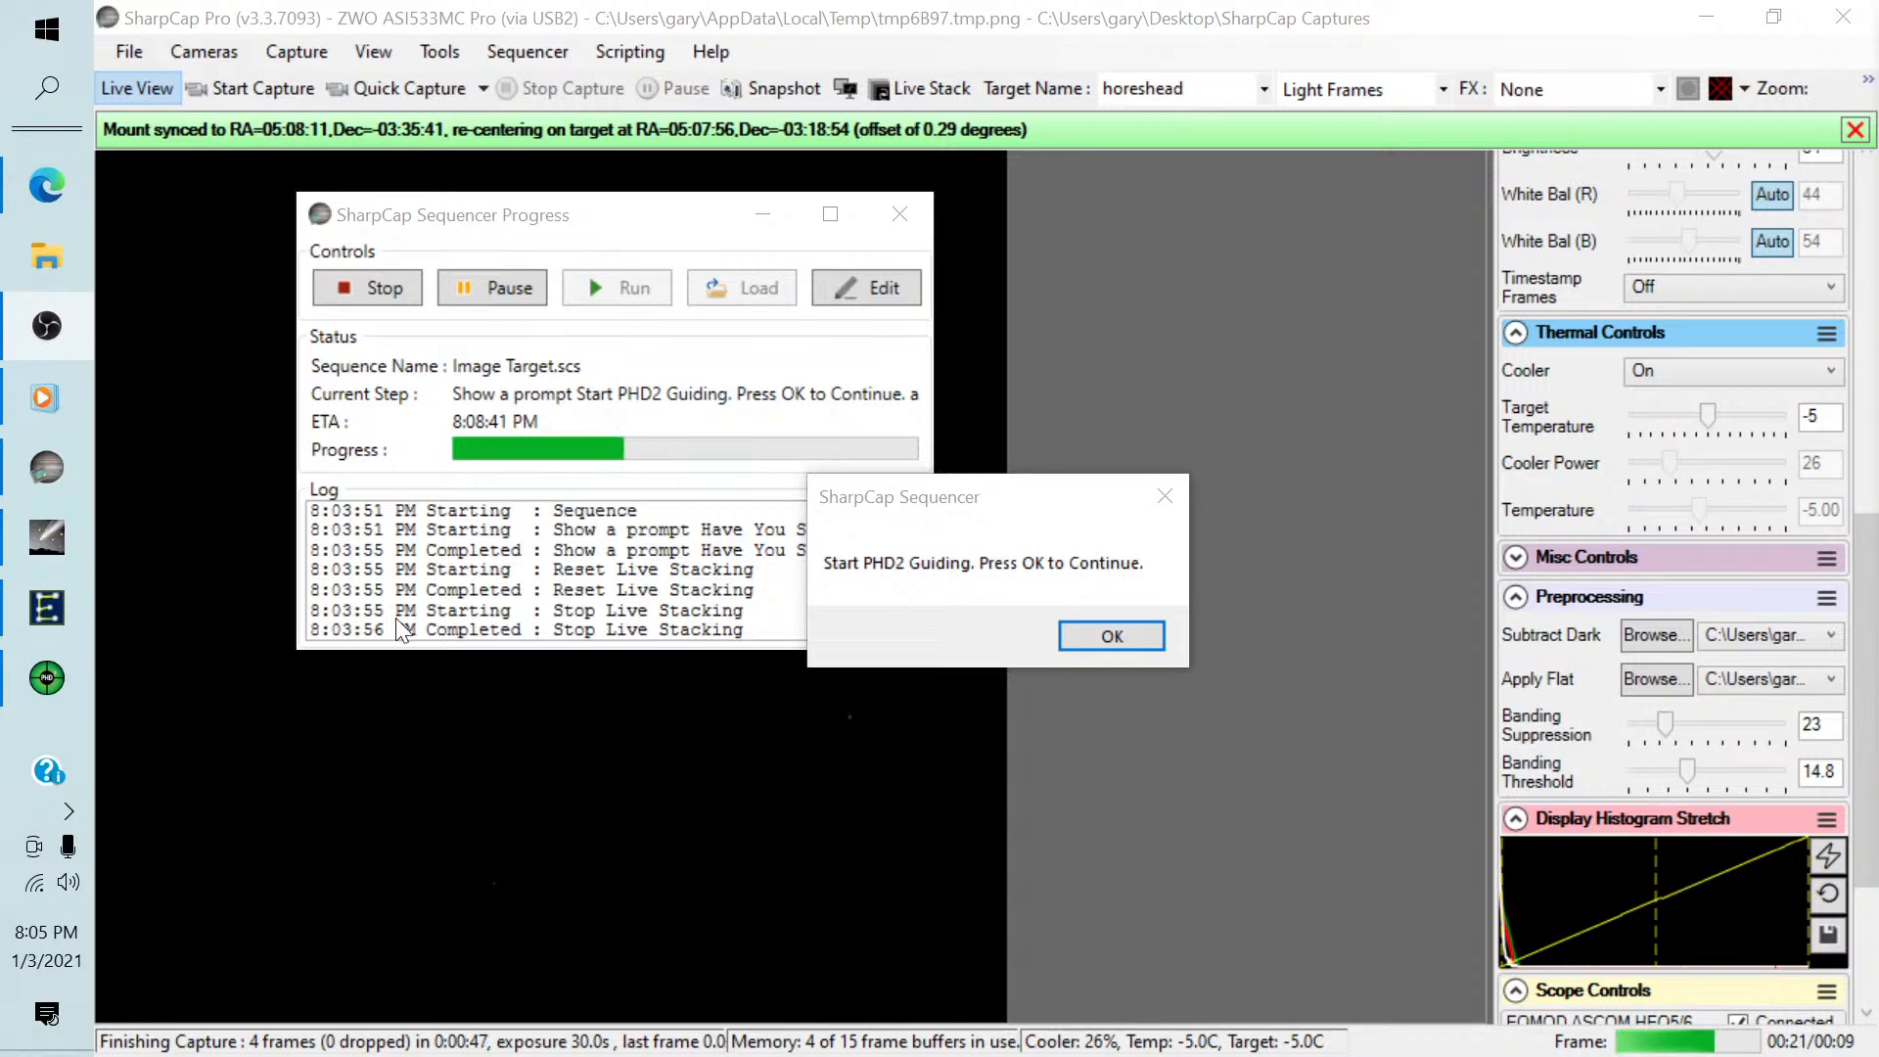
Switch to PHD2, start guiding on an auto-selected star, and clear the guiding history and target plot.
{"action": "left_click", "coordinate": [59, 675]}
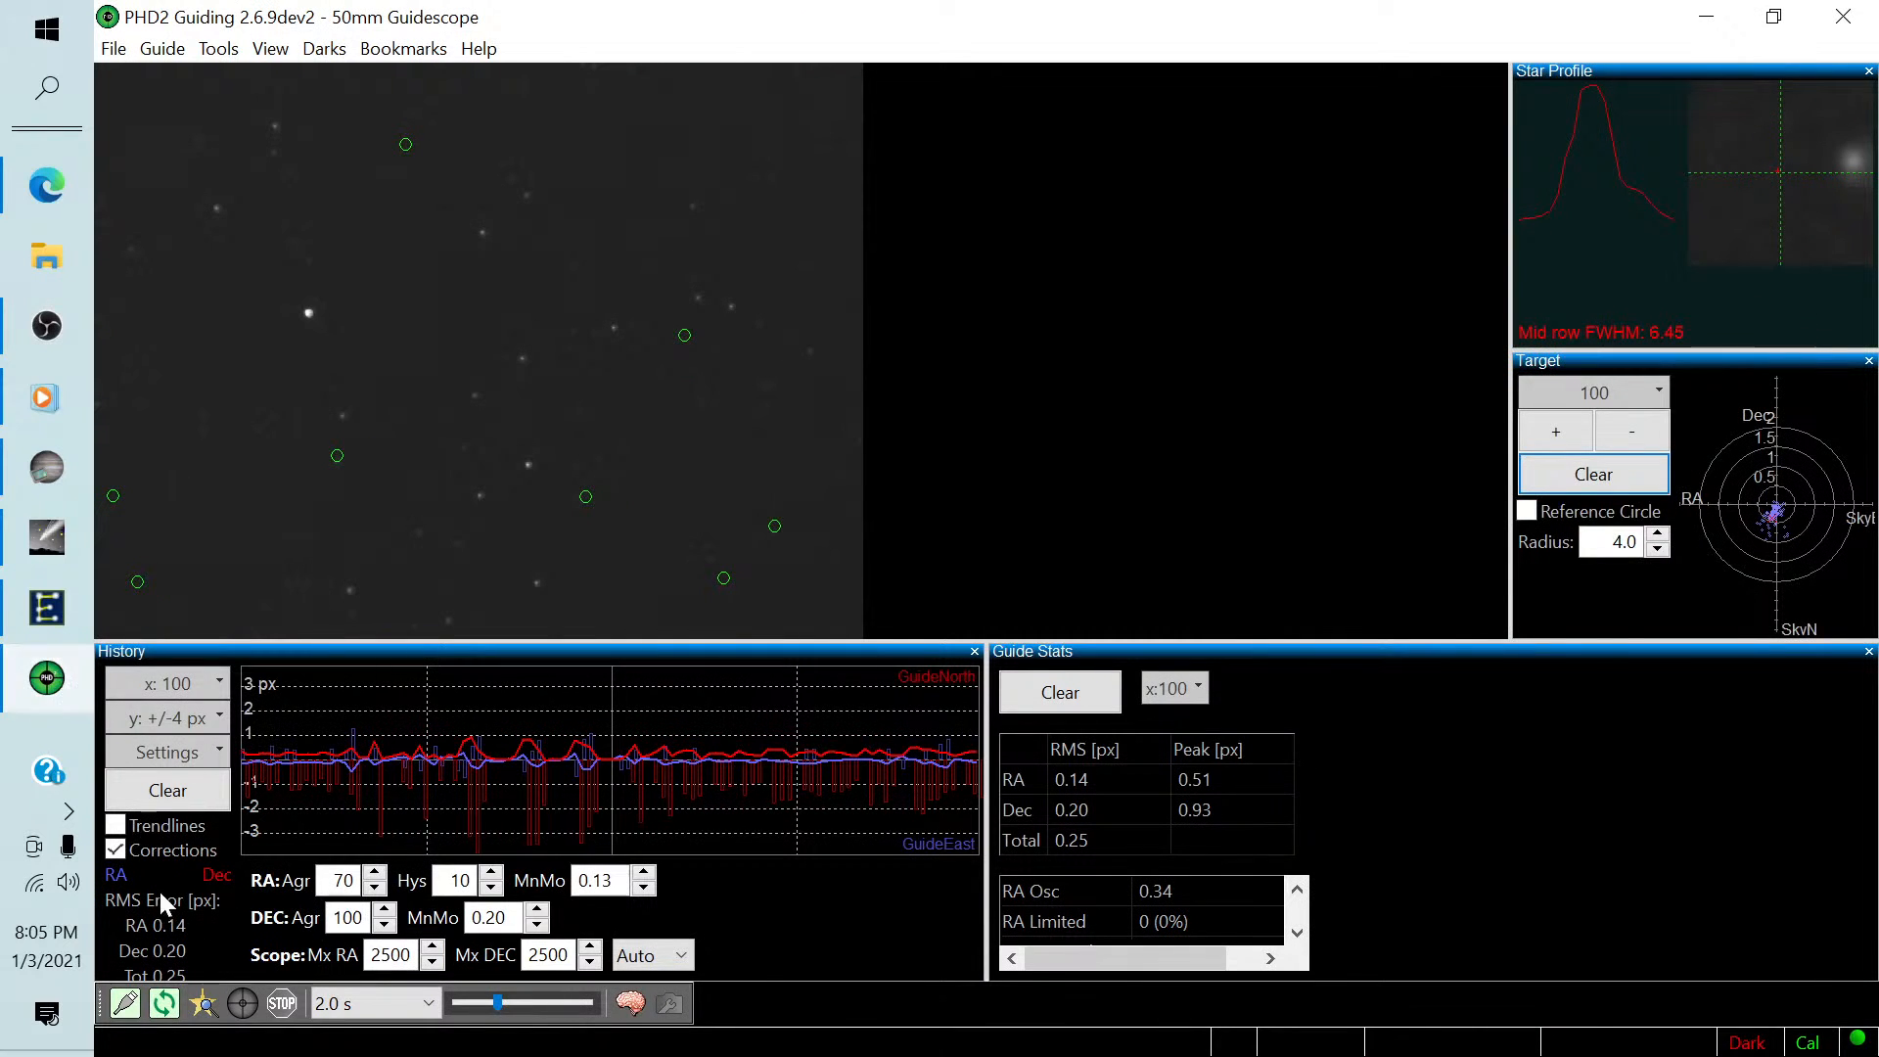
{"action": "left_click", "coordinate": [163, 1006]}
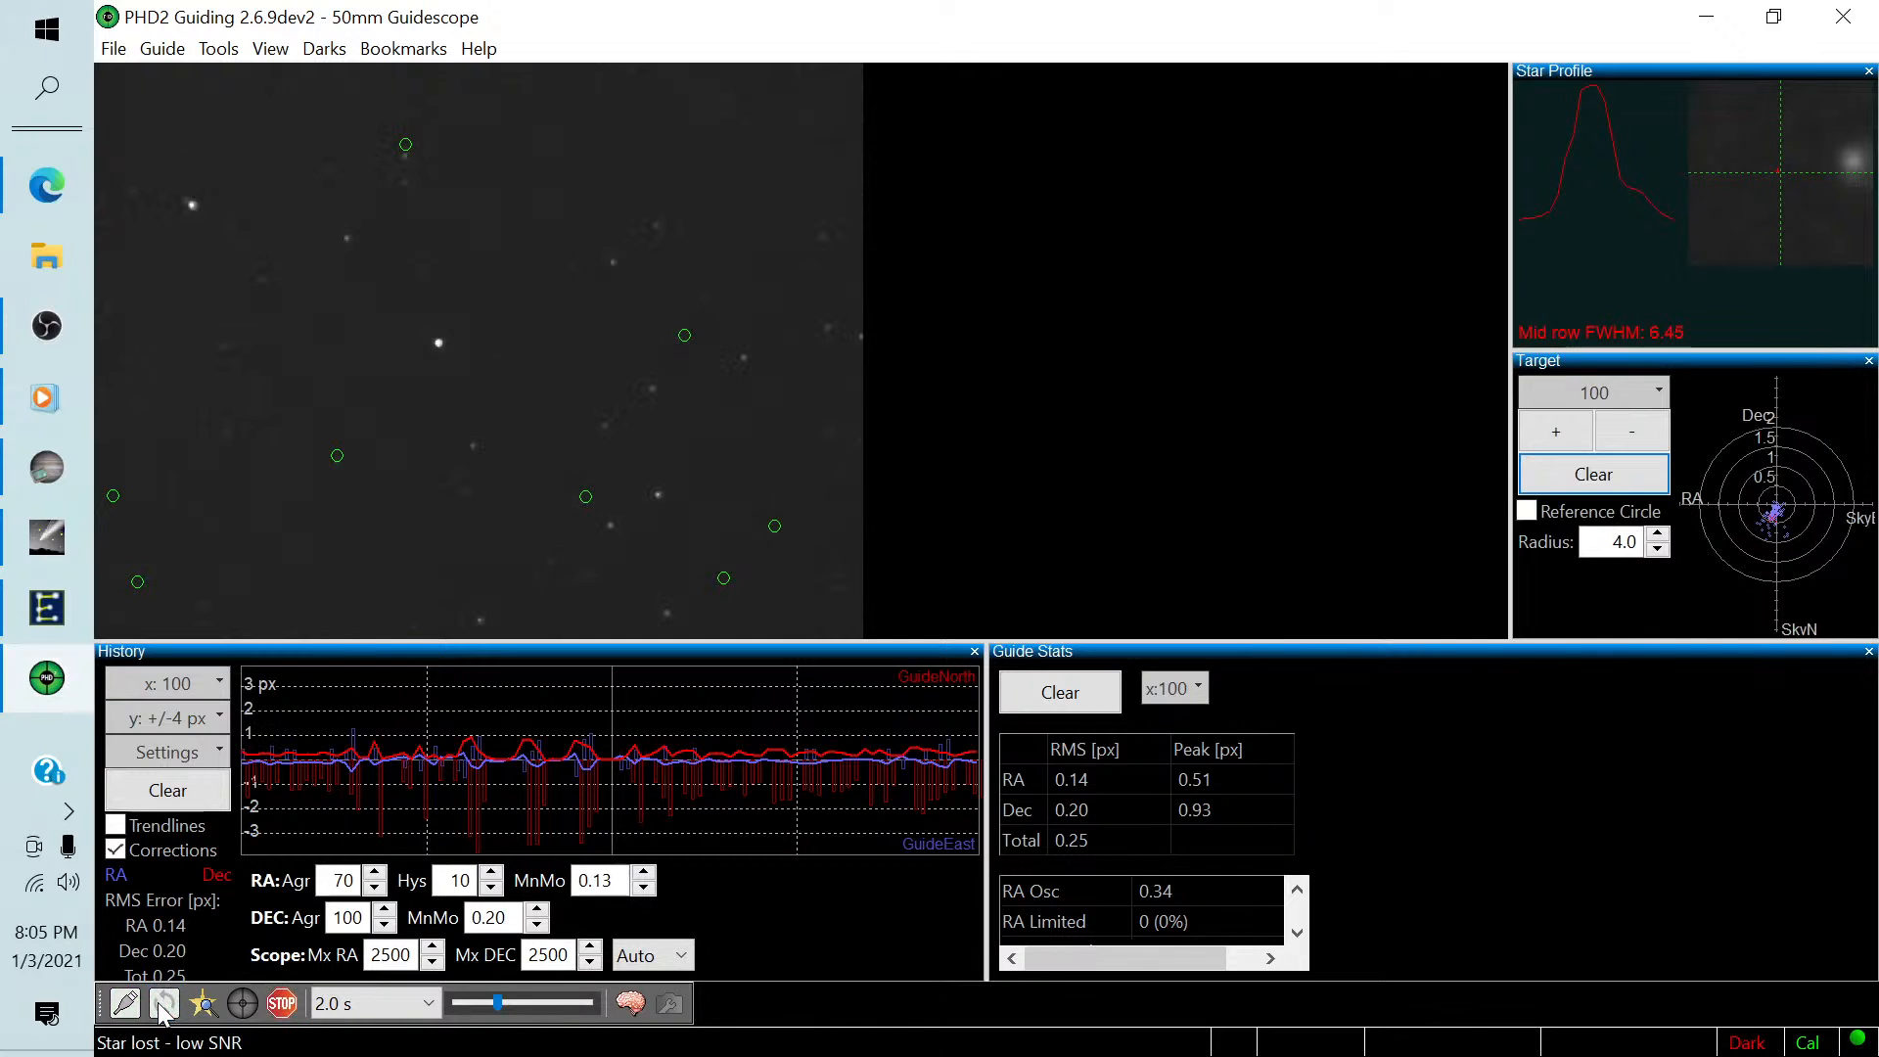
{"action": "left_click", "coordinate": [202, 1004]}
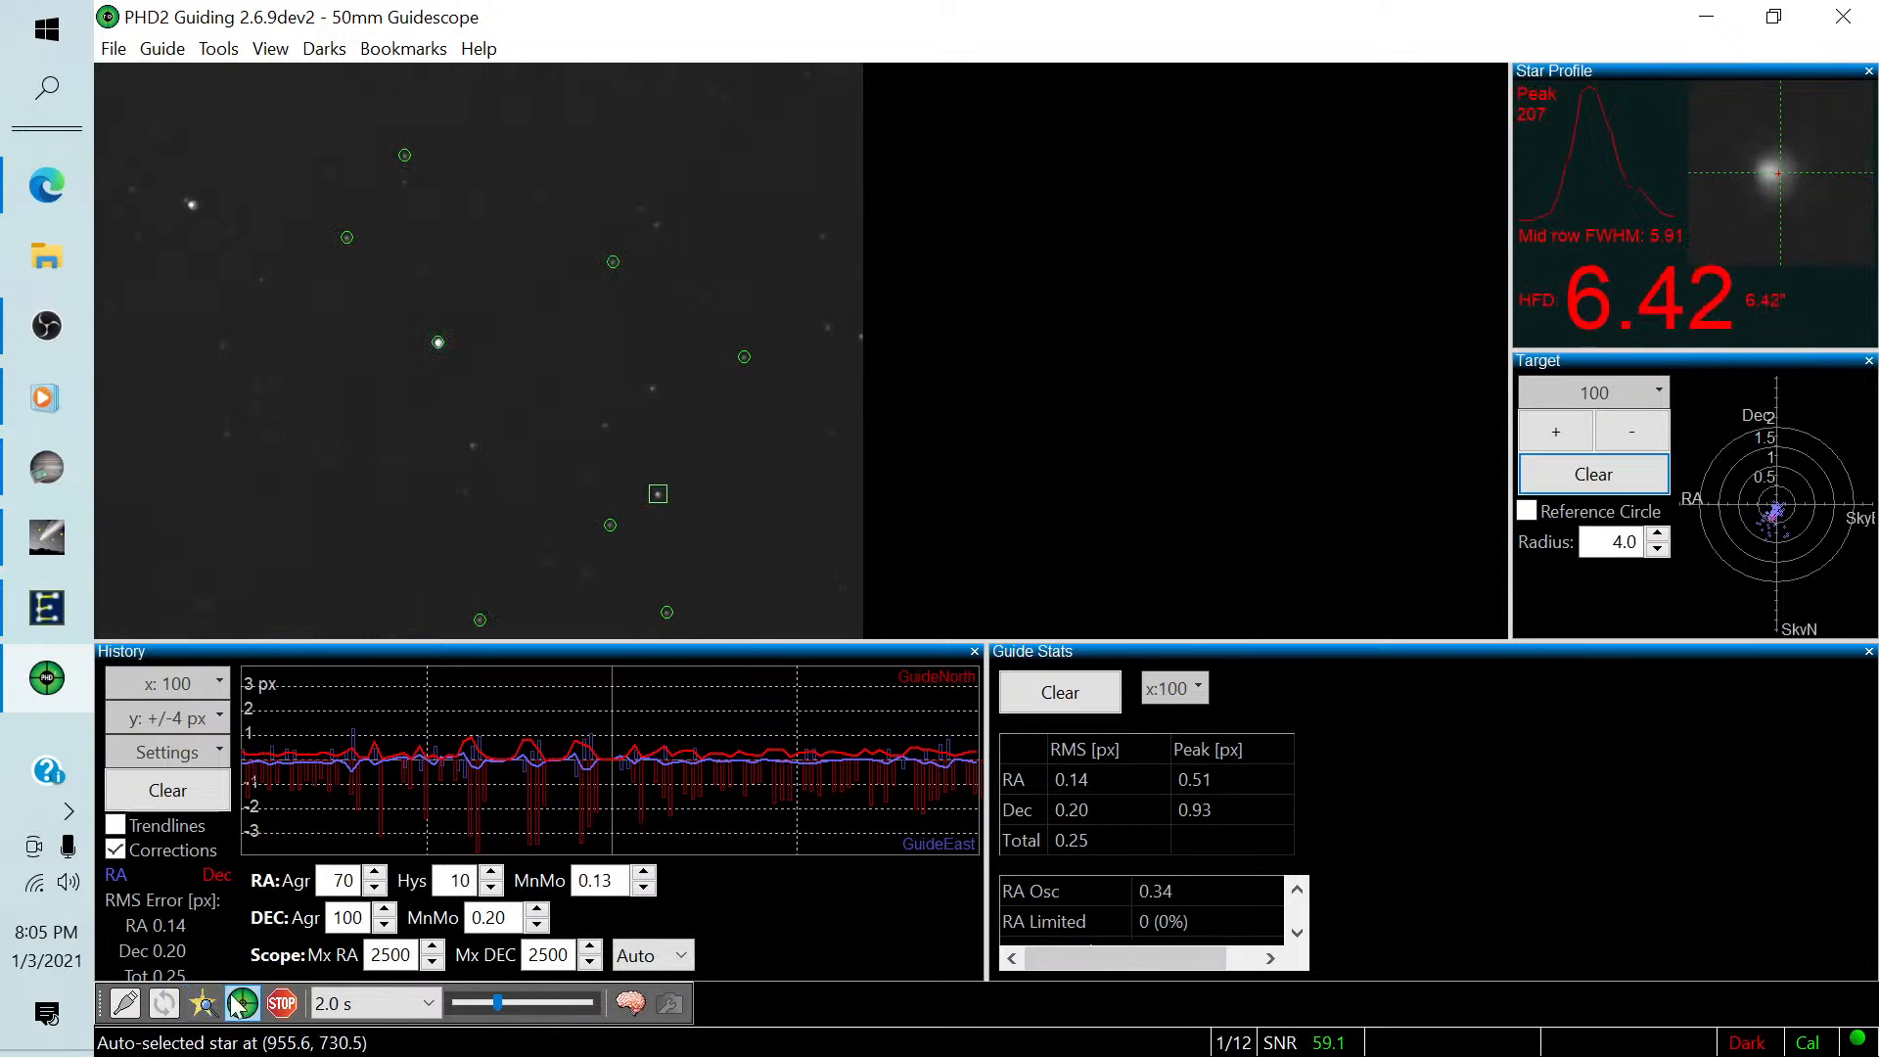
{"action": "left_click", "coordinate": [240, 1004]}
{"action": "left_click", "coordinate": [168, 790]}
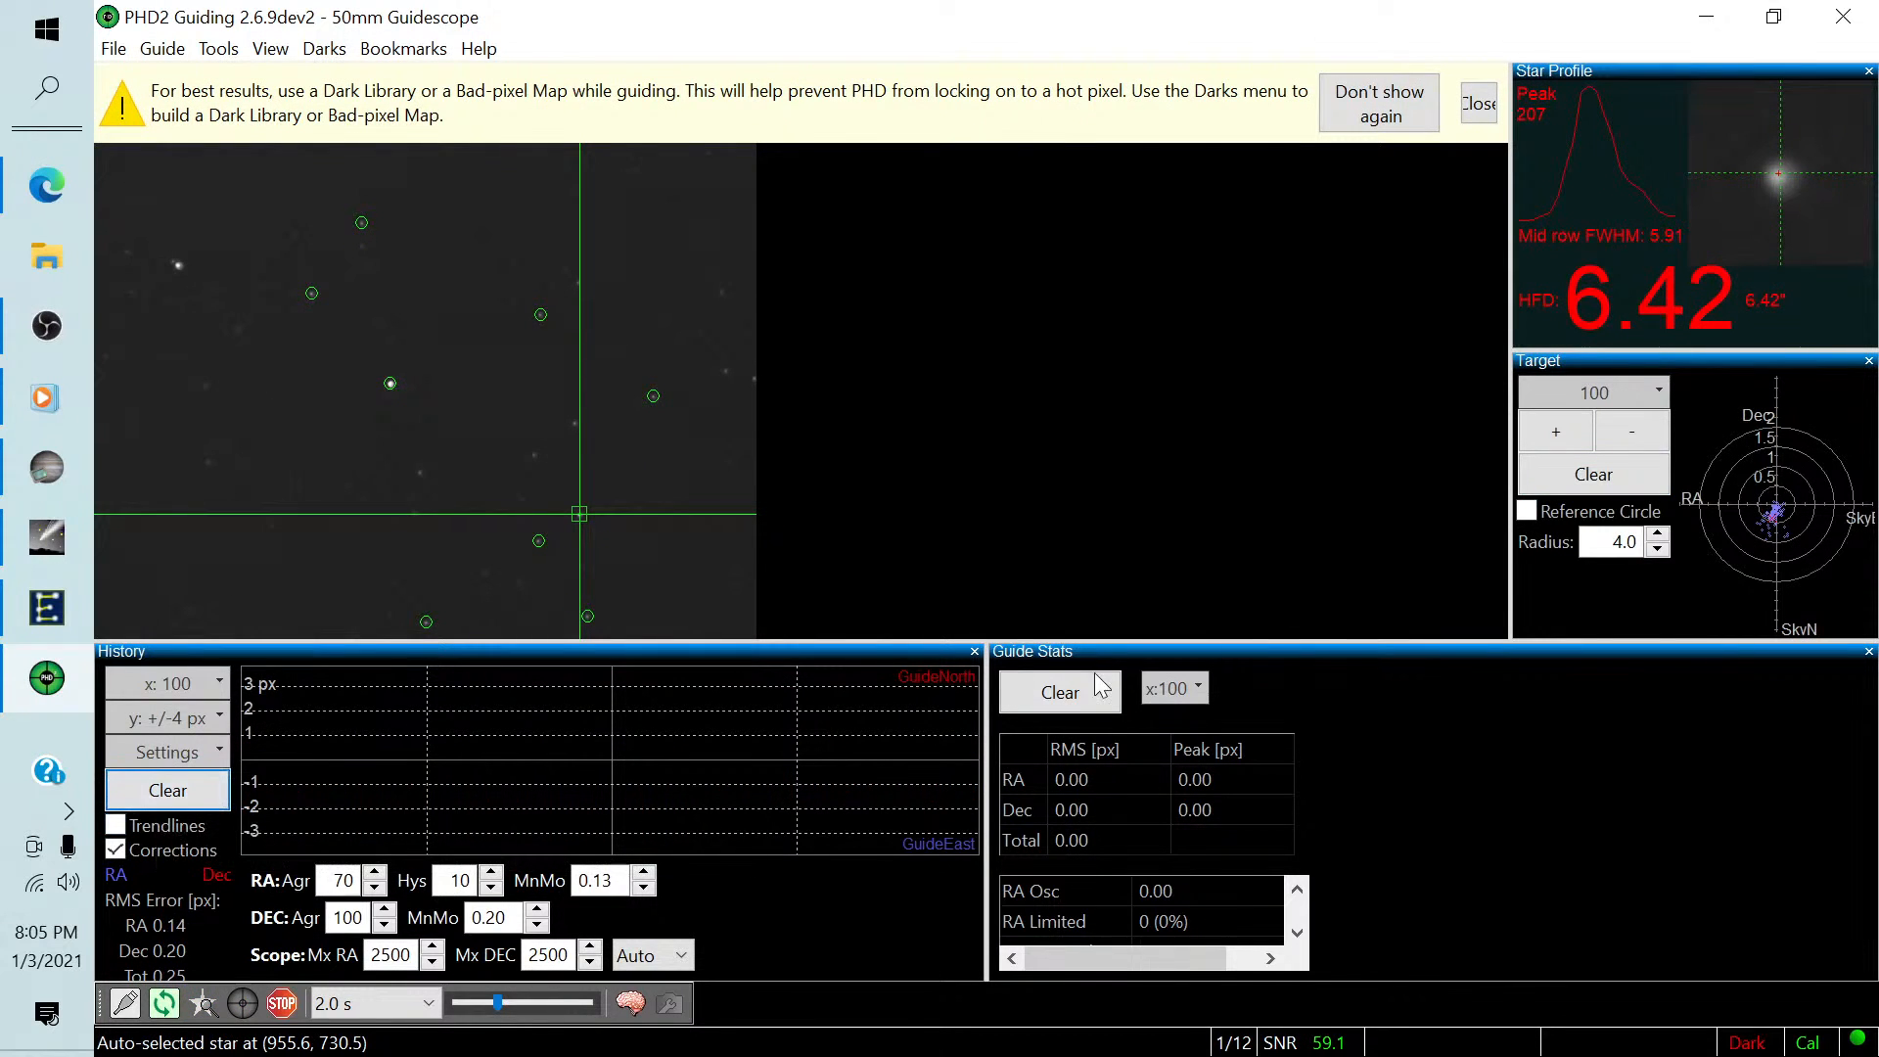
{"action": "left_click", "coordinate": [1594, 473]}
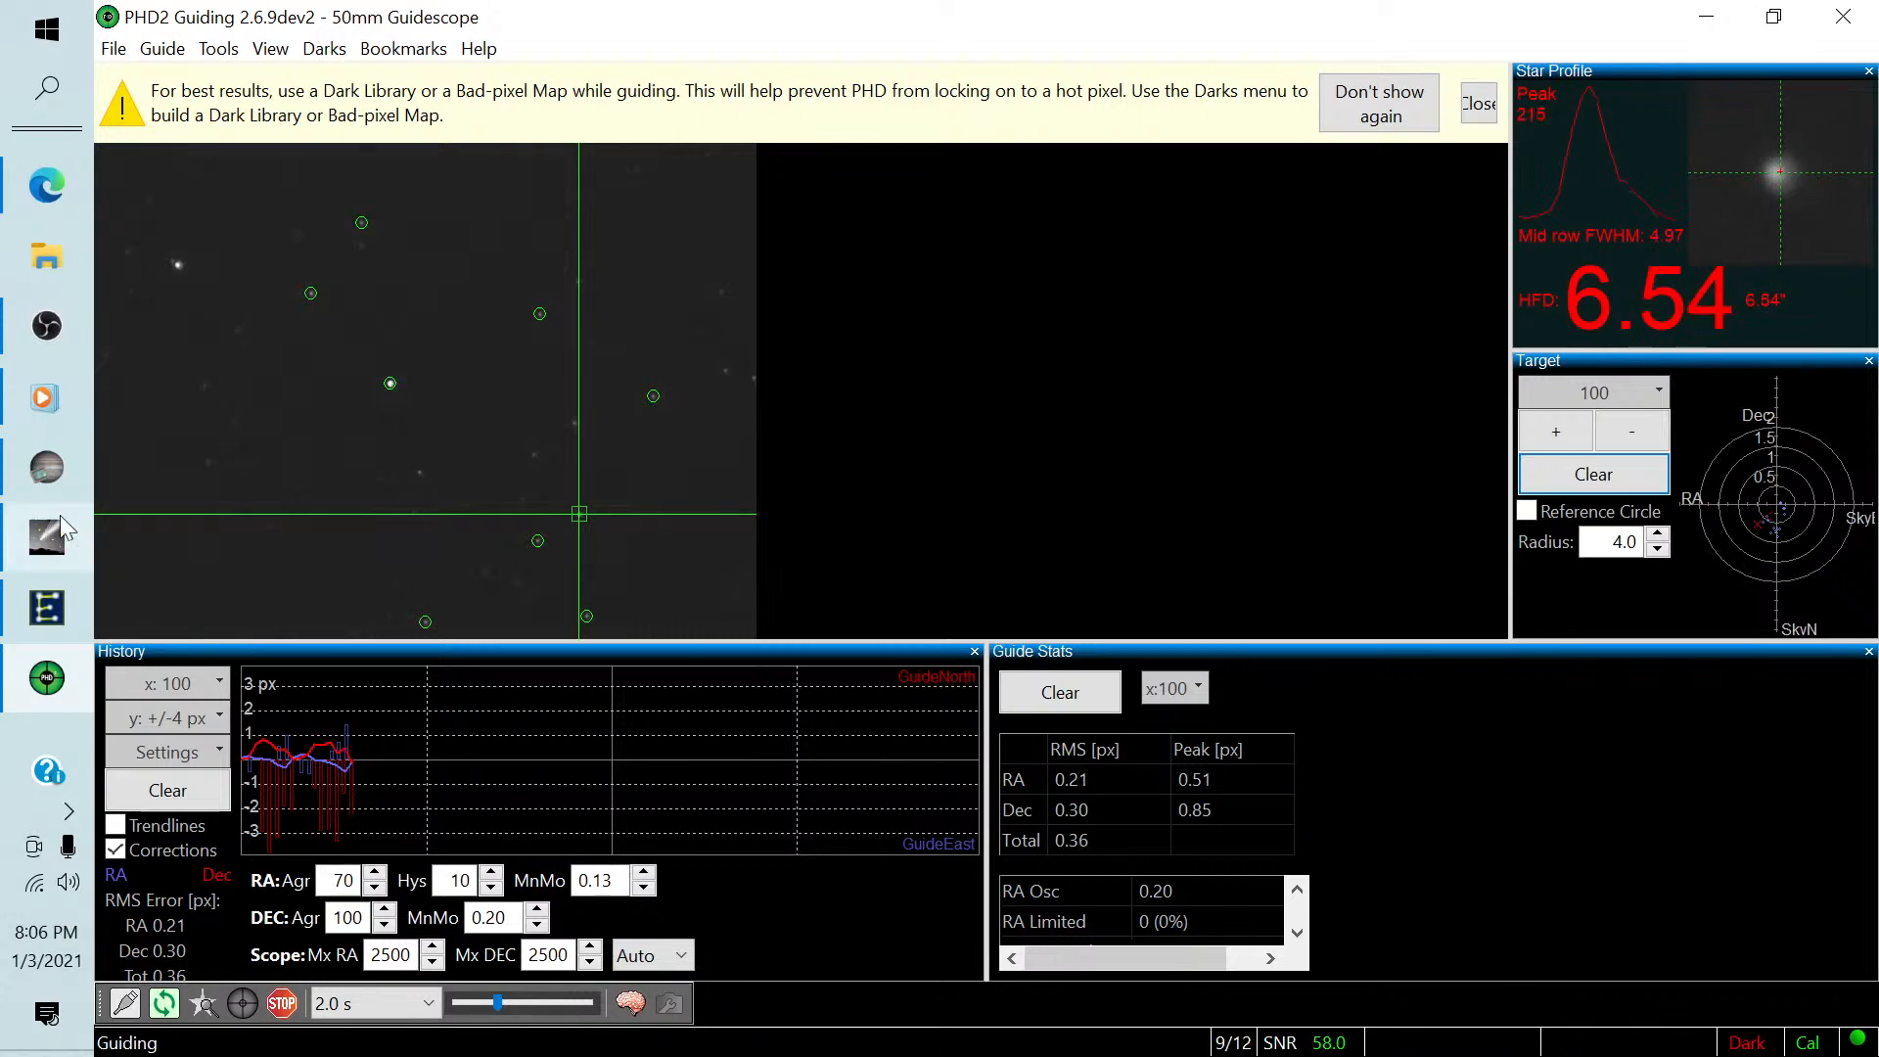
Return to SharpCap, confirm the sequencer's guiding prompt and close the Sequencer Progress window.
{"action": "left_click", "coordinate": [43, 467]}
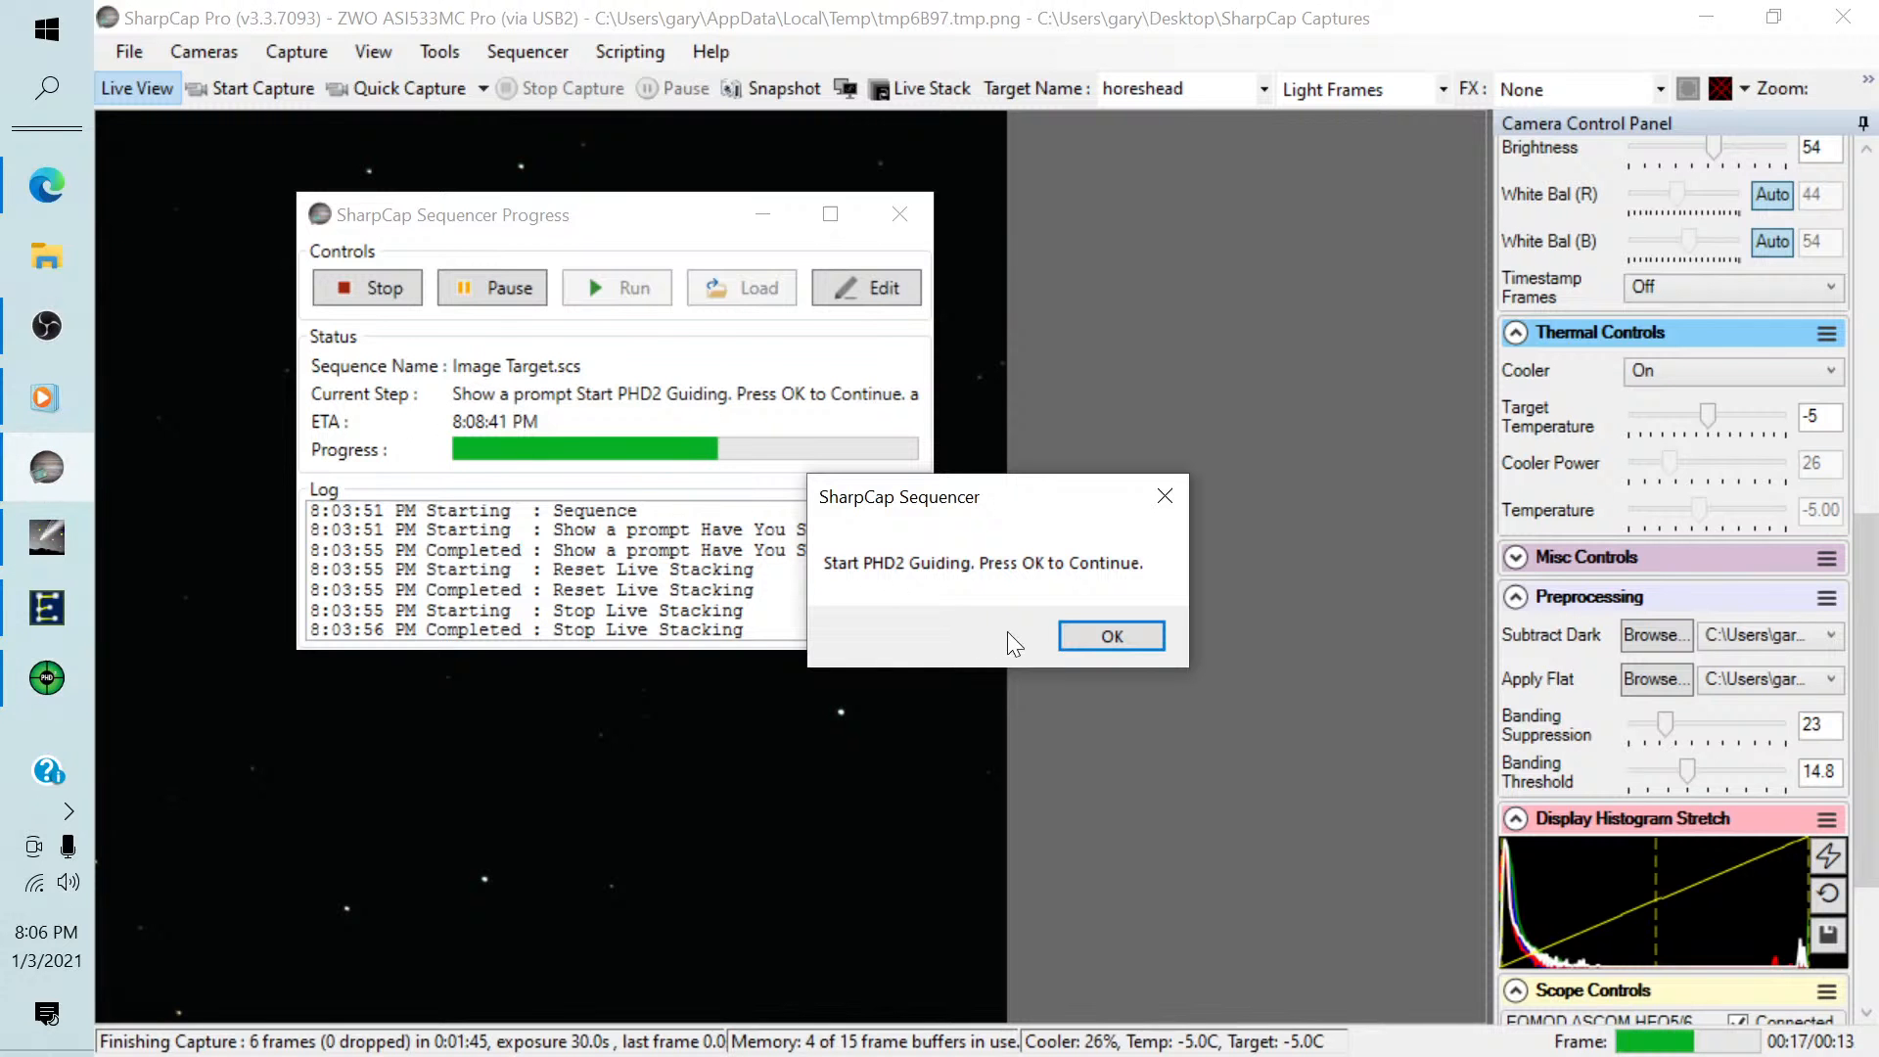
{"action": "left_click", "coordinate": [1094, 630]}
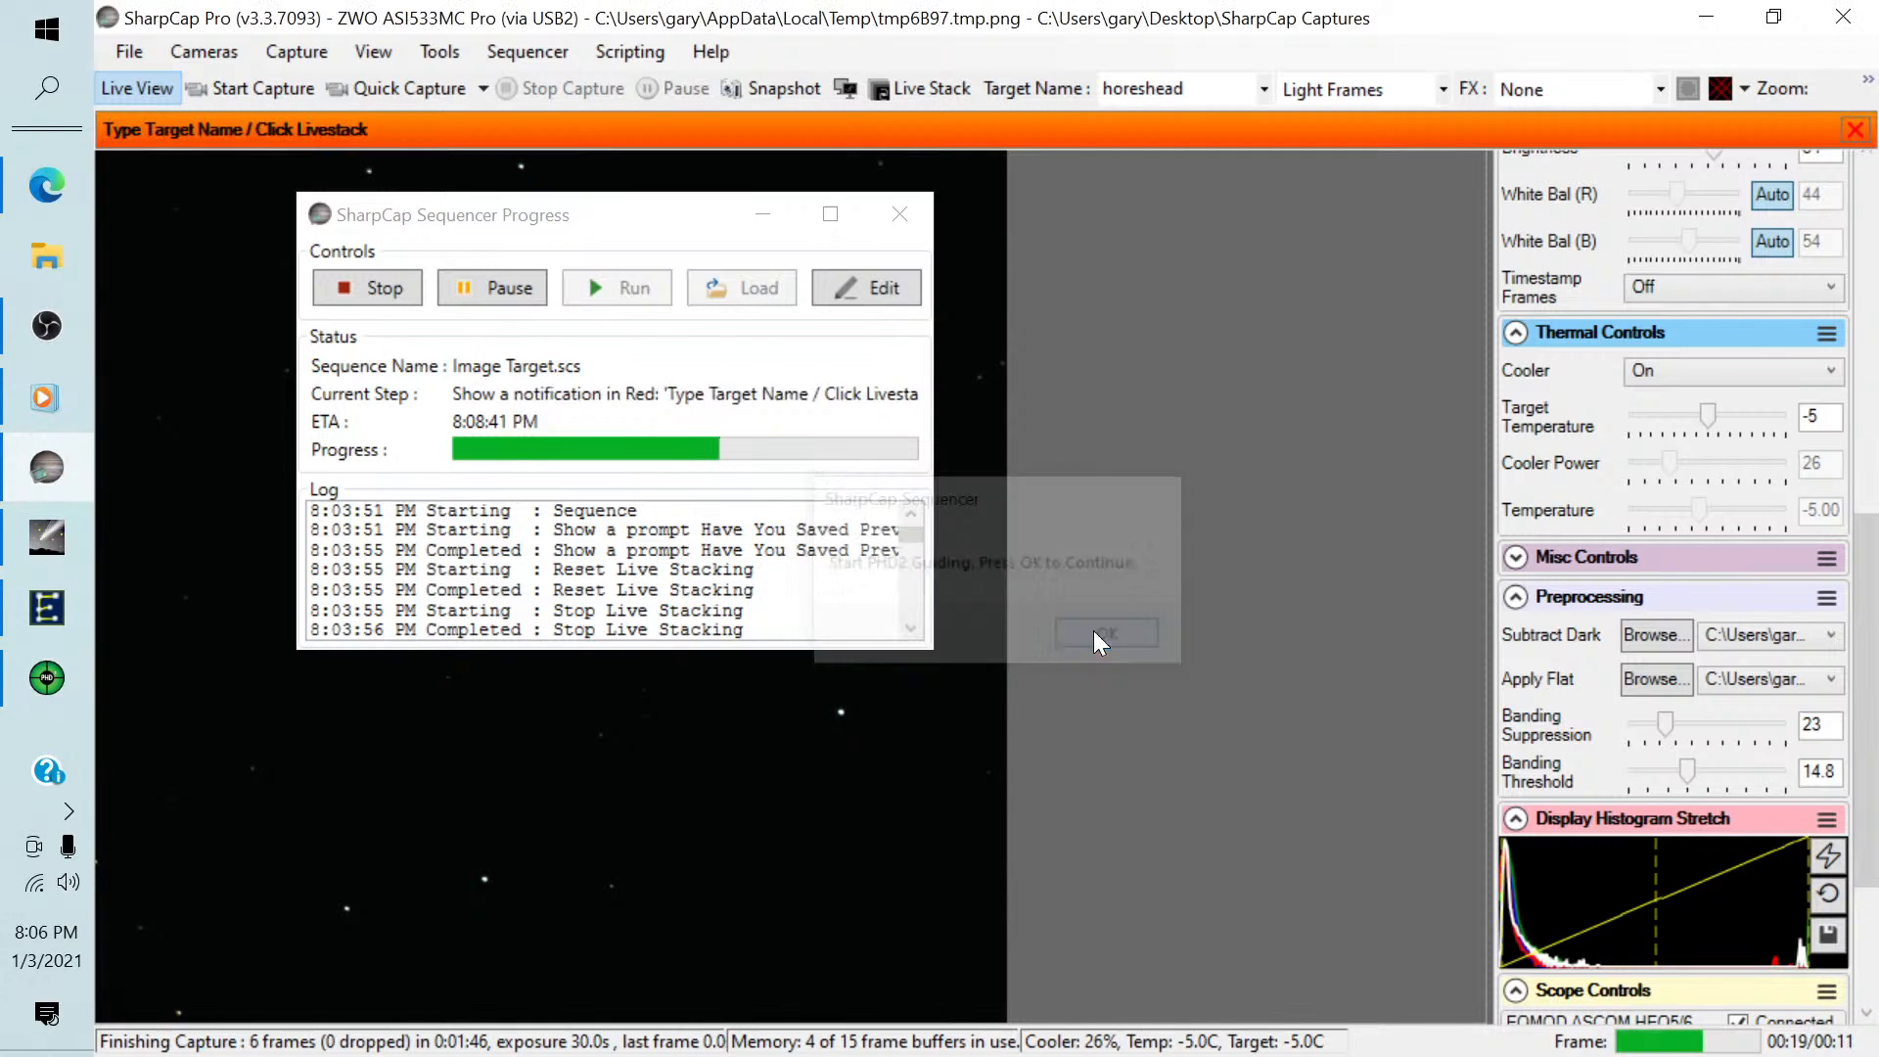
{"action": "left_click", "coordinate": [900, 215]}
Set the target name to ngc1788 and start live stacking it.
{"action": "double_click", "coordinate": [1126, 88]}
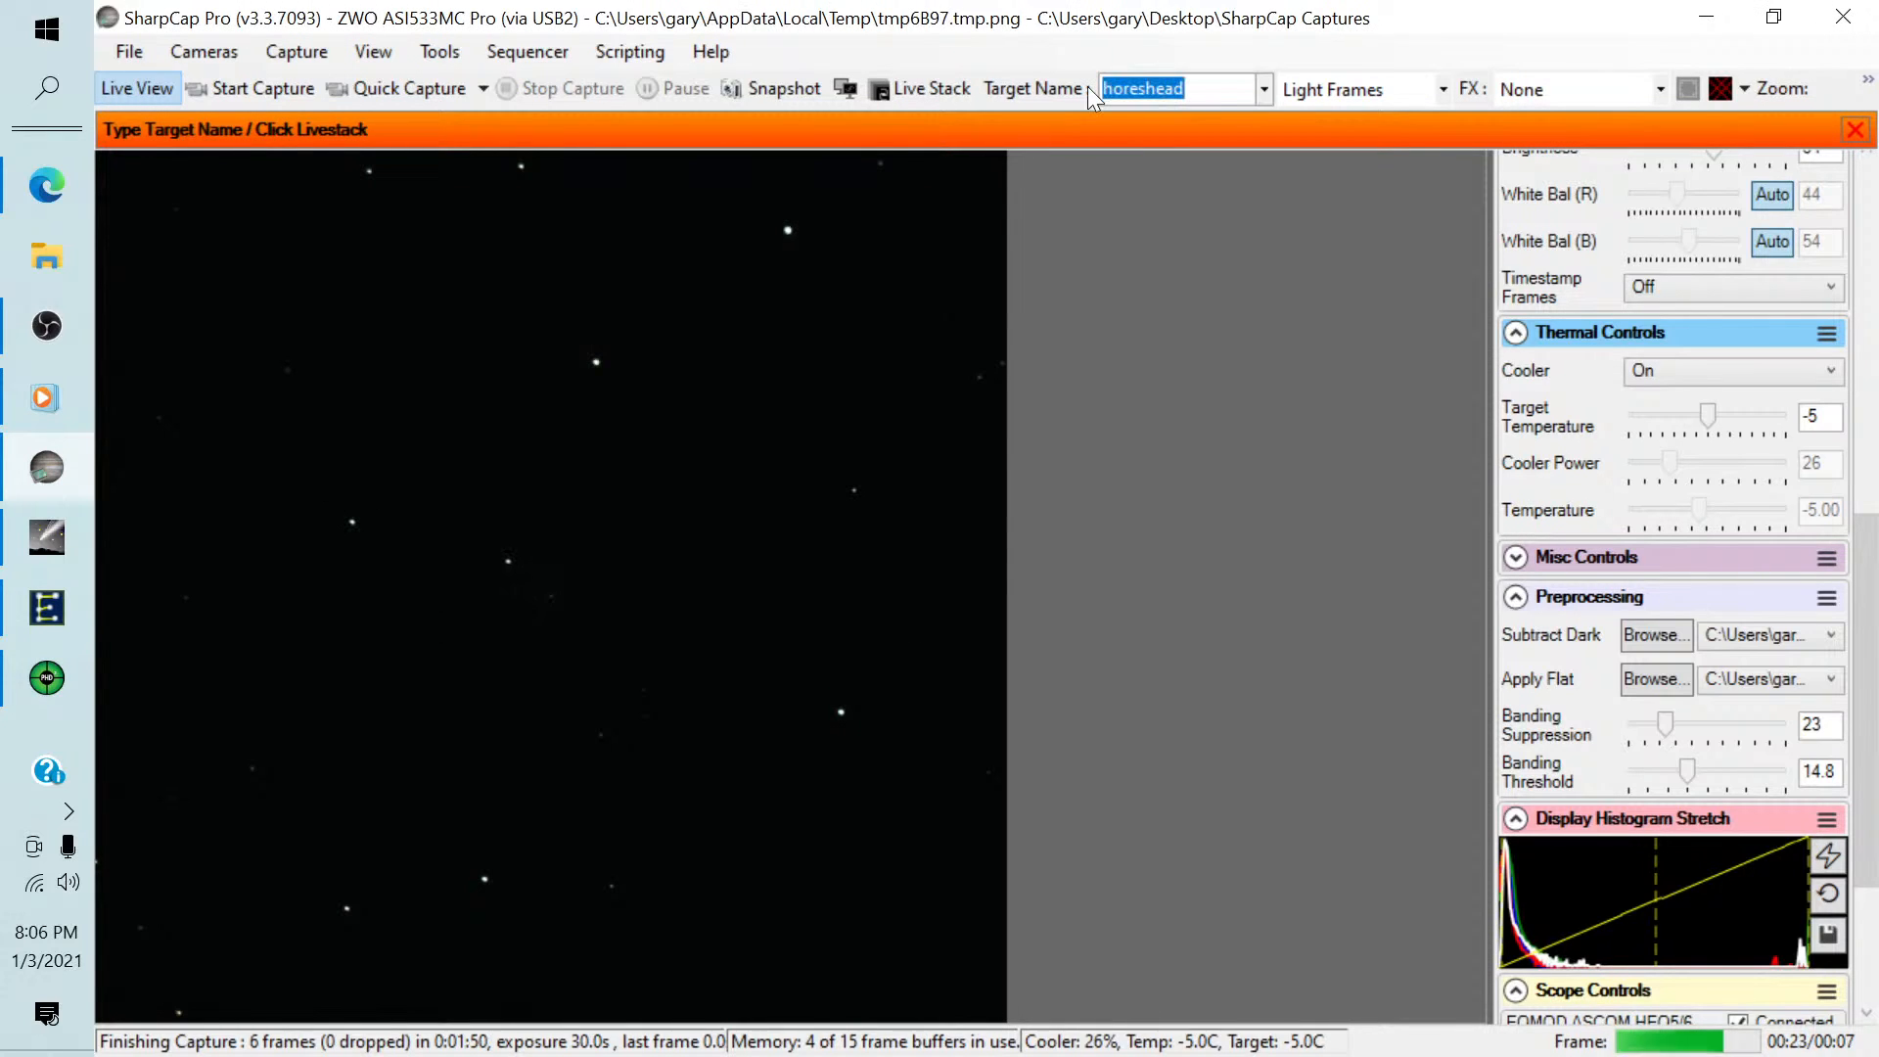
{"action": "type", "text": "ng"}
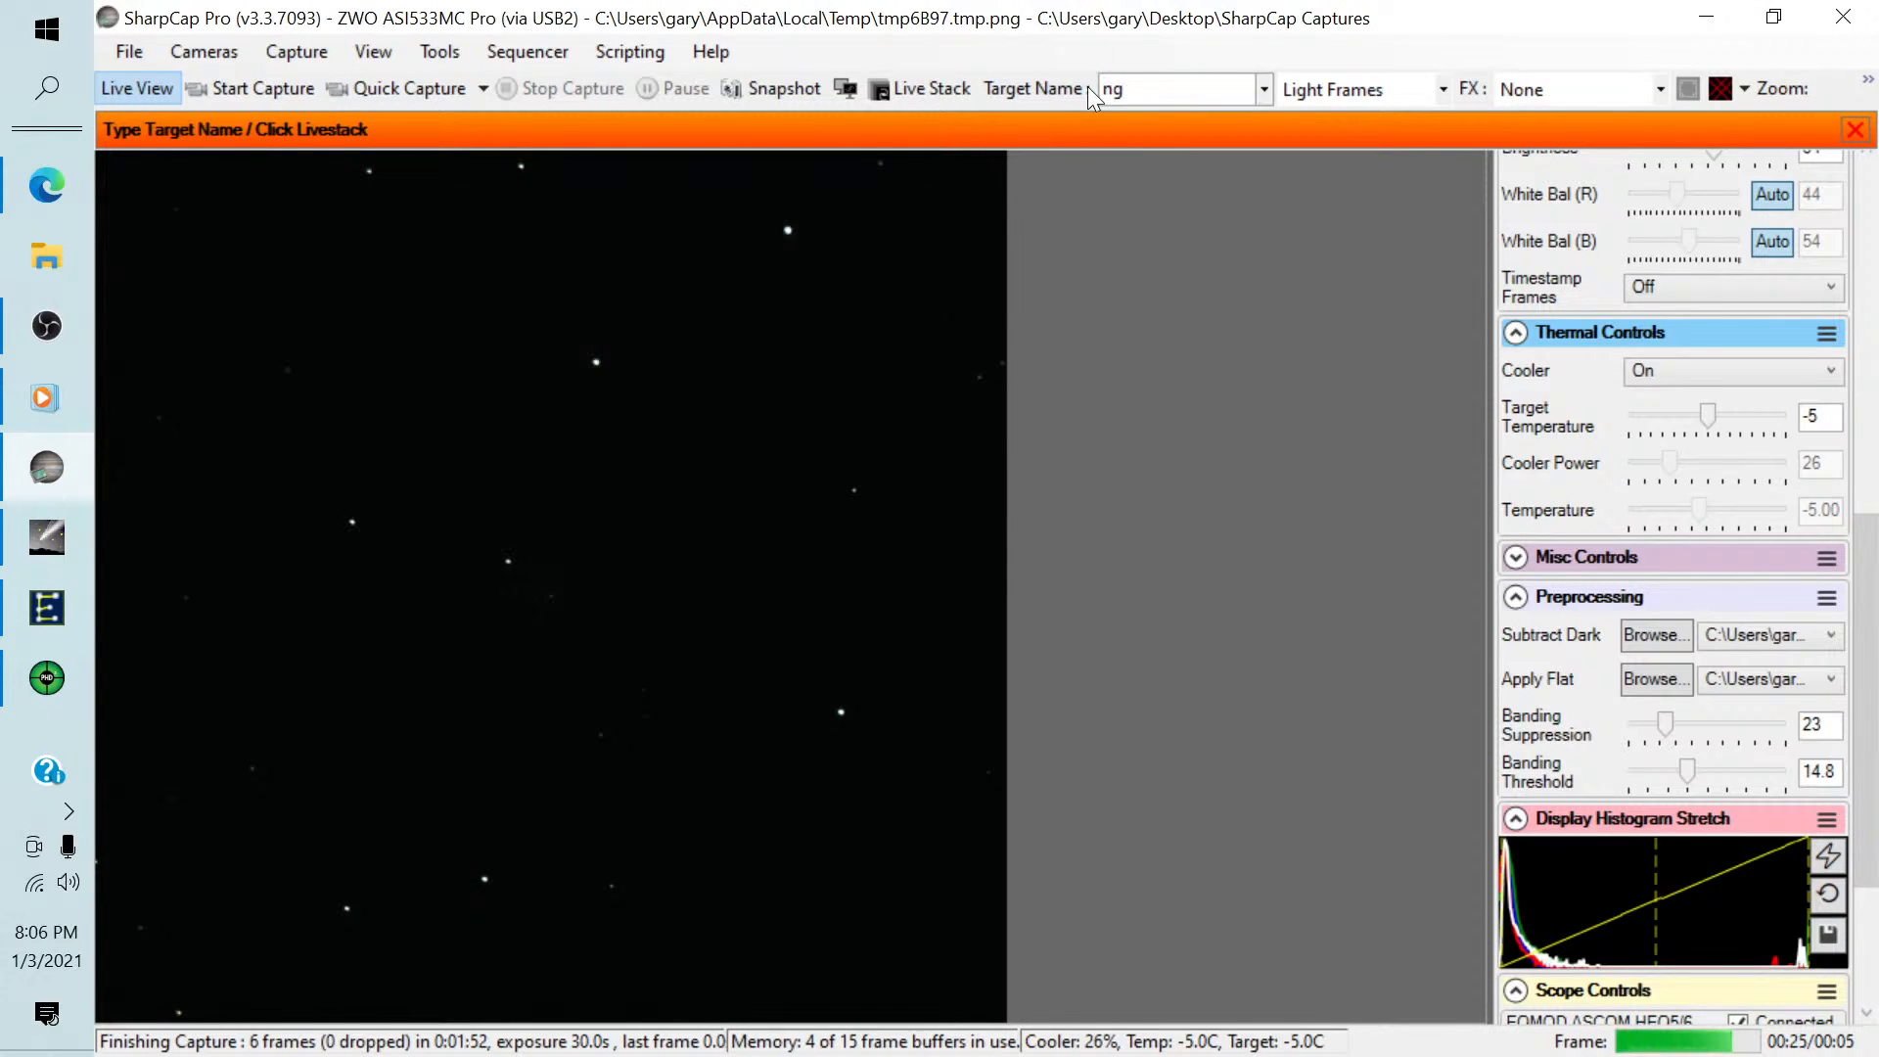
{"action": "type", "text": "c178"}
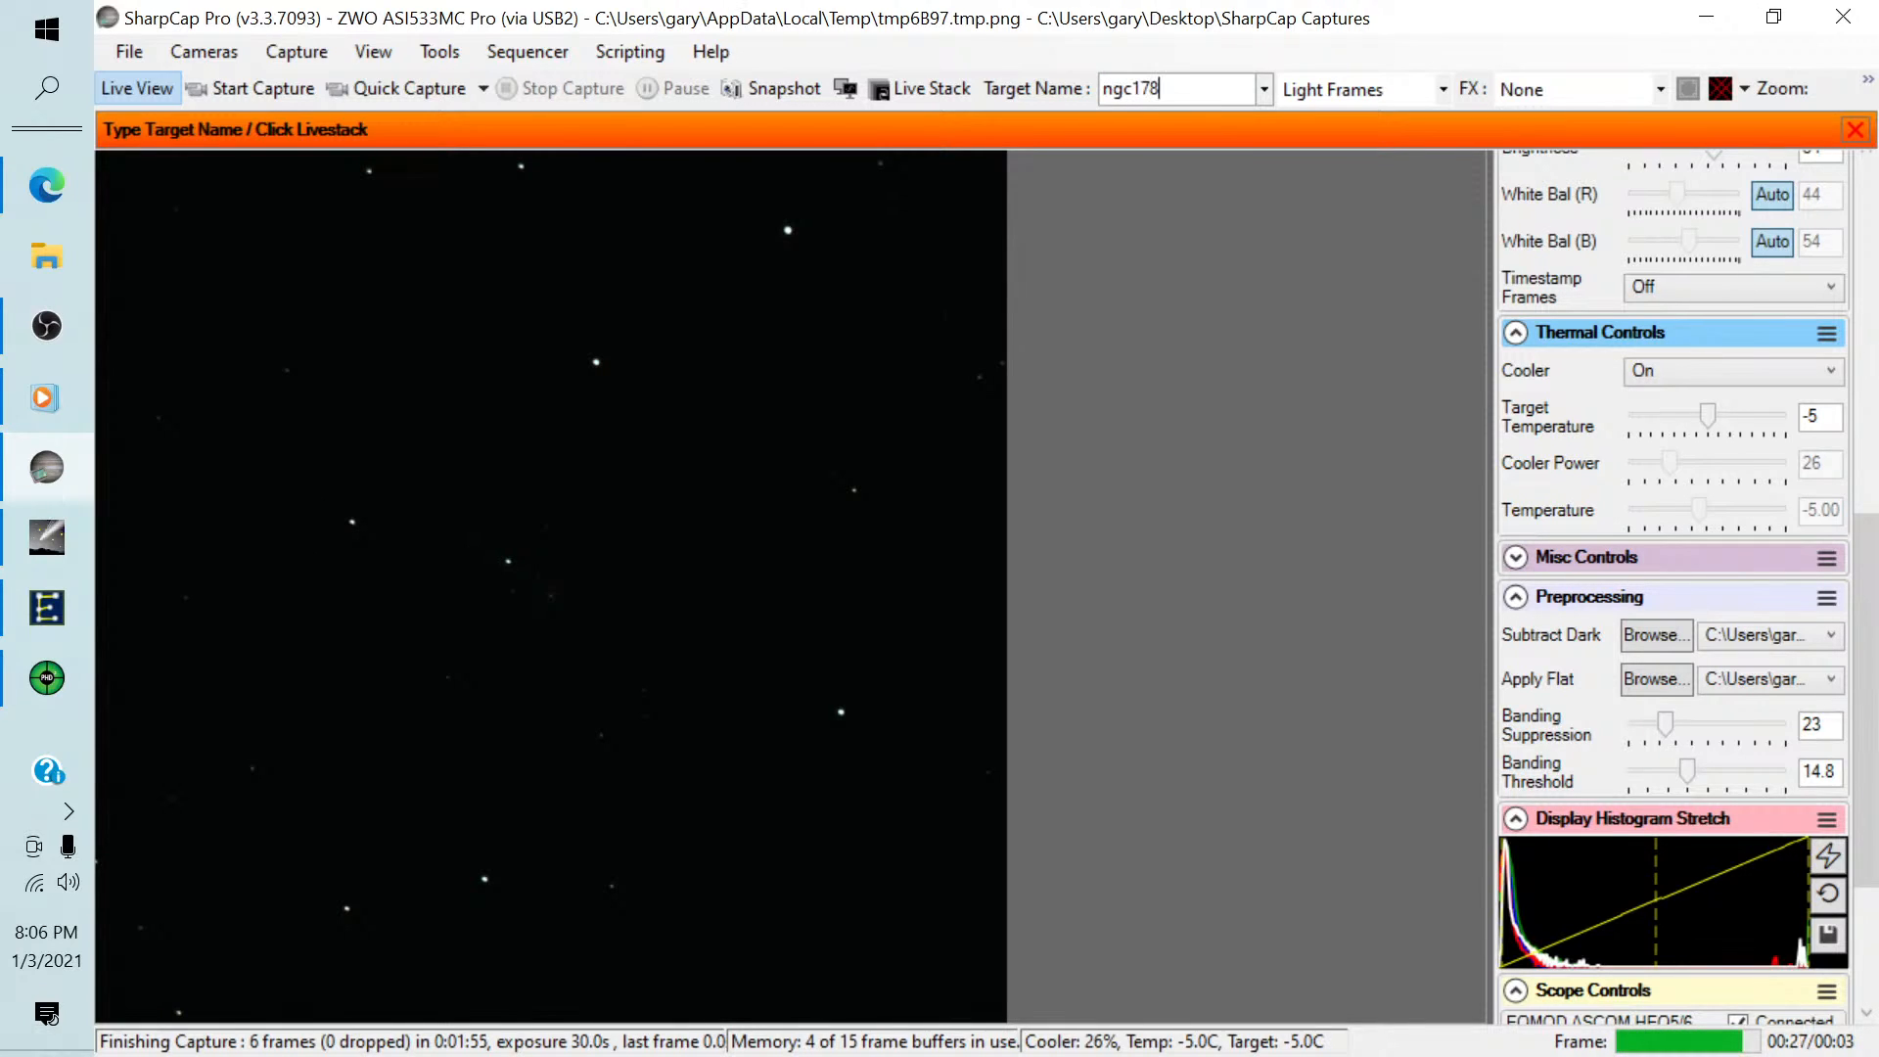
{"action": "type", "text": "8"}
{"action": "left_click", "coordinate": [905, 82]}
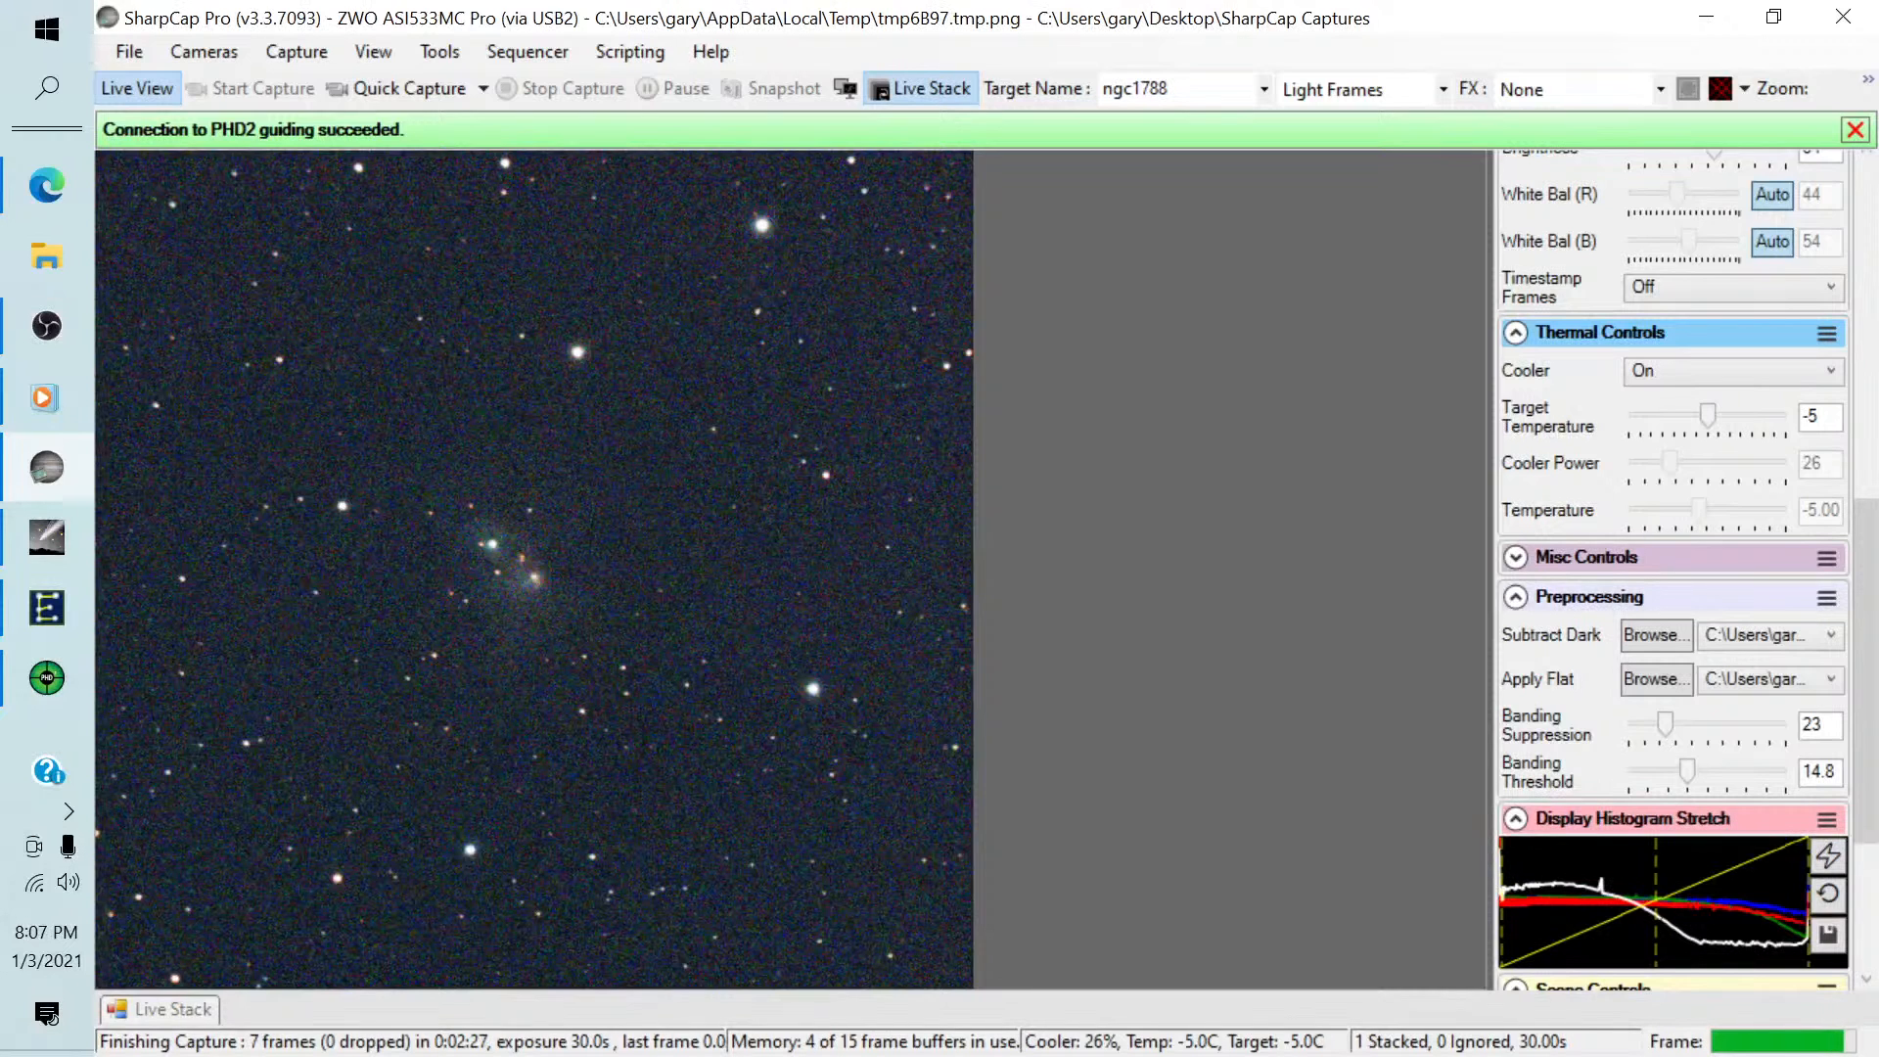
{"action": "key", "text": "alt+Tab"}
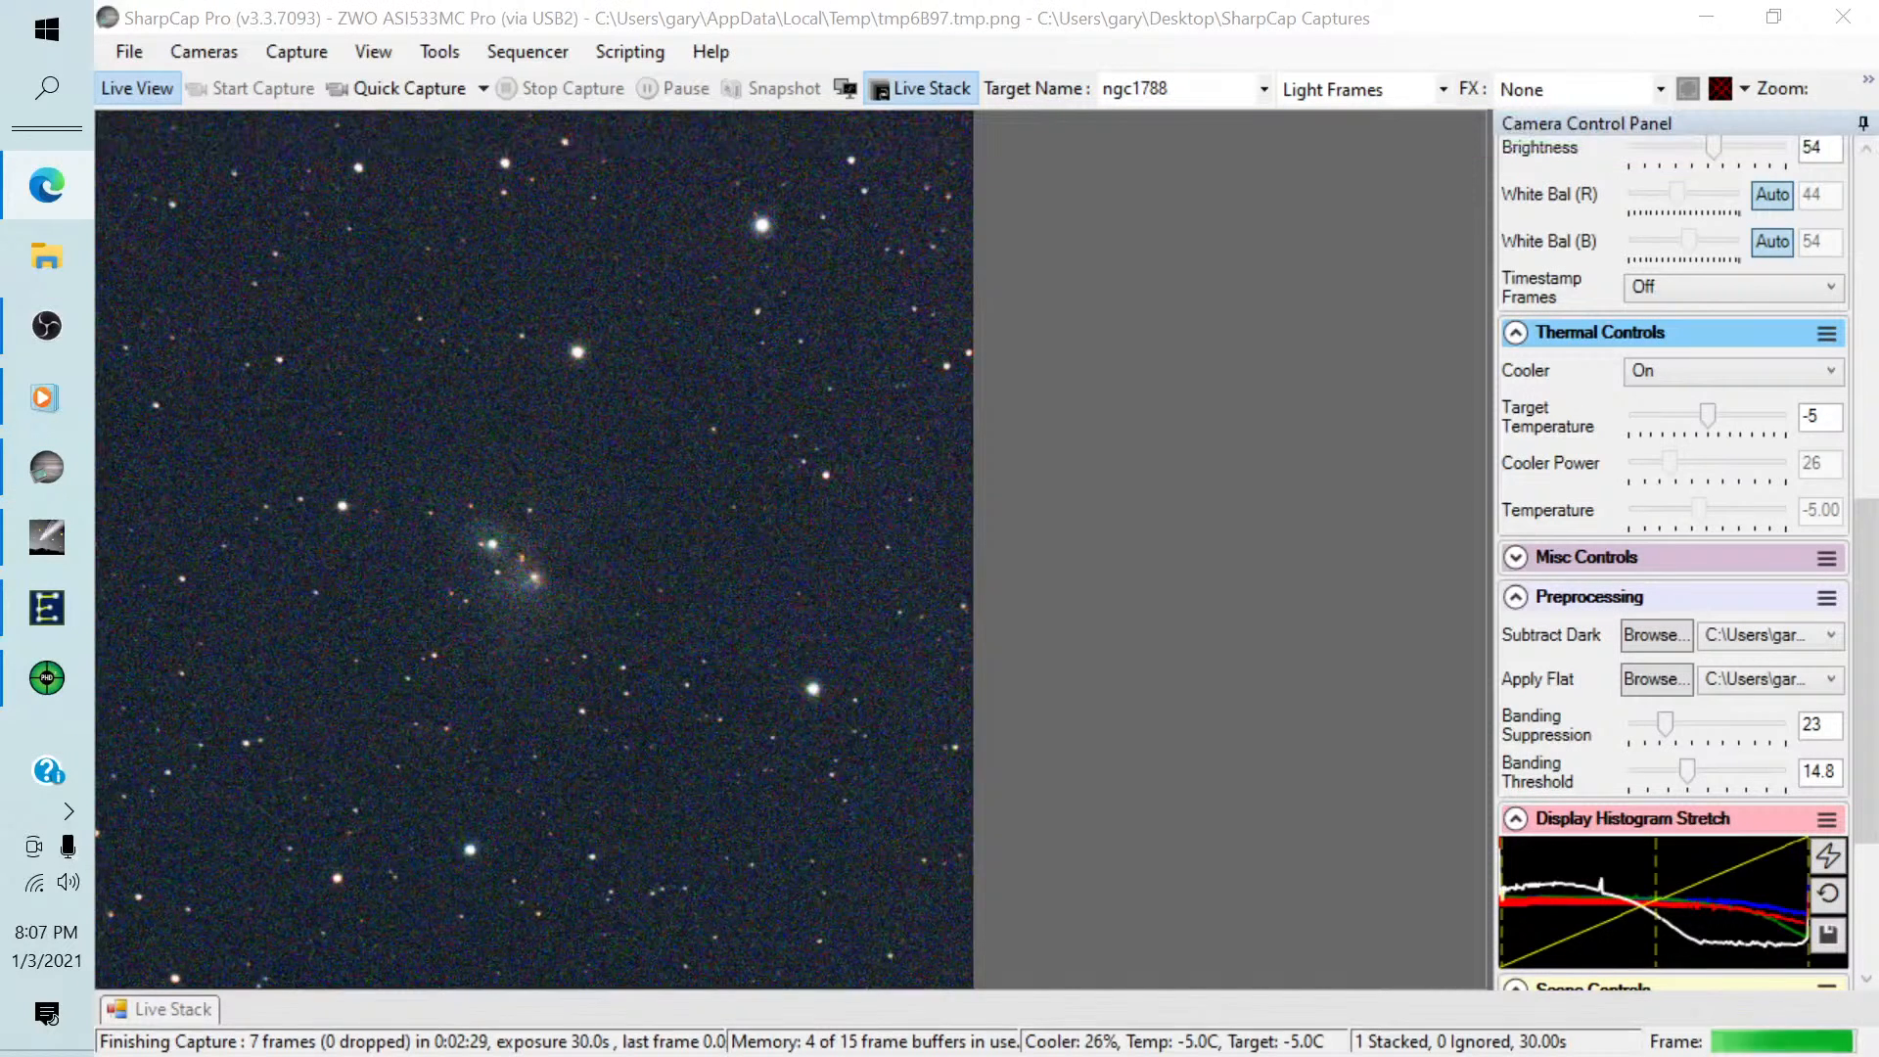
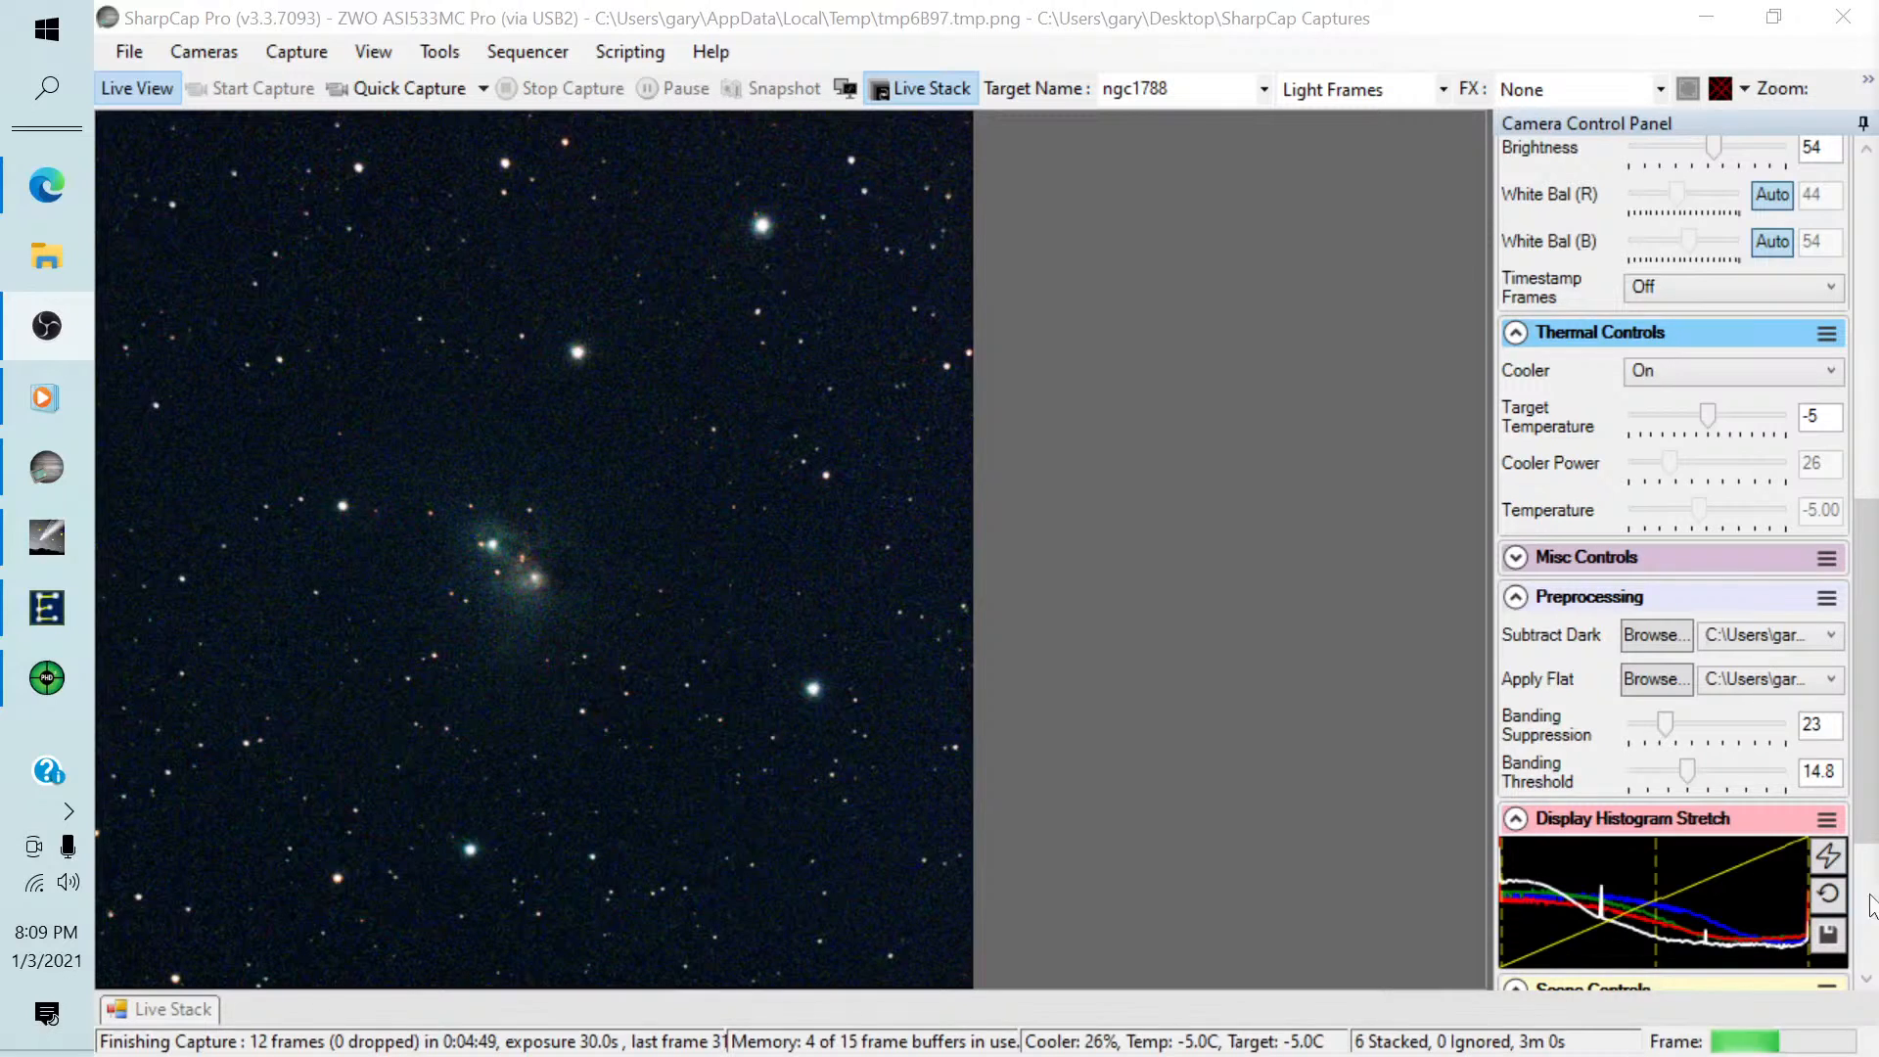
Stretch the NGC 1788 live stack by moving the black level onto the histogram peak, pulling the mid level closer, and auto-balancing the colours.
{"action": "left_click", "coordinate": [217, 1009]}
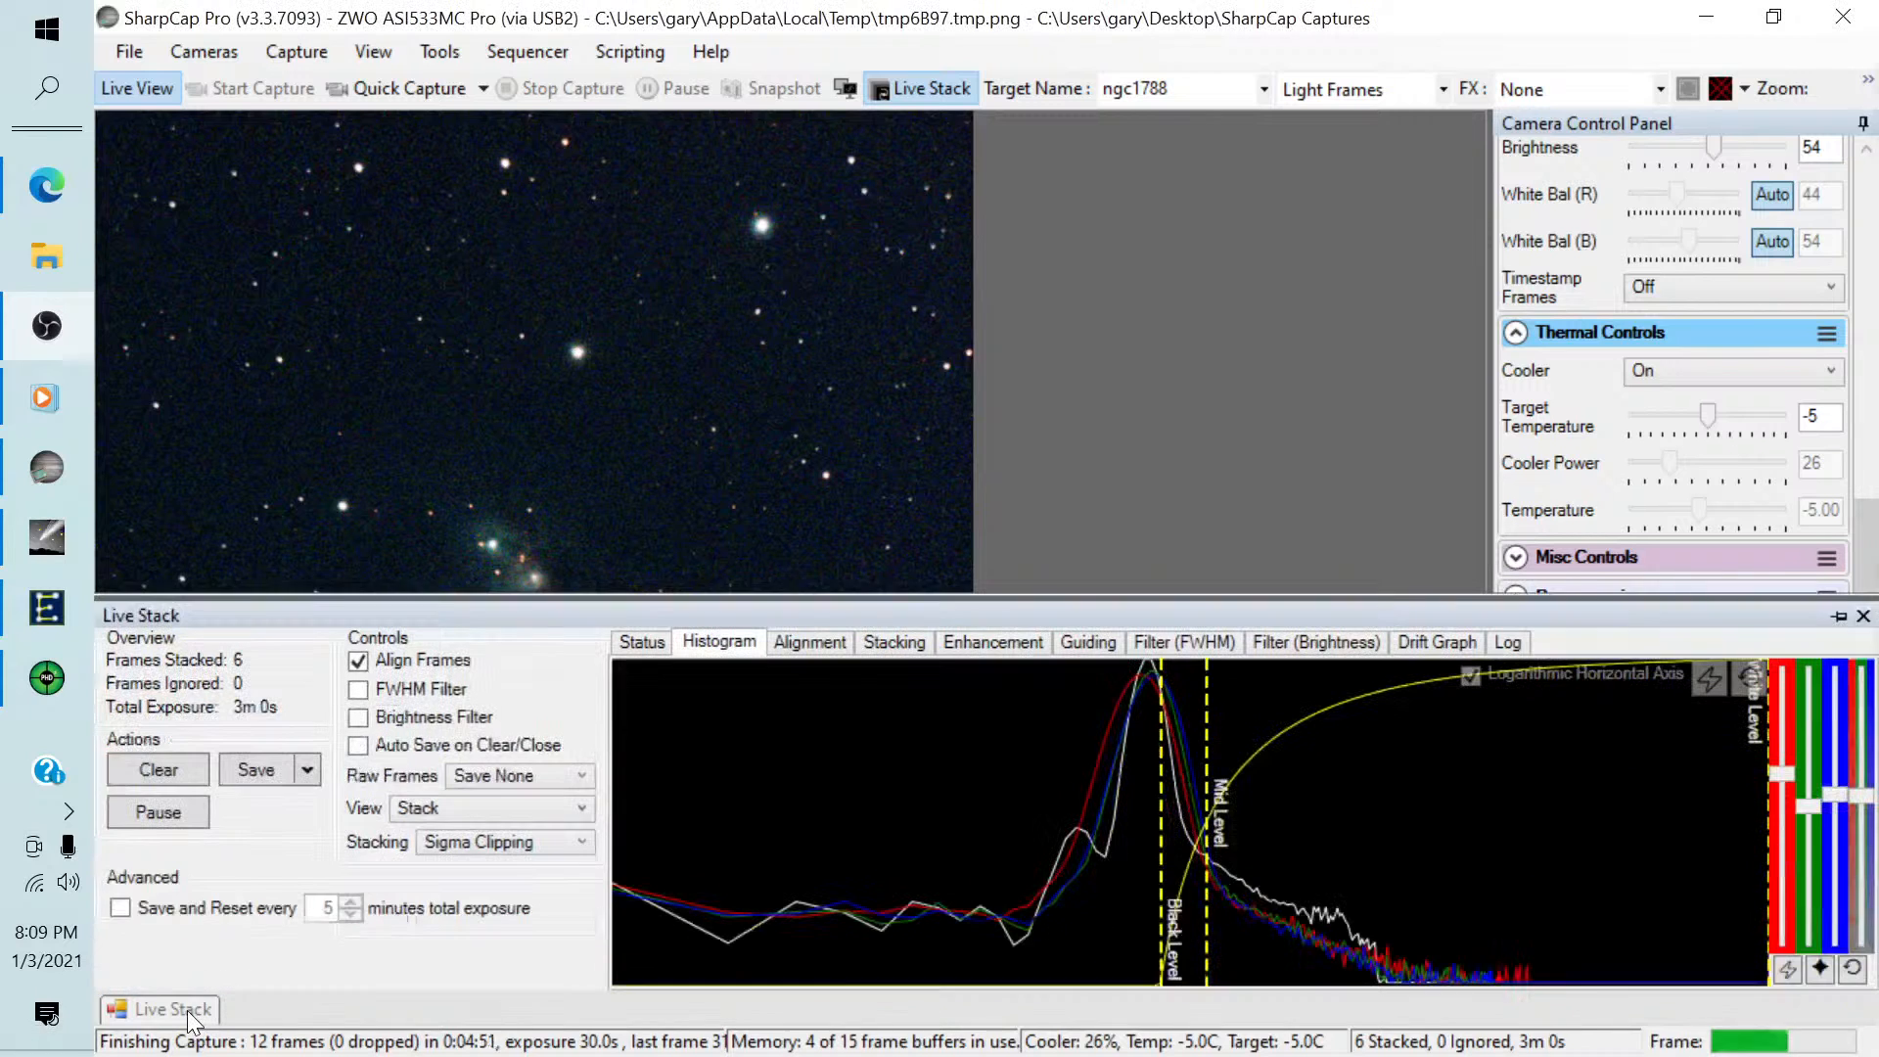
{"action": "left_click_drag", "start_coordinate": [1162, 722], "coordinate": [1137, 724]}
{"action": "left_click", "coordinate": [1787, 969]}
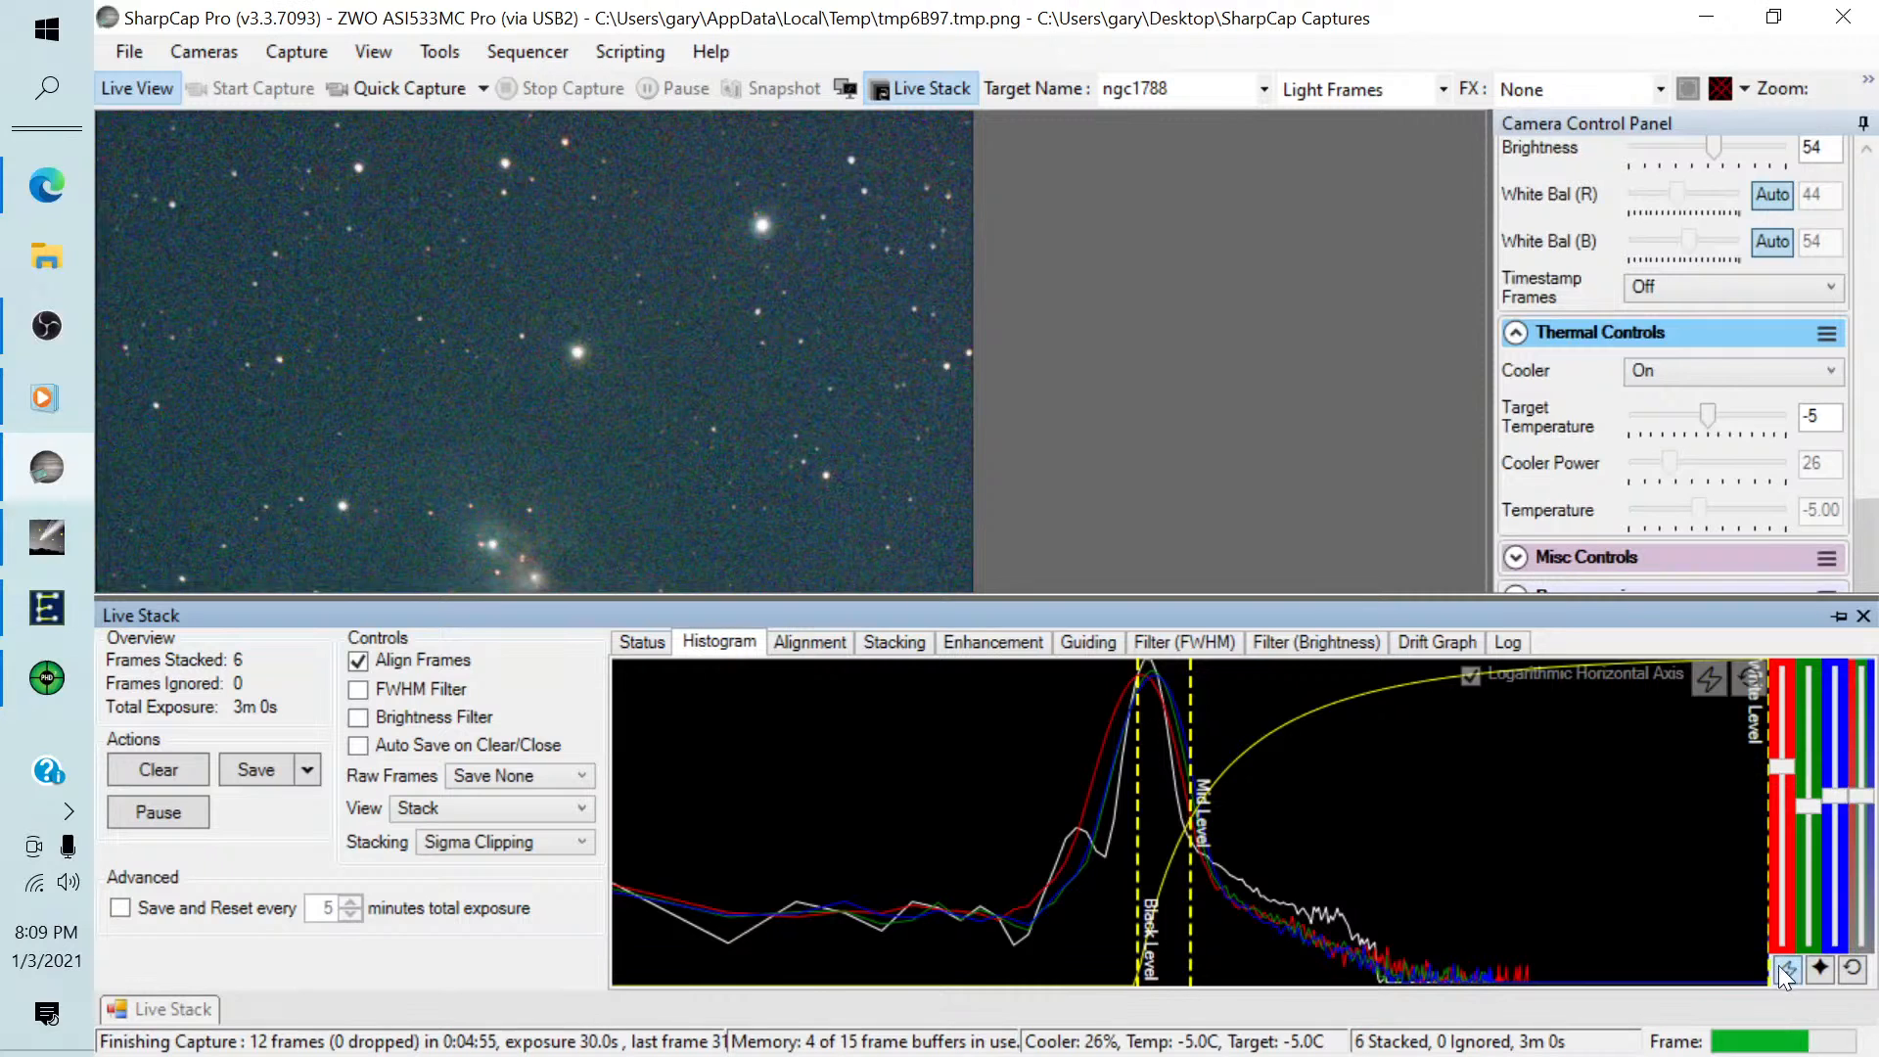
{"action": "left_click_drag", "start_coordinate": [1191, 735], "coordinate": [1148, 730]}
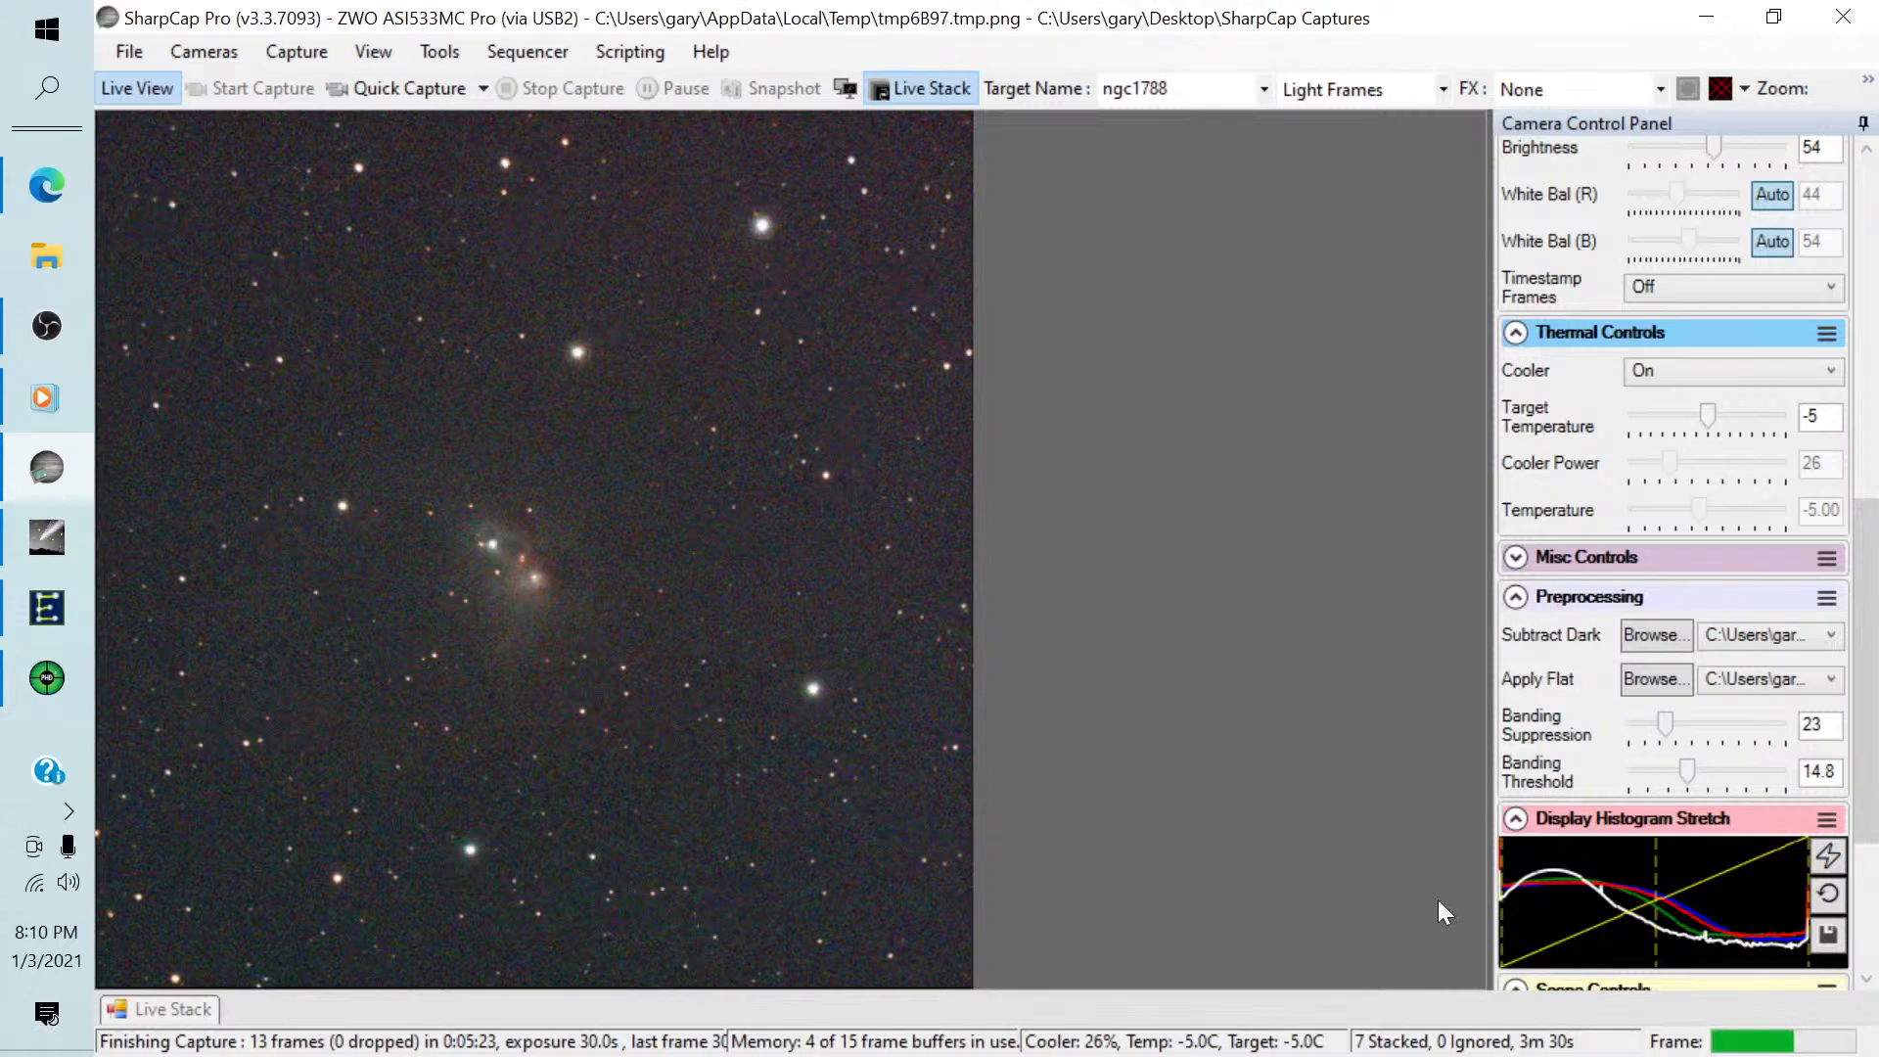
Fine-tune the live stack's black and mid levels around the histogram peak and pin the Live Stack panel open.
{"action": "left_click", "coordinate": [175, 1010]}
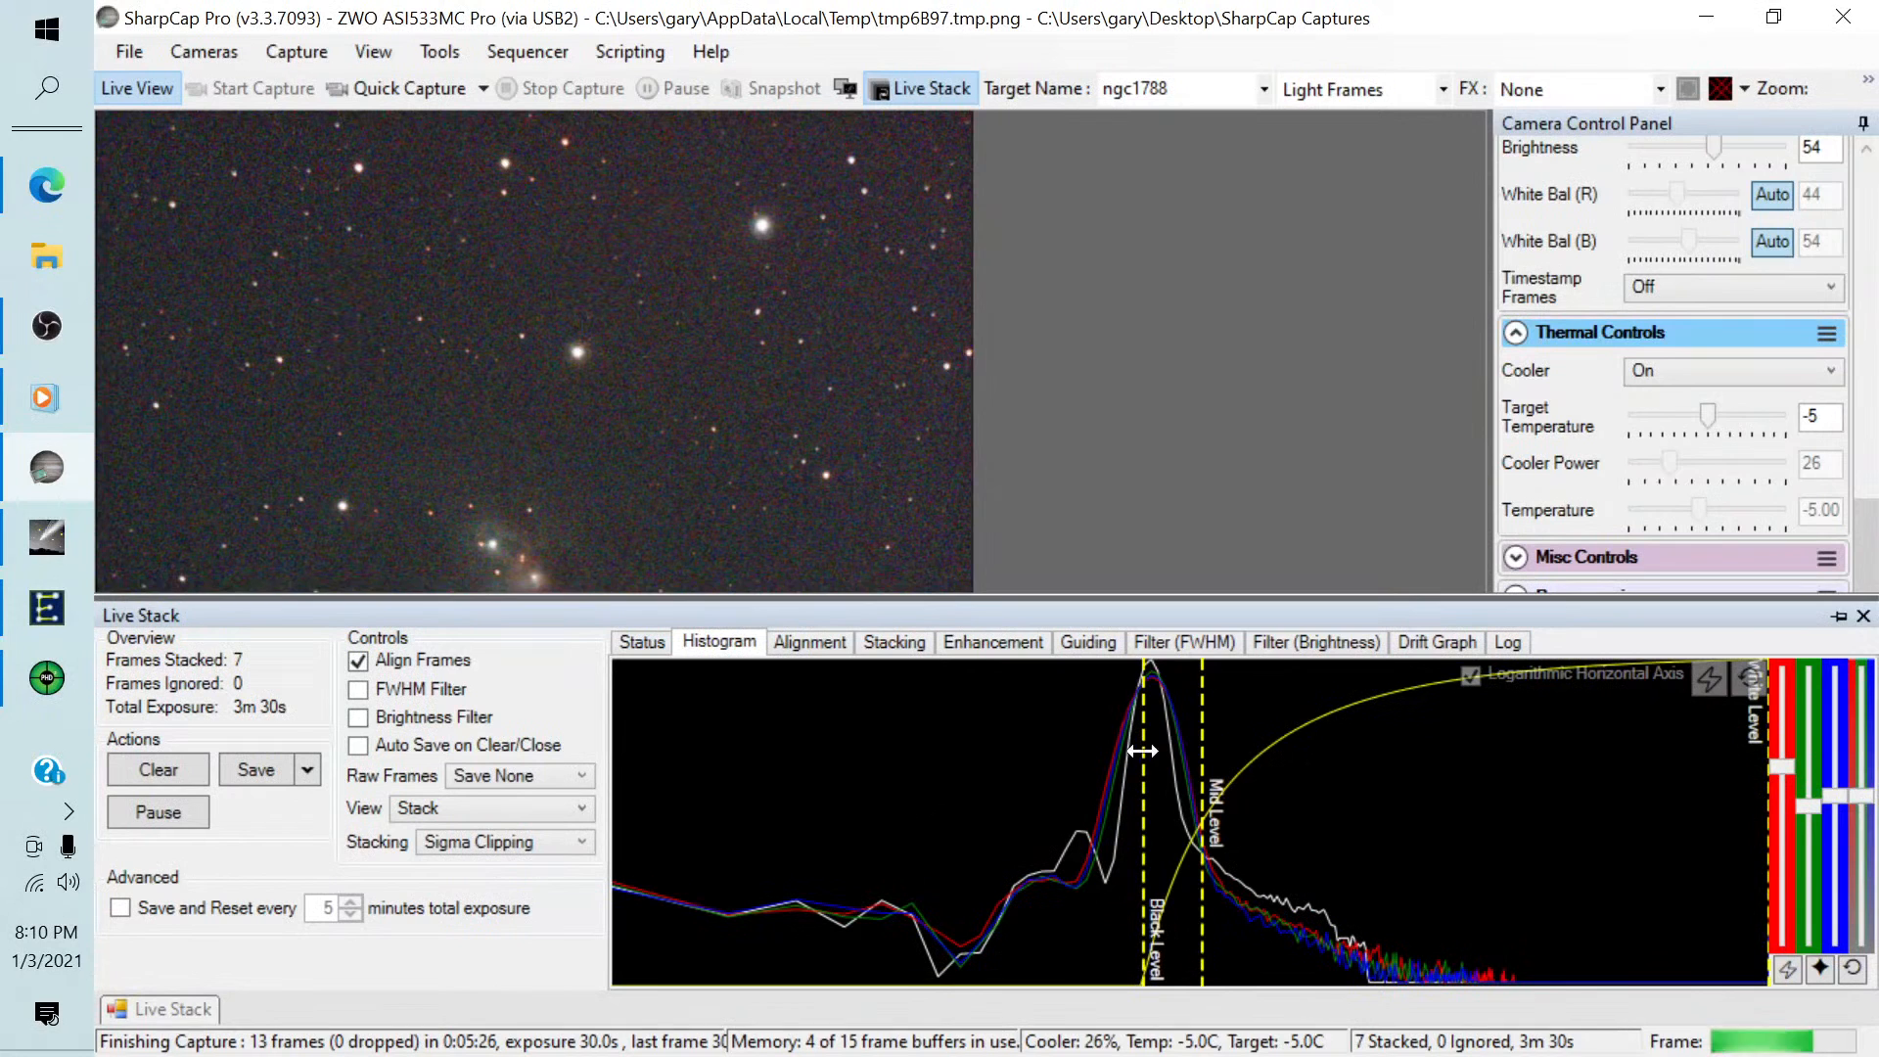
{"action": "left_click_drag", "start_coordinate": [1143, 752], "coordinate": [1146, 751]}
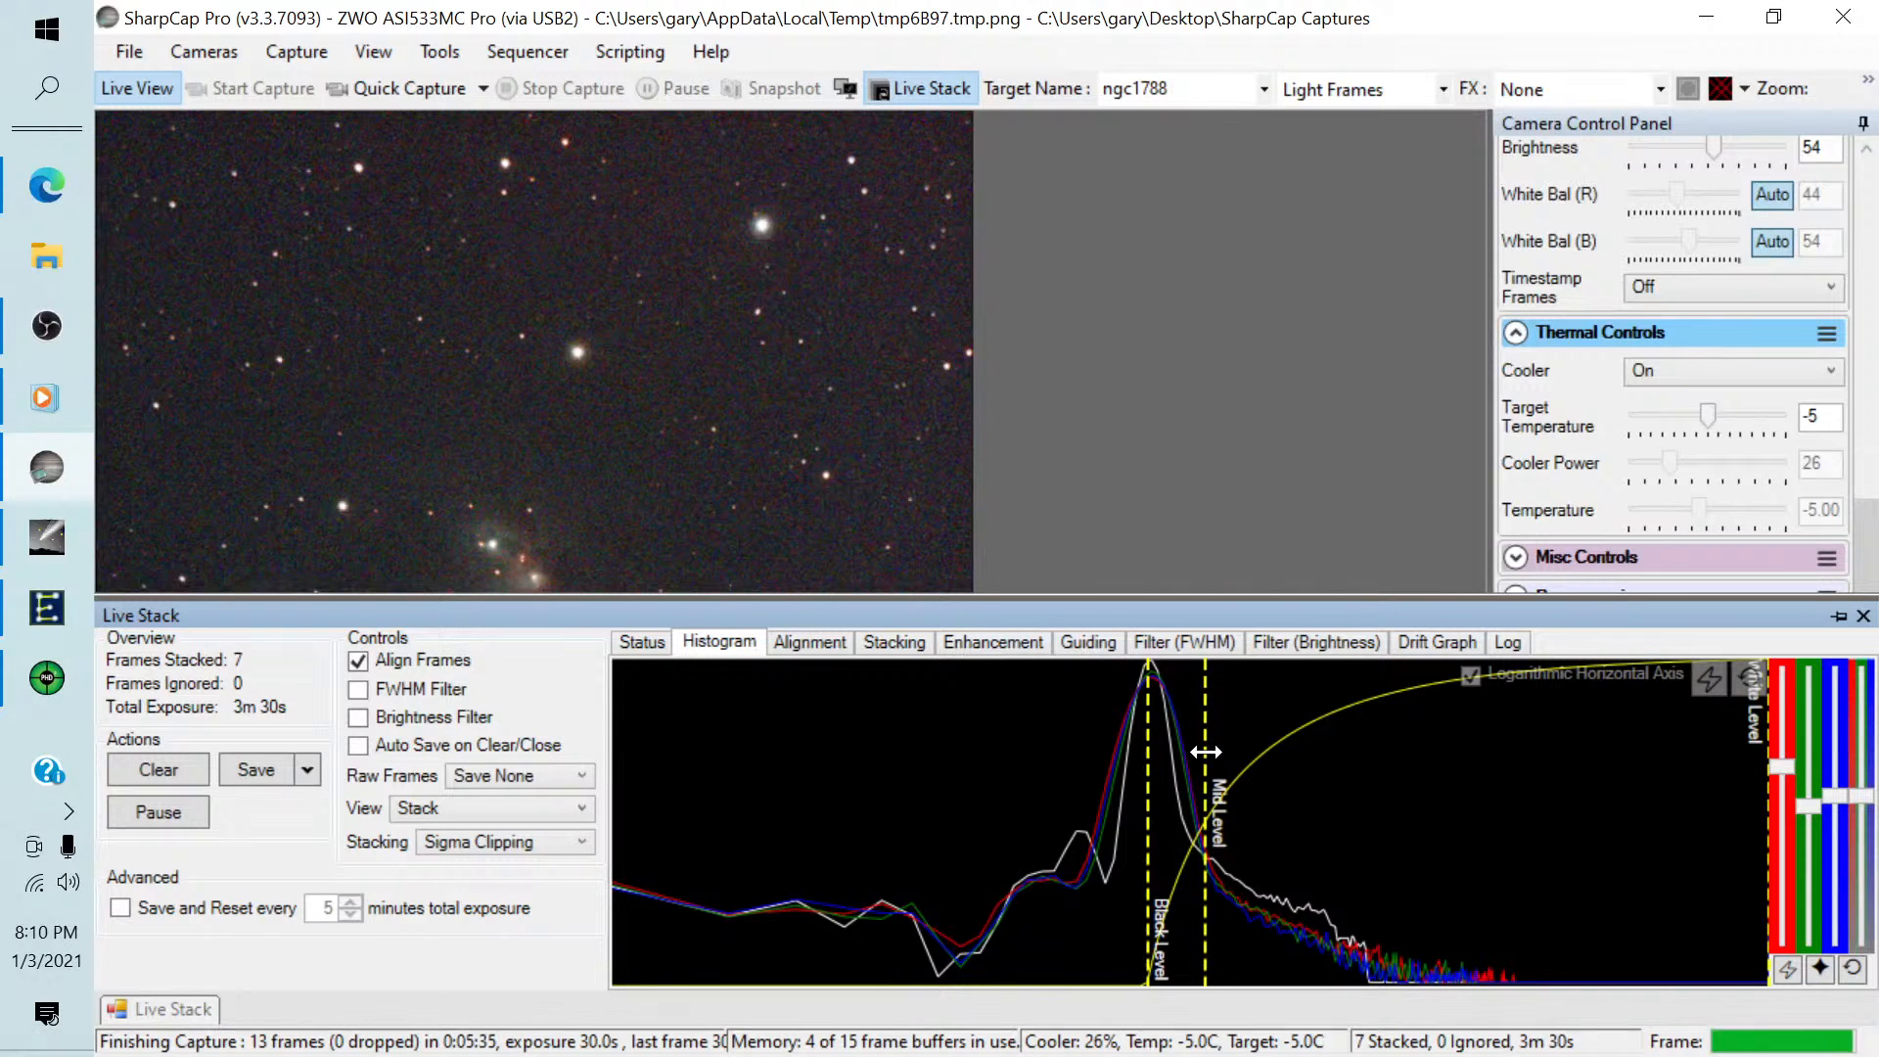
{"action": "left_click_drag", "start_coordinate": [1205, 751], "coordinate": [1154, 753]}
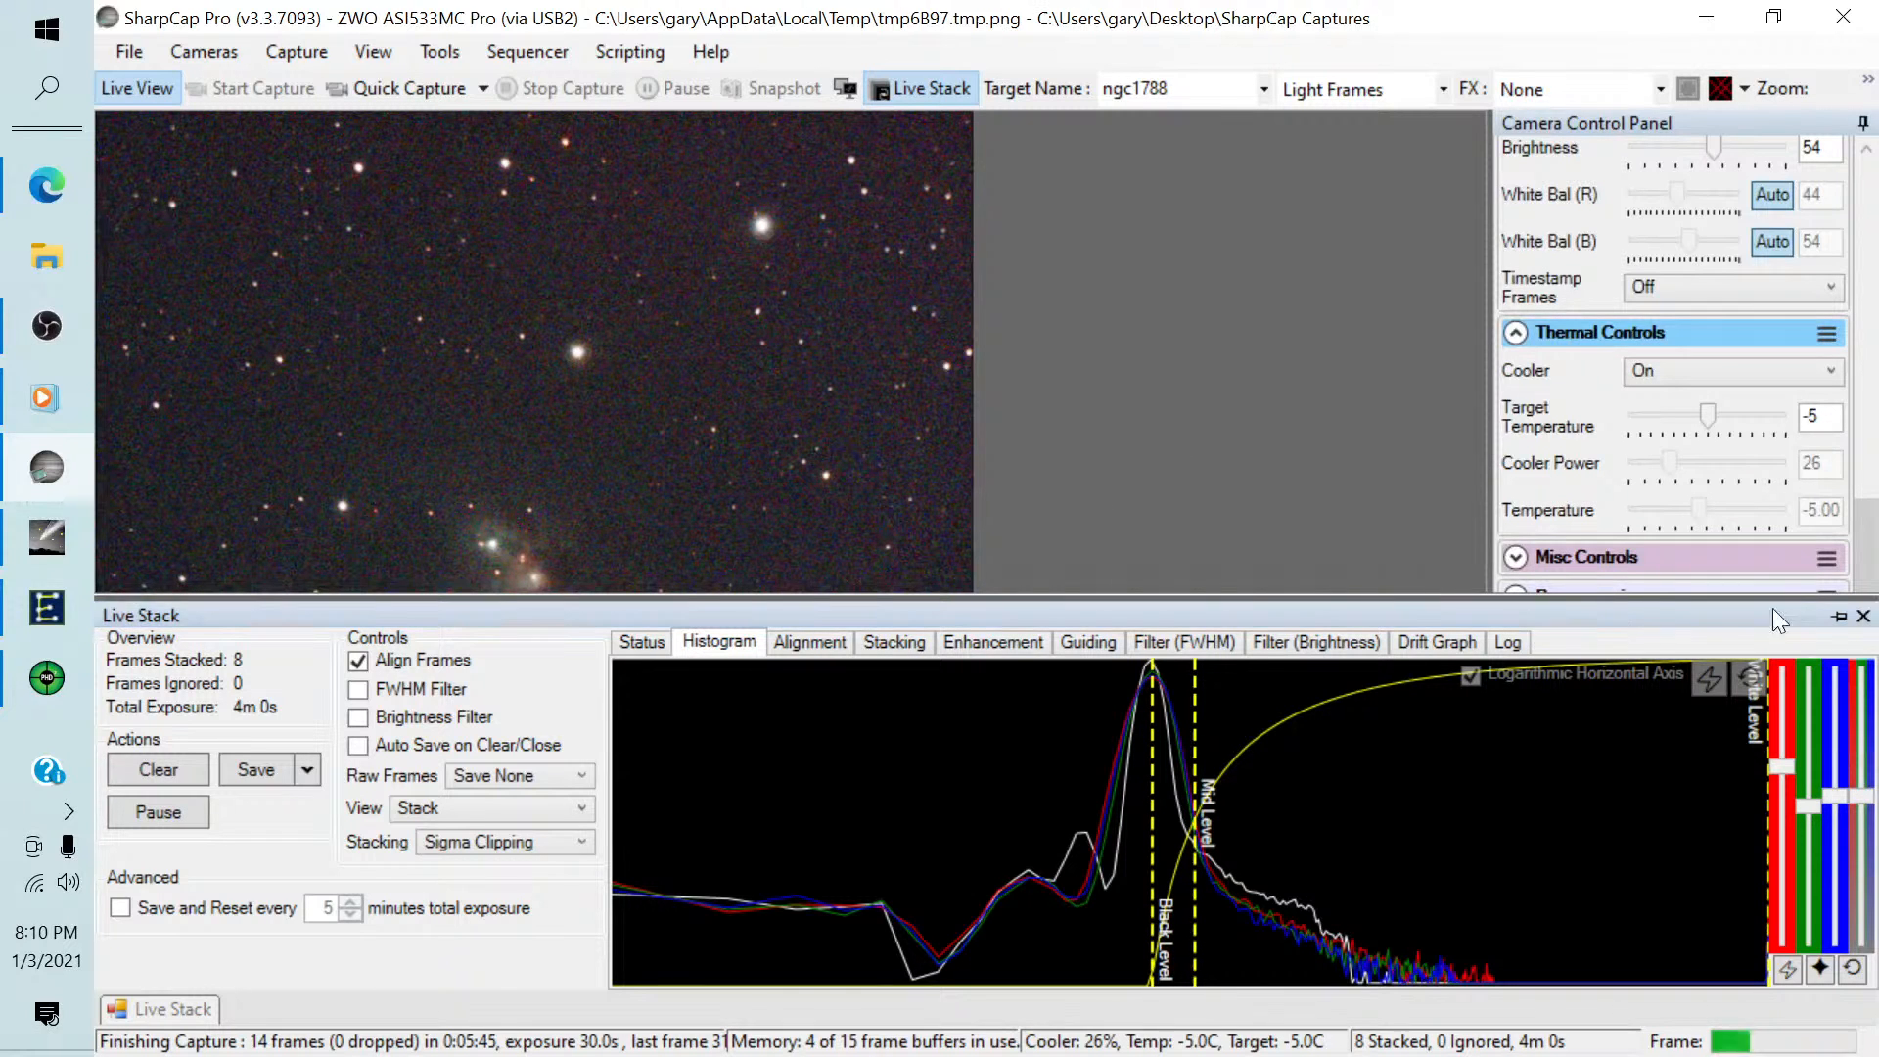
{"action": "left_click", "coordinate": [1839, 616]}
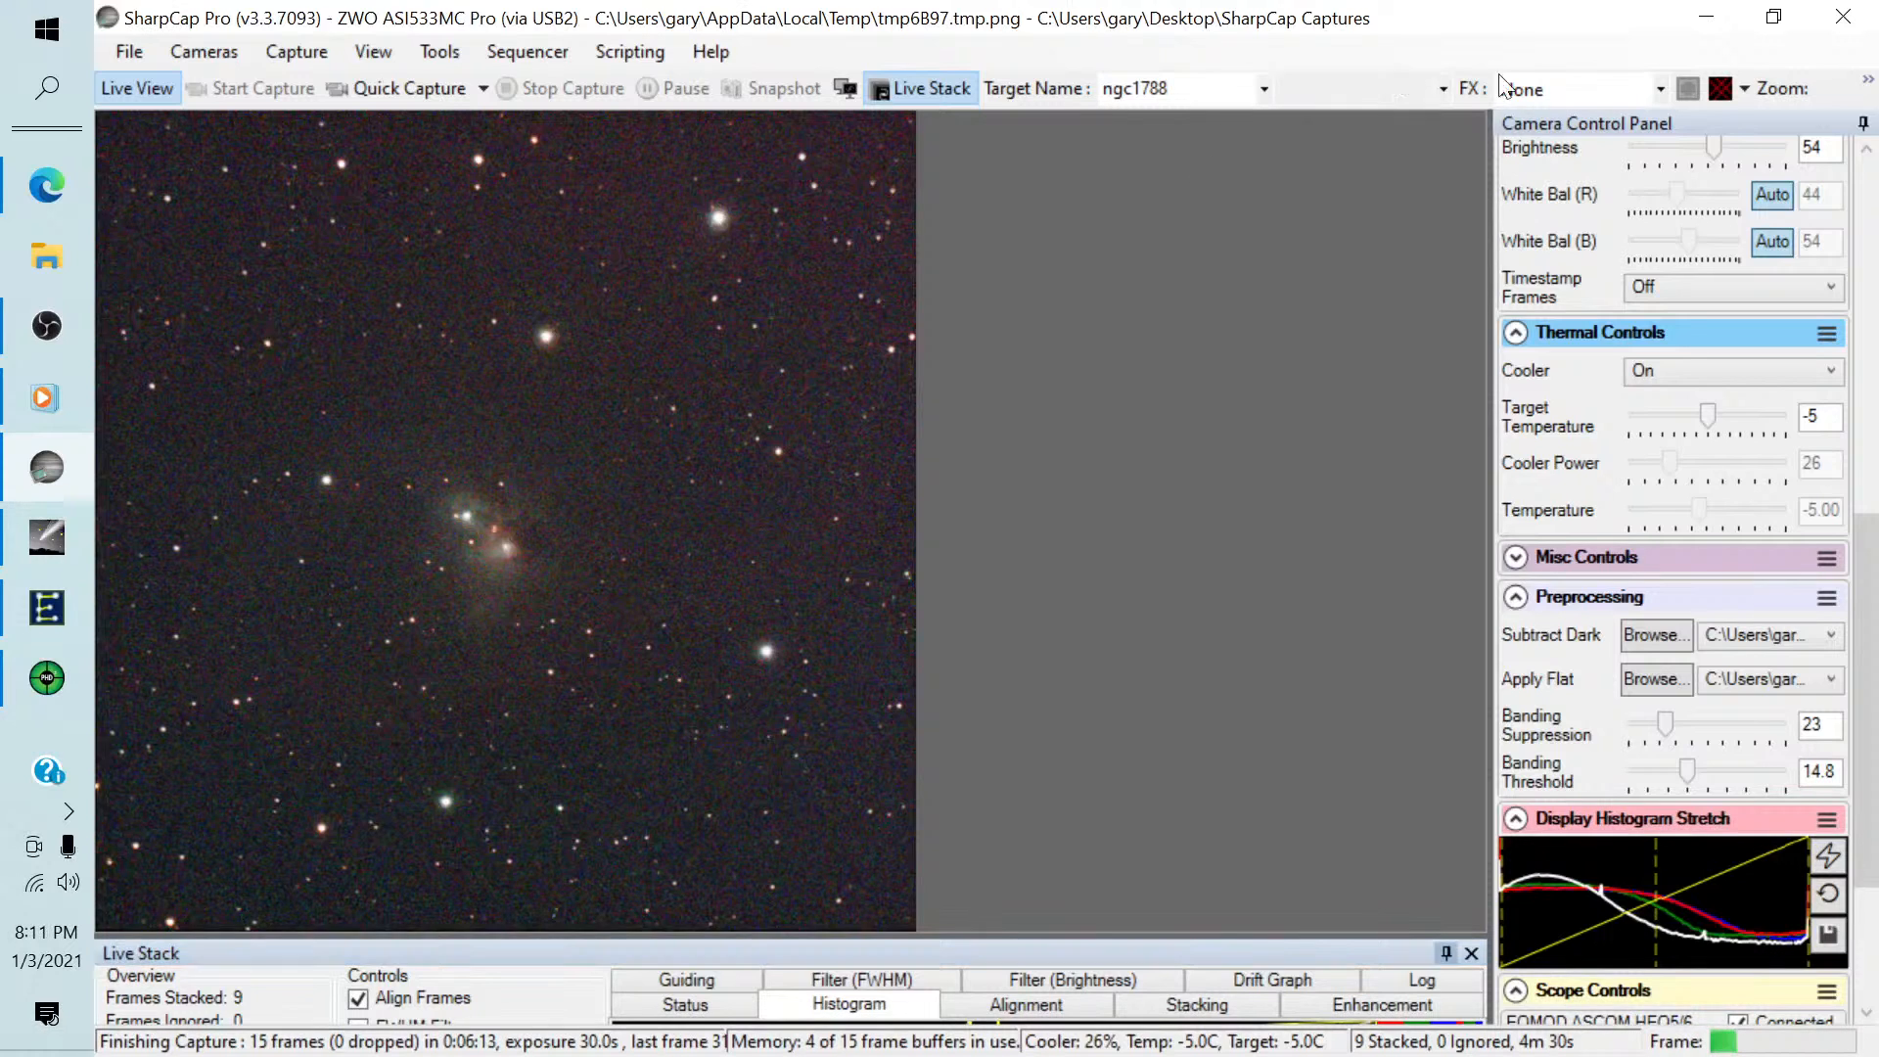
Set the preview zoom to 75% and bring the nebula into view for closer inspection.
{"action": "left_click", "coordinate": [1744, 88]}
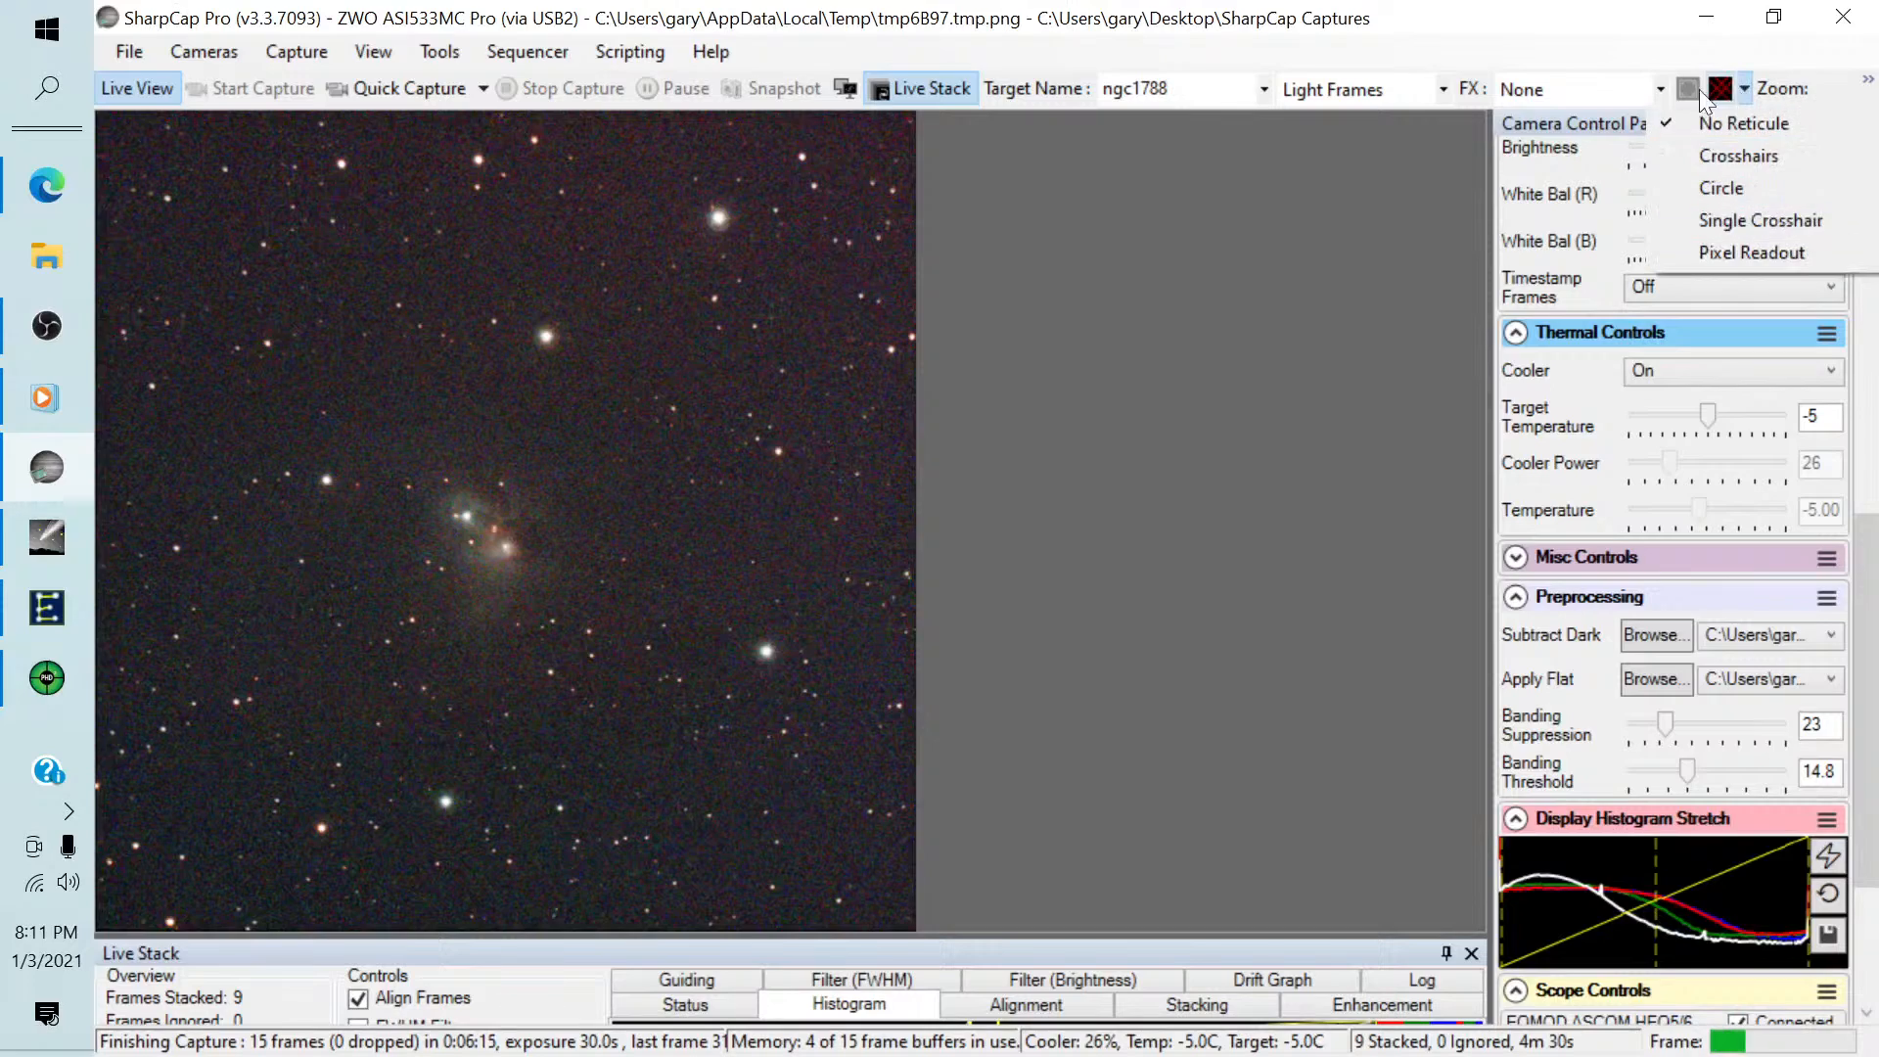
{"action": "left_click", "coordinate": [1862, 84]}
{"action": "left_click", "coordinate": [1789, 130]}
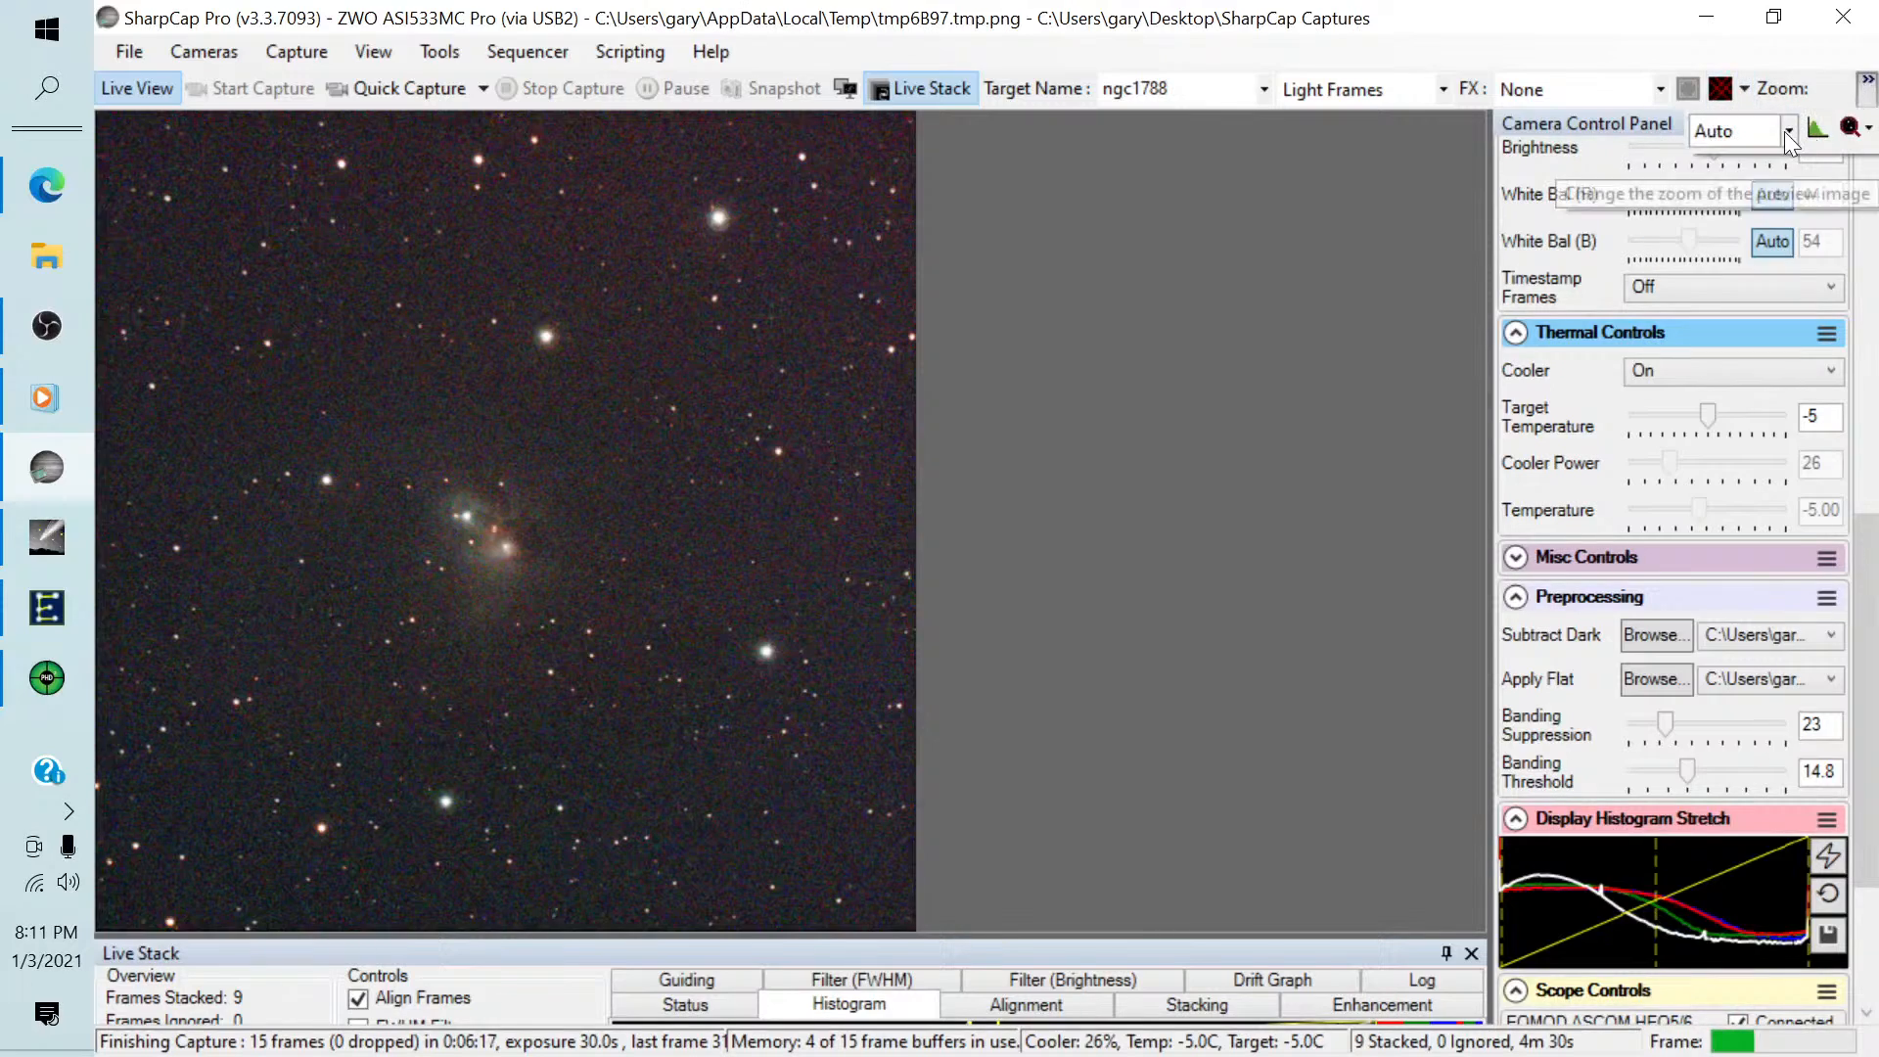
{"action": "left_click", "coordinate": [1724, 332]}
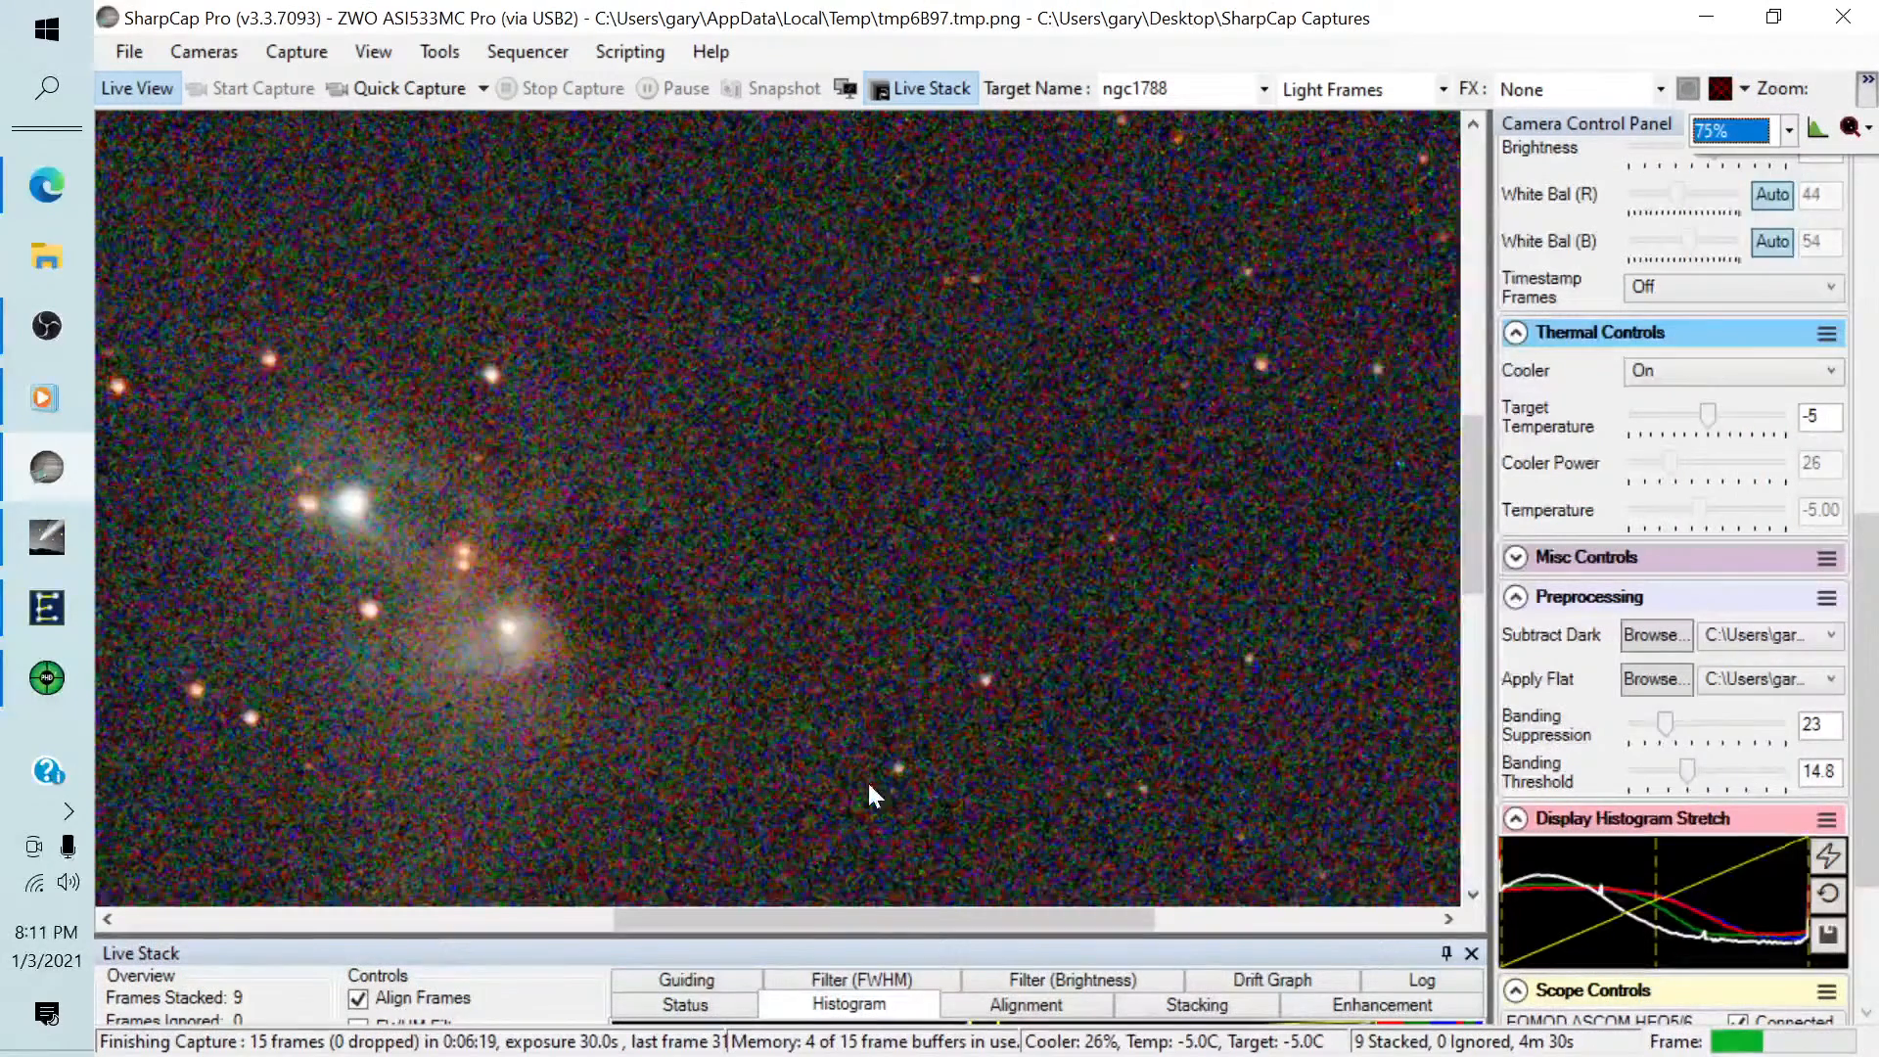
{"action": "left_click_drag", "start_coordinate": [780, 920], "coordinate": [673, 932]}
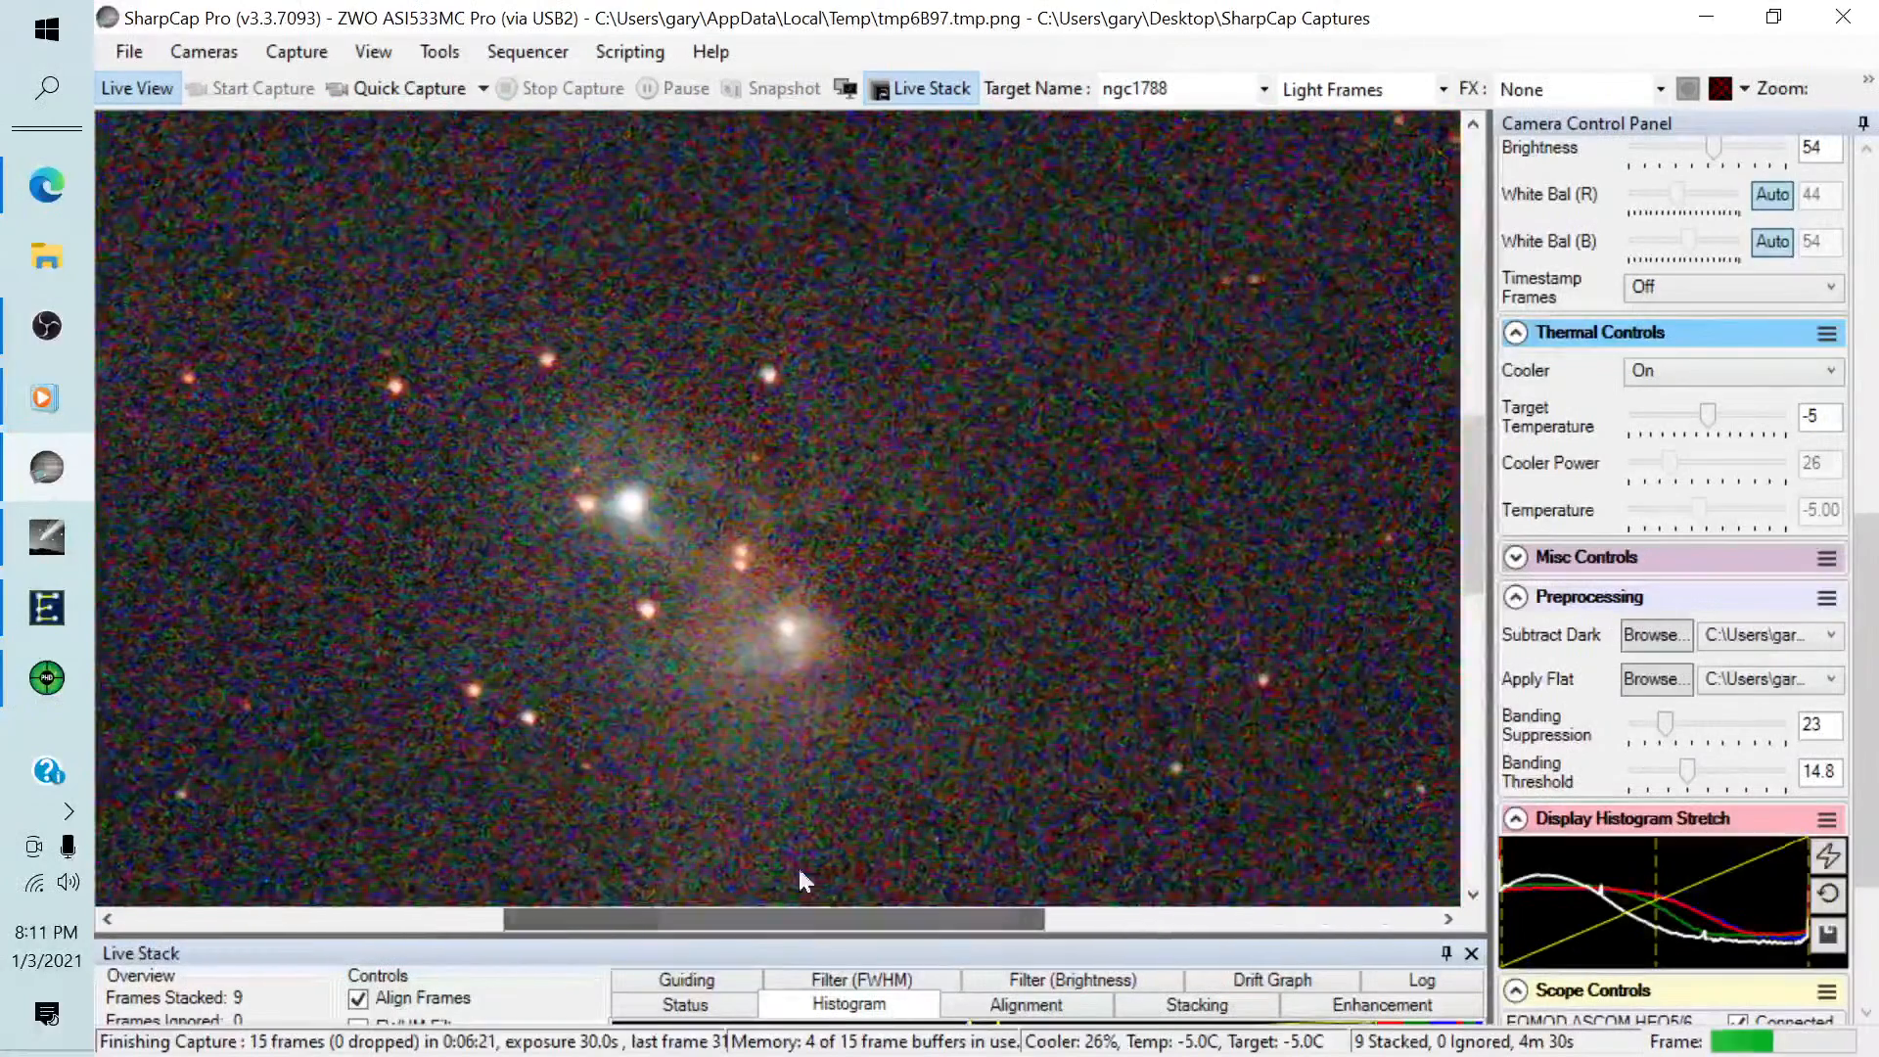
{"action": "left_click_drag", "start_coordinate": [1480, 517], "coordinate": [1480, 571]}
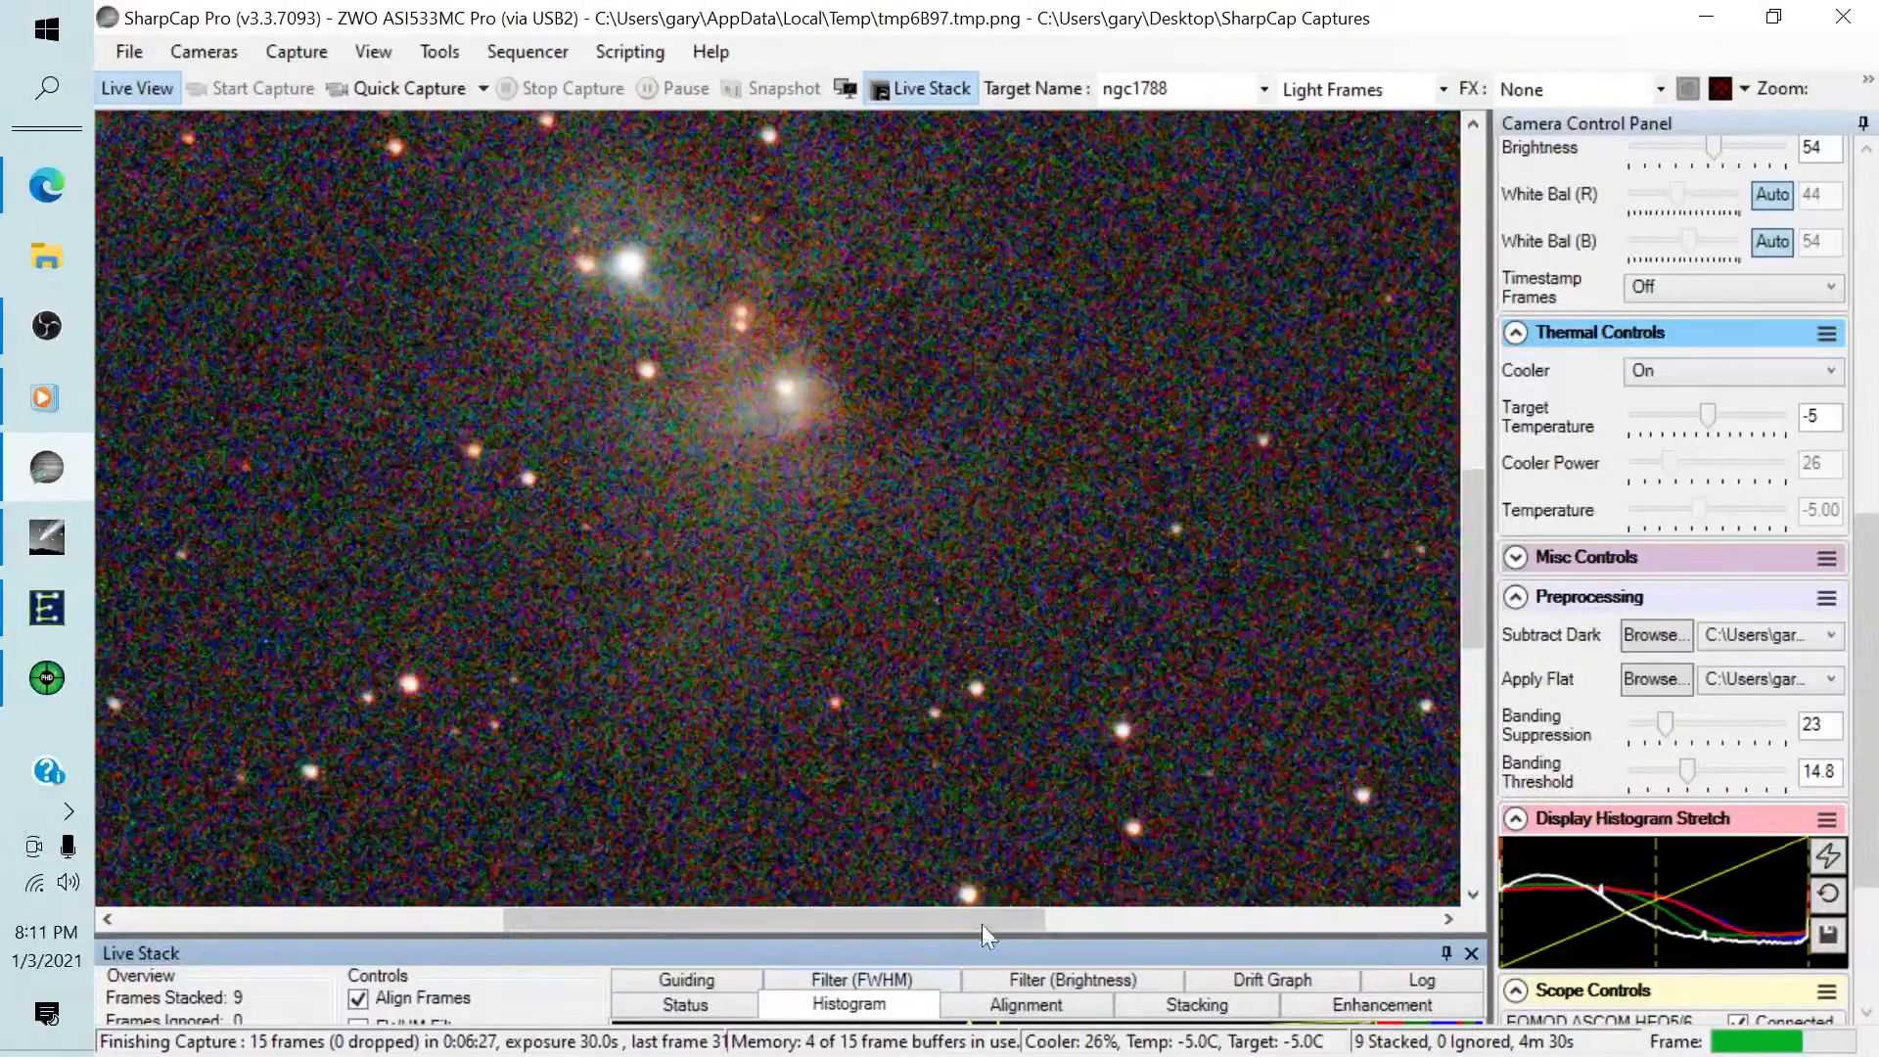
Enlarge the Live Stack panel to show its full histogram and raise the black level slightly past the peak.
{"action": "left_click_drag", "start_coordinate": [1096, 938], "coordinate": [1088, 634]}
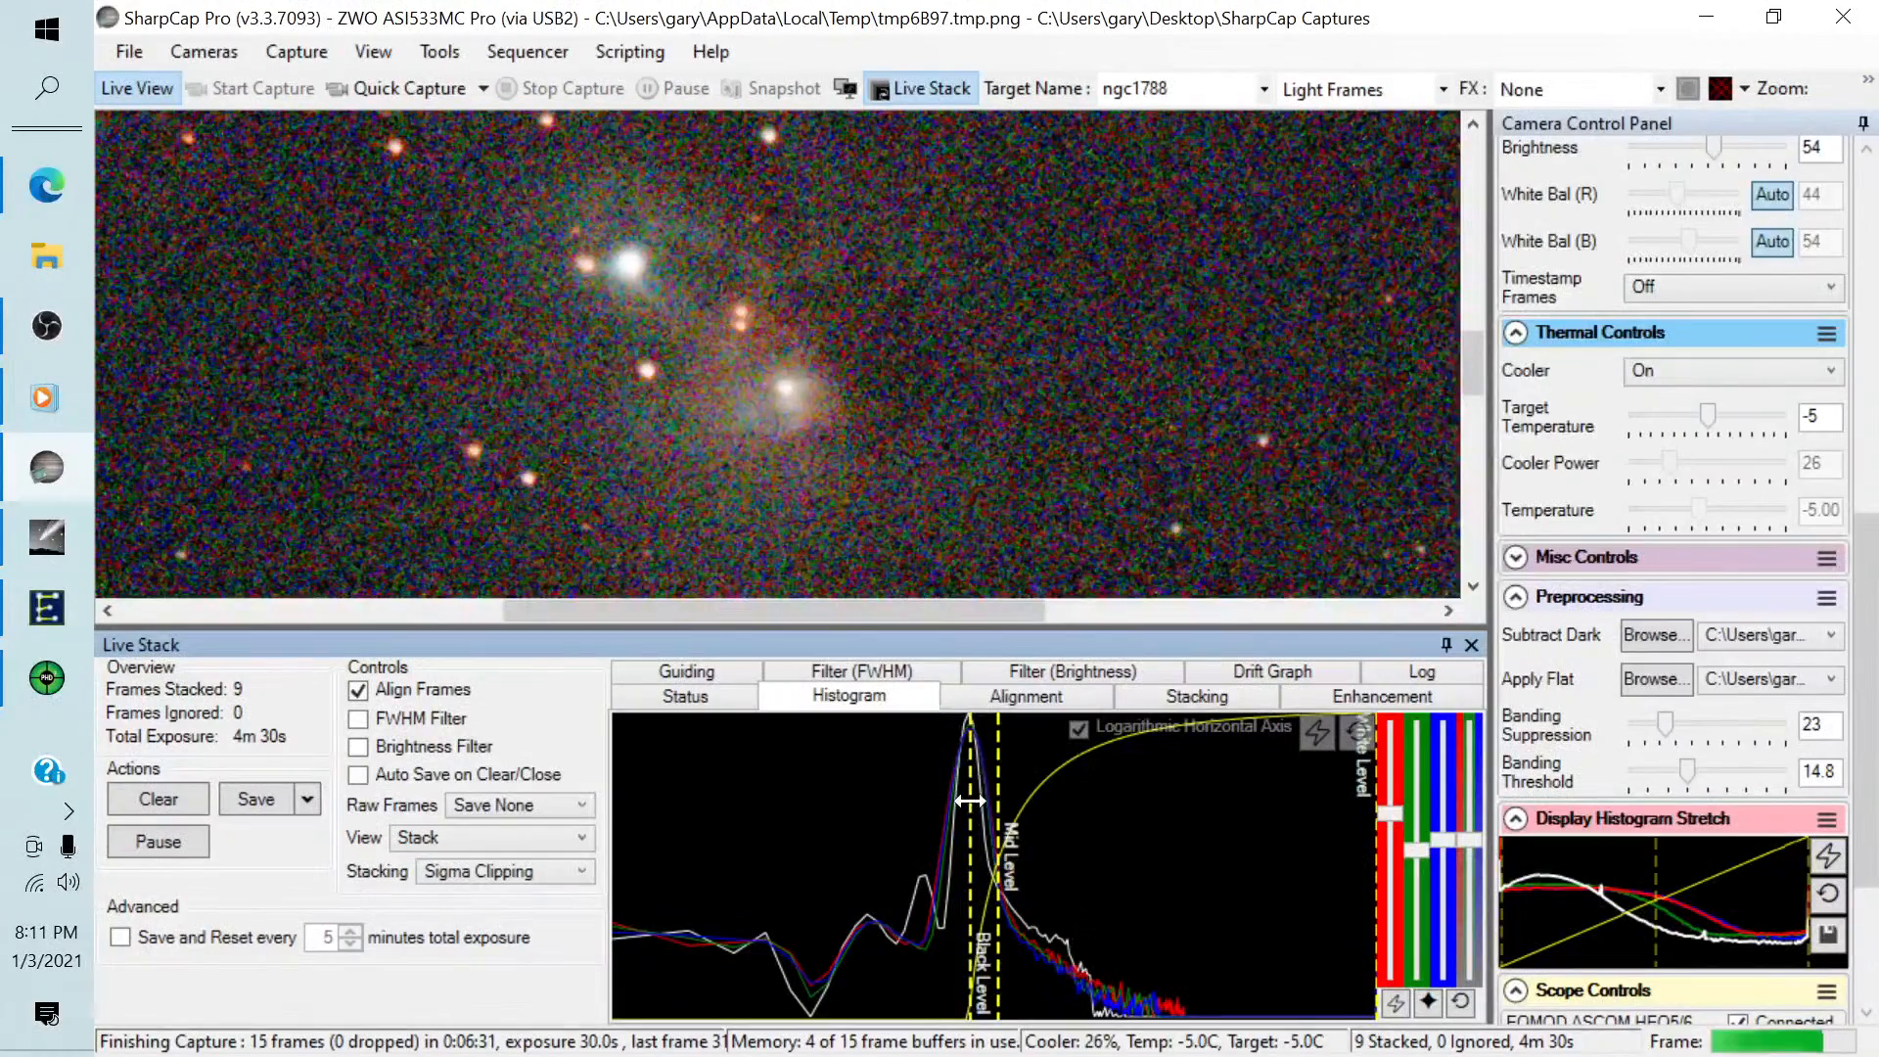
{"action": "left_click_drag", "start_coordinate": [970, 805], "coordinate": [974, 800]}
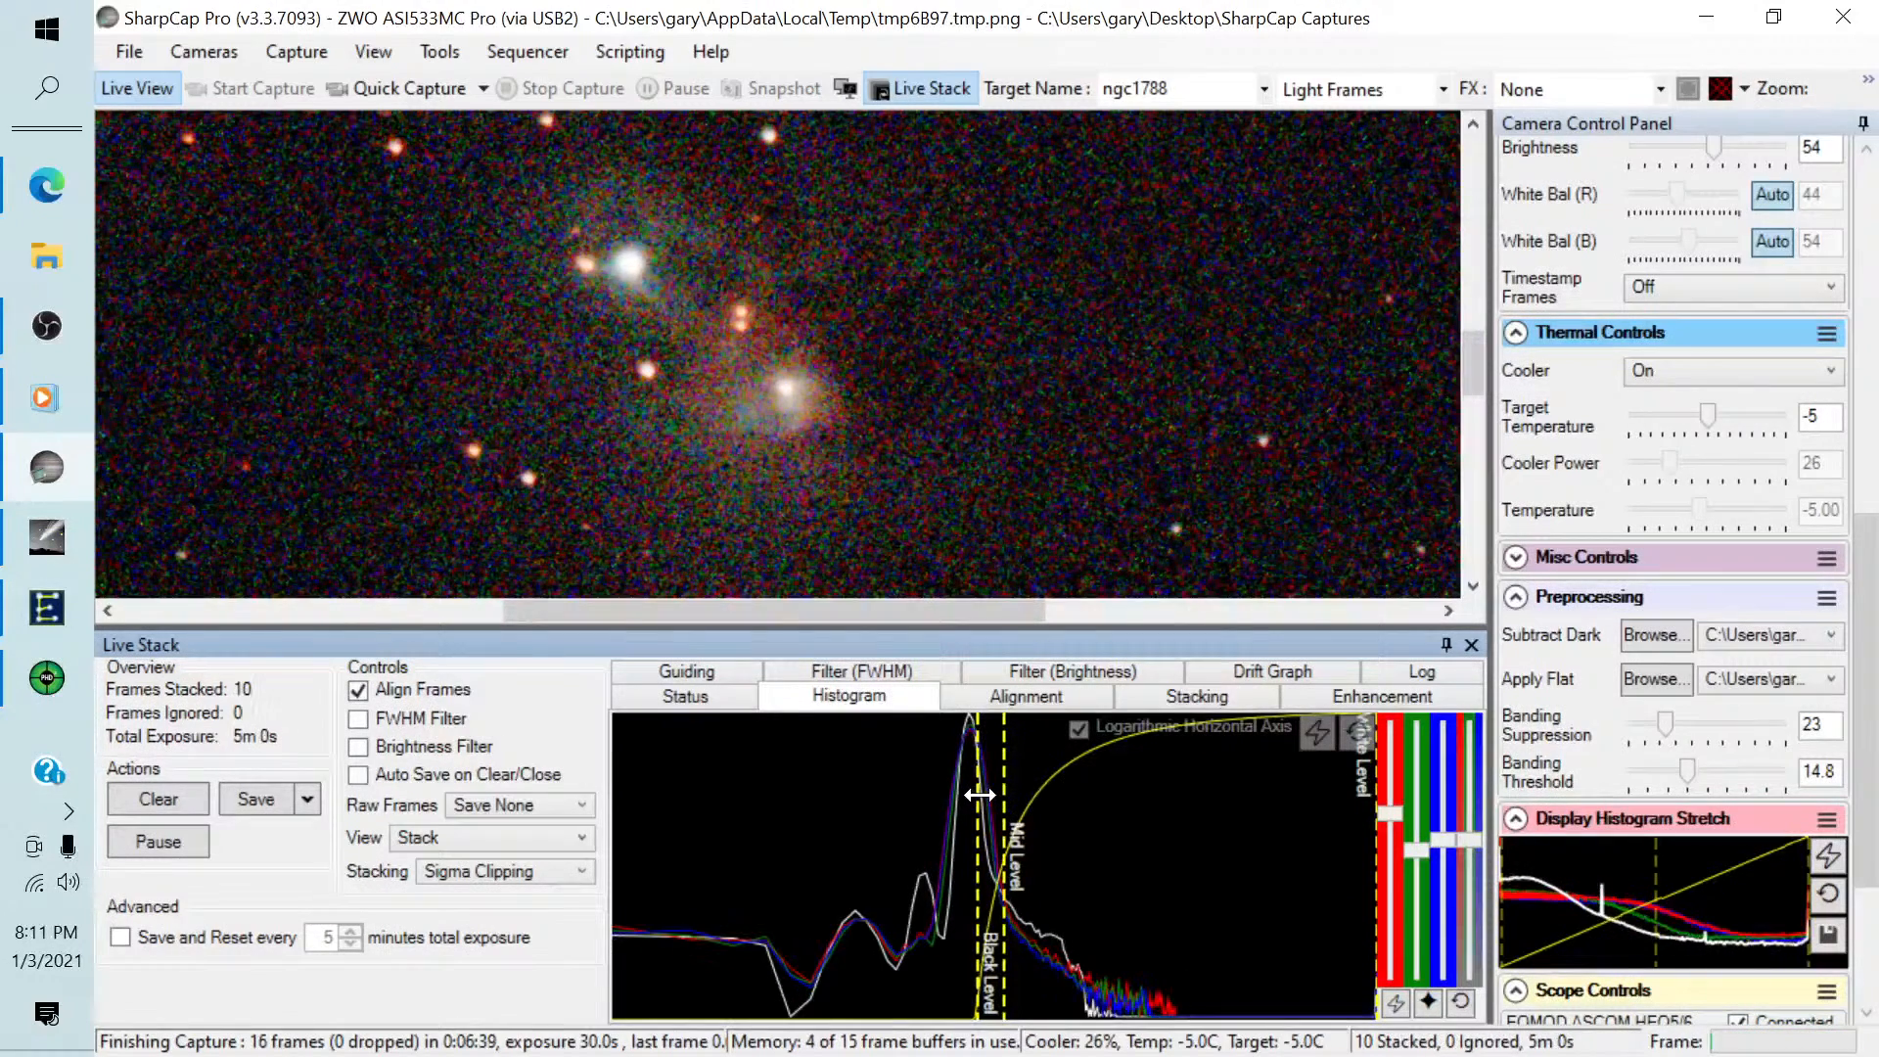
Lower the live stack's colour saturation slightly and rebalance its colours automatically.
{"action": "left_click_drag", "start_coordinate": [1867, 612], "coordinate": [1845, 406]}
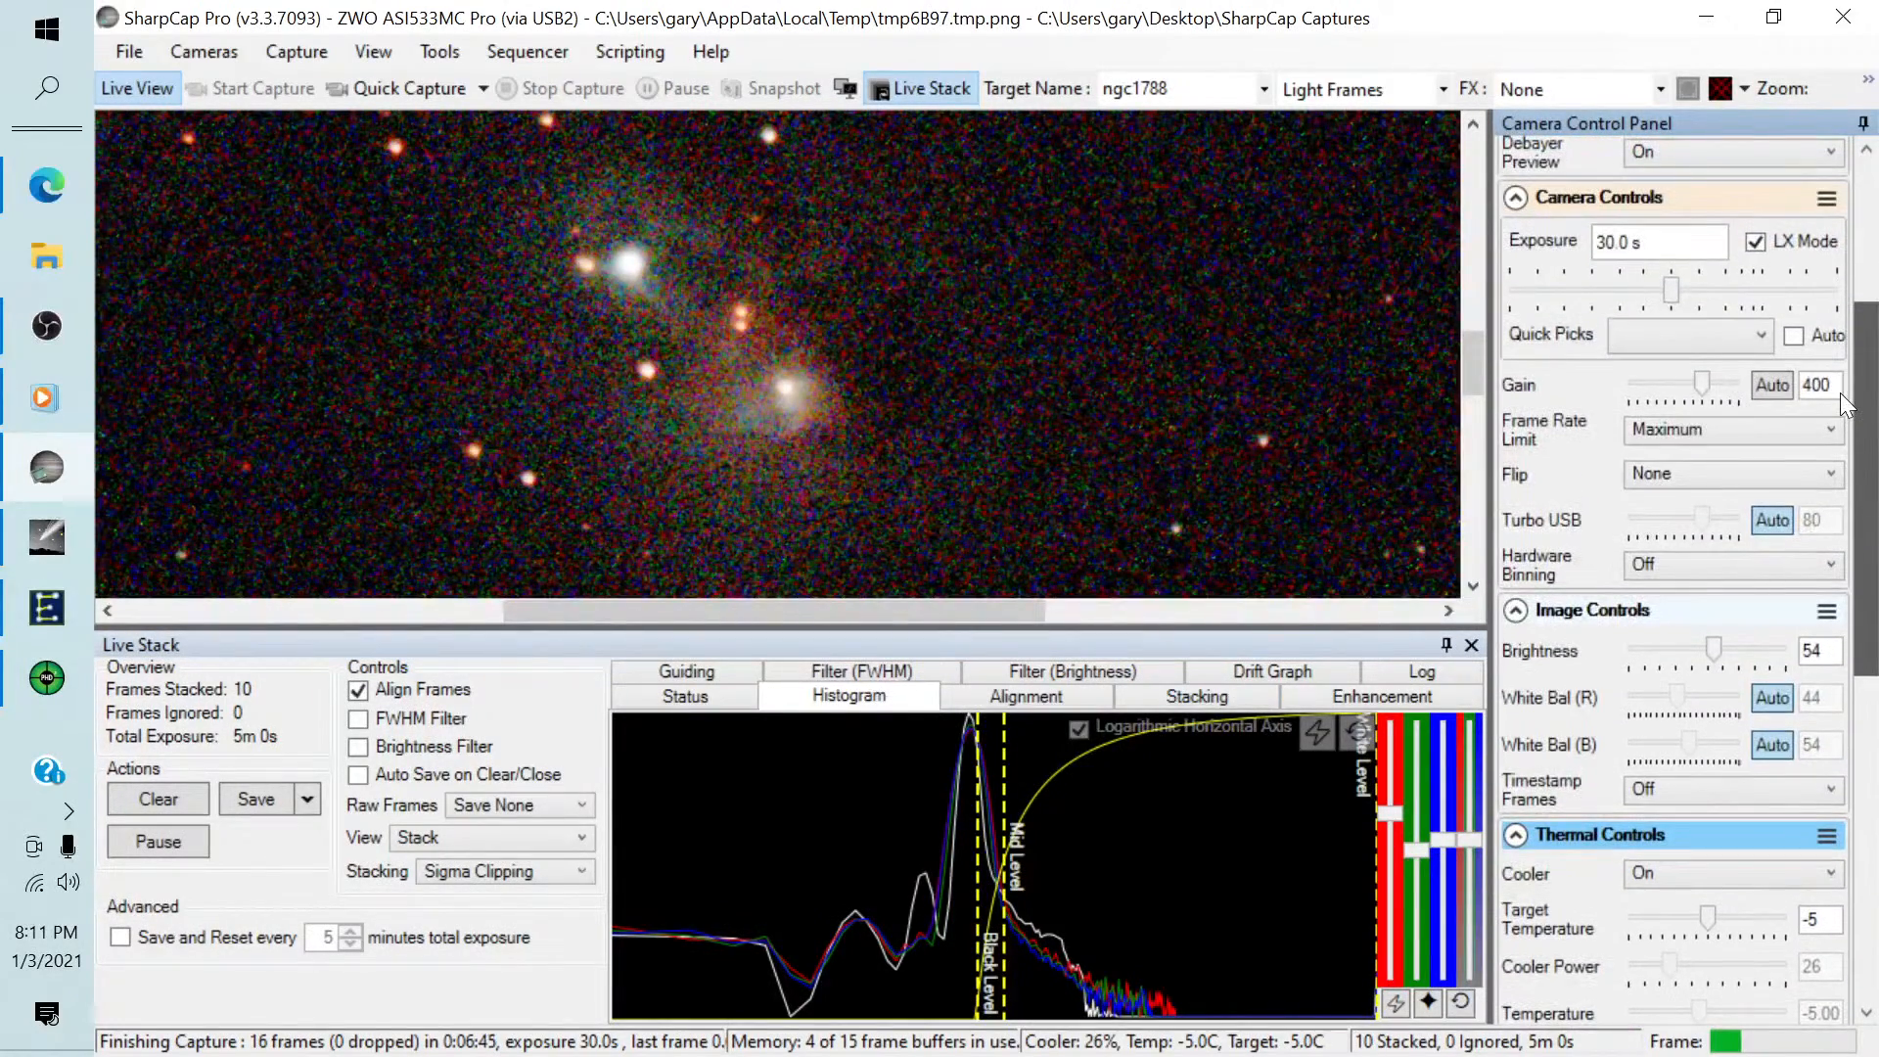
{"action": "mouse_move", "coordinate": [1841, 395]}
{"action": "left_mouse_down"}
{"action": "mouse_move", "coordinate": [1832, 374]}
{"action": "mouse_move", "coordinate": [1811, 400]}
{"action": "left_mouse_up"}
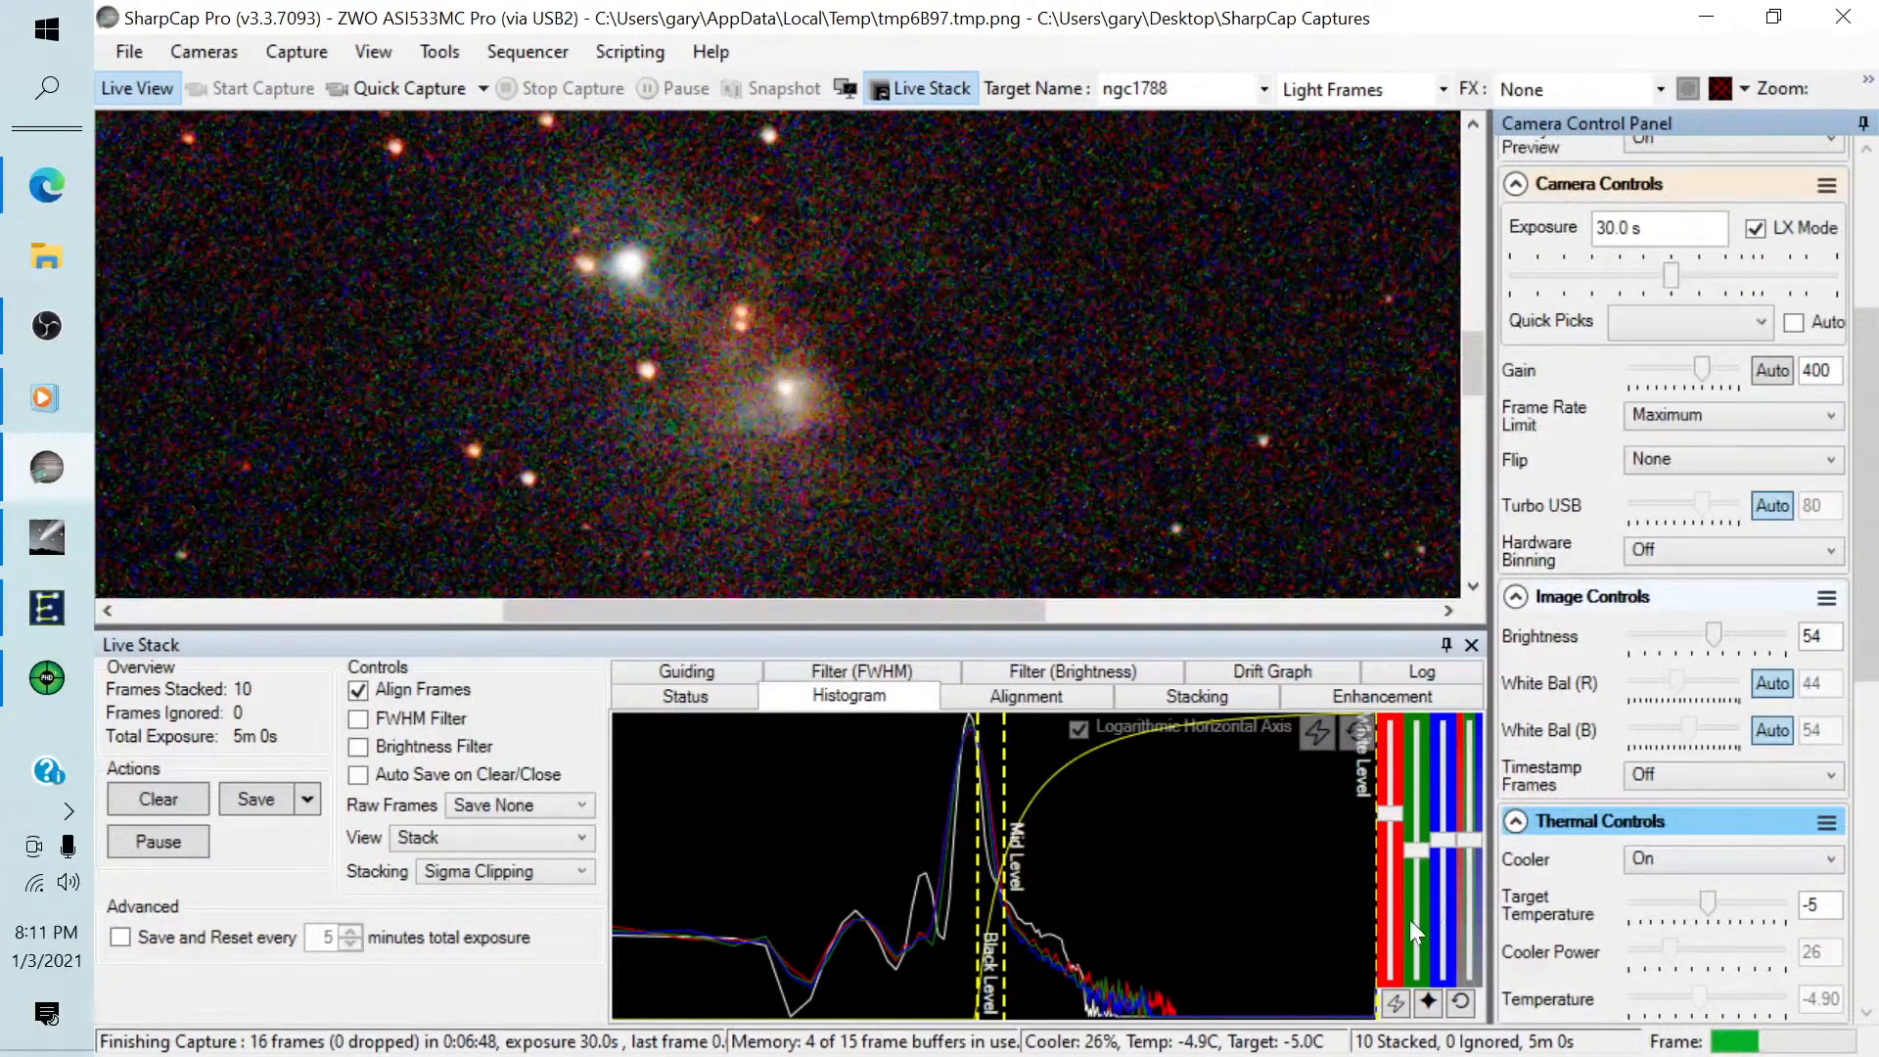
{"action": "left_click_drag", "start_coordinate": [1470, 841], "coordinate": [1472, 860]}
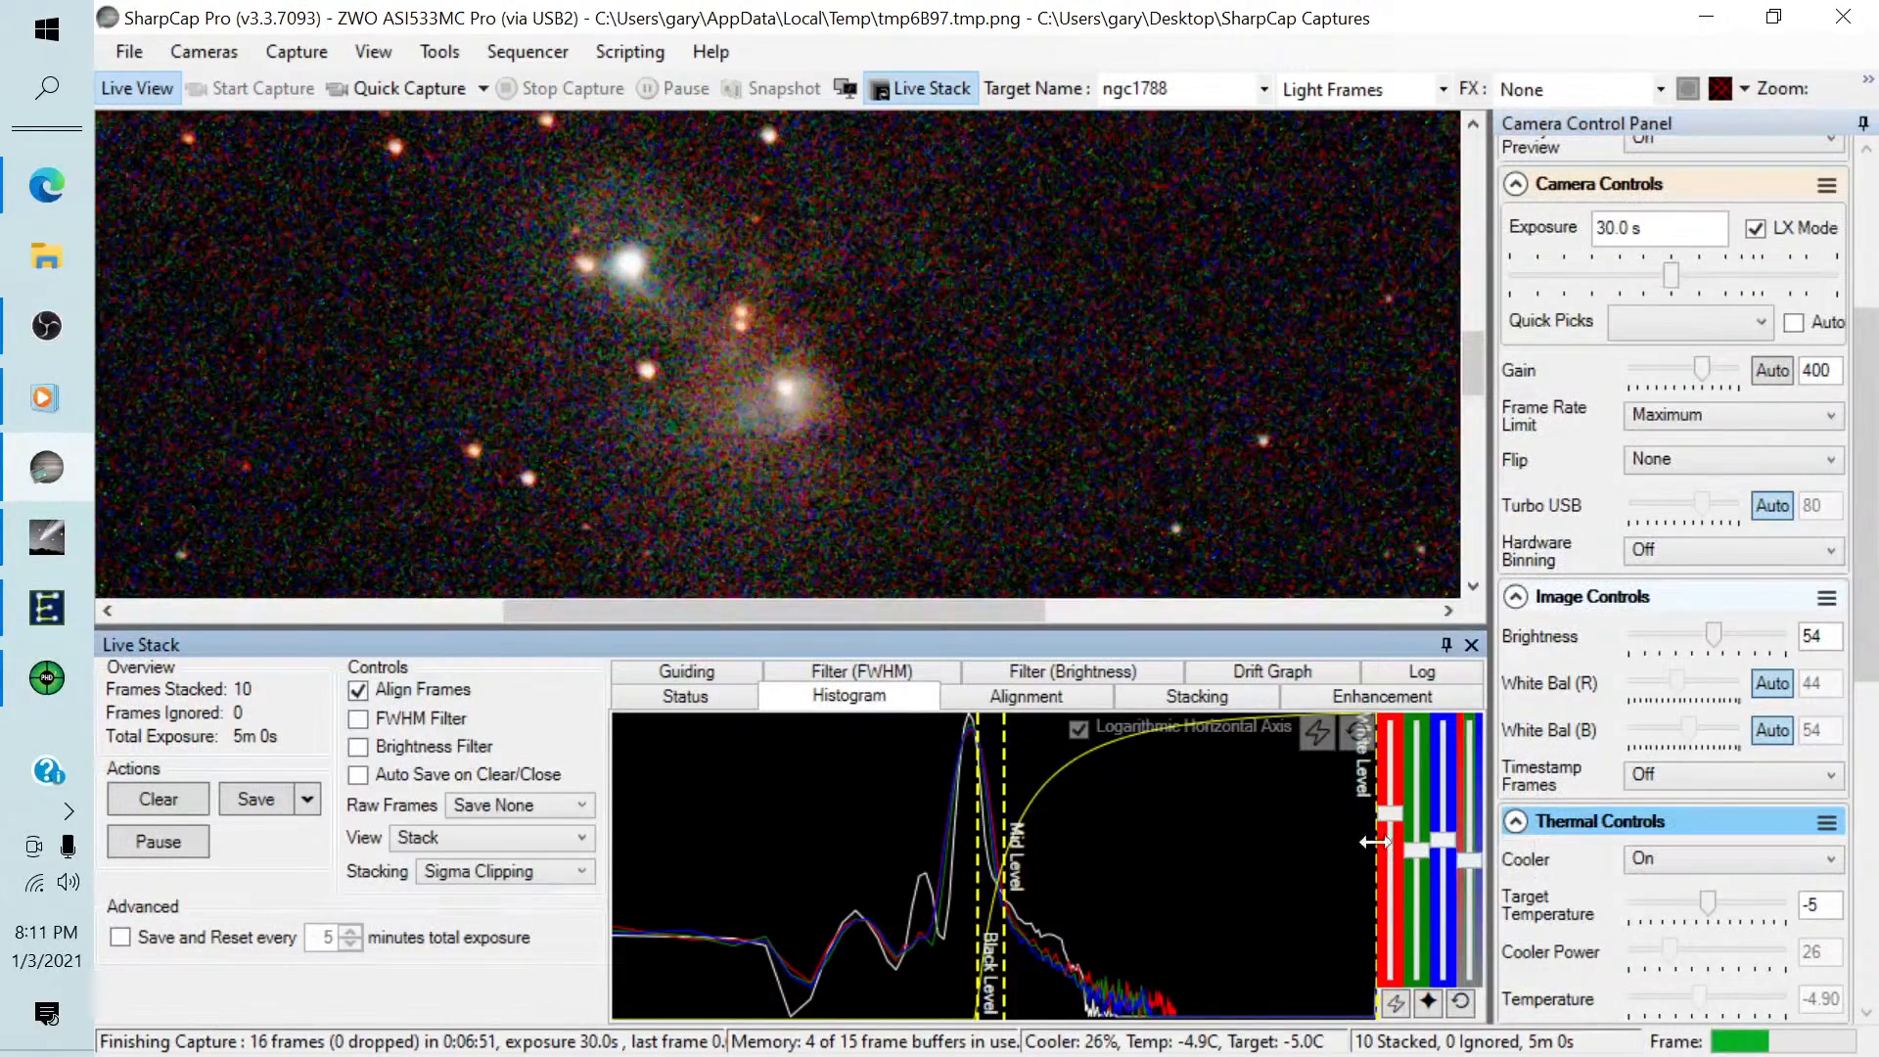
{"action": "left_click", "coordinate": [1428, 1002]}
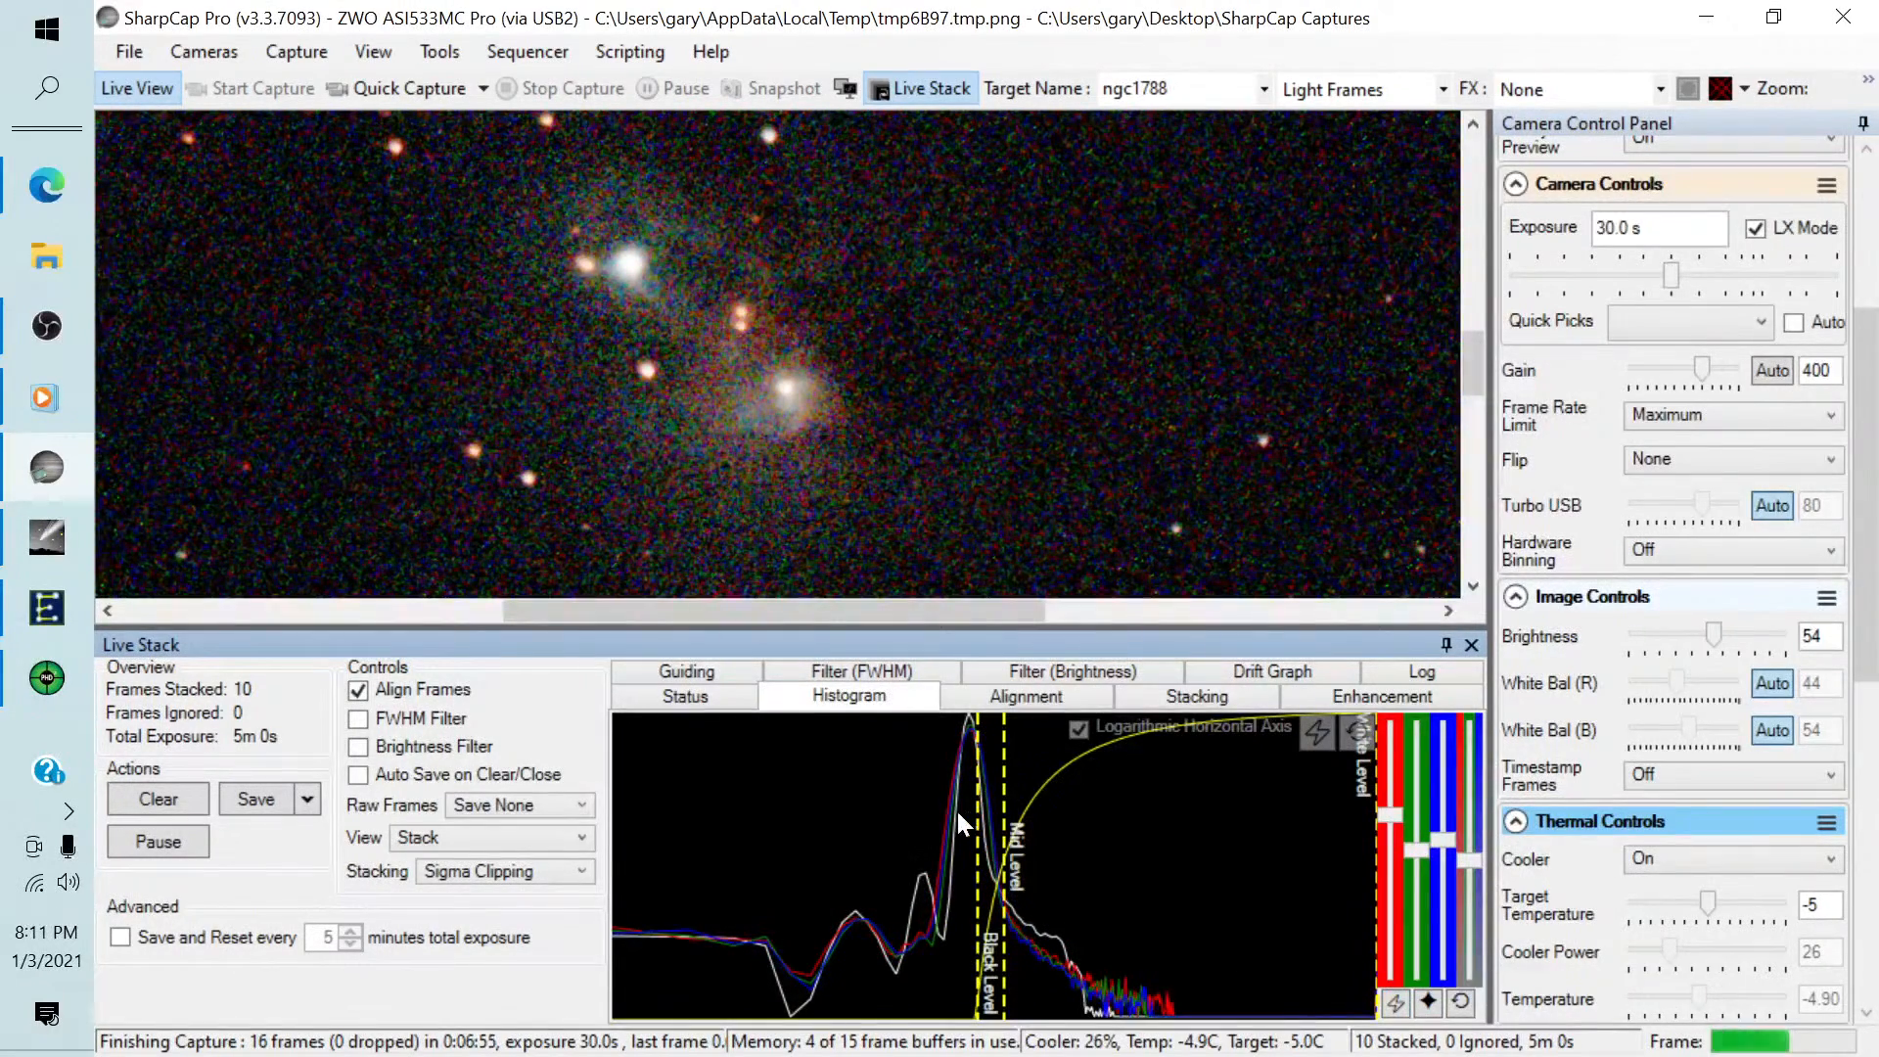
Move the live stack's black level to just below the histogram peak and the mid level a little above it.
{"action": "left_click_drag", "start_coordinate": [974, 810], "coordinate": [1004, 809]}
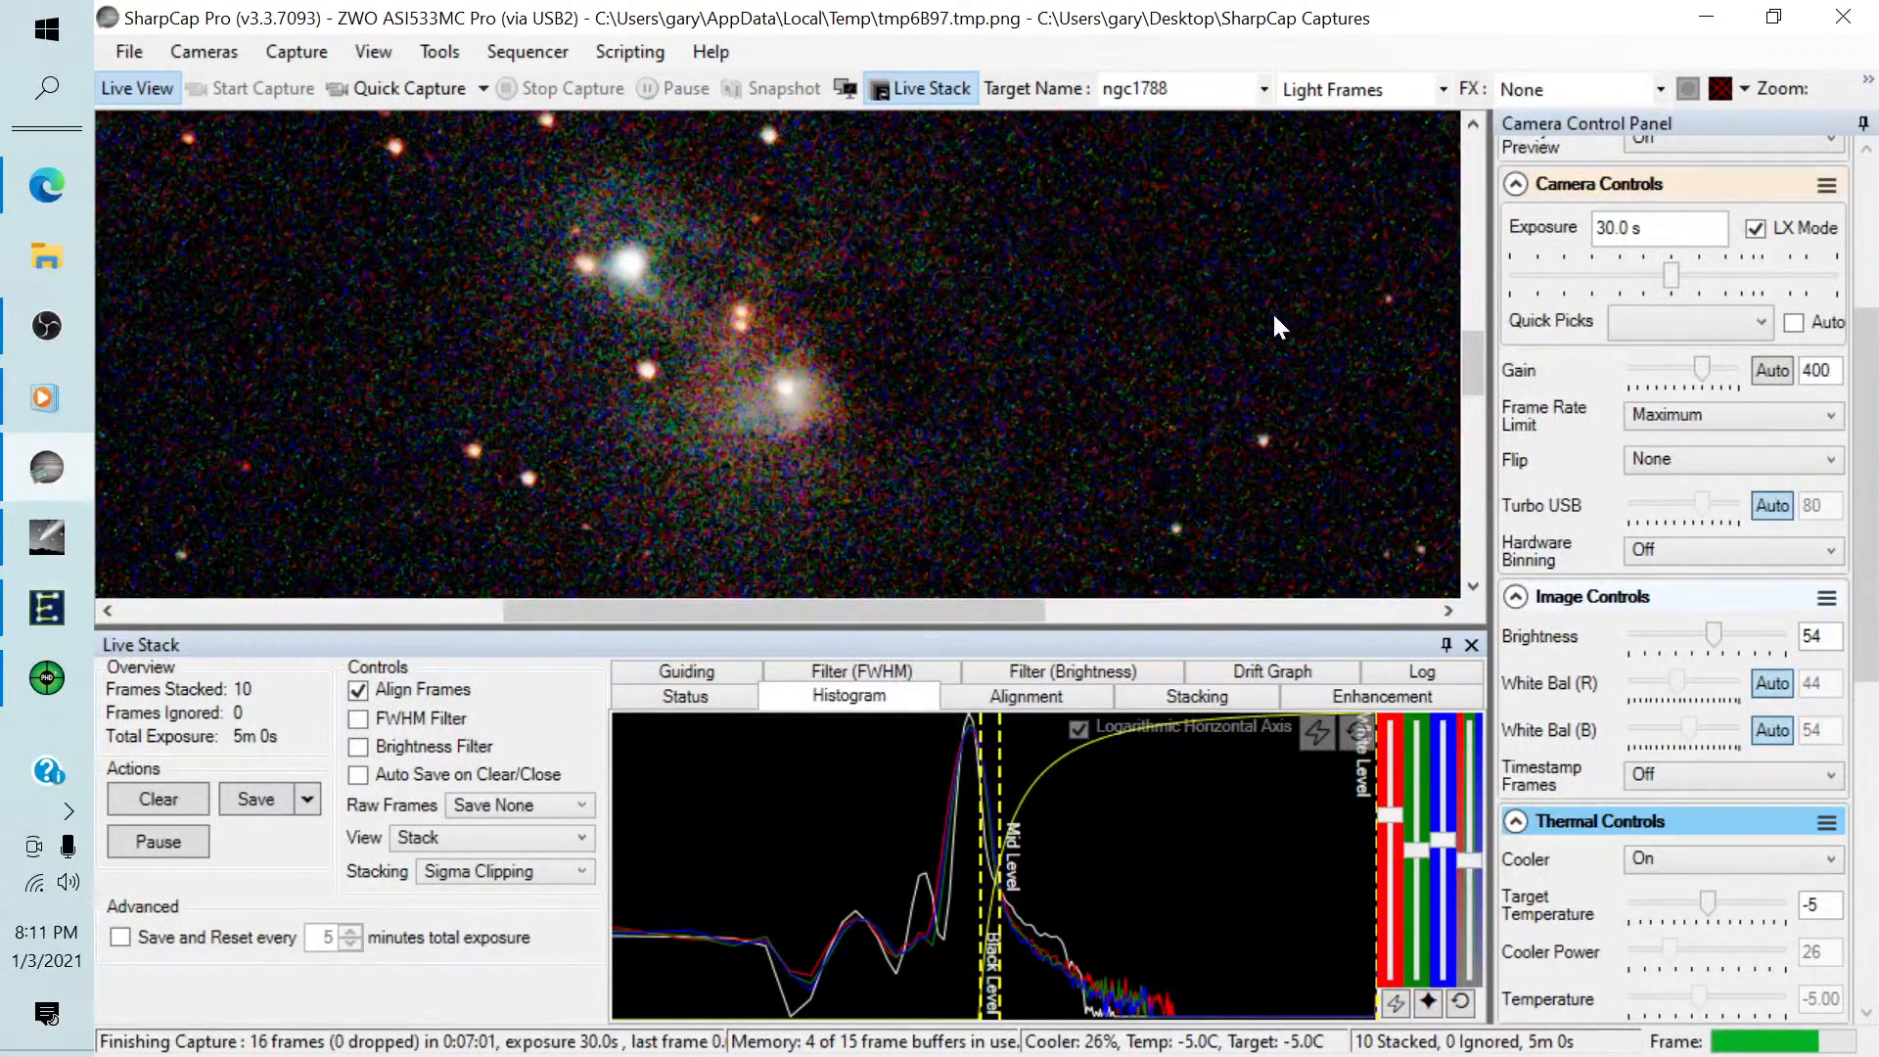
{"action": "mouse_move", "coordinate": [975, 764]}
{"action": "left_mouse_down"}
{"action": "mouse_move", "coordinate": [946, 765]}
{"action": "mouse_move", "coordinate": [994, 768]}
{"action": "left_mouse_up"}
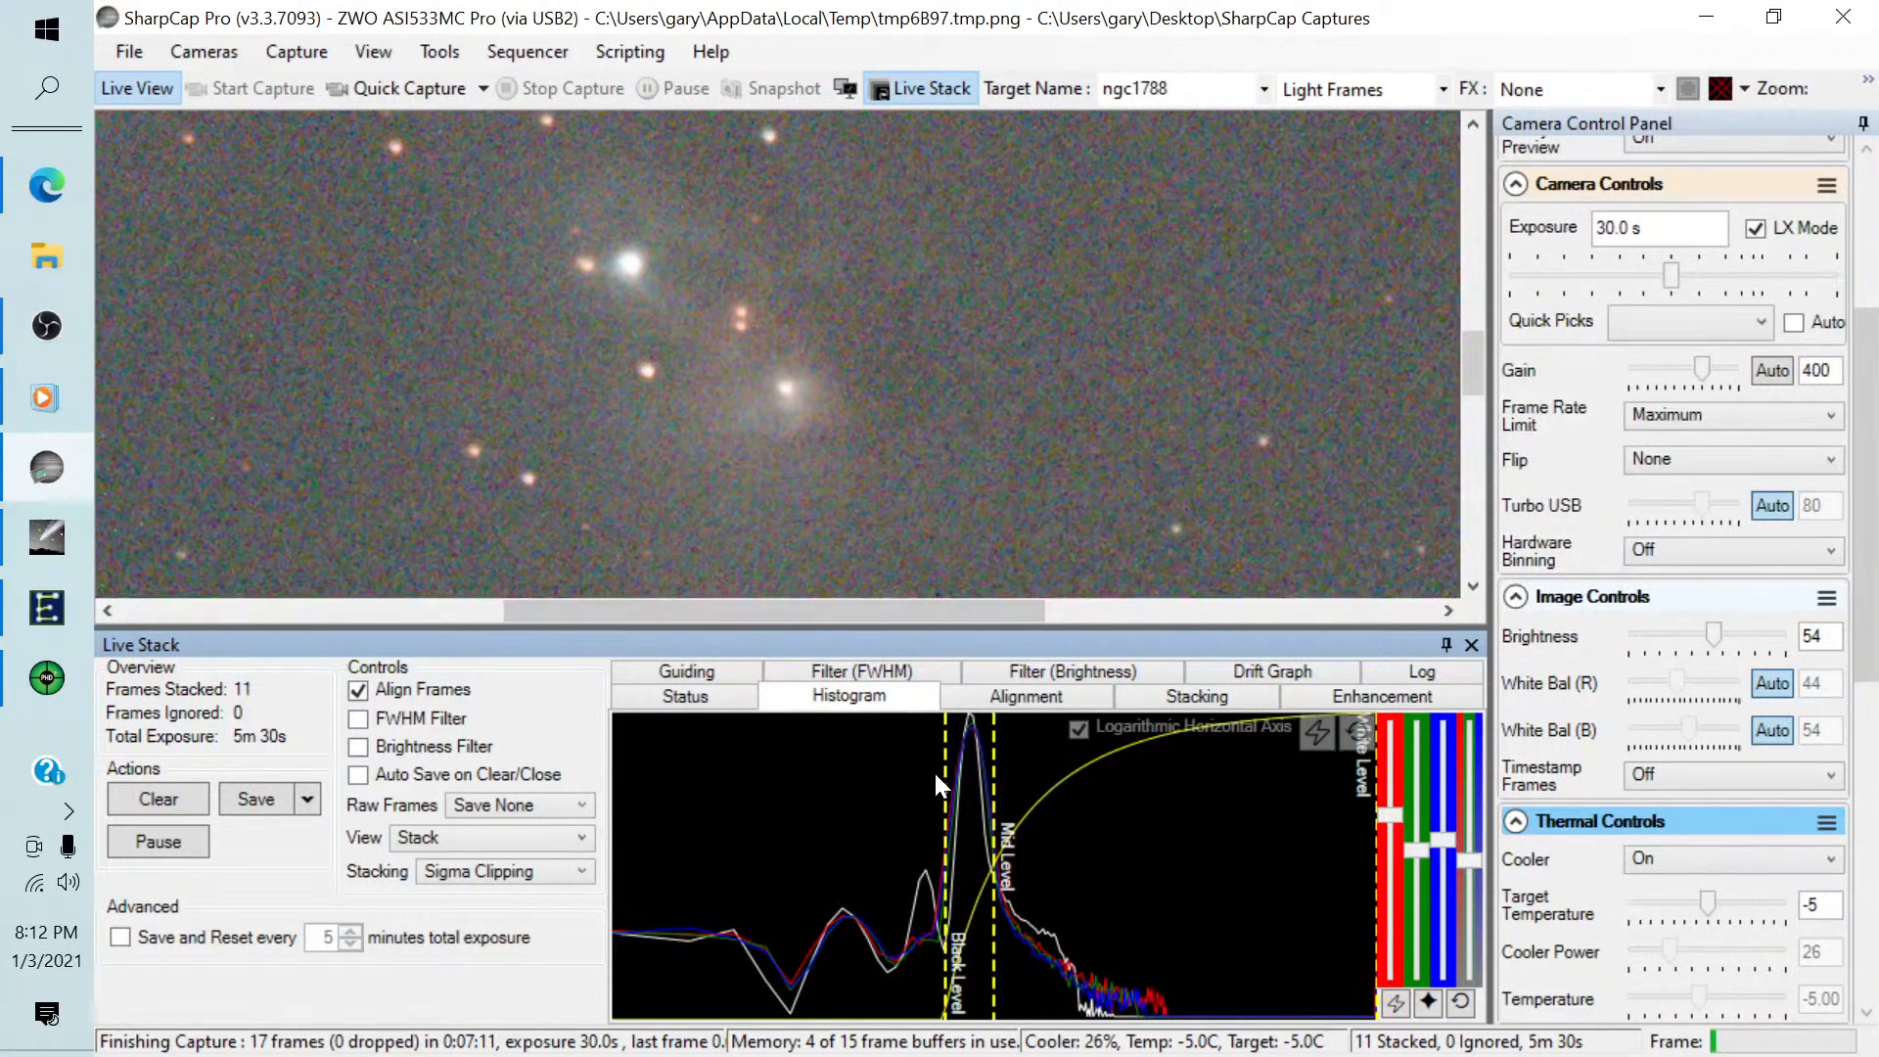
{"action": "left_click_drag", "start_coordinate": [995, 774], "coordinate": [1008, 774]}
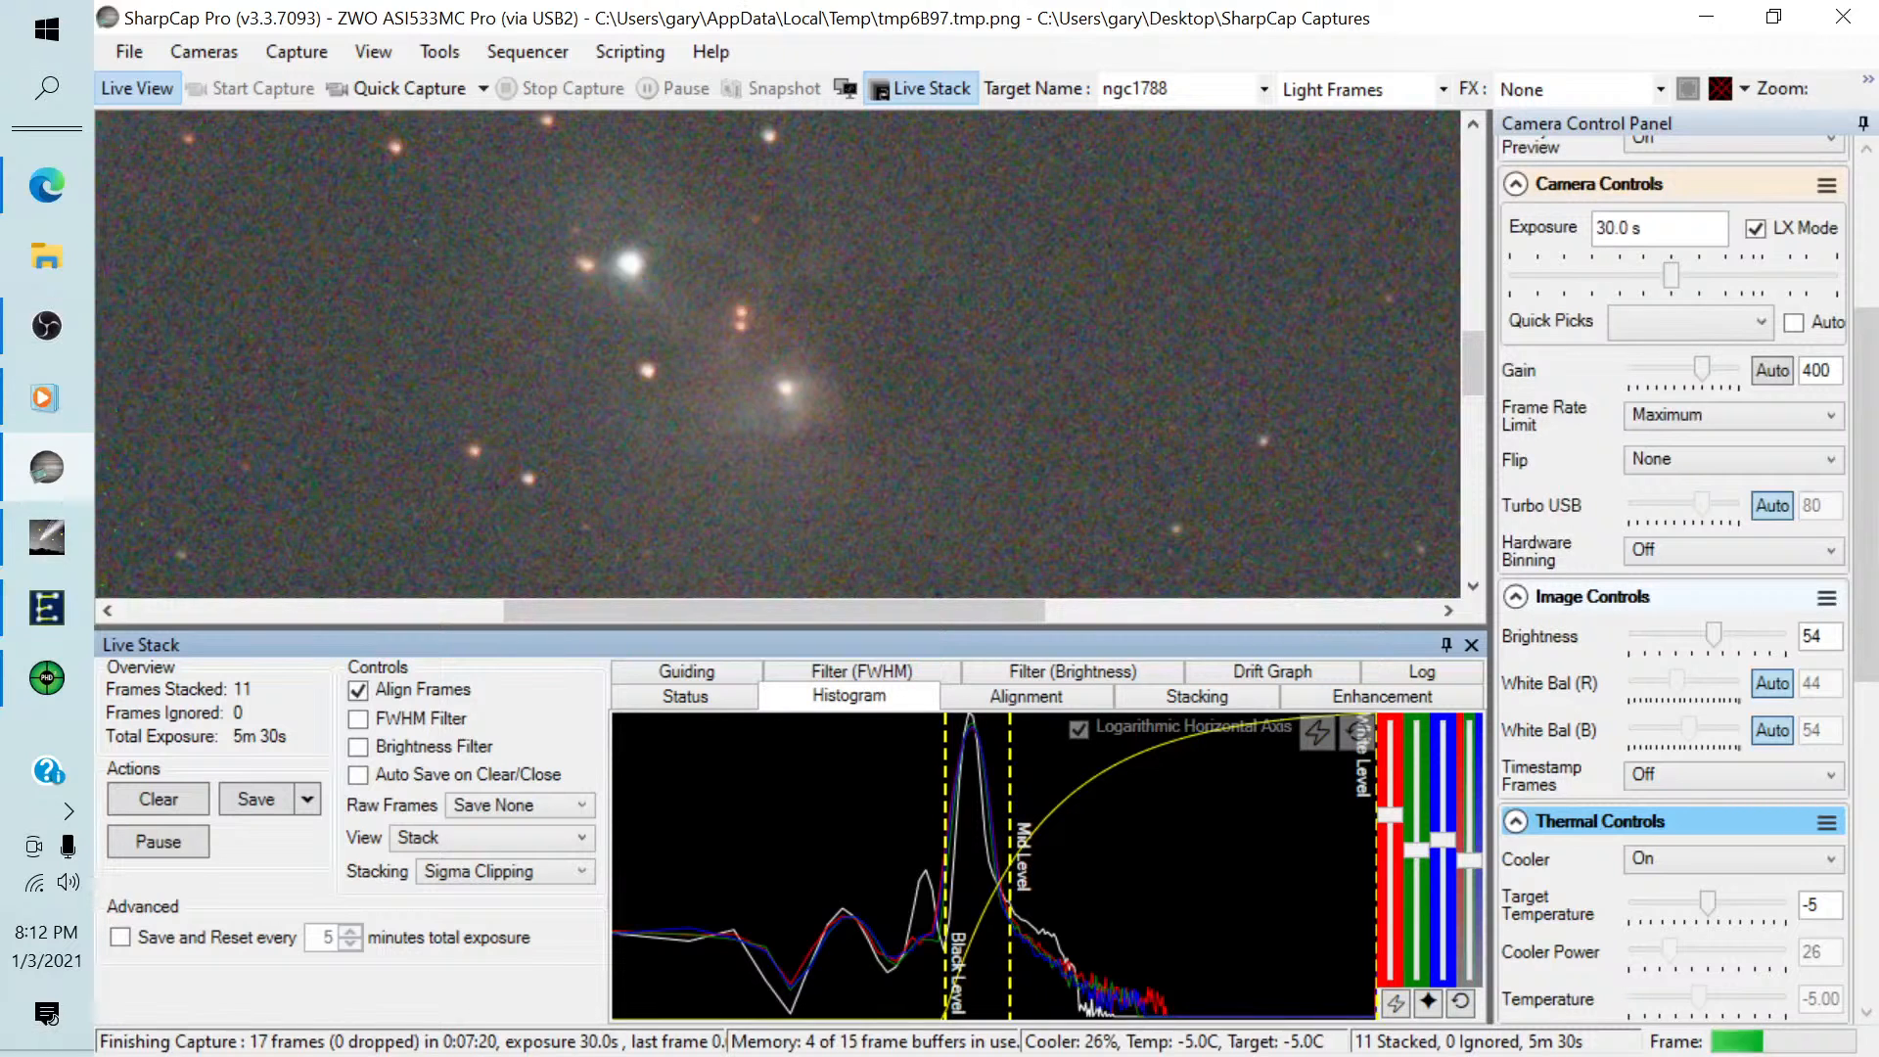
Raise the black level and lower the mid level in the Display Histogram Stretch, then unpin the Live Stack panel.
{"action": "scroll", "coordinate": [1865, 599], "scroll_direction": "down", "scroll_amount": 3}
{"action": "scroll", "coordinate": [1865, 599], "scroll_direction": "down", "scroll_amount": 10}
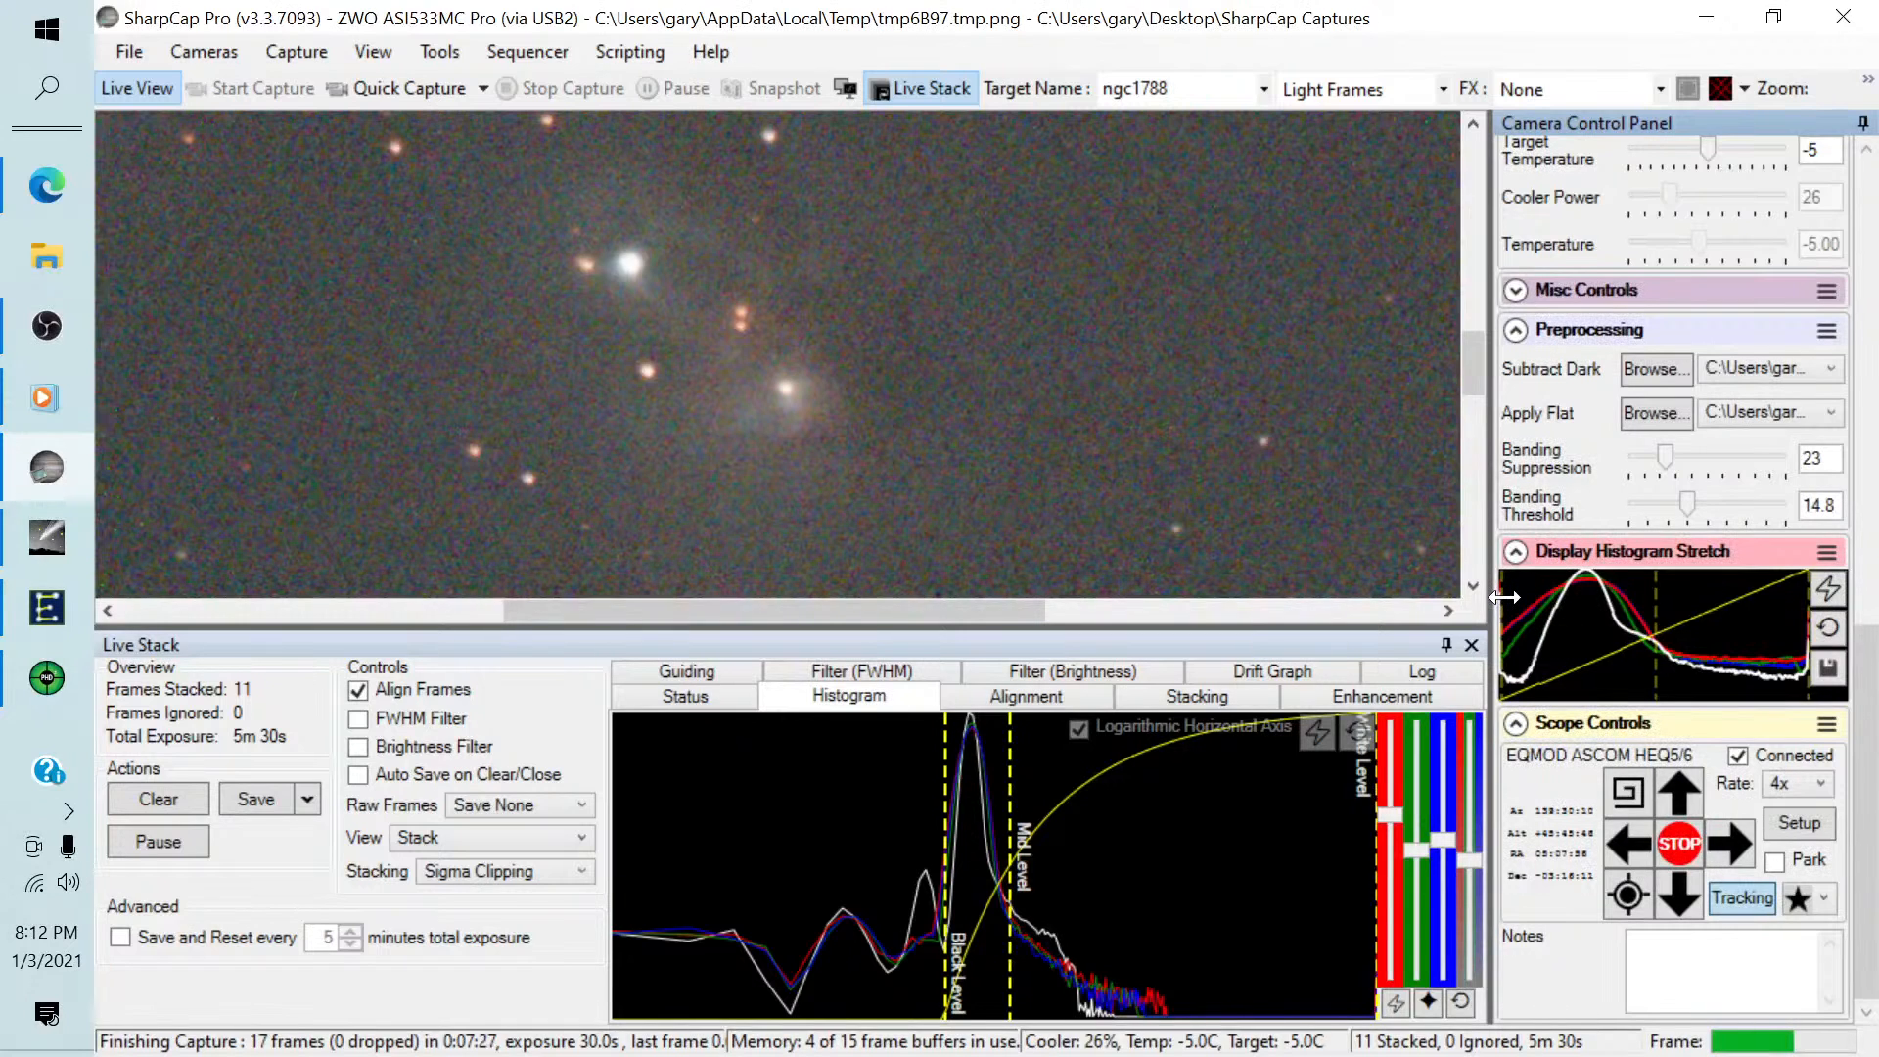
{"action": "left_click_drag", "start_coordinate": [1505, 598], "coordinate": [1574, 598]}
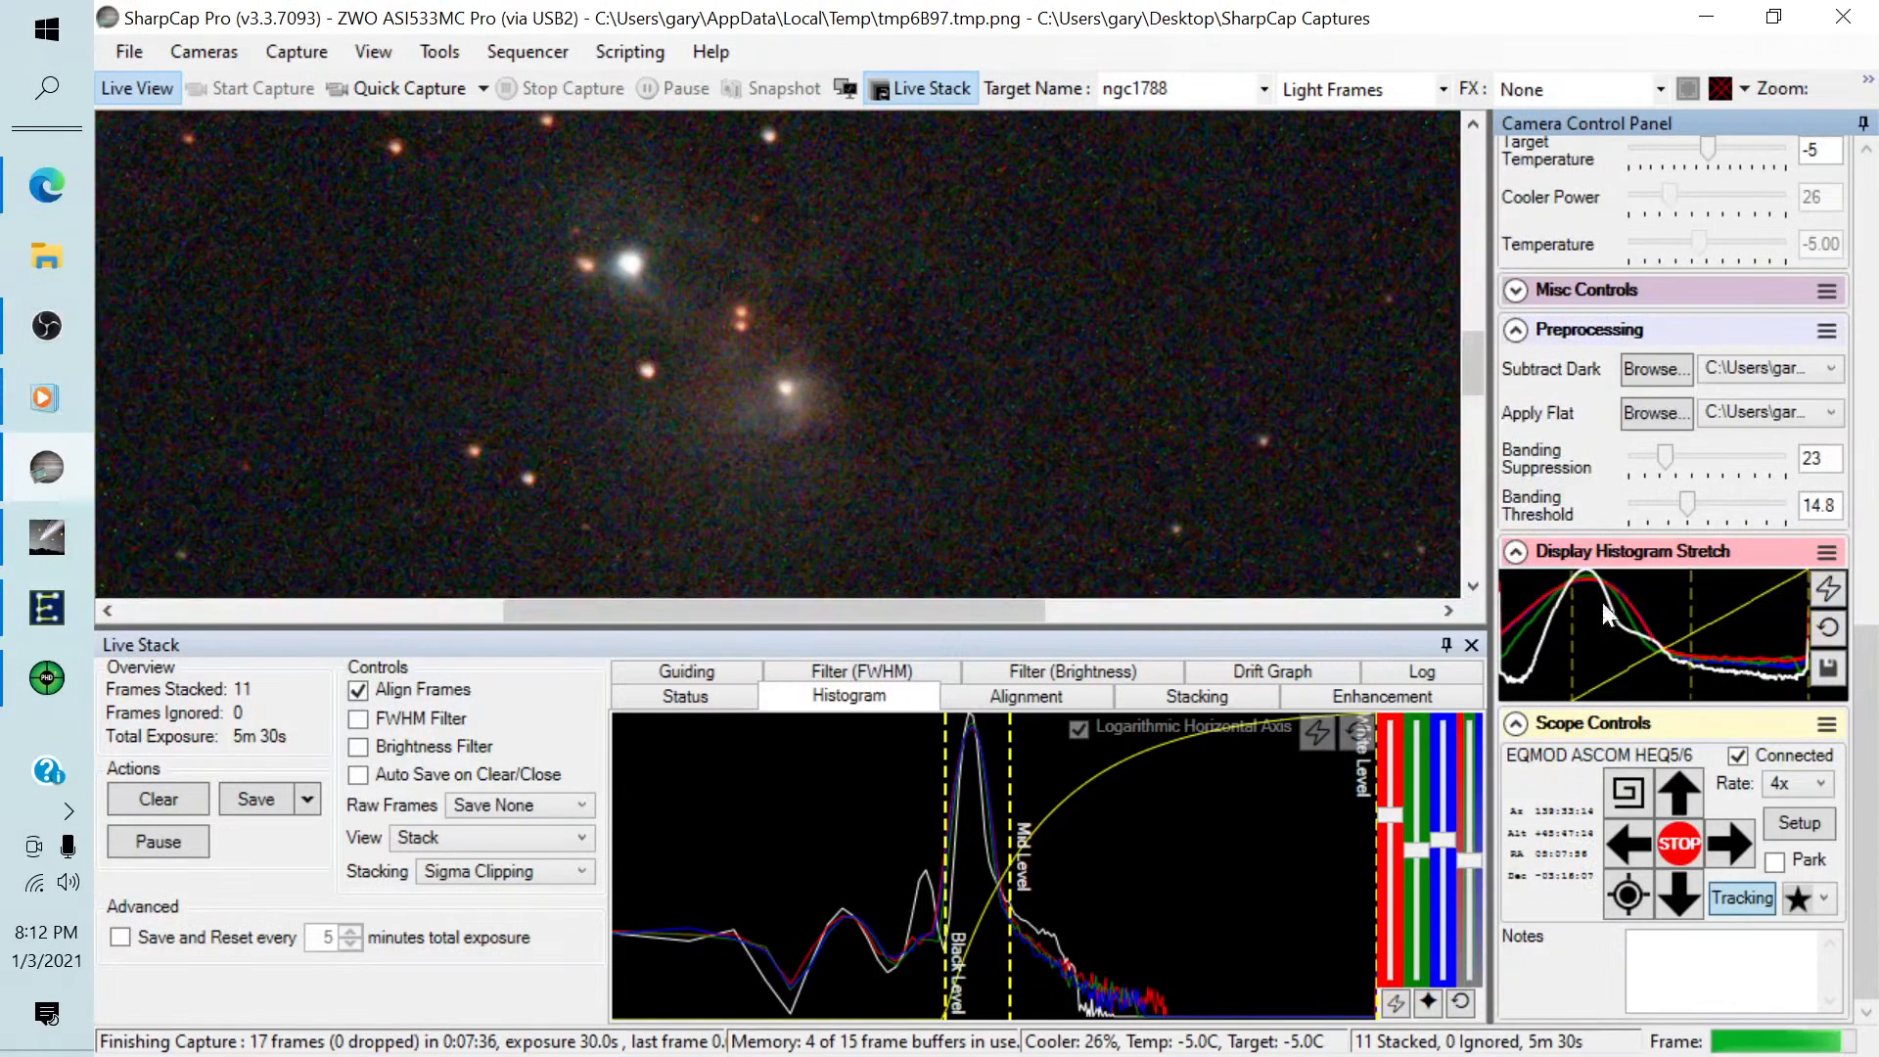
{"action": "left_click_drag", "start_coordinate": [1694, 606], "coordinate": [1657, 603]}
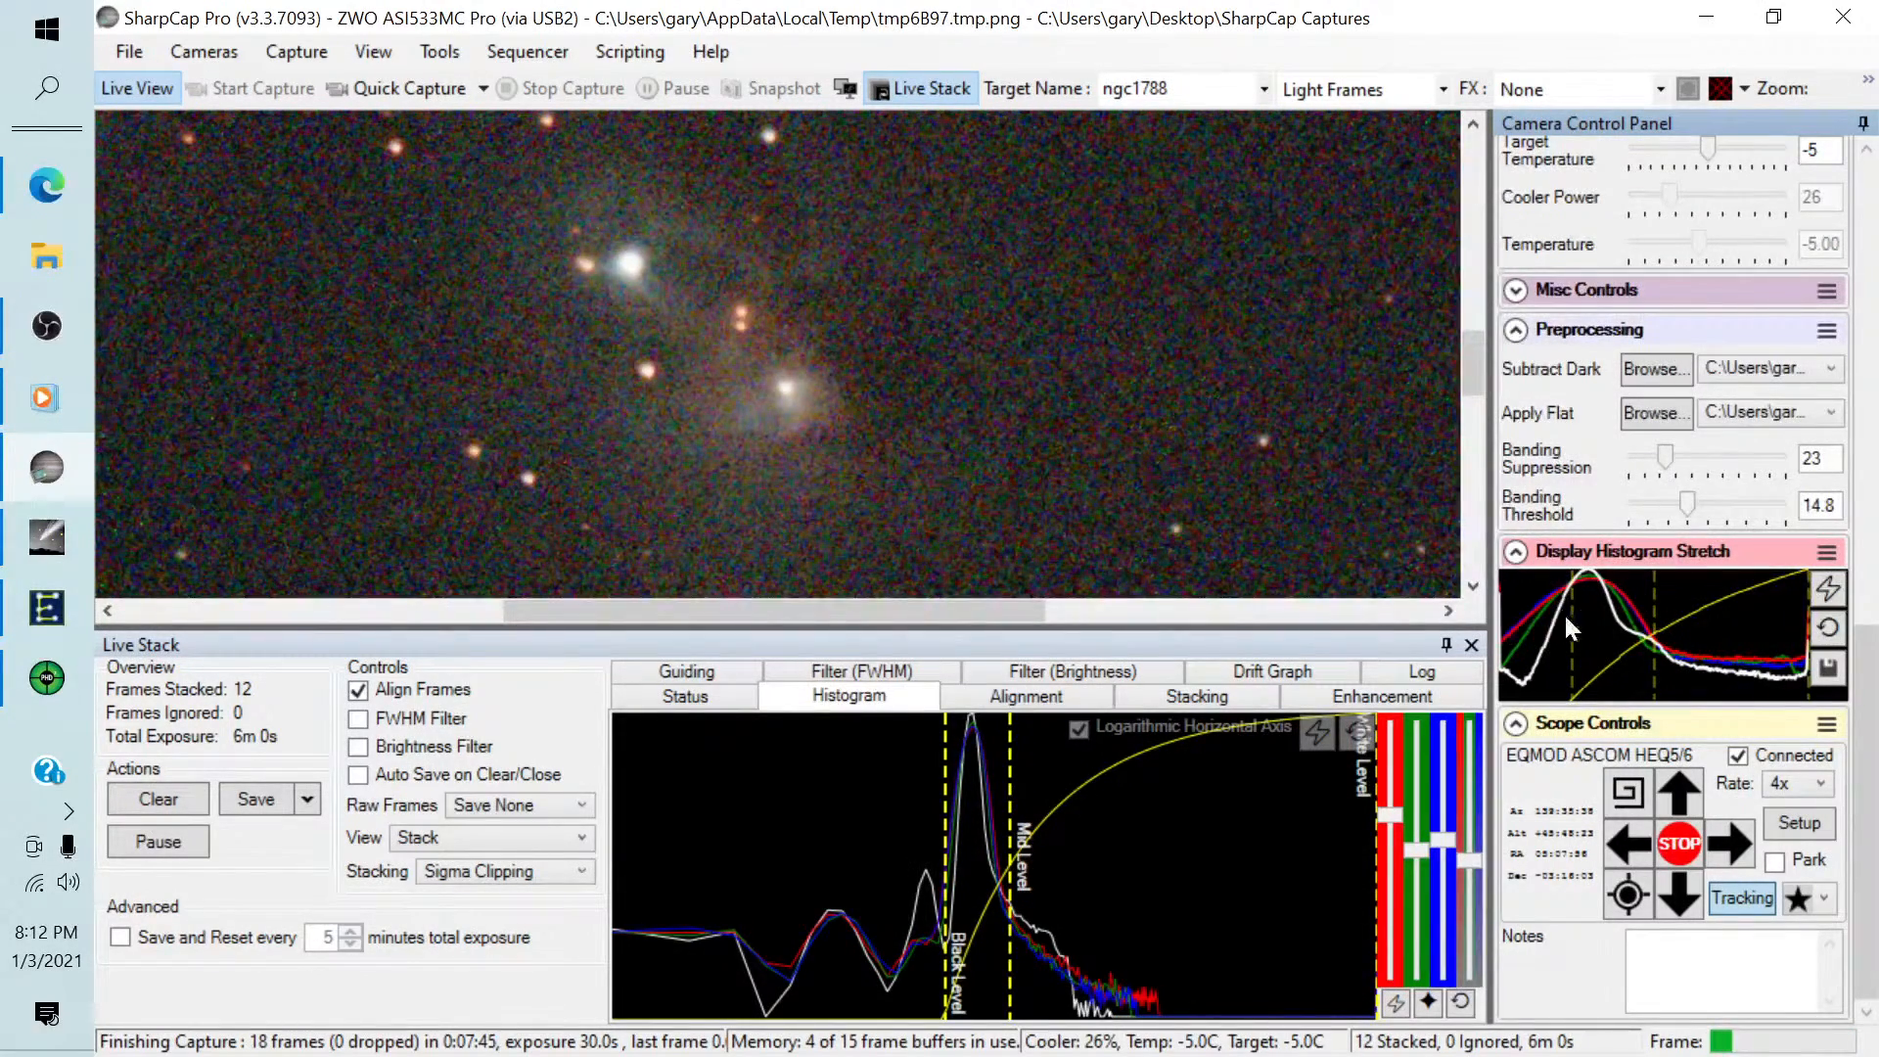
{"action": "left_click", "coordinate": [1444, 642]}
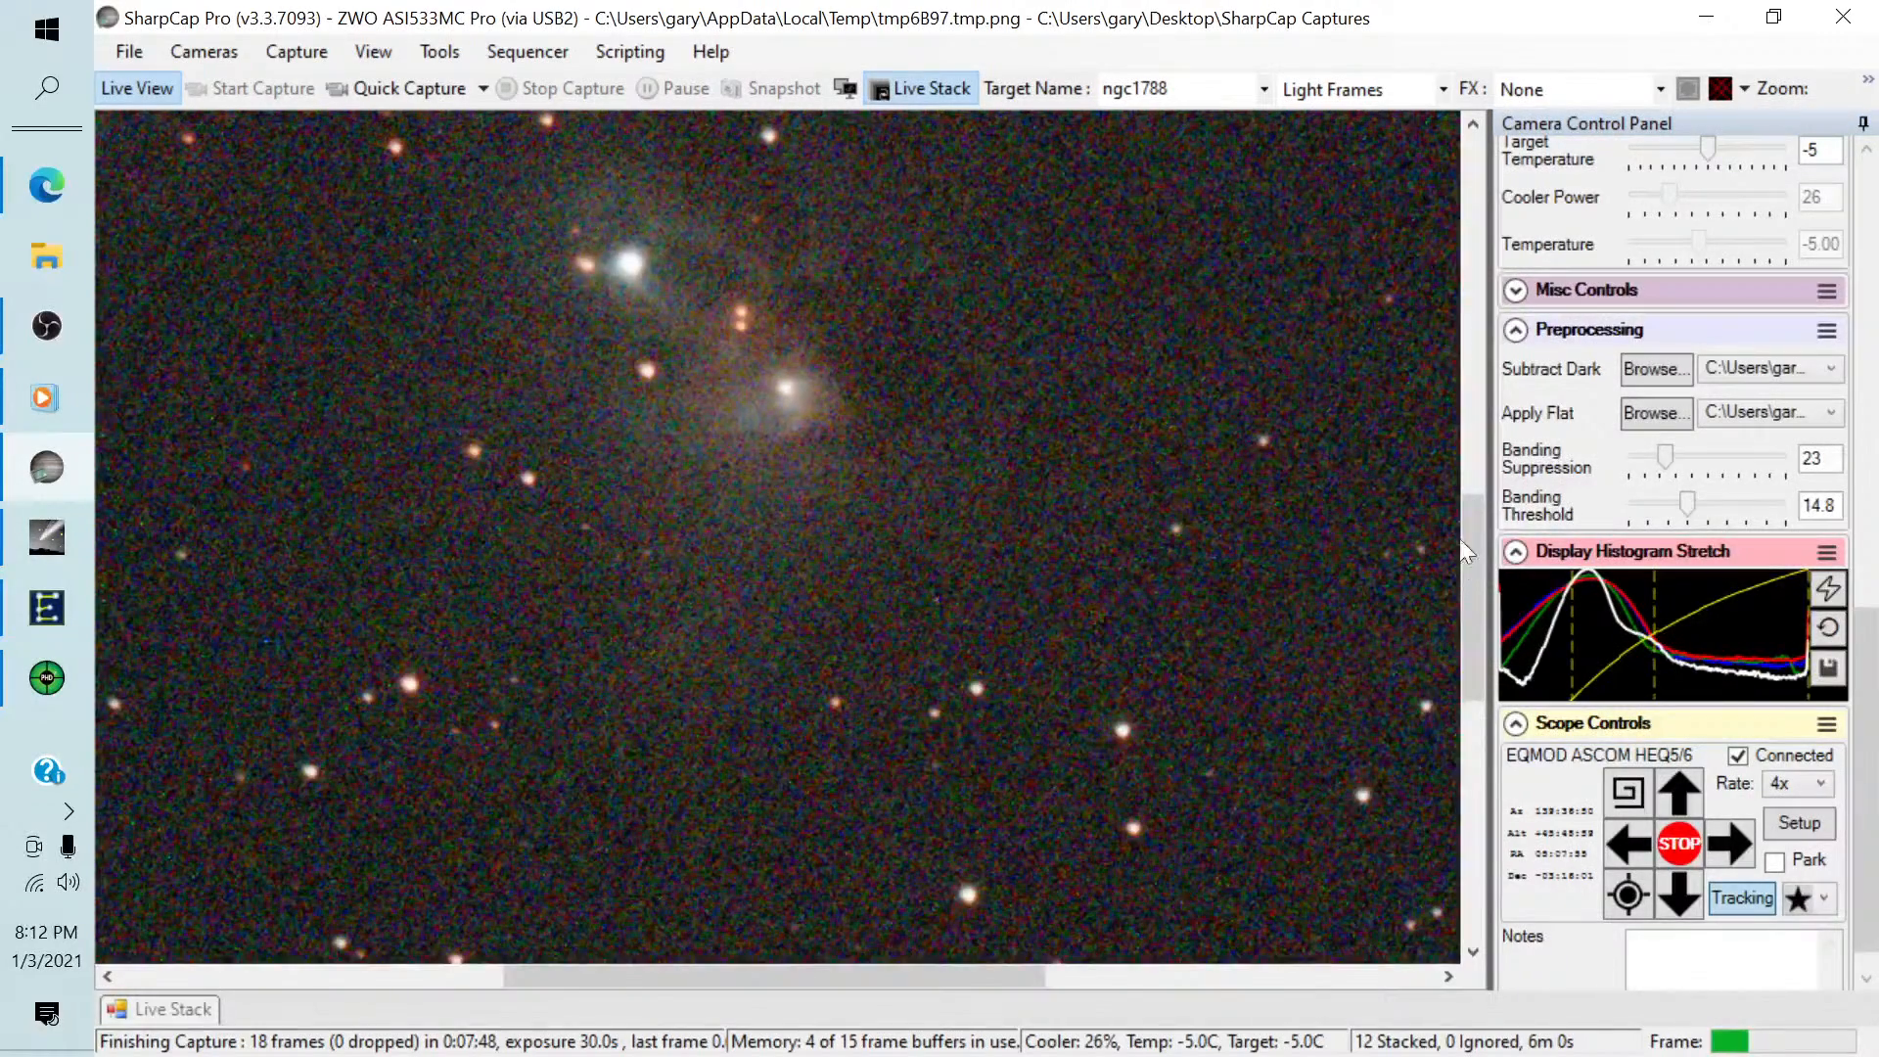
Reduce the preview zoom to 50% with the nebula kept in view.
{"action": "mouse_move", "coordinate": [1468, 499]}
{"action": "left_mouse_down"}
{"action": "mouse_move", "coordinate": [1470, 425]}
{"action": "mouse_move", "coordinate": [1471, 468]}
{"action": "left_mouse_up"}
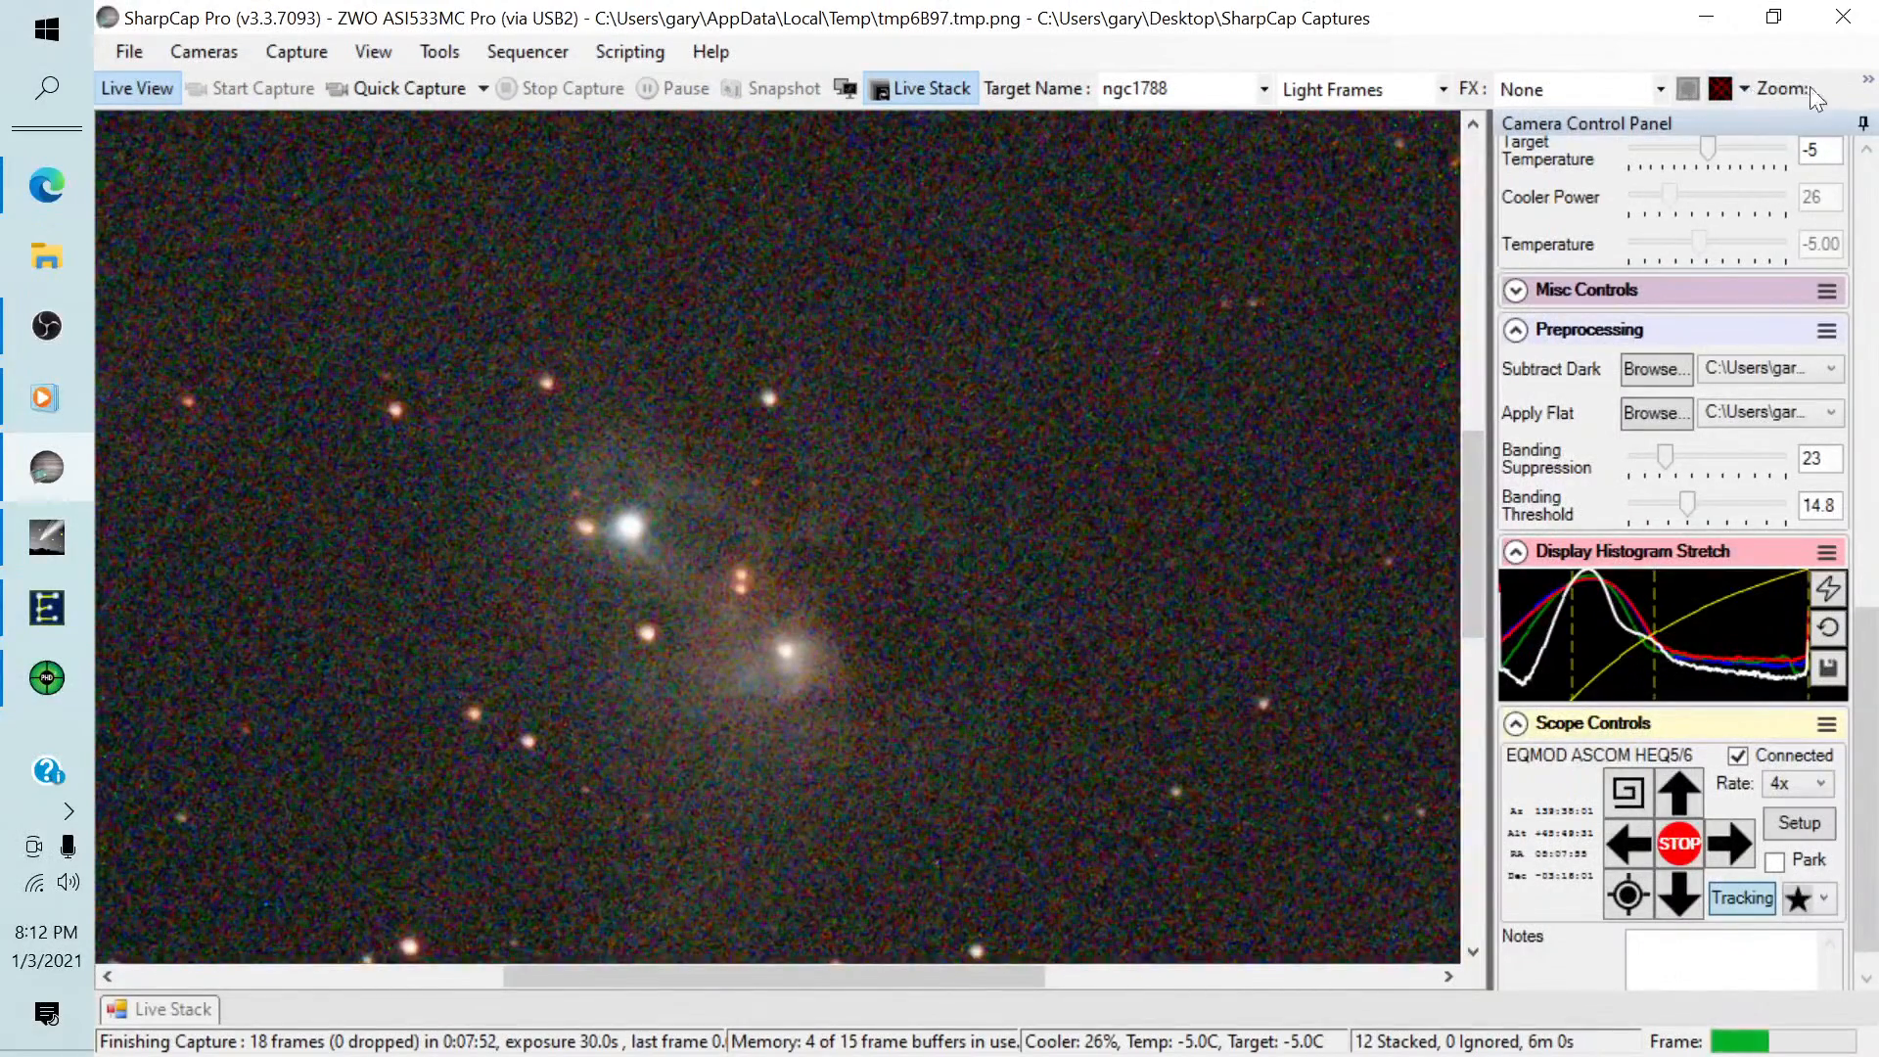
{"action": "left_click", "coordinate": [1867, 82]}
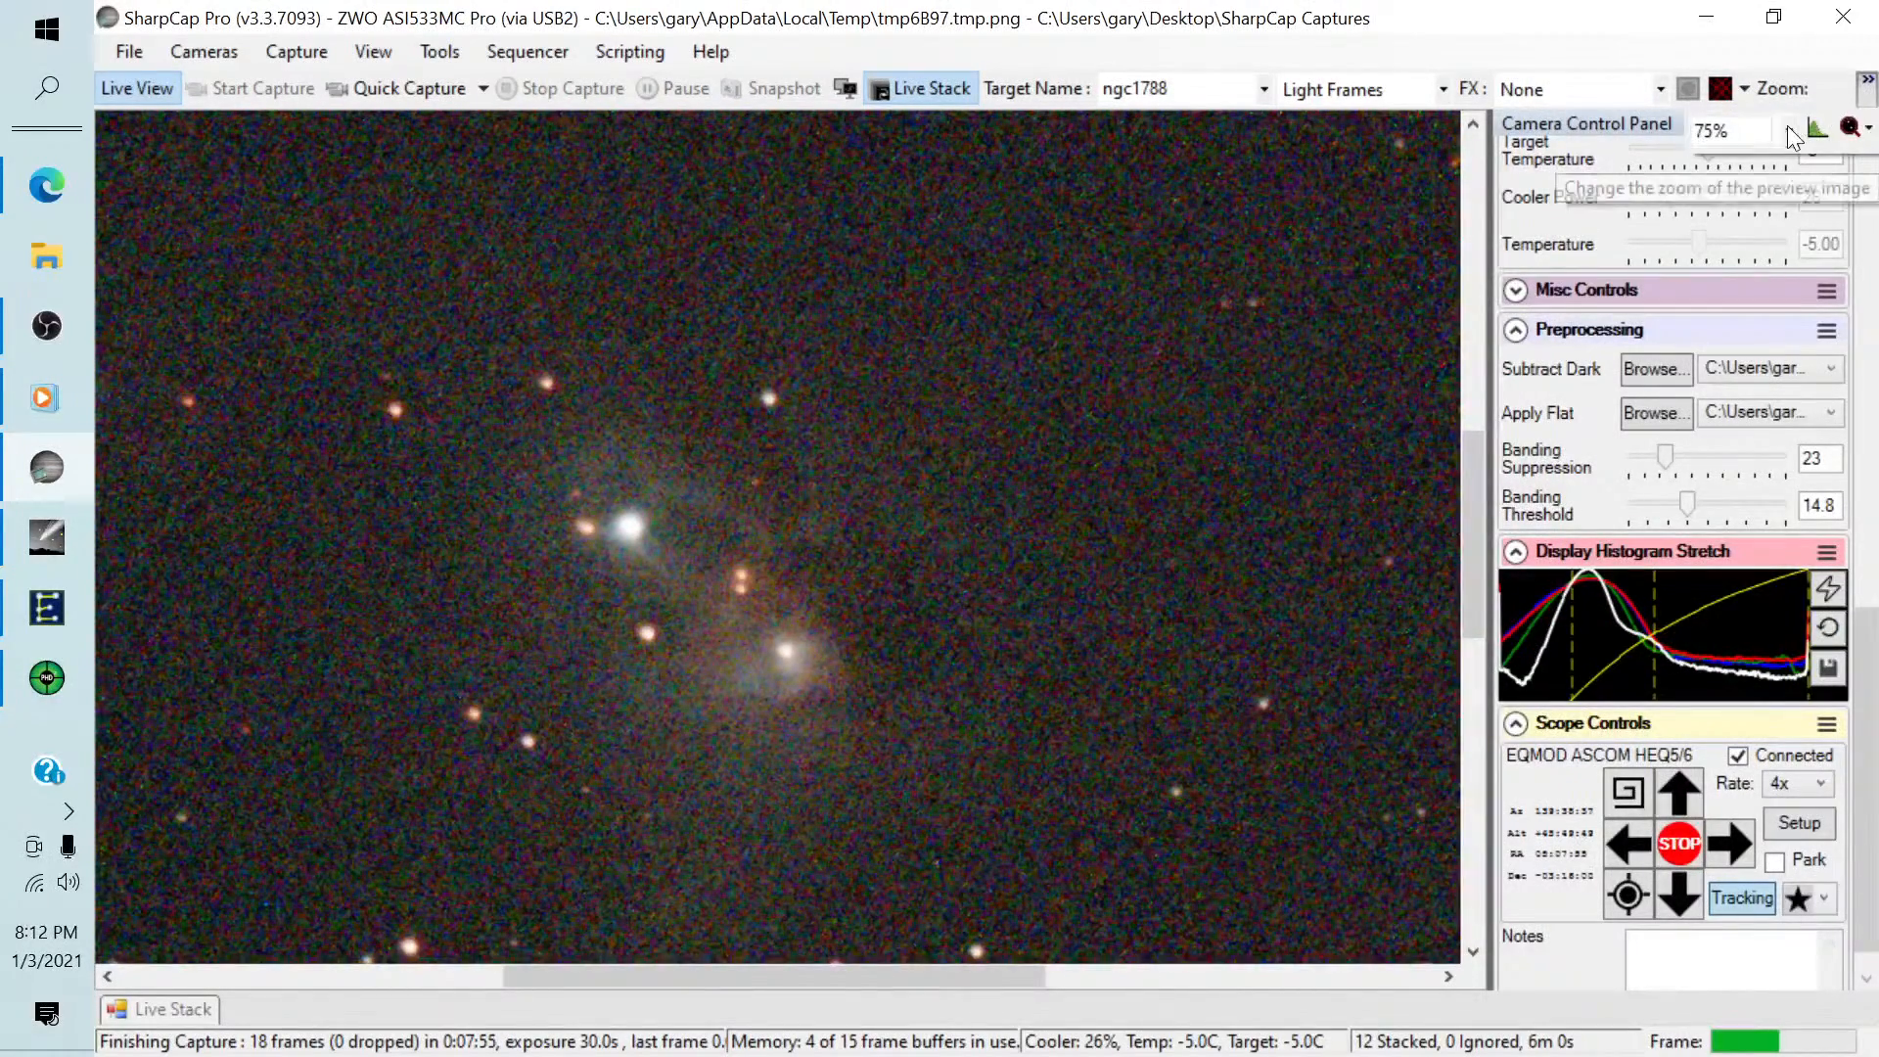
{"action": "left_click", "coordinate": [1789, 130]}
{"action": "left_click", "coordinate": [1719, 299]}
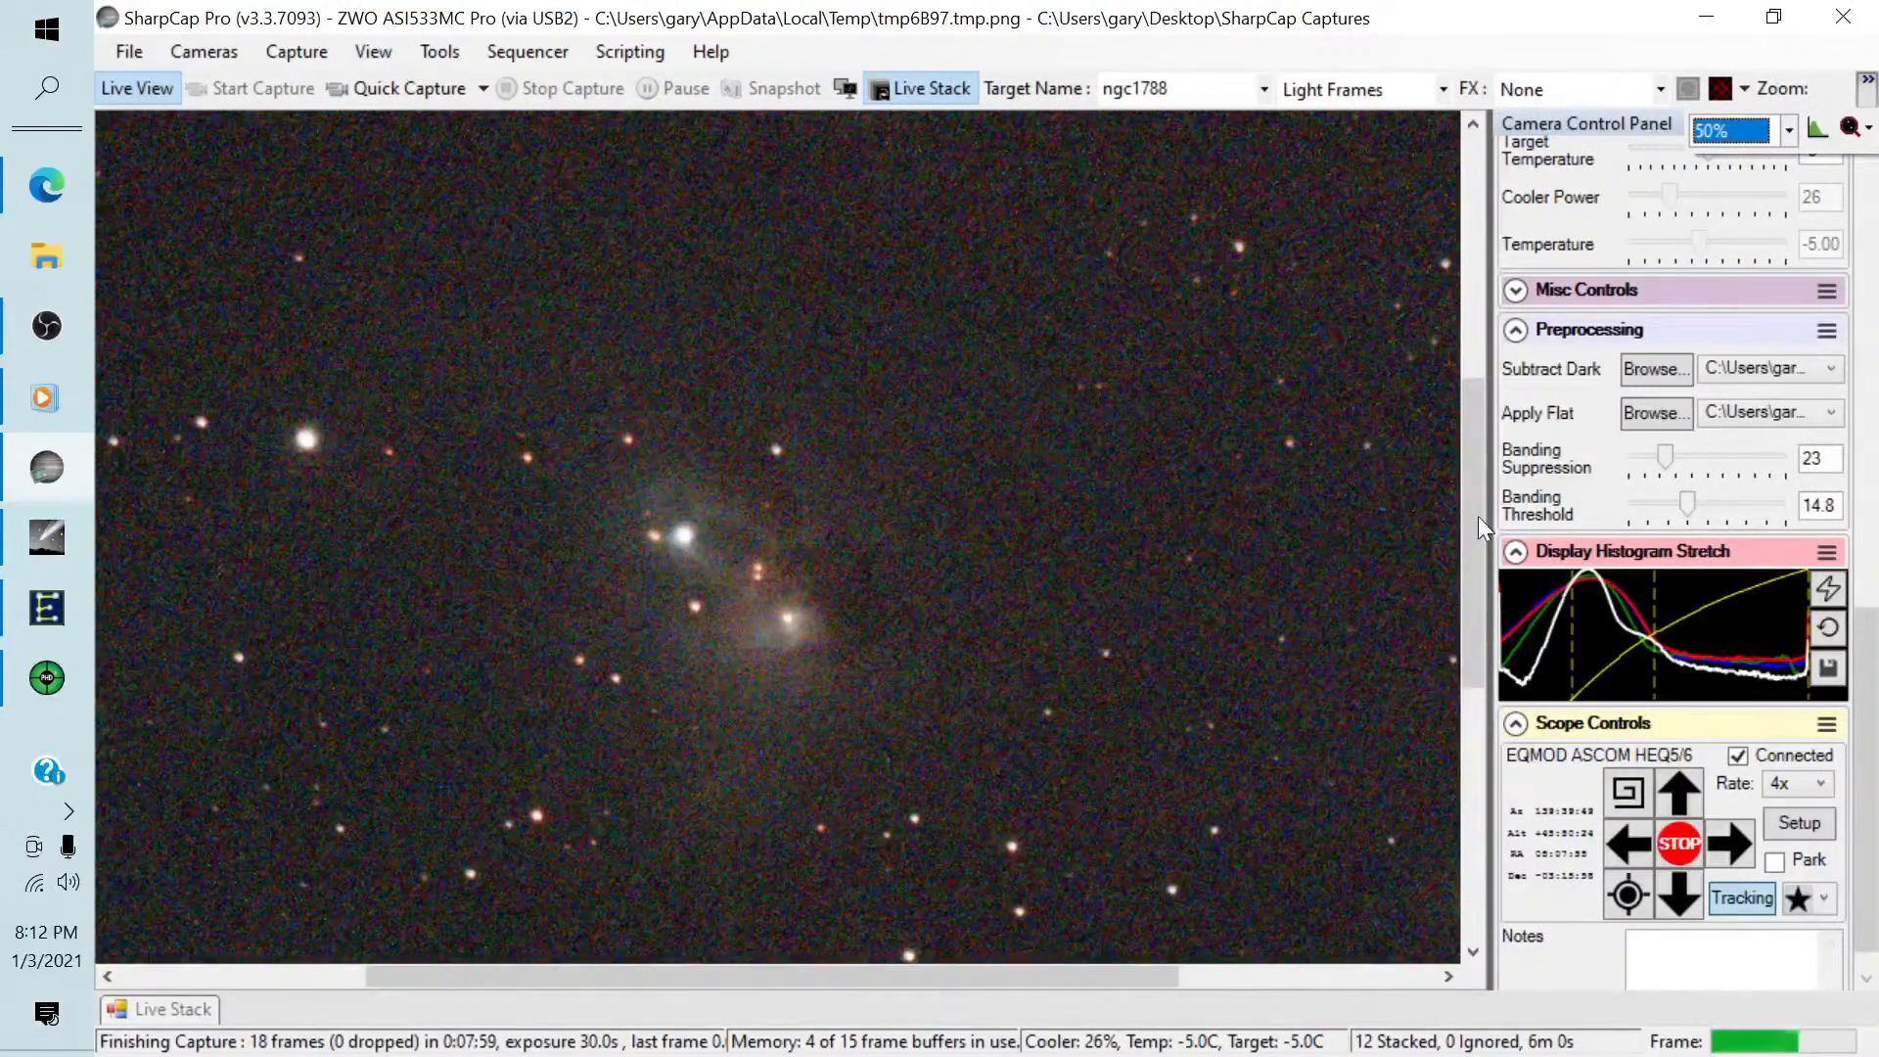
Darken the background by nudging the display stretch's black level up to the histogram peak and adjusting the mid level slightly.
{"action": "mouse_move", "coordinate": [1478, 515]}
{"action": "left_mouse_down"}
{"action": "mouse_move", "coordinate": [1479, 608]}
{"action": "mouse_move", "coordinate": [1589, 624]}
{"action": "left_mouse_up"}
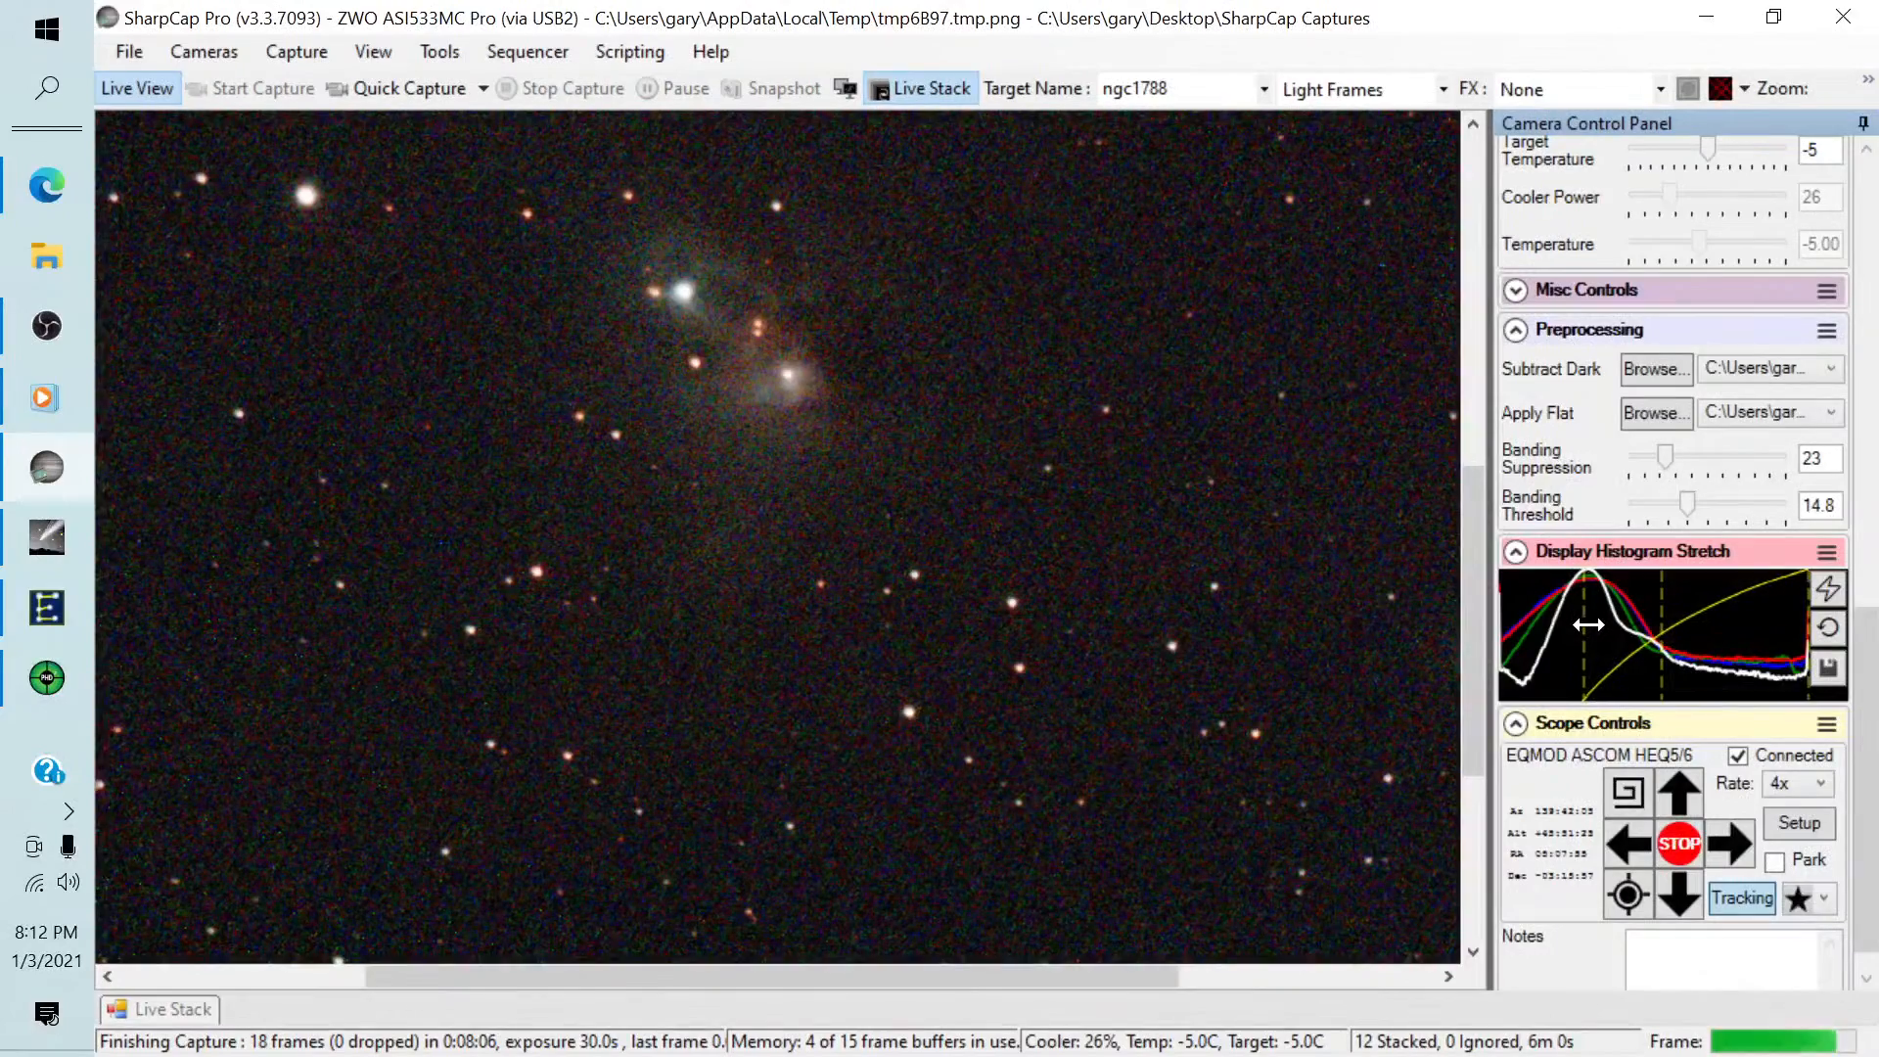
{"action": "left_click_drag", "start_coordinate": [1659, 621], "coordinate": [1648, 618]}
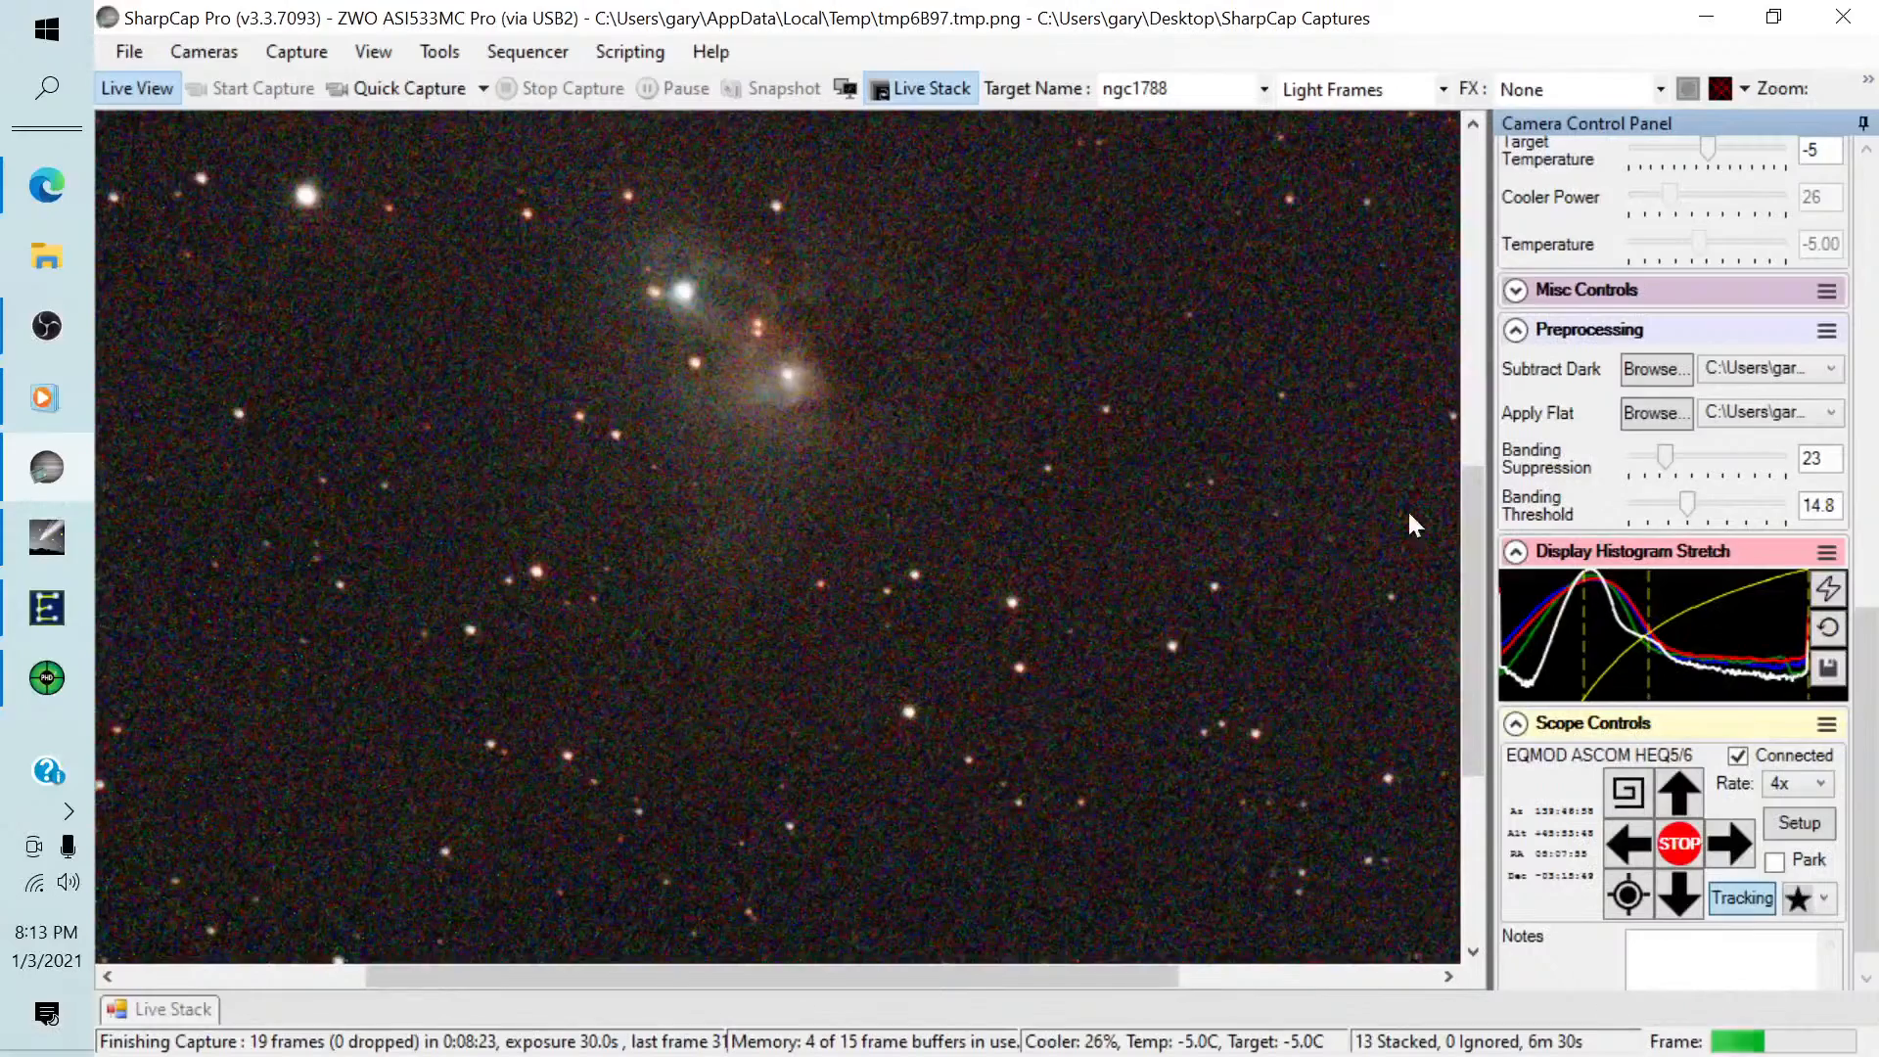
{"action": "left_click_drag", "start_coordinate": [1471, 560], "coordinate": [1468, 494]}
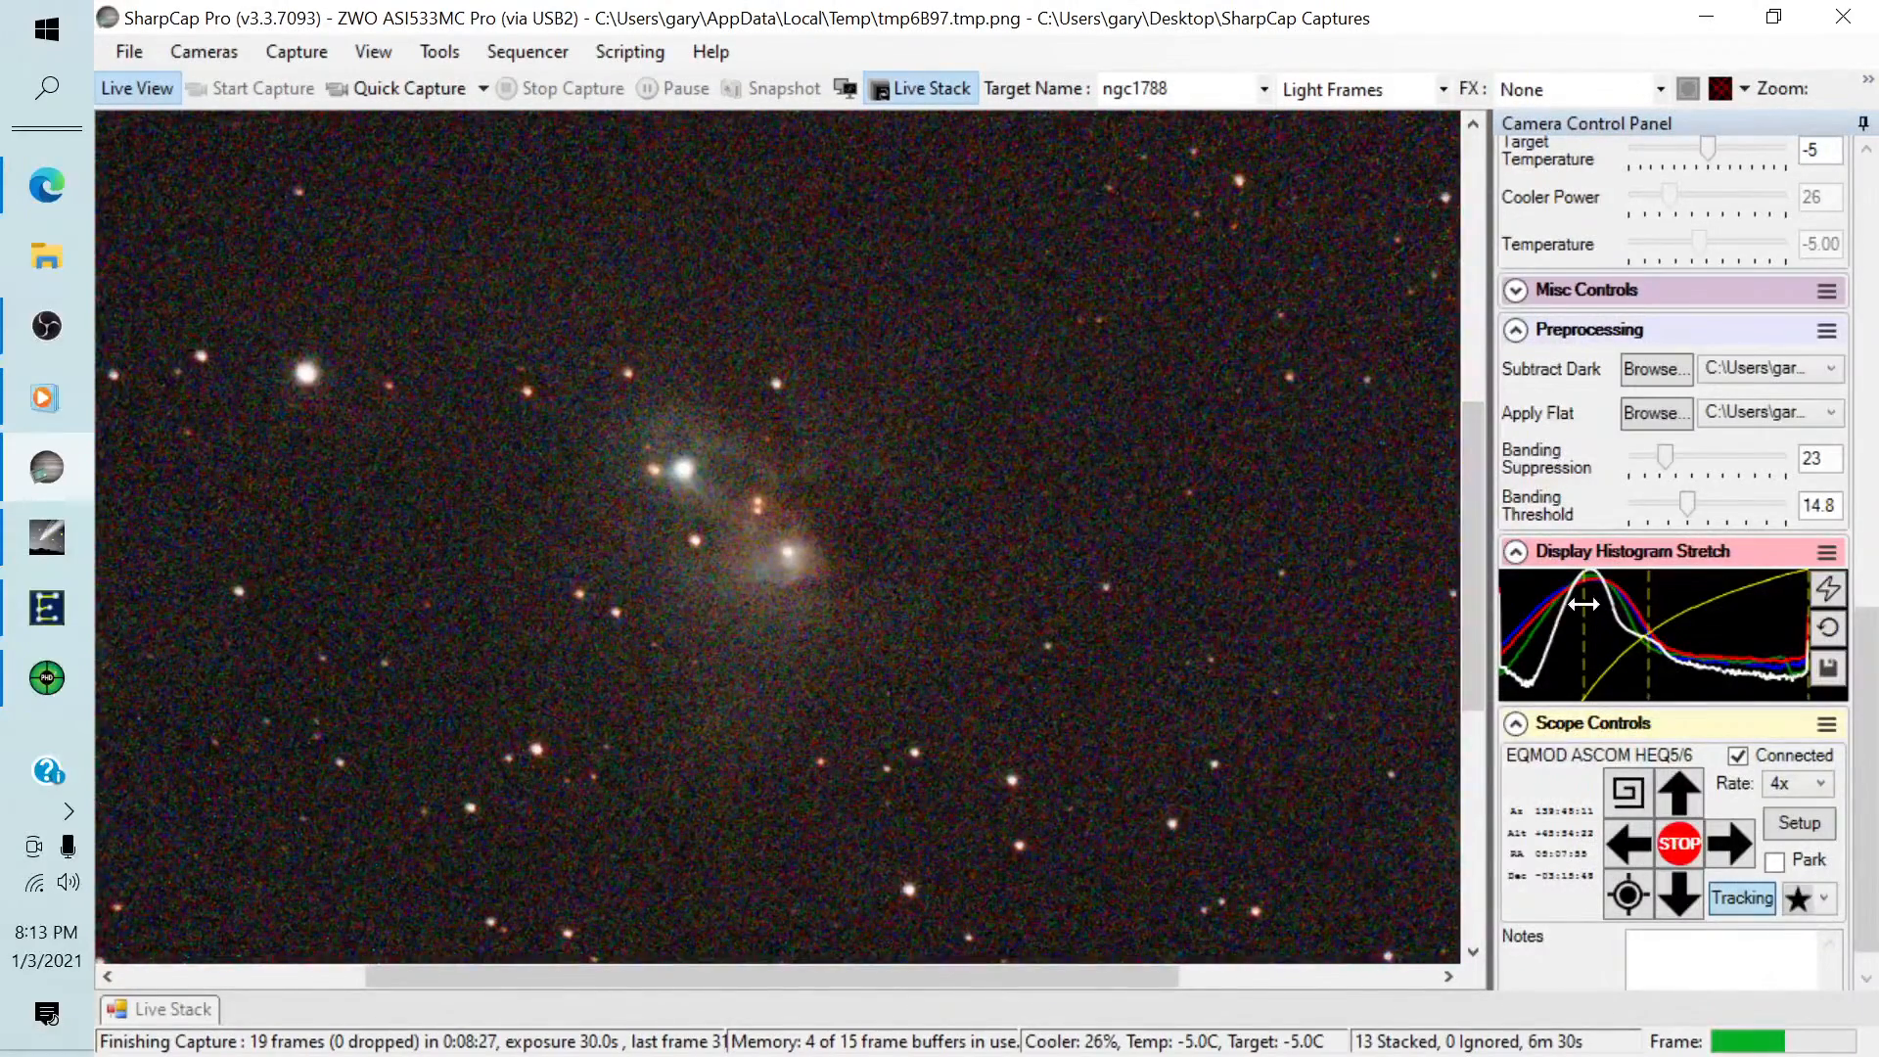
{"action": "left_click_drag", "start_coordinate": [1584, 604], "coordinate": [1596, 604]}
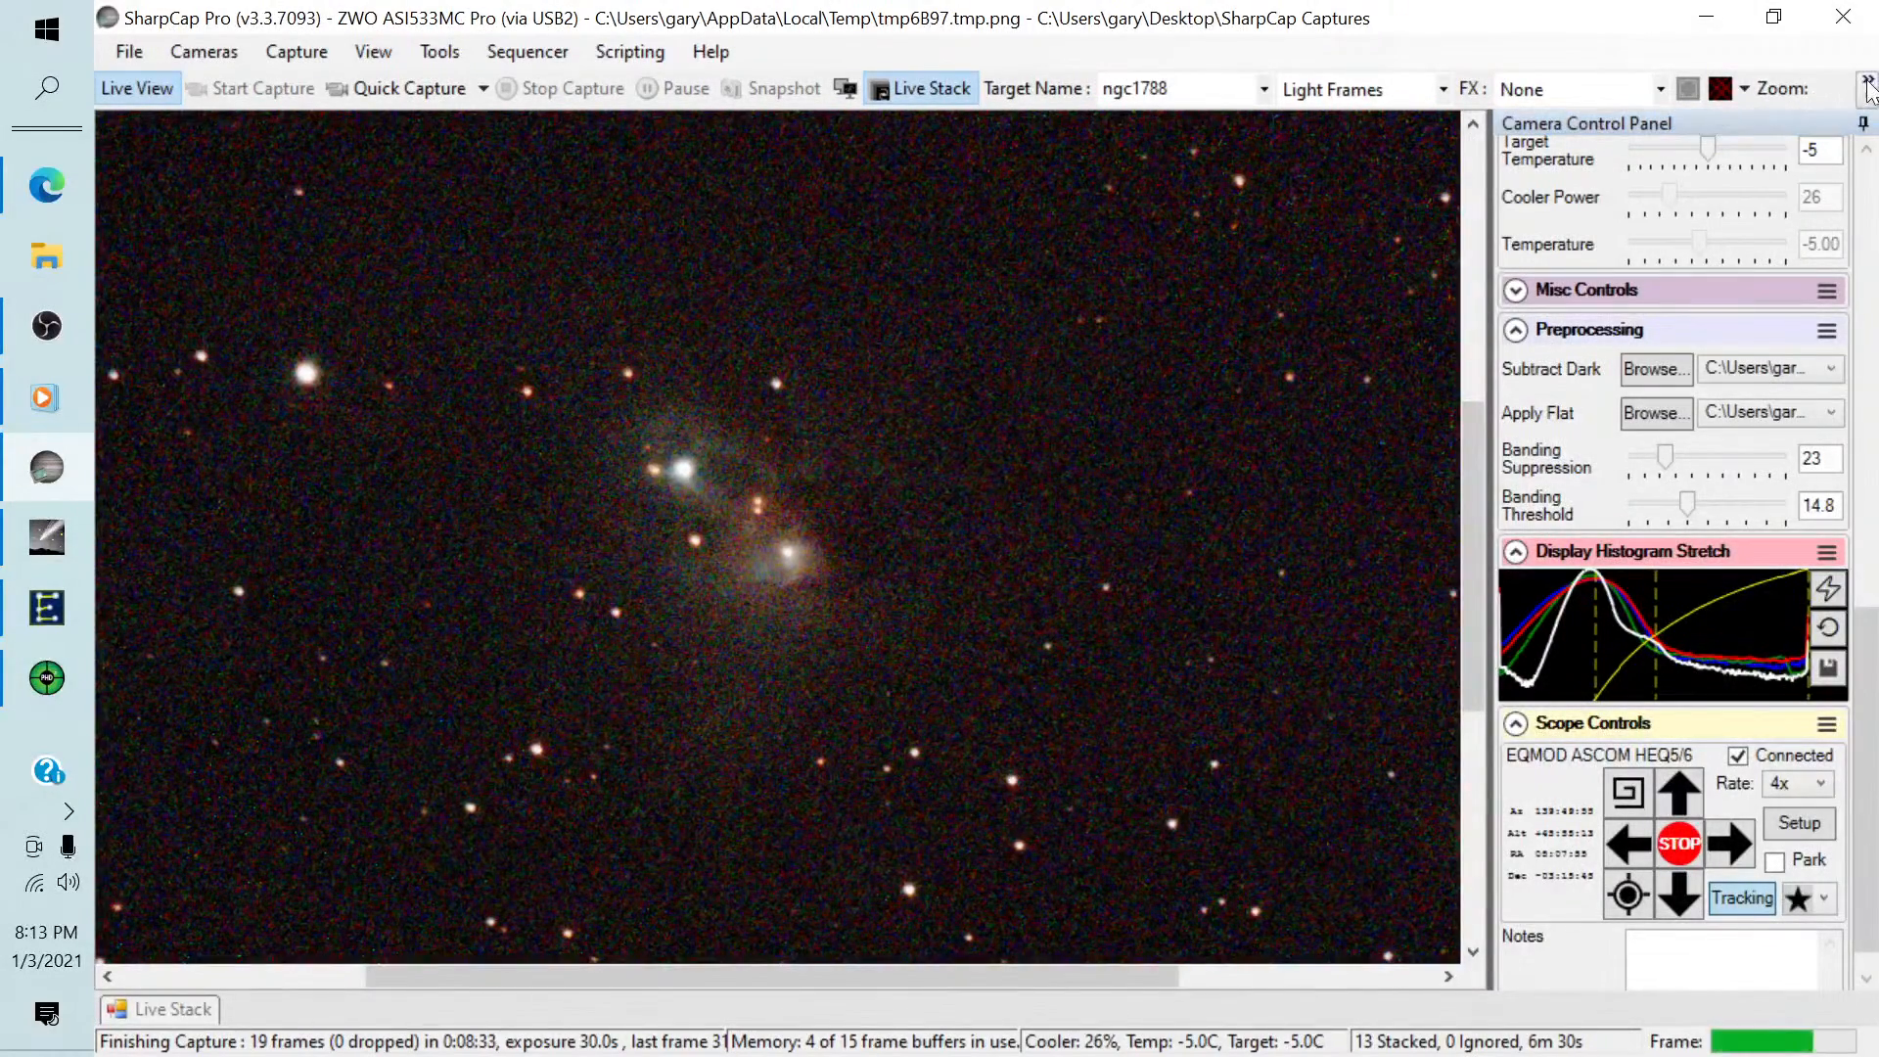
Return the preview zoom to Auto and reopen the Live Stack histogram.
{"action": "left_click", "coordinate": [1866, 86]}
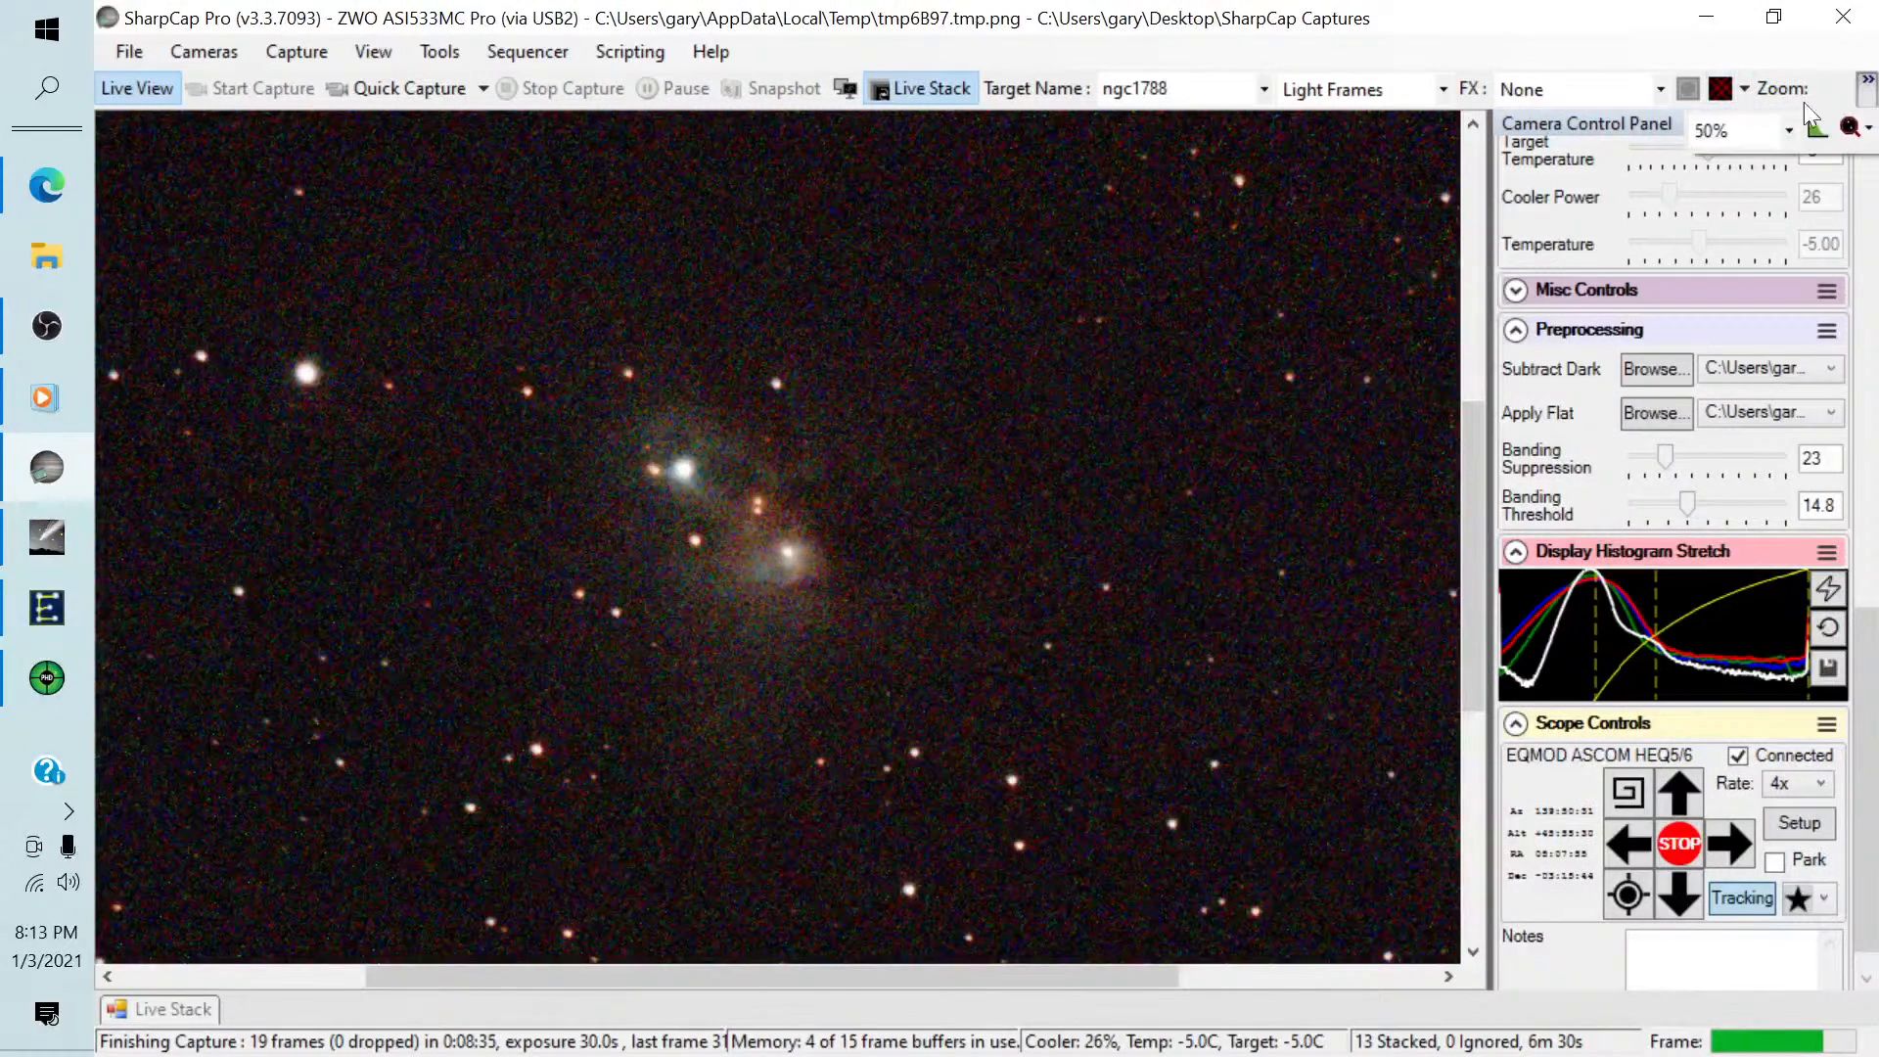
{"action": "left_click", "coordinate": [1789, 130]}
{"action": "left_click", "coordinate": [1723, 155]}
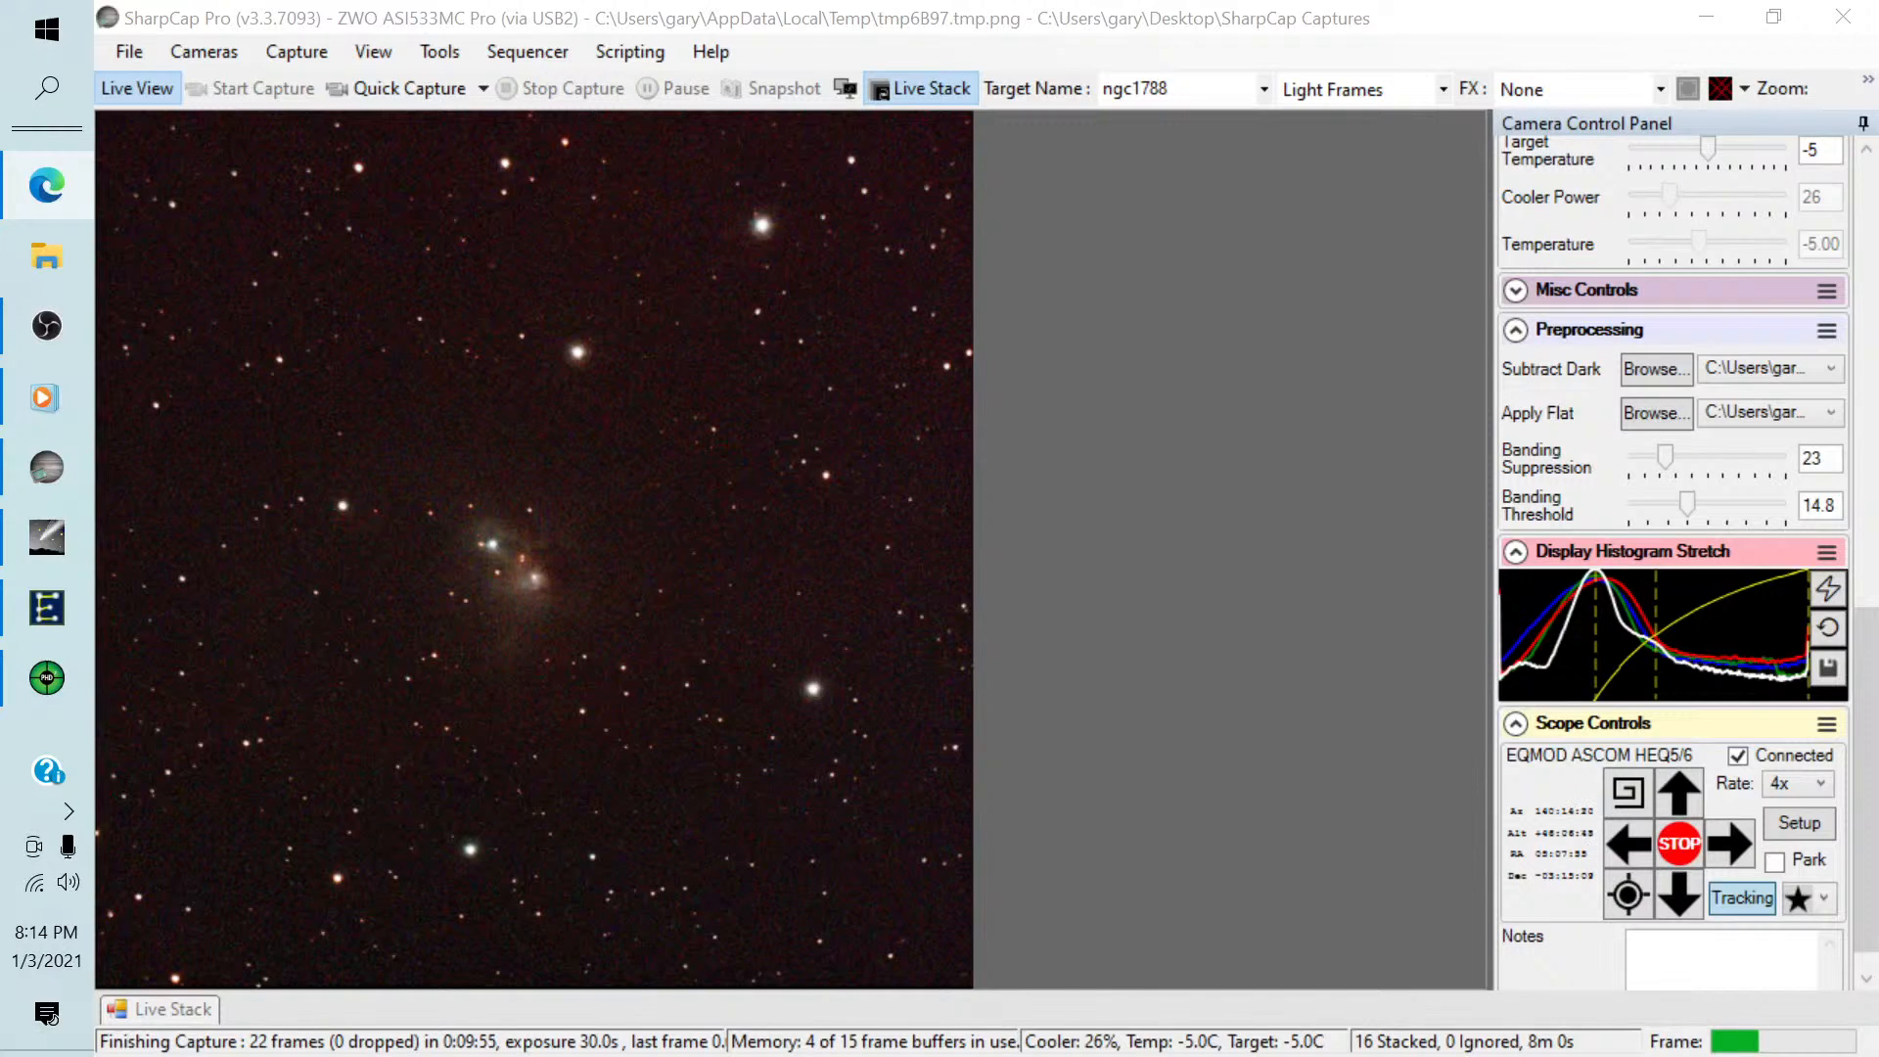
{"action": "left_click", "coordinate": [162, 1010]}
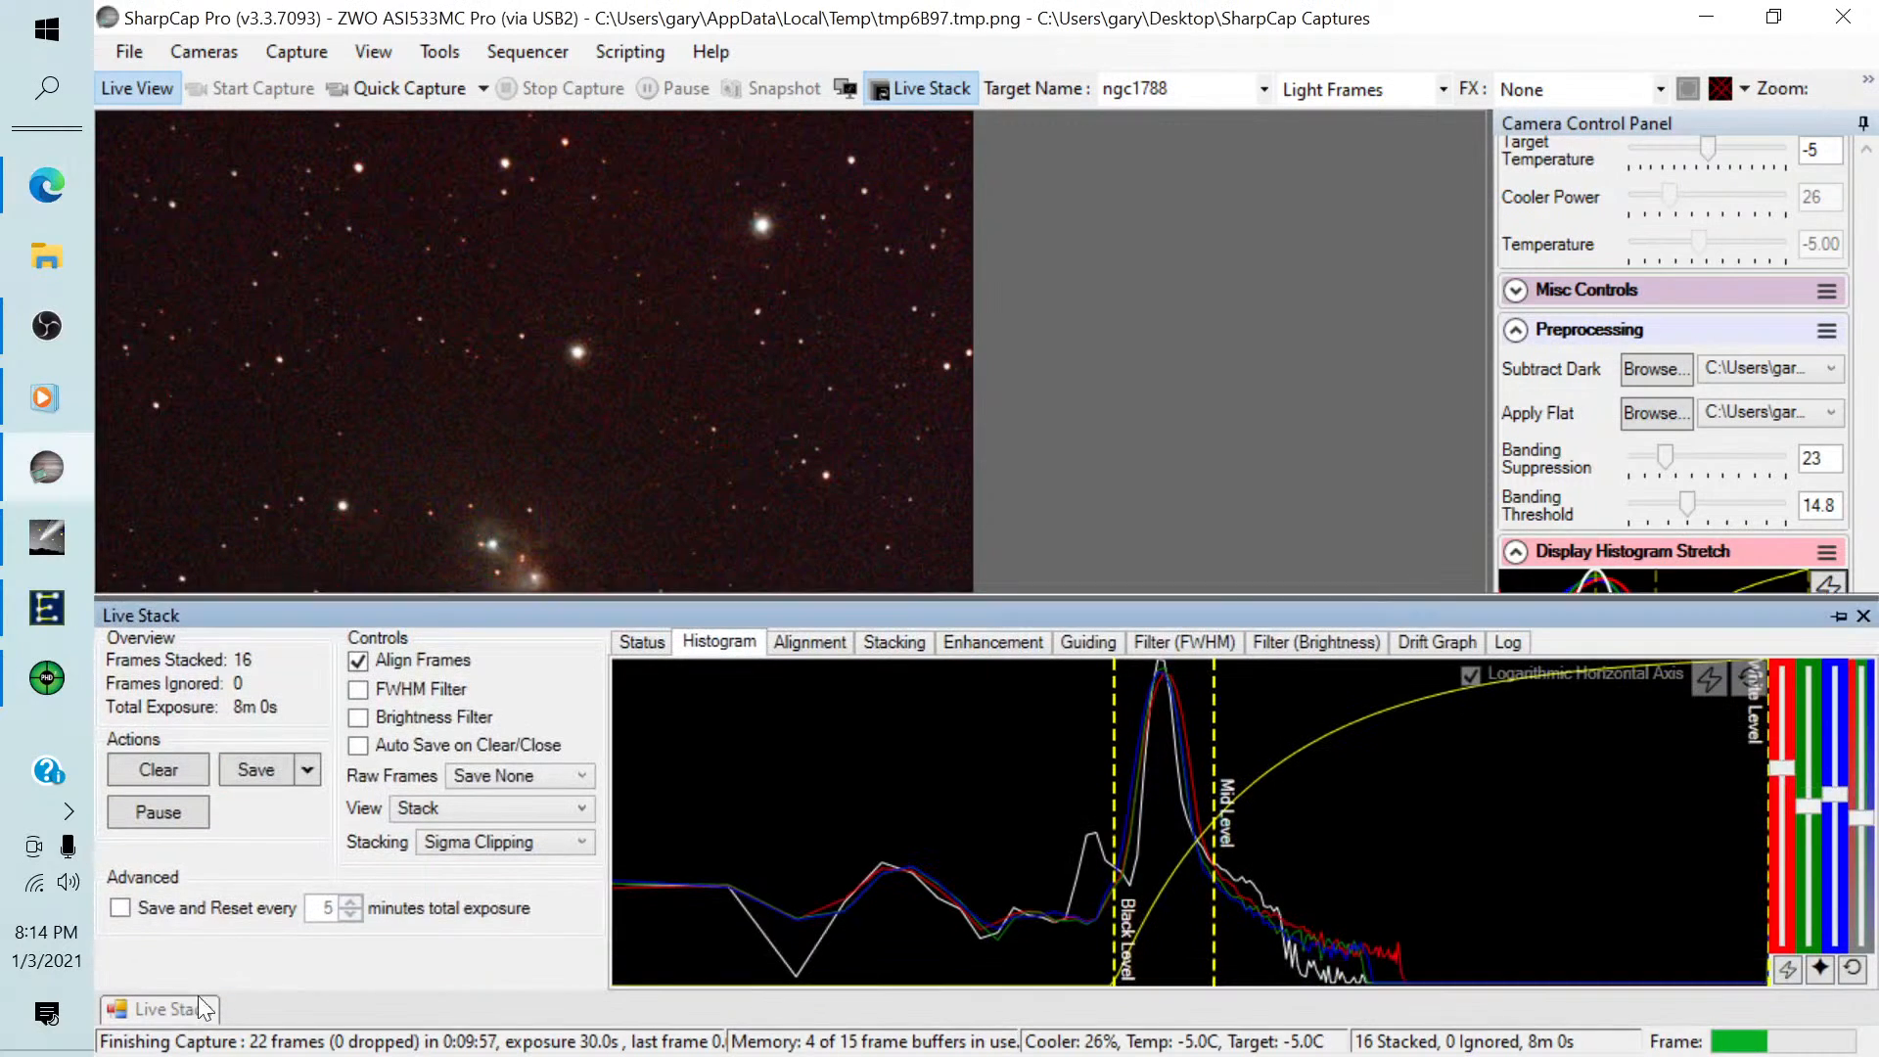
Save the NGC 1788 live stack exactly as seen.
{"action": "left_click", "coordinate": [306, 769]}
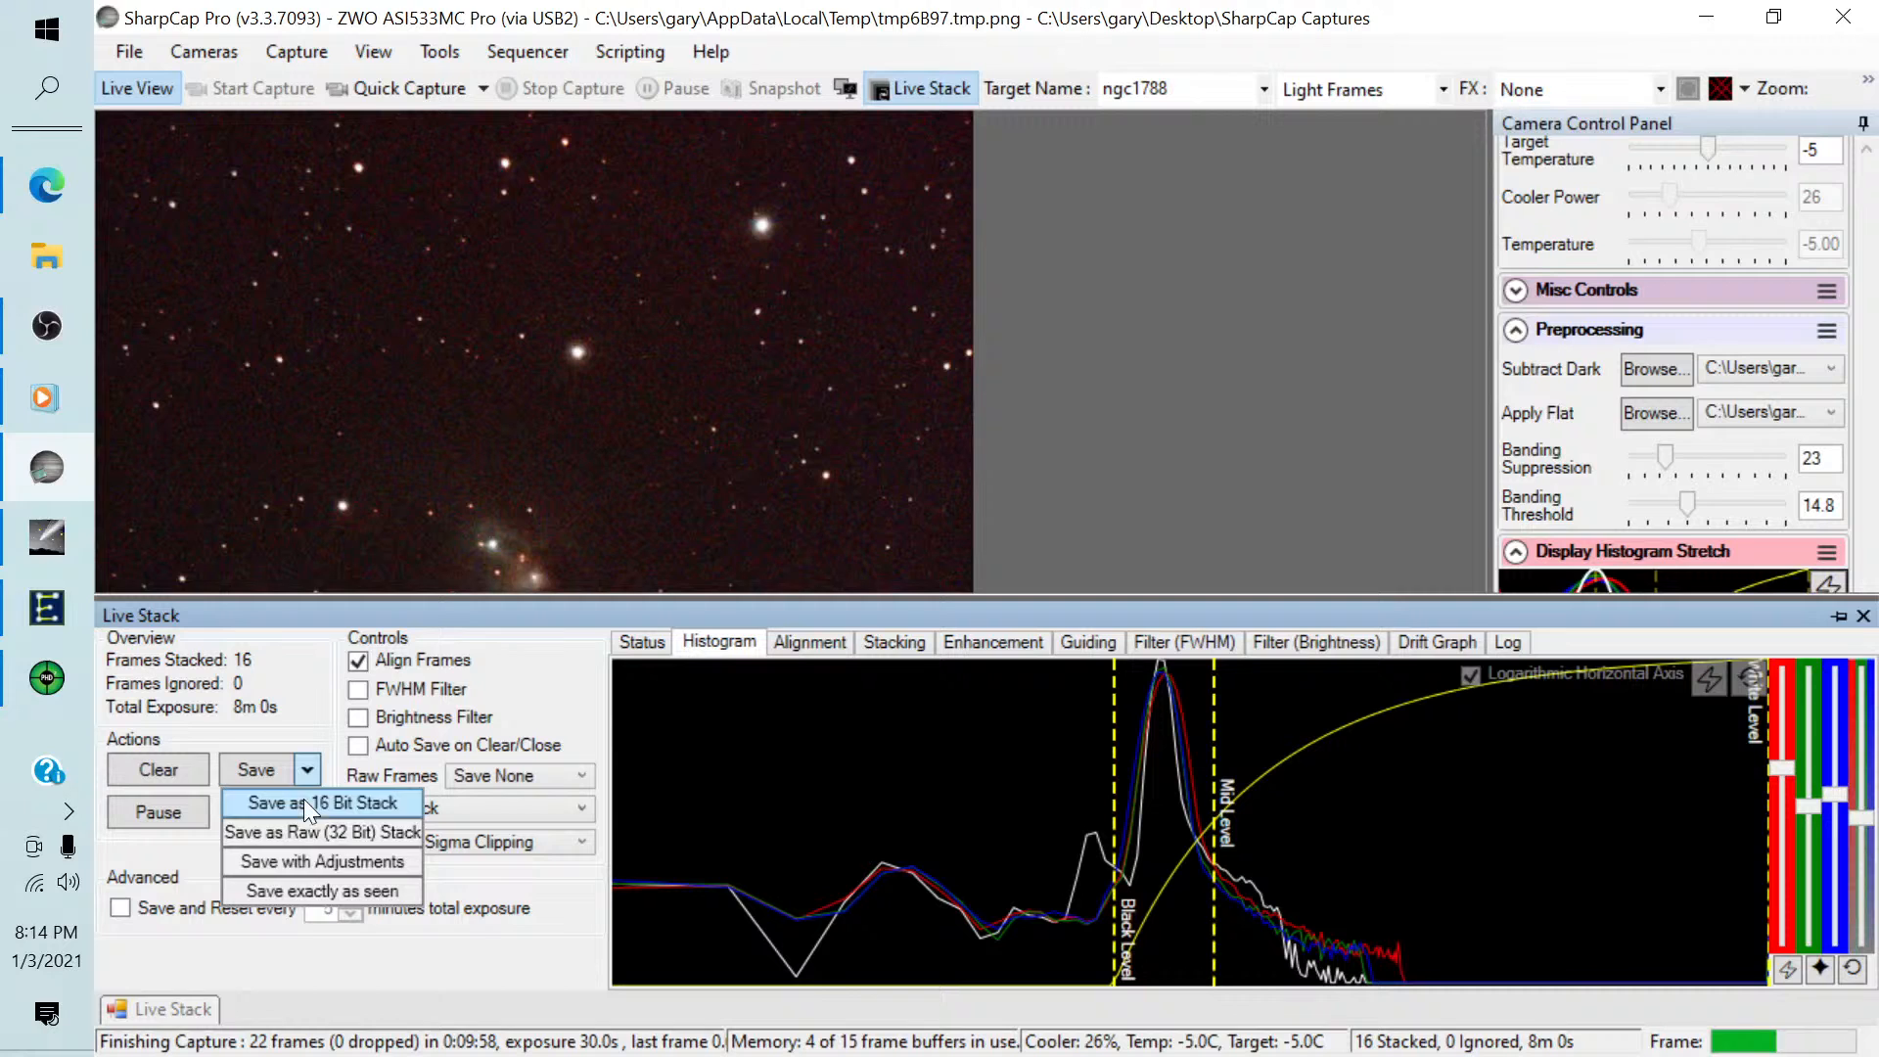
{"action": "left_click", "coordinate": [307, 893]}
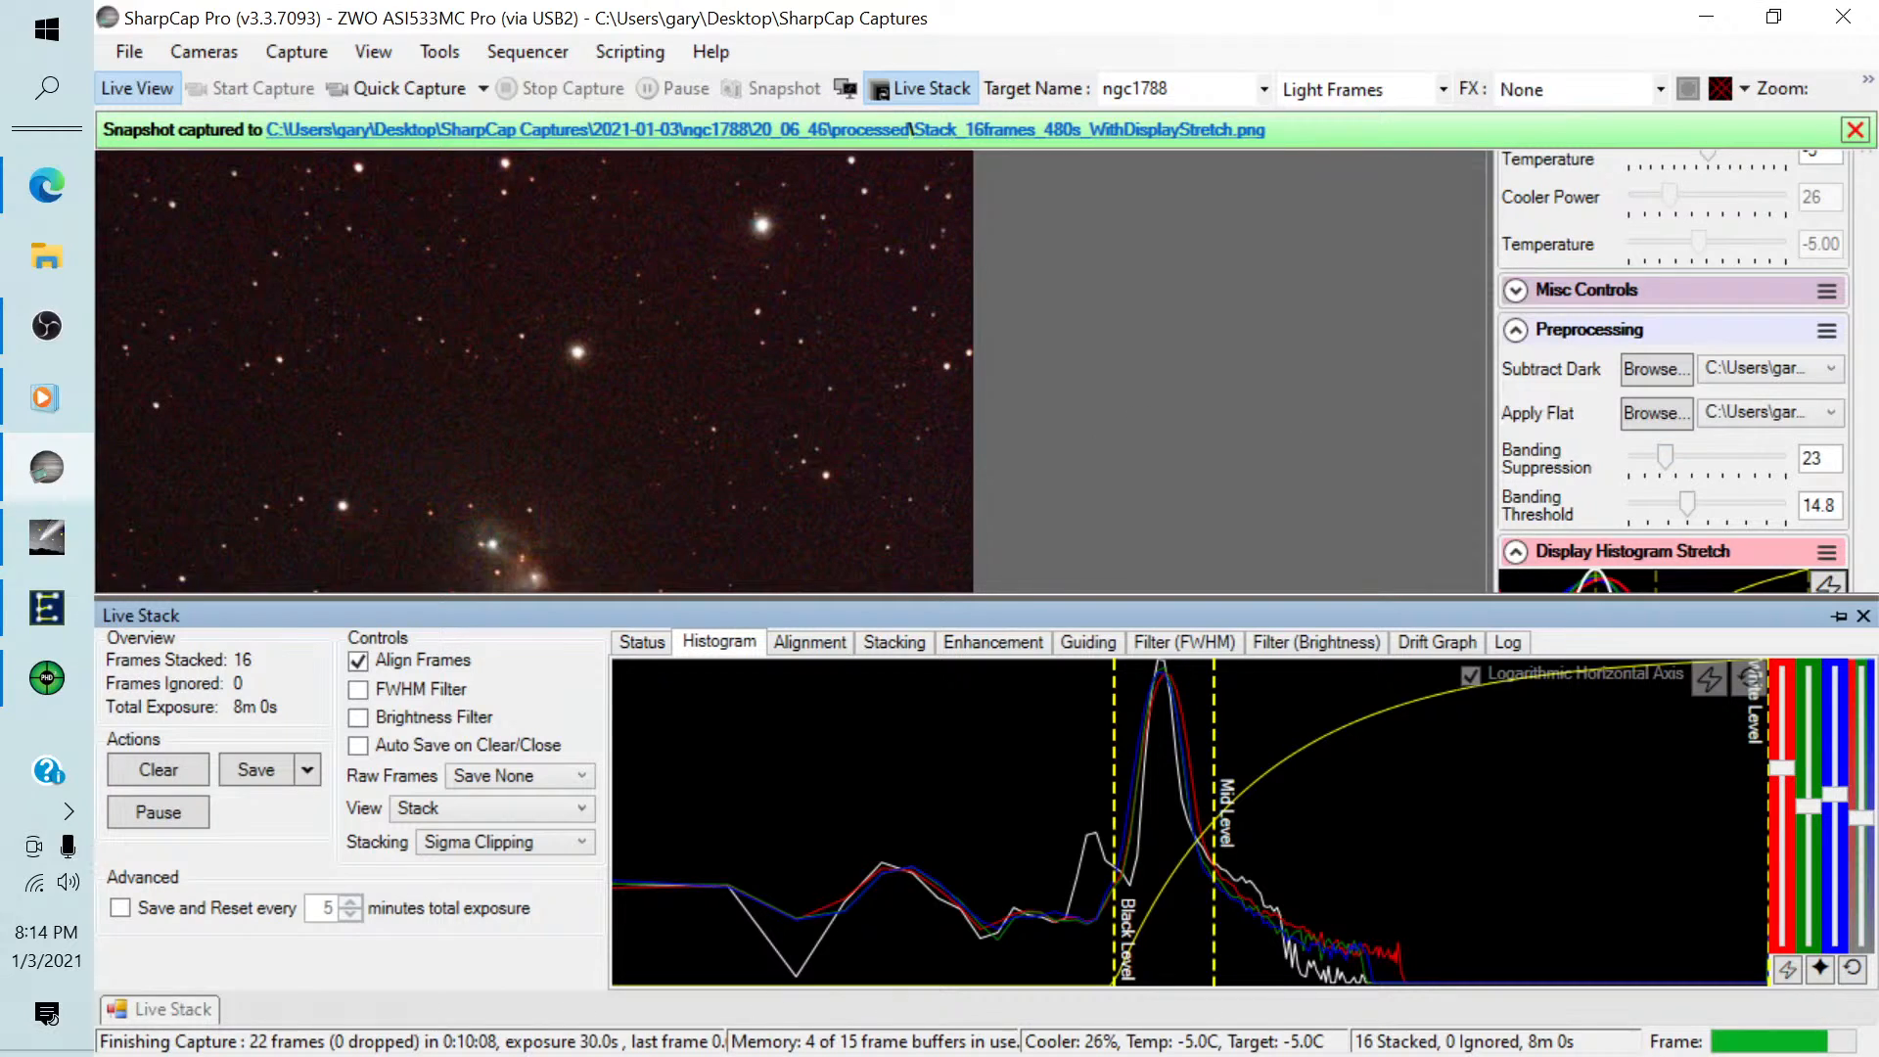
{"action": "key", "text": "alt+Tab"}
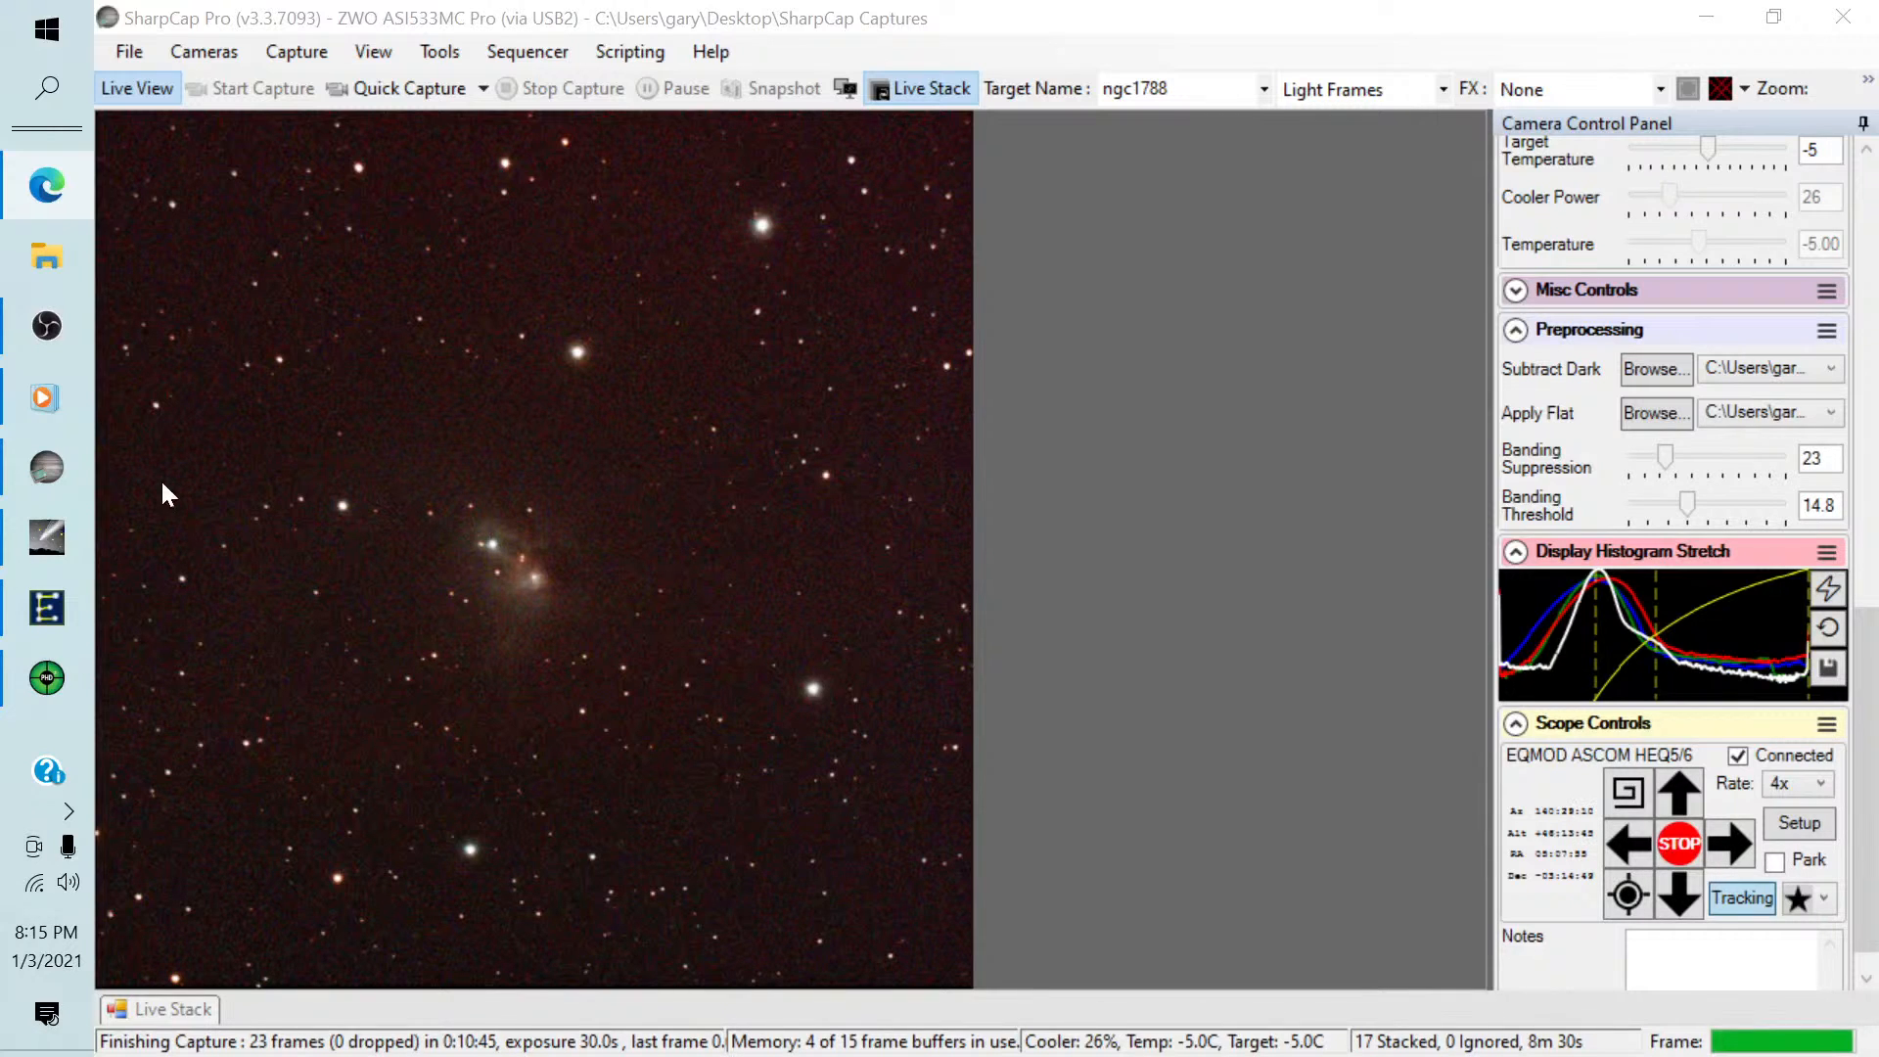
Run the recent sequence Image Target.scs and acknowledge its reminder about saving the previous image.
{"action": "left_click", "coordinate": [540, 51]}
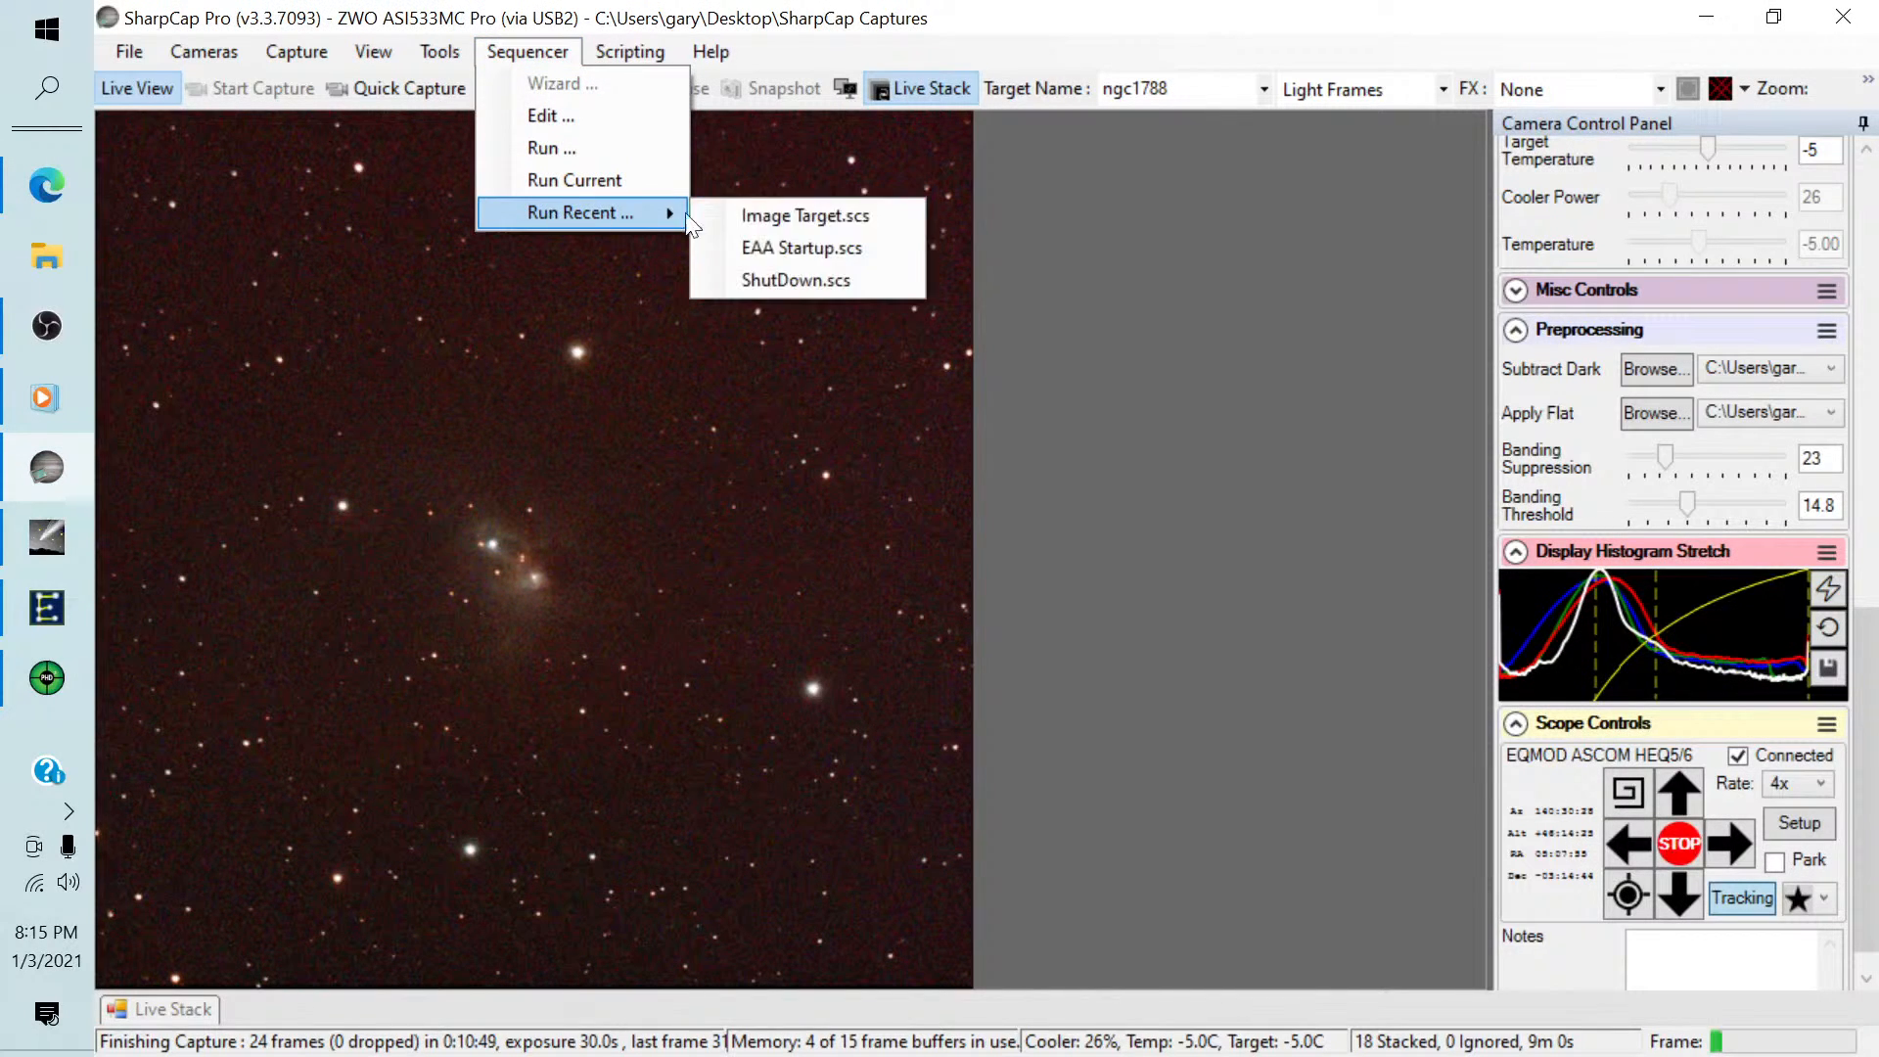
{"action": "left_click", "coordinate": [741, 214]}
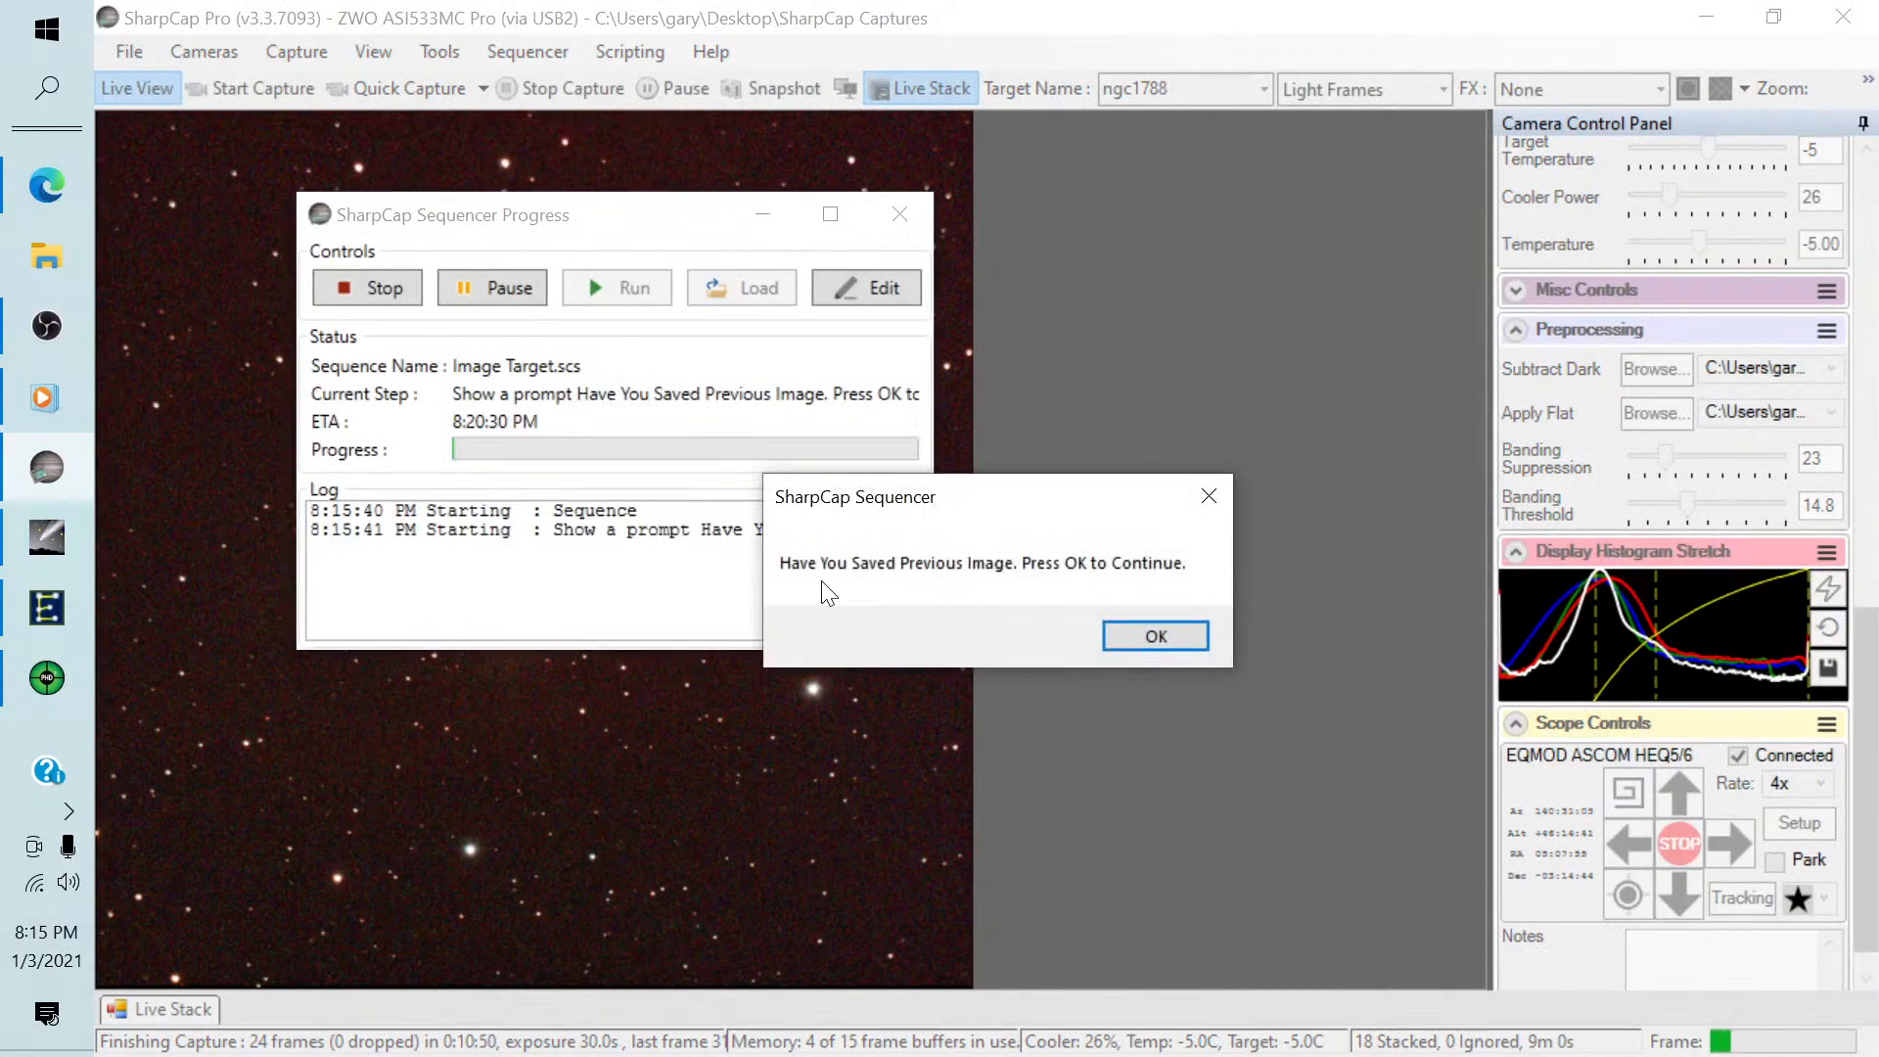
{"action": "left_click", "coordinate": [1136, 634]}
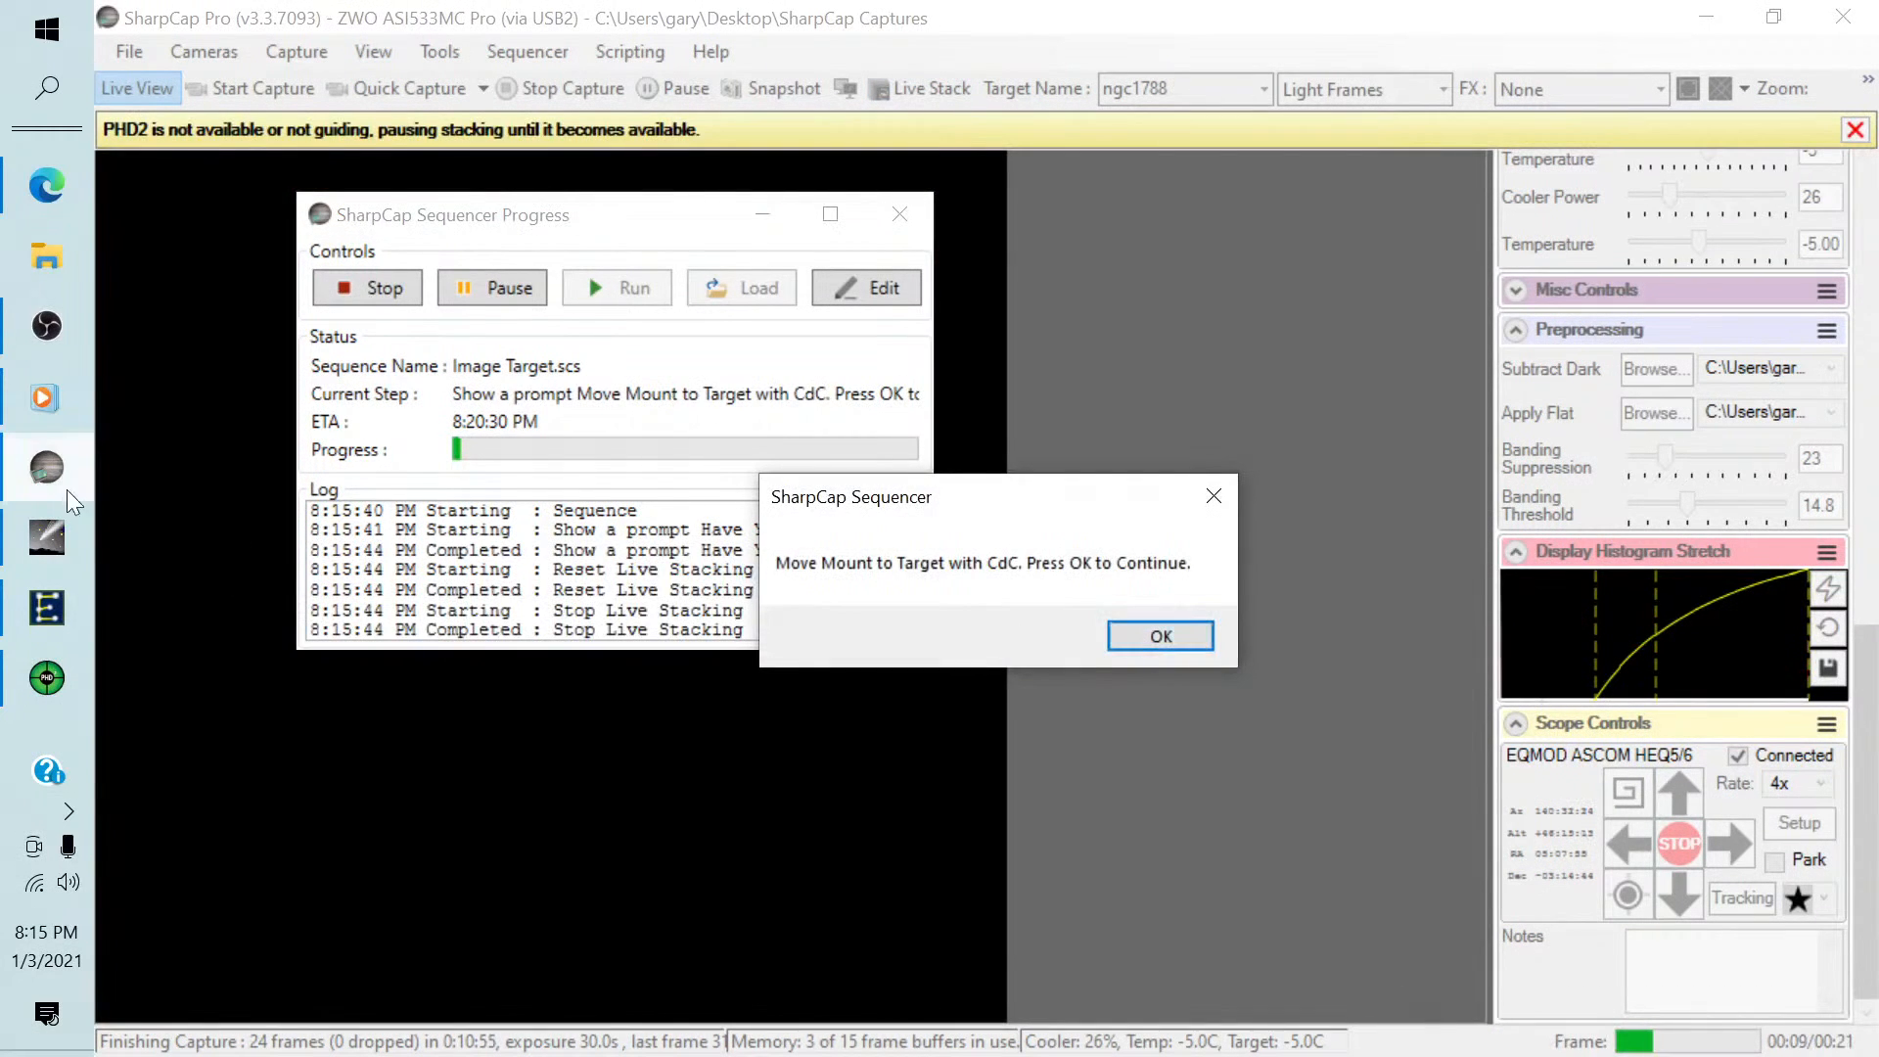
Switch to Cartes du Ciel and examine the sky around NGC 1788 for the next imaging target.
{"action": "left_click", "coordinate": [46, 536]}
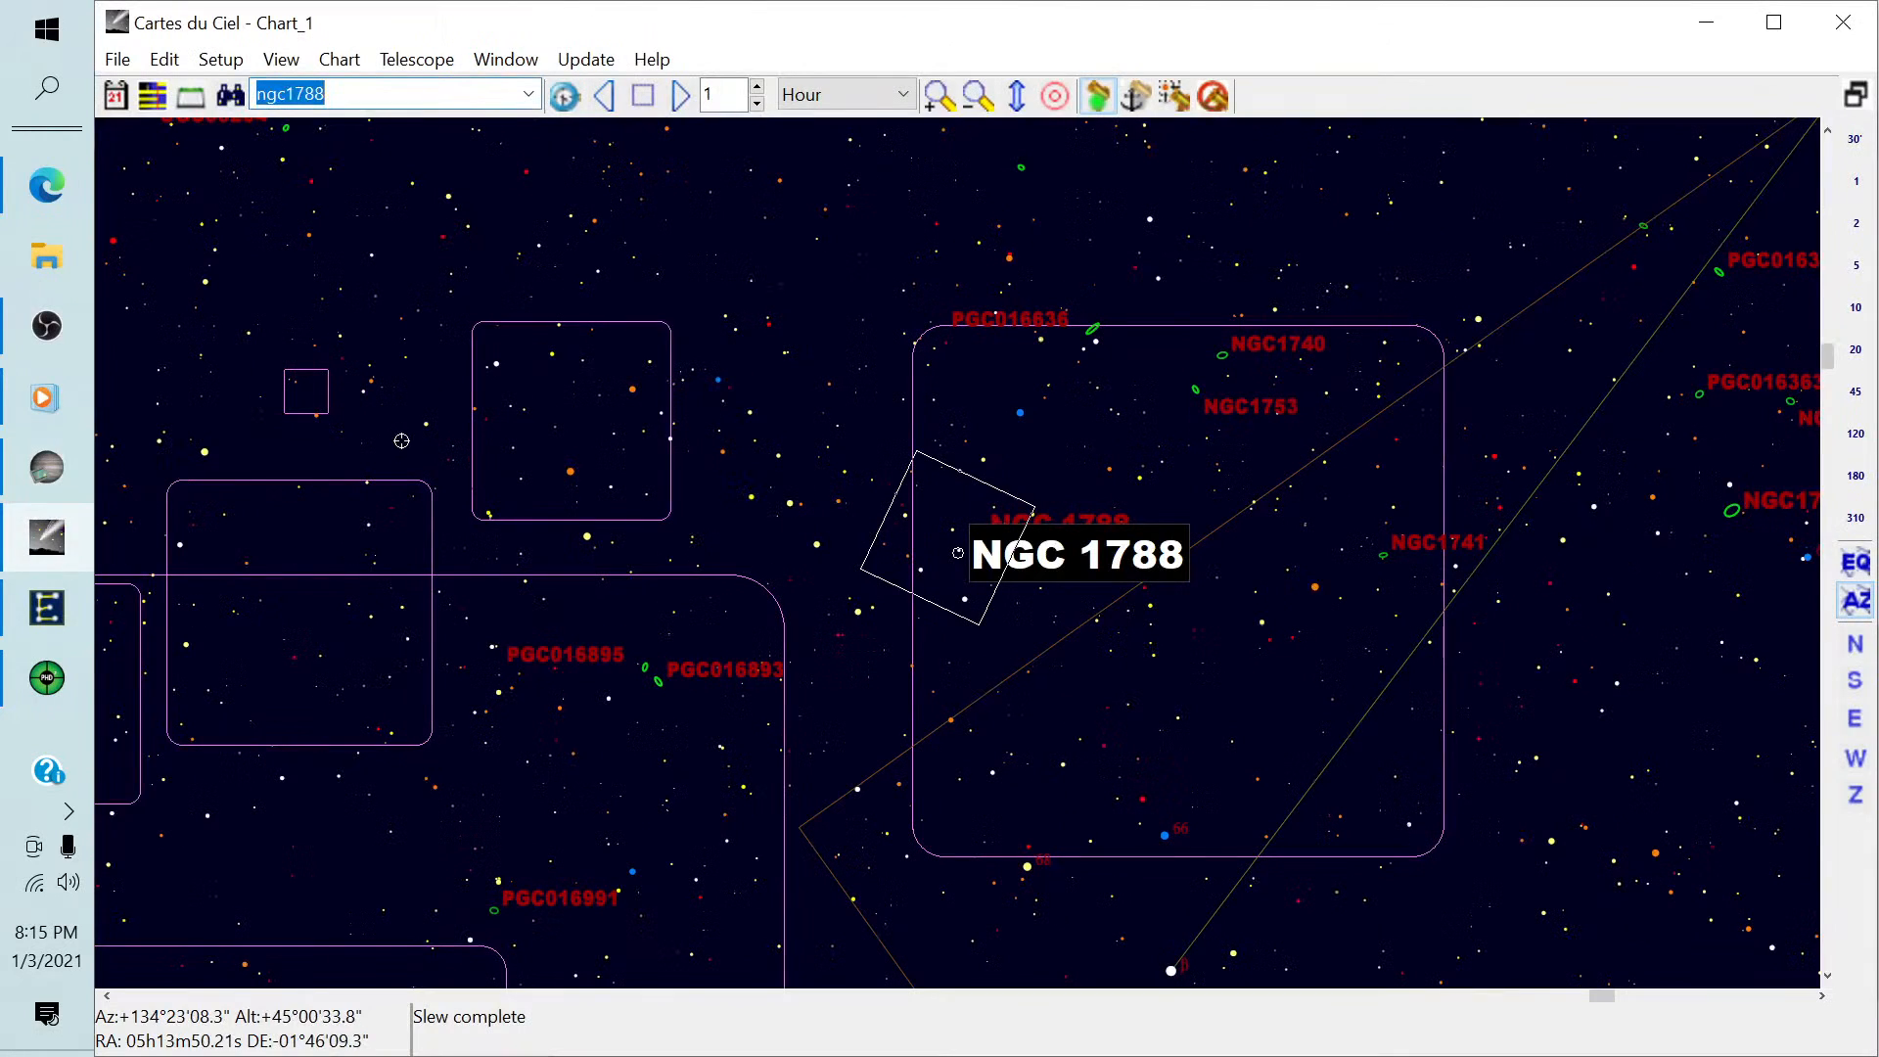
{"action": "scroll", "coordinate": [401, 441], "scroll_direction": "down", "scroll_amount": 5}
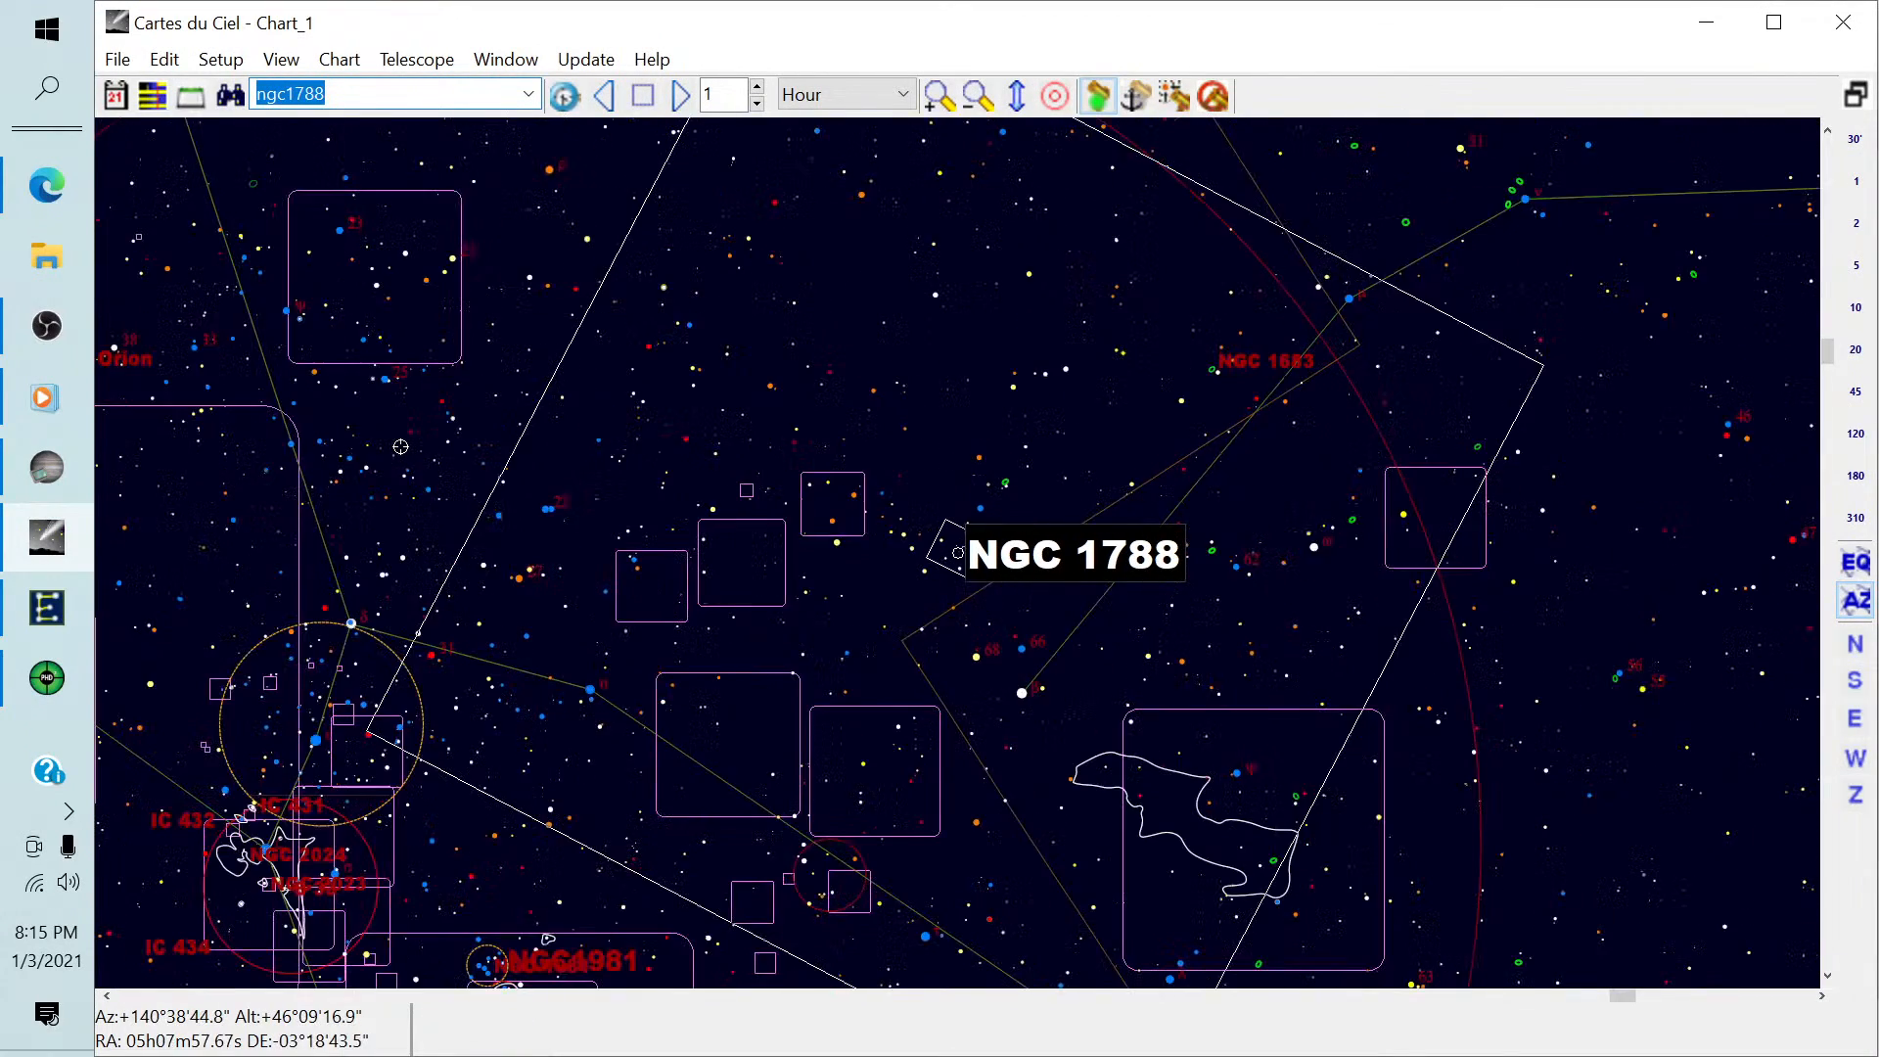
{"action": "scroll", "coordinate": [400, 447], "scroll_direction": "up", "scroll_amount": 1}
{"action": "scroll", "coordinate": [777, 368], "scroll_direction": "down", "scroll_amount": 1}
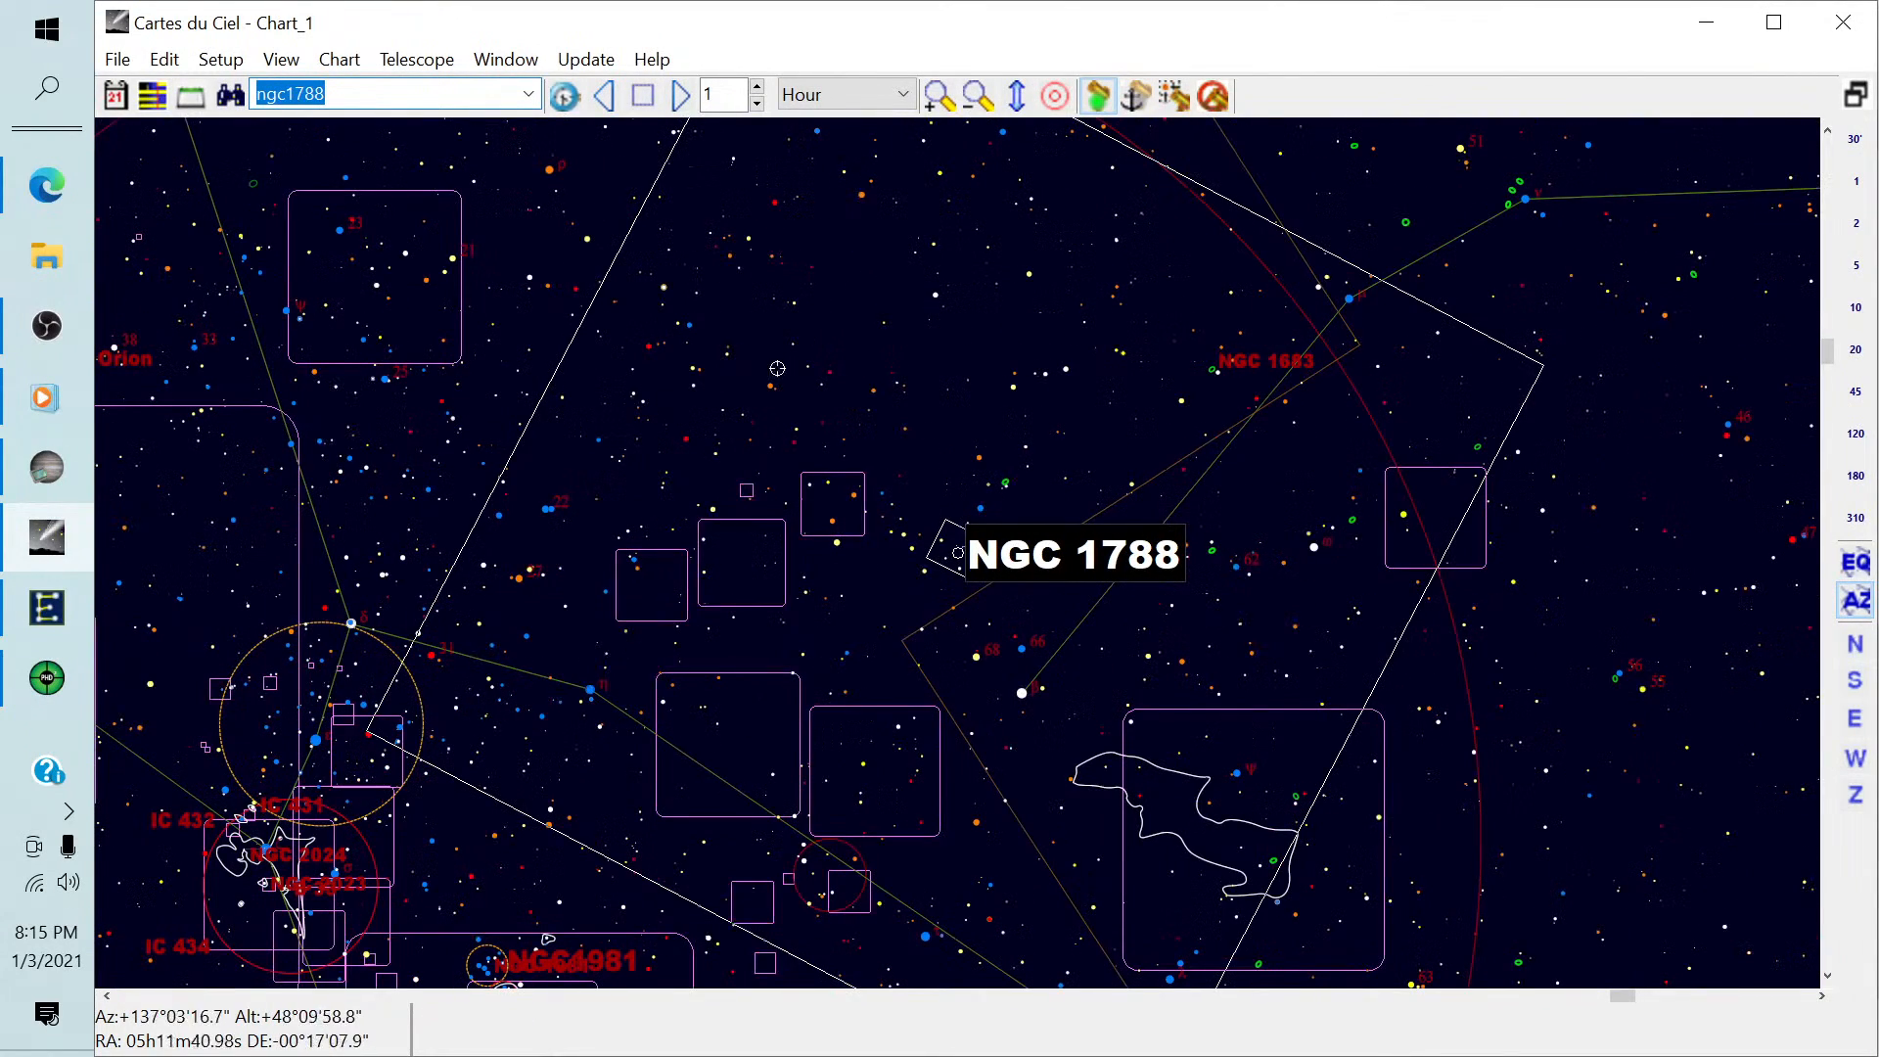
{"action": "left_click_drag", "start_coordinate": [1354, 529], "coordinate": [1143, 449]}
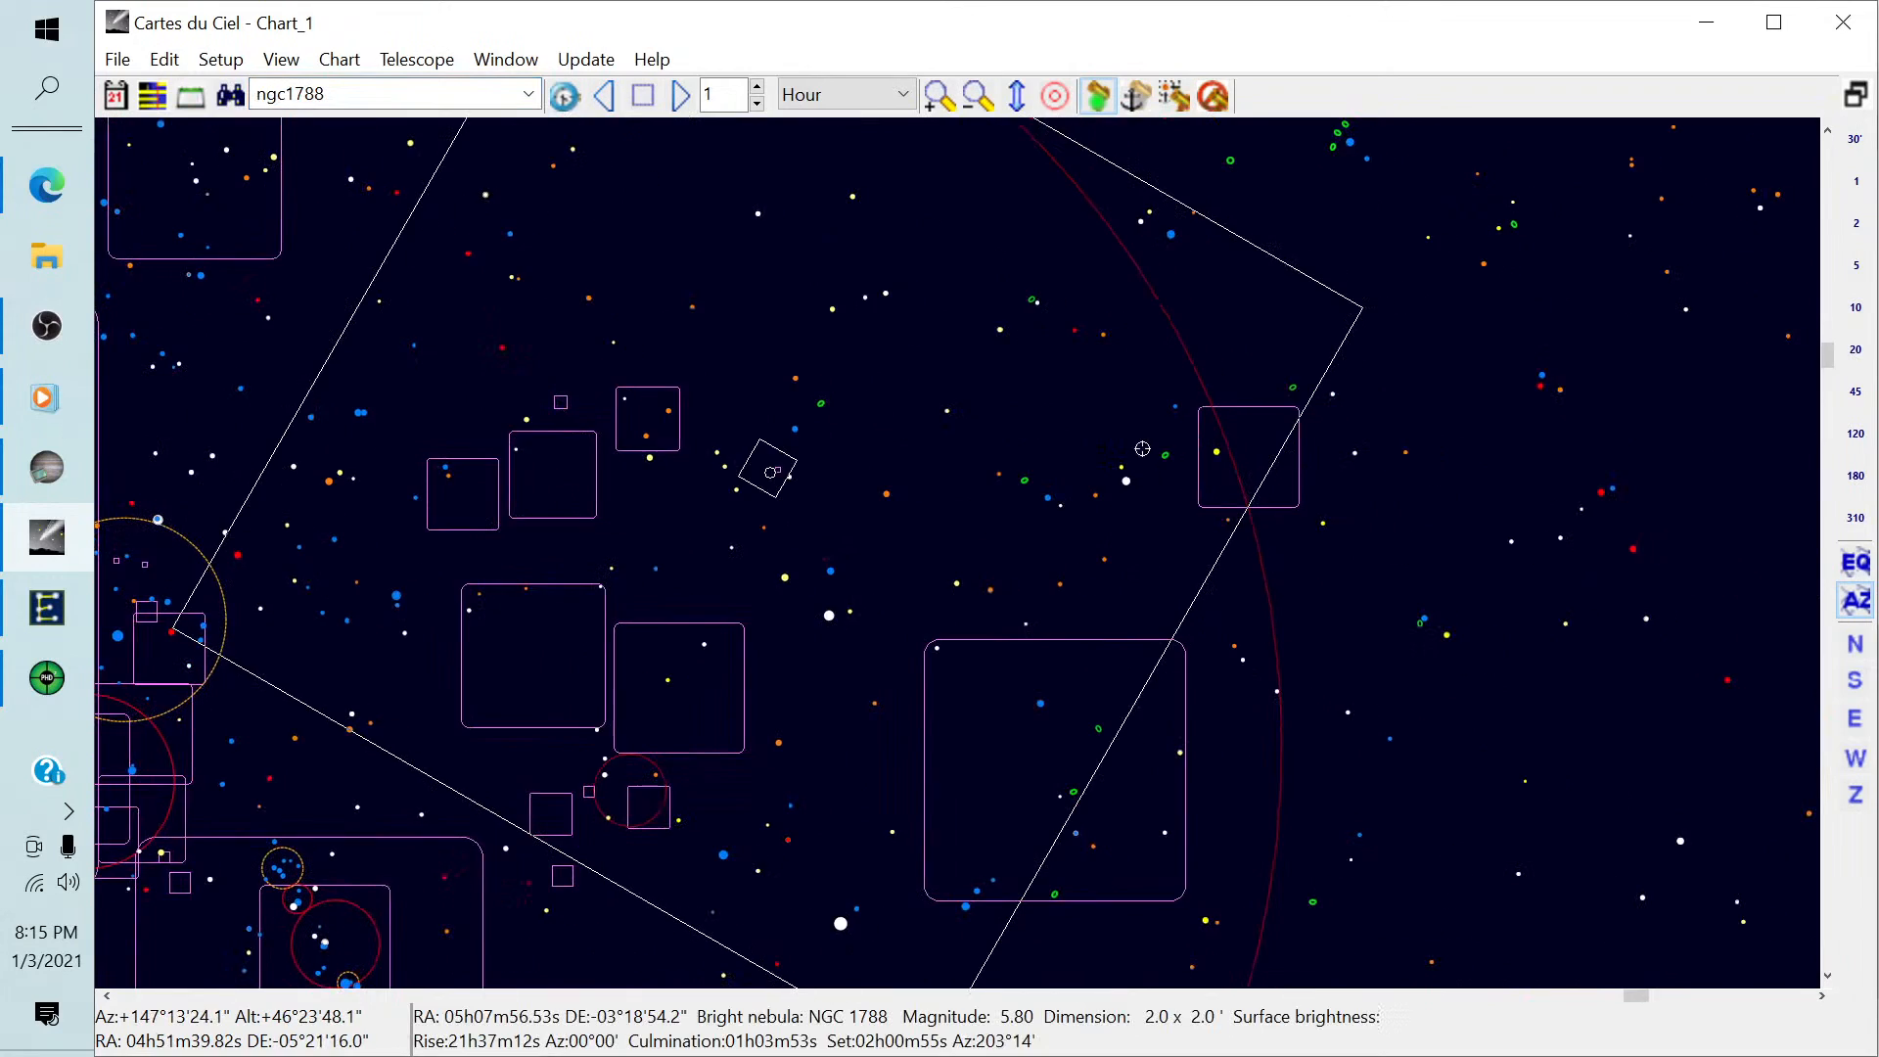
{"action": "scroll", "coordinate": [1226, 460], "scroll_direction": "up", "scroll_amount": 4}
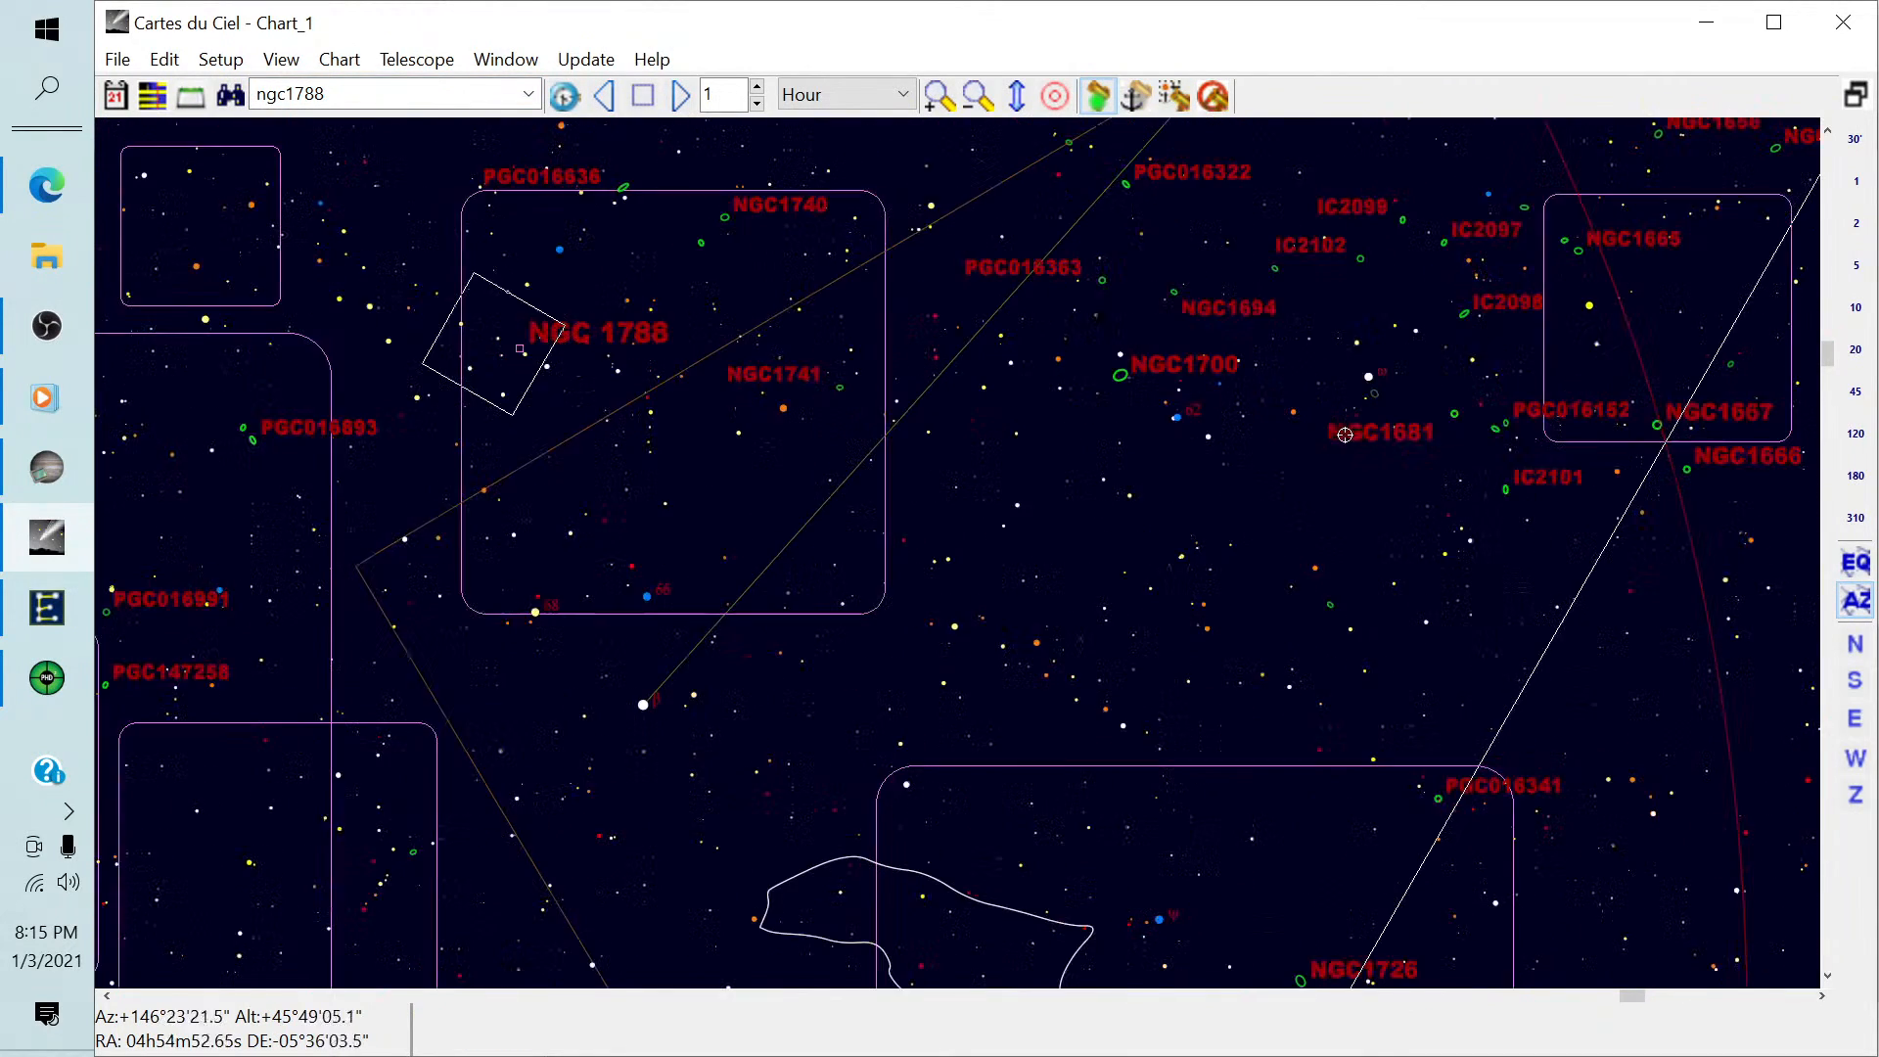
{"action": "scroll", "coordinate": [1351, 411], "scroll_direction": "up", "scroll_amount": 1}
{"action": "left_click_drag", "start_coordinate": [1364, 378], "coordinate": [969, 404]}
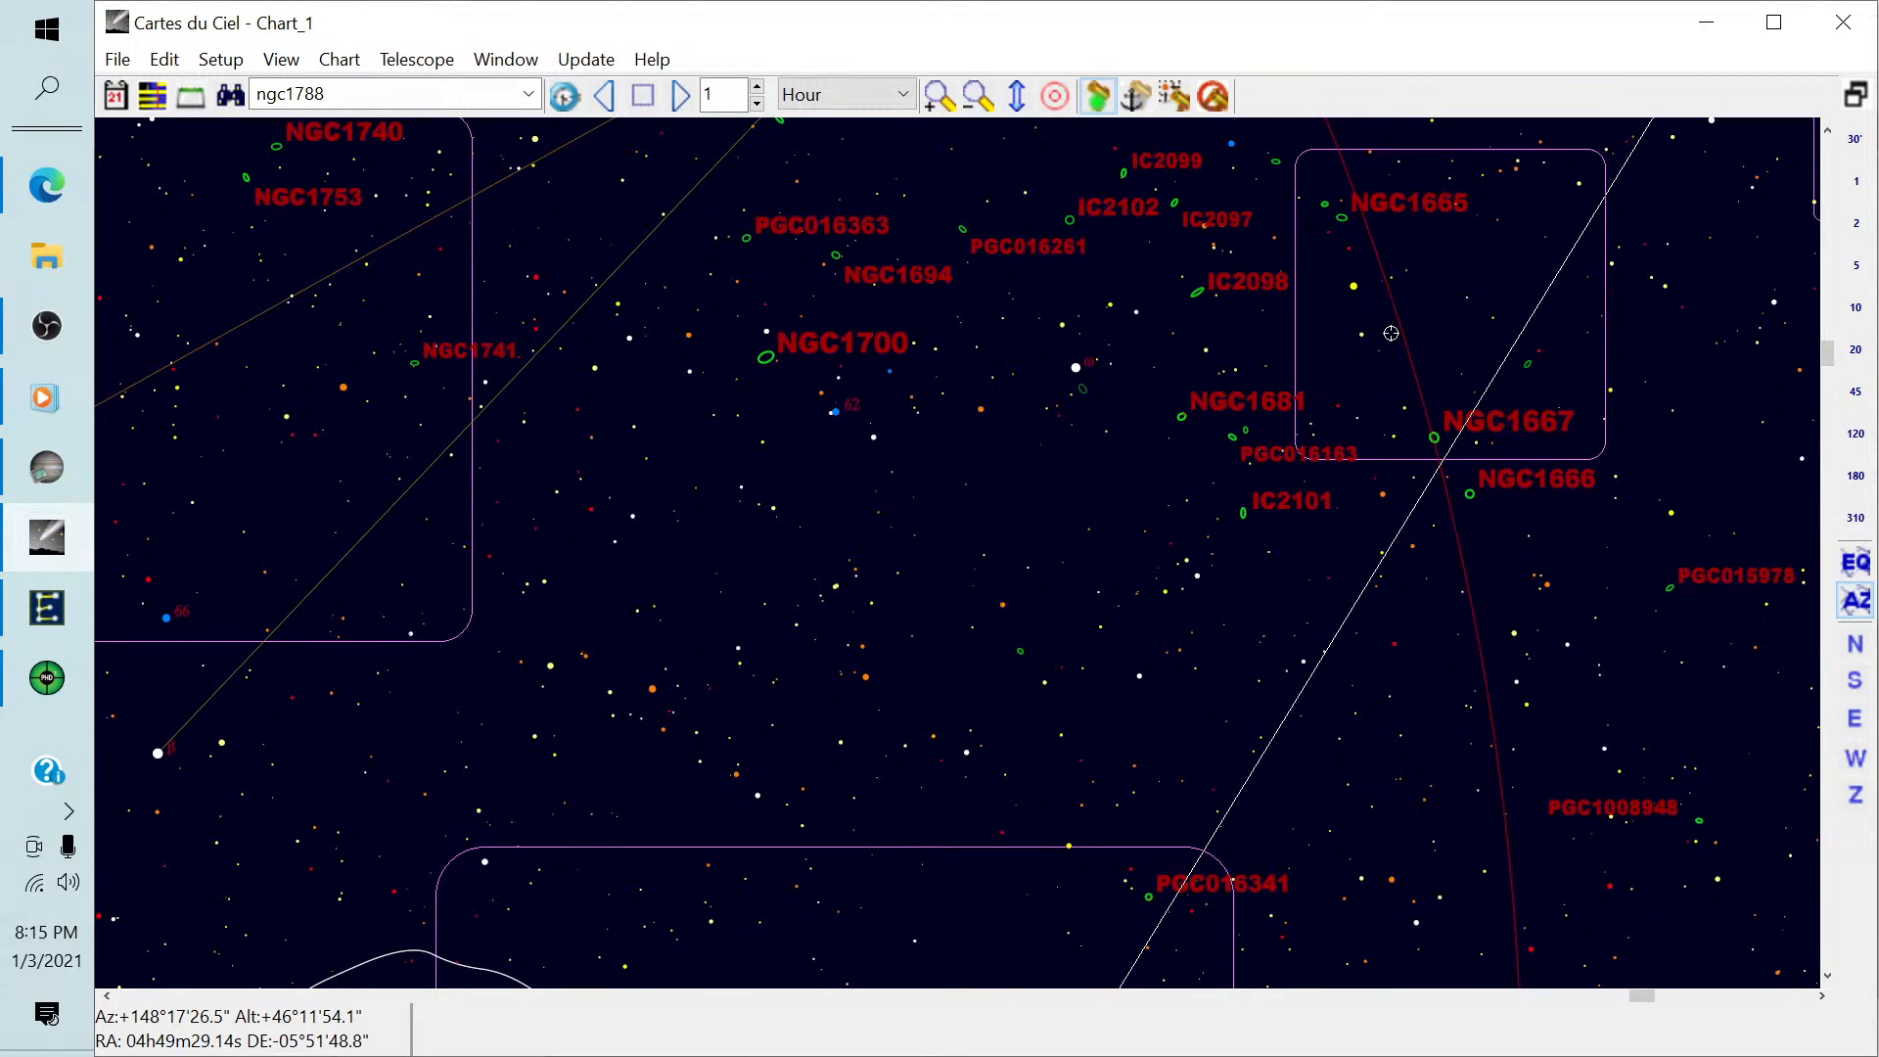
Select the galaxy NGC1700 on the chart and slew the telescope to it.
{"action": "left_click", "coordinate": [766, 360]}
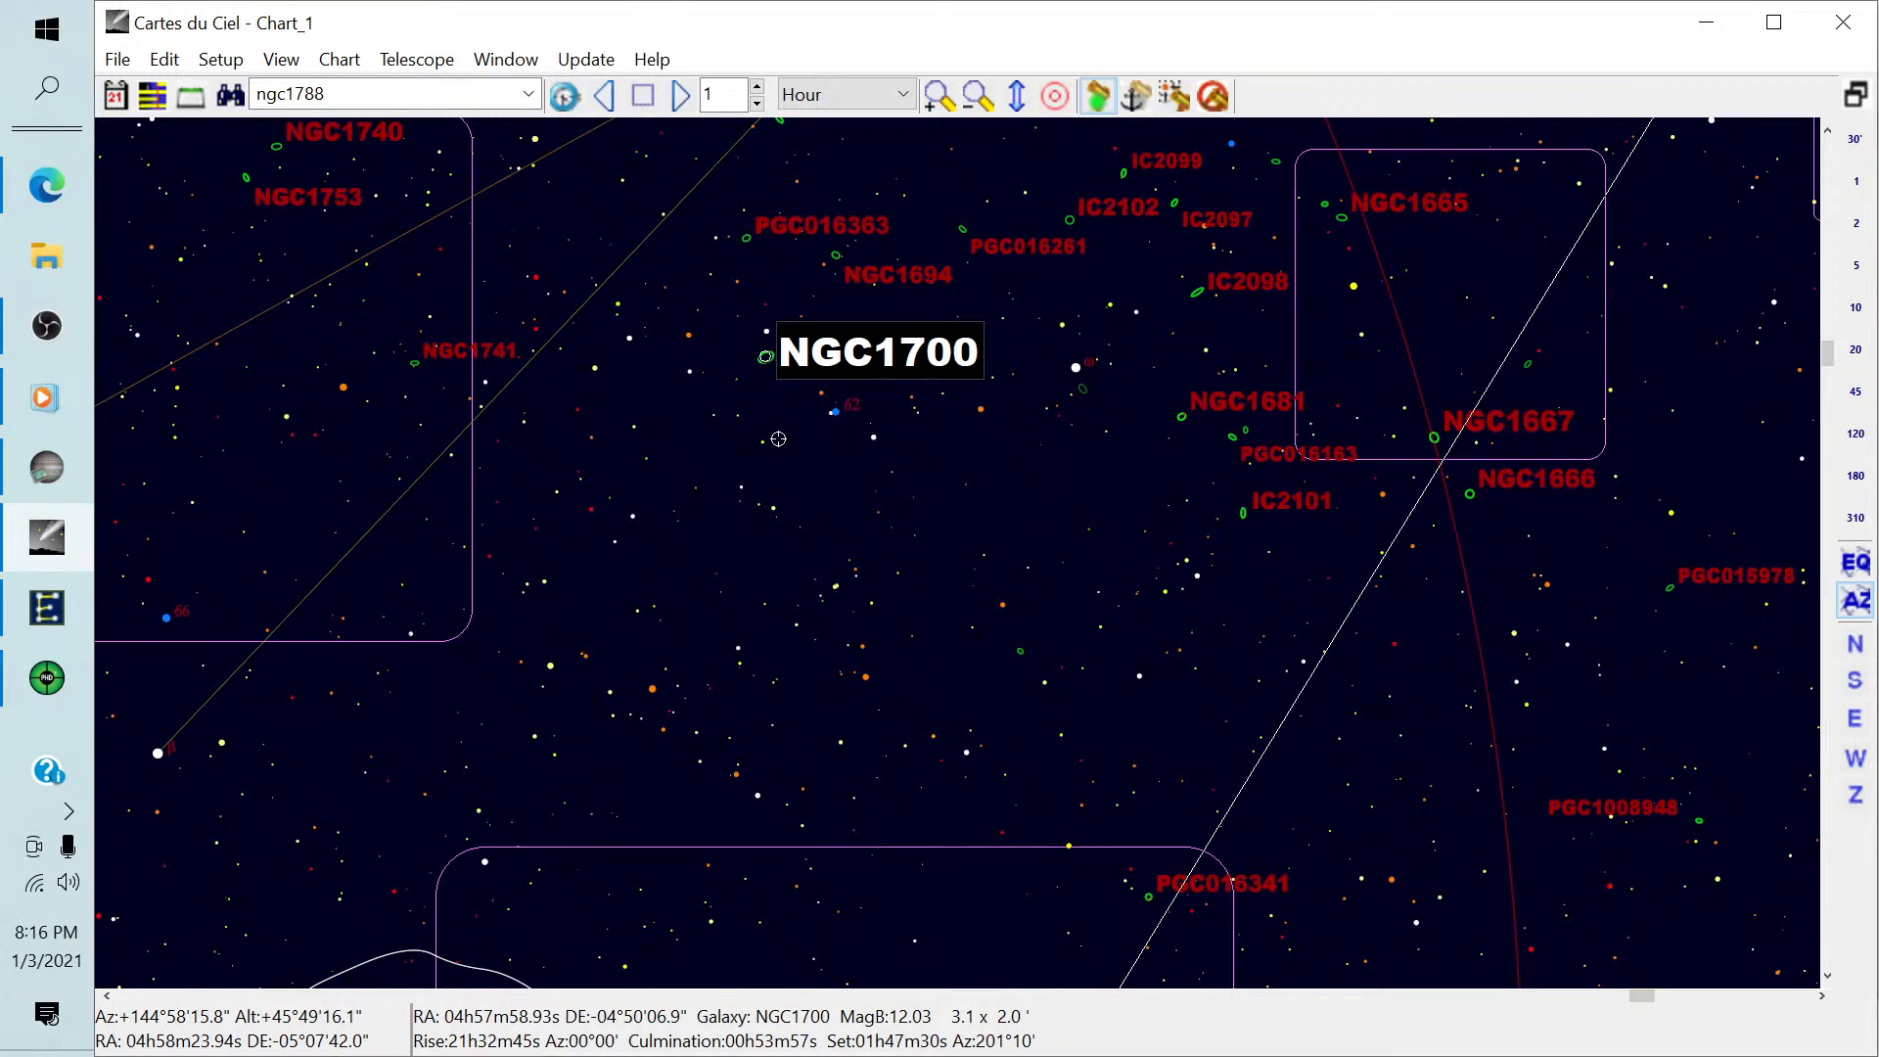
{"action": "scroll", "coordinate": [778, 439], "scroll_direction": "up", "scroll_amount": 1}
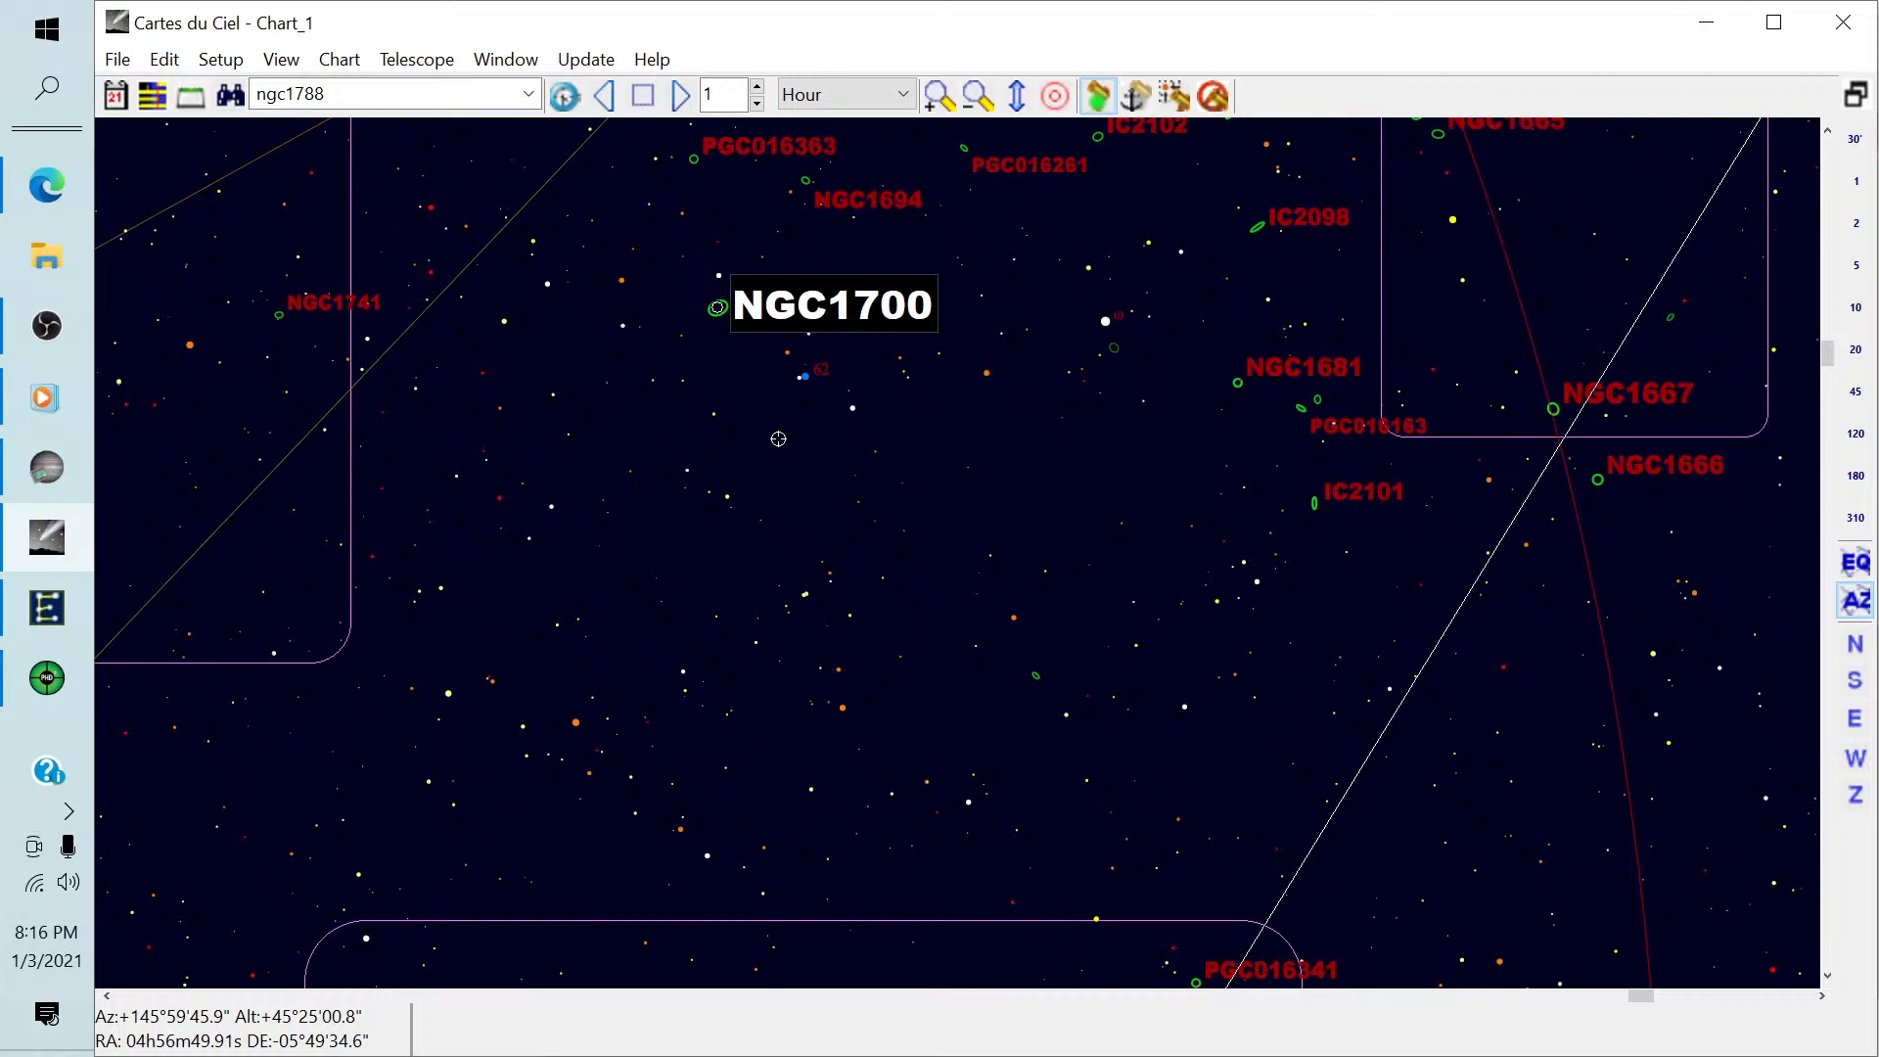
{"action": "scroll", "coordinate": [778, 438], "scroll_direction": "up", "scroll_amount": 1}
{"action": "scroll", "coordinate": [778, 438], "scroll_direction": "down", "scroll_amount": 2}
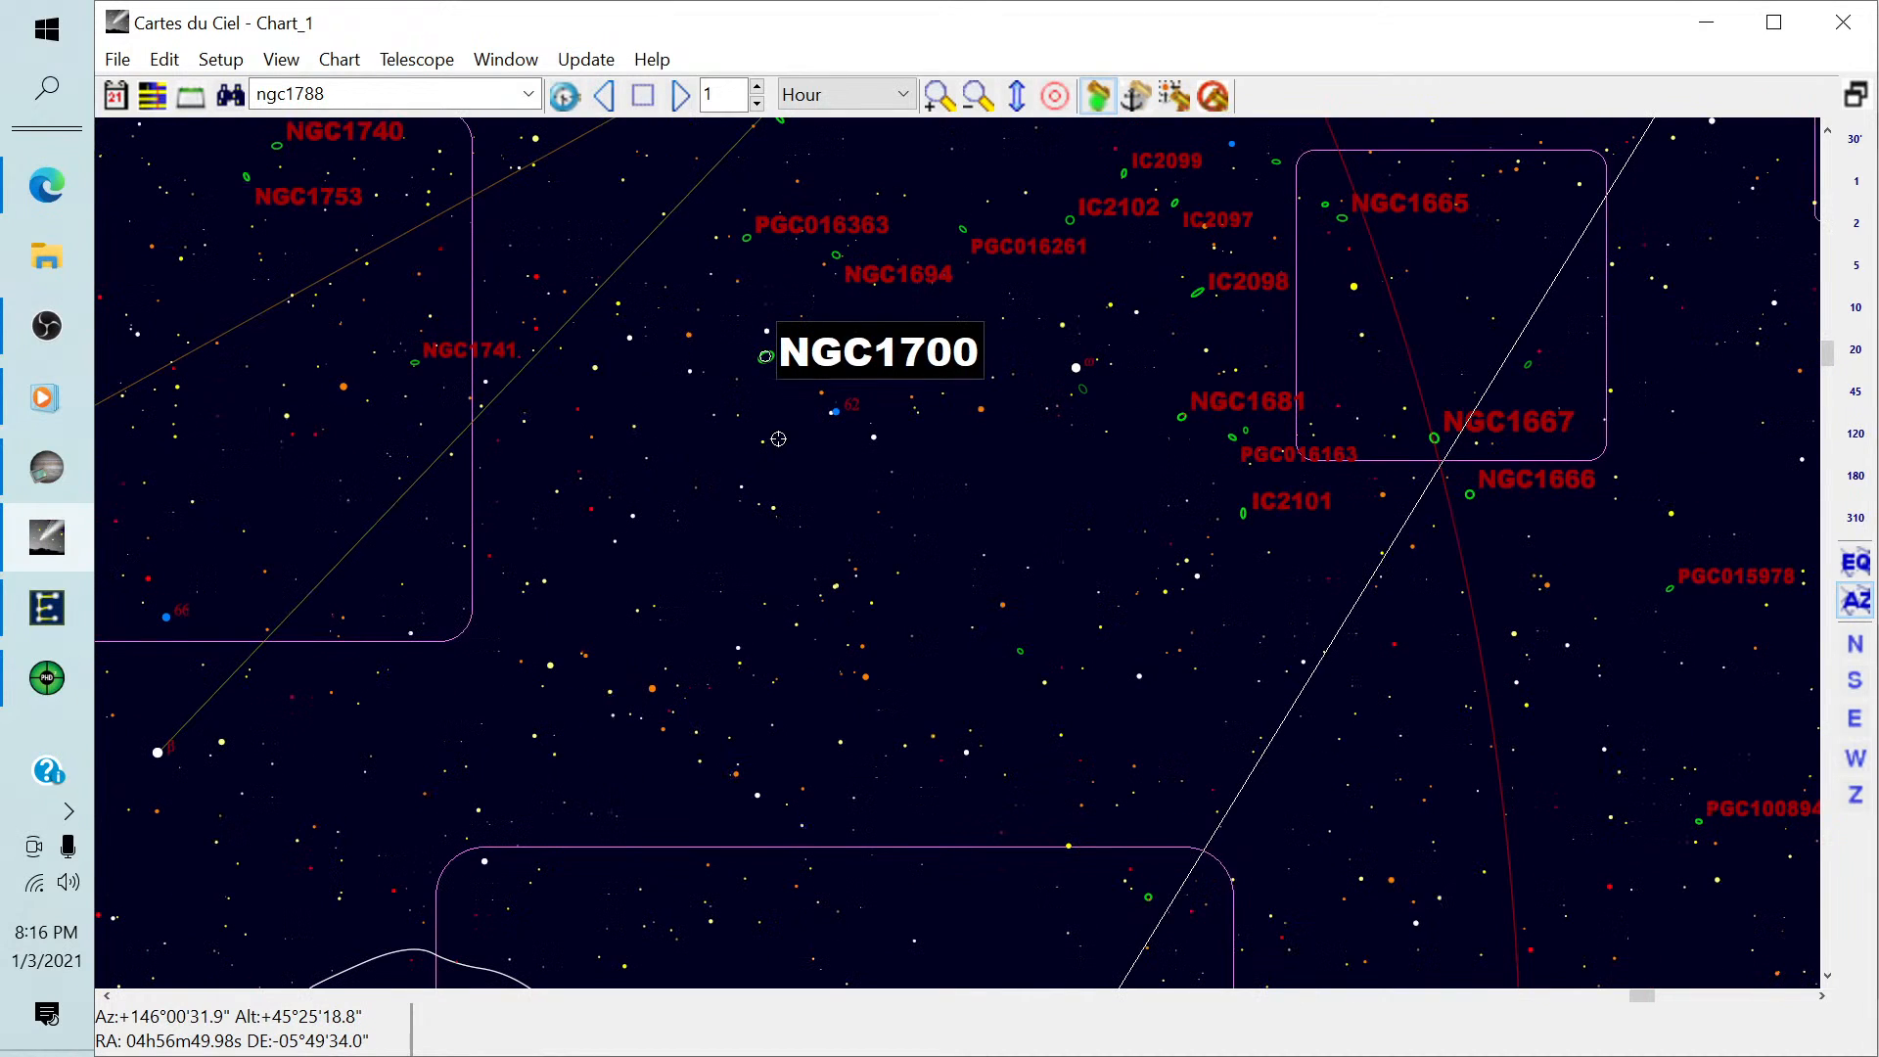
{"action": "scroll", "coordinate": [778, 439], "scroll_direction": "down", "scroll_amount": 1}
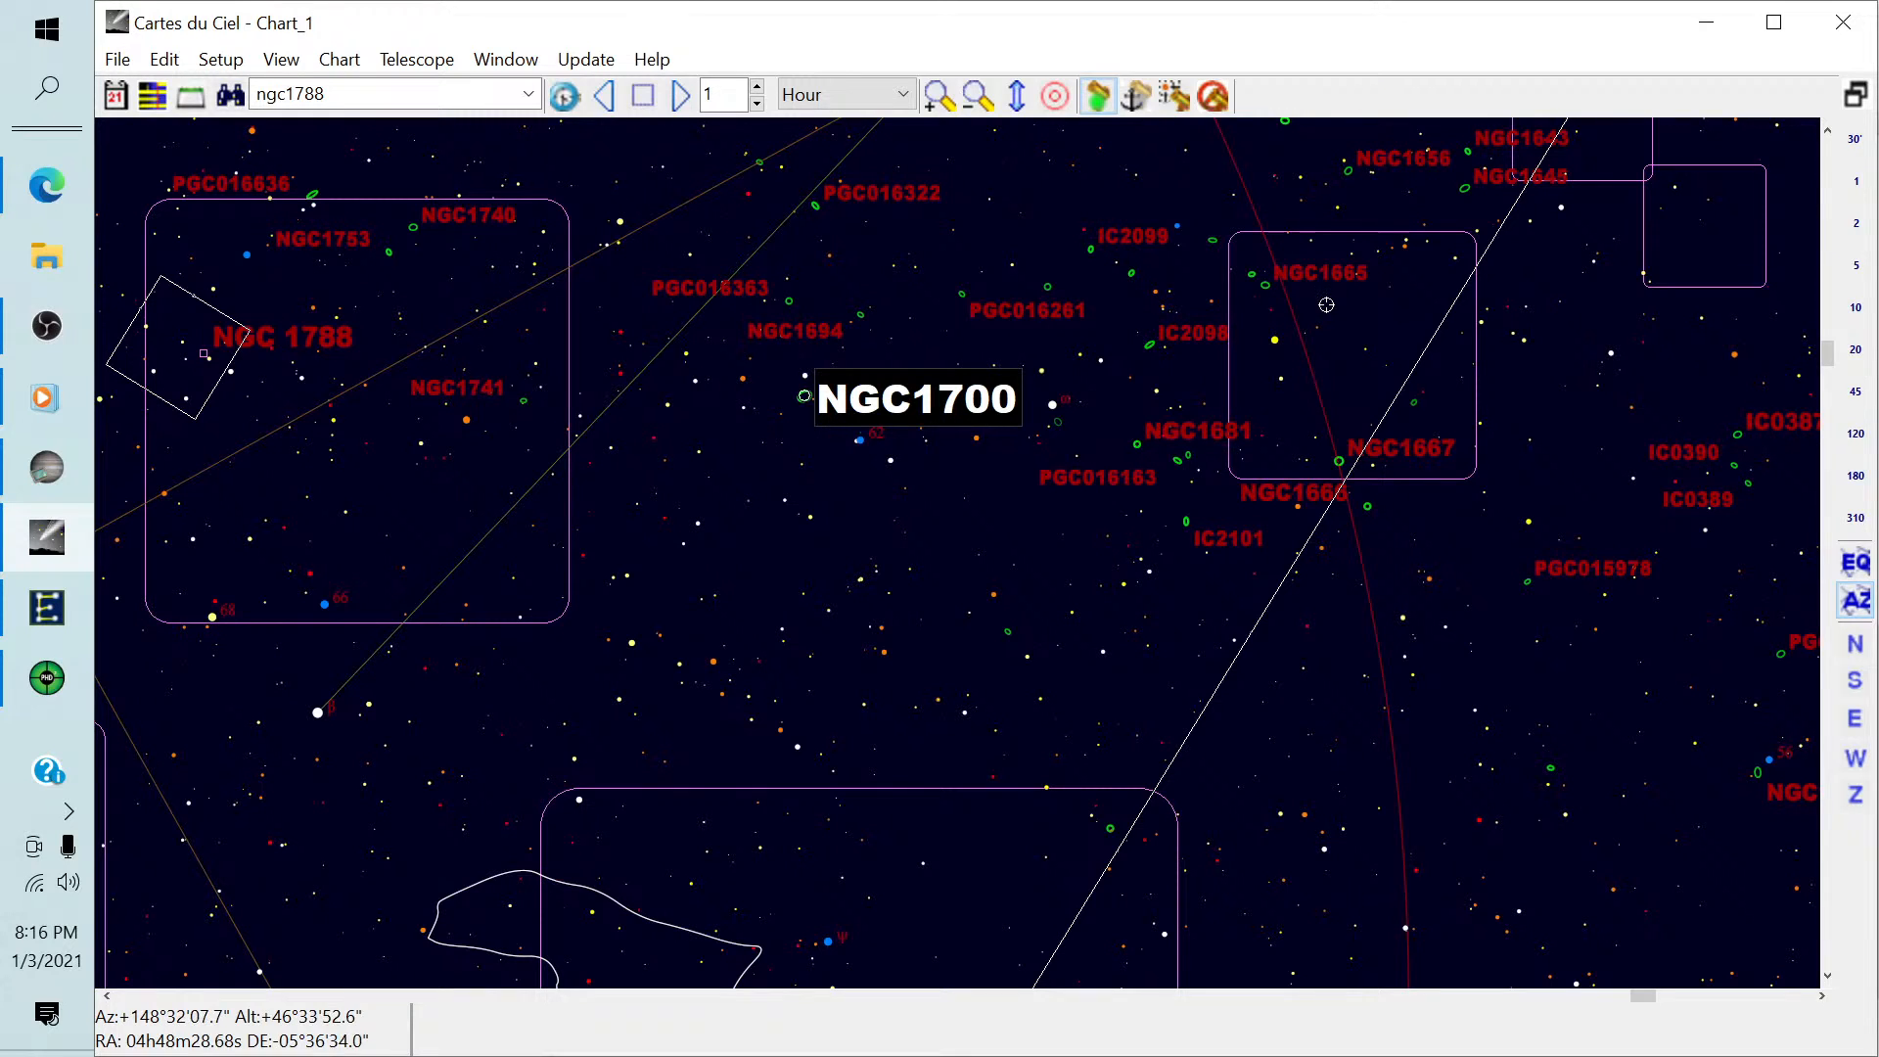
{"action": "scroll", "coordinate": [1326, 304], "scroll_direction": "down", "scroll_amount": 3}
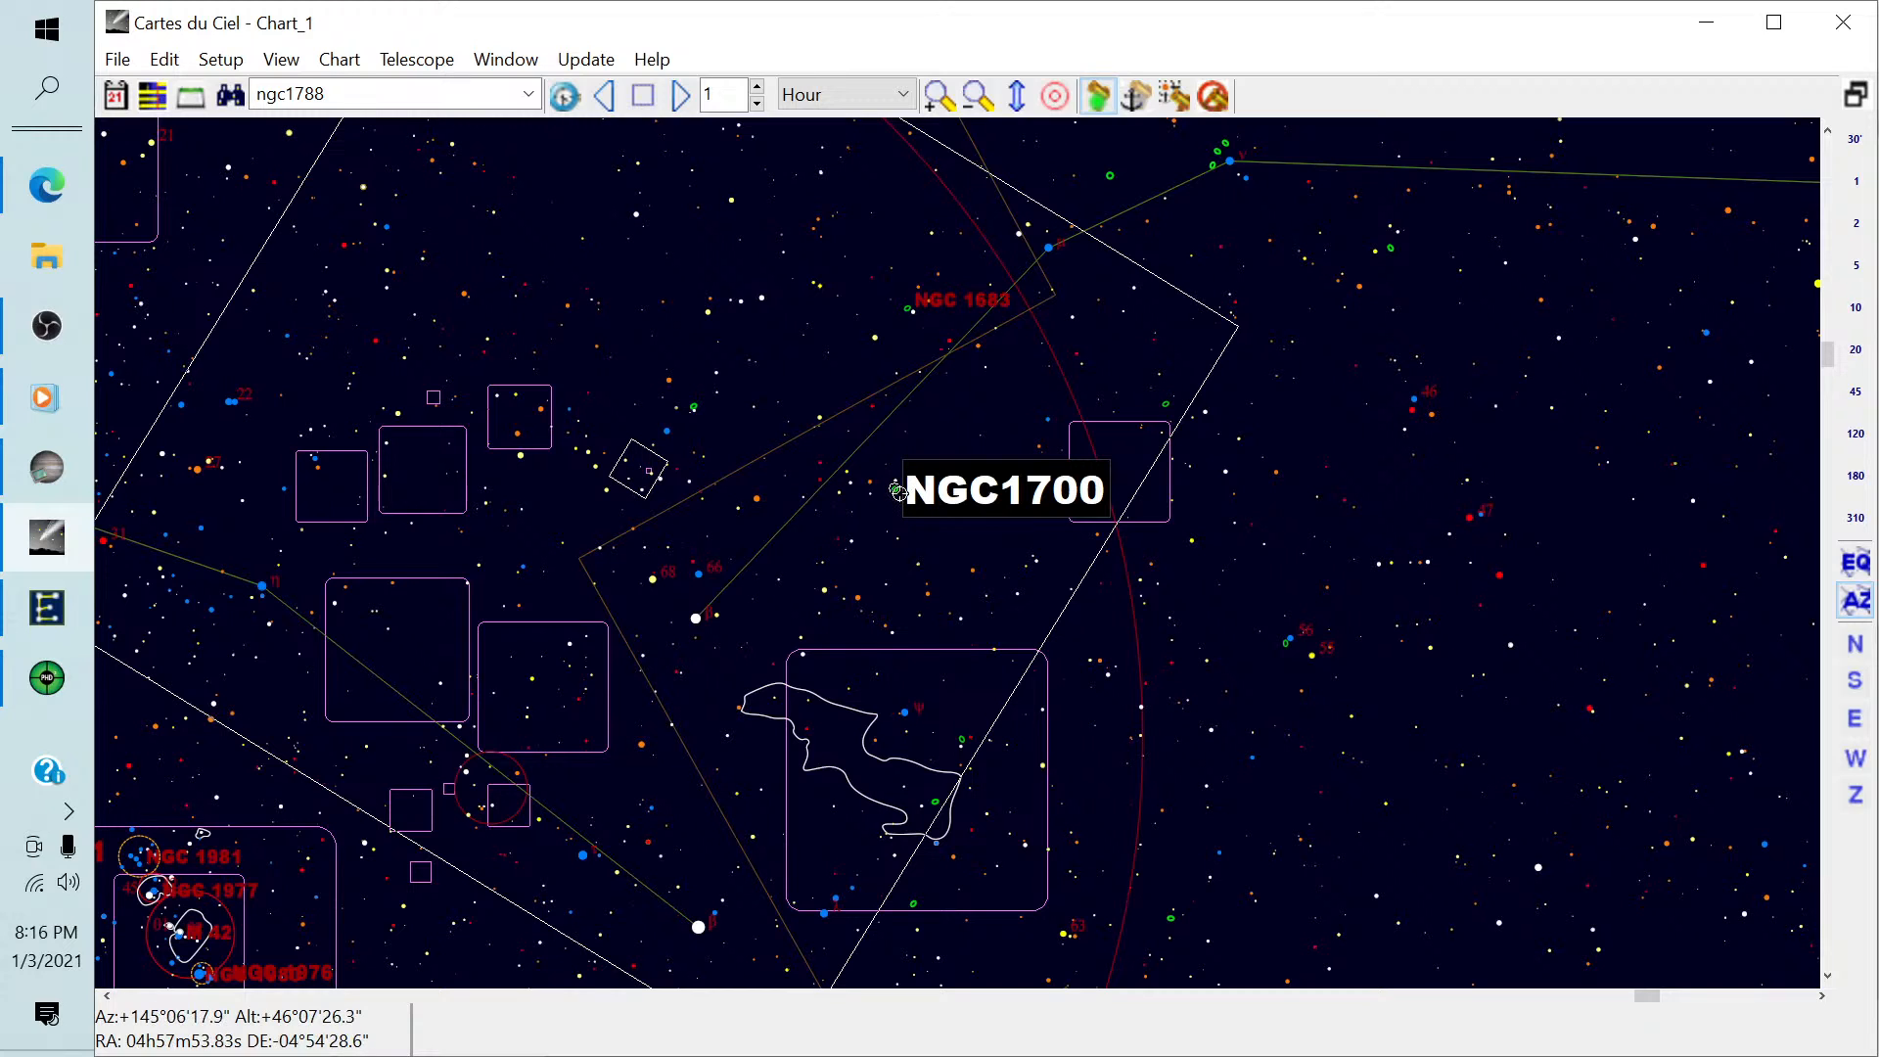
{"action": "left_click", "coordinate": [1178, 102]}
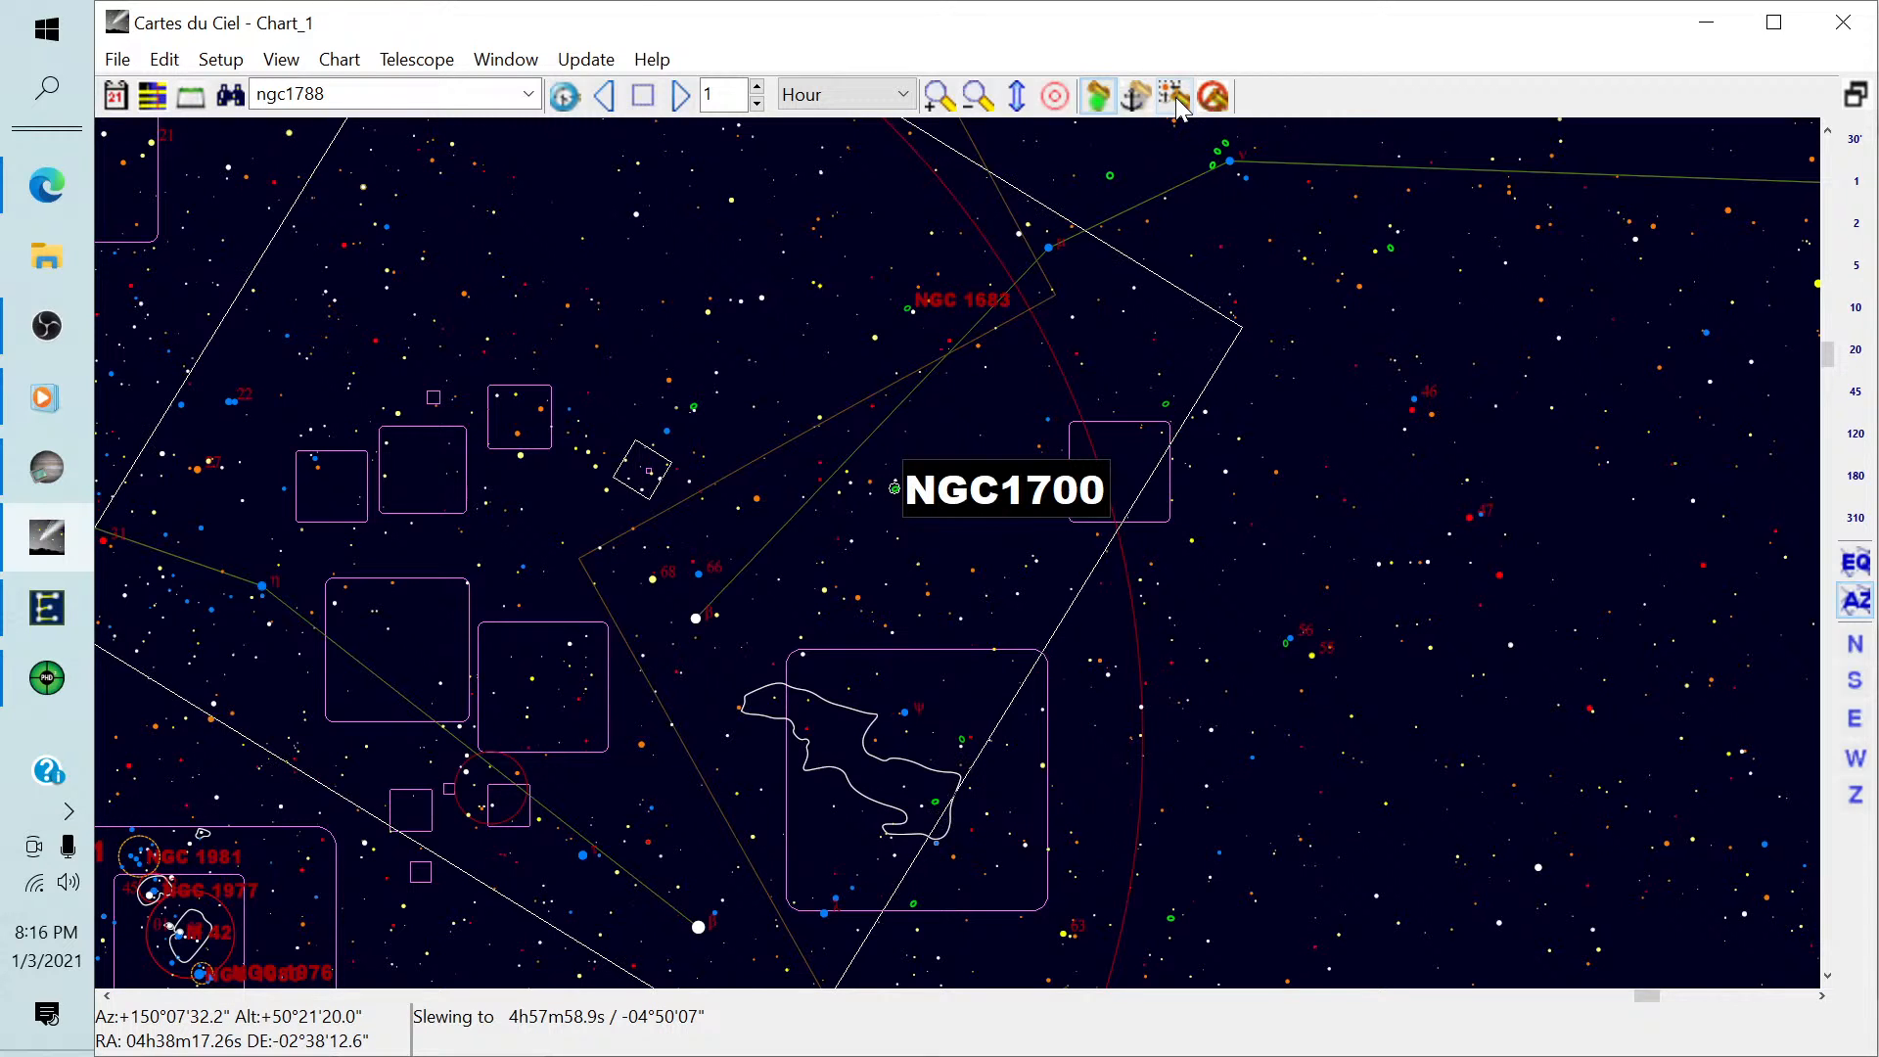
Stop looping and guiding in PHD2, and confirm the mount-move prompt of the sequence in SharpCap.
{"action": "left_click", "coordinate": [47, 678]}
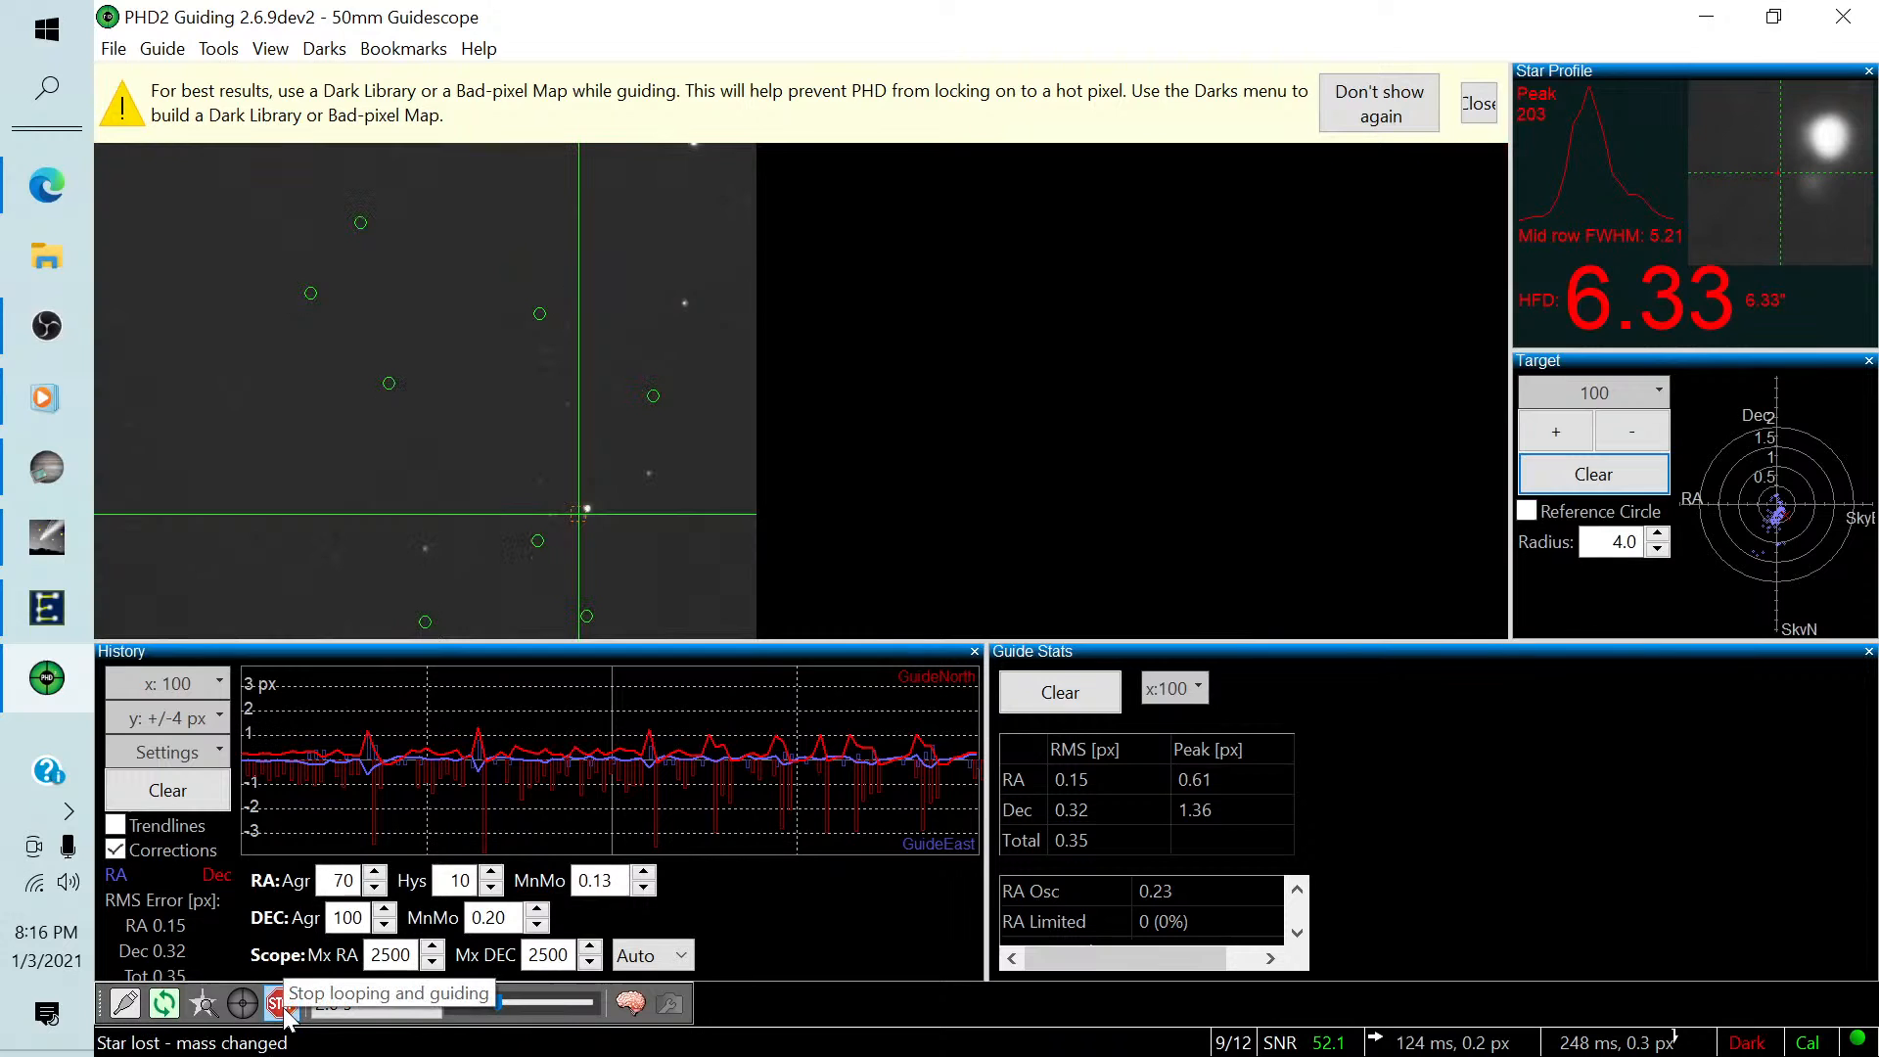
{"action": "left_click", "coordinate": [282, 1003]}
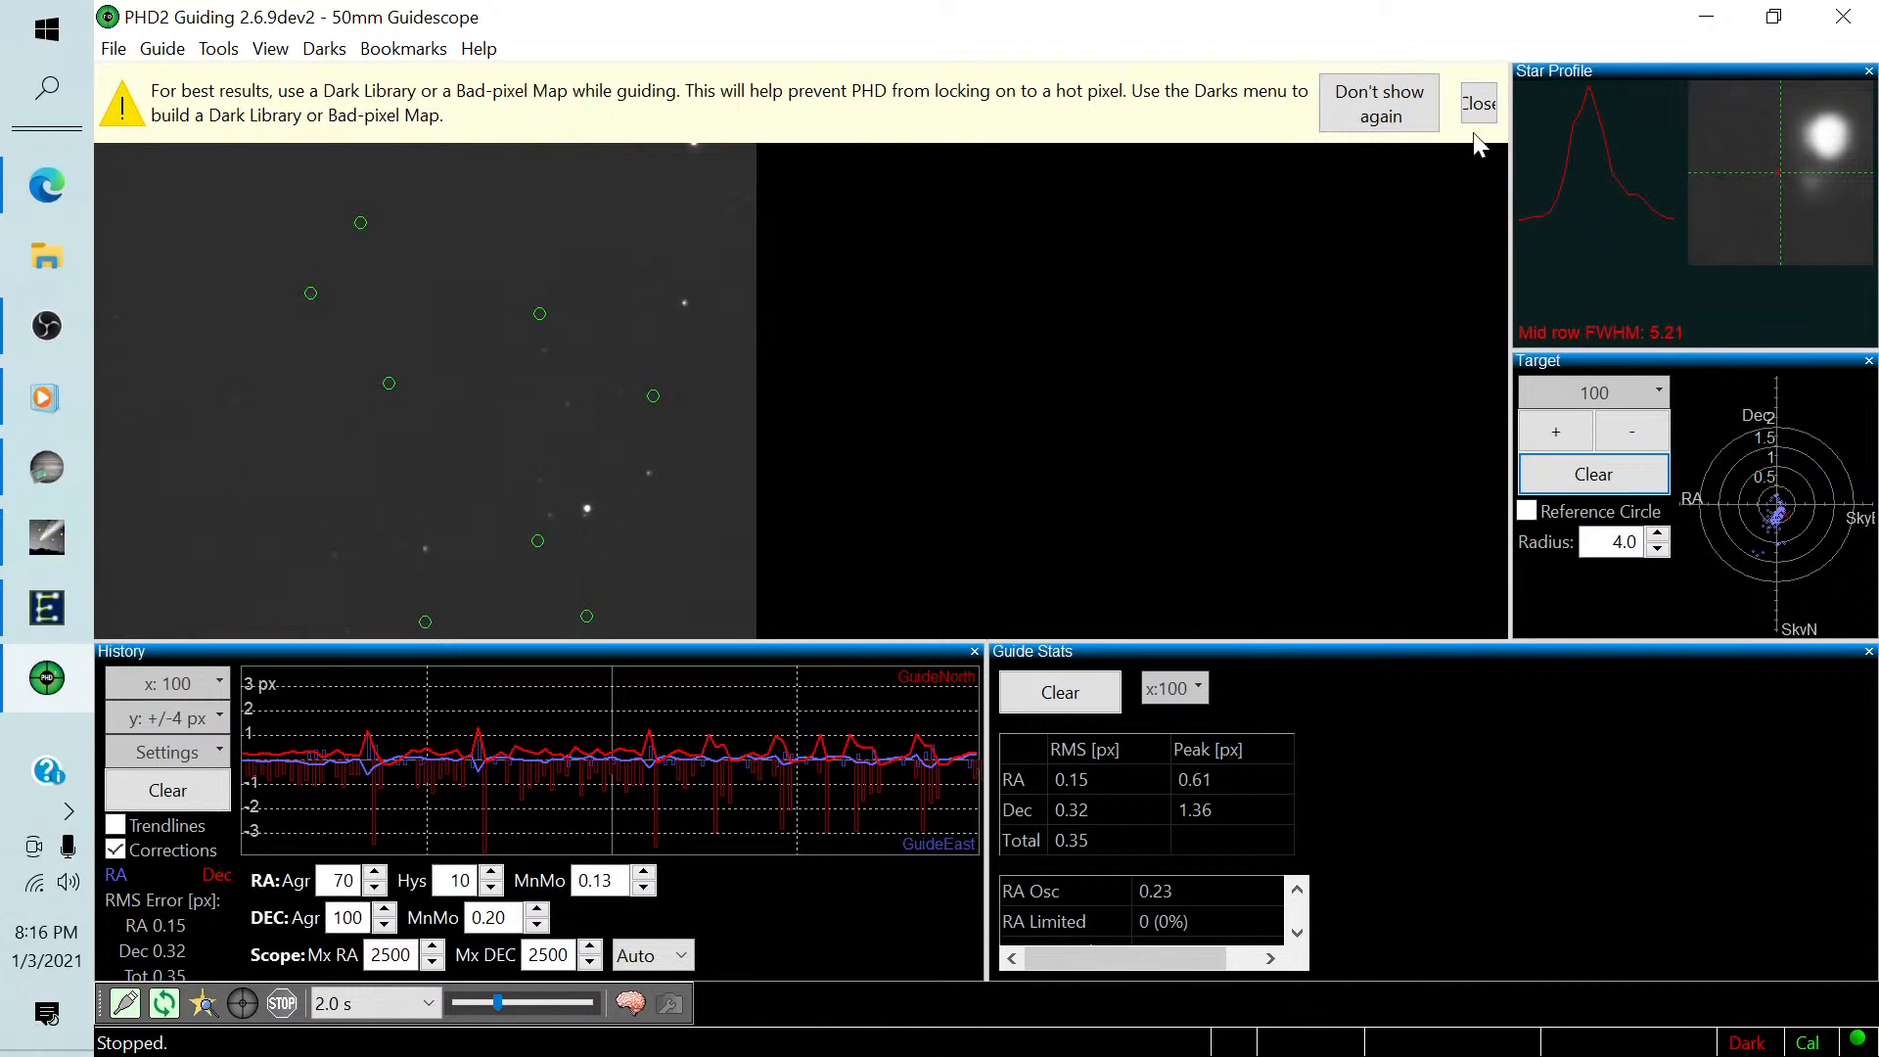
{"action": "left_click", "coordinate": [1477, 103]}
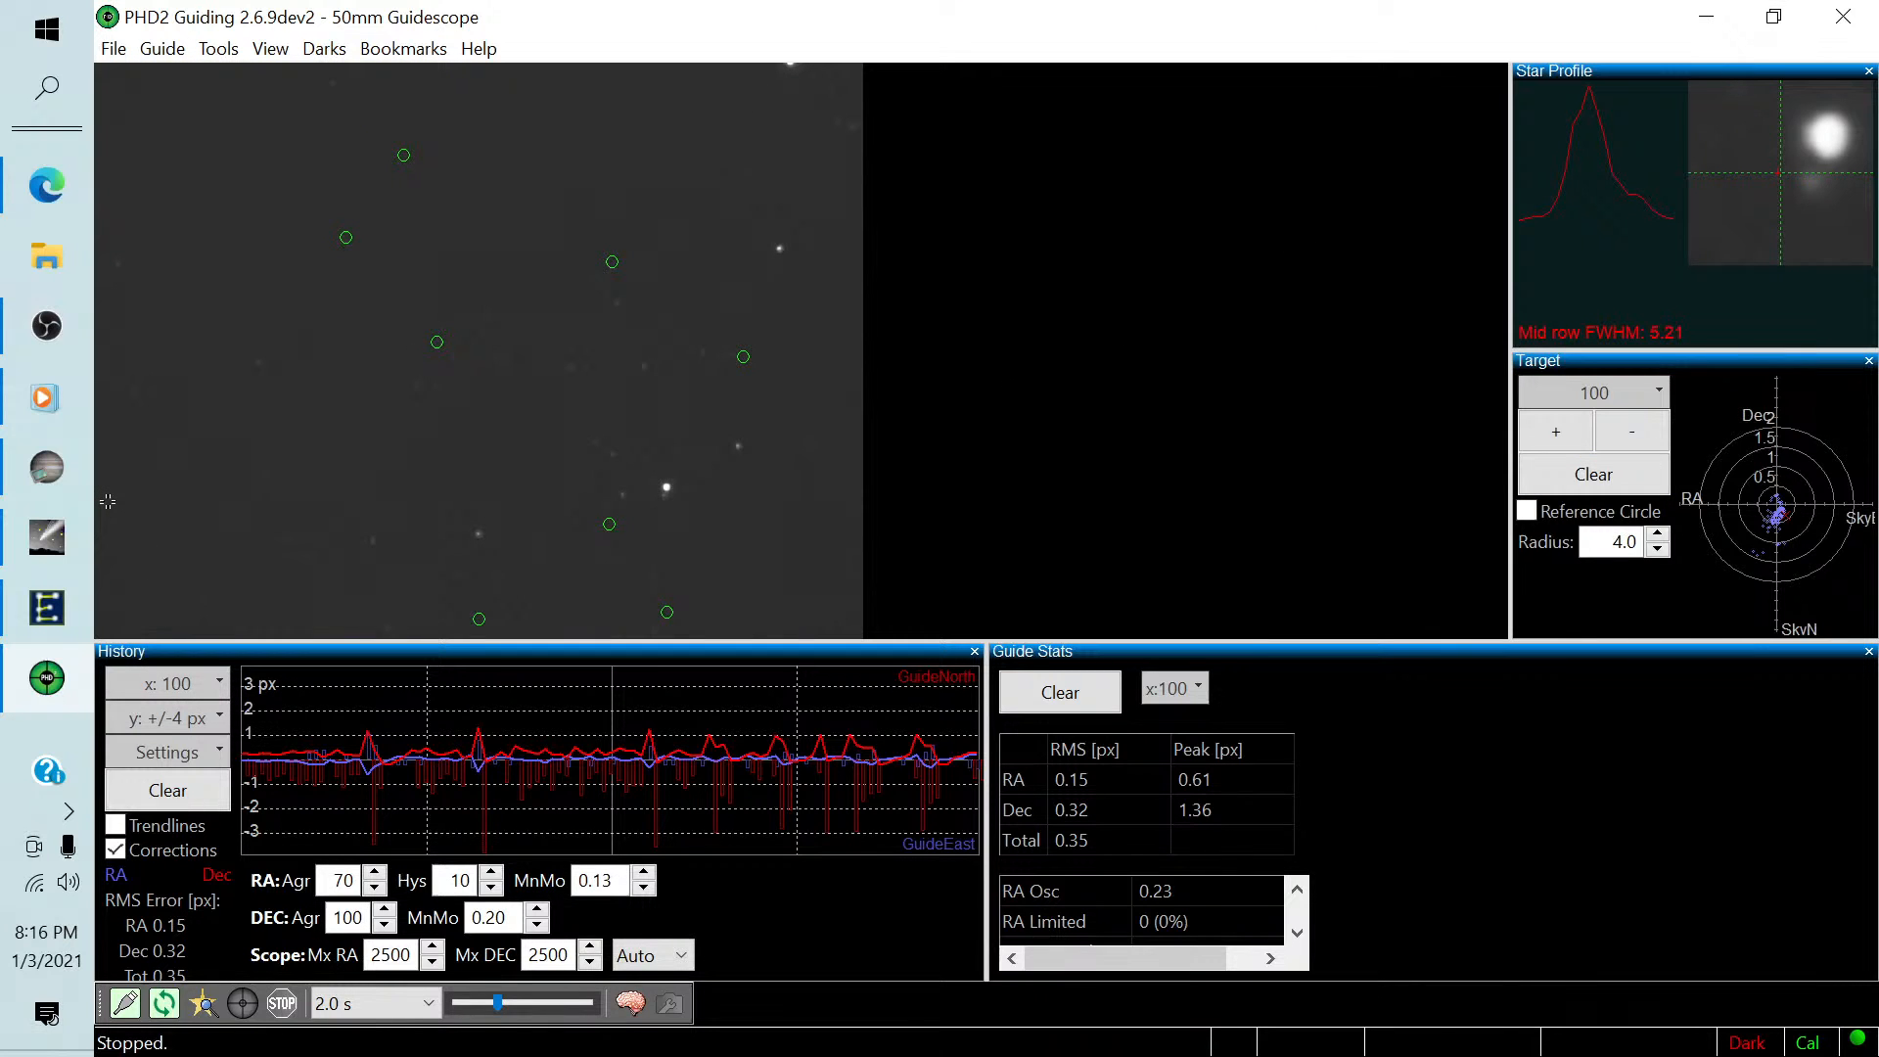
{"action": "left_click", "coordinate": [47, 466]}
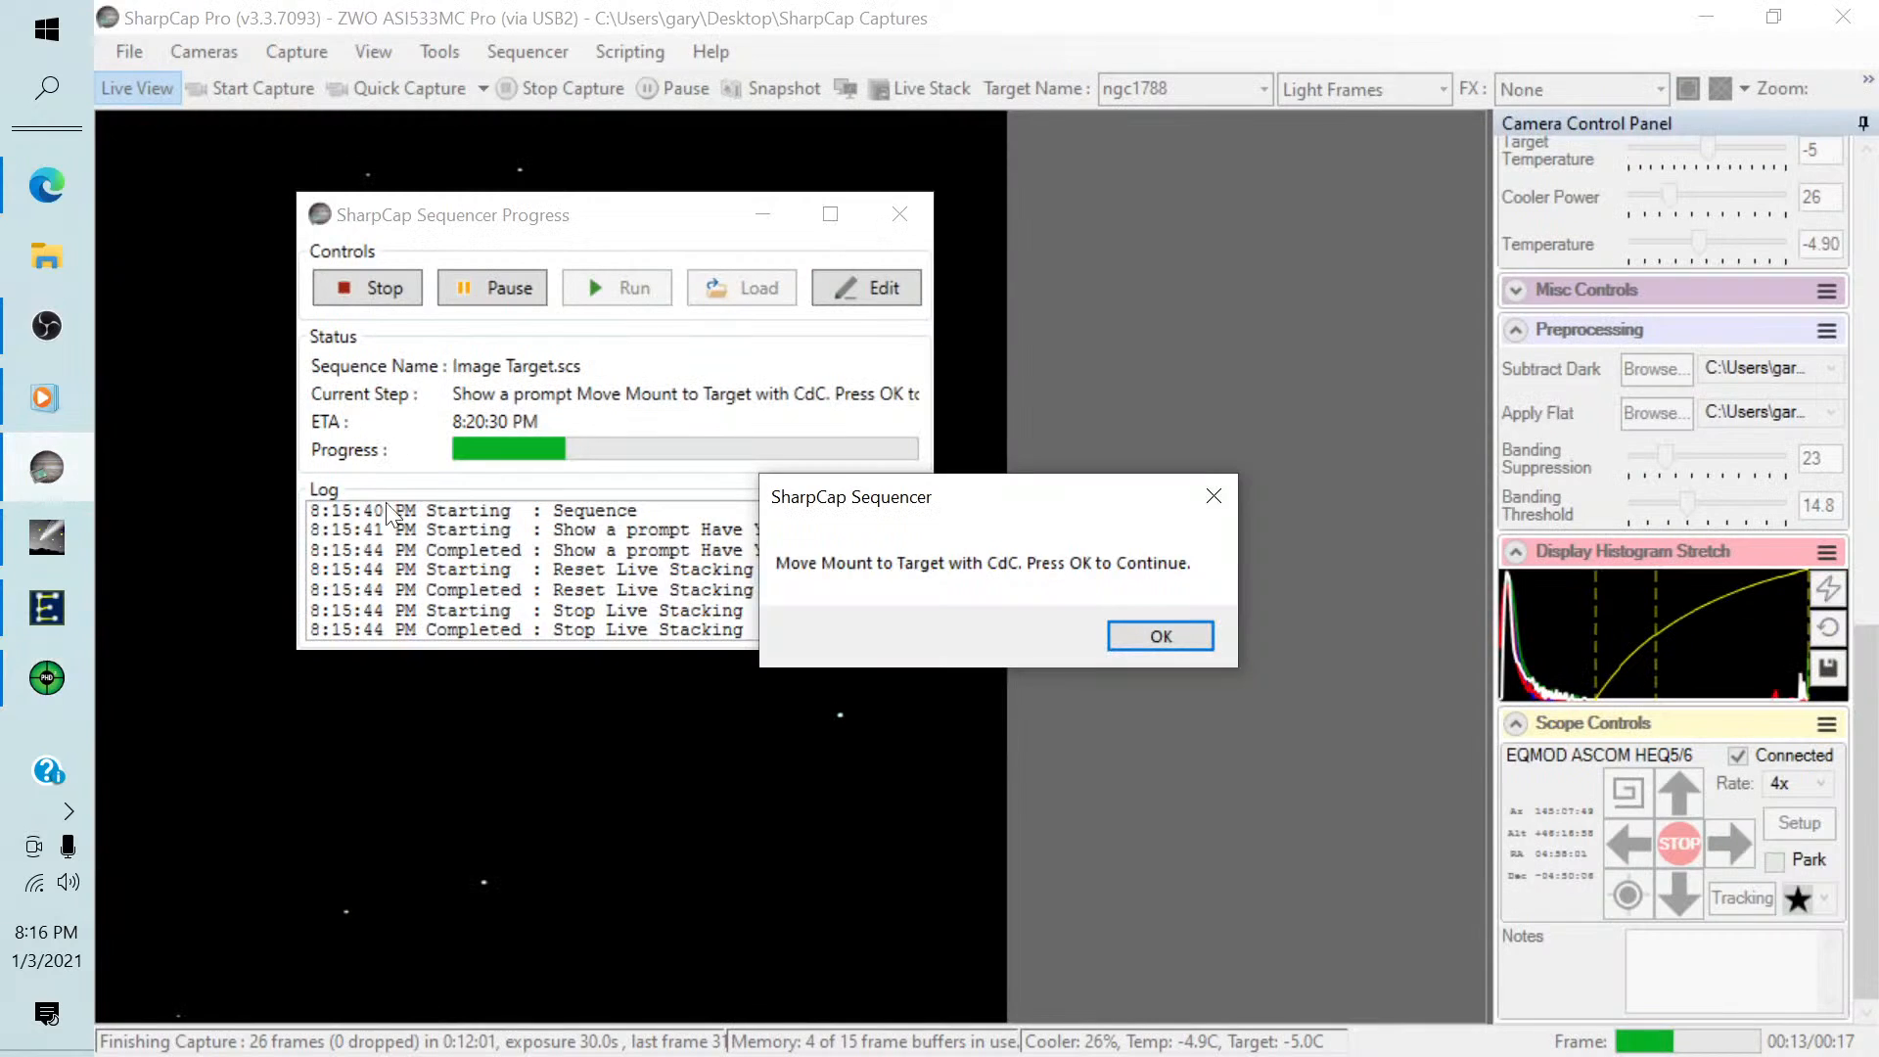
{"action": "left_click", "coordinate": [1141, 634]}
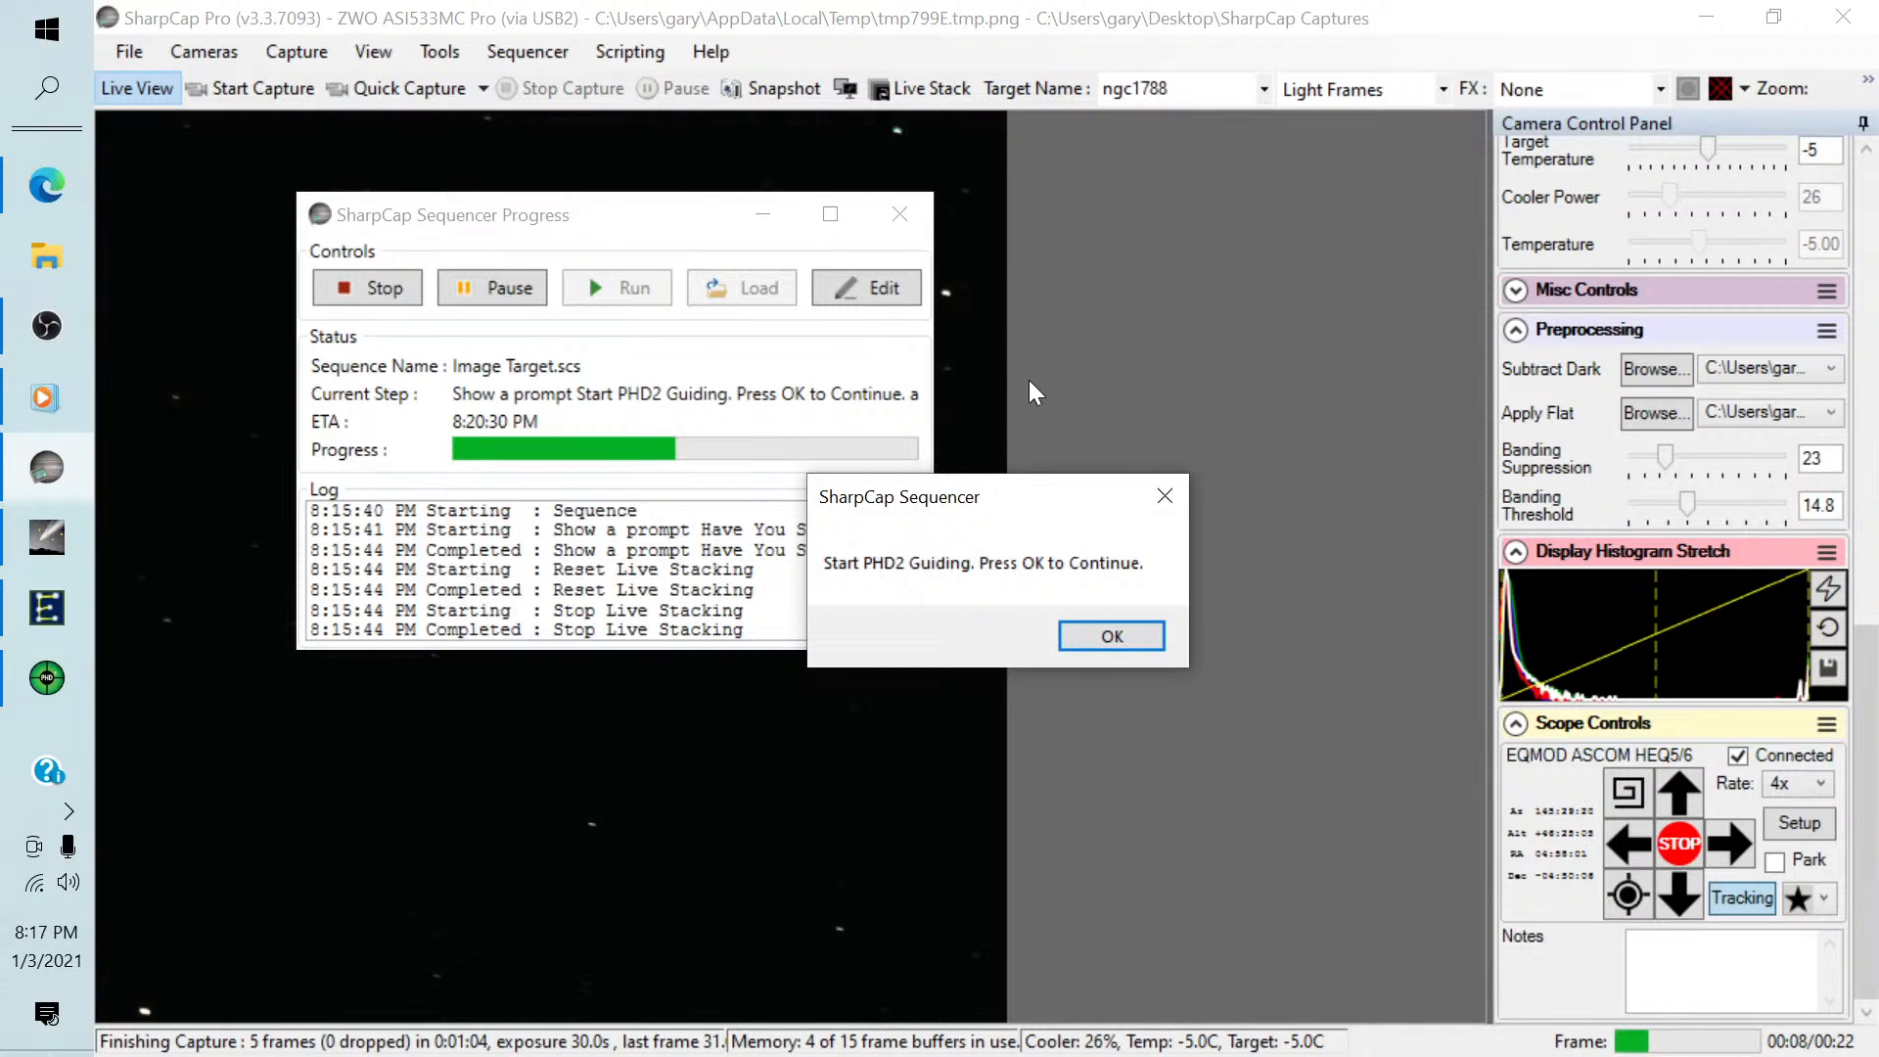
Switch to PHD2 and start guiding on an auto-selected star from looping exposures.
{"action": "left_click", "coordinate": [47, 677]}
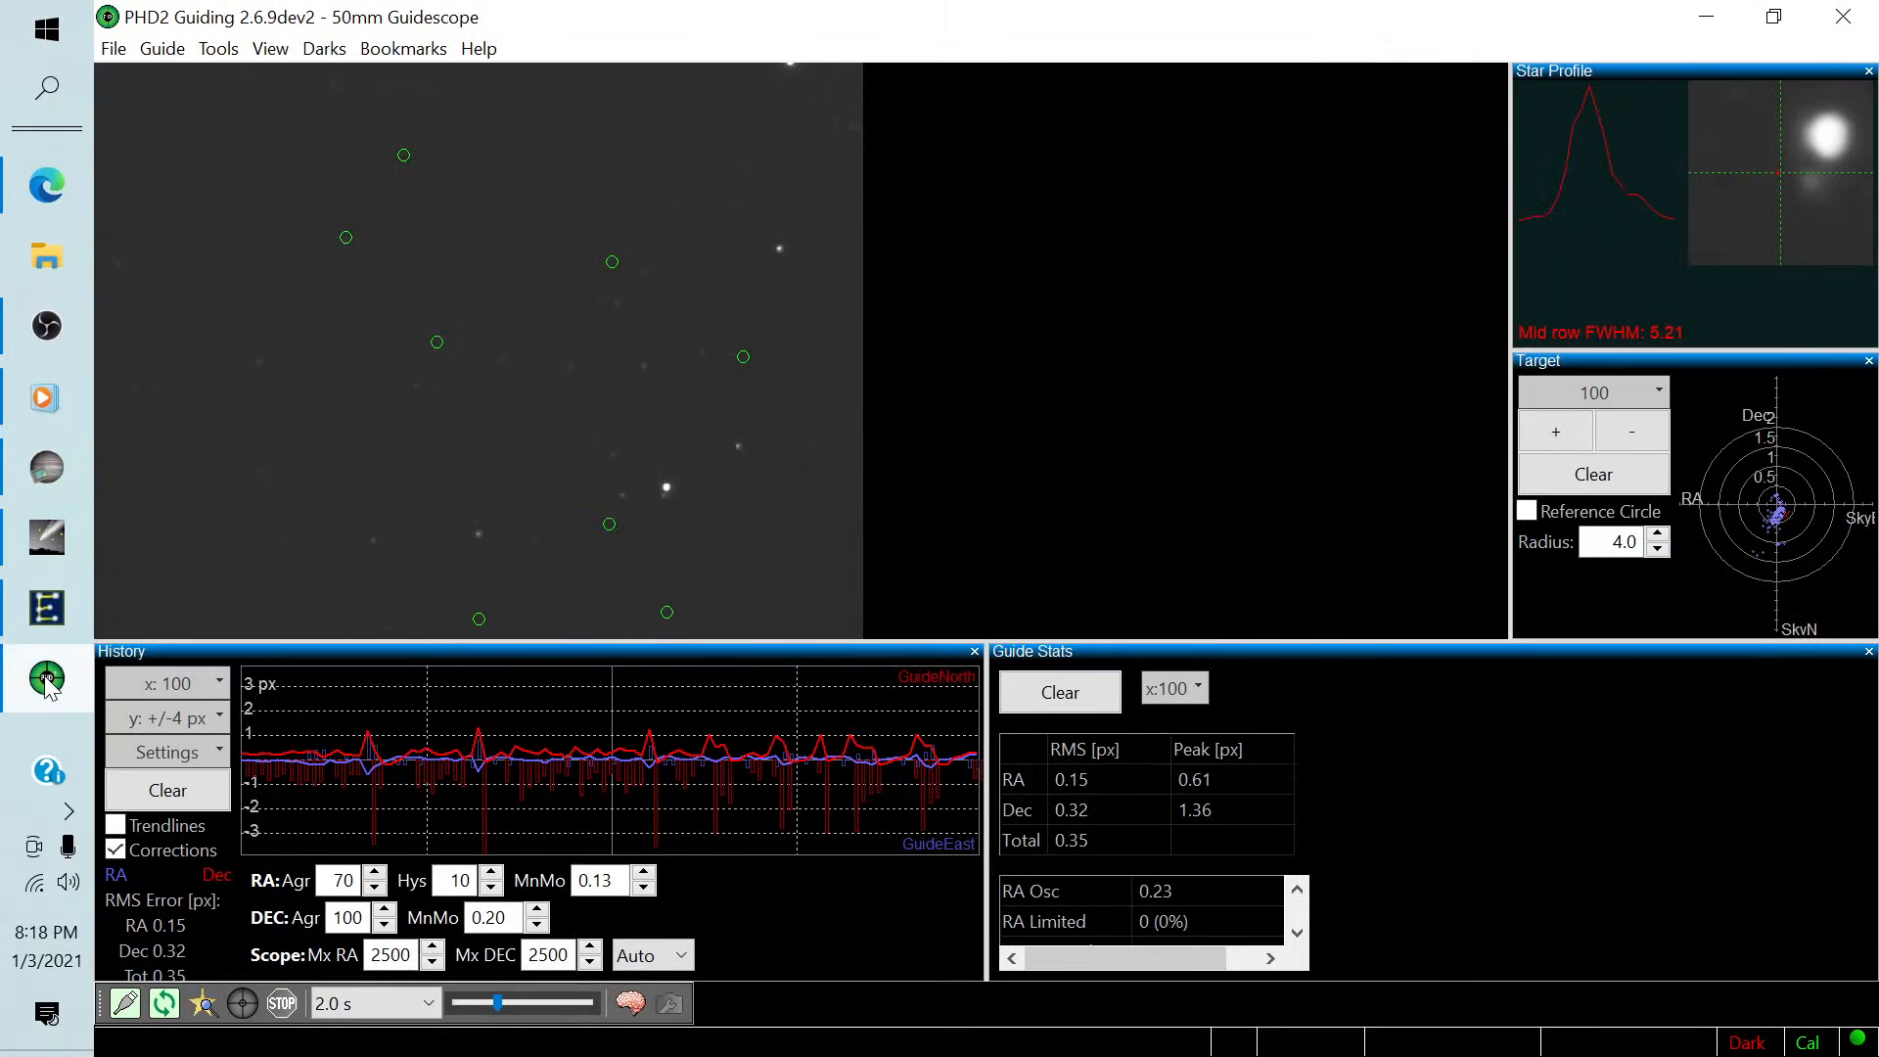
{"action": "left_click", "coordinate": [165, 1003]}
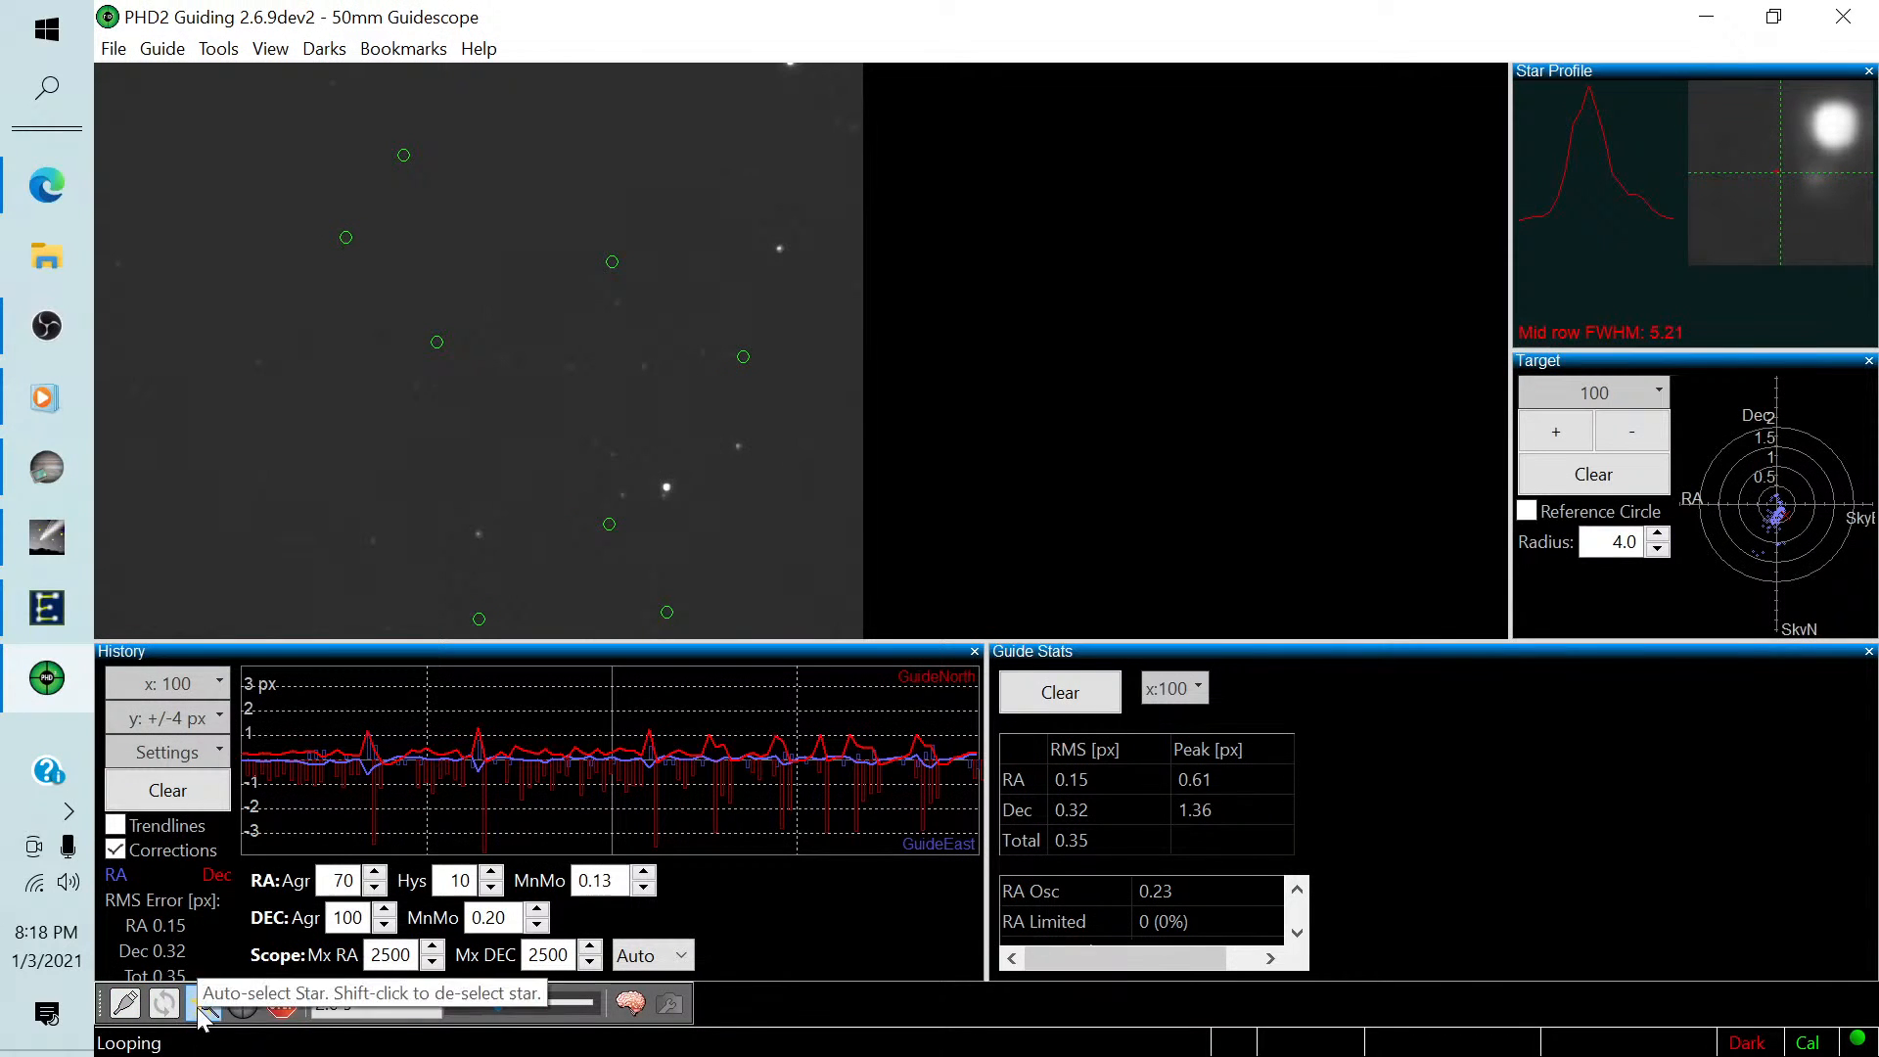
{"action": "left_click", "coordinate": [202, 1003]}
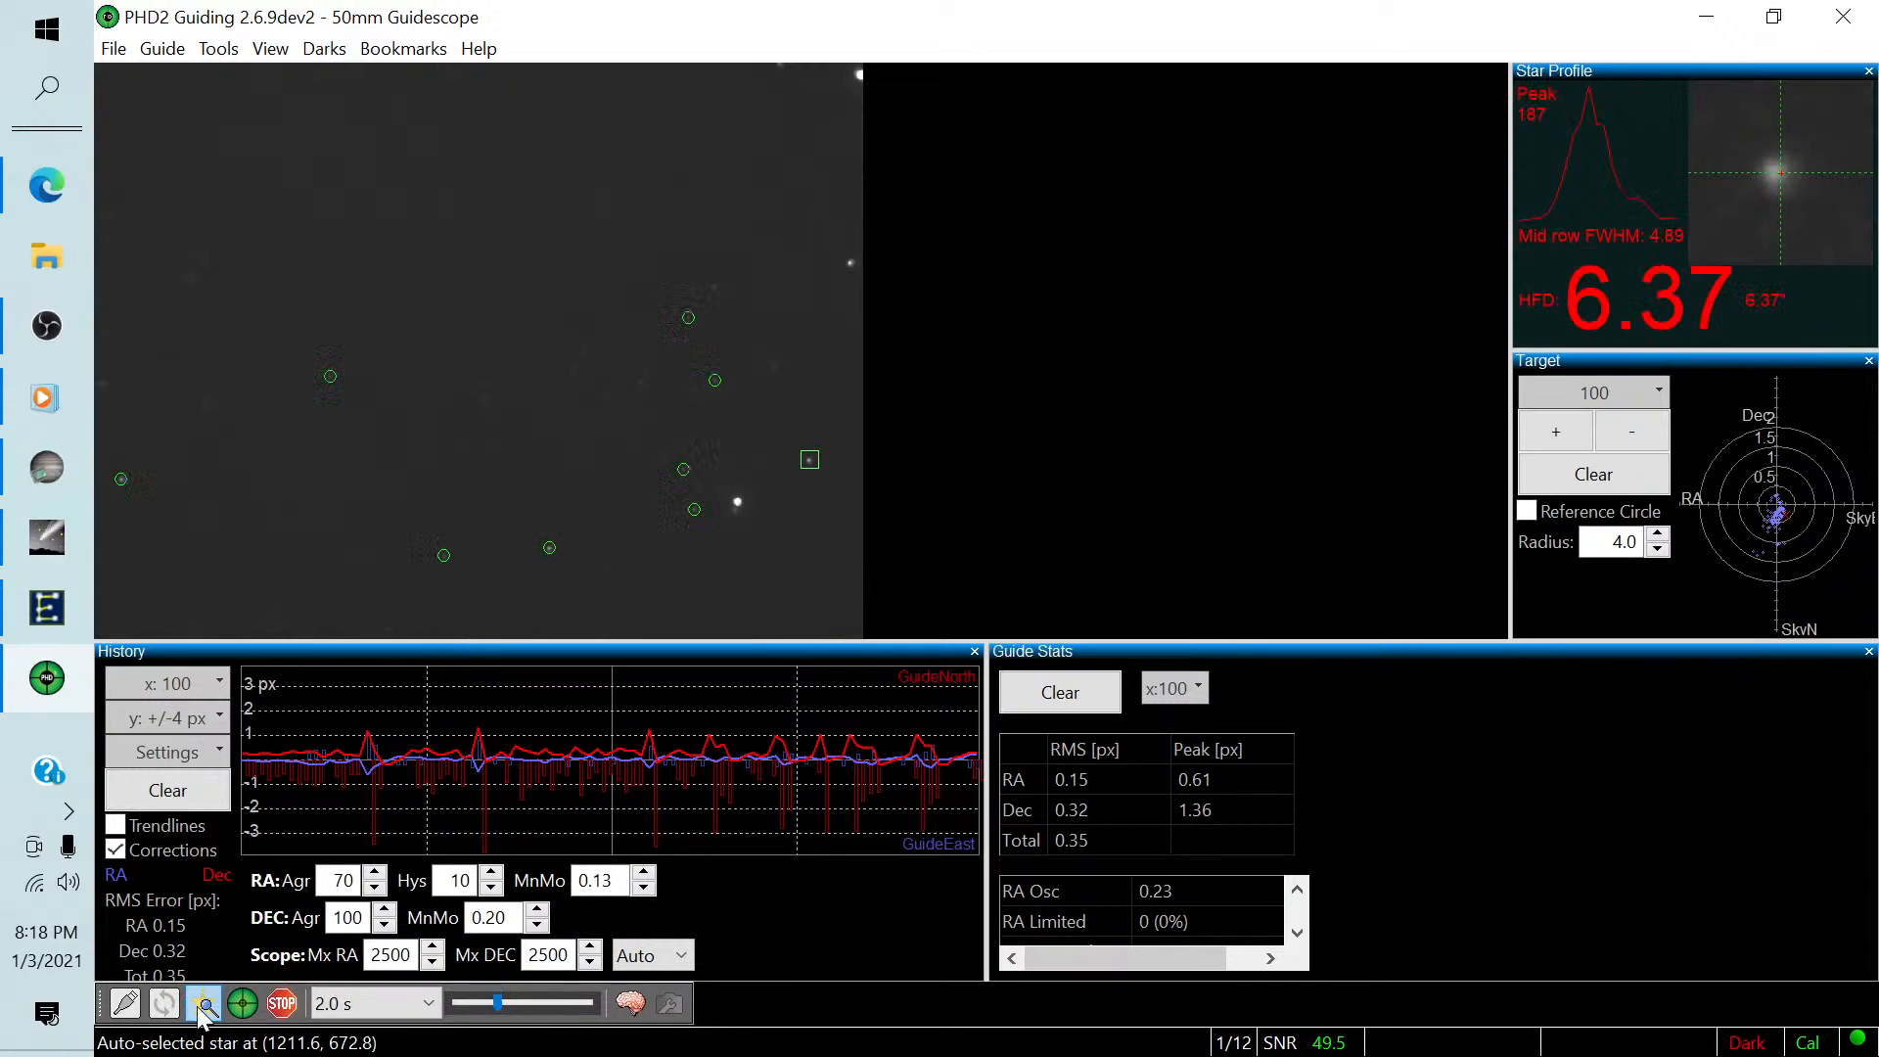
{"action": "left_click", "coordinate": [243, 1003]}
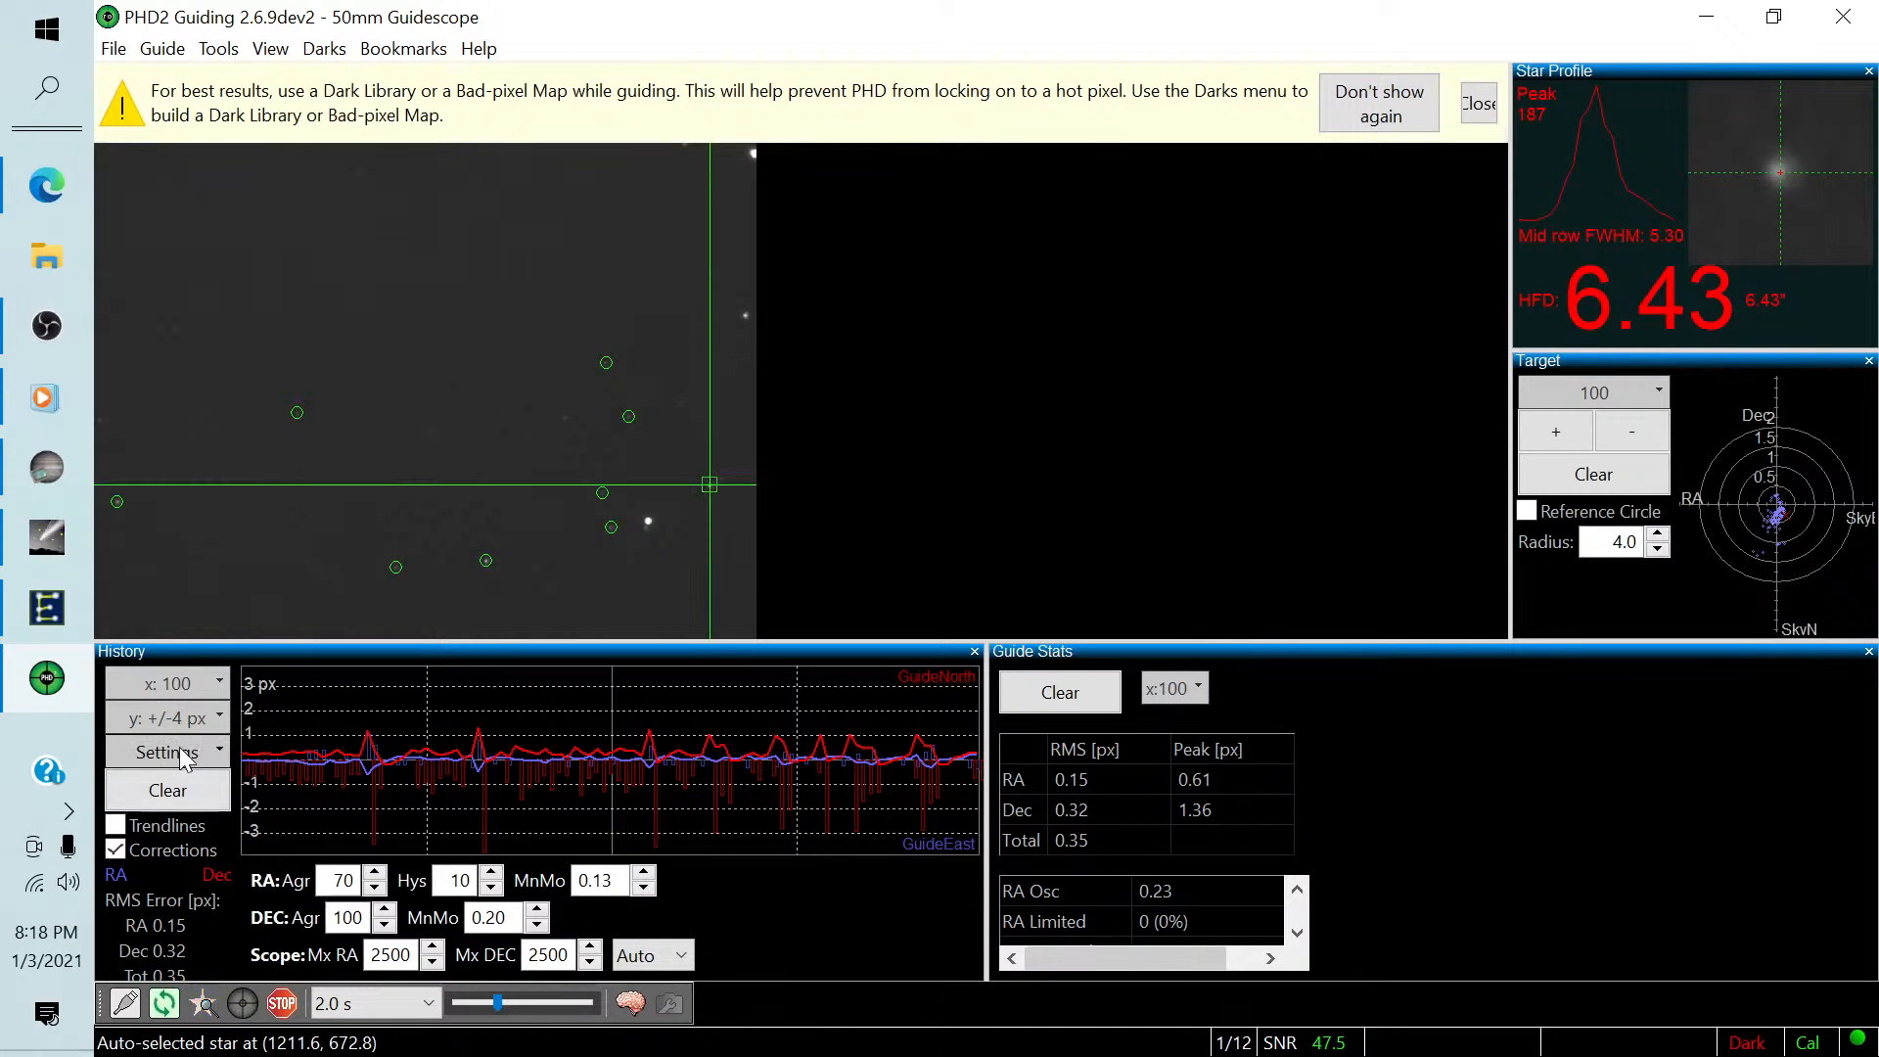
Clear the guiding history, guide stats and target plot, and dismiss the dark library notice.
{"action": "left_click", "coordinate": [184, 791]}
{"action": "left_click", "coordinate": [1060, 692]}
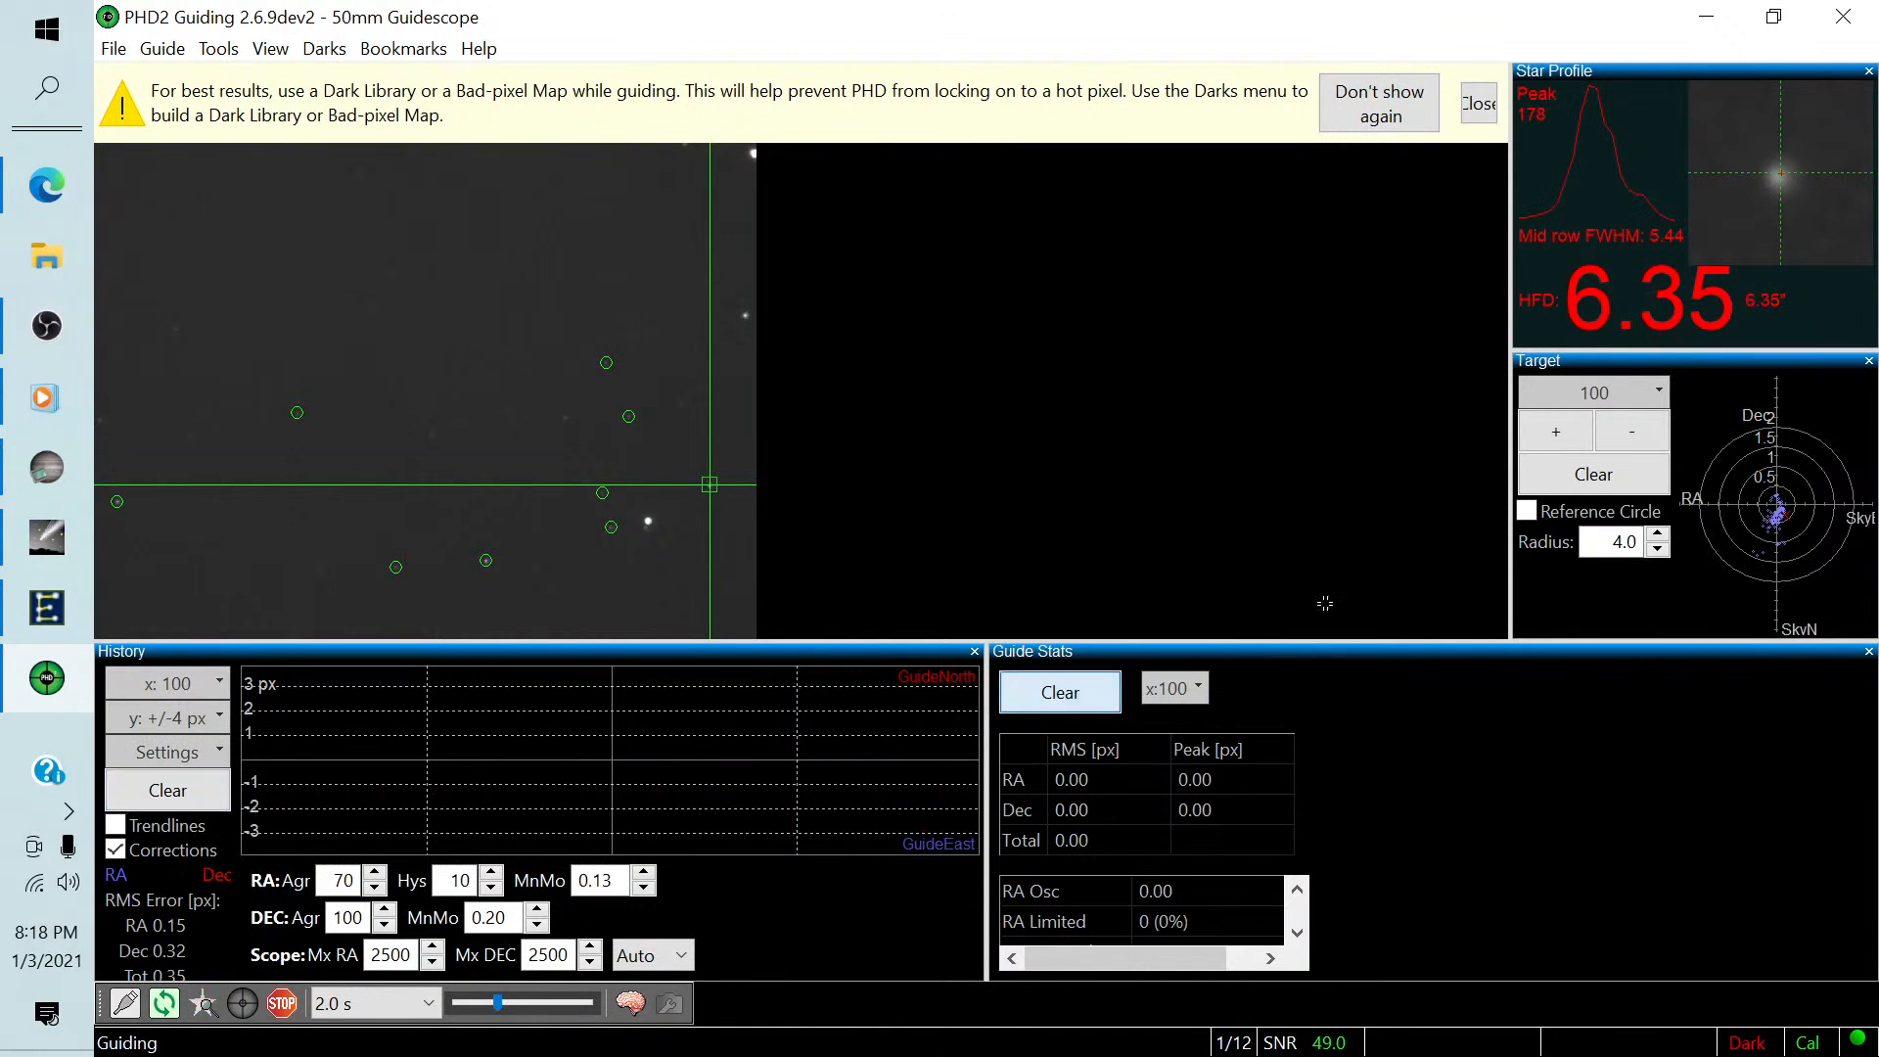
{"action": "left_click", "coordinate": [1581, 489]}
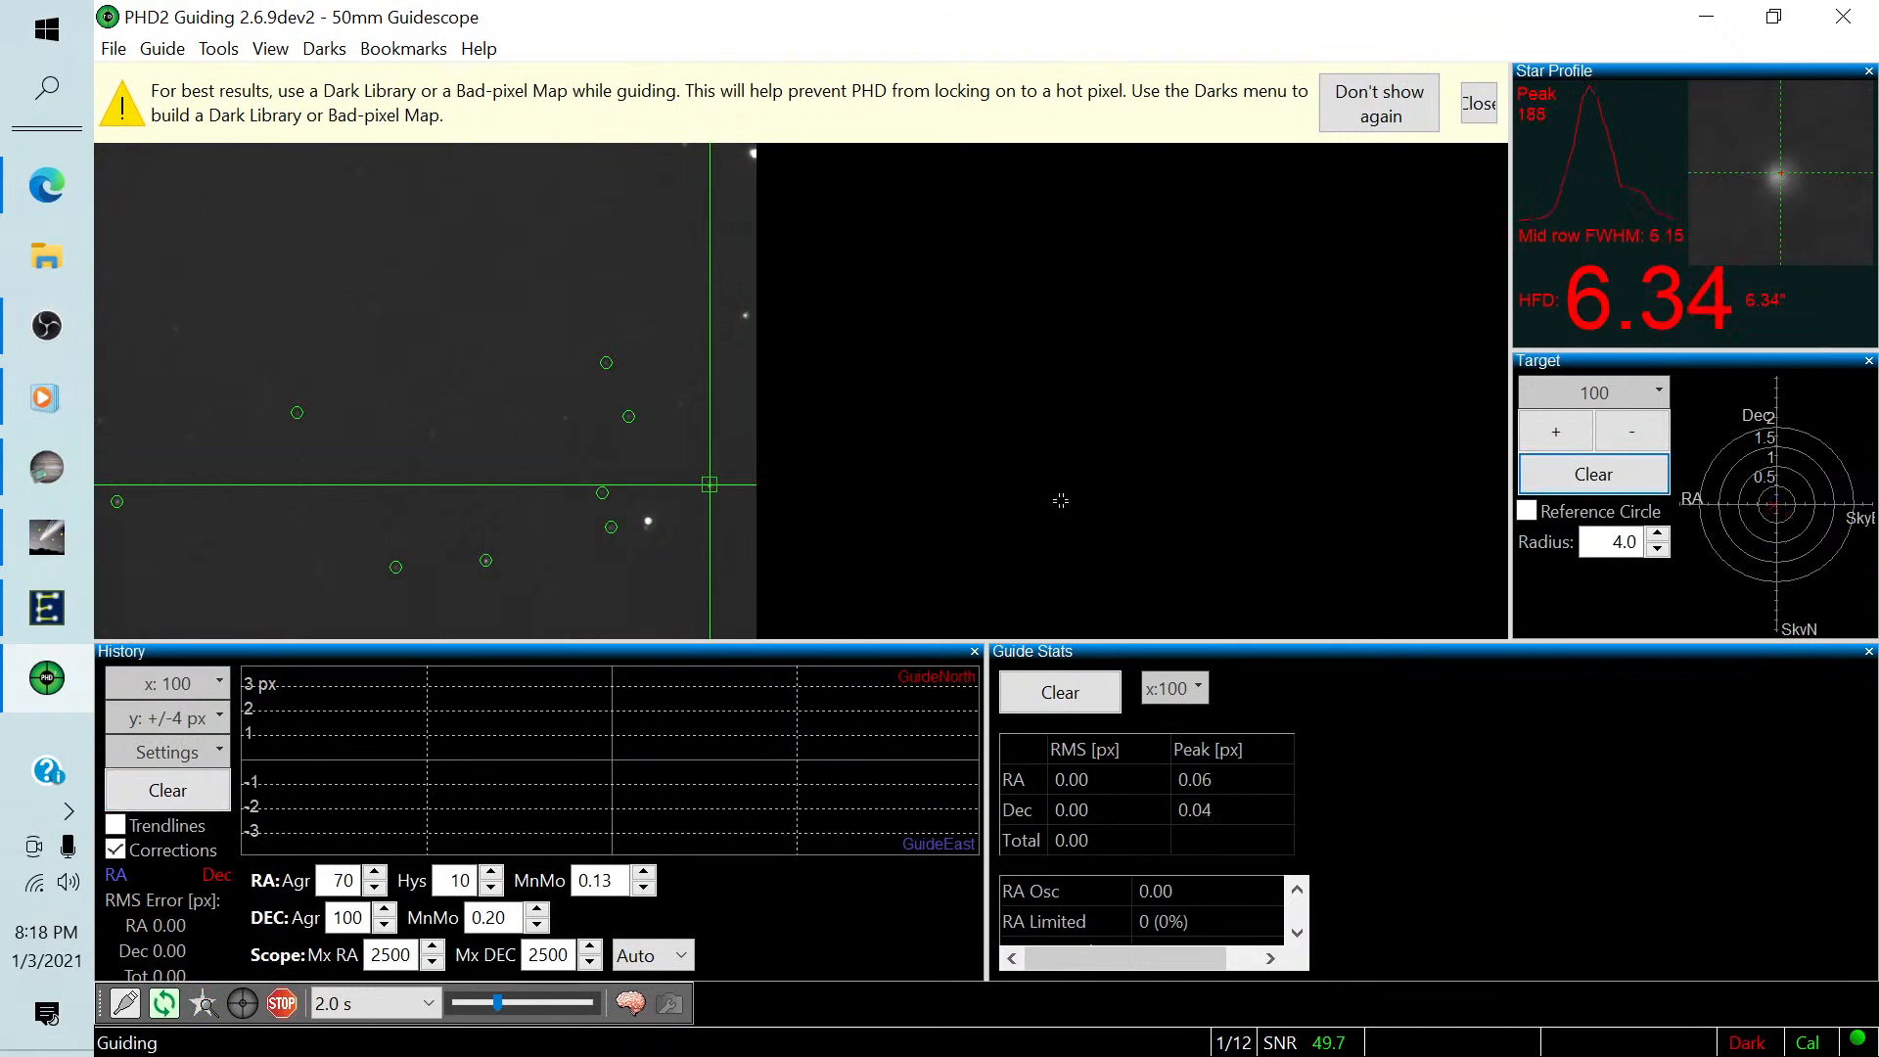
{"action": "left_click", "coordinate": [1478, 103]}
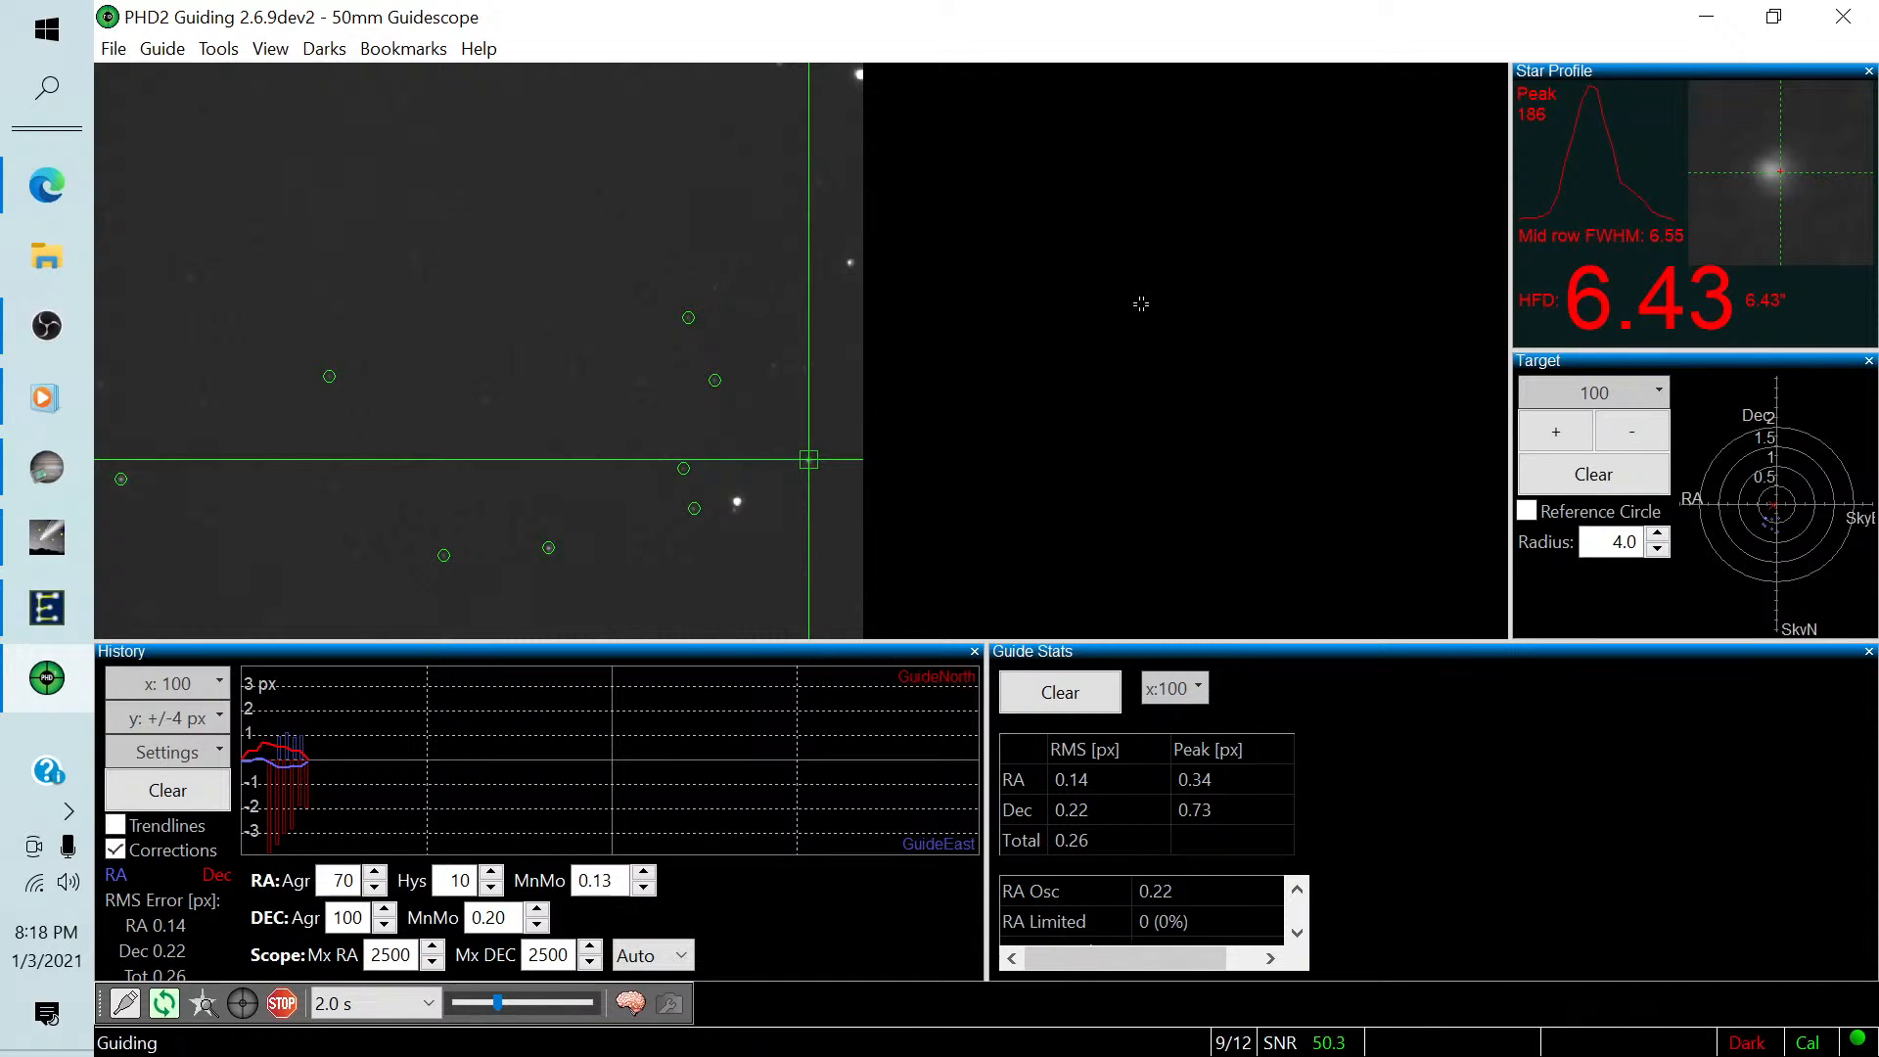
Return to SharpCap, confirm the PHD2 guiding prompt to finish the sequence, and close the Sequencer Progress window.
{"action": "left_click", "coordinate": [58, 467]}
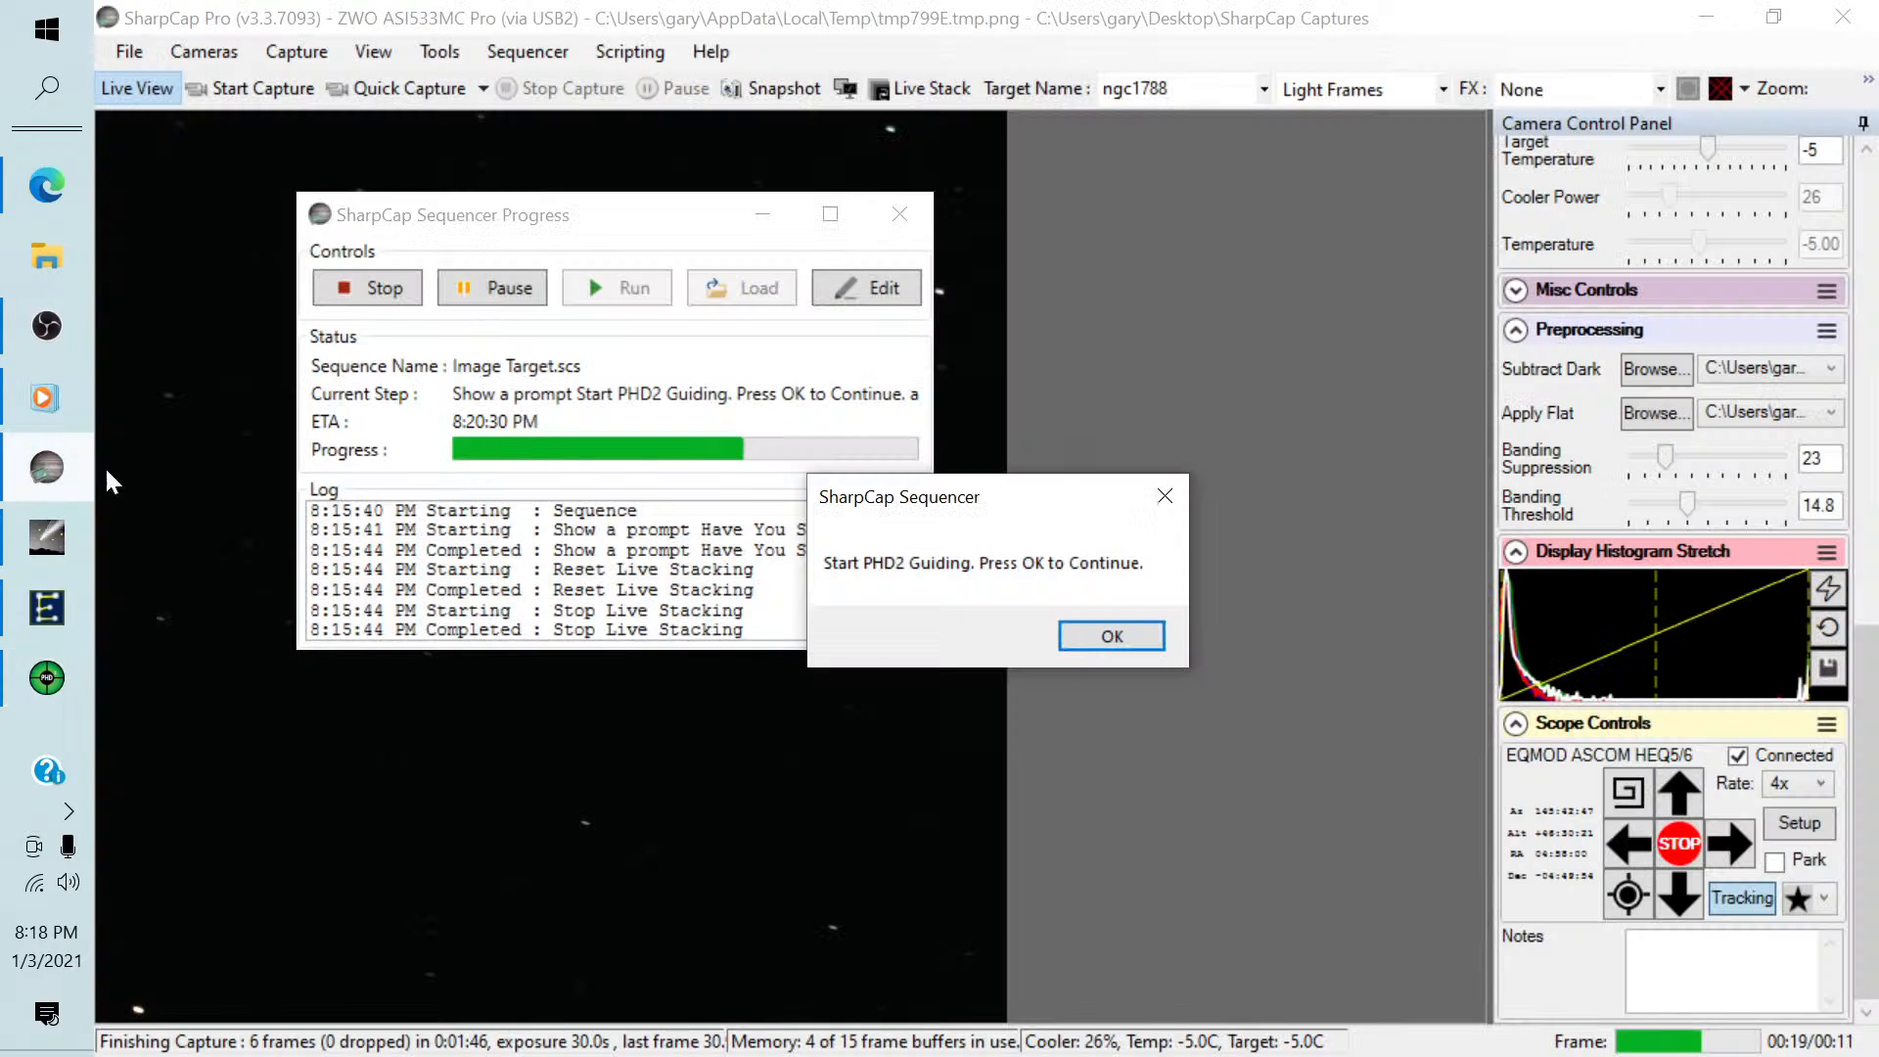
{"action": "left_click", "coordinate": [1102, 636]}
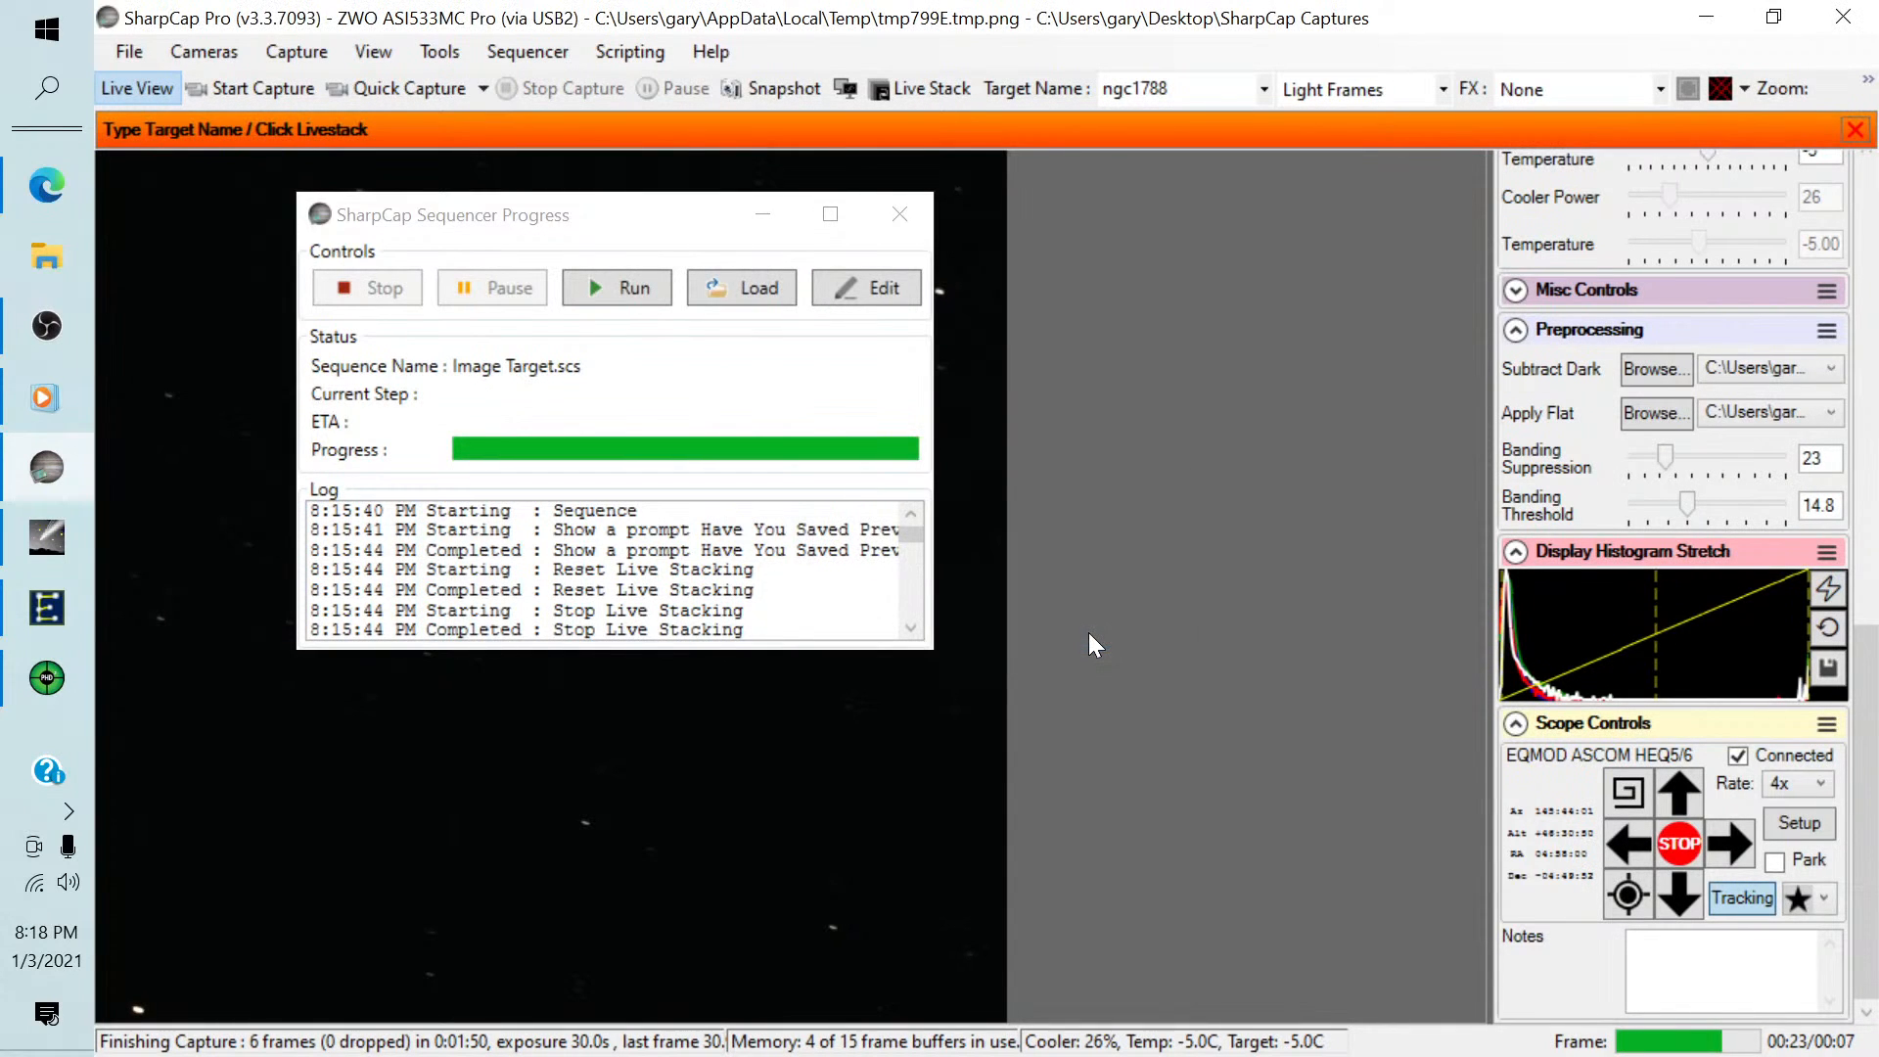
{"action": "left_click", "coordinate": [899, 213]}
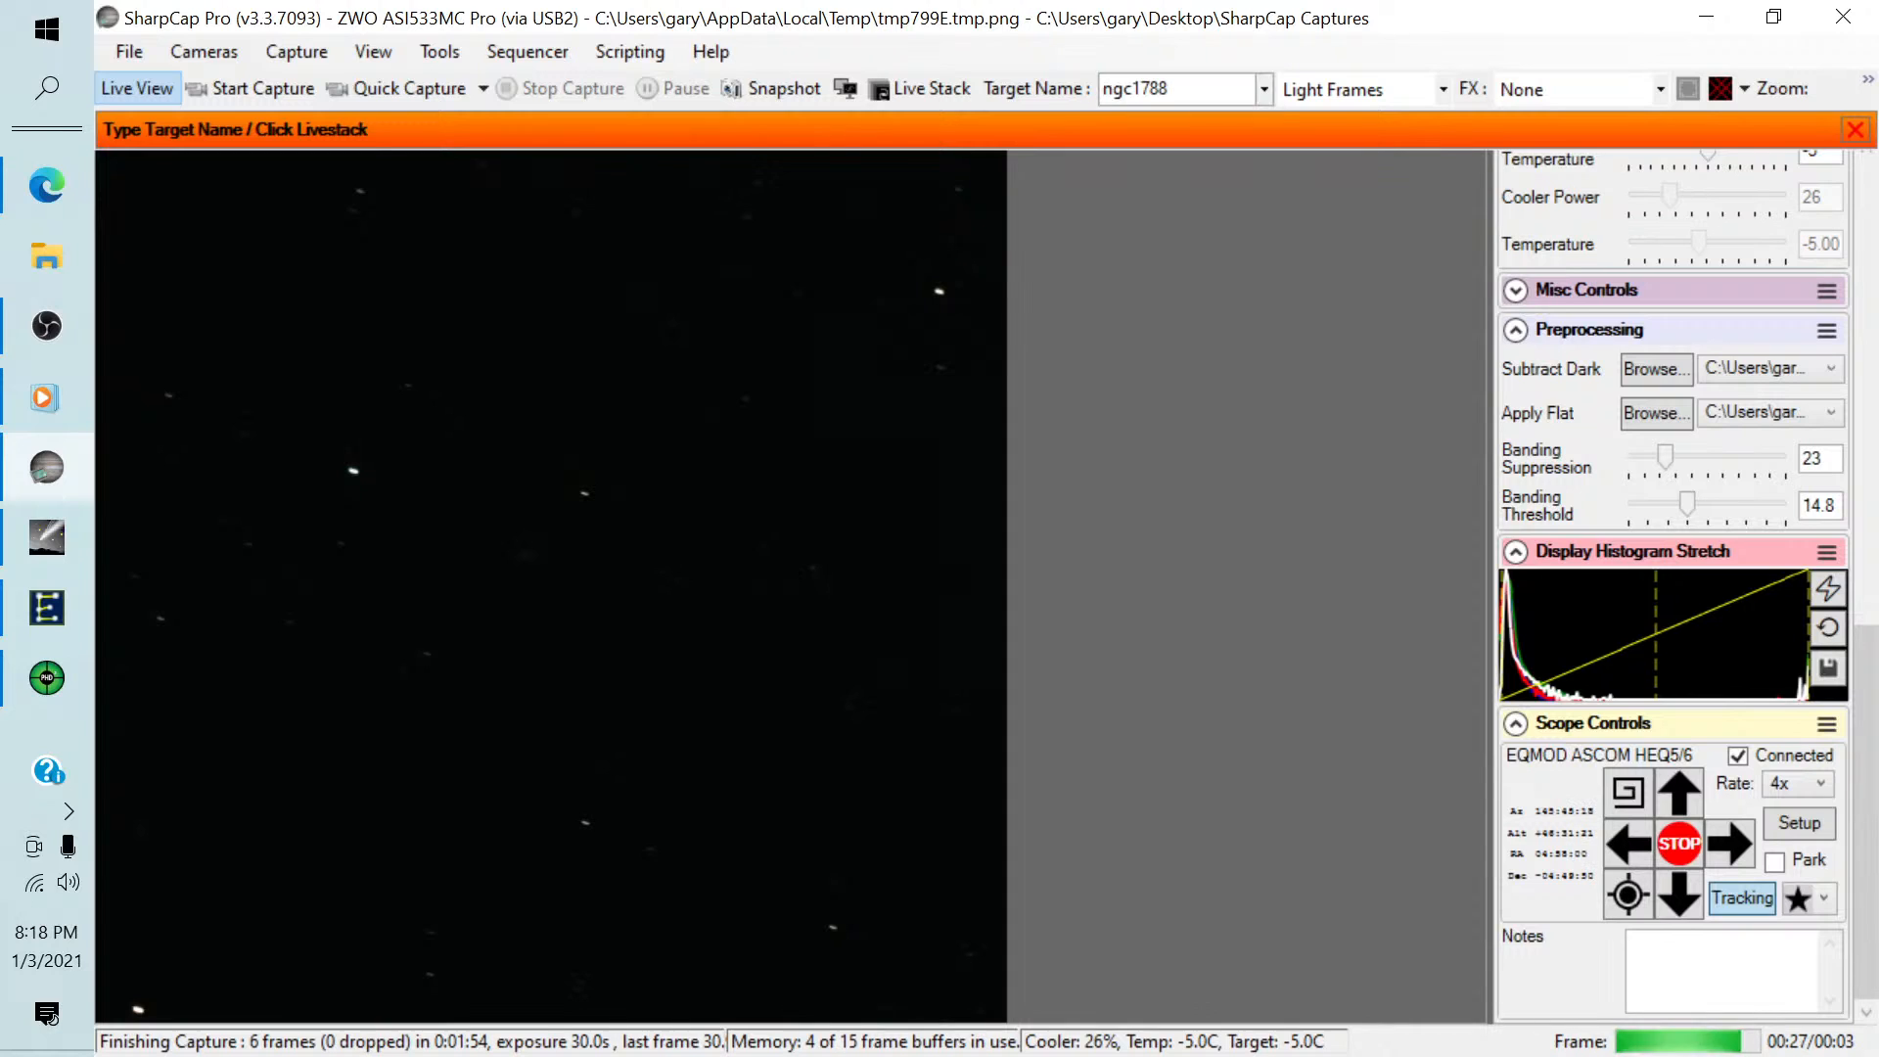
Change the target name to ngc1700.
{"action": "double_click", "coordinate": [1136, 90]}
{"action": "left_click", "coordinate": [1174, 89]}
{"action": "key", "text": "BackSpace"}
{"action": "key", "text": "BackSpace"}
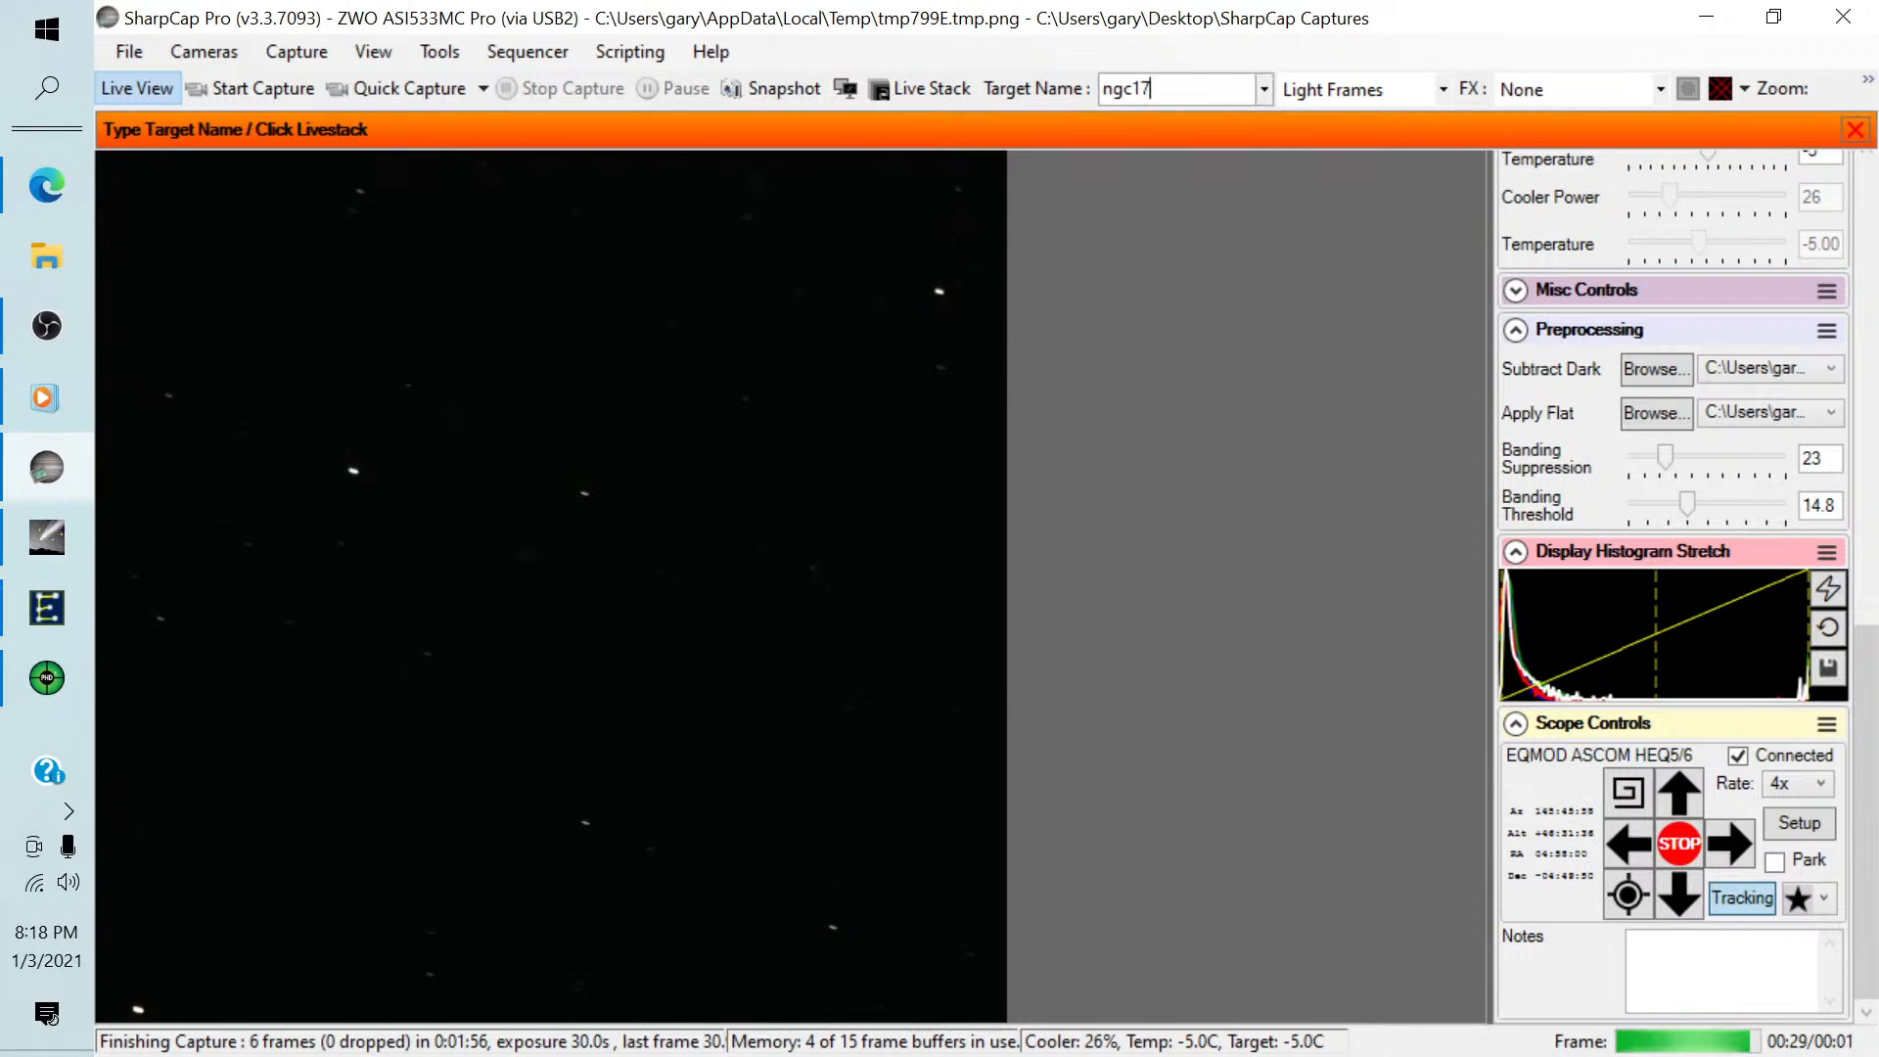
{"action": "type", "text": "00"}
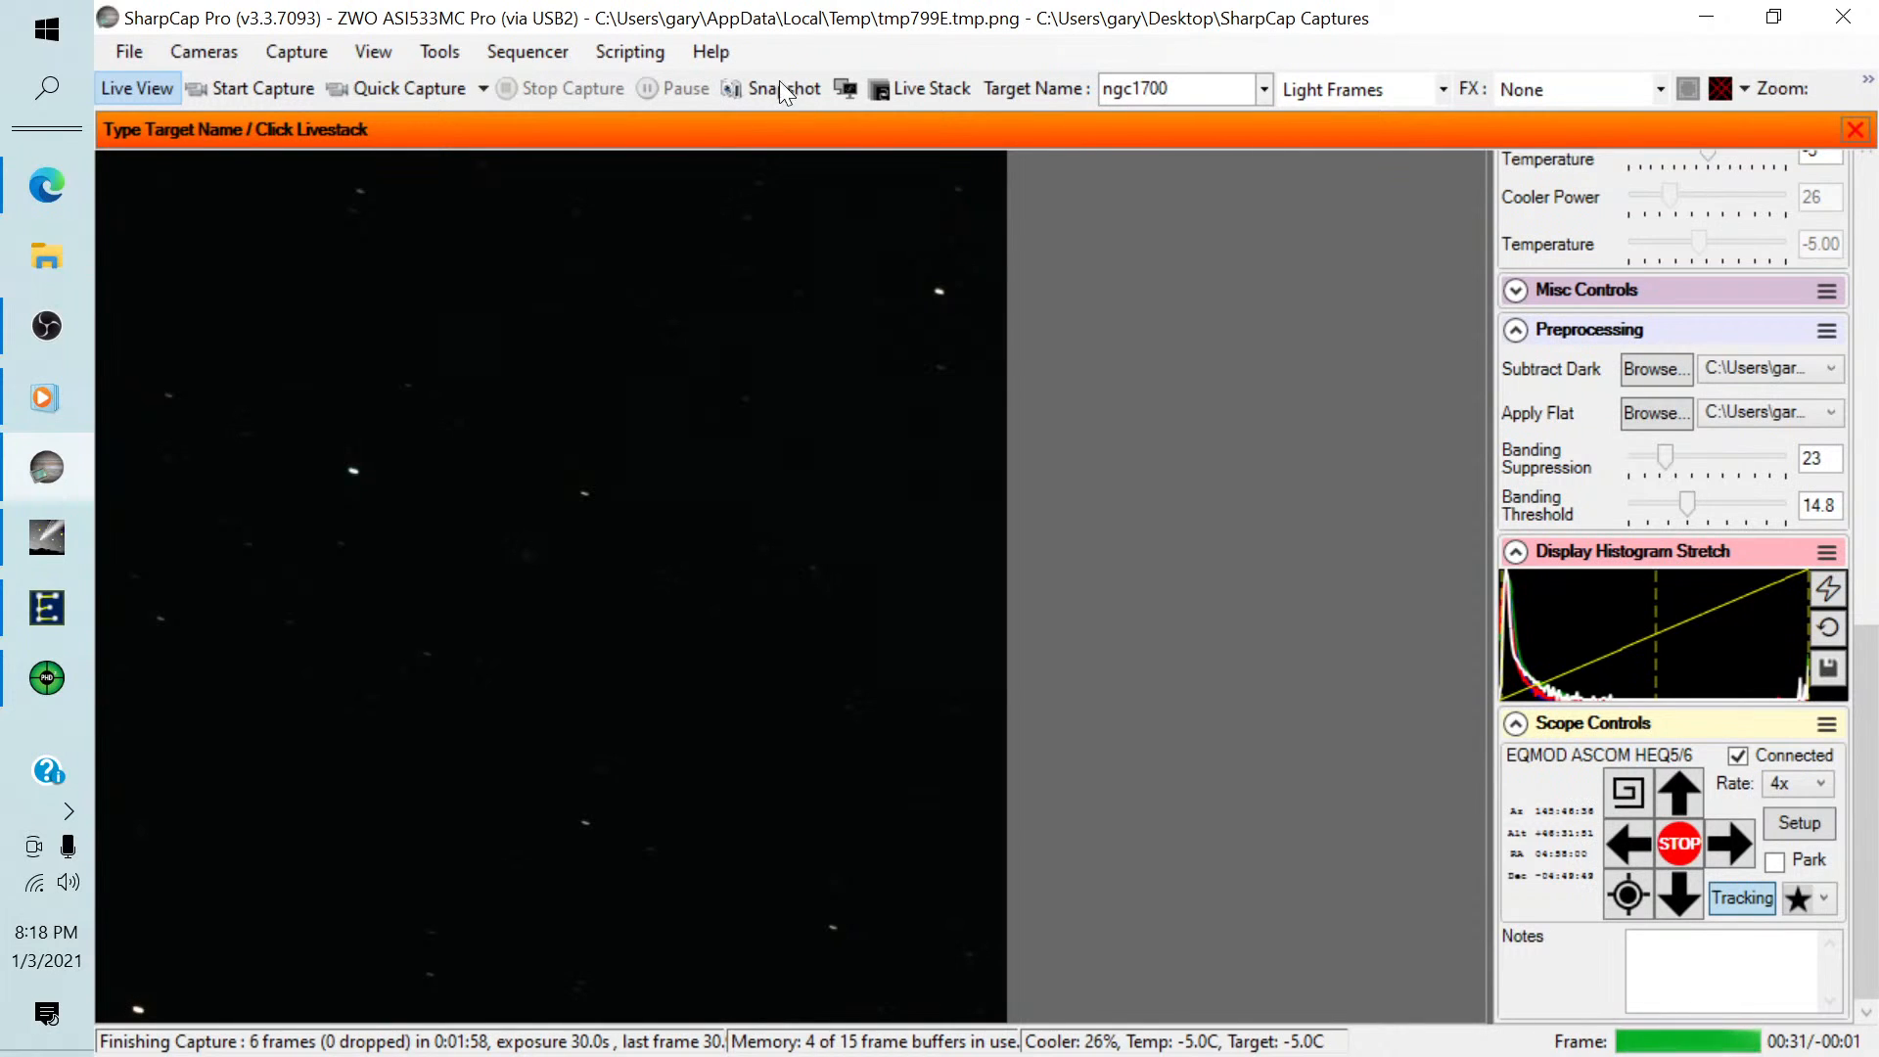
Start live stacking and adjust the stack histogram: black and mid levels closed in around the peak, colour saturation at minimum.
{"action": "left_click", "coordinate": [908, 91]}
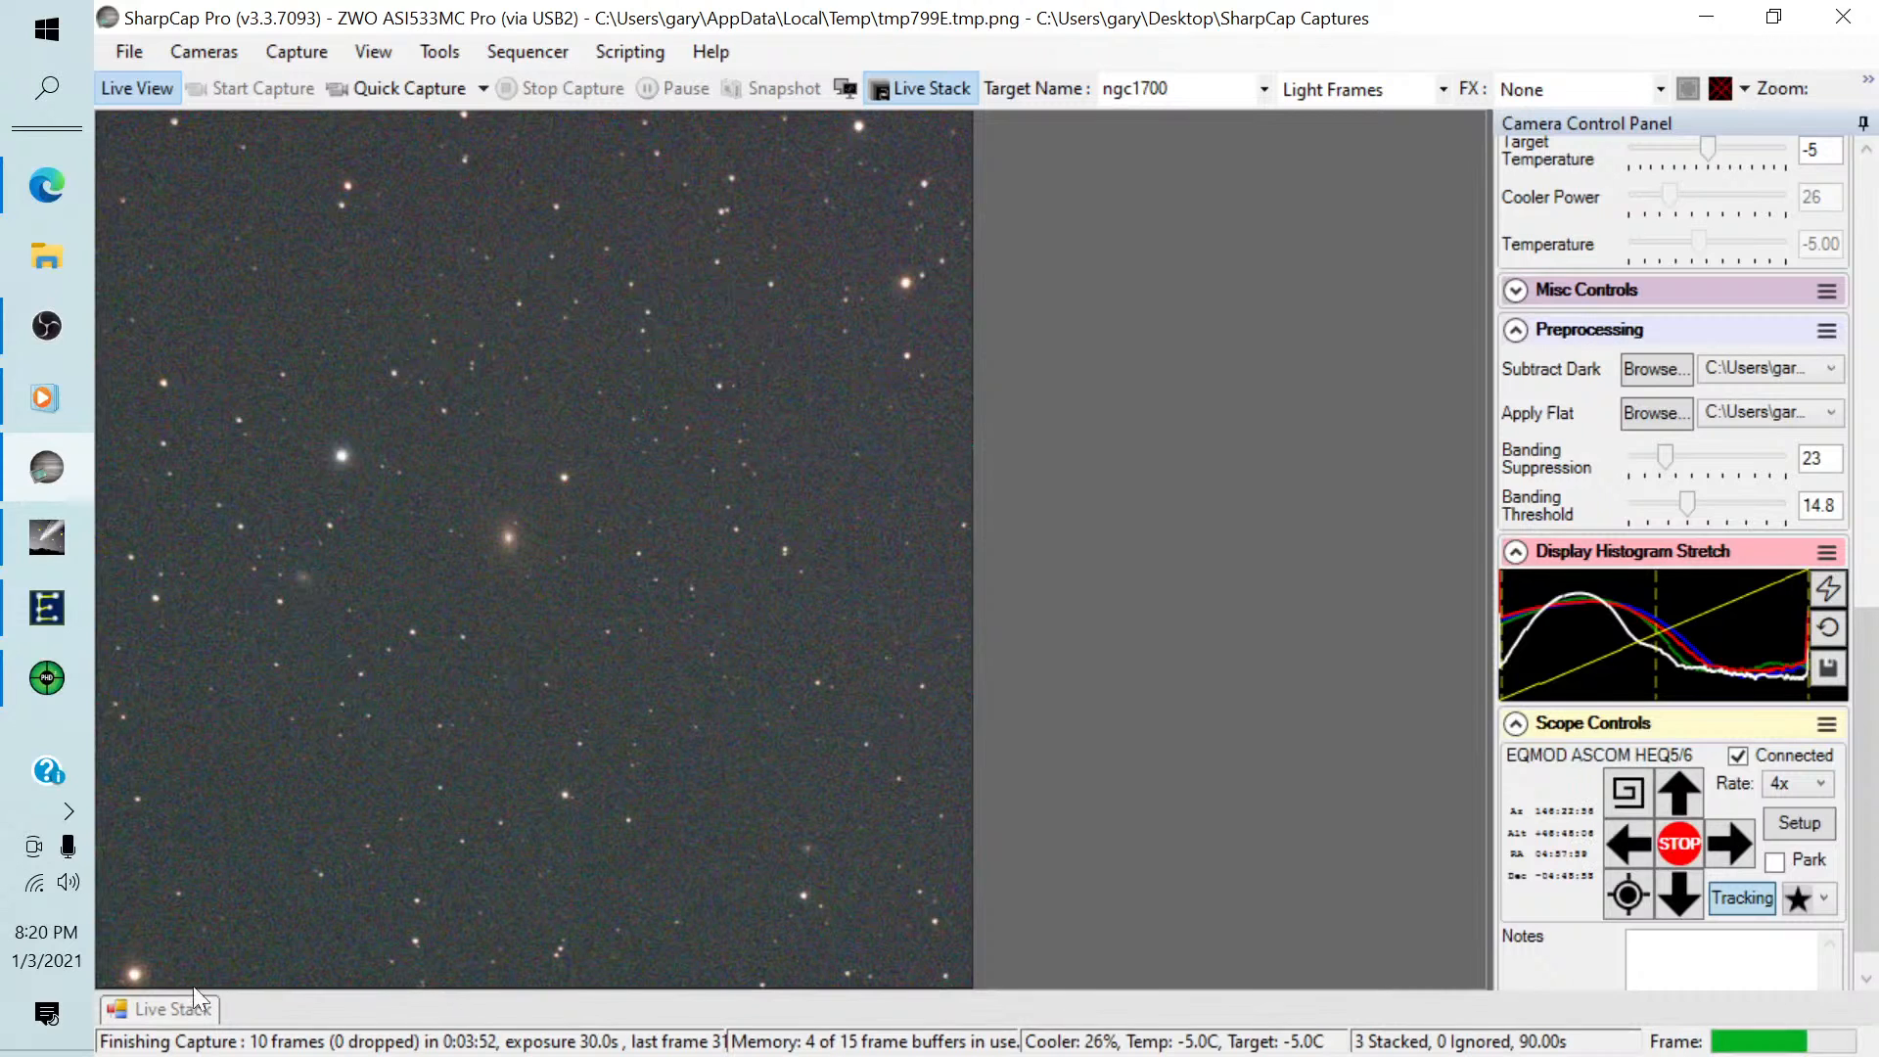
{"action": "left_click", "coordinate": [179, 1009]}
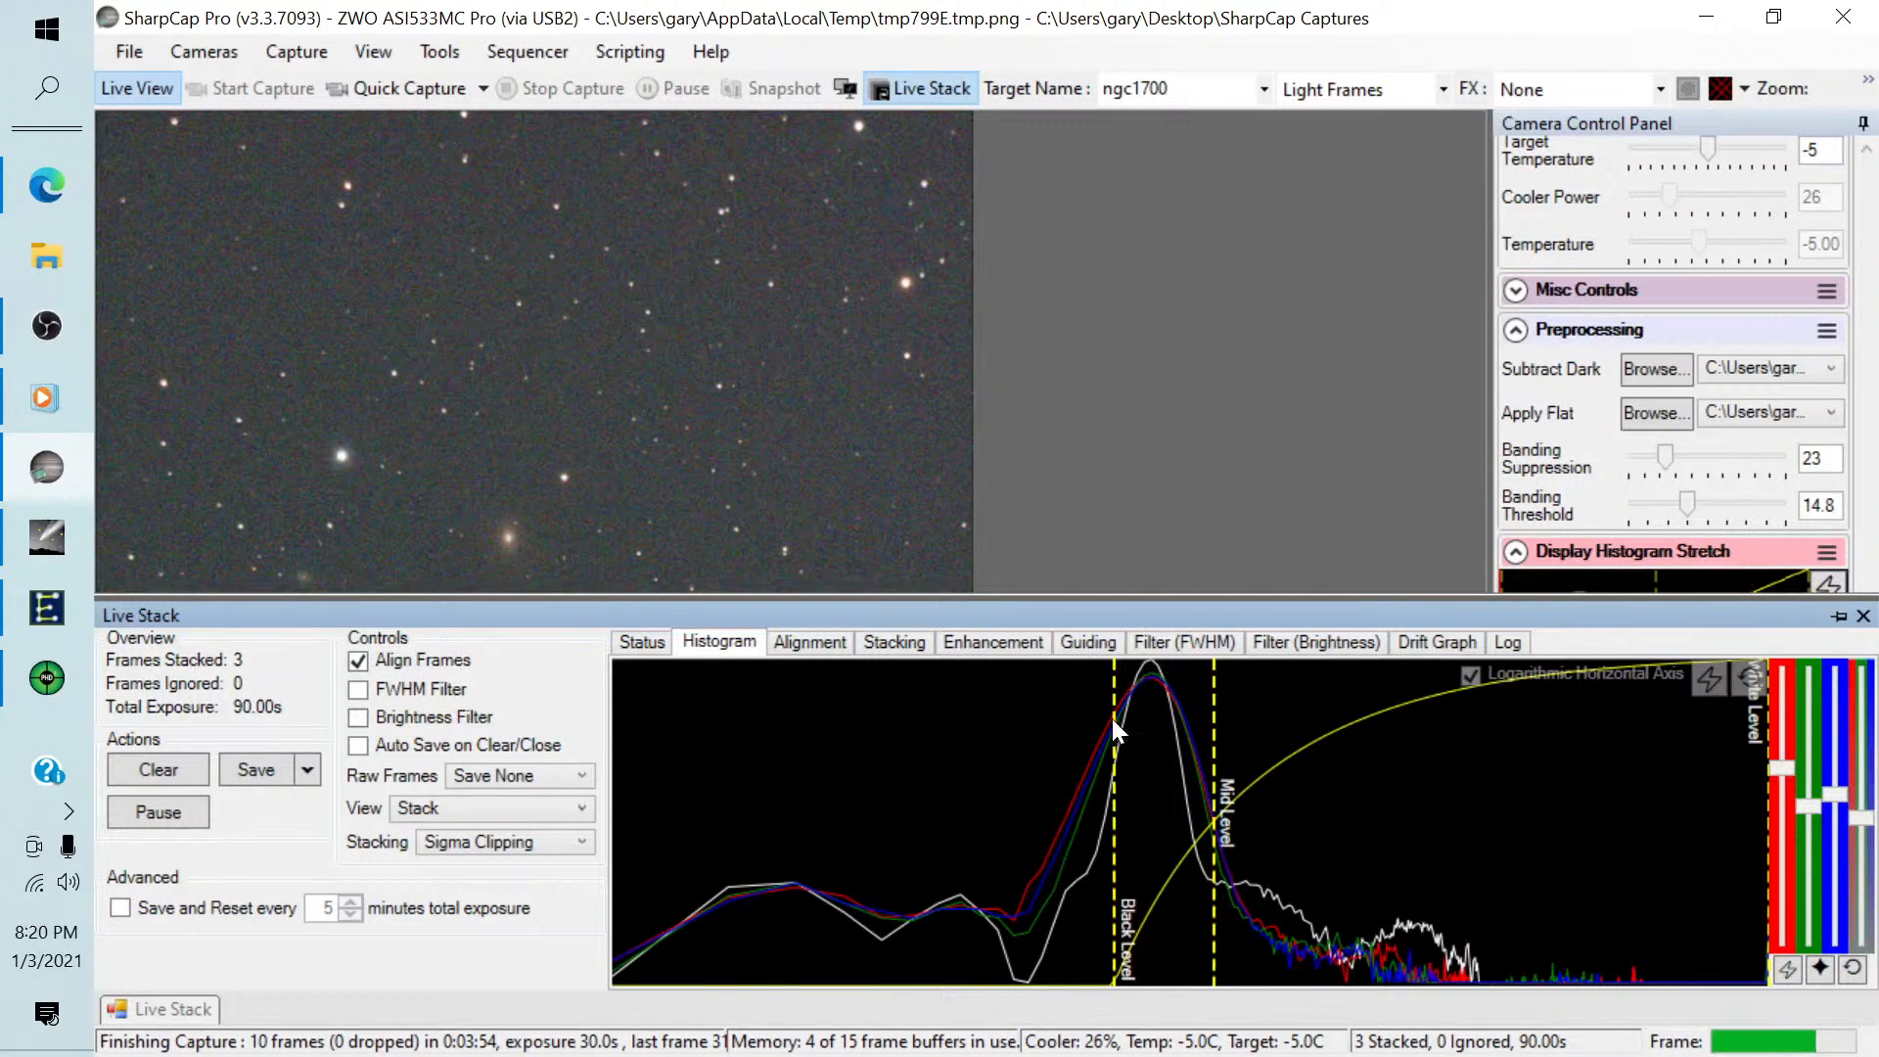
{"action": "left_click_drag", "start_coordinate": [1115, 718], "coordinate": [1190, 722]}
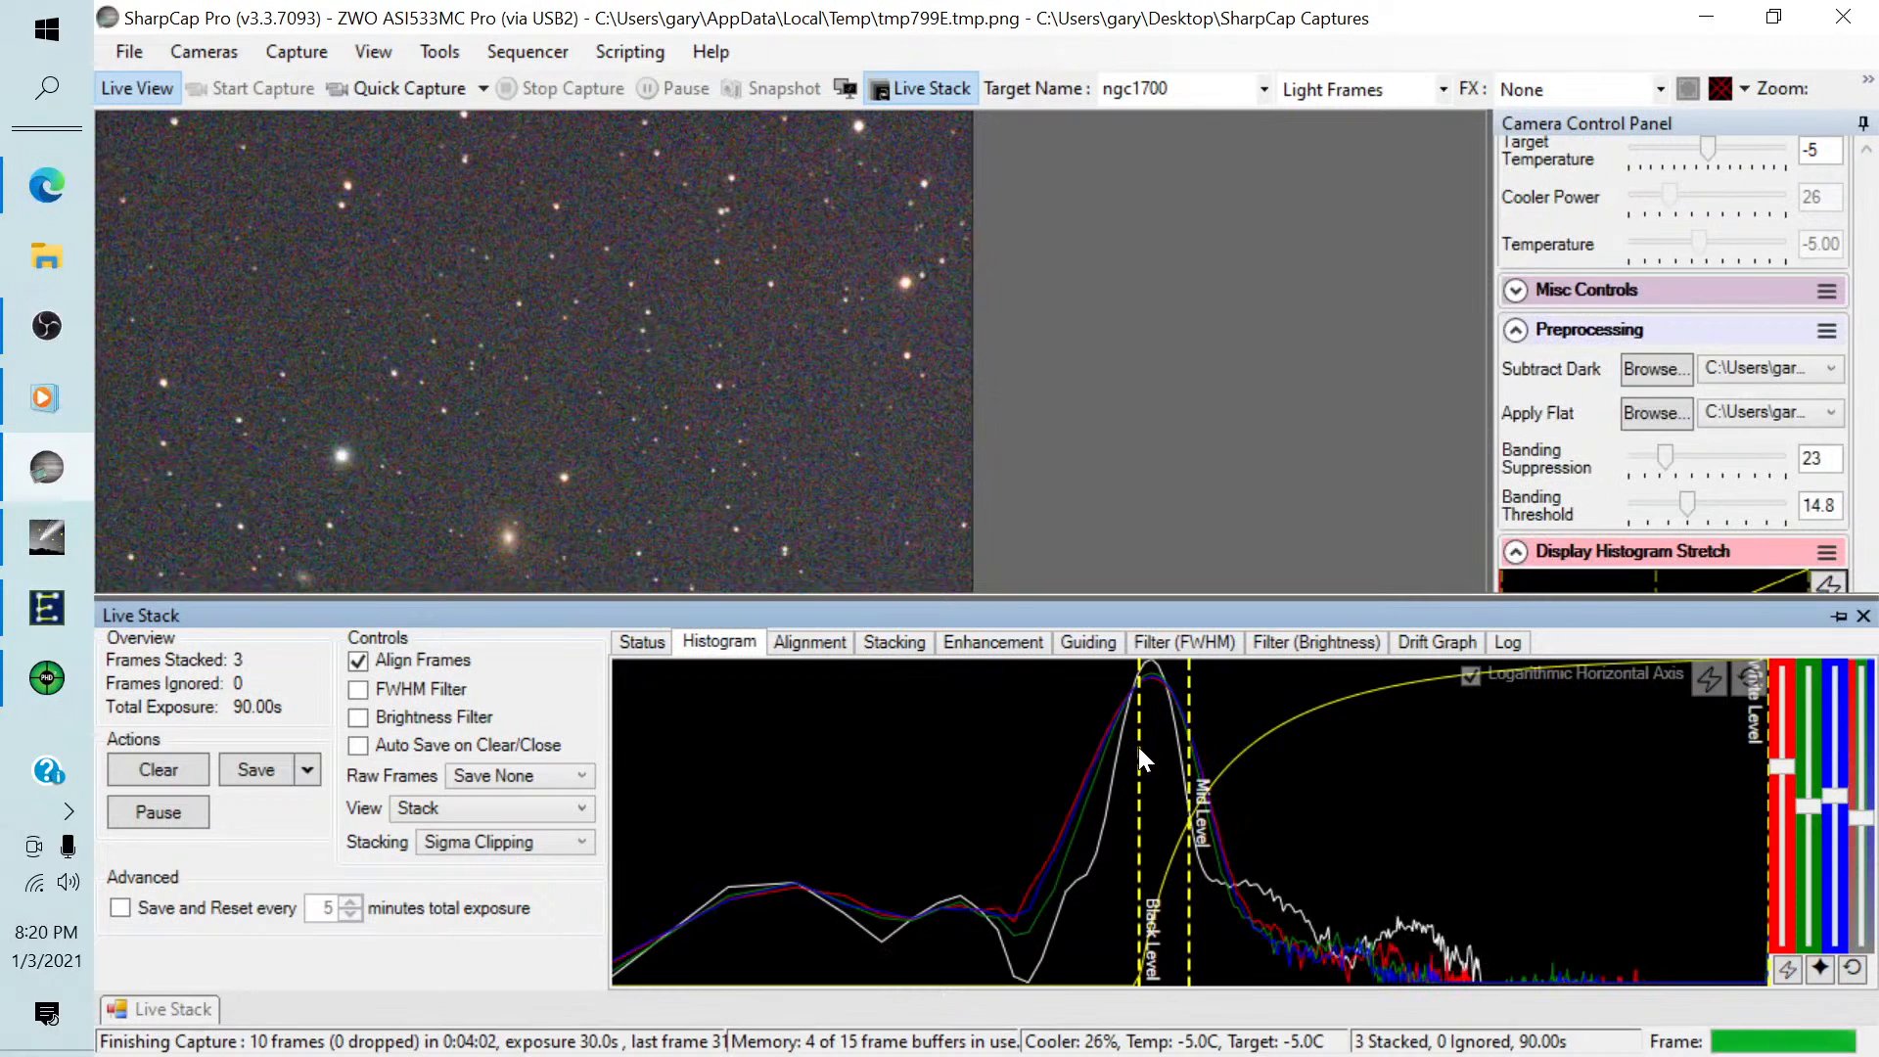
{"action": "left_click_drag", "start_coordinate": [1138, 747], "coordinate": [1191, 746]}
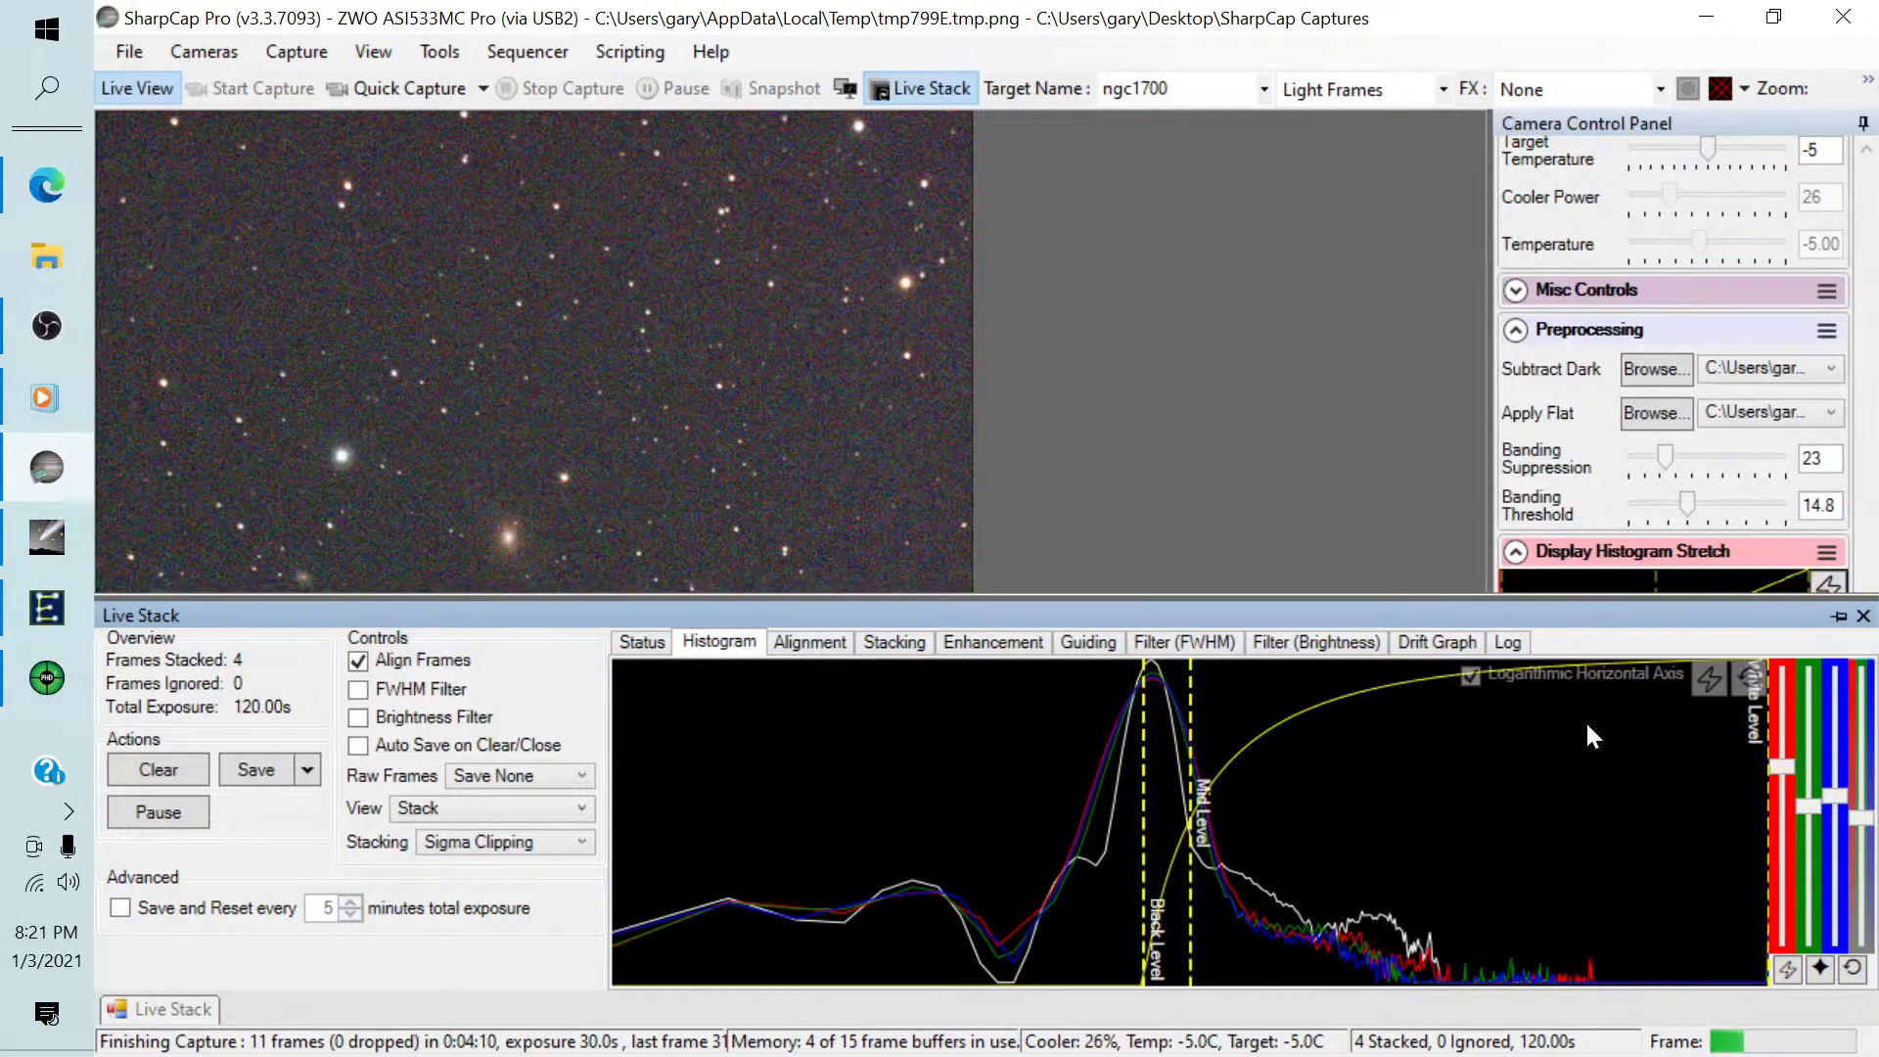
{"action": "left_click_drag", "start_coordinate": [1853, 816], "coordinate": [1868, 975]}
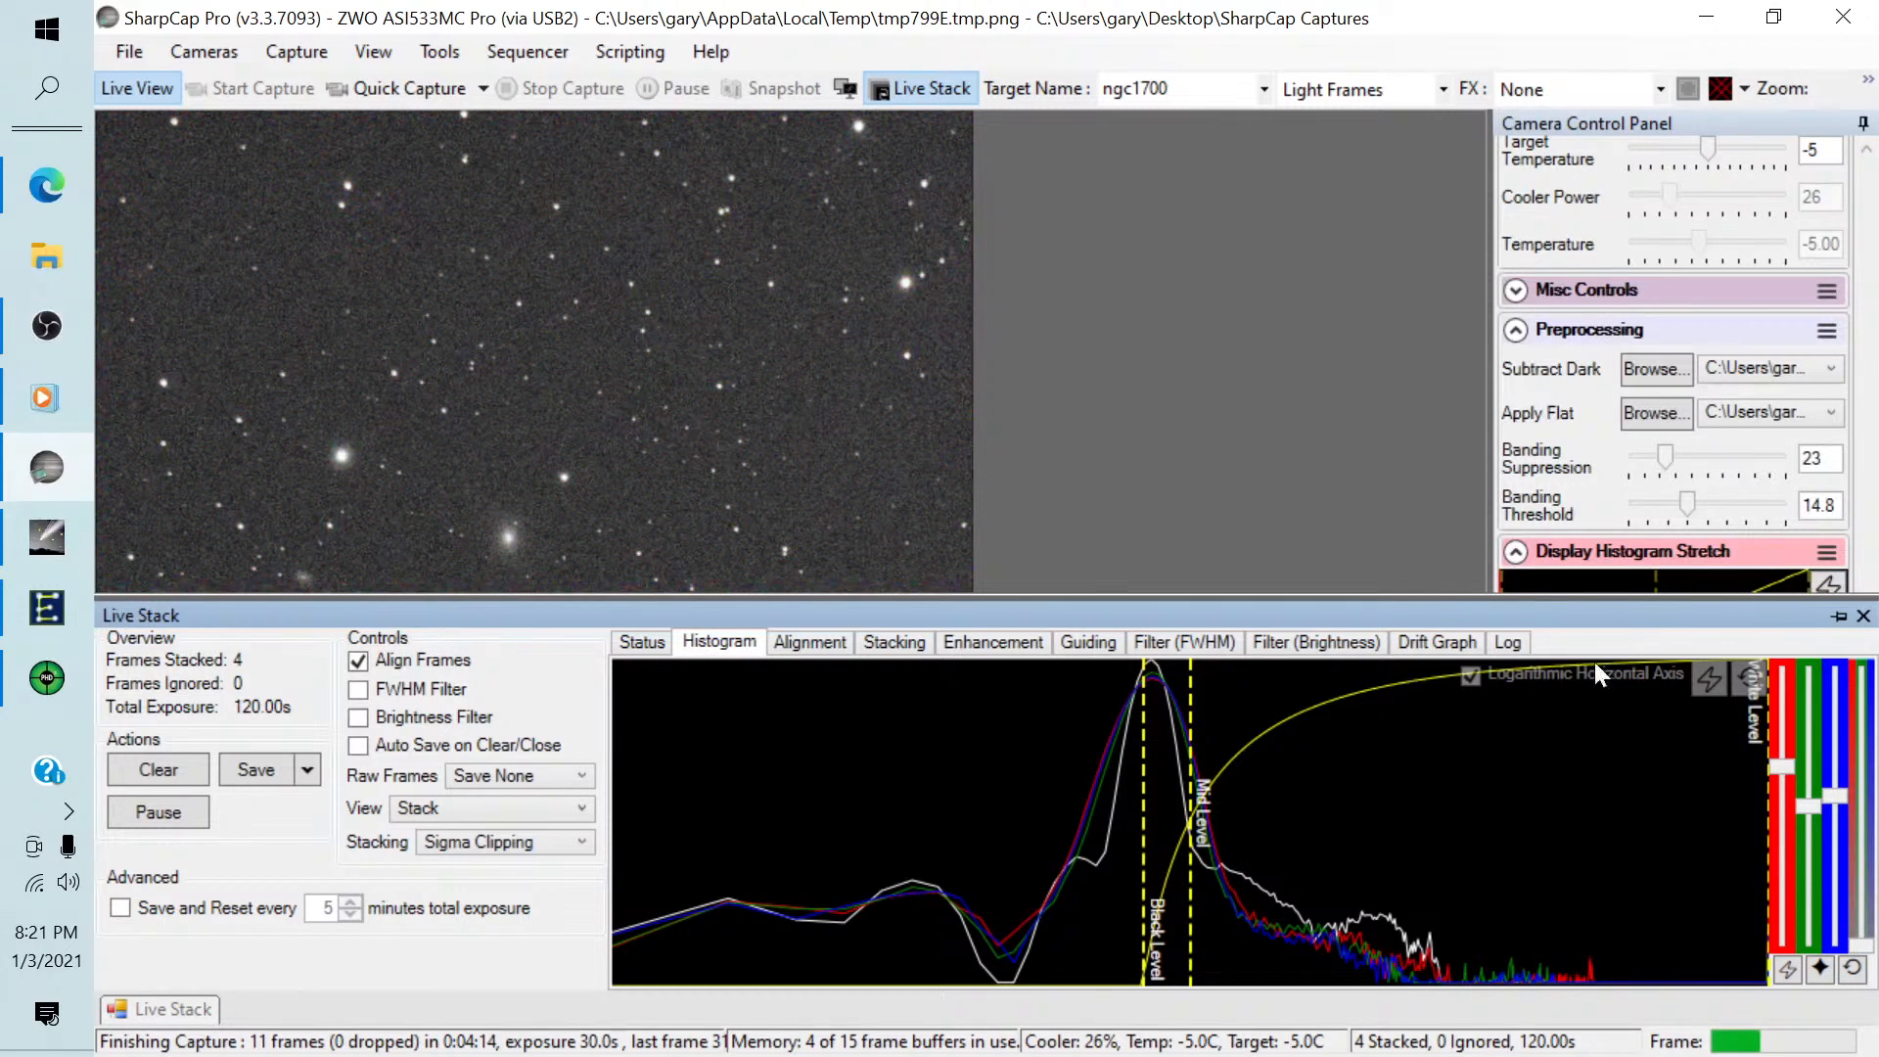
{"action": "left_click", "coordinate": [1283, 400]}
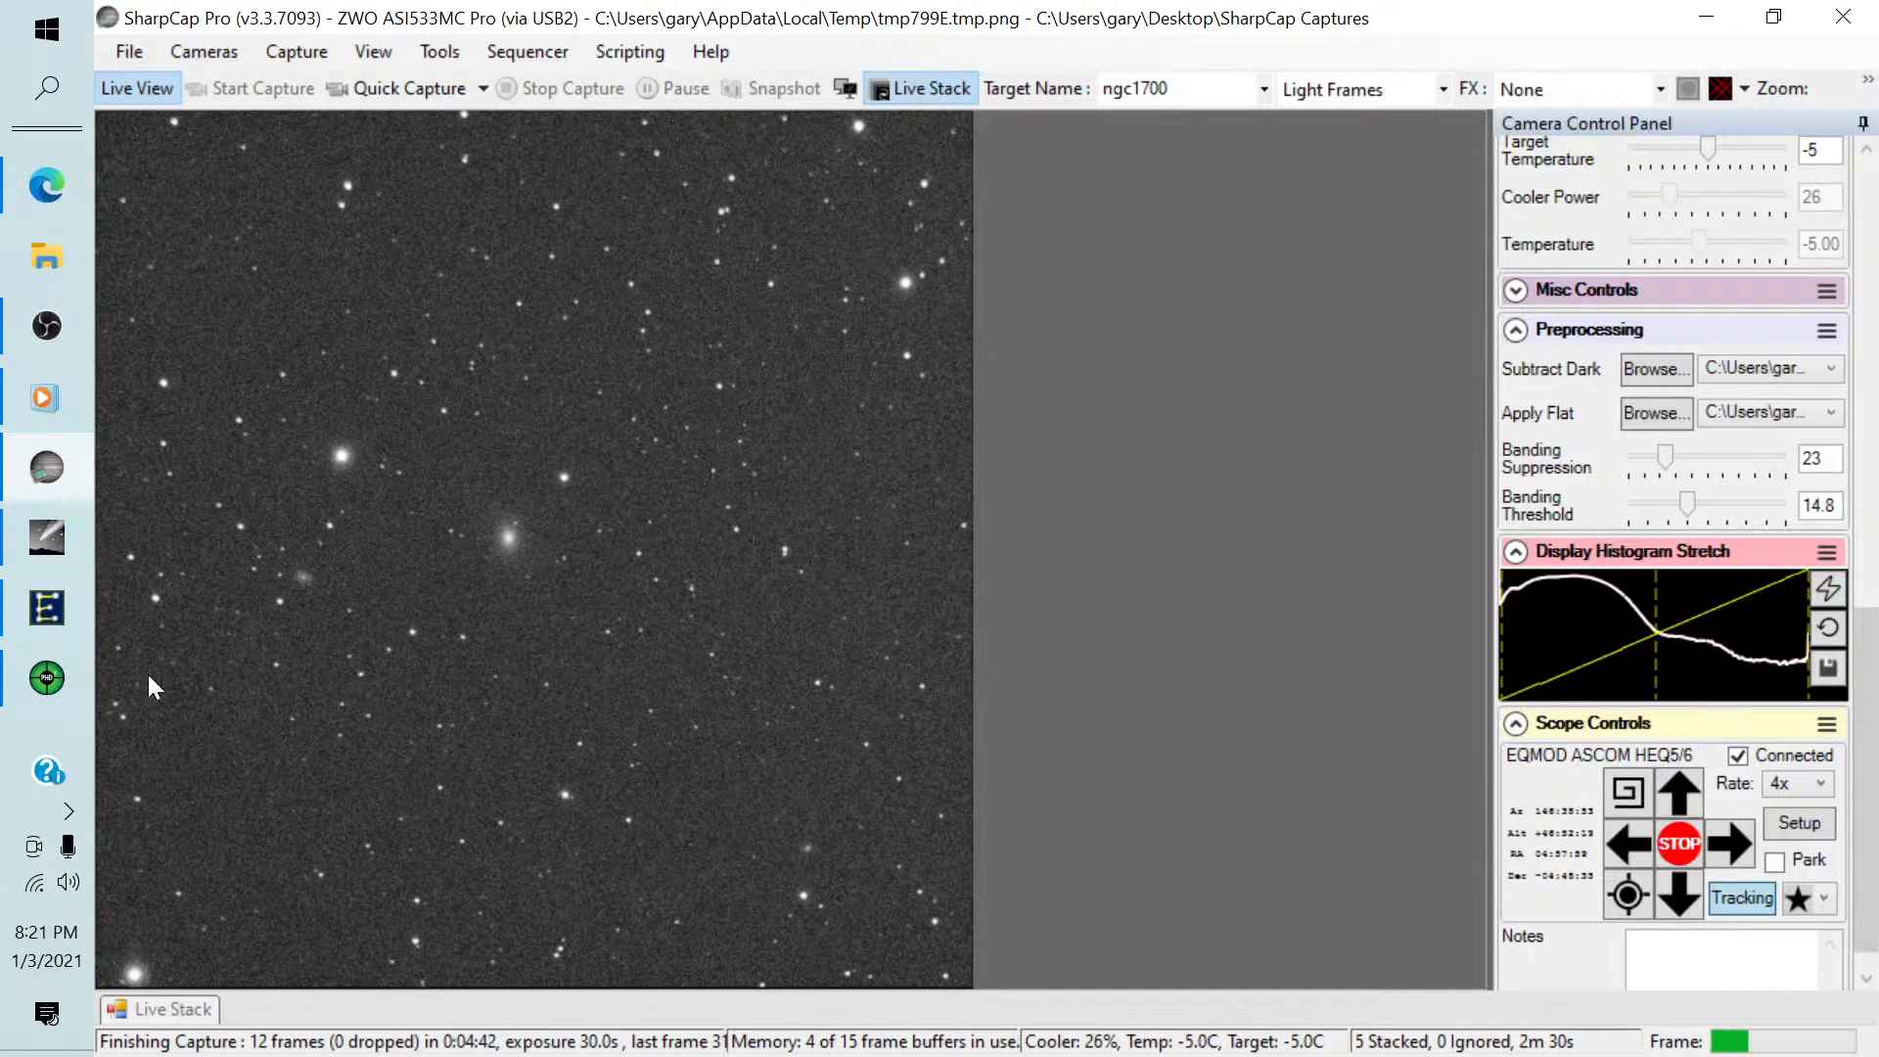
Switch to Cartes du Ciel and examine the chart around NGC1700 closely enough to identify the galaxies inside the camera frame.
{"action": "mouse_move", "coordinate": [46, 472]}
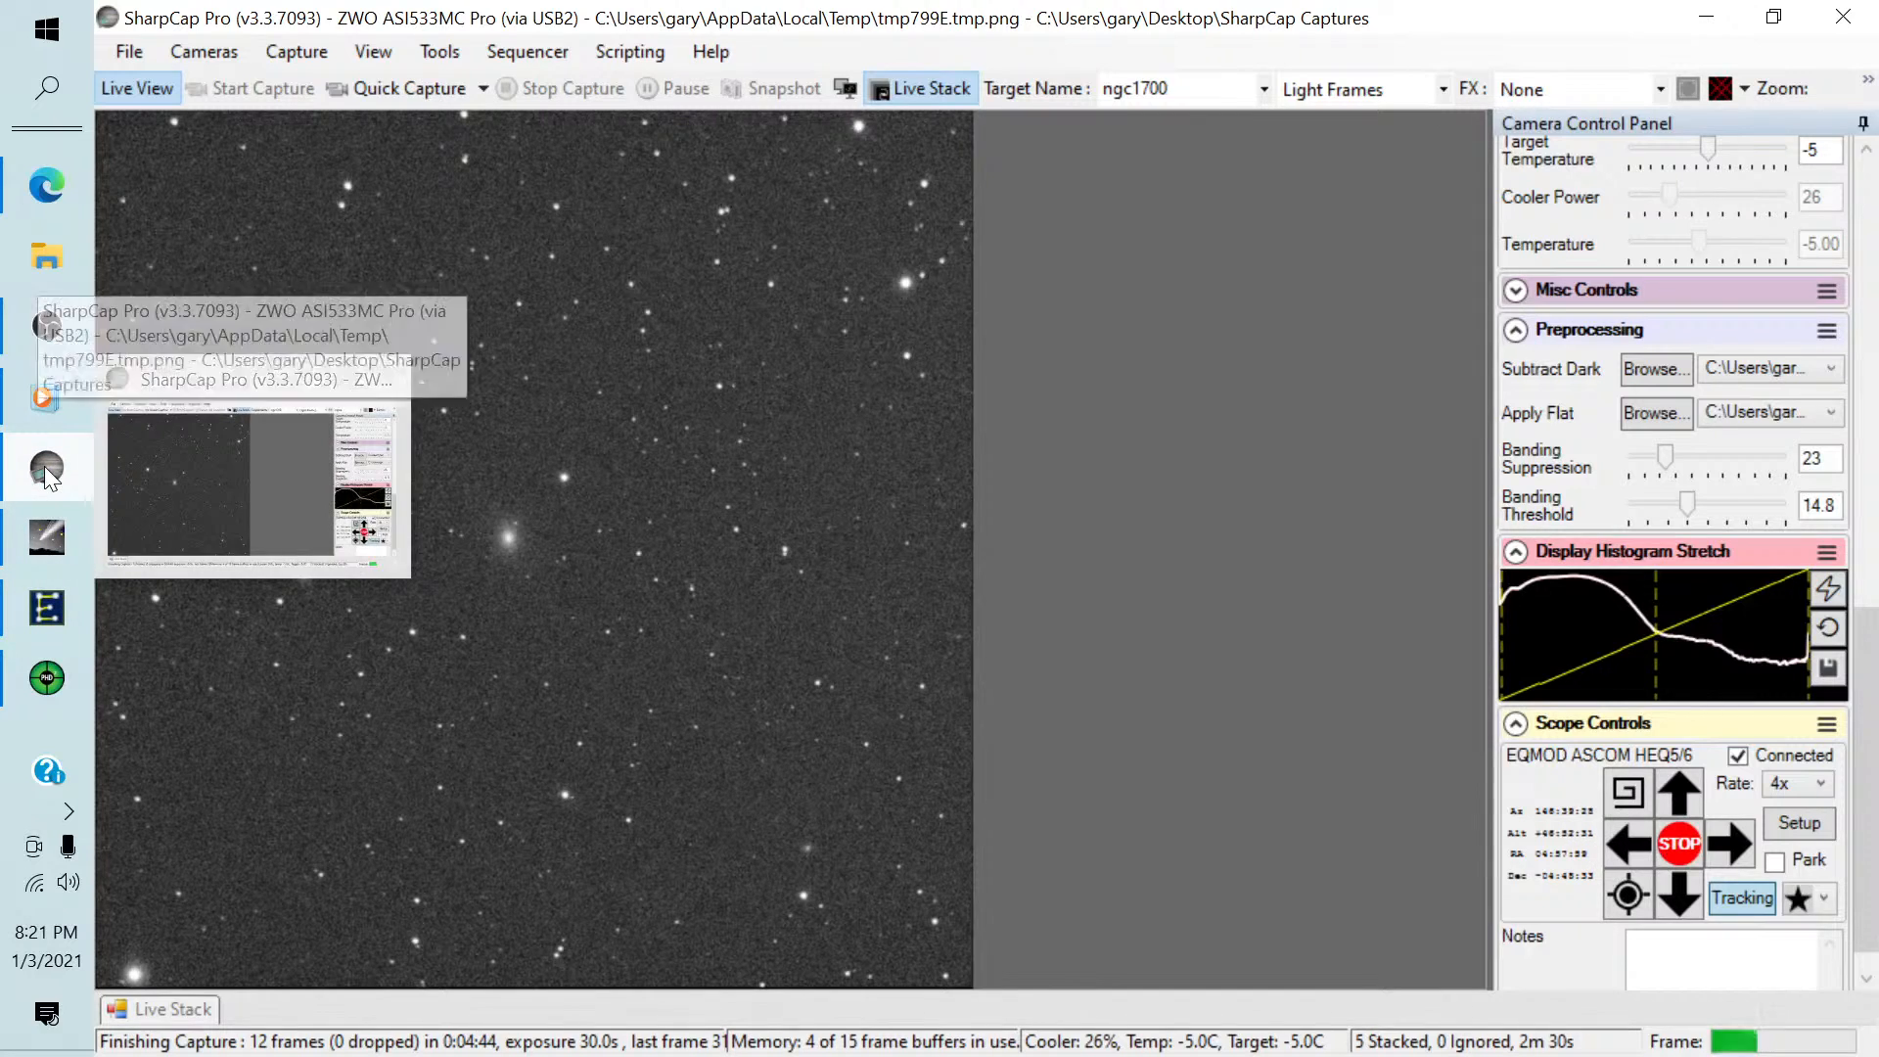
{"action": "left_click", "coordinate": [46, 536]}
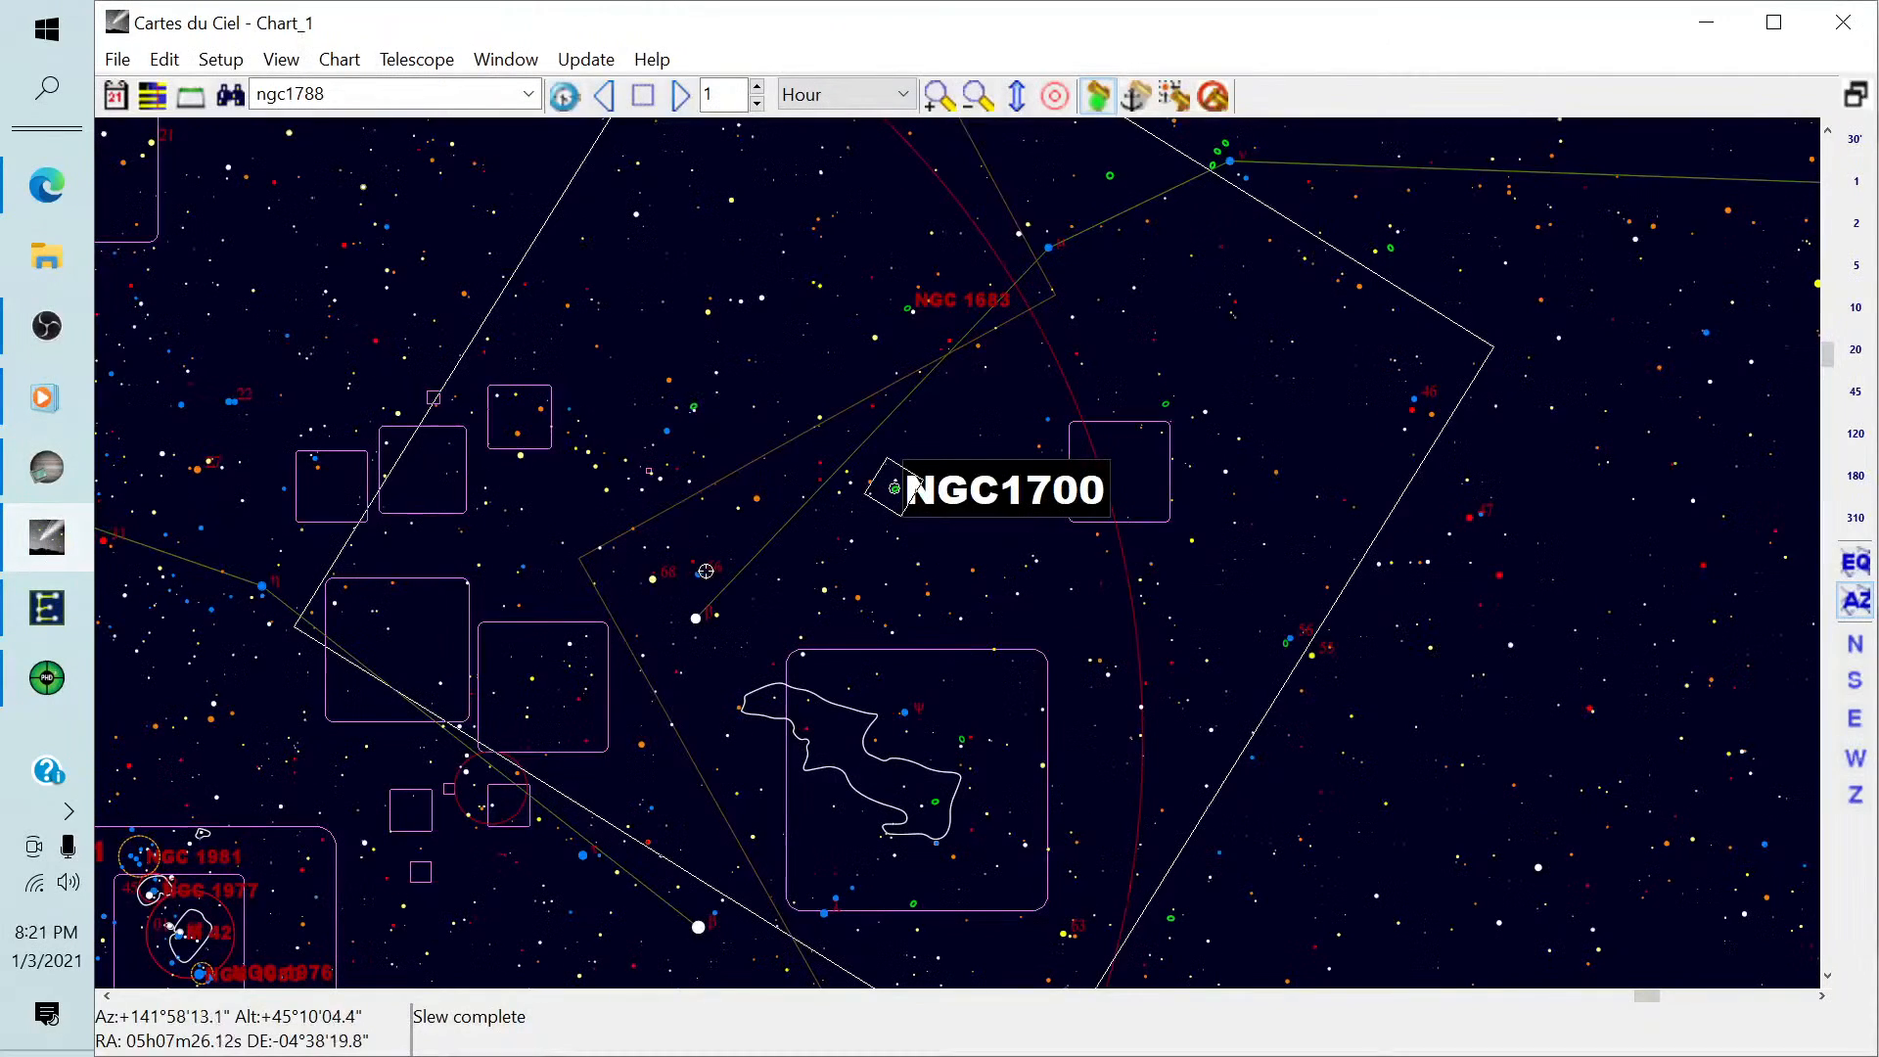
{"action": "scroll", "coordinate": [771, 535], "scroll_direction": "up", "scroll_amount": 3}
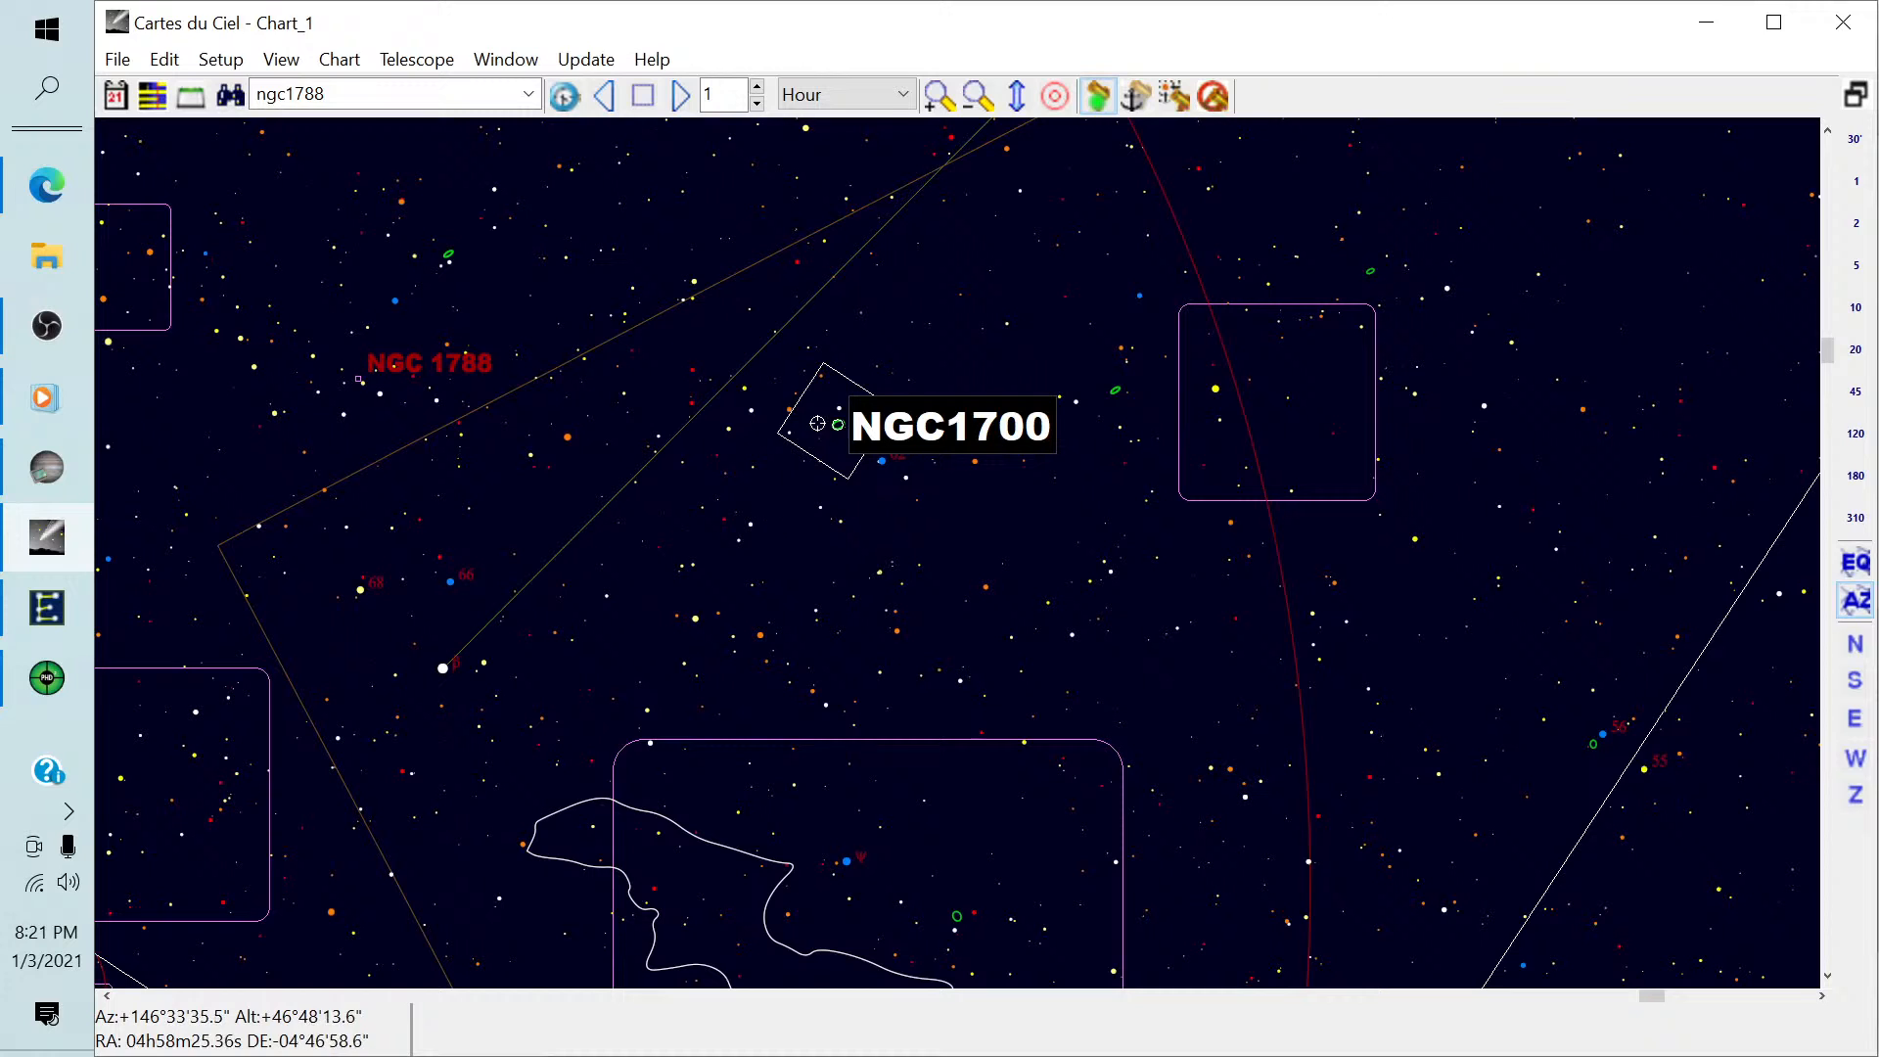
{"action": "scroll", "coordinate": [817, 423], "scroll_direction": "up", "scroll_amount": 2}
{"action": "left_click_drag", "start_coordinate": [742, 399], "coordinate": [892, 586]}
{"action": "scroll", "coordinate": [812, 486], "scroll_direction": "up", "scroll_amount": 2}
{"action": "scroll", "coordinate": [809, 484], "scroll_direction": "up", "scroll_amount": 1}
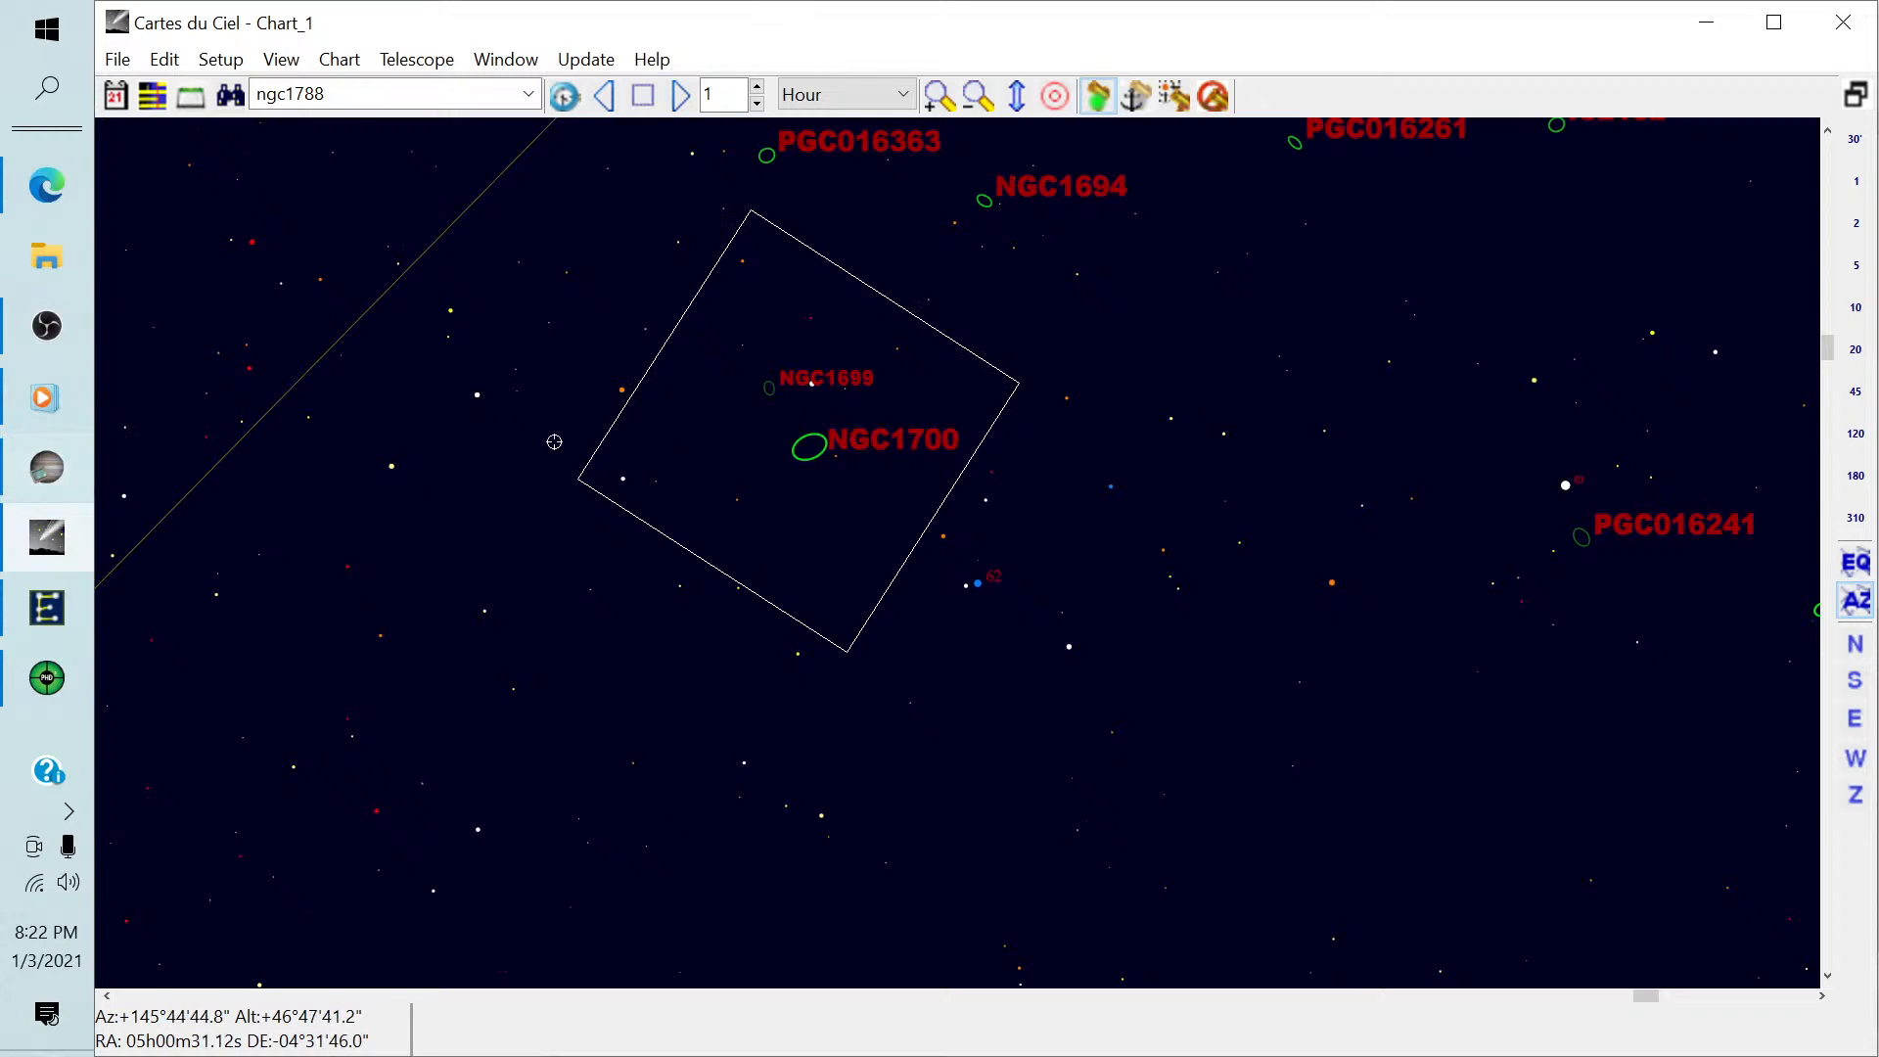
Return to SharpCap, bring the stack histogram's black level slightly closer to the mid level, and keep the Live Stack panel pinned open.
{"action": "left_click", "coordinate": [61, 474]}
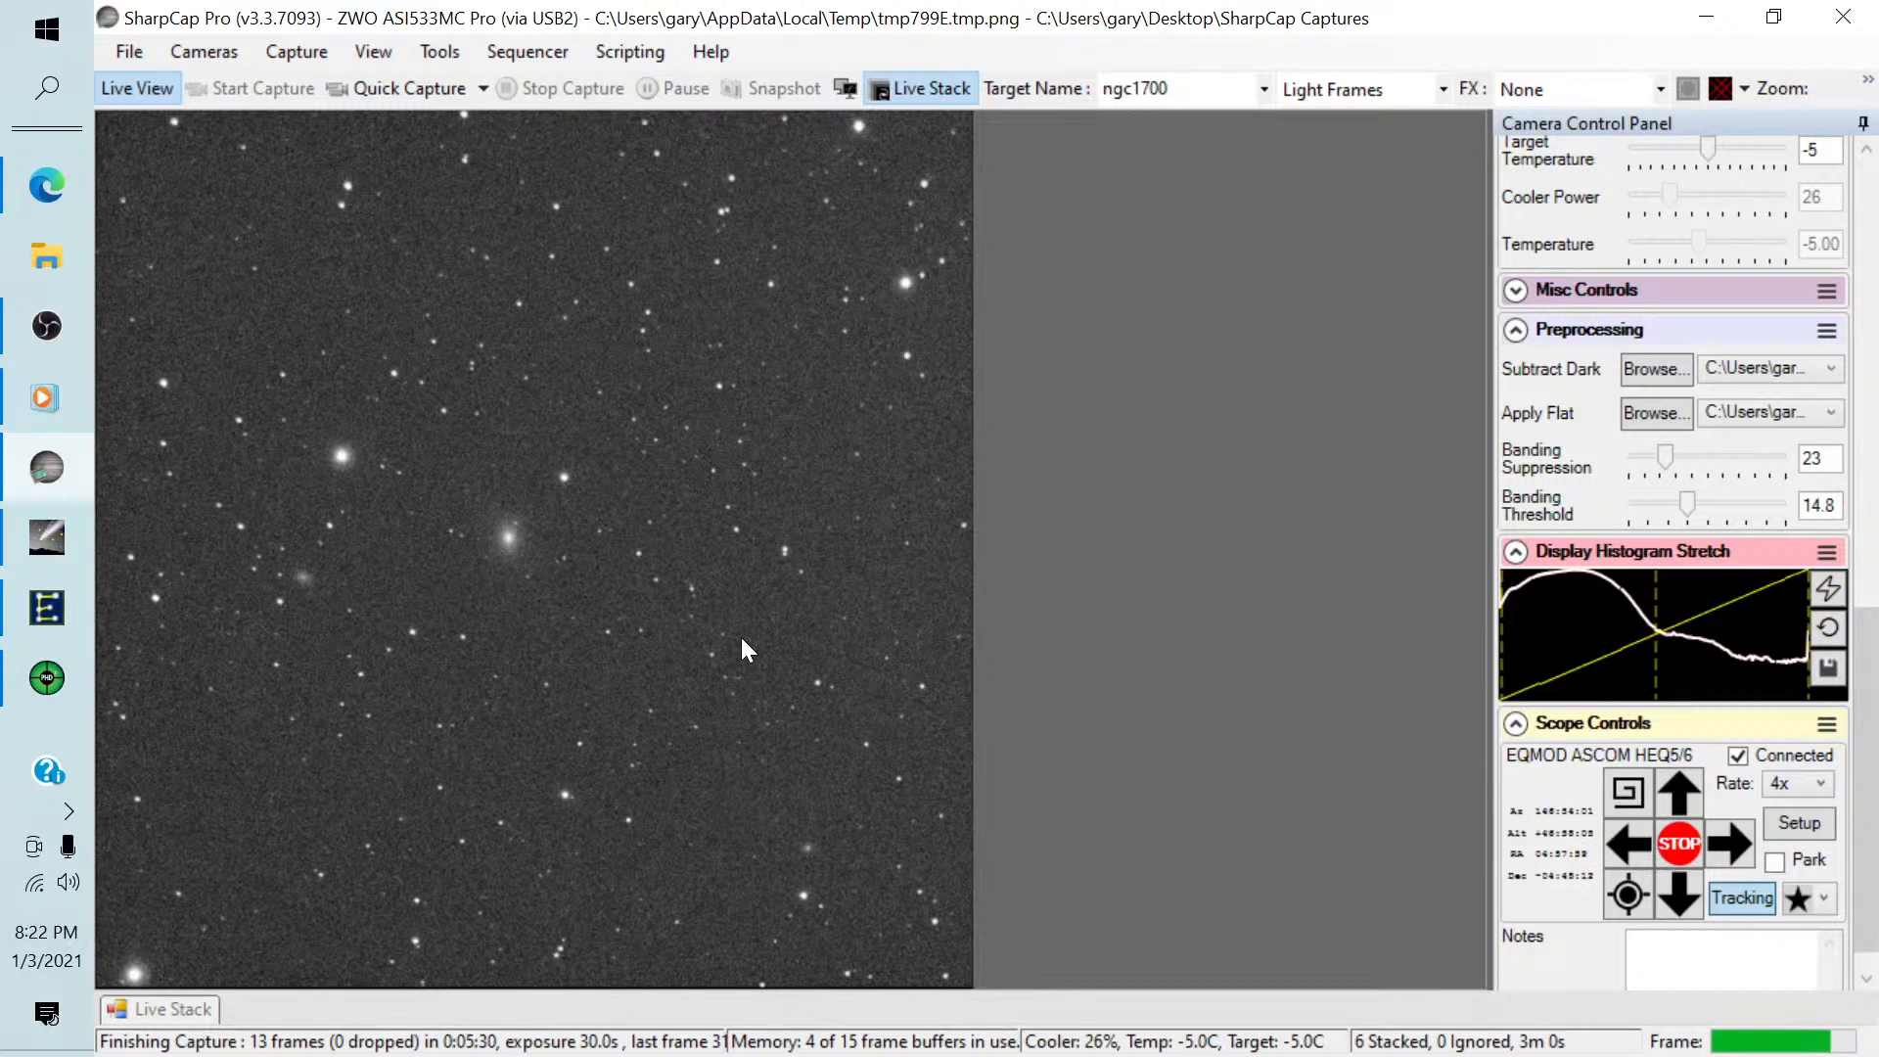
{"action": "left_click", "coordinate": [179, 1011]}
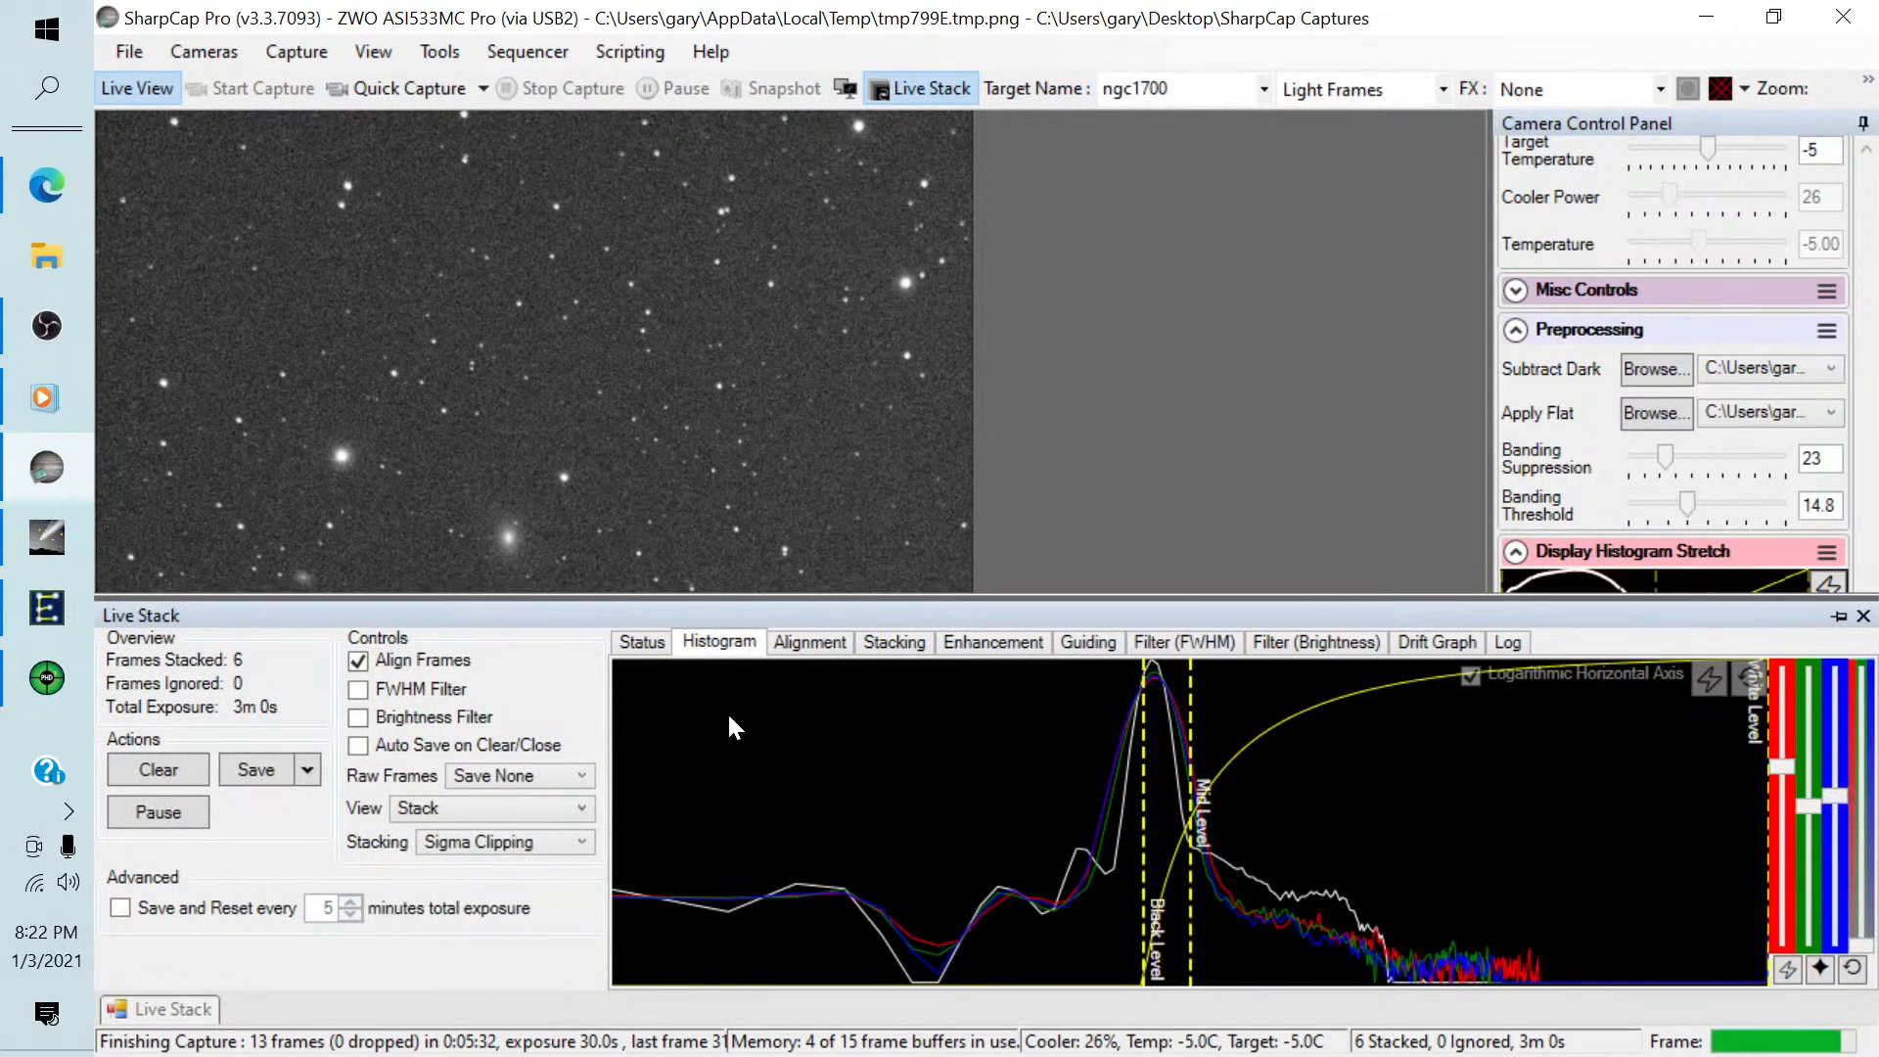
{"action": "left_click_drag", "start_coordinate": [1144, 697], "coordinate": [1187, 704]}
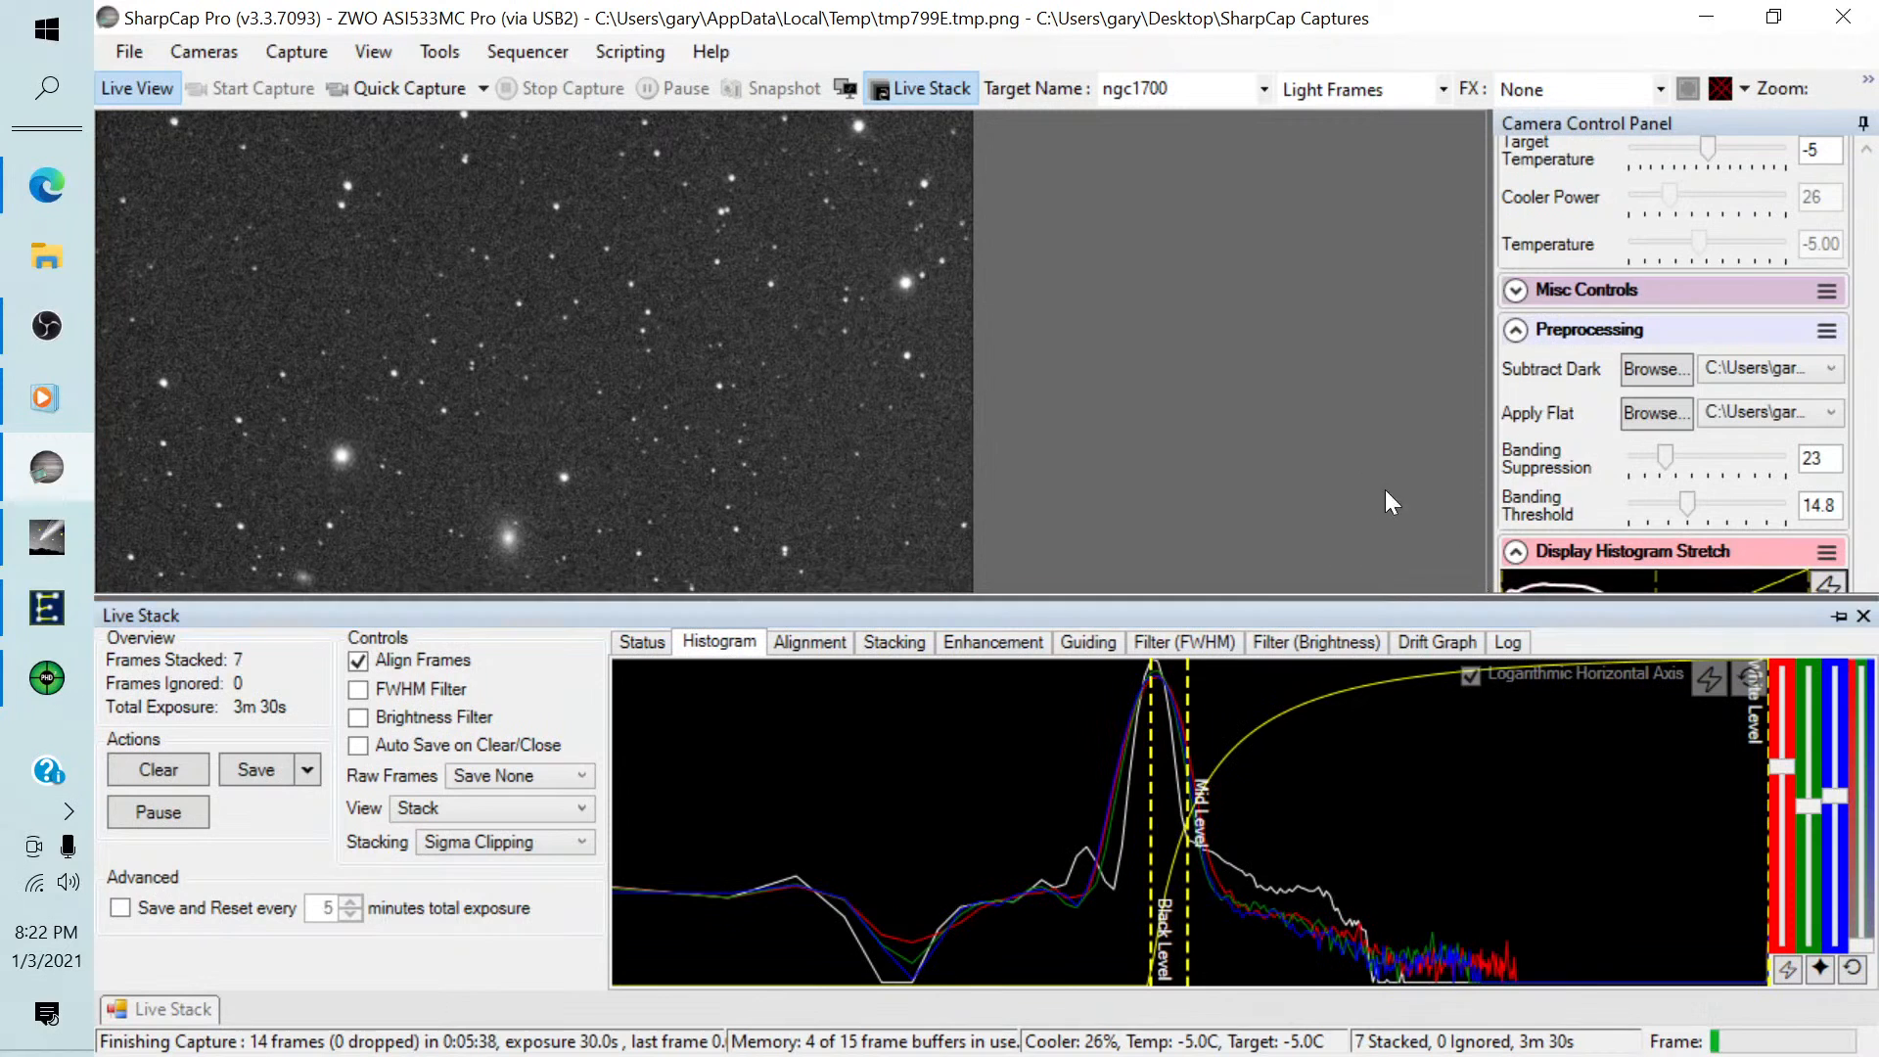
{"action": "left_click", "coordinate": [1838, 620]}
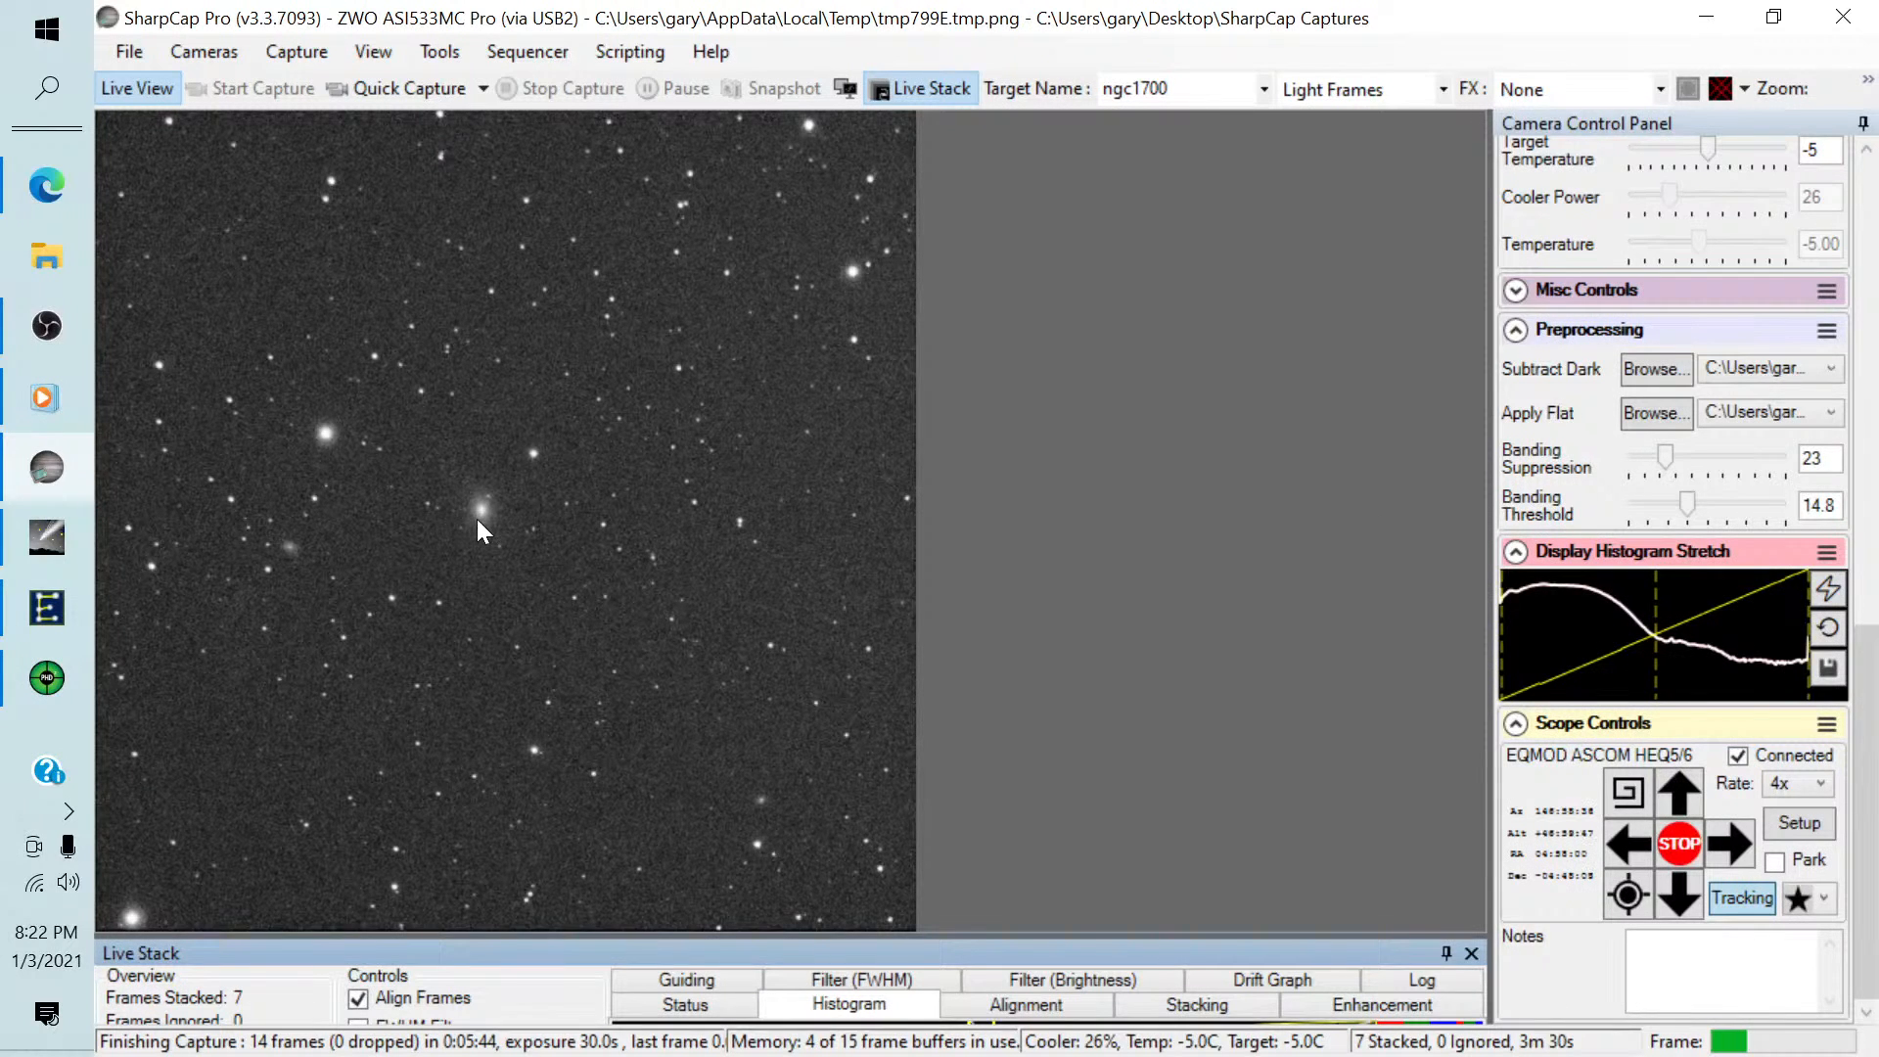
Set the preview zoom to 40% and centre the view on the bright galaxy and its fainter companion.
{"action": "left_click", "coordinate": [1866, 82]}
{"action": "left_click", "coordinate": [1762, 130]}
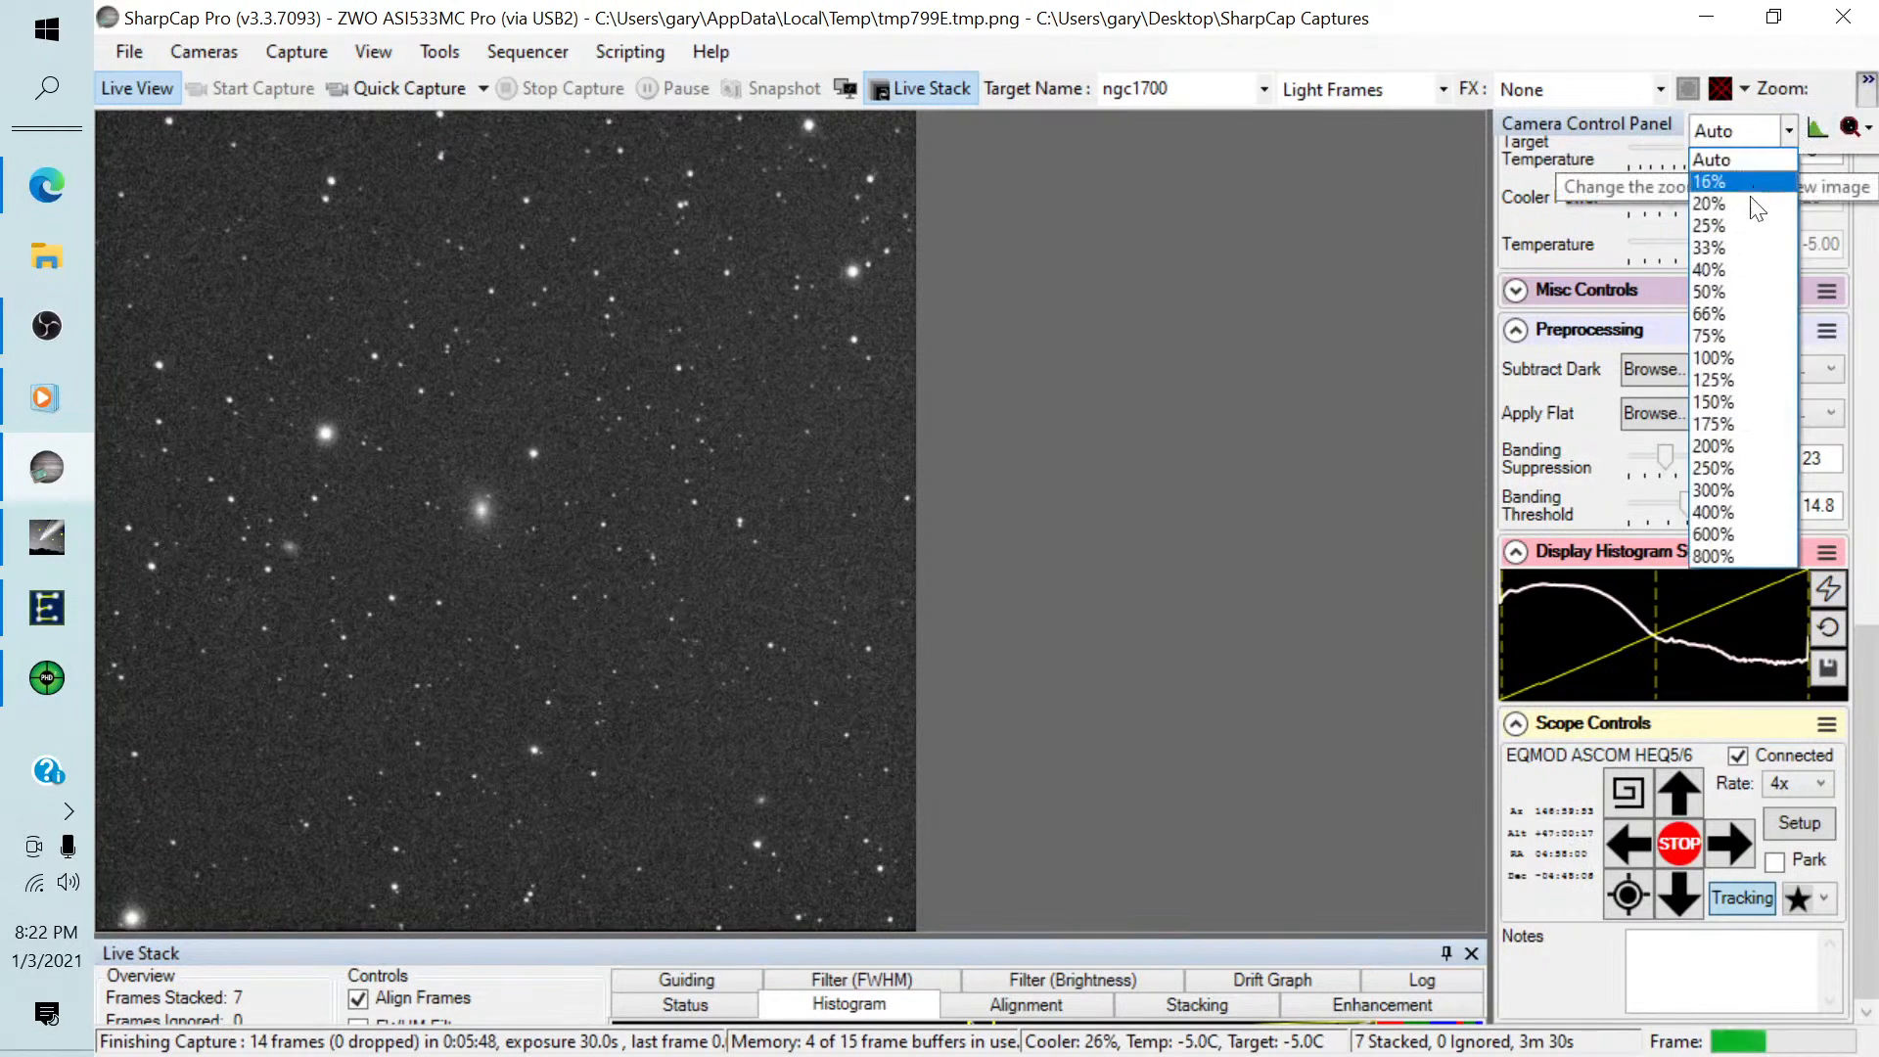
{"action": "left_click", "coordinate": [1752, 270]}
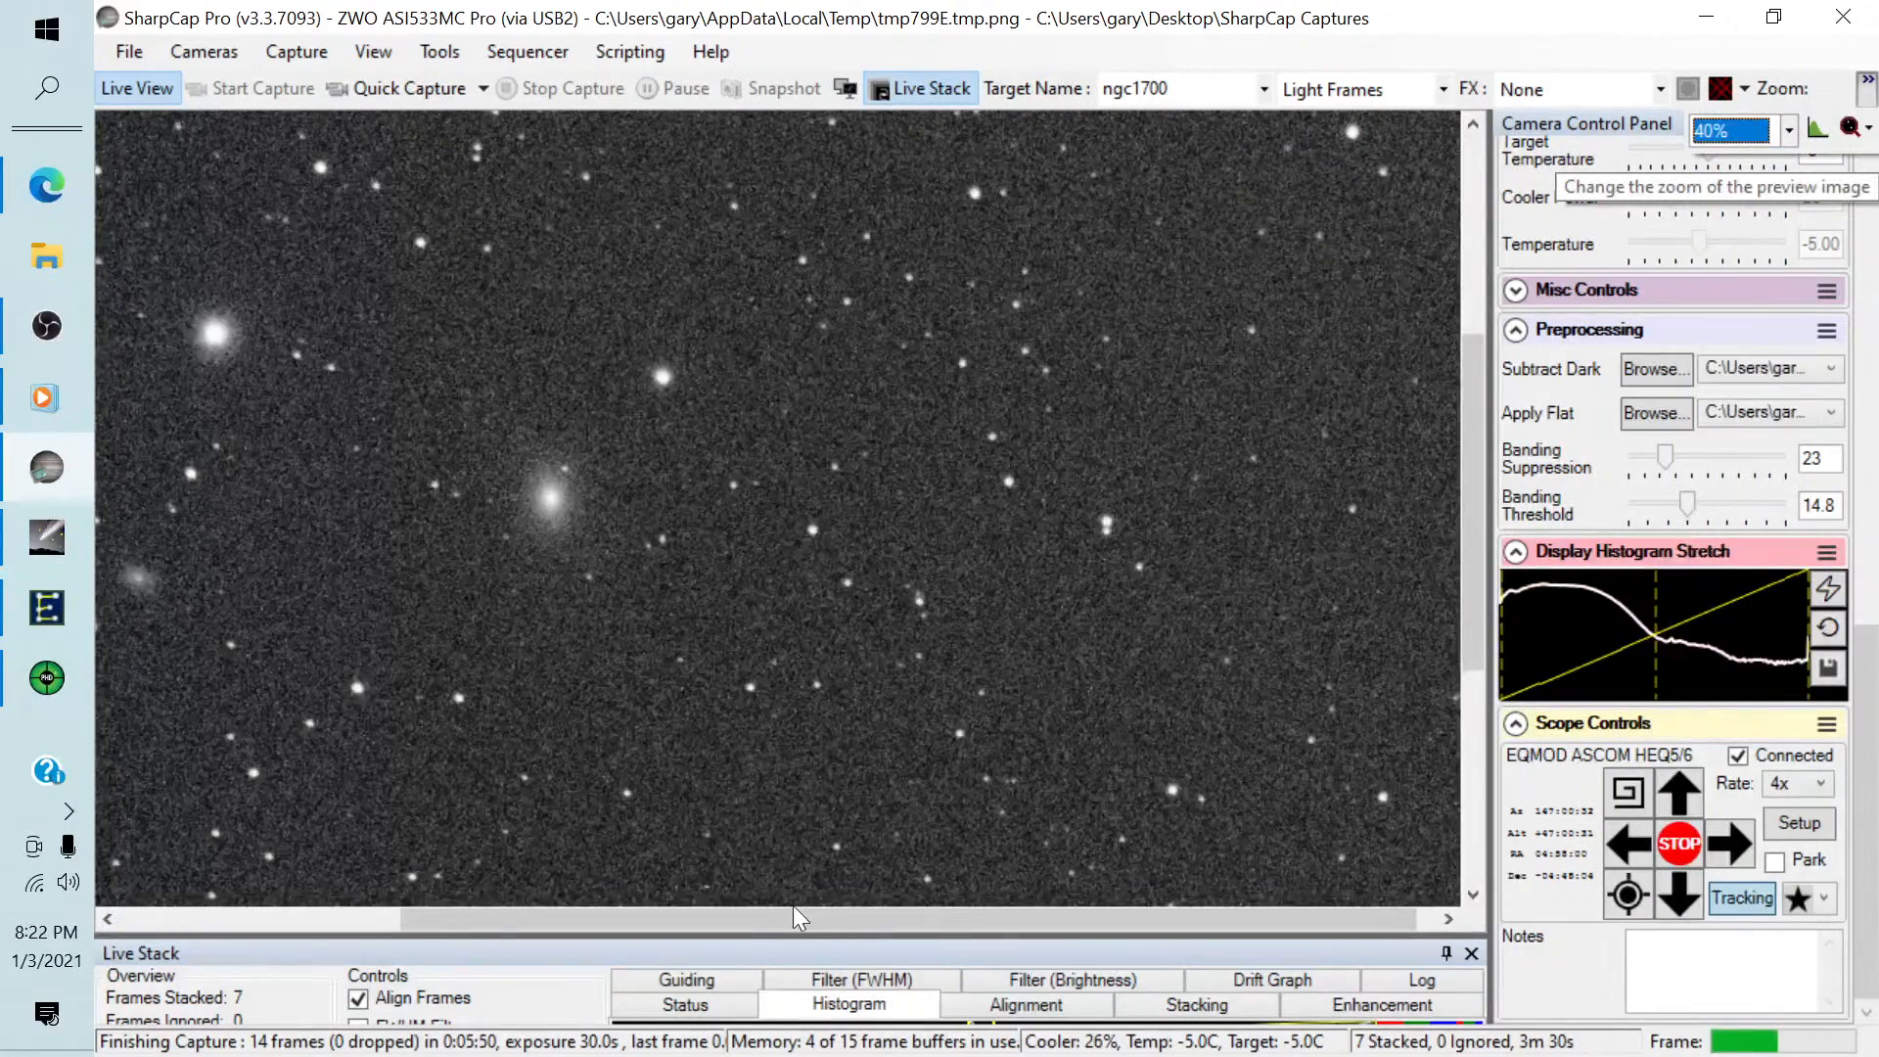
{"action": "left_click_drag", "start_coordinate": [800, 918], "coordinate": [575, 917]}
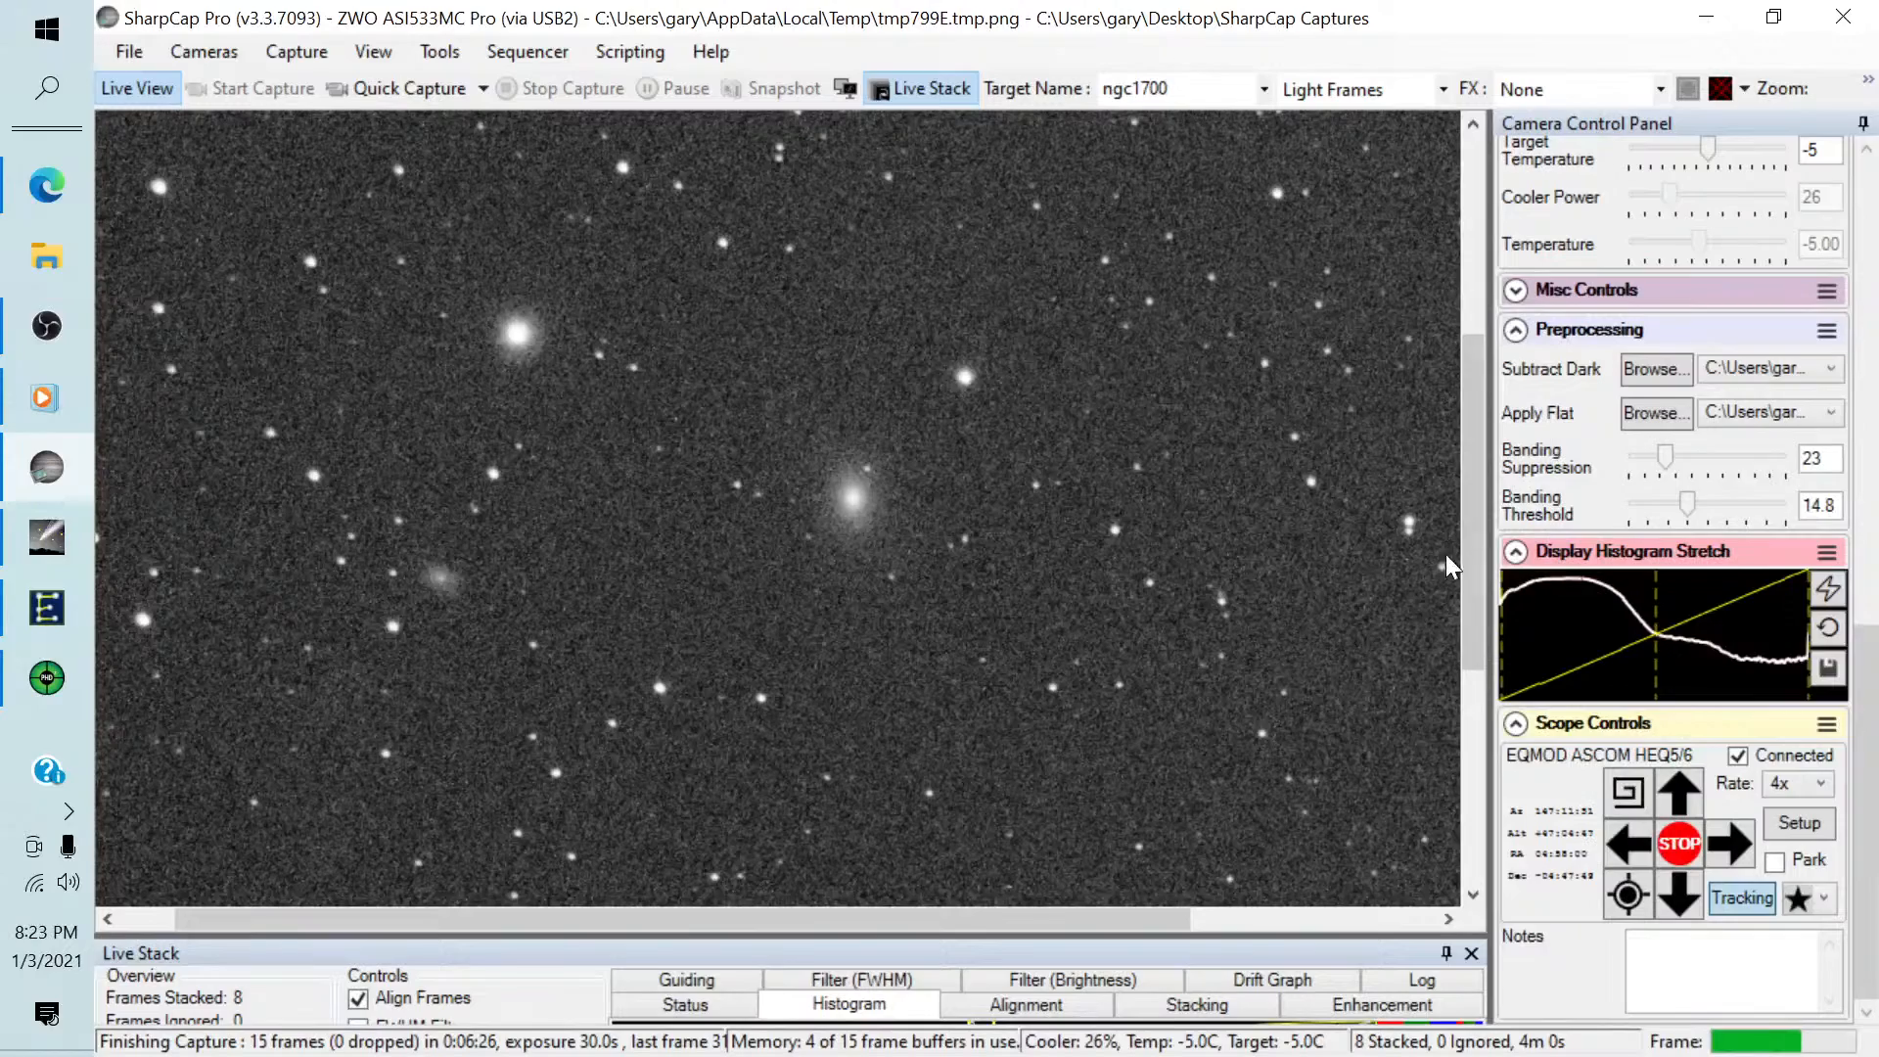
{"action": "mouse_move", "coordinate": [1466, 543]}
{"action": "left_mouse_down"}
{"action": "mouse_move", "coordinate": [1466, 613]}
{"action": "mouse_move", "coordinate": [1463, 579]}
{"action": "left_mouse_up"}
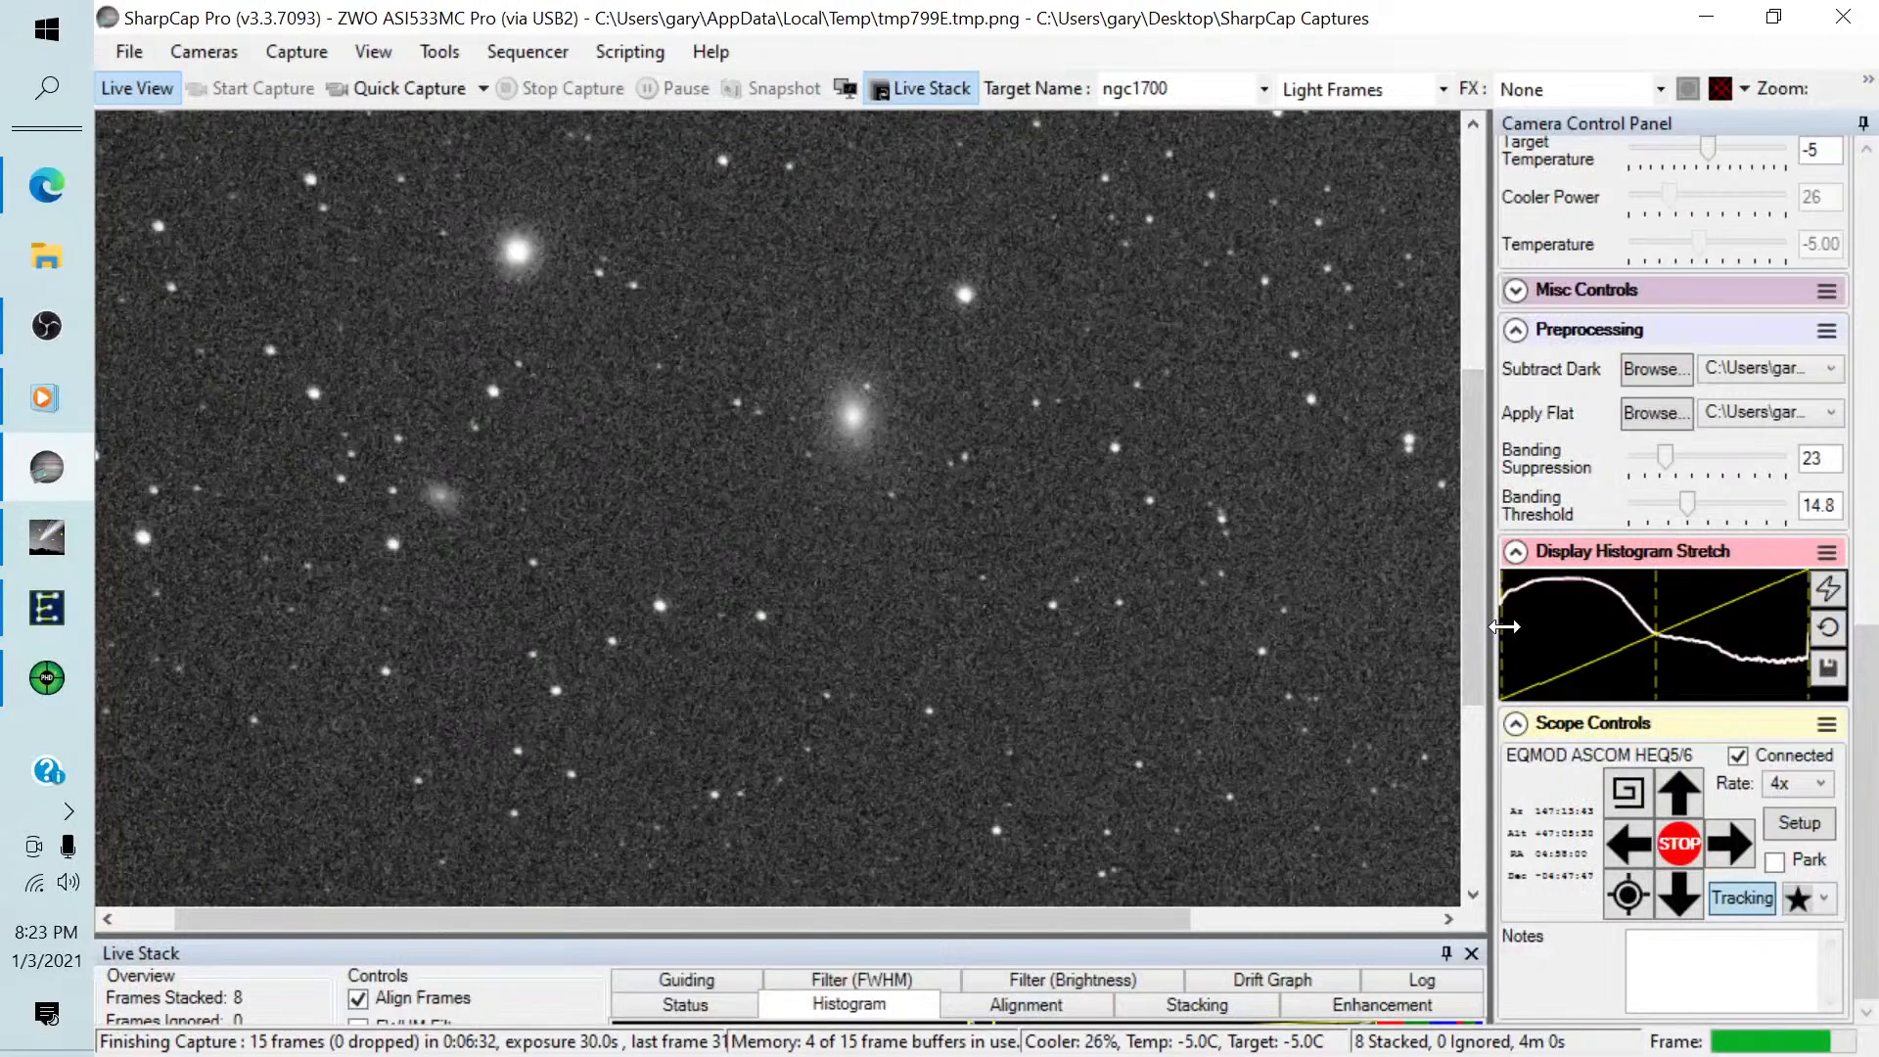
Raise the black level of the display histogram stretch to darken the sky background.
{"action": "left_click_drag", "start_coordinate": [1504, 626], "coordinate": [1548, 629]}
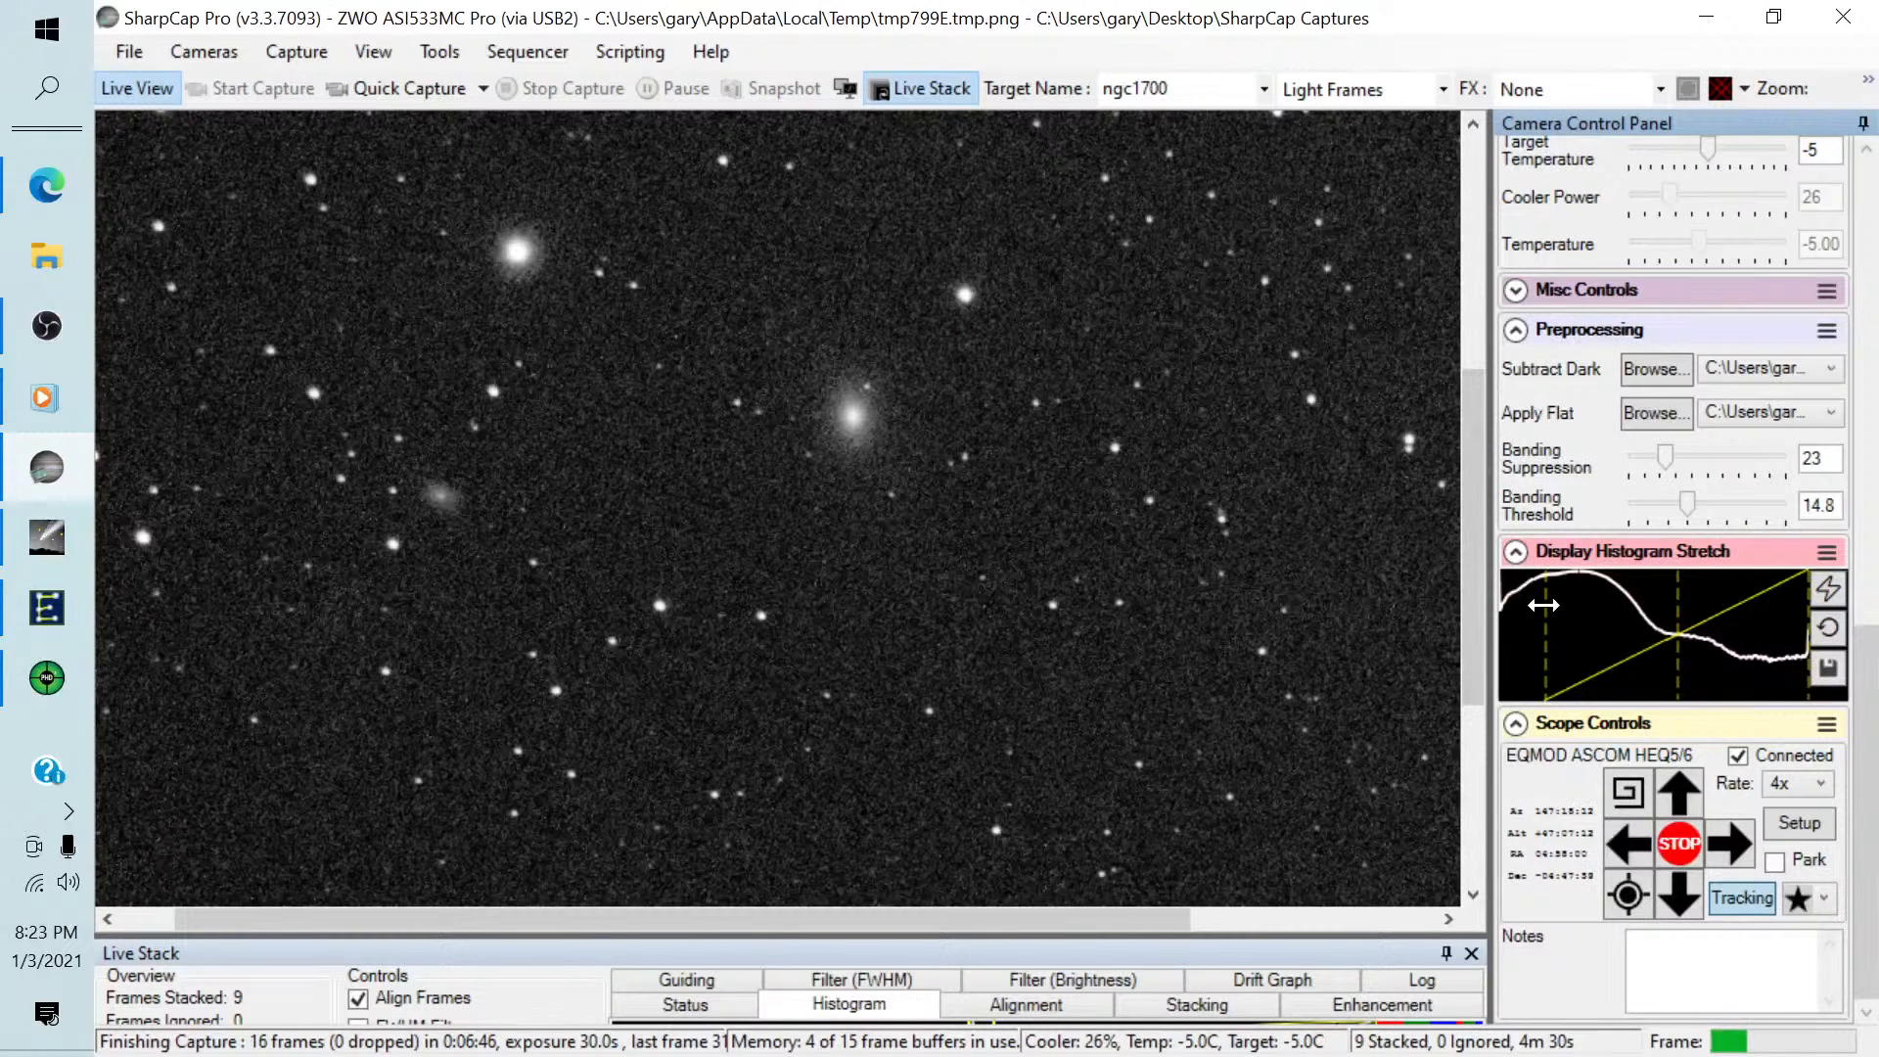
{"action": "left_click_drag", "start_coordinate": [1547, 605], "coordinate": [1554, 605]}
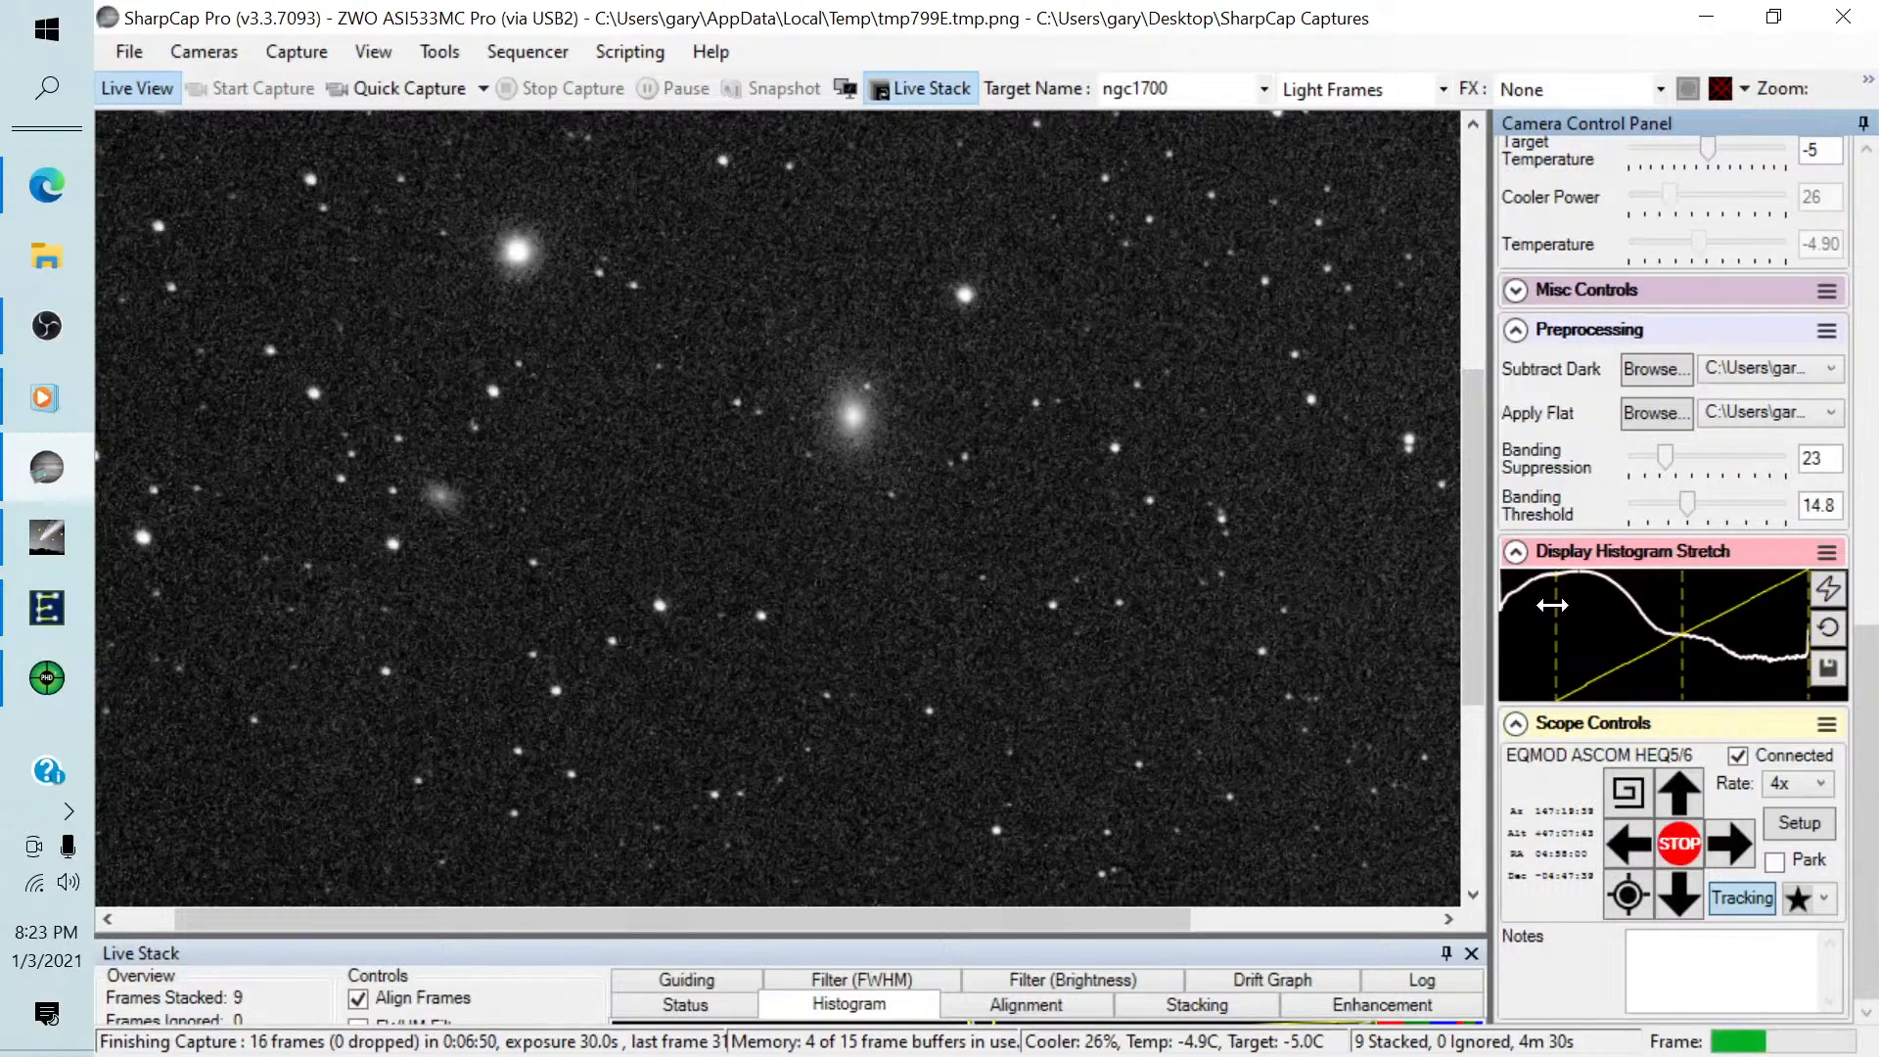
View the upper part of the image and set the preview zoom back to Auto.
{"action": "left_click_drag", "start_coordinate": [1464, 409], "coordinate": [1482, 186]}
{"action": "left_click", "coordinate": [1869, 95]}
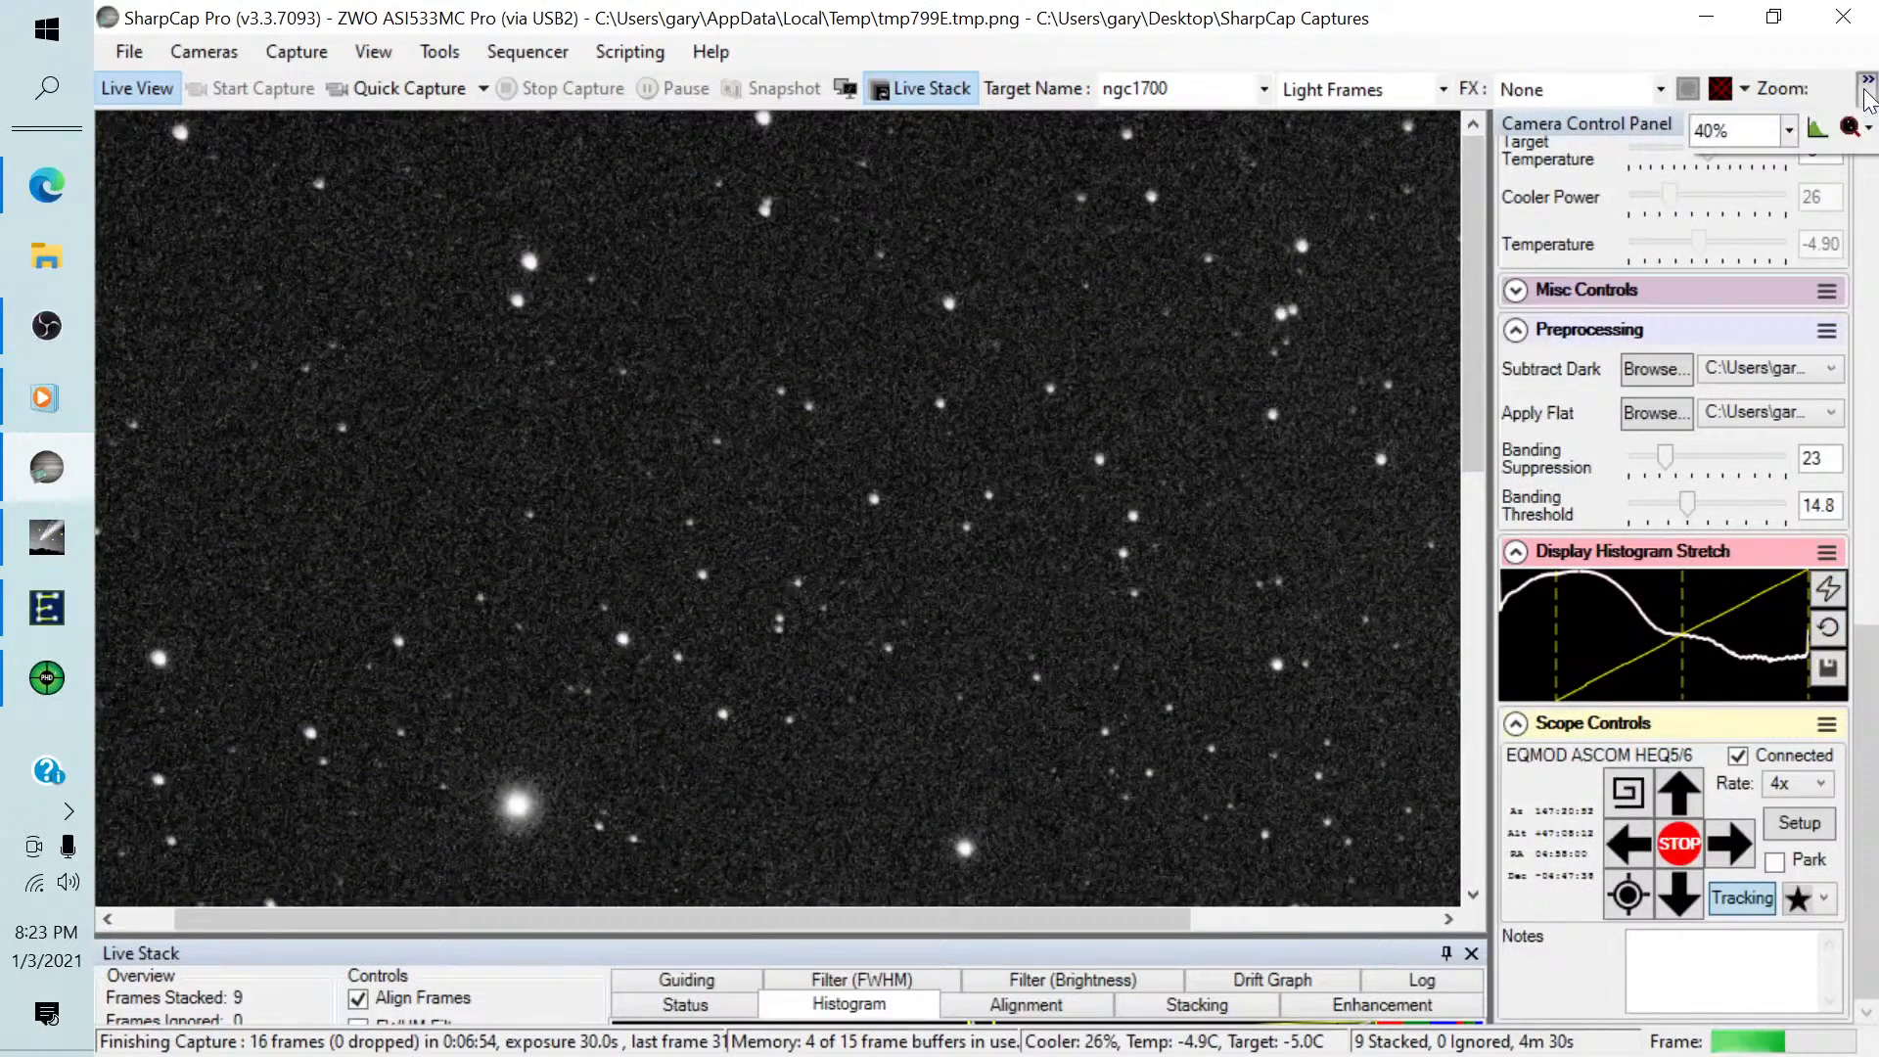
{"action": "left_click", "coordinate": [1789, 131]}
{"action": "left_click", "coordinate": [1723, 147]}
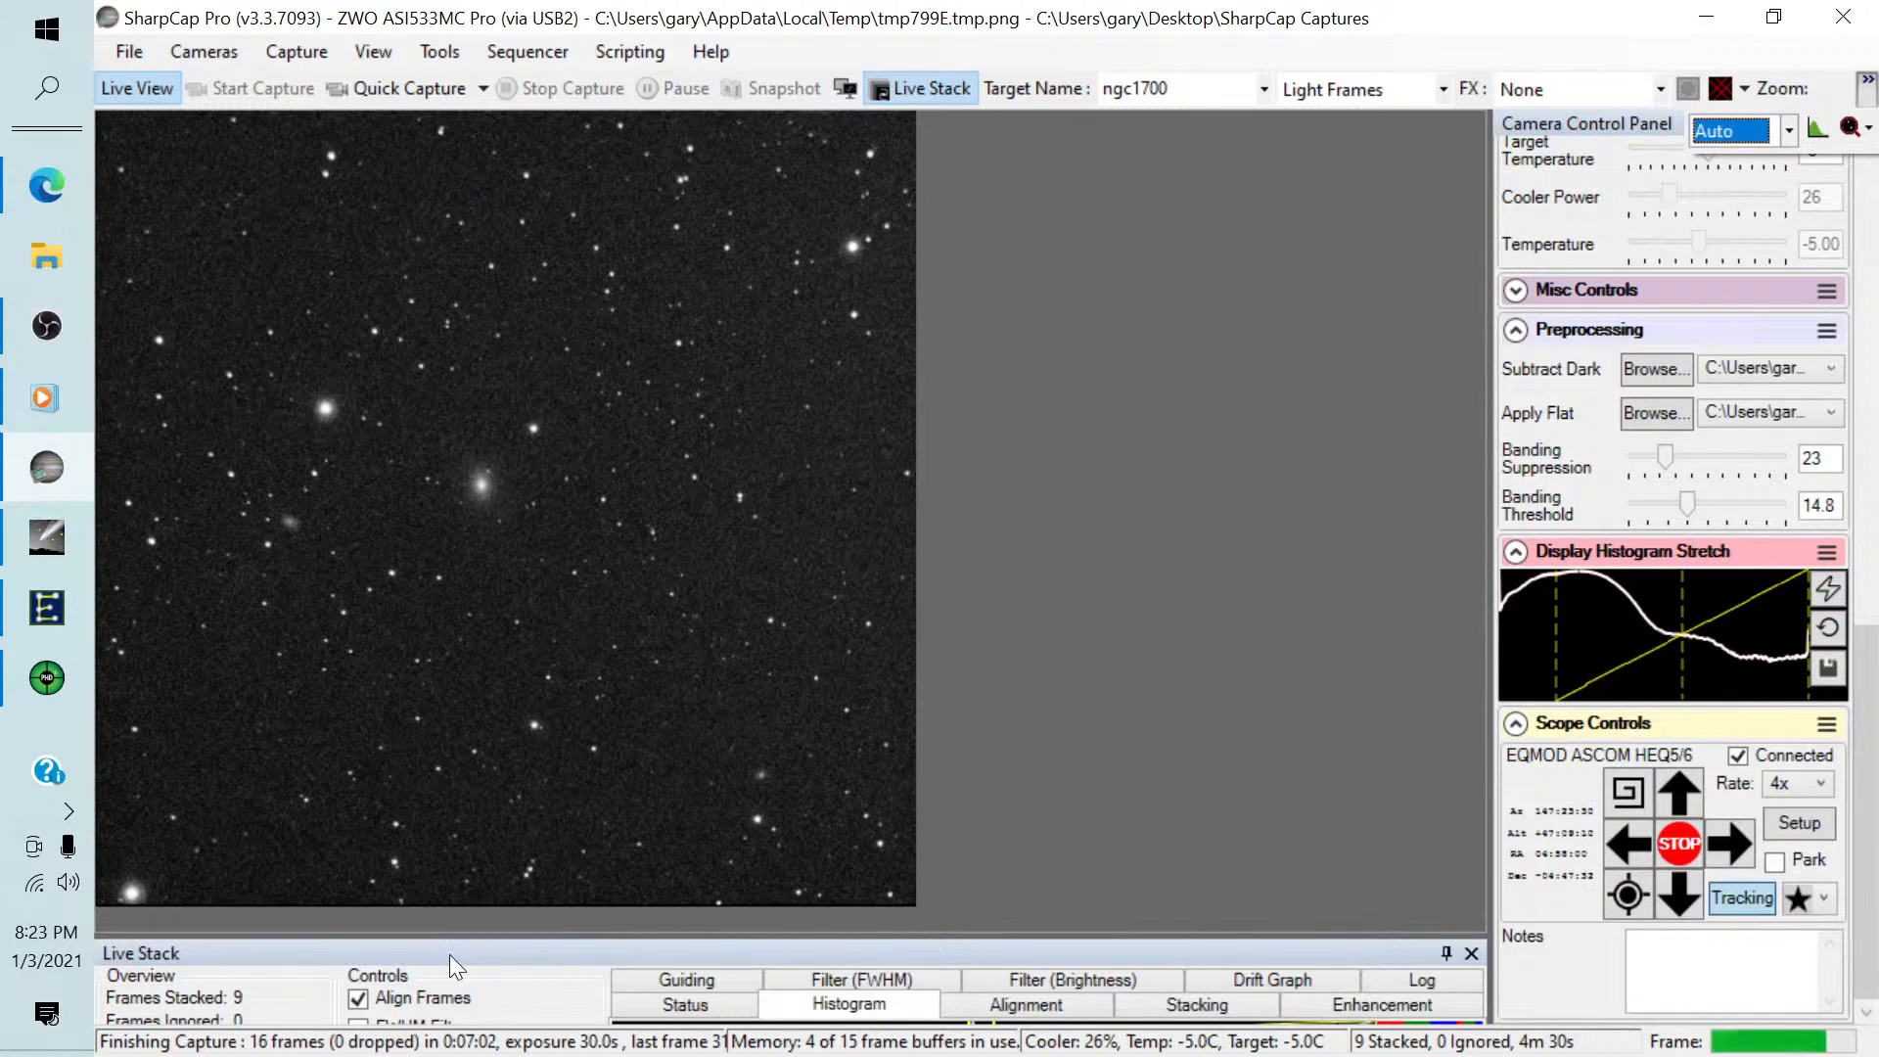
Enlarge the Live Stack panel and save the stack exactly as seen.
{"action": "left_click_drag", "start_coordinate": [815, 934], "coordinate": [817, 563]}
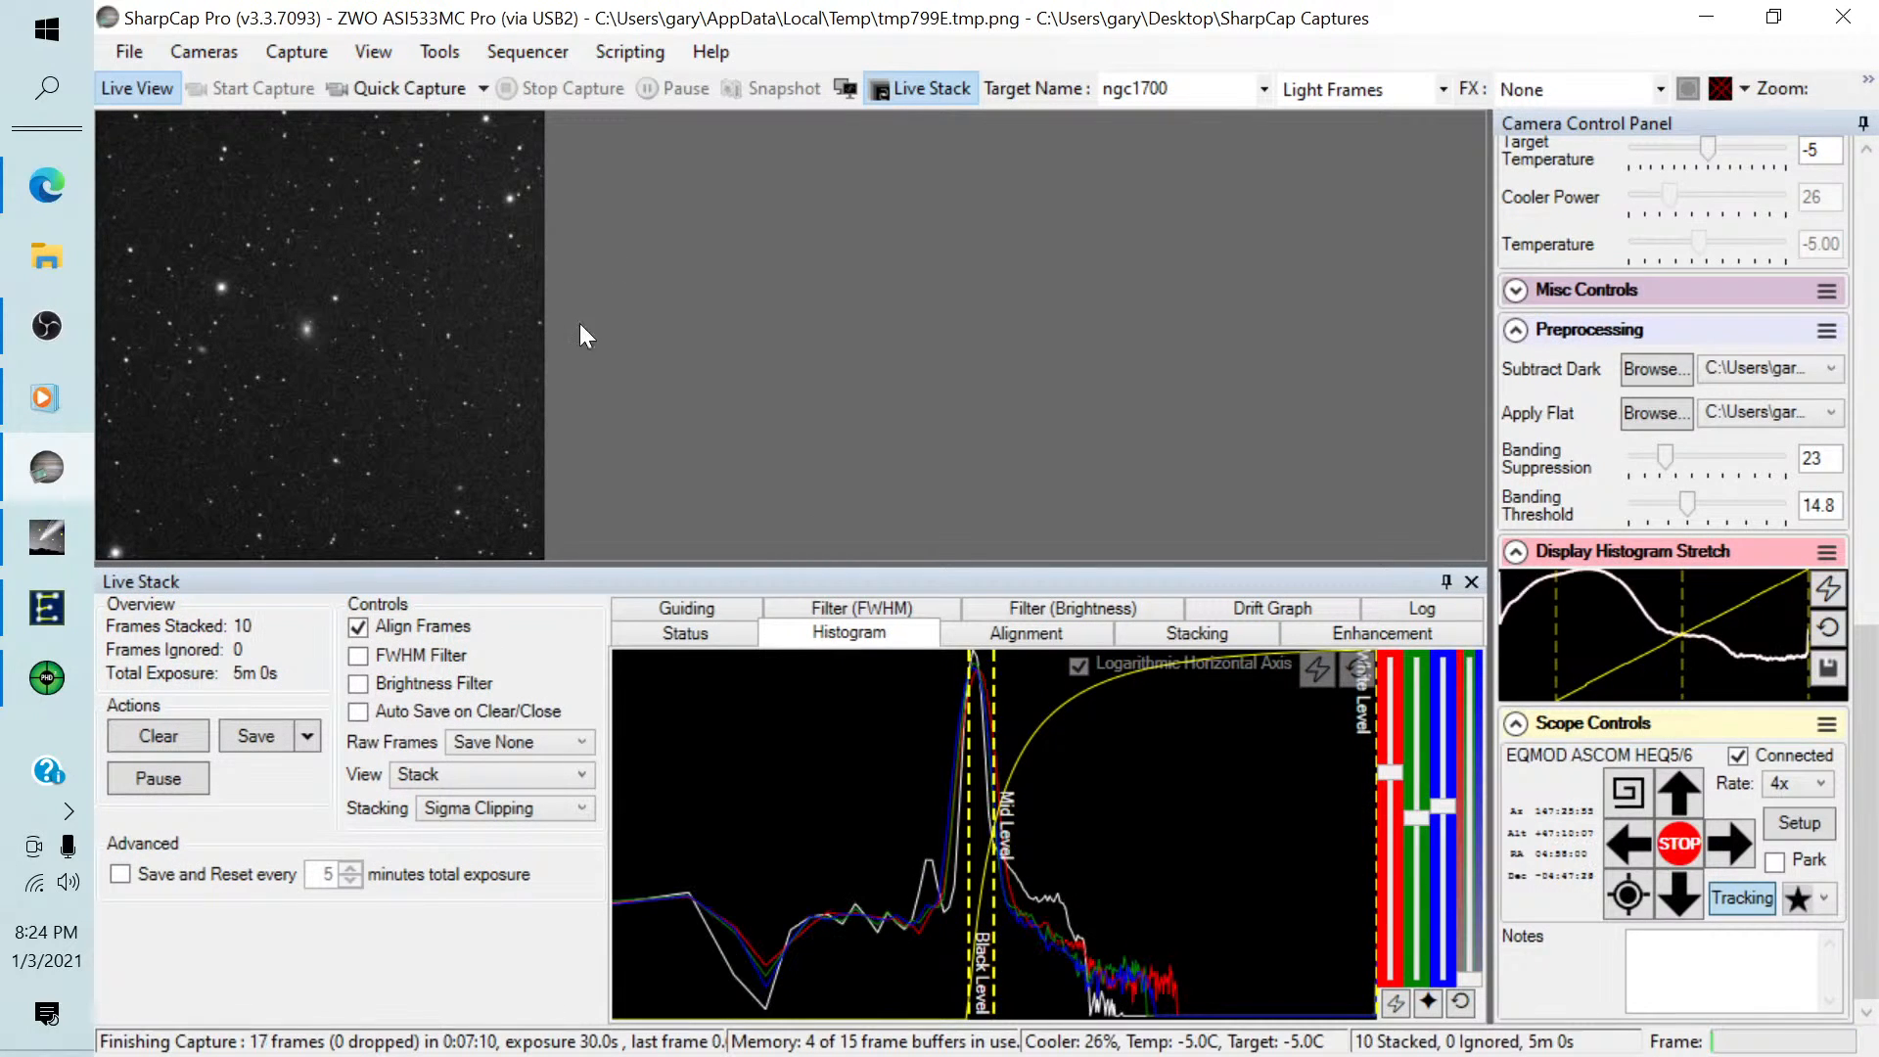
{"action": "left_click", "coordinate": [308, 742]}
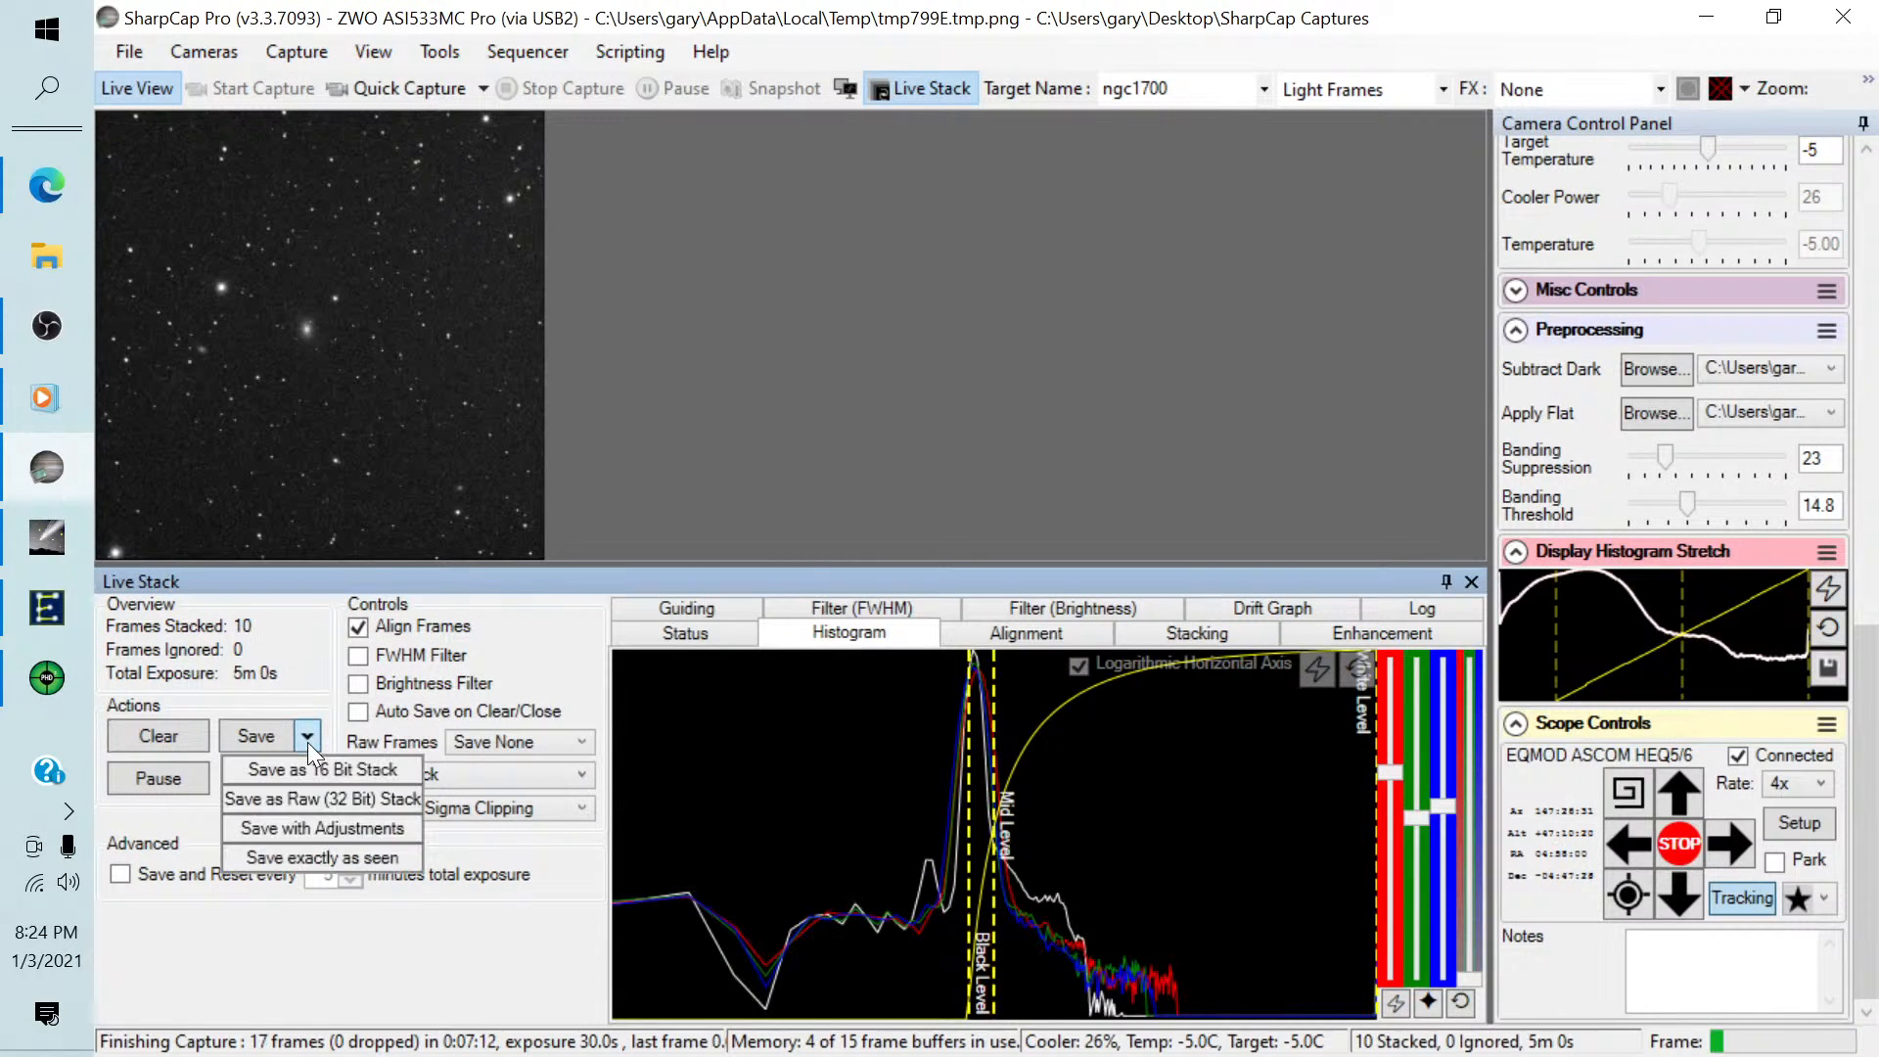
{"action": "left_click", "coordinate": [313, 859]}
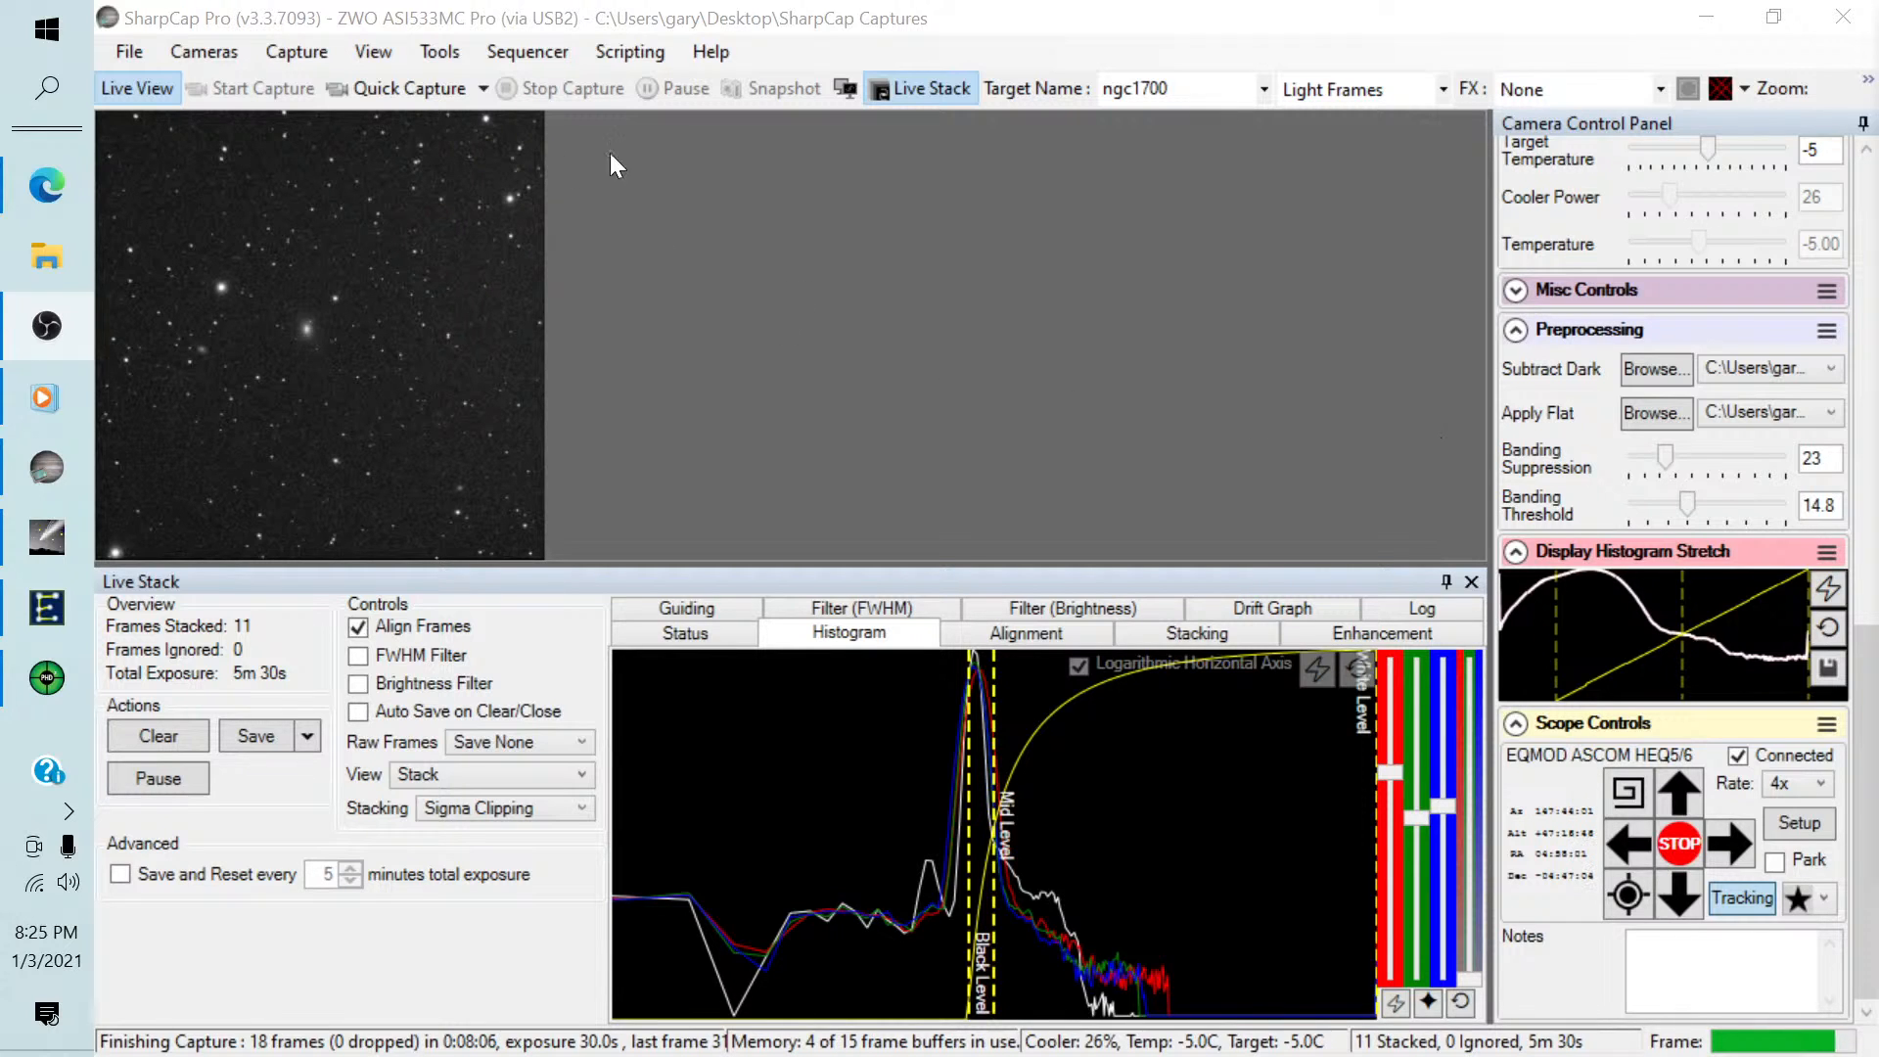
Run the recent ShutDown.scs sequence and confirm the prompt about being finished for the night.
{"action": "left_click", "coordinate": [536, 51]}
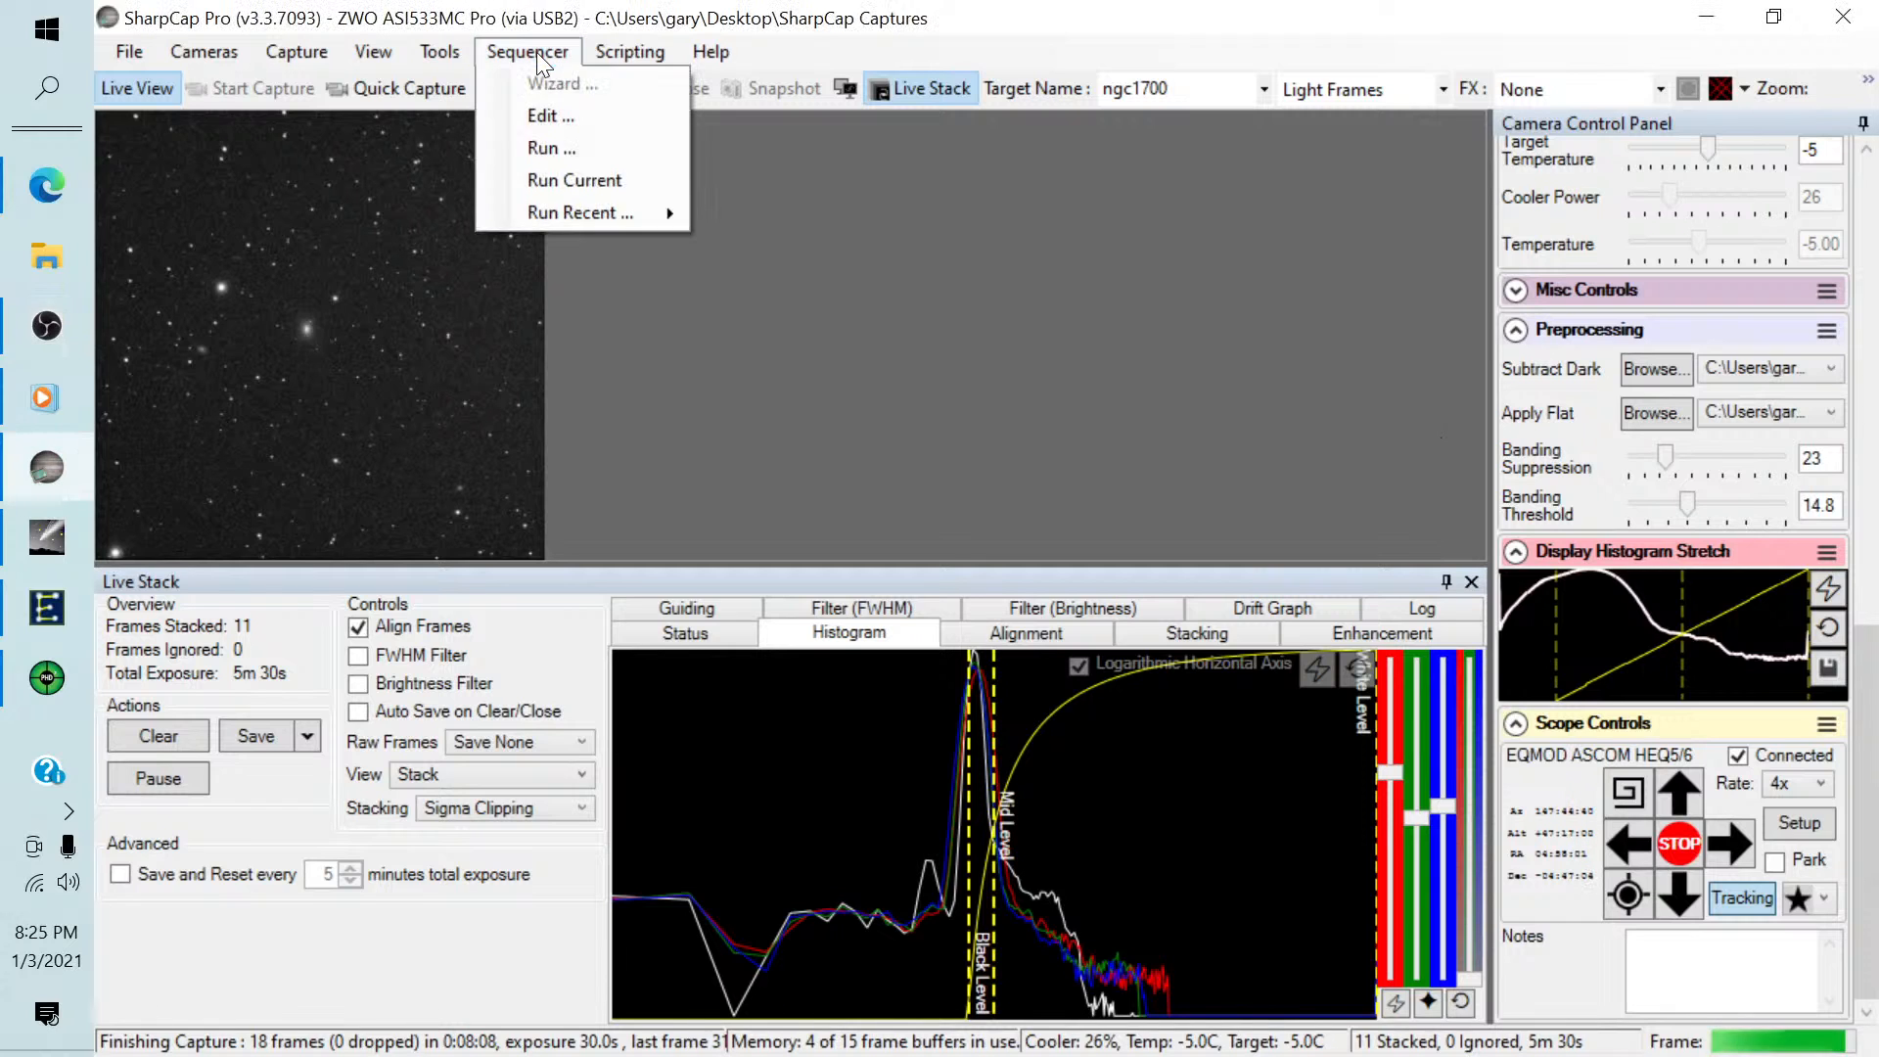
{"action": "mouse_move", "coordinate": [550, 214]}
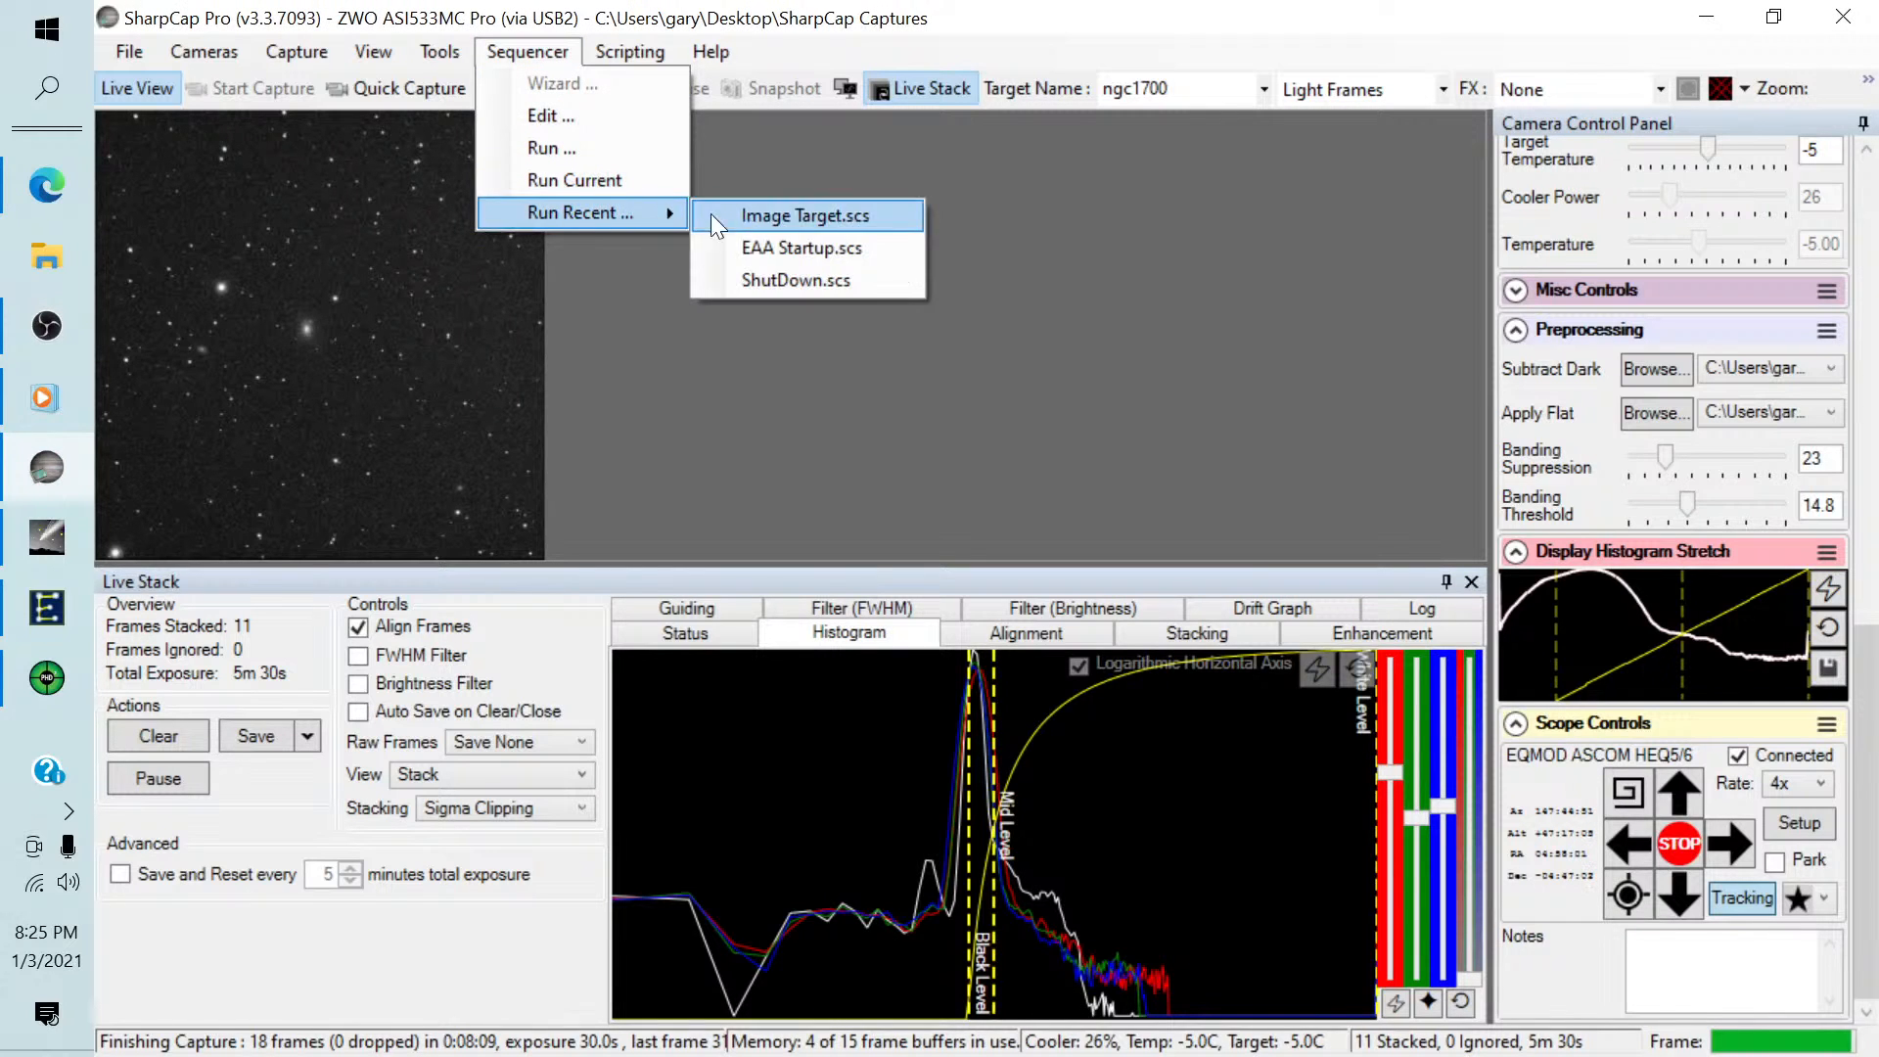
{"action": "left_click", "coordinate": [767, 279]}
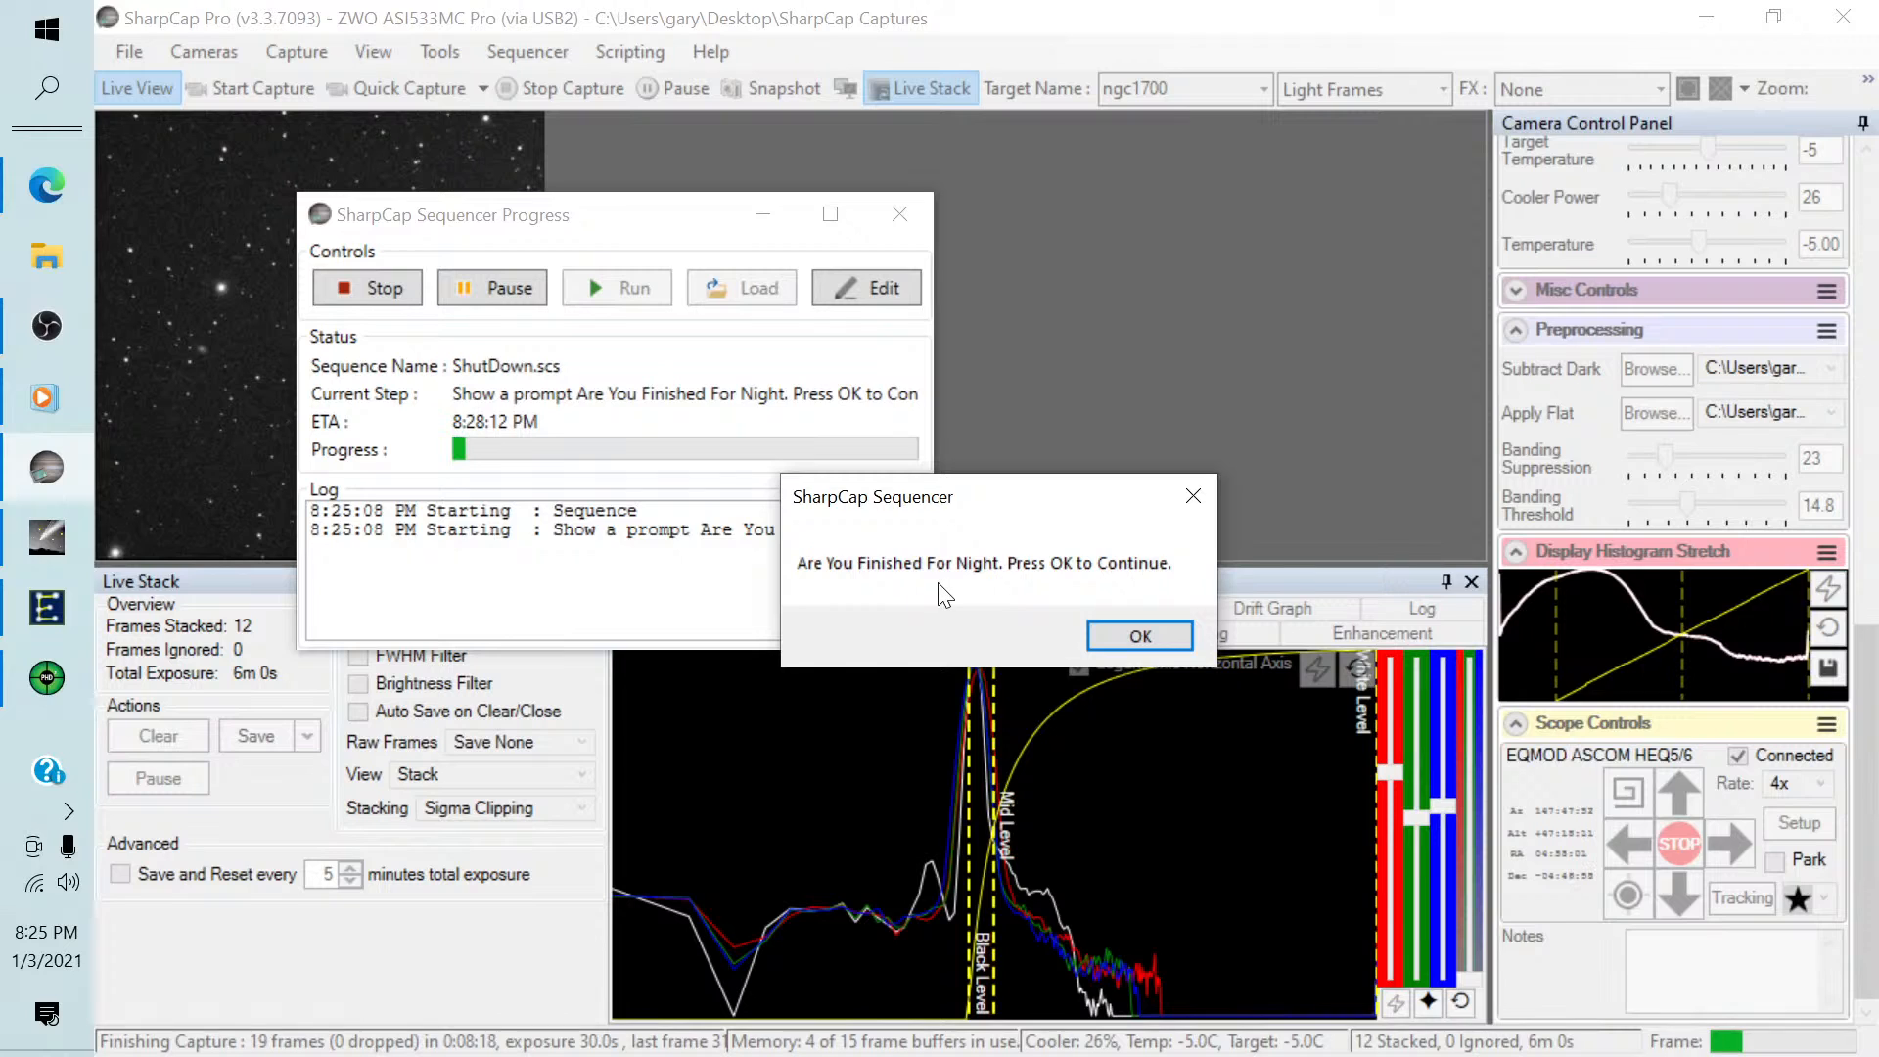
{"action": "left_click", "coordinate": [1116, 632]}
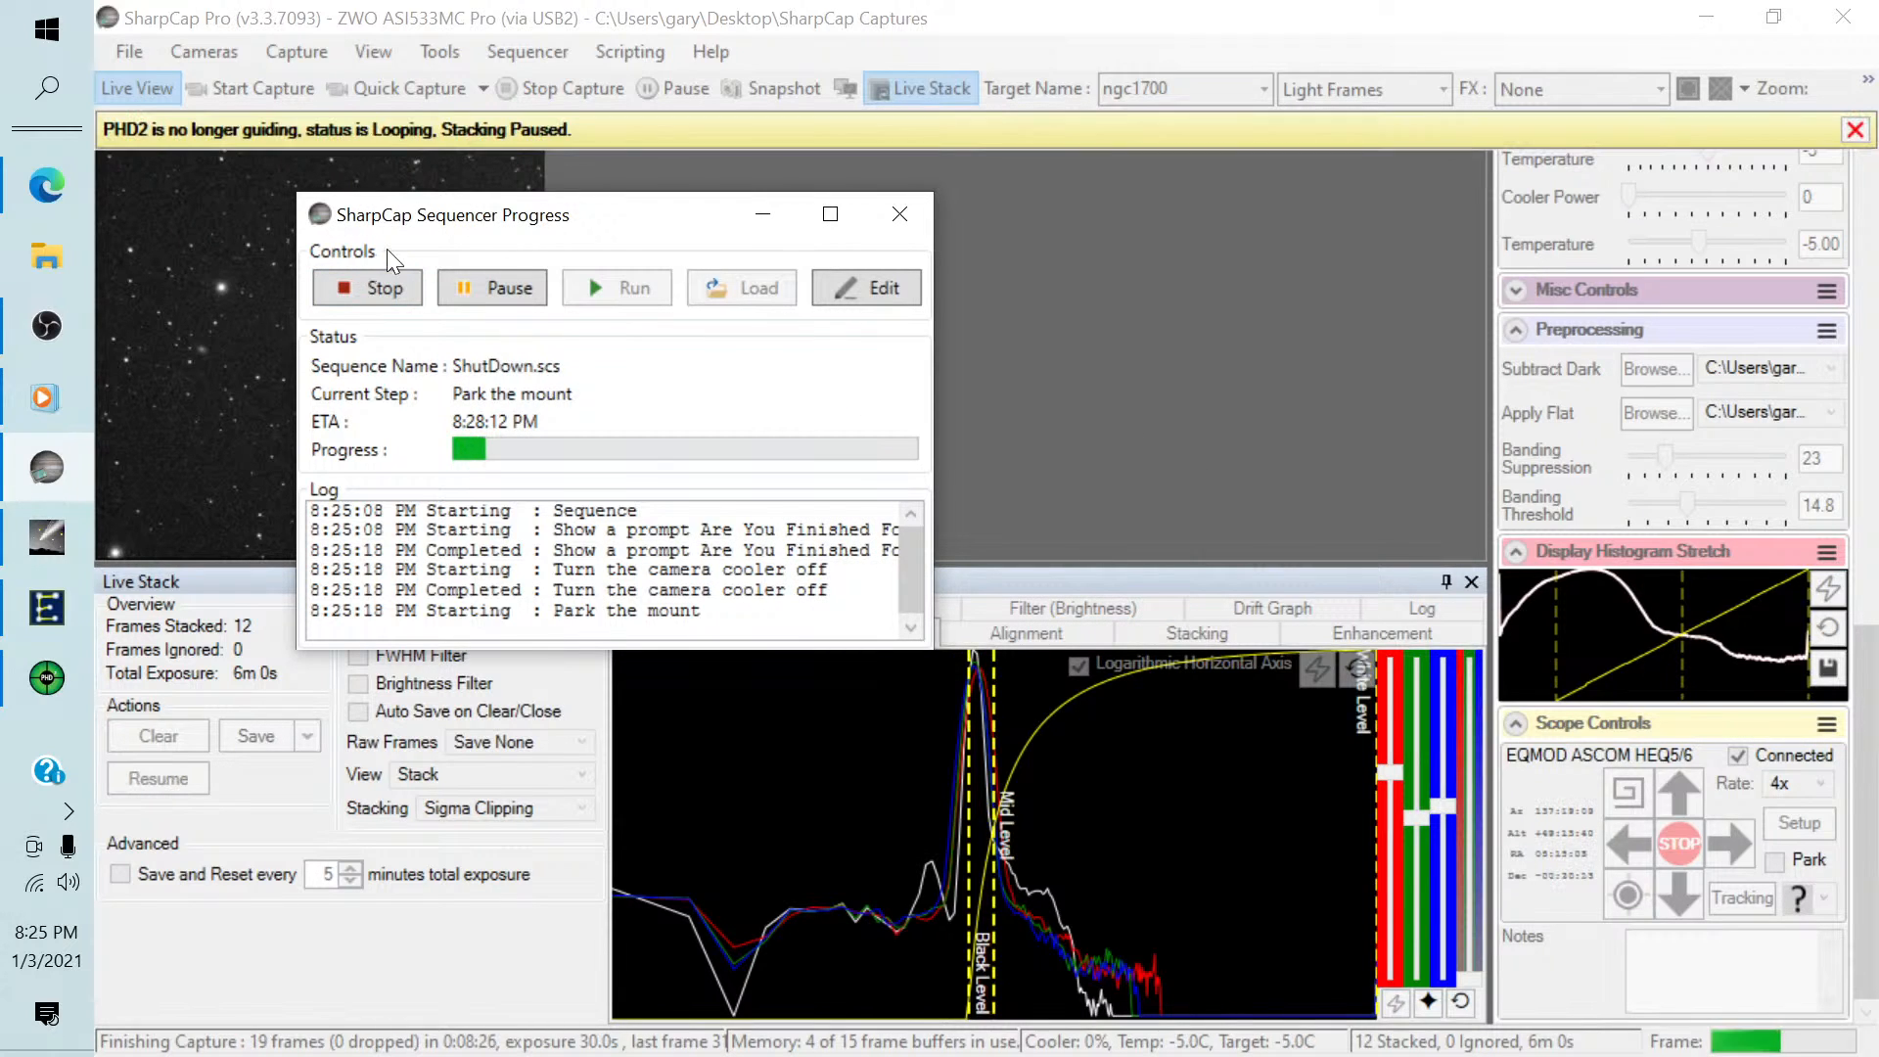
Switch to PHD2, stop the looping exposures and close the program.
{"action": "left_click", "coordinate": [47, 679]}
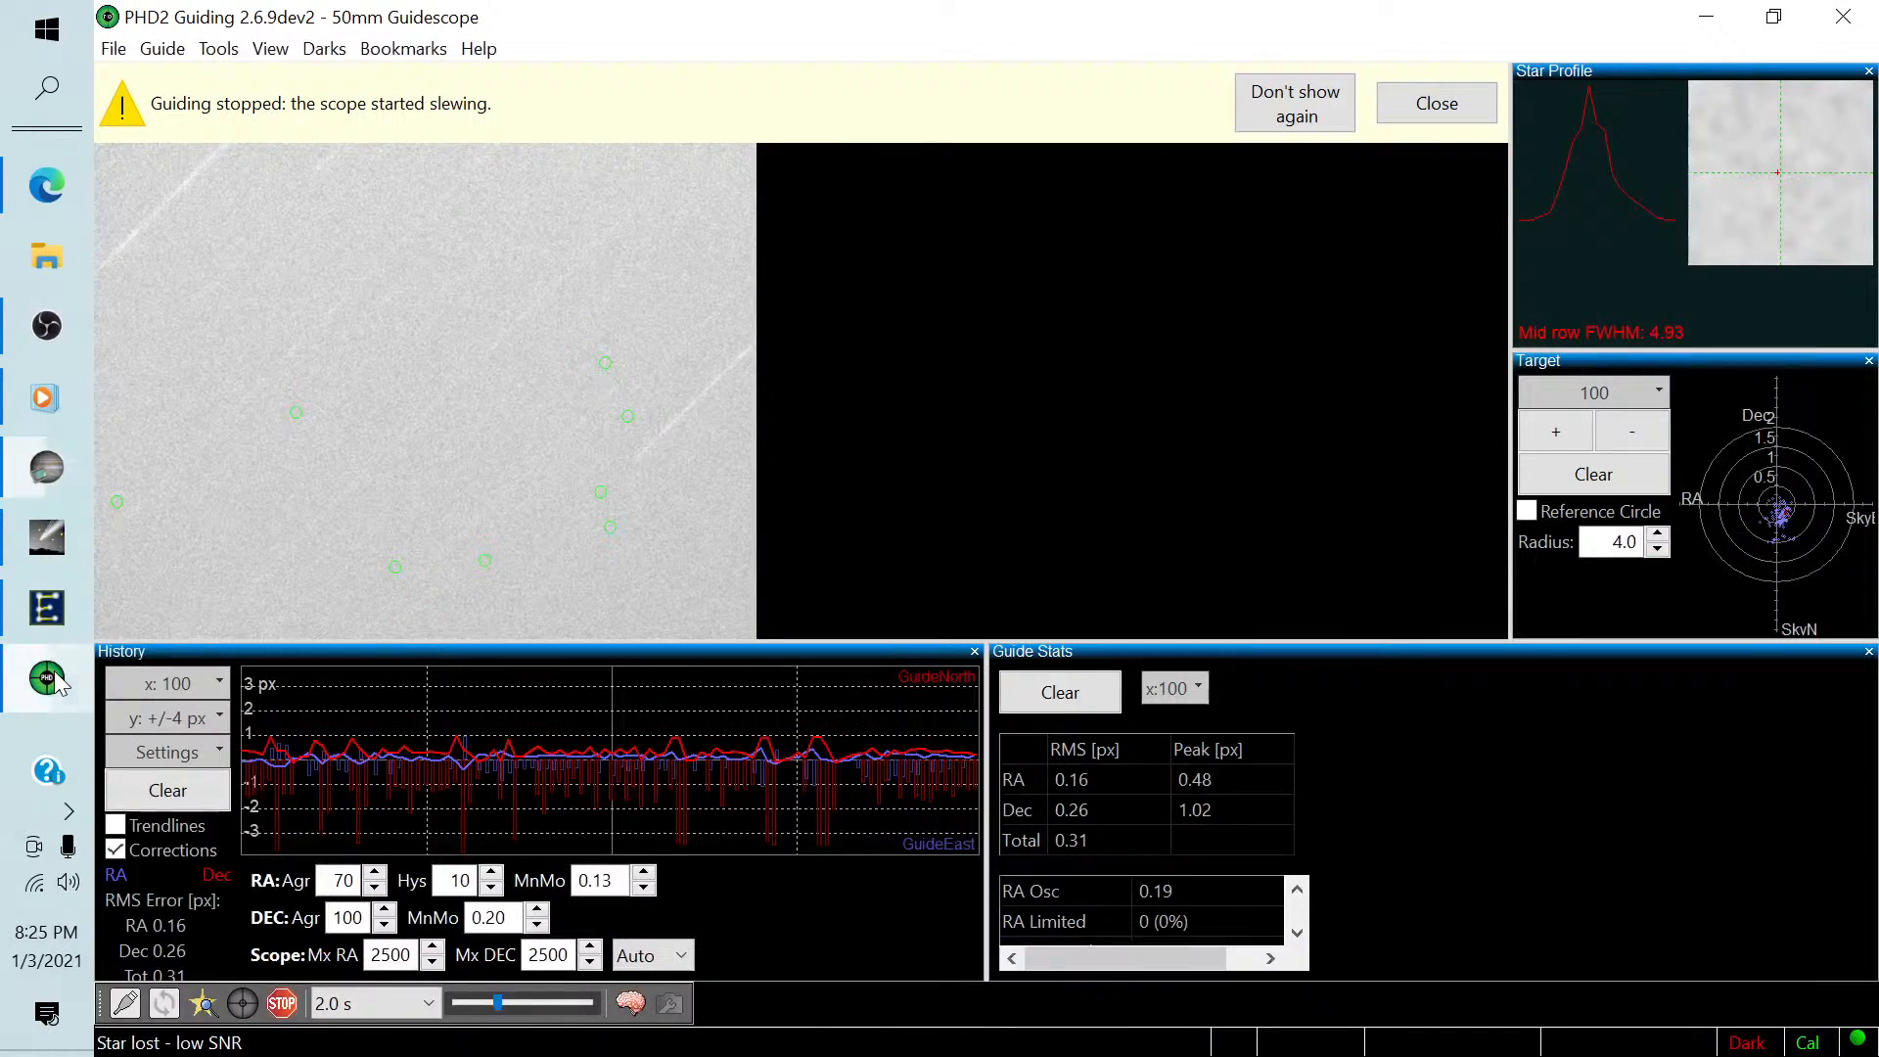
{"action": "left_click", "coordinate": [282, 1003]}
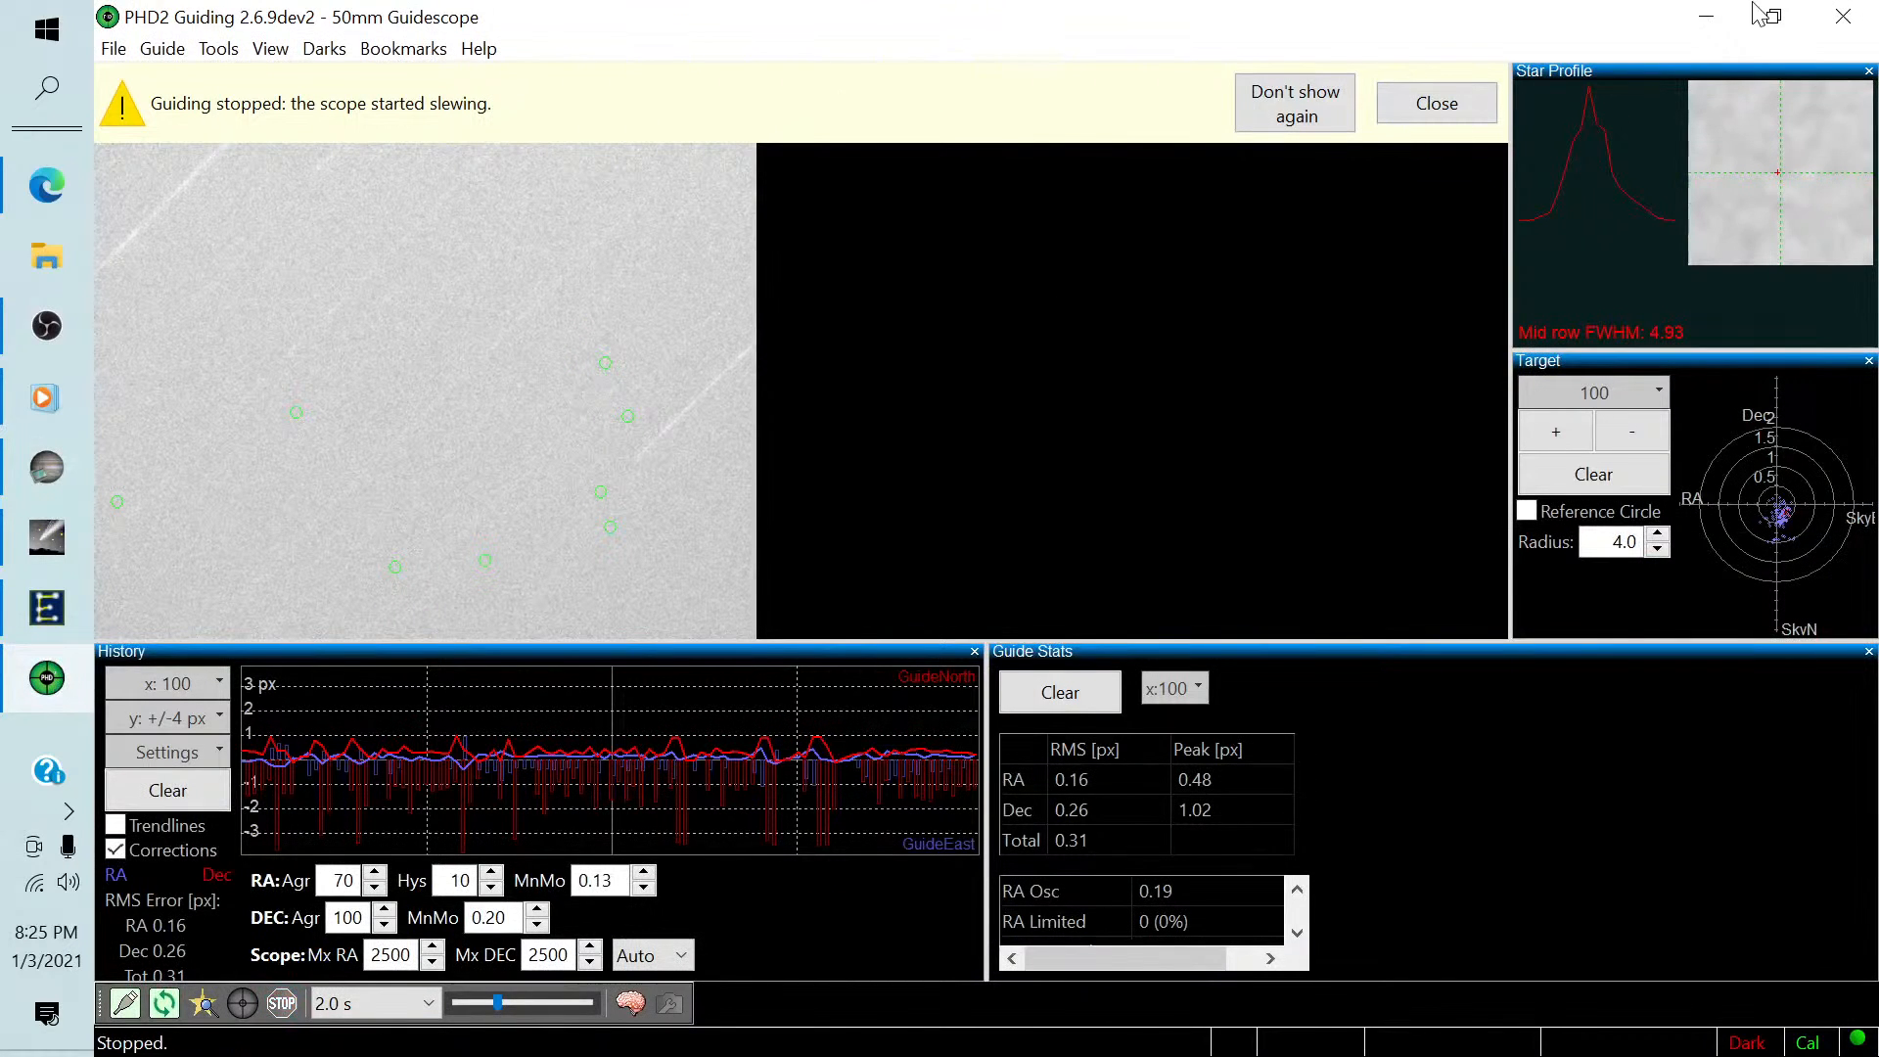
{"action": "left_click", "coordinate": [1840, 17]}
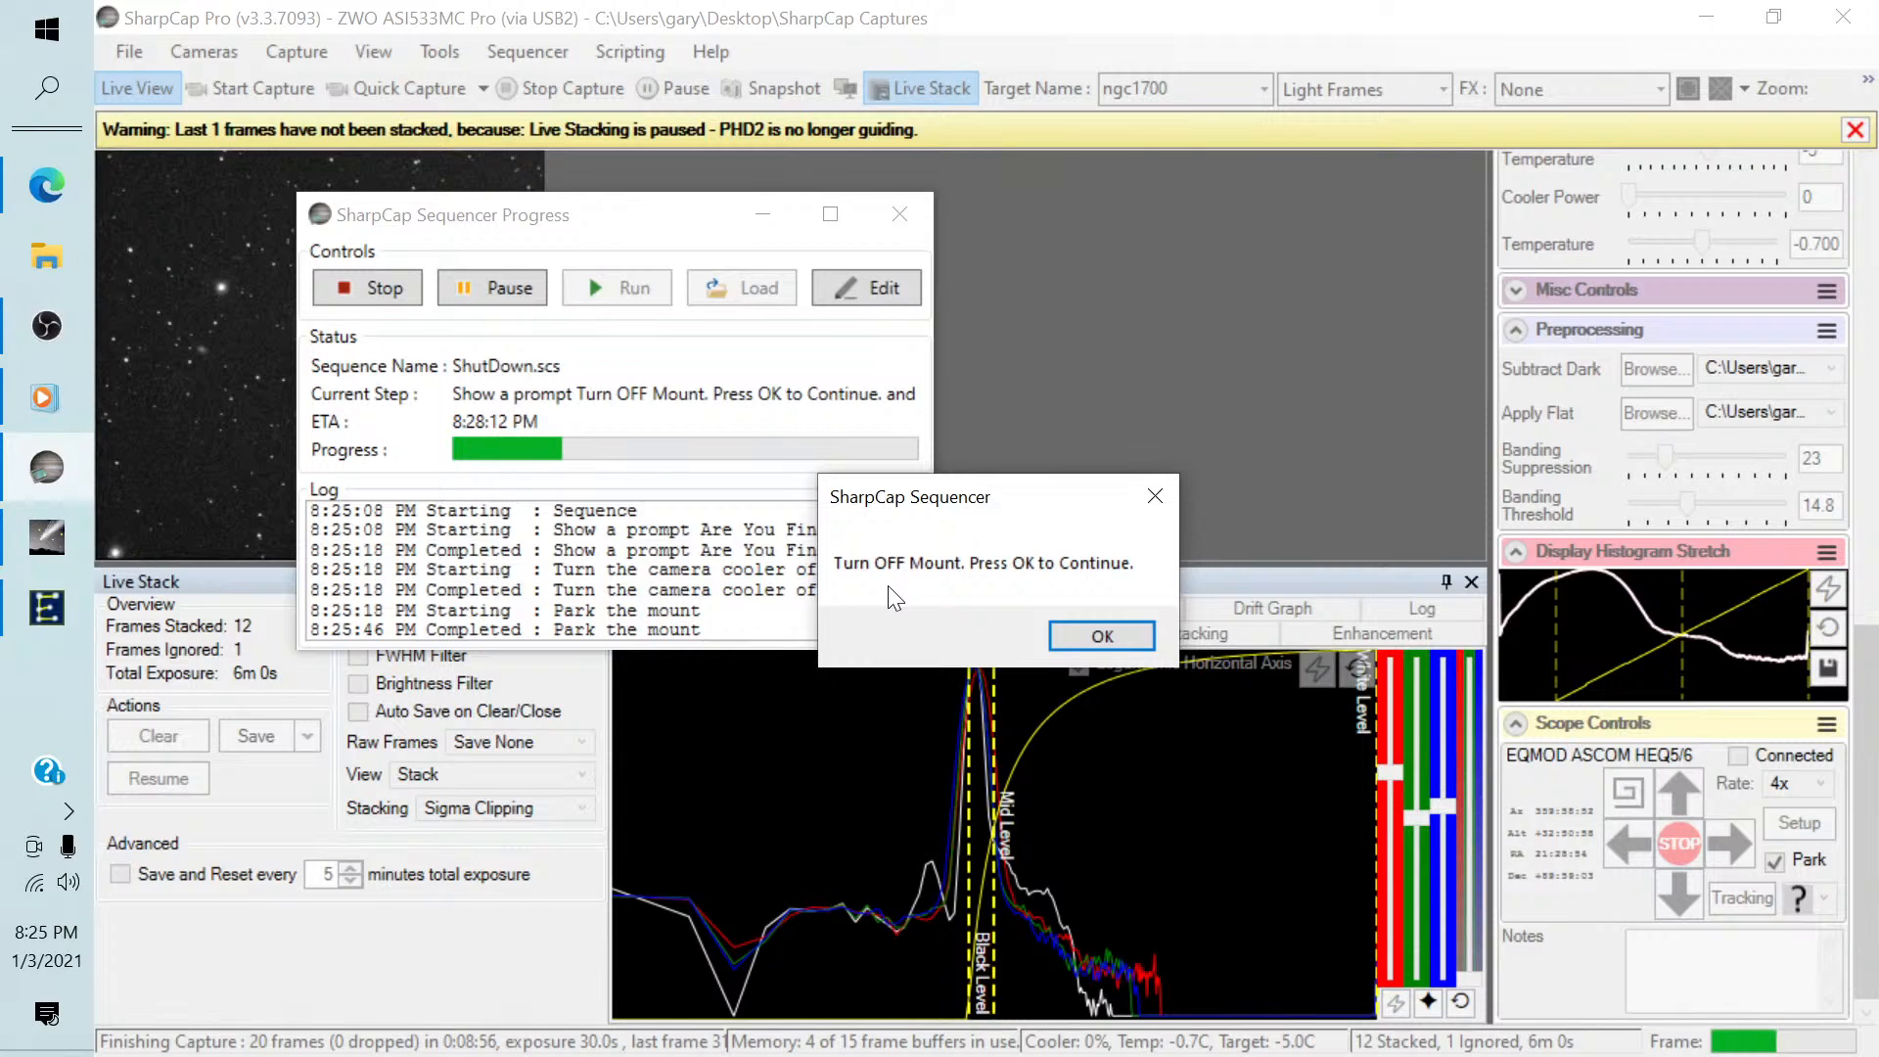
Confirm the prompt to turn off the mount, review the shutdown log to its end, and close the Sequencer Progress window.
{"action": "left_click", "coordinate": [1071, 631]}
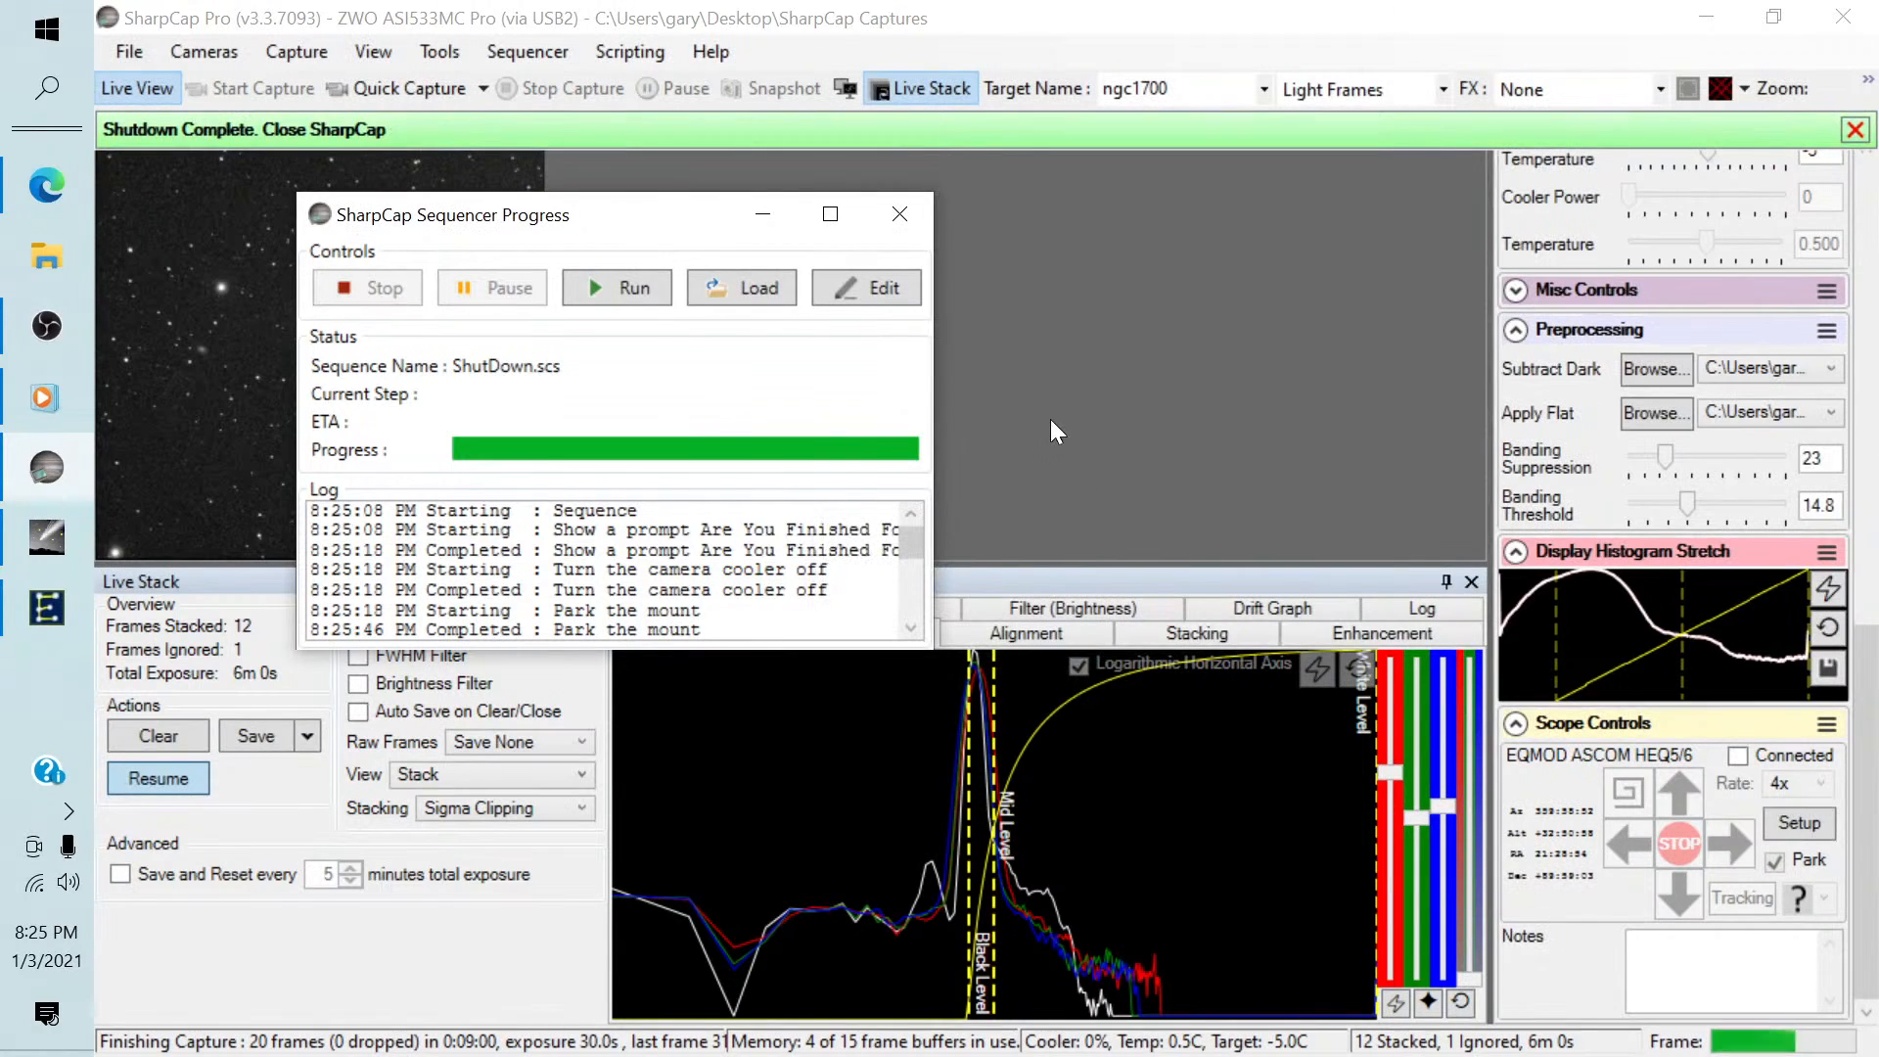
{"action": "left_click_drag", "start_coordinate": [900, 538], "coordinate": [908, 603]}
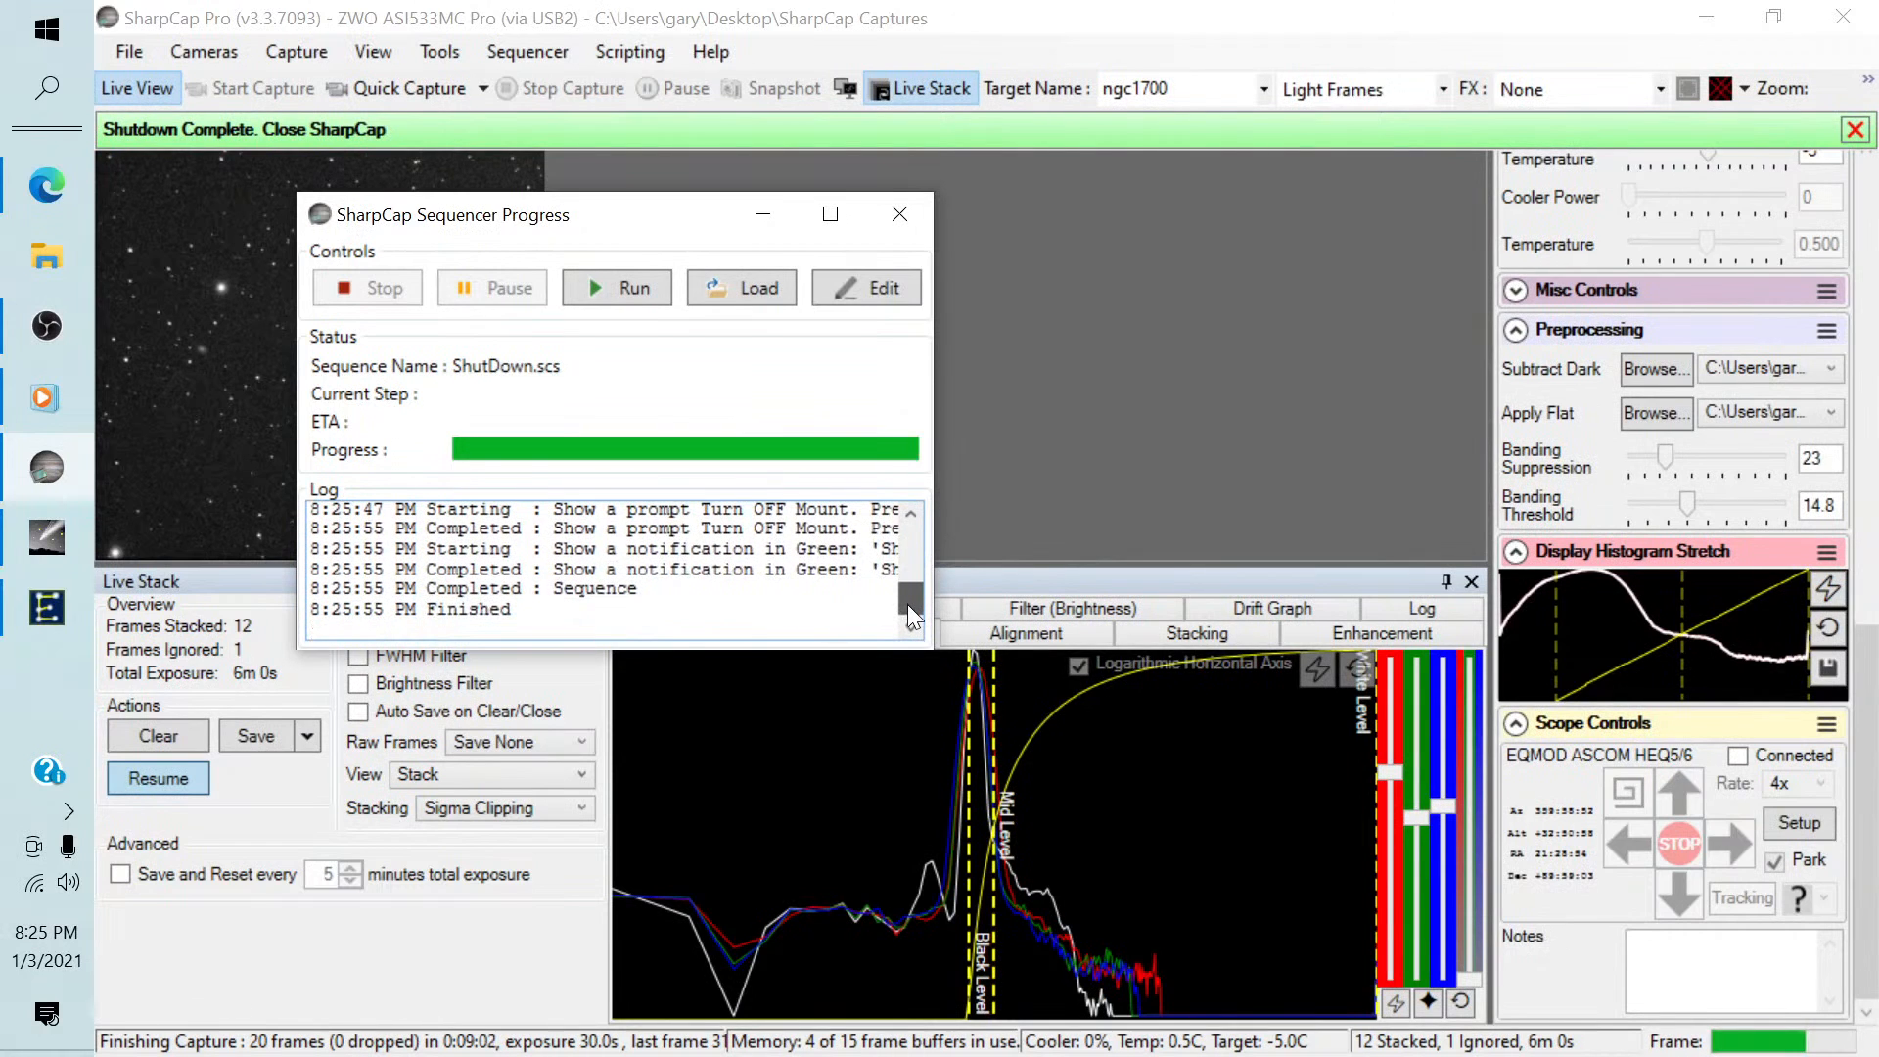
{"action": "left_click", "coordinate": [889, 215]}
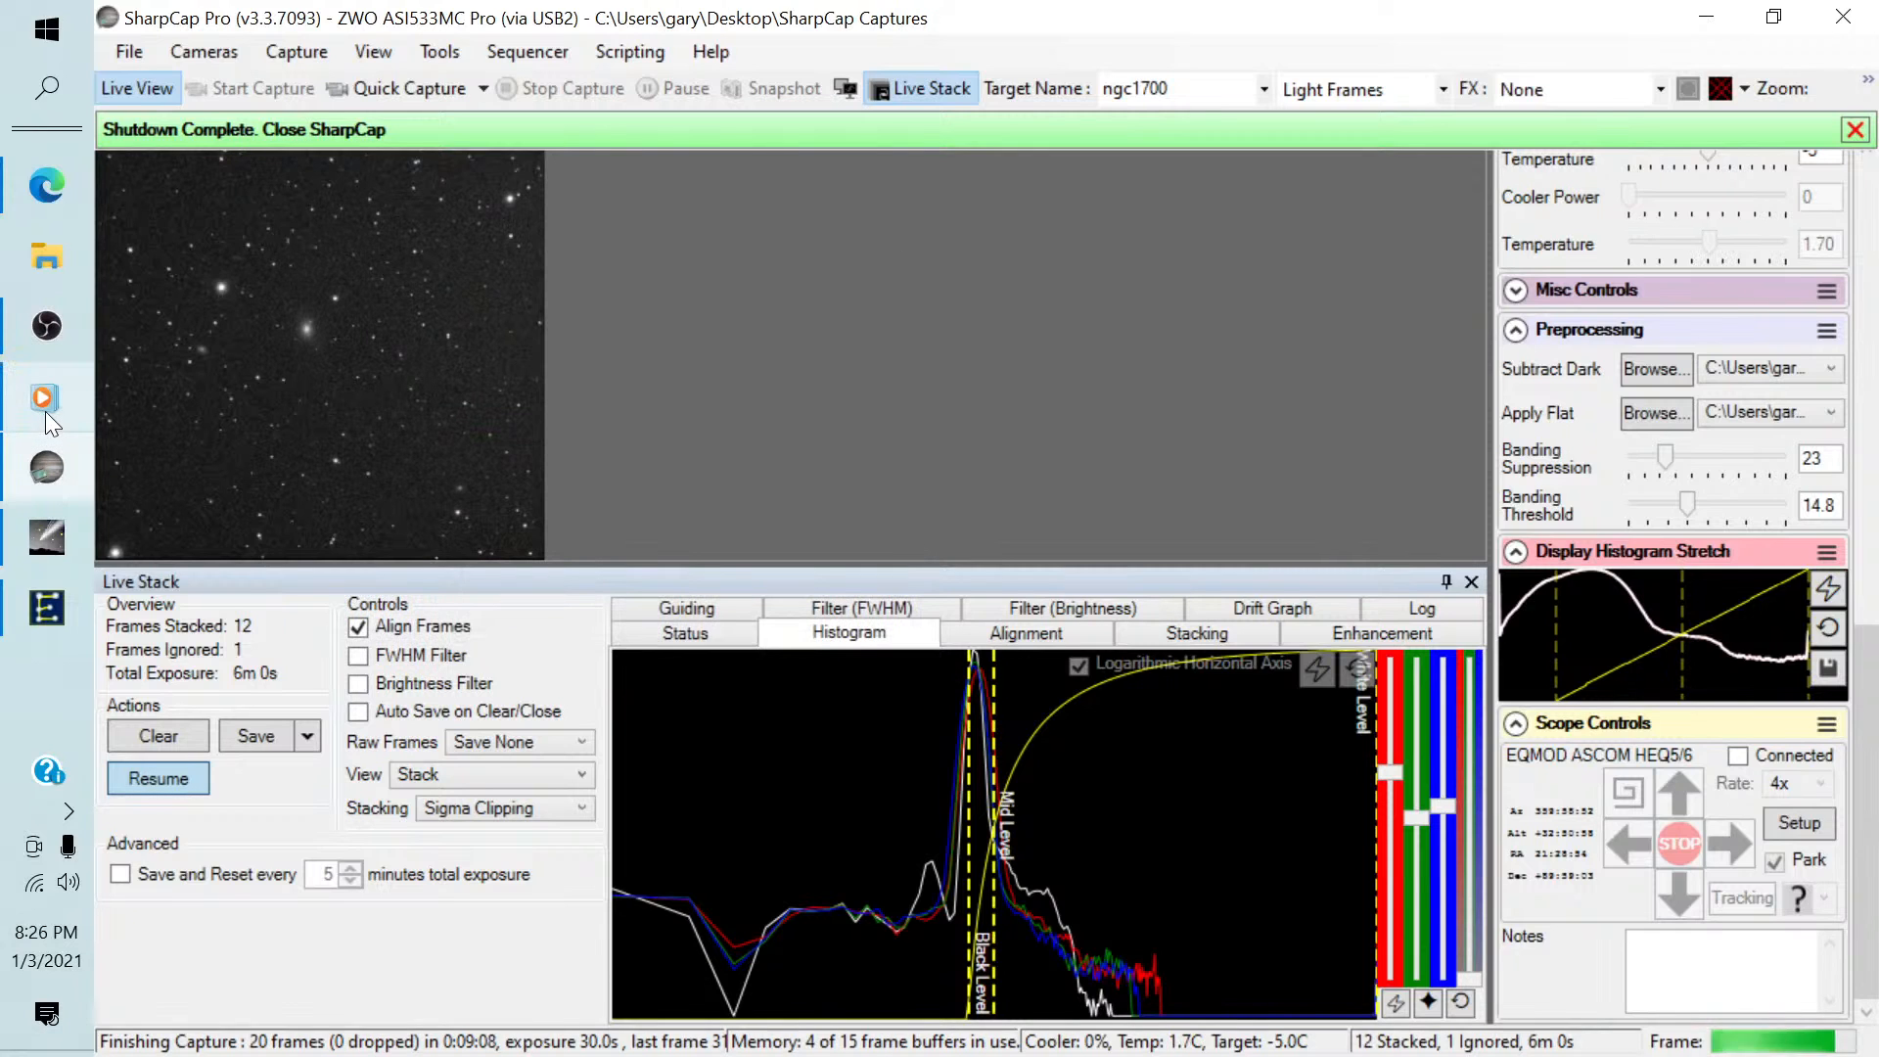
Switch to the Cartes du Ciel window.
{"action": "mouse_move", "coordinate": [46, 539]}
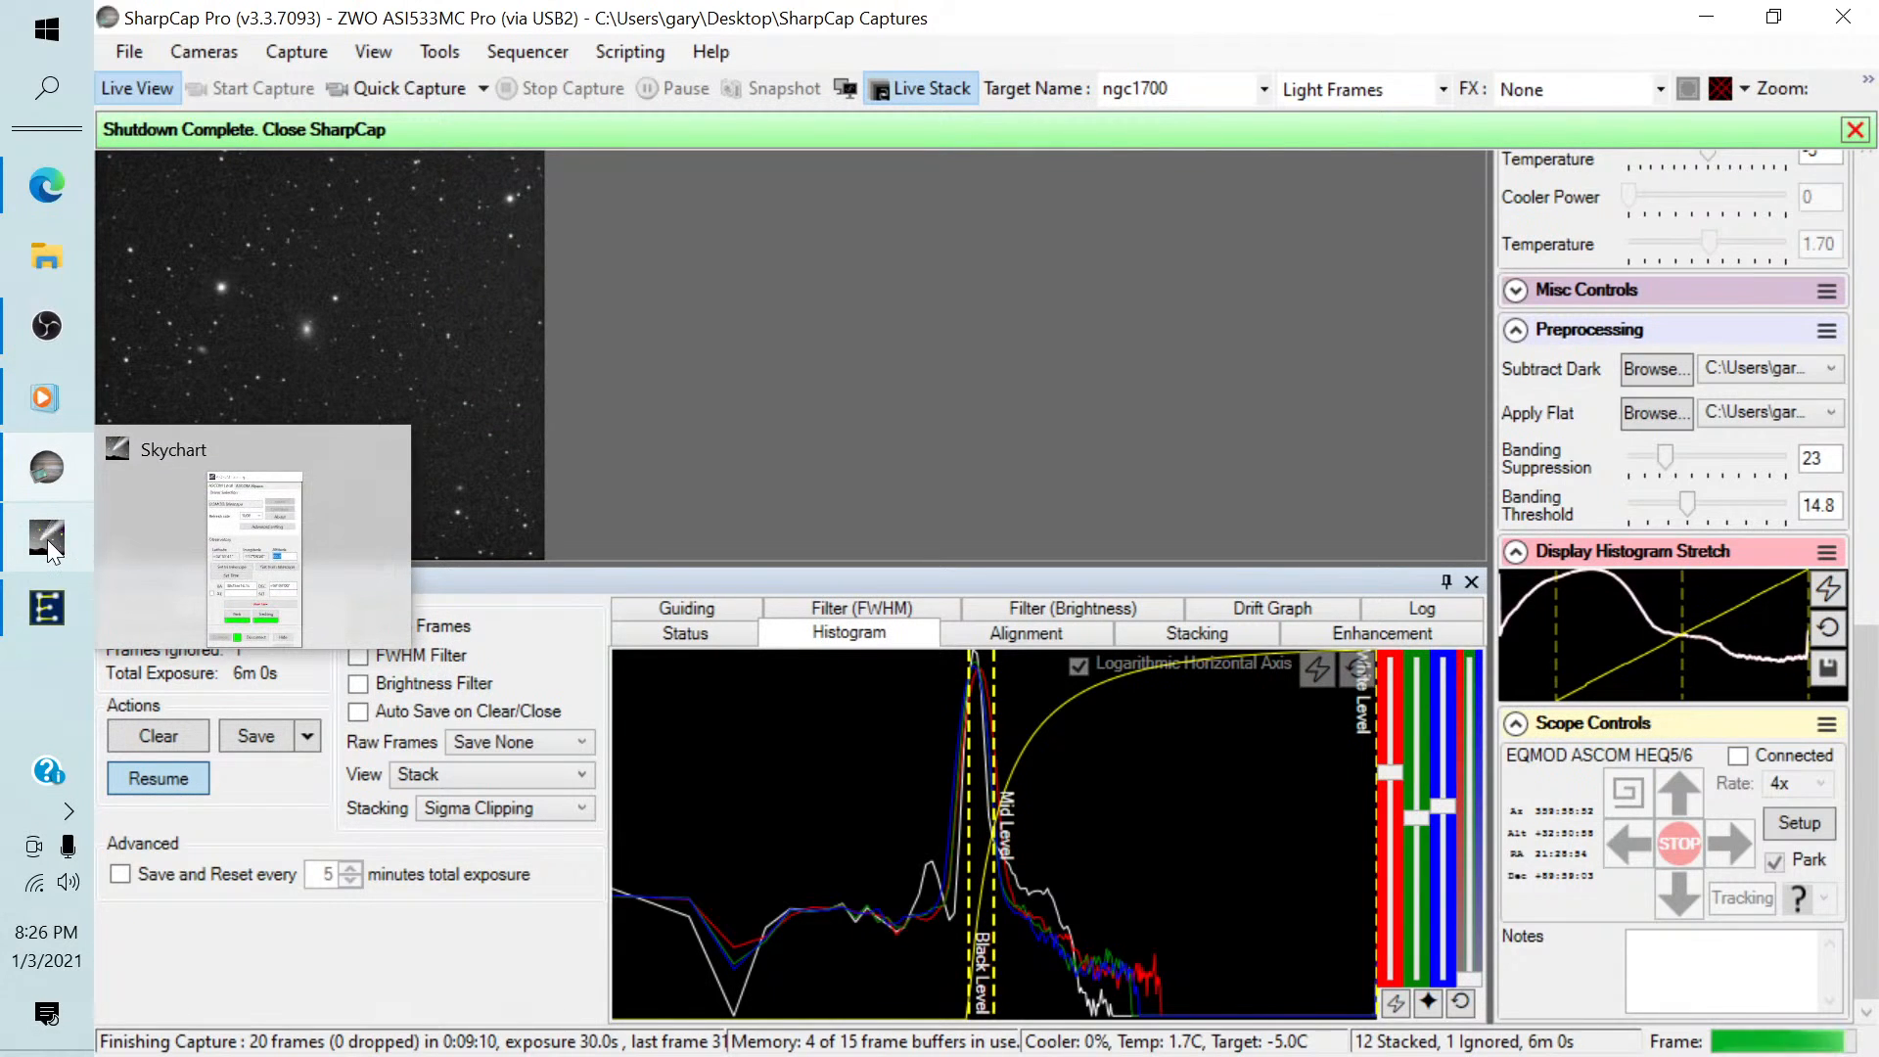